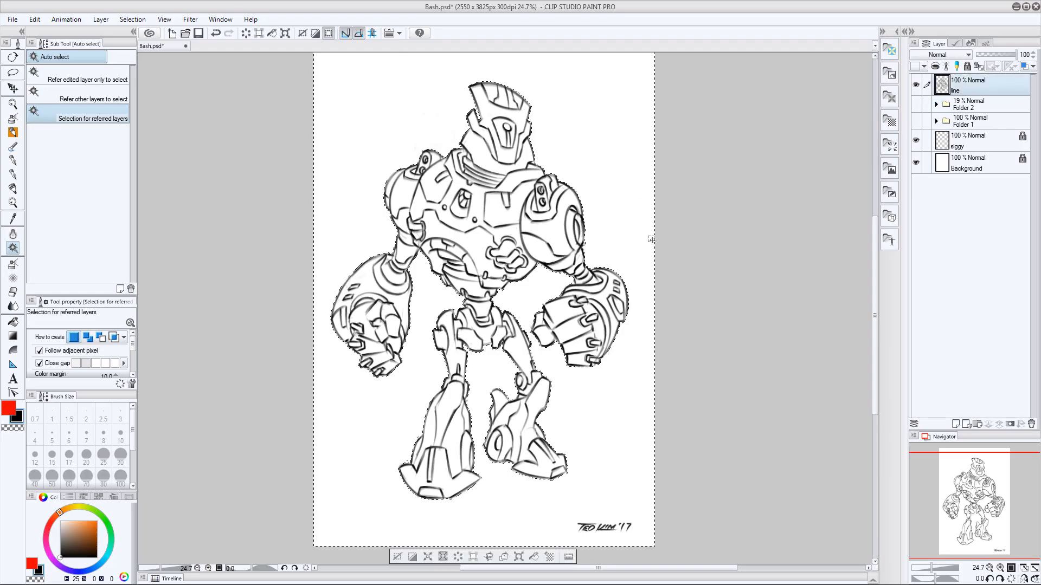
# Deselect the canvas and add a new layer named flats directly below the line layer
pyautogui.hotkey('ctrl', 'd')
pyautogui.hotkey('ctrl', 'space')
pyautogui.moveTo(673, 316); pyautogui.dragTo(648, 348)
pyautogui.click(969, 109)
pyautogui.hotkey('ctrl', 'shift', 'n')
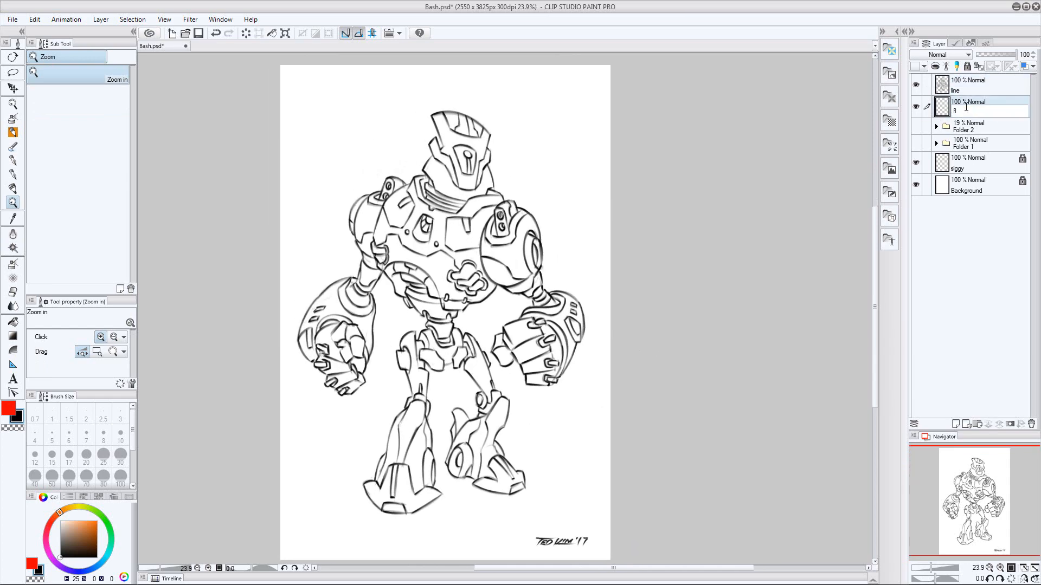
# Select the robot's whole silhouette from the line art by inverting the outside selection, and fill it on the flats layer
pyautogui.click(964, 85)
pyautogui.press('w')
pyautogui.hotkey('ctrl', 'shift', 'i')
pyautogui.click(964, 110)
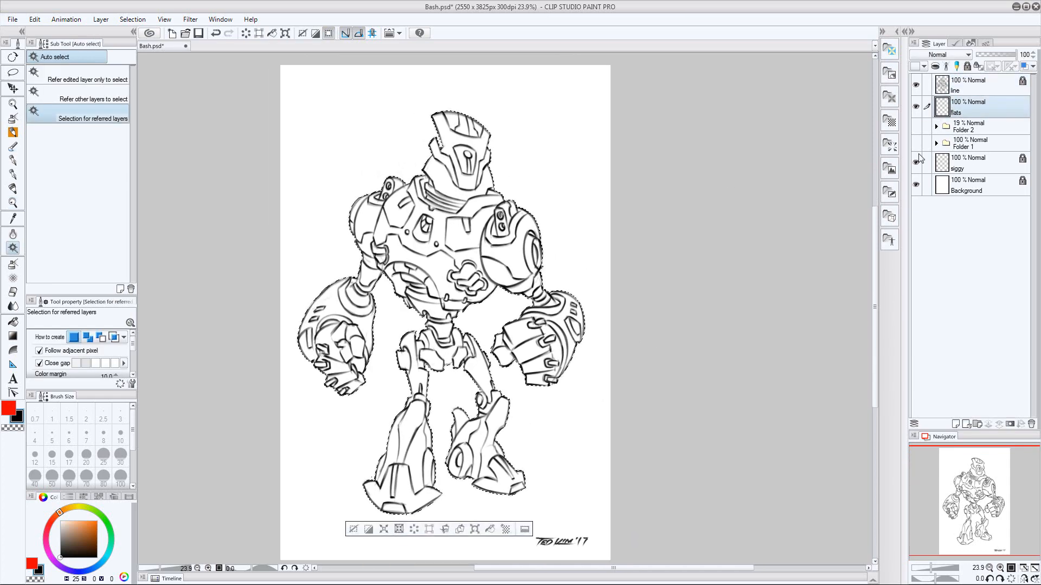
pyautogui.hotkey('alt', 'Delete')
pyautogui.hotkey('ctrl', 'd')
# Lighten the silhouette fill to gray with two Hue/Saturation/Luminosity adjustments, brightness 50 and brightness 20
pyautogui.hotkey('ctrl', 'u')
pyautogui.moveTo(861, 324); pyautogui.dragTo(896, 337)
pyautogui.write('50')
pyautogui.press('Return')
pyautogui.hotkey('ctrl', 'u')
pyautogui.doubleClick(861, 324)
pyautogui.write('20')
pyautogui.press('Return')
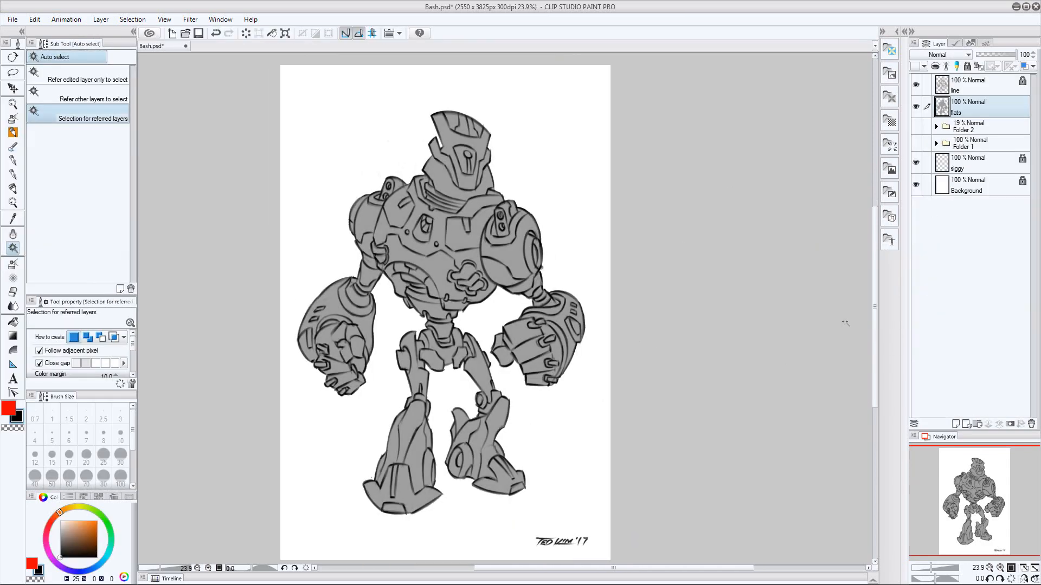
# Select the face panel and the two crest panels from the line layer, and expand the selection on the flats layer
pyautogui.click(969, 86)
pyautogui.moveTo(598, 312); pyautogui.dragTo(615, 312)
pyautogui.click(435, 130)
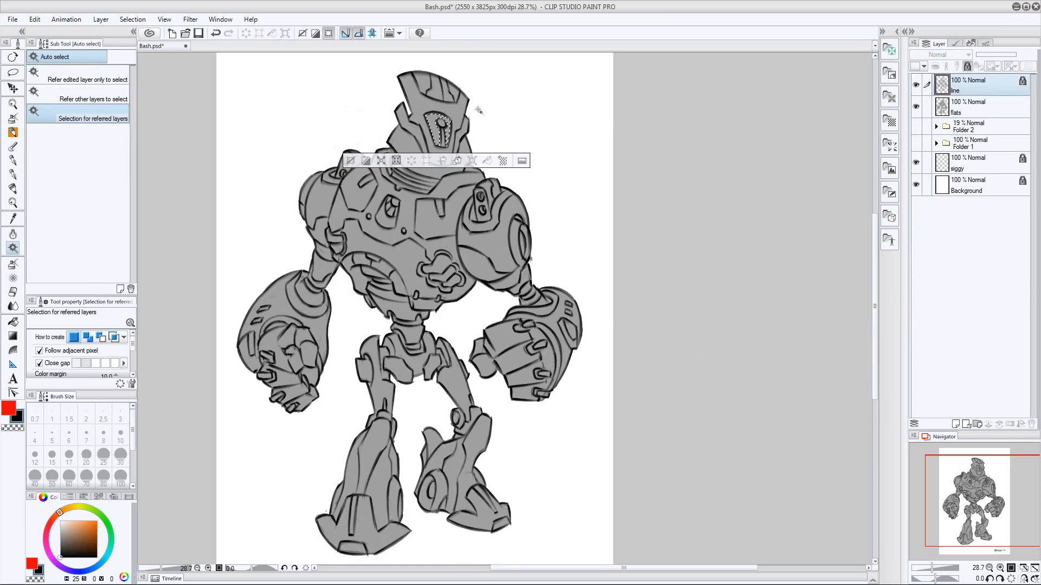
pyautogui.keyDown('shift'); pyautogui.click(454, 91); pyautogui.keyUp('shift')
pyautogui.keyDown('shift'); pyautogui.click(423, 83); pyautogui.keyUp('shift')
pyautogui.click(973, 115)
pyautogui.click(133, 19)
pyautogui.click(181, 90)
pyautogui.press('Return')
pyautogui.click(133, 20)
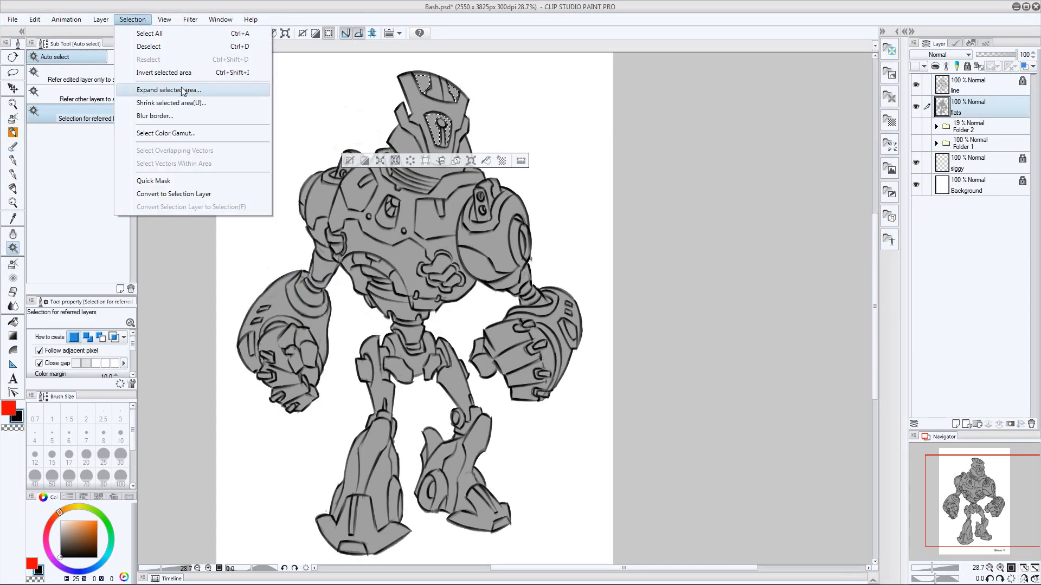
pyautogui.press('Escape')
# Try a brightness adjustment of 50 on the selected head panels and undo it
pyautogui.hotkey('ctrl', 'u')
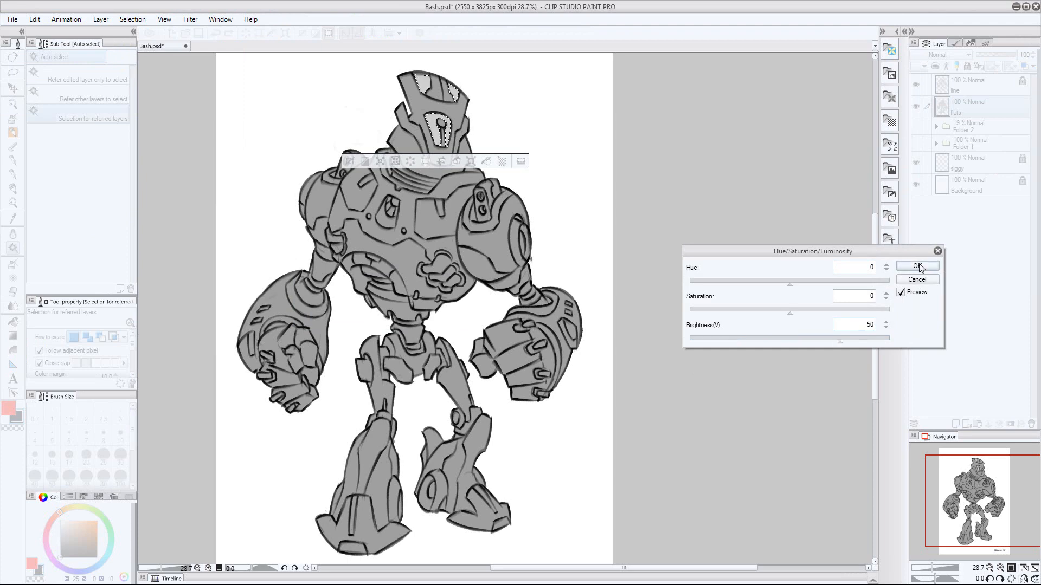
pyautogui.click(920, 268)
pyautogui.hotkey('ctrl', 'z')
# Darken the selected head panels with a brightness adjustment of -50 and deselect them
pyautogui.hotkey('ctrl', 'u')
pyautogui.moveTo(856, 325); pyautogui.dragTo(886, 321)
pyautogui.write('-50')
pyautogui.press('Return')
pyautogui.hotkey('ctrl', 'd')
# Select the recessed panels on both lower legs from the line layer and expand the selection
pyautogui.click(969, 87)
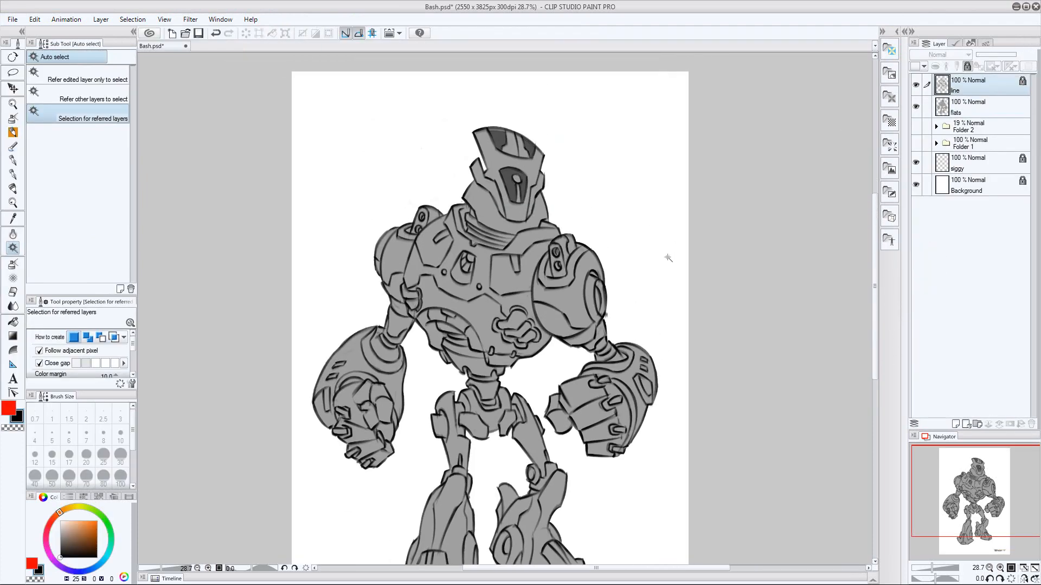
pyautogui.moveTo(470, 536); pyautogui.dragTo(468, 457)
pyautogui.click(454, 458)
pyautogui.keyDown('shift'); pyautogui.click(426, 447); pyautogui.keyUp('shift')
pyautogui.keyDown('shift'); pyautogui.click(526, 445); pyautogui.keyUp('shift')
pyautogui.keyDown('shift'); pyautogui.click(552, 455); pyautogui.keyUp('shift')
pyautogui.click(132, 20)
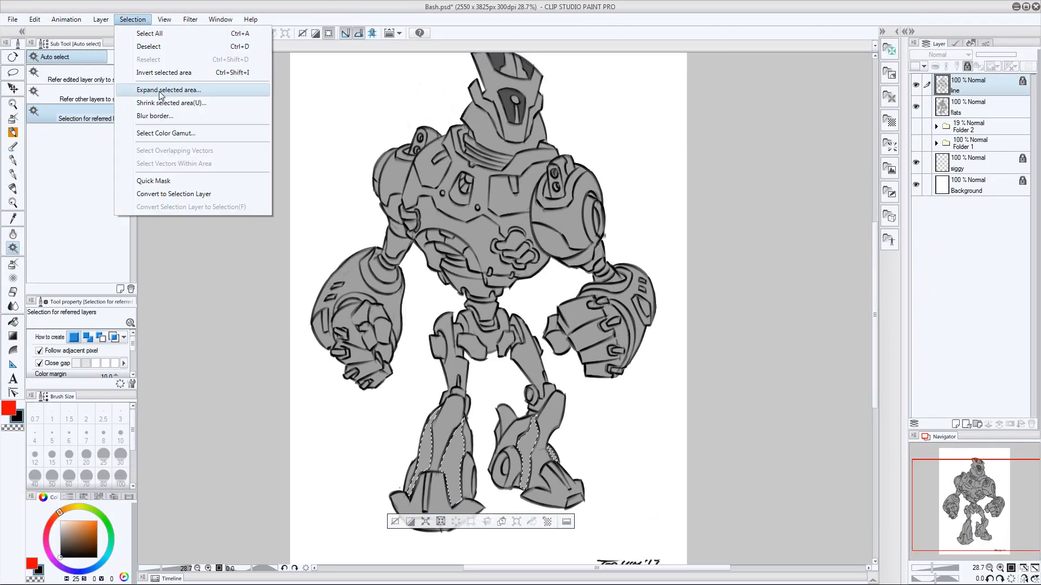
pyautogui.click(161, 95)
pyautogui.press('Return')
# Sample the head panels' dark gray and fill the selected lower-leg panels with it on the flats layer
pyautogui.click(9, 408)
pyautogui.keyDown('alt'); pyautogui.click(508, 102); pyautogui.keyUp('alt')
pyautogui.press('g')
pyautogui.press('g')
pyautogui.click(968, 108)
pyautogui.hotkey('alt', 'Delete')
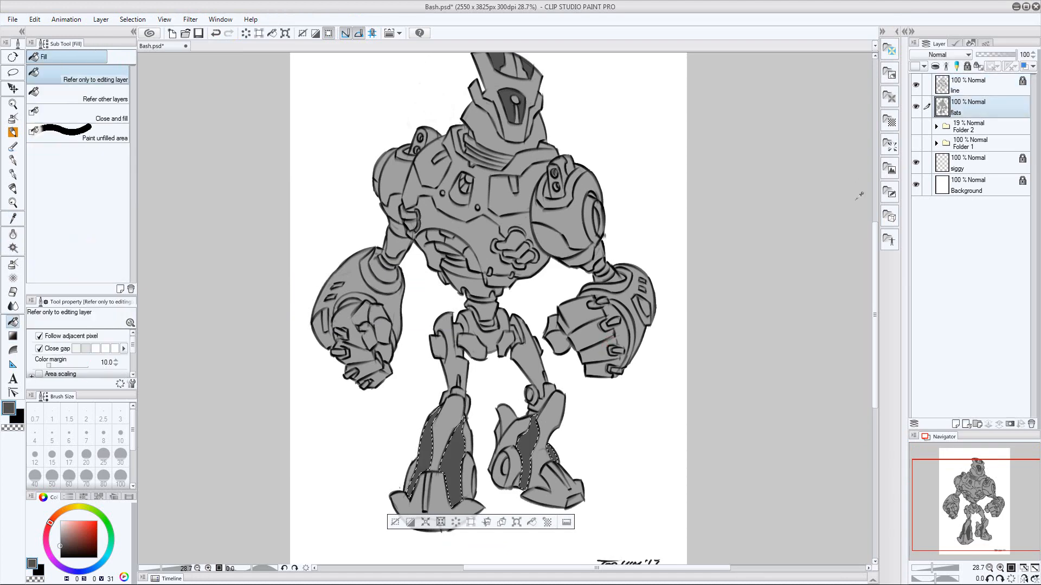
pyautogui.hotkey('ctrl', 'd')
# Select the large panels on both shoulders, expand the selection and fill them with dark gray on the flats layer
pyautogui.moveTo(625, 360); pyautogui.dragTo(601, 402)
pyautogui.click(968, 85)
pyautogui.click(523, 242)
pyautogui.keyDown('shift'); pyautogui.click(377, 206); pyautogui.keyUp('shift')
pyautogui.click(133, 19)
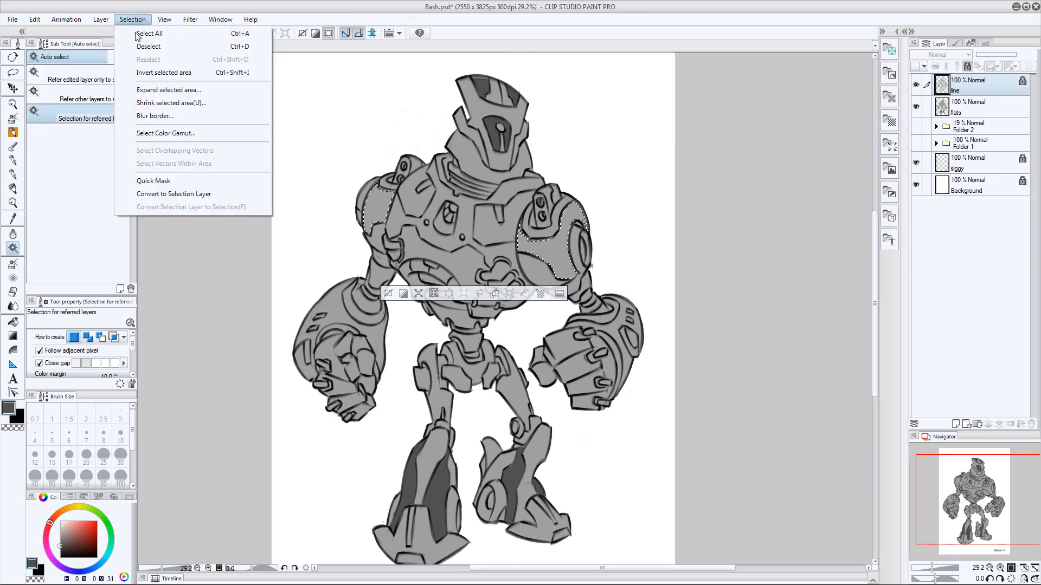
pyautogui.click(161, 95)
pyautogui.click(968, 108)
pyautogui.hotkey('alt', 'Delete')
pyautogui.hotkey('ctrl', 'd')
# Bring back the shoulder selection, expand it once more and refill it with dark gray
pyautogui.hotkey('ctrl', 'z')
pyautogui.click(133, 19)
pyautogui.click(161, 89)
pyautogui.press('Return')
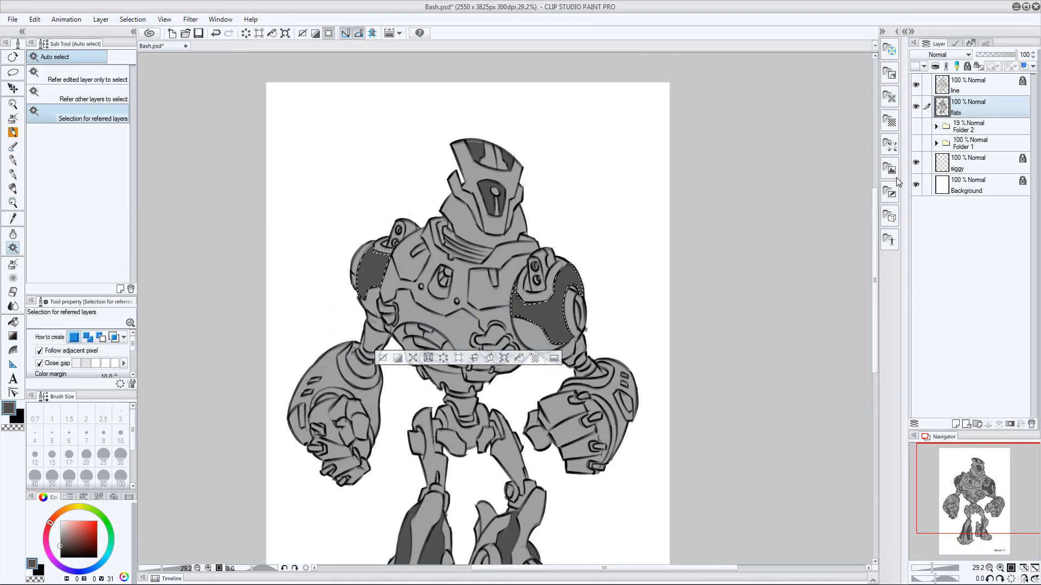
pyautogui.hotkey('alt', 'Delete')
pyautogui.hotkey('ctrl', 'd')
pyautogui.press('p')
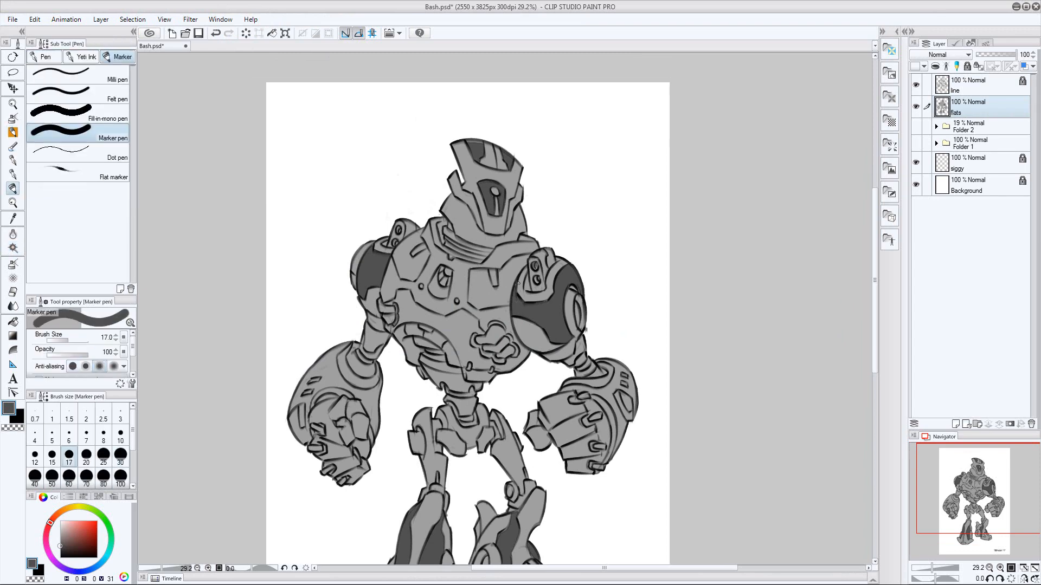
pyautogui.press('e')
pyautogui.click(969, 108)
pyautogui.moveTo(622, 306); pyautogui.dragTo(612, 352)
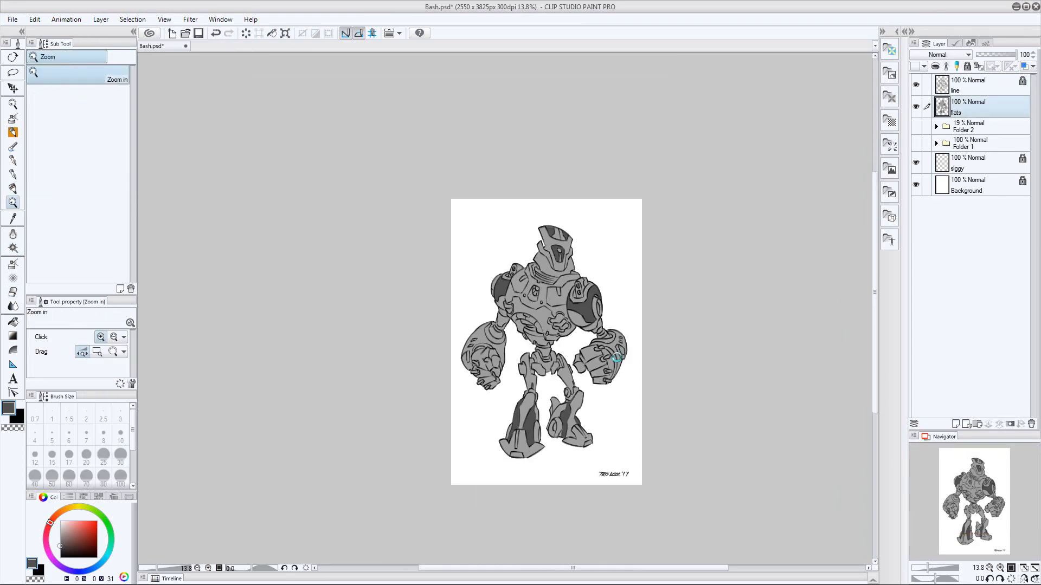
# Select the two upper chest panels from the line art, expand the selection and fill them dark gray on the flats layer
pyautogui.click(969, 85)
pyautogui.press('w')
pyautogui.click(498, 329)
pyautogui.keyDown('shift'); pyautogui.click(420, 302); pyautogui.keyUp('shift')
pyautogui.click(133, 19)
pyautogui.click(161, 92)
pyautogui.press('Return')
pyautogui.click(969, 107)
pyautogui.hotkey('alt', 'Delete')
pyautogui.hotkey('ctrl', 'd')
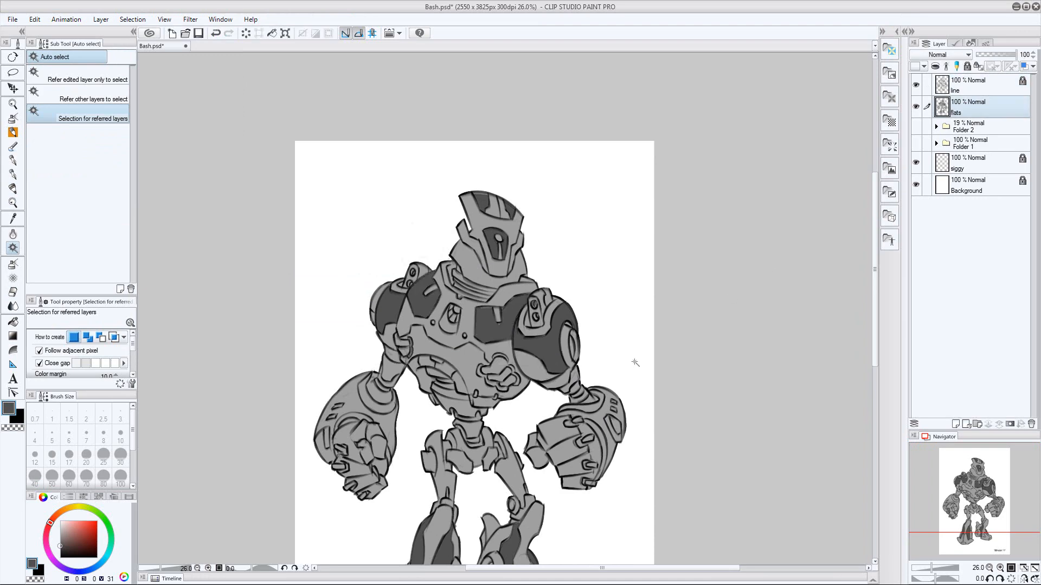
# Select the wide lower chest panel from the line layer and expand the selection
pyautogui.moveTo(491, 294); pyautogui.dragTo(528, 295)
pyautogui.press('p')
pyautogui.moveTo(629, 286); pyautogui.dragTo(585, 288)
pyautogui.click(968, 85)
pyautogui.press('w')
pyautogui.click(554, 347)
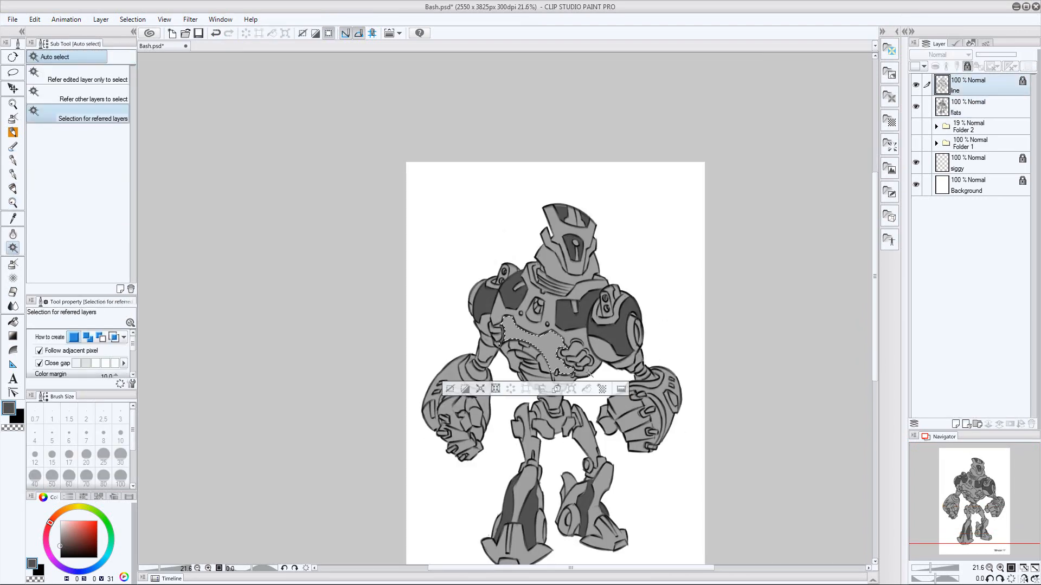
pyautogui.click(161, 92)
pyautogui.click(454, 283)
# Fill the selected lower chest panel with dark gray on the flats layer, deselect it and save the document
pyautogui.click(969, 108)
pyautogui.hotkey('alt', 'Delete')
pyautogui.hotkey('ctrl', 'd')
pyautogui.moveTo(709, 286); pyautogui.dragTo(694, 234)
pyautogui.hotkey('ctrl', 's')
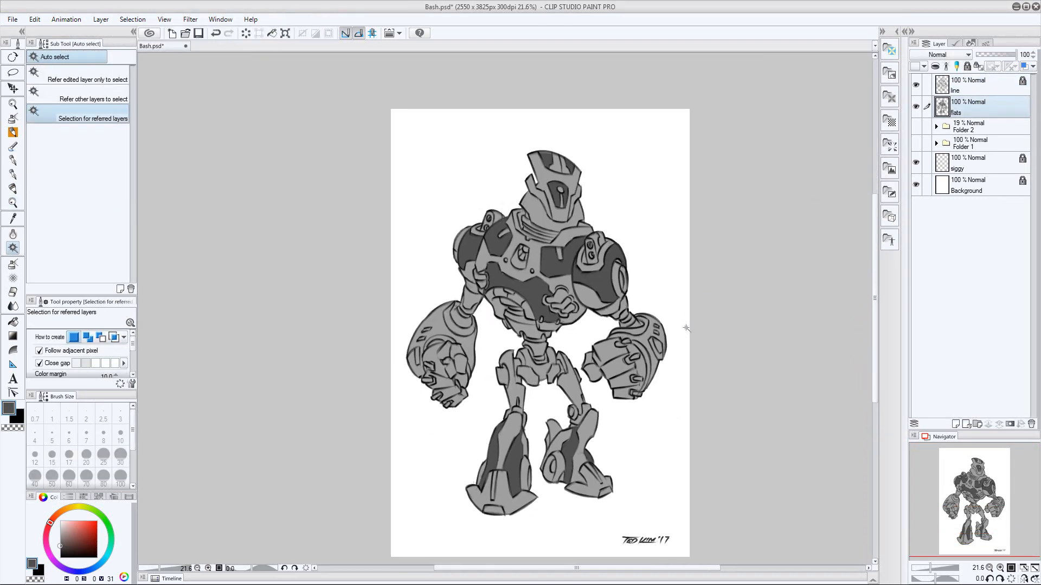
# Select the recessed pieces beside the upper thighs, expand the selection and fill them dark gray on the flats layer
pyautogui.hotkey('alt', ']')
pyautogui.click(438, 376)
pyautogui.keyDown('shift'); pyautogui.click(472, 383); pyautogui.keyUp('shift')
pyautogui.moveTo(556, 375); pyautogui.dragTo(579, 381)
pyautogui.click(133, 20)
pyautogui.click(161, 93)
pyautogui.click(453, 283)
pyautogui.click(969, 108)
pyautogui.hotkey('alt', 'Delete')
pyautogui.hotkey('ctrl', 'd')
pyautogui.press('p')
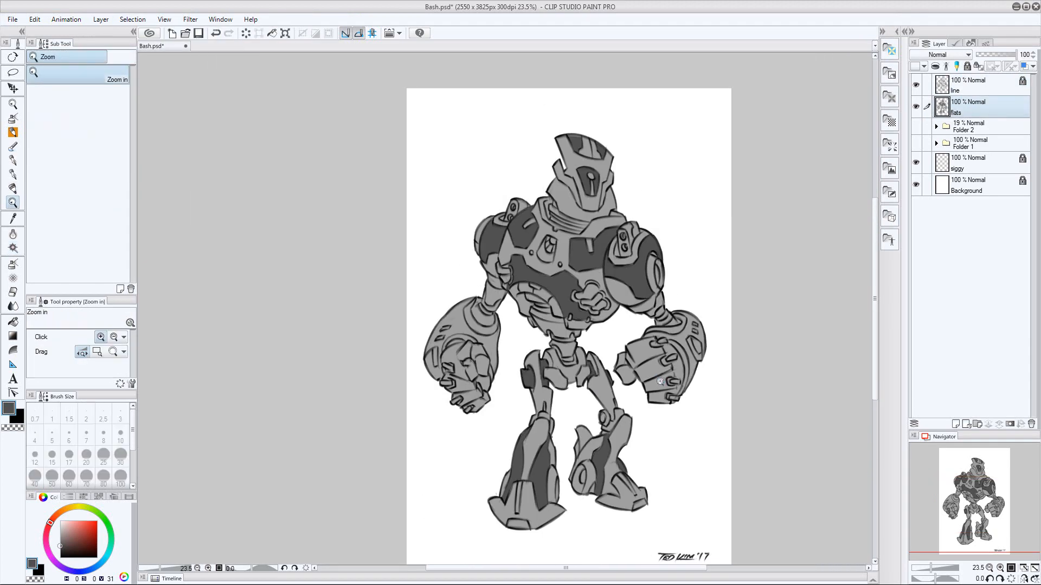
# Select the inner bands of the abdomen and waist, expand the selection and fill them dark gray on the flats layer
pyautogui.hotkey('alt', ']')
pyautogui.moveTo(570, 333); pyautogui.dragTo(604, 335)
pyautogui.moveTo(604, 335); pyautogui.dragTo(587, 340)
pyautogui.press('w')
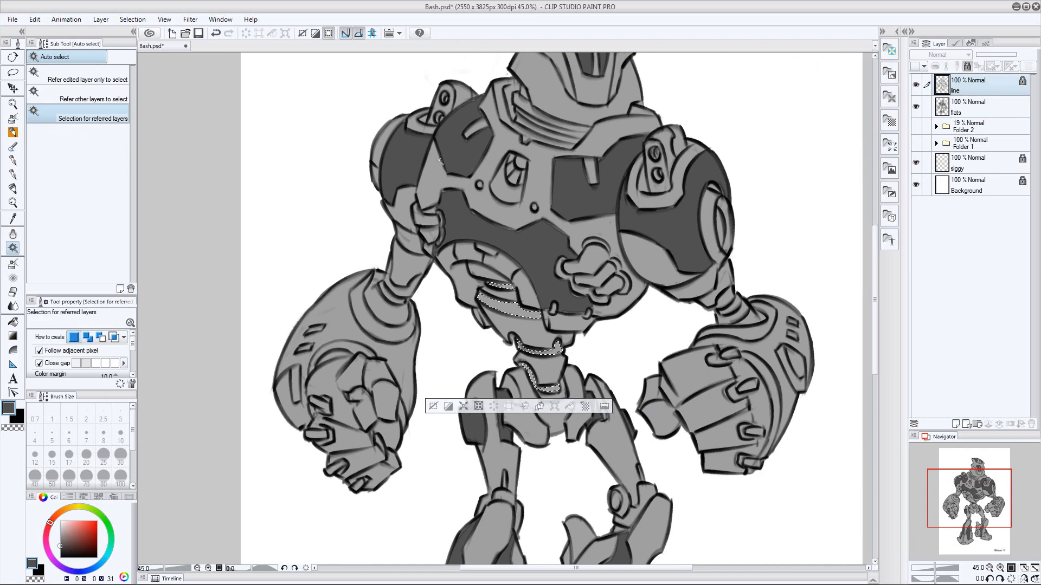
pyautogui.click(133, 20)
pyautogui.click(161, 93)
pyautogui.click(453, 283)
pyautogui.click(965, 110)
pyautogui.hotkey('alt', 'Delete')
pyautogui.hotkey('ctrl', 'd')
pyautogui.moveTo(641, 338); pyautogui.dragTo(602, 339)
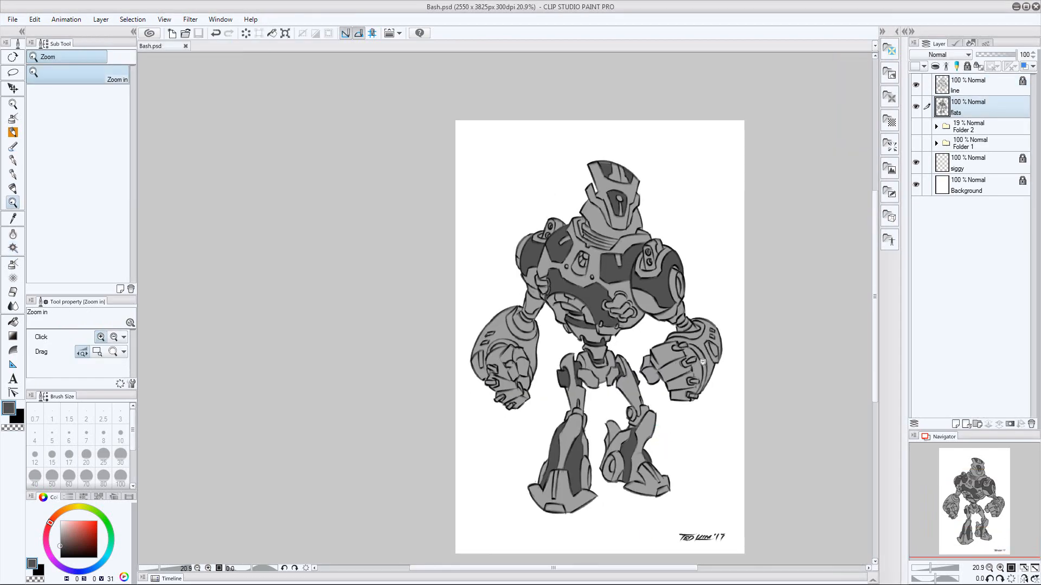
# Try to select the forearm shells from the line layer and clear the selection
pyautogui.moveTo(702, 361); pyautogui.dragTo(720, 361)
pyautogui.hotkey('alt', ']')
pyautogui.moveTo(662, 326); pyautogui.dragTo(678, 326)
pyautogui.press('w')
pyautogui.click(651, 370)
pyautogui.keyDown('shift'); pyautogui.click(298, 372); pyautogui.keyUp('shift')
pyautogui.hotkey('ctrl', 'd')
# Unlock the line layer for a Marker pen touch-up and lock it again
pyautogui.click(967, 66)
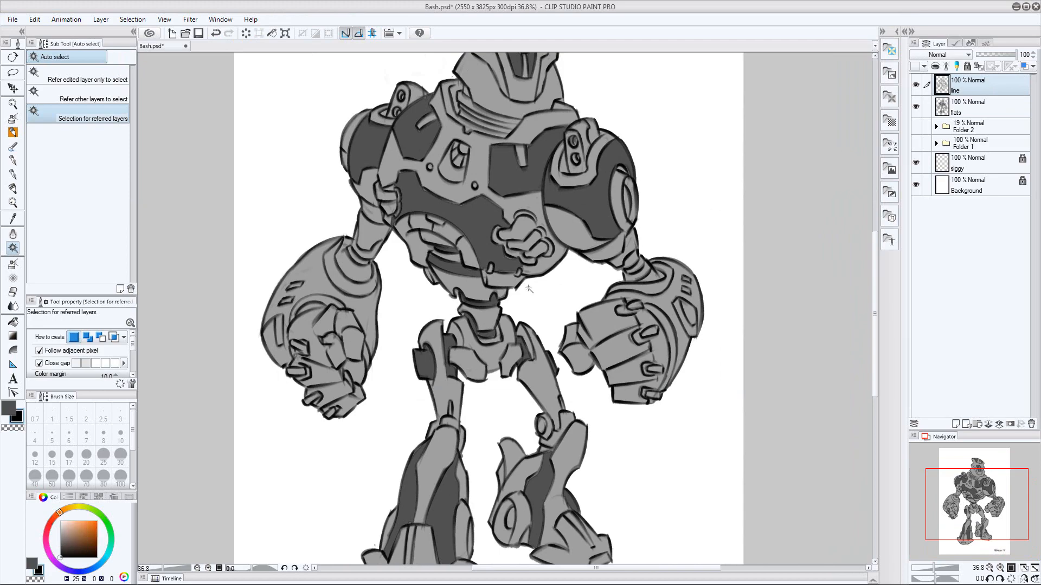
pyautogui.press('p')
pyautogui.click(967, 67)
# Select the outer shells of both forearms, expand the selection and fill them dark gray on the flats layer
pyautogui.press('w')
pyautogui.click(319, 277)
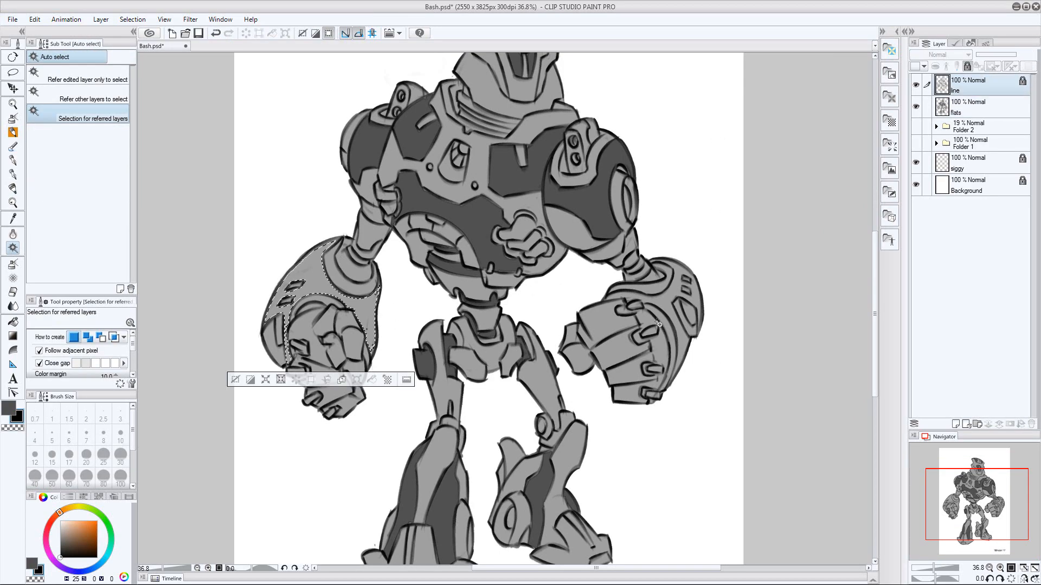
pyautogui.keyDown('shift'); pyautogui.click(667, 307); pyautogui.keyUp('shift')
pyautogui.click(133, 20)
pyautogui.click(174, 89)
pyautogui.click(964, 110)
pyautogui.hotkey('alt', 'Delete')
pyautogui.hotkey('ctrl', 'd')
# Select the knee joint pieces on both legs from the line art and fill them dark gray on the flats layer
pyautogui.moveTo(734, 375); pyautogui.dragTo(702, 374)
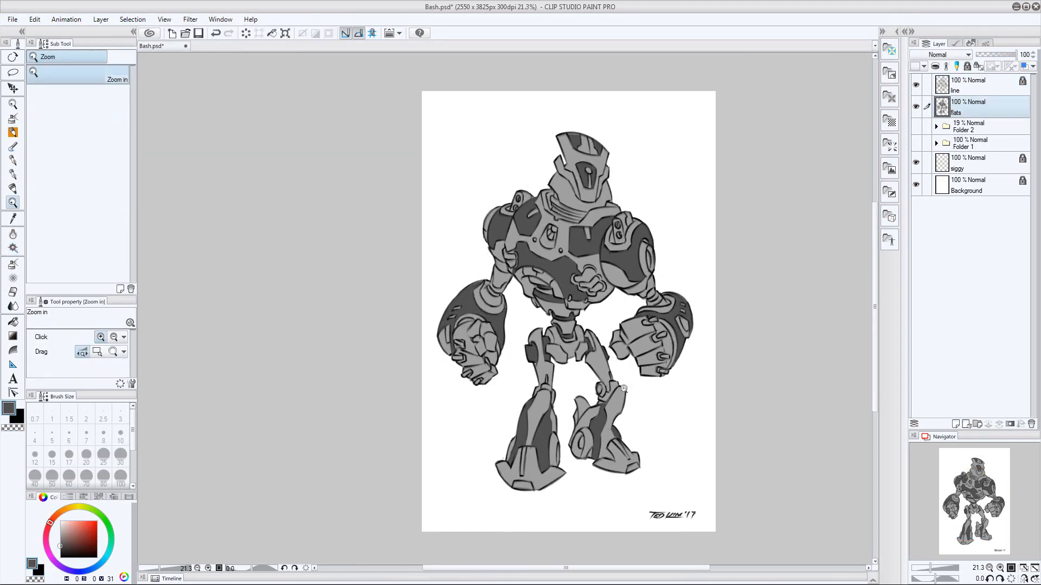
pyautogui.moveTo(625, 388); pyautogui.dragTo(645, 389)
pyautogui.click(465, 387)
pyautogui.hotkey('alt', ']')
pyautogui.click(463, 387)
pyautogui.keyDown('shift'); pyautogui.click(600, 394); pyautogui.keyUp('shift')
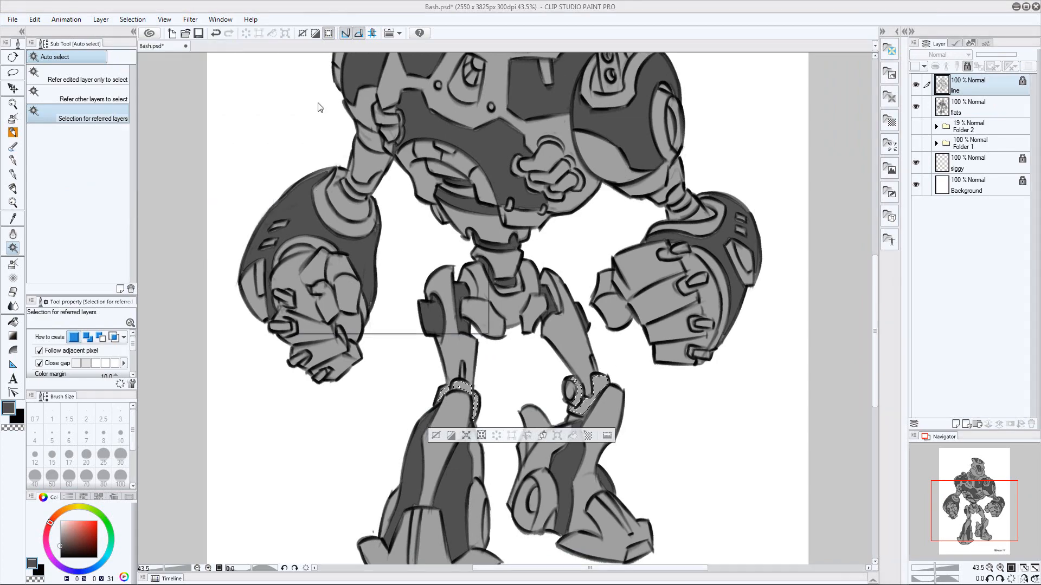
pyautogui.hotkey('alt', '[')
pyautogui.hotkey('alt', 'Delete')
pyautogui.hotkey('ctrl', 'd')
# Touch up the dark gray beside the round knee joint with the Marker pen on the flats layer
pyautogui.press('p')
pyautogui.scroll(1, 558, 451)
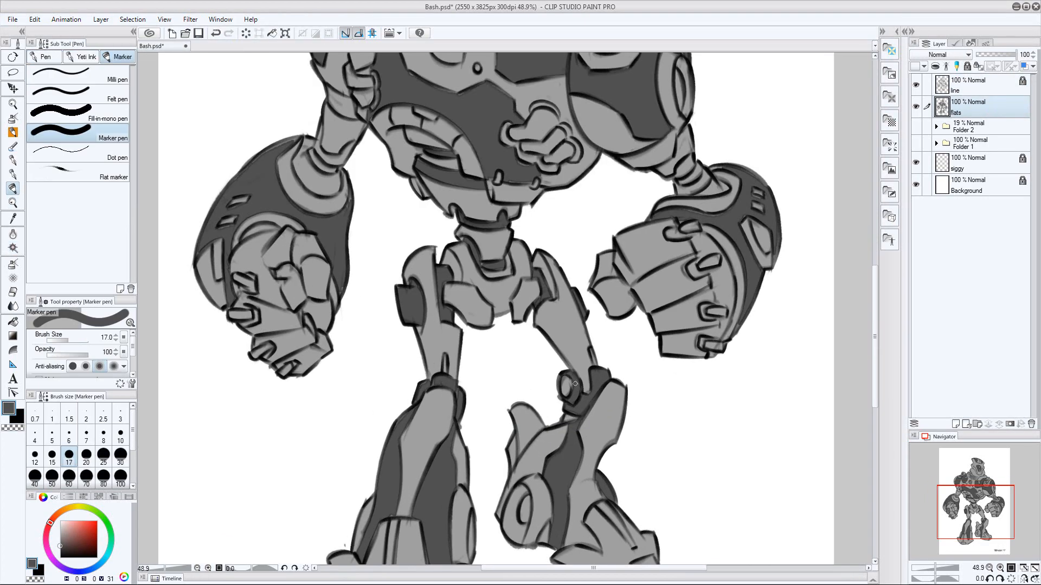
pyautogui.moveTo(575, 383); pyautogui.dragTo(584, 403)
# Select the fin at the back of the lower leg below the round knee joint and fill it dark gray
pyautogui.hotkey('alt', ']')
pyautogui.moveTo(645, 394); pyautogui.dragTo(677, 394)
pyautogui.click(516, 408)
pyautogui.hotkey('alt', '[')
pyautogui.hotkey('alt', 'Delete')
pyautogui.hotkey('ctrl', 'd')
pyautogui.press('p')
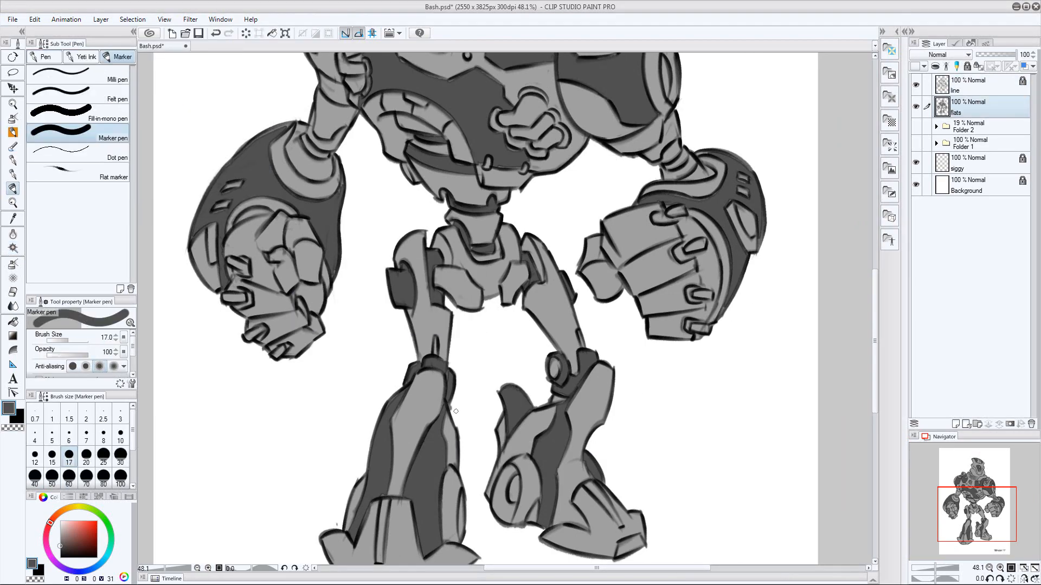
pyautogui.press('e')
pyautogui.click(933, 87)
pyautogui.moveTo(771, 288); pyautogui.dragTo(613, 404)
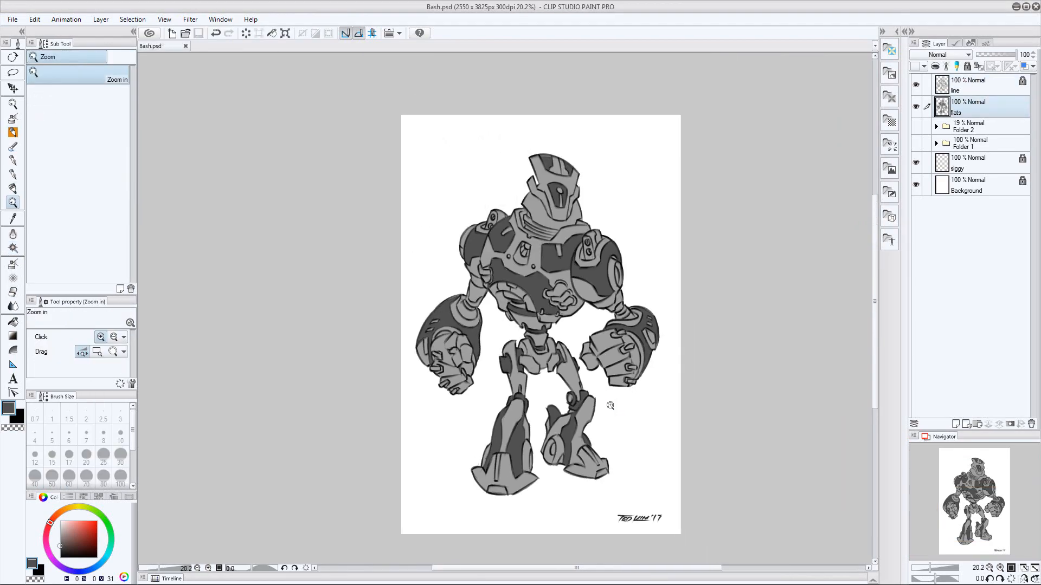
# Select the knuckle pieces on both fists from the line art and fill them dark gray on the flats layer, touching up with the Marker pen
pyautogui.click(968, 86)
pyautogui.moveTo(439, 366); pyautogui.dragTo(469, 363)
pyautogui.press('w')
pyautogui.keyDown('shift'); pyautogui.click(438, 345); pyautogui.keyUp('shift')
pyautogui.moveTo(758, 320); pyautogui.dragTo(584, 342)
pyautogui.keyDown('shift'); pyautogui.click(662, 316); pyautogui.keyUp('shift')
pyautogui.keyDown('shift'); pyautogui.click(680, 347); pyautogui.keyUp('shift')
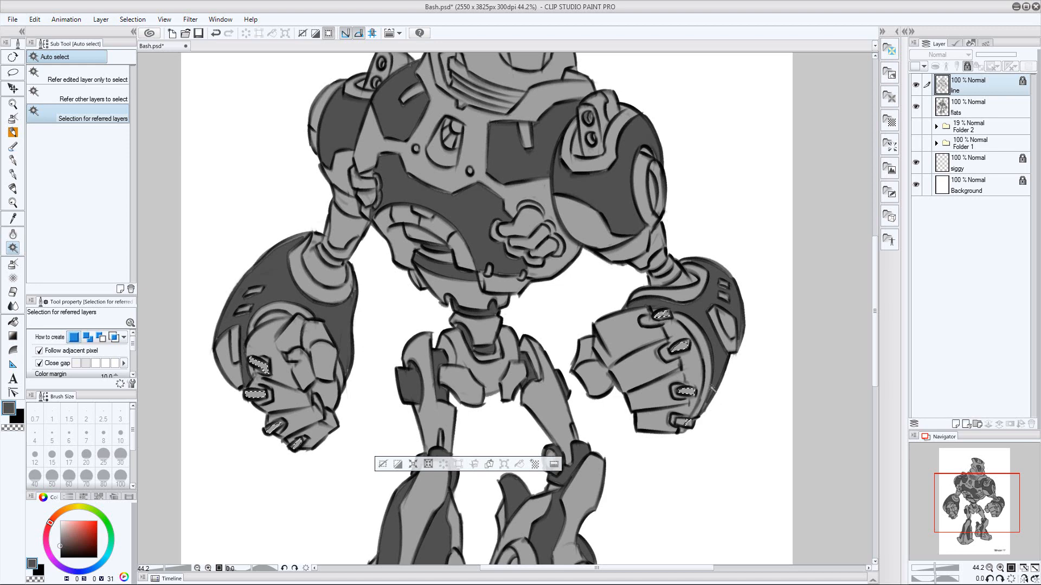
pyautogui.hotkey('ctrl', 'd')
pyautogui.click(968, 107)
pyautogui.press('p')
pyautogui.press('p')
pyautogui.moveTo(258, 371); pyautogui.dragTo(267, 374)
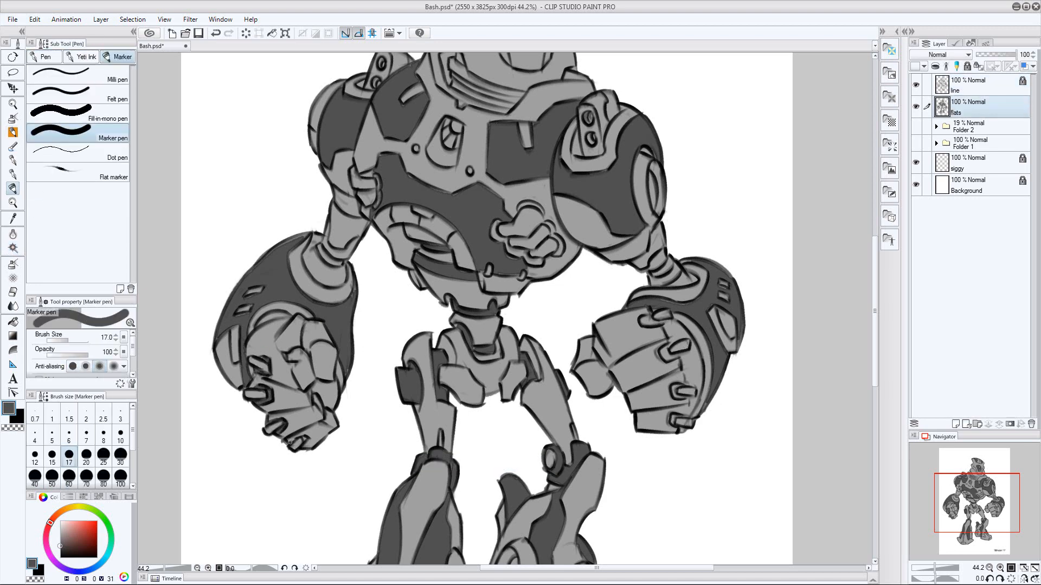
# Select the recessed area behind the fingers of the fist beside the signature side, expand the selection and fill it dark gray on the flats layer
pyautogui.click(968, 85)
pyautogui.press('w')
pyautogui.click(691, 353)
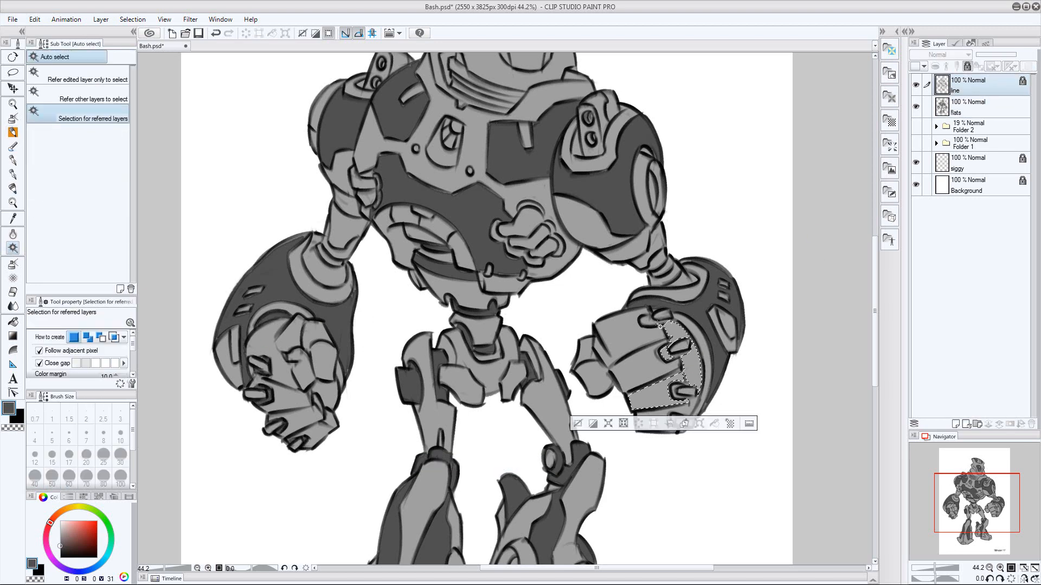
pyautogui.keyDown('shift'); pyautogui.click(649, 321); pyautogui.keyUp('shift')
pyautogui.click(133, 19)
pyautogui.click(454, 279)
pyautogui.click(968, 107)
pyautogui.hotkey('alt', 'Delete')
pyautogui.hotkey('ctrl', 'd')
# Touch up the flats around that fist's knuckles, restoring the light gray on the finger segment with the Marker pen
pyautogui.press('p')
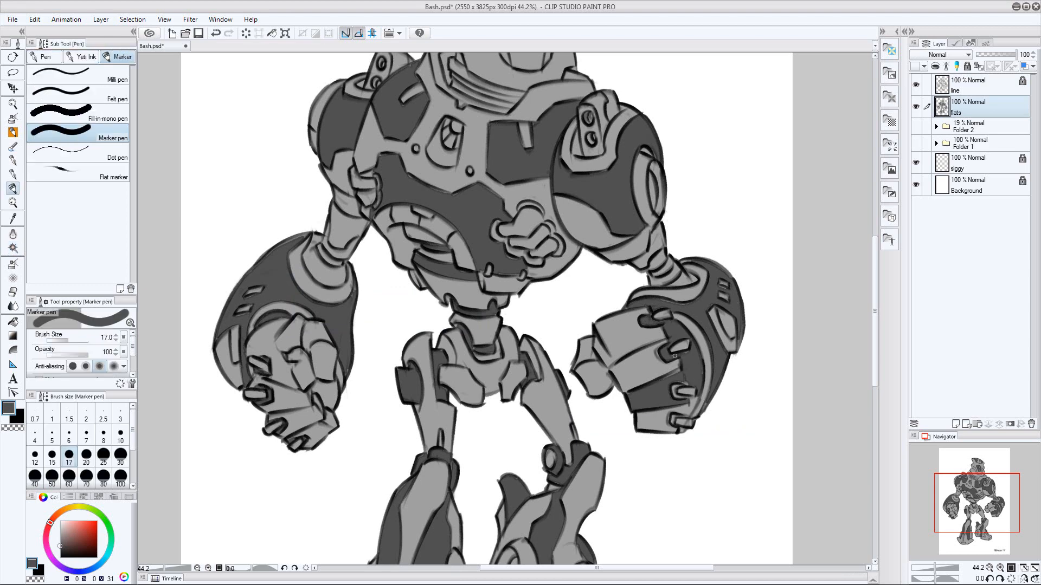
pyautogui.press('p')
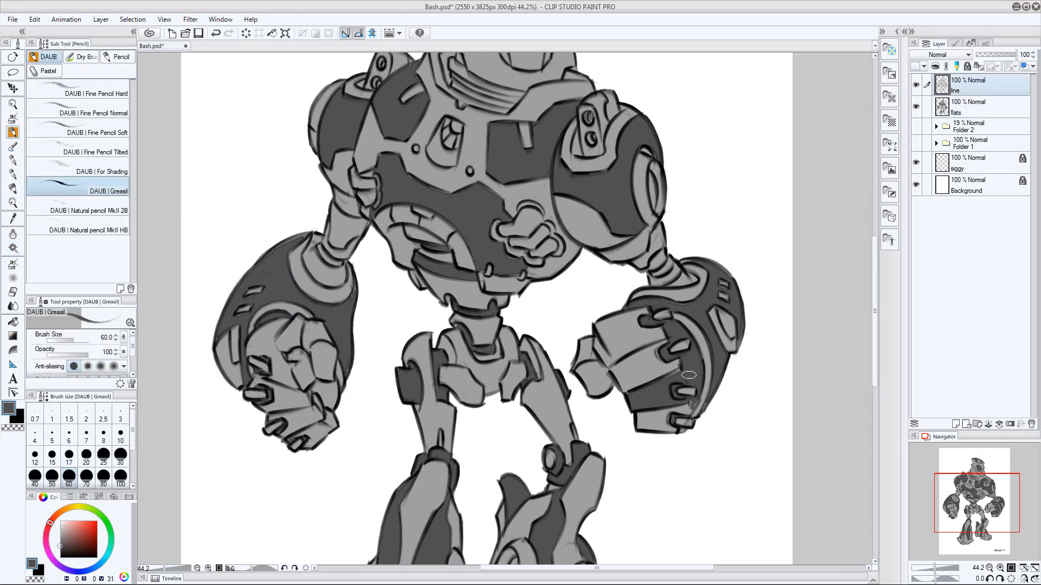
pyautogui.press('p')
pyautogui.click(968, 107)
pyautogui.keyDown('alt'); pyautogui.click(657, 384); pyautogui.keyUp('alt')
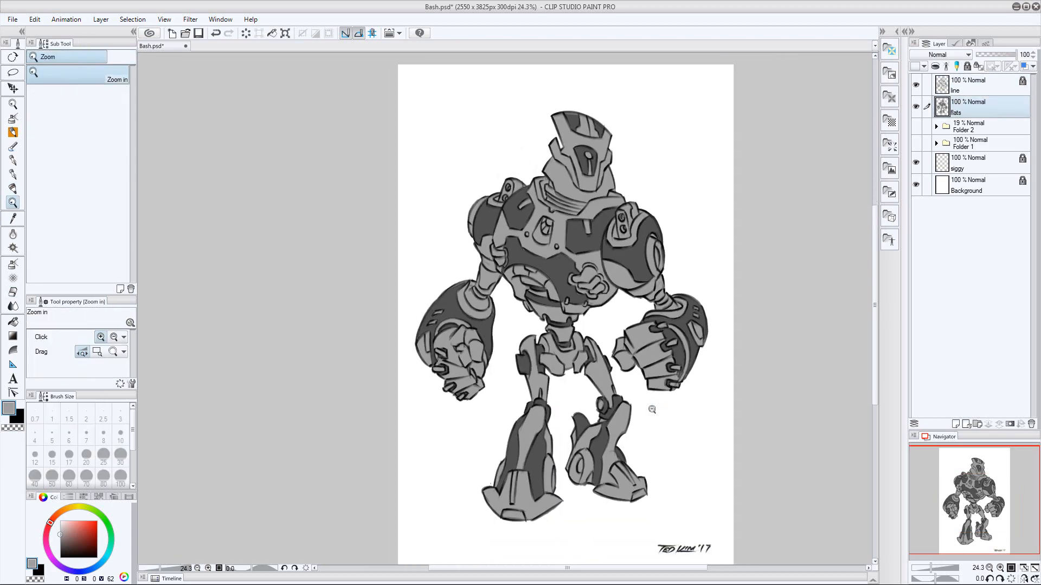
# Select the side guards flanking the helmet's faceplate, expand the selection and fill them dark gray on the flats layer
pyautogui.scroll(1, 615, 443)
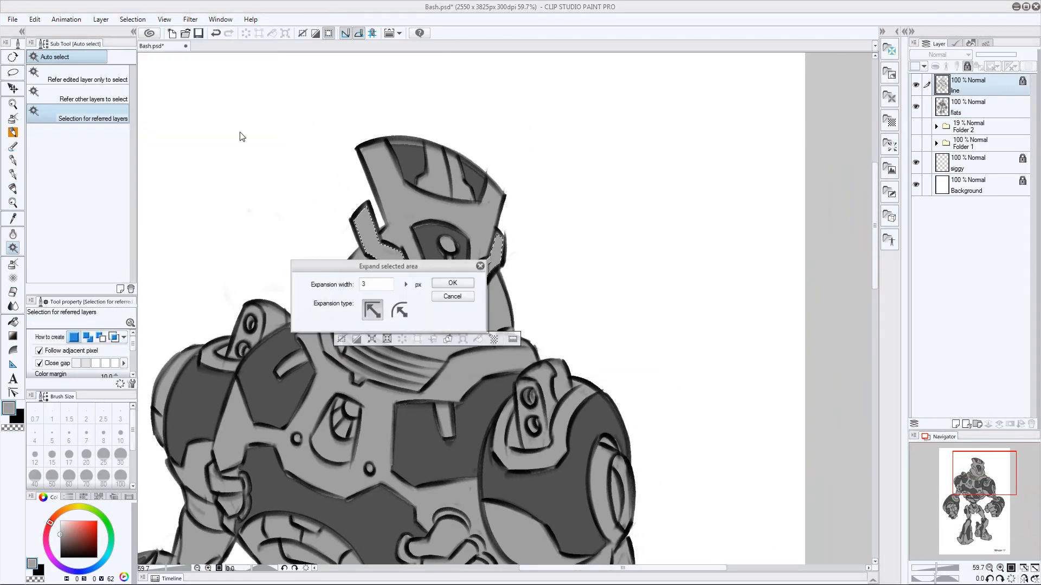
pyautogui.press('Return')
pyautogui.press('i')
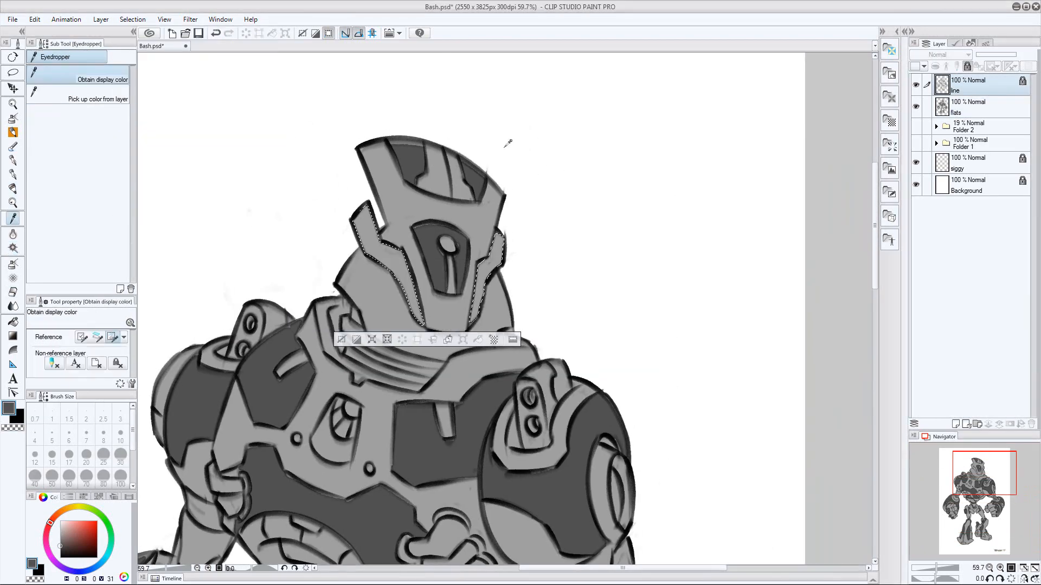
pyautogui.press('p')
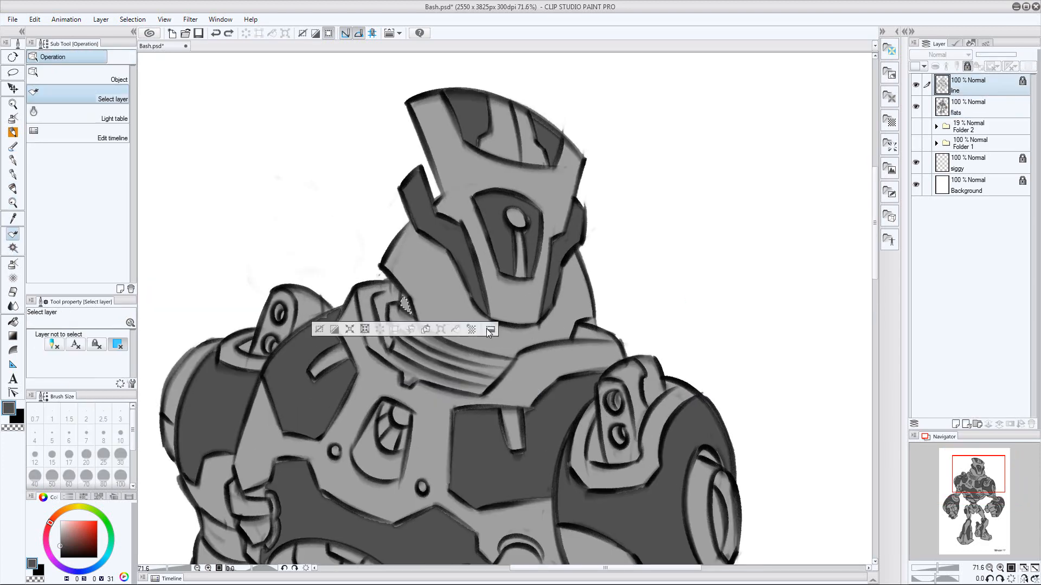
# Clear the small neck selection, erase stray line art beside the collar on the line layer, and relock that layer
pyautogui.hotkey('ctrl', 'd')
pyautogui.moveTo(600, 319); pyautogui.dragTo(558, 311)
pyautogui.press('e')
pyautogui.moveTo(358, 302); pyautogui.dragTo(364, 311)
pyautogui.press('w')
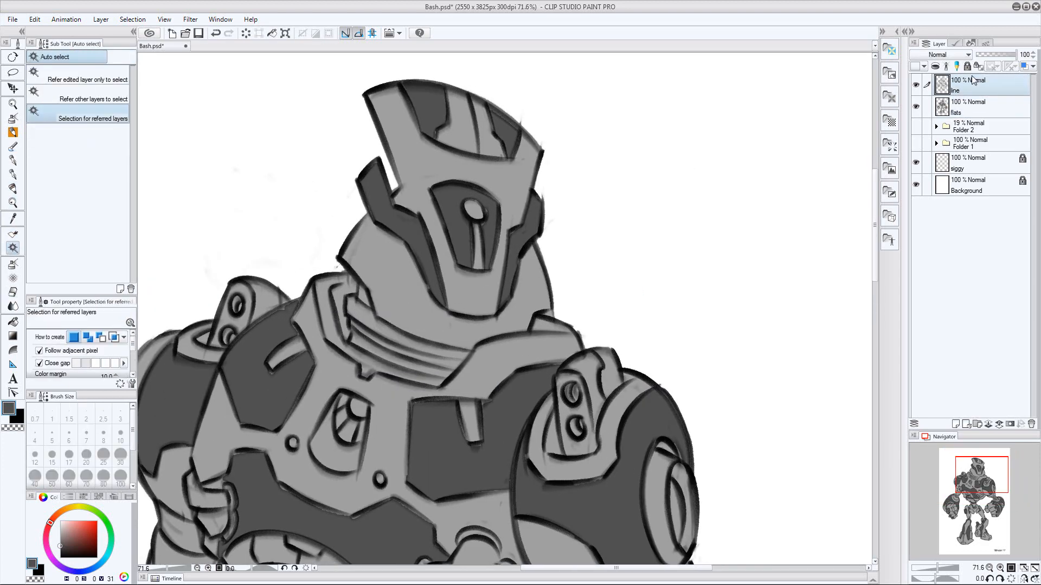
pyautogui.click(967, 66)
# Select the neck rings inside the collar from the line art, expand the selection and fill them dark gray on the flats layer
pyautogui.click(363, 297)
pyautogui.keyDown('shift'); pyautogui.click(361, 330); pyautogui.keyUp('shift')
pyautogui.keyDown('shift'); pyautogui.click(362, 343); pyautogui.keyUp('shift')
pyautogui.click(132, 20)
pyautogui.click(169, 92)
pyautogui.press('Return')
pyautogui.click(968, 107)
pyautogui.hotkey('alt', 'Delete')
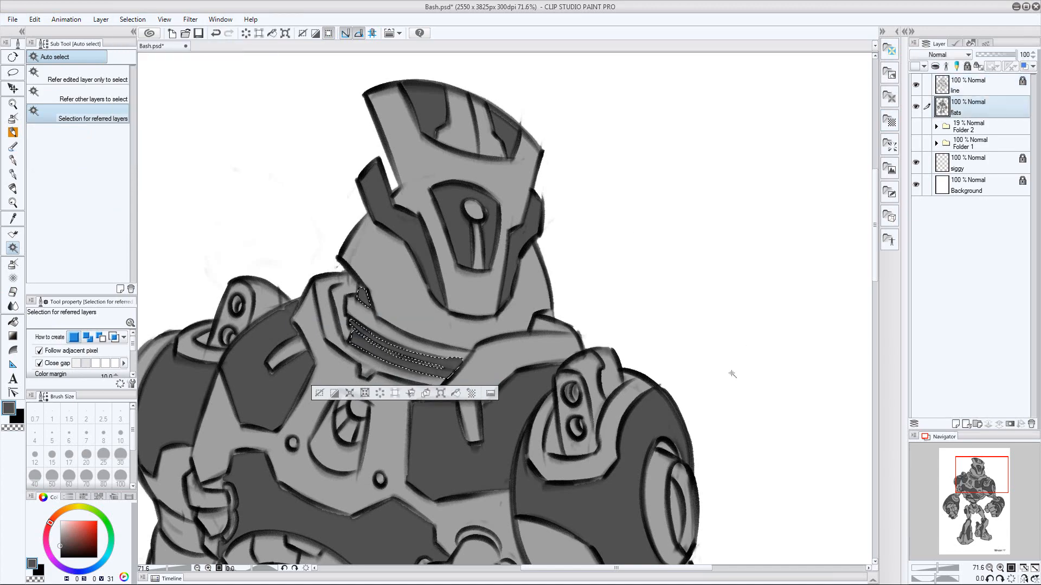
pyautogui.hotkey('ctrl', 'd')
pyautogui.press('p')
pyautogui.moveTo(645, 279); pyautogui.dragTo(601, 282)
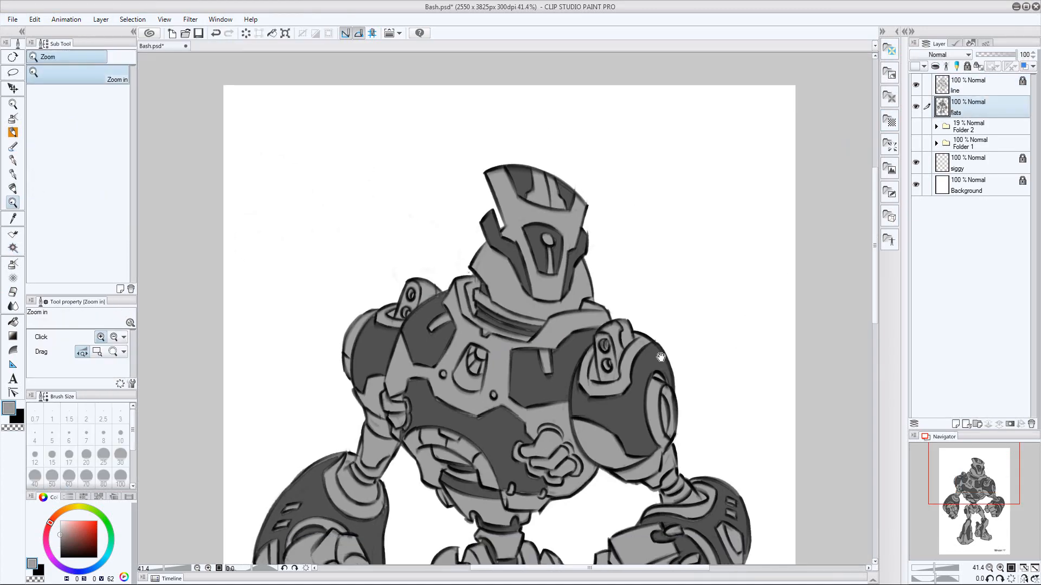
# Select the remaining light band at the top of the neck, expand the selection and fill it dark gray on the flats layer
pyautogui.moveTo(607, 401); pyautogui.dragTo(606, 434)
pyautogui.moveTo(588, 376); pyautogui.dragTo(629, 376)
pyautogui.click(970, 86)
pyautogui.press('w')
pyautogui.click(455, 306)
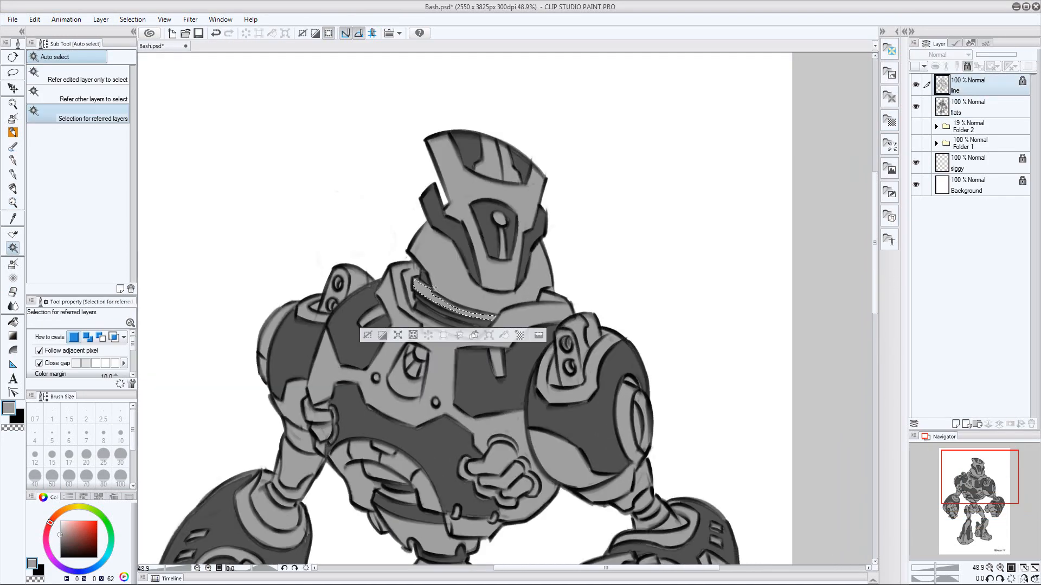
pyautogui.click(132, 20)
pyautogui.click(169, 92)
pyautogui.press('Return')
pyautogui.click(976, 114)
pyautogui.hotkey('alt', 'Delete')
pyautogui.hotkey('ctrl', 'd')
pyautogui.press('p')
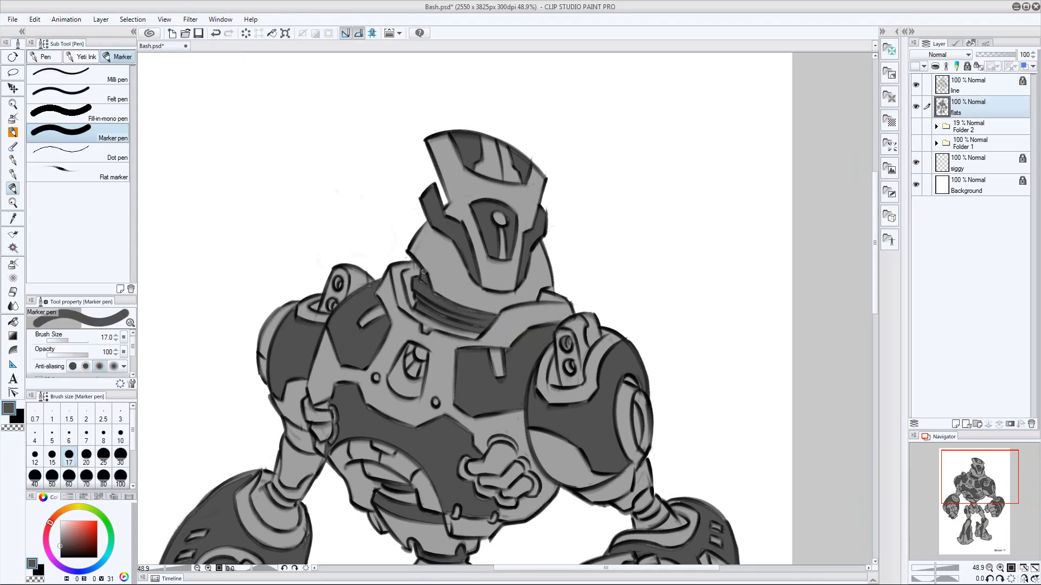
# Select the arm segments between the elbows and wrists on both arms, expand the selection and fill them dark gray on the flats layer
pyautogui.hotkey('ctrl', 'space')
pyautogui.moveTo(653, 349); pyautogui.dragTo(646, 358)
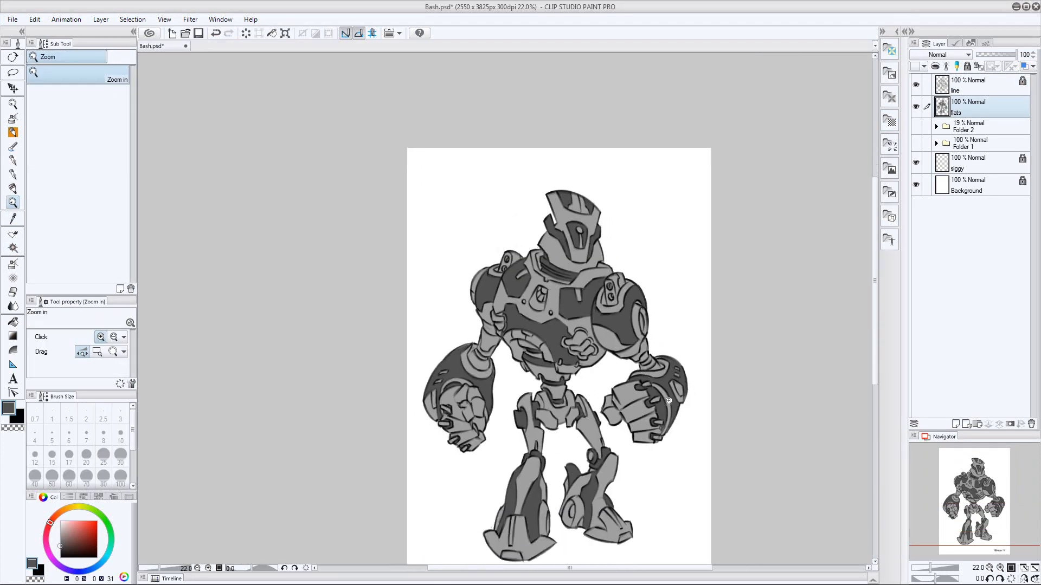
pyautogui.click(973, 85)
pyautogui.moveTo(594, 396); pyautogui.dragTo(639, 397)
pyautogui.press('w')
pyautogui.click(347, 271)
pyautogui.keyDown('shift'); pyautogui.click(712, 281); pyautogui.keyUp('shift')
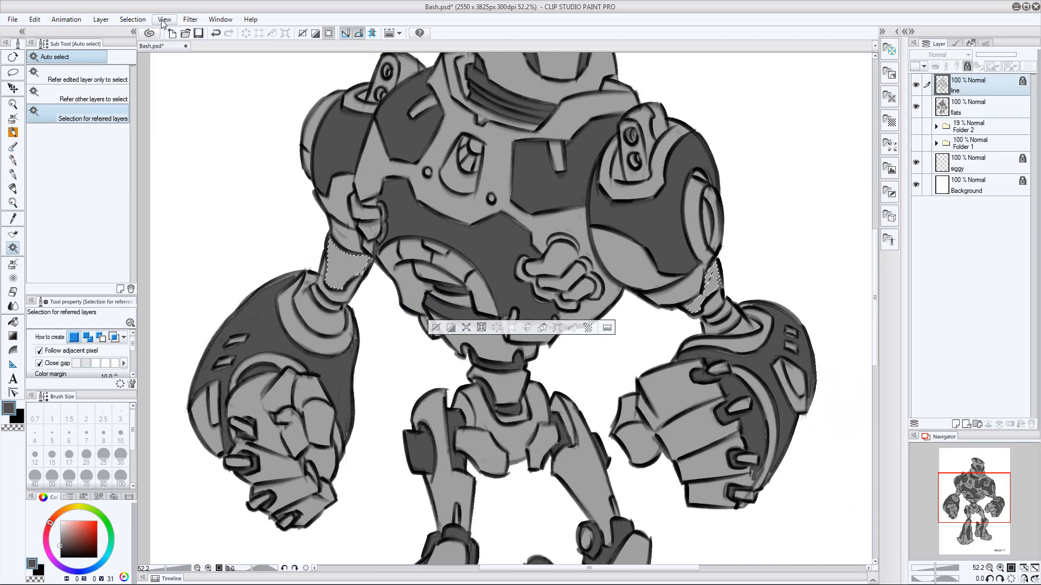
pyautogui.click(133, 19)
pyautogui.click(169, 92)
pyautogui.click(976, 111)
pyautogui.hotkey('alt', 'Delete')
pyautogui.hotkey('ctrl', 'd')
pyautogui.press('p')
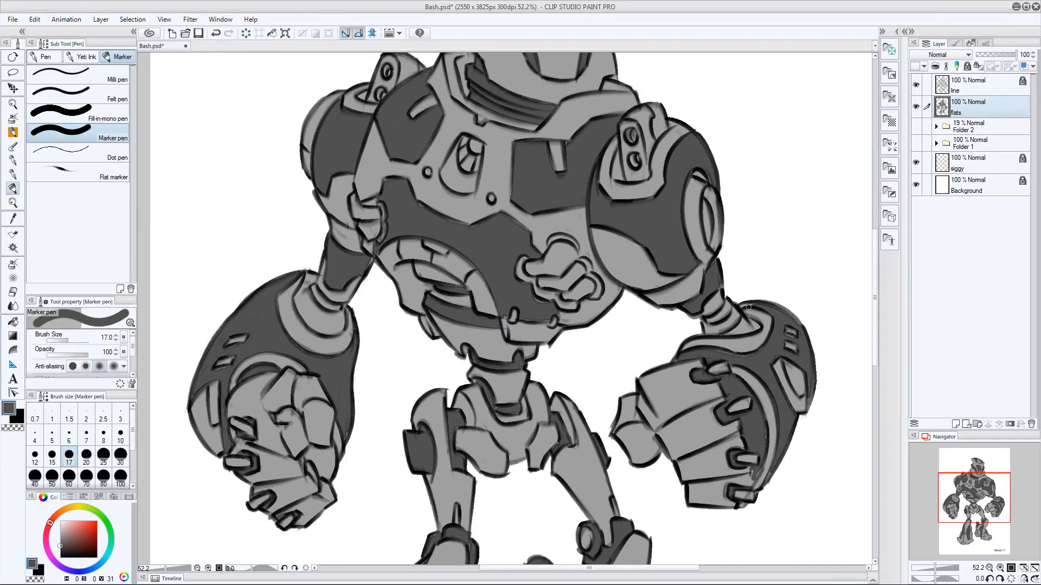
pyautogui.press('e')
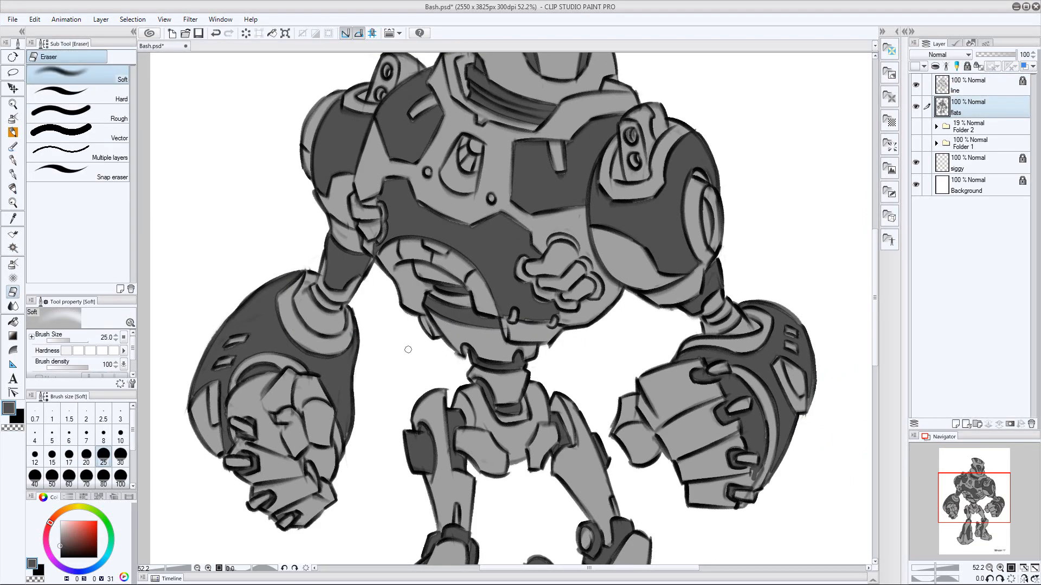
# Unlock the line layer, redraw the line across the wrist rings with the pencil, and lock the layer again
pyautogui.moveTo(639, 342); pyautogui.dragTo(594, 342)
pyautogui.click(967, 89)
pyautogui.moveTo(695, 361)
pyautogui.mouseDown()
pyautogui.moveTo(738, 361)
pyautogui.moveTo(711, 371)
pyautogui.mouseUp()
pyautogui.press('w')
pyautogui.click(255, 312)
pyautogui.hotkey('ctrl', 'd')
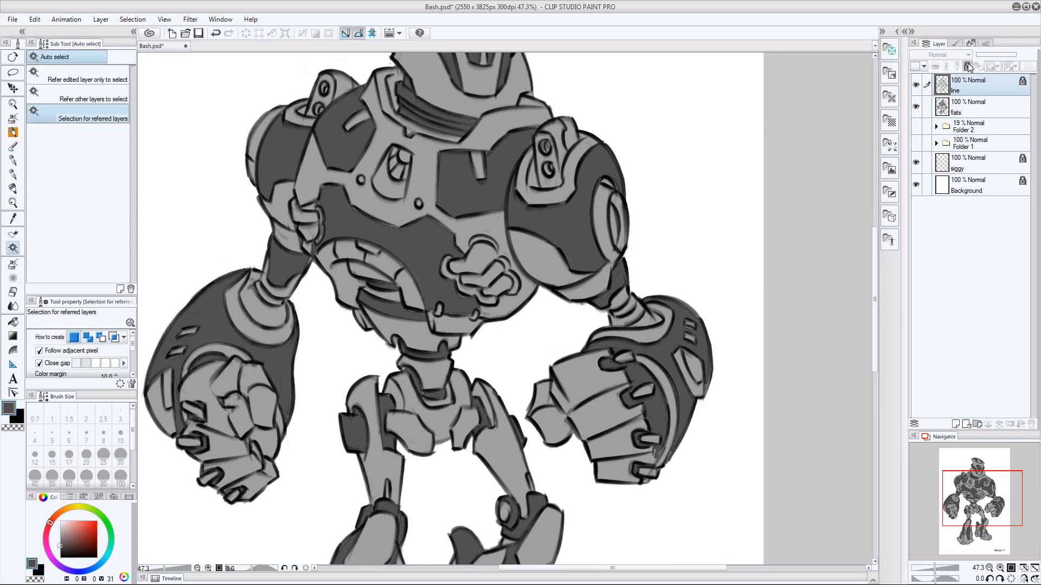
pyautogui.click(967, 66)
pyautogui.press('p')
pyautogui.press('p')
pyautogui.press('x')
pyautogui.moveTo(256, 310); pyautogui.dragTo(288, 319)
pyautogui.press('w')
pyautogui.click(975, 108)
pyautogui.click(976, 86)
pyautogui.click(967, 66)
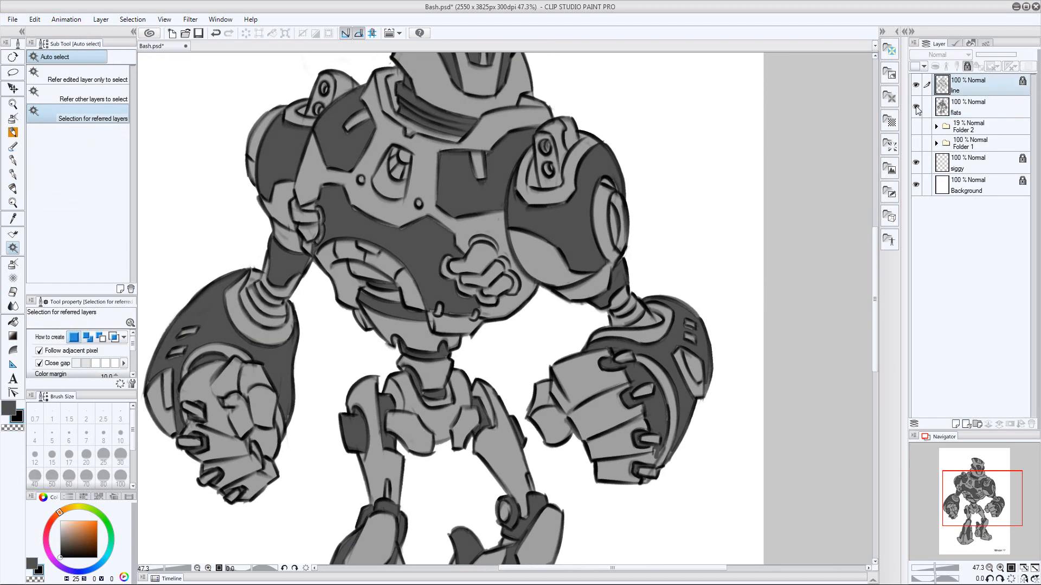
# Add the other wrist's ring to the selection and fill the wrist rings of both arms dark gray on the flats layer
pyautogui.keyDown('shift'); pyautogui.click(651, 320); pyautogui.keyUp('shift')
pyautogui.click(976, 108)
pyautogui.press('x')
pyautogui.hotkey('alt', 'Delete')
pyautogui.hotkey('ctrl', 'd')
pyautogui.press('p')
pyautogui.moveTo(687, 294); pyautogui.dragTo(646, 350)
# Select the knobbed torso details and belly plates from the line art and expand the selection for toning on the flats layer
pyautogui.click(975, 85)
pyautogui.press('w')
pyautogui.click(538, 279)
pyautogui.keyDown('shift'); pyautogui.click(434, 289); pyautogui.keyUp('shift')
pyautogui.keyDown('shift'); pyautogui.click(353, 240); pyautogui.keyUp('shift')
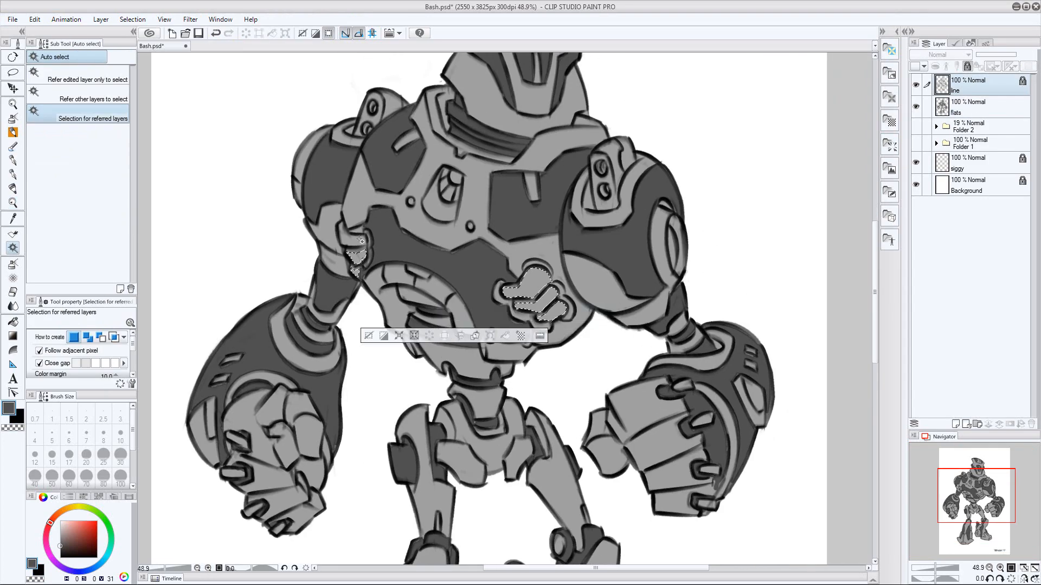
pyautogui.moveTo(626, 398); pyautogui.dragTo(522, 476)
pyautogui.moveTo(557, 302); pyautogui.dragTo(504, 99)
pyautogui.click(133, 19)
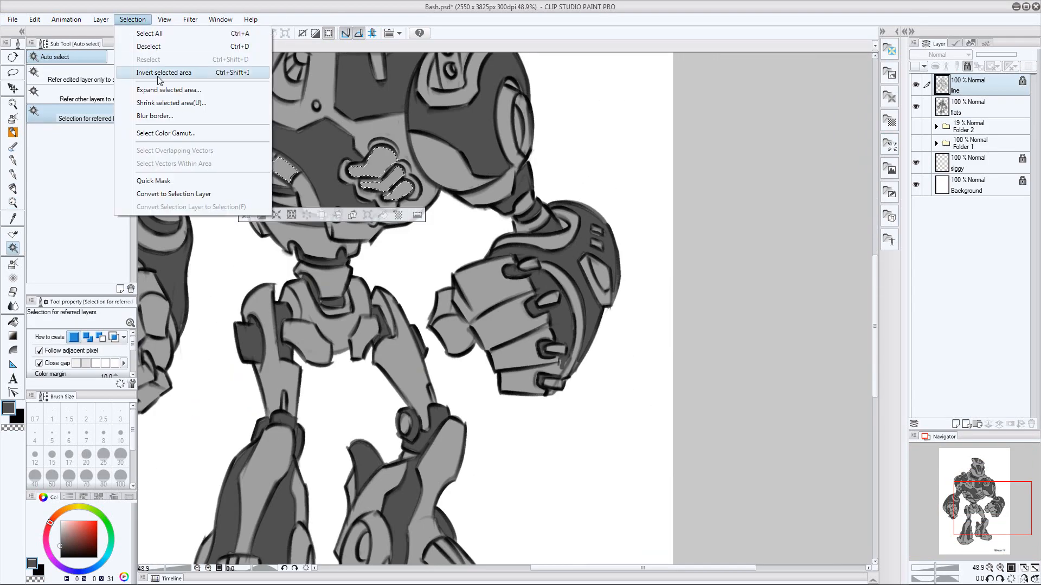
pyautogui.click(168, 88)
pyautogui.press('Return')
pyautogui.click(976, 108)
pyautogui.moveTo(457, 264); pyautogui.dragTo(662, 439)
pyautogui.hotkey('ctrl', 'd')
# Clean up and redraw the outline at the back of the far shoulder pod on the line layer, then relock the layer
pyautogui.click(970, 83)
pyautogui.moveTo(485, 96); pyautogui.dragTo(548, 96)
pyautogui.press('e')
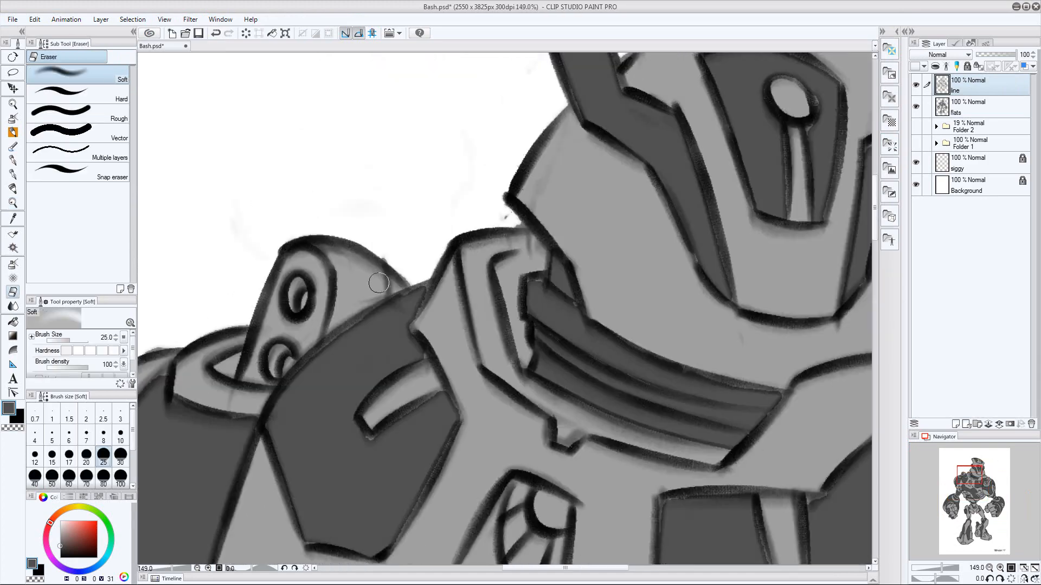
pyautogui.press('x')
pyautogui.press('p')
pyautogui.moveTo(365, 261); pyautogui.dragTo(245, 257)
pyautogui.moveTo(239, 307); pyautogui.dragTo(296, 277)
pyautogui.press('z')
pyautogui.moveTo(454, 364); pyautogui.dragTo(374, 364)
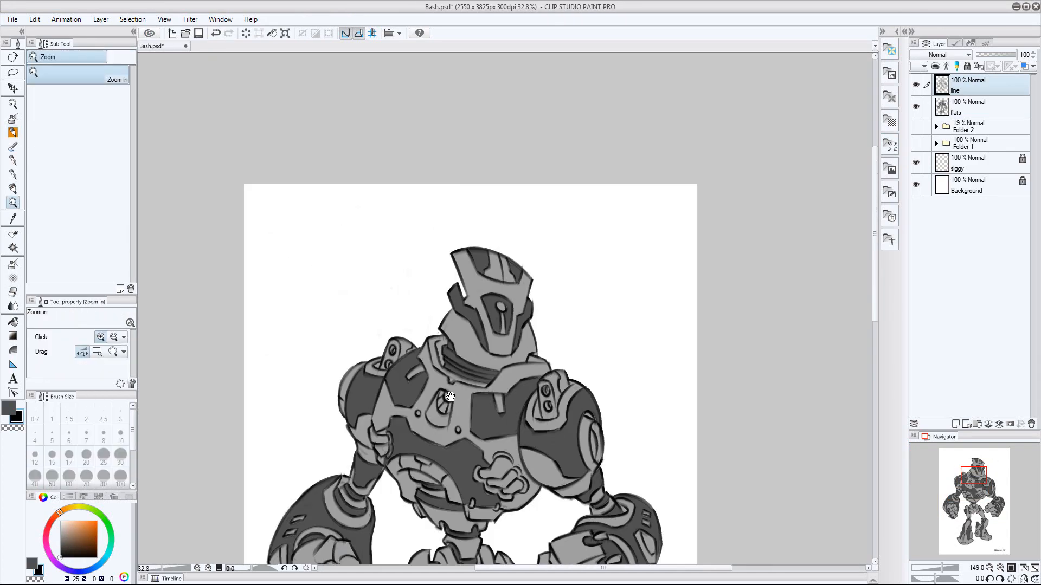
pyautogui.click(967, 67)
# Select the rear sections of both shoulder pods from the line art, expand the selection and fill them dark gray on the flats layer
pyautogui.click(976, 107)
pyautogui.moveTo(442, 352); pyautogui.dragTo(505, 351)
pyautogui.press('w')
pyautogui.click(970, 84)
pyautogui.click(309, 310)
pyautogui.keyDown('shift'); pyautogui.click(766, 418); pyautogui.keyUp('shift')
pyautogui.click(132, 20)
pyautogui.click(167, 90)
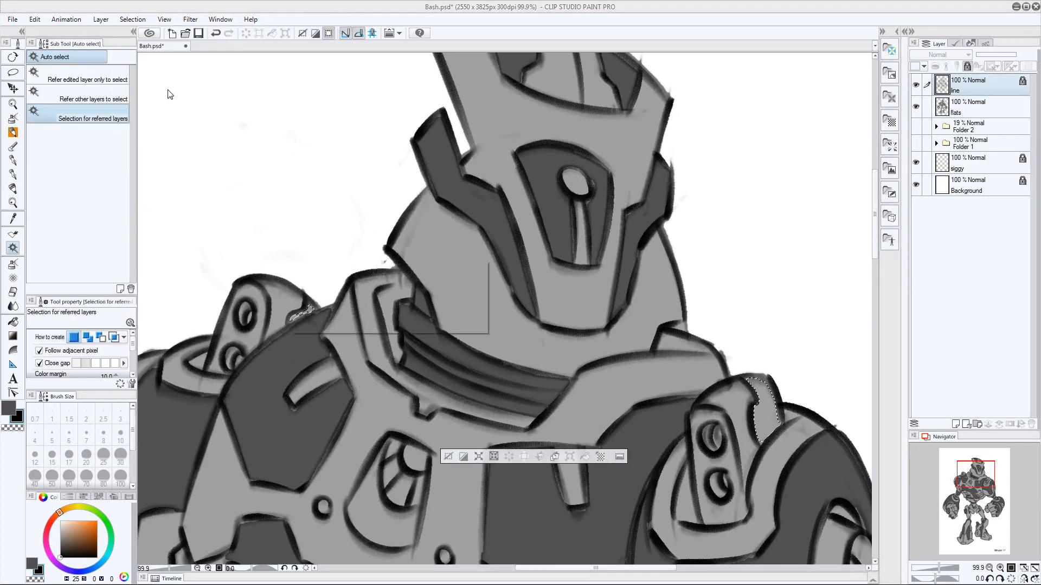
pyautogui.click(976, 107)
pyautogui.hotkey('ctrl', 'd')
# Save the drawing
pyautogui.press('z')
pyautogui.moveTo(601, 305); pyautogui.dragTo(531, 305)
pyautogui.hotkey('ctrl', 's')
pyautogui.moveTo(702, 428); pyautogui.dragTo(752, 352)
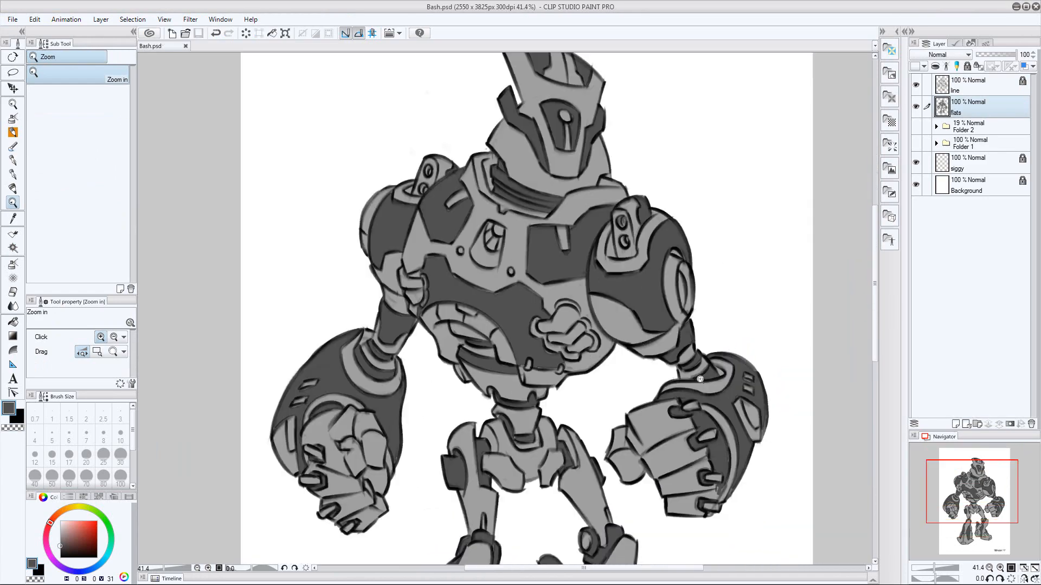
pyautogui.moveTo(715, 381); pyautogui.dragTo(697, 381)
# Select the two central crest strips and the vertical visor strip on the helmet, and expand the selection by 3 px
pyautogui.click(970, 85)
pyautogui.moveTo(672, 142); pyautogui.dragTo(721, 142)
pyautogui.press('w')
pyautogui.click(495, 176)
pyautogui.keyDown('shift'); pyautogui.click(521, 187); pyautogui.keyUp('shift')
pyautogui.keyDown('shift'); pyautogui.click(512, 303); pyautogui.keyUp('shift')
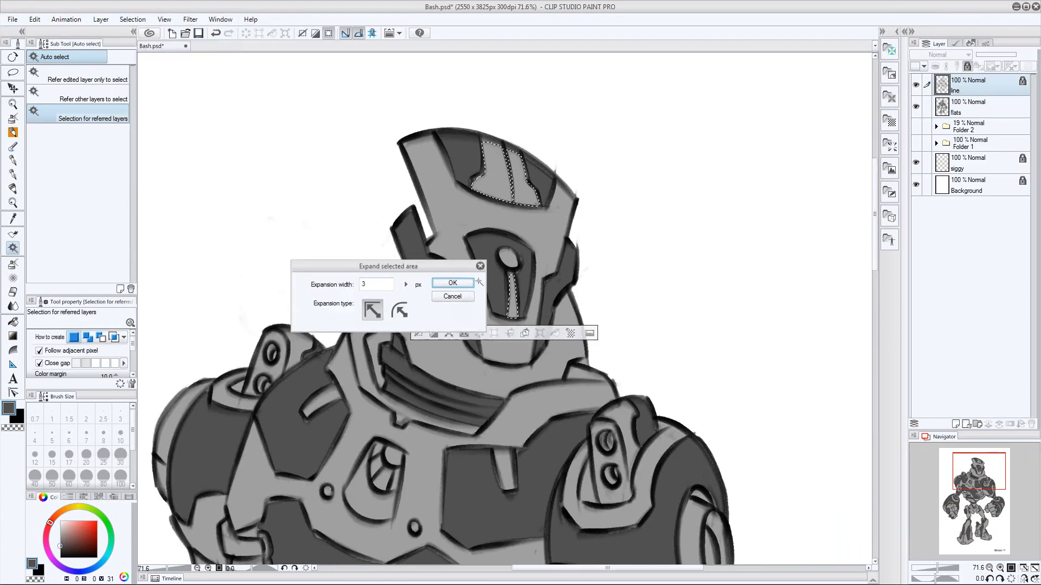
# Lighten the selected helmet strips to a pale gray on the flats layer with two Hue/Saturation/Luminosity adjustments, then deselect
pyautogui.click(975, 107)
pyautogui.hotkey('ctrl', 'u')
pyautogui.click(918, 266)
pyautogui.press('z')
pyautogui.moveTo(696, 346); pyautogui.dragTo(625, 345)
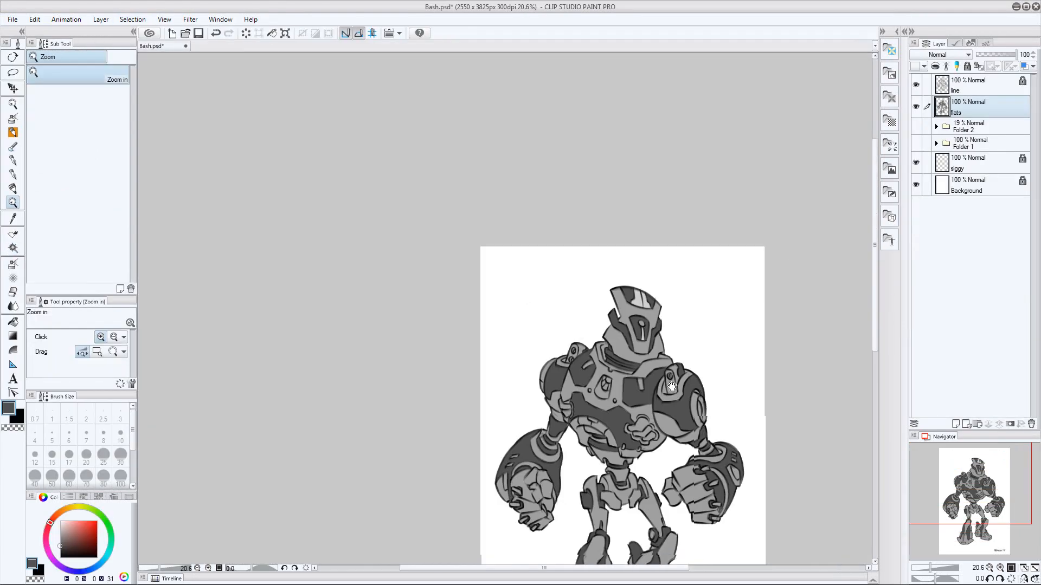
pyautogui.moveTo(773, 373); pyautogui.dragTo(806, 373)
pyautogui.hotkey('ctrl', 'u')
pyautogui.click(917, 266)
pyautogui.hotkey('ctrl', 'd')
# Sample the pale gray, select the round visor eye from the line art, expand the selection and fill it on the flats layer
pyautogui.press('i')
pyautogui.click(969, 87)
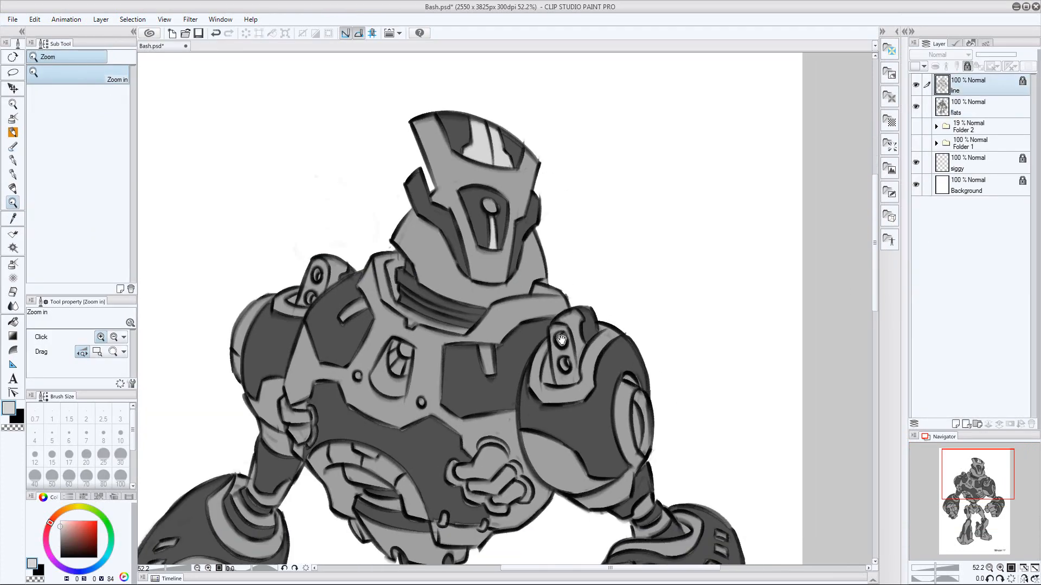
pyautogui.press('w')
pyautogui.click(490, 204)
pyautogui.click(133, 19)
pyautogui.click(171, 89)
pyautogui.click(970, 107)
# Select the two chest slits and the shoulder trim from the line art, expand the selection and fill it pale gray on the flats layer
pyautogui.click(969, 86)
pyautogui.click(377, 270)
pyautogui.keyDown('shift'); pyautogui.click(510, 319); pyautogui.keyUp('shift')
pyautogui.keyDown('shift'); pyautogui.click(647, 300); pyautogui.keyUp('shift')
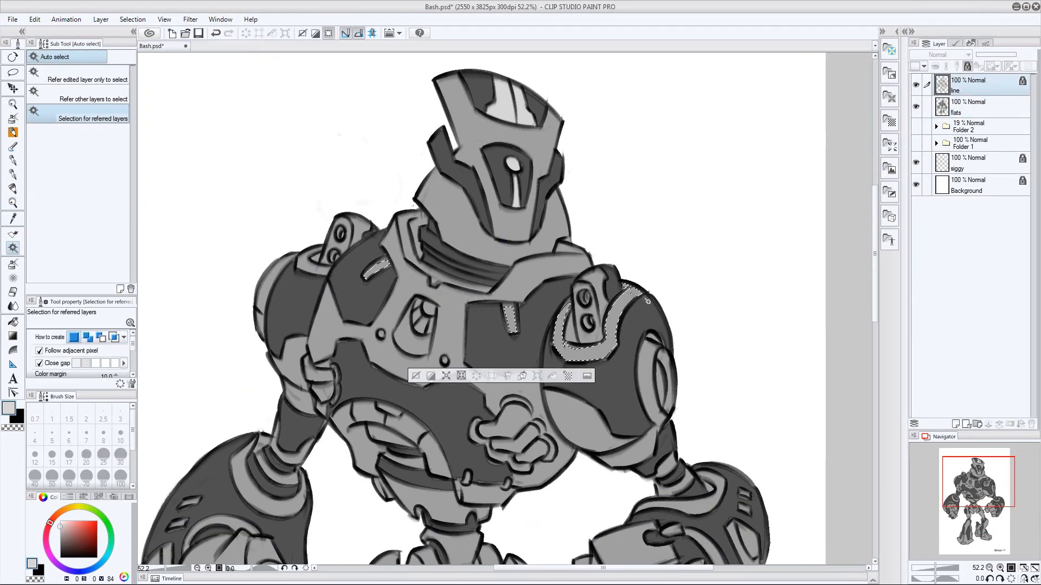
pyautogui.click(133, 20)
pyautogui.click(172, 89)
pyautogui.press('Return')
pyautogui.click(970, 108)
pyautogui.hotkey('alt', 'Delete')
pyautogui.hotkey('ctrl', 'd')
pyautogui.moveTo(495, 477); pyautogui.dragTo(509, 436)
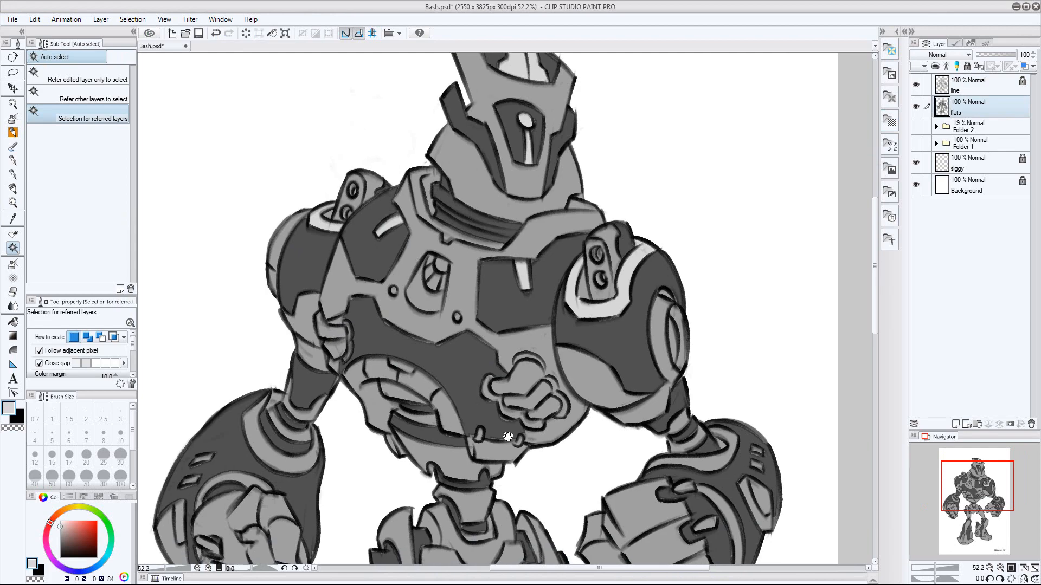
# Select the curved rib segments on the abdomen from the line art, expand the selection and fill it pale gray on the flats layer
pyautogui.click(969, 86)
pyautogui.click(132, 20)
pyautogui.click(171, 88)
pyautogui.press('Return')
pyautogui.click(971, 107)
pyautogui.hotkey('alt', 'Delete')
pyautogui.hotkey('ctrl', 'd')
pyautogui.moveTo(461, 303); pyautogui.dragTo(452, 316)
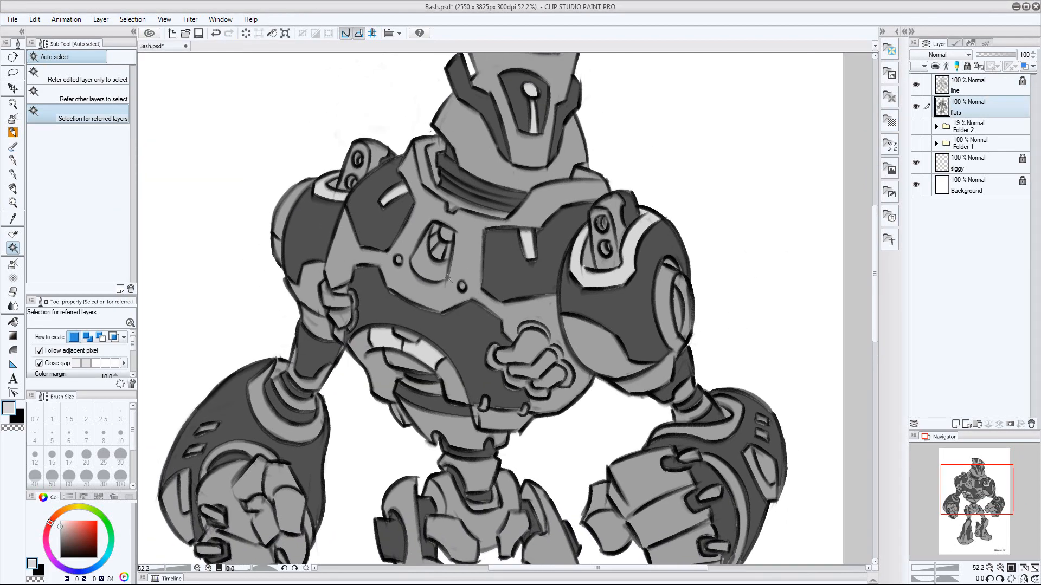
# Select the frame of the central chest emblem from the line art, expand the selection and fill it pale gray on the flats layer
pyautogui.click(969, 85)
pyautogui.press('Return')
pyautogui.click(970, 107)
pyautogui.hotkey('alt', 'Delete')
pyautogui.hotkey('ctrl', 'd')
# Select the two round chest bolts from the line art, expand the selection and fill them pale gray on the flats layer
pyautogui.click(969, 85)
pyautogui.click(398, 260)
pyautogui.keyDown('shift'); pyautogui.click(462, 286); pyautogui.keyUp('shift')
pyautogui.click(133, 19)
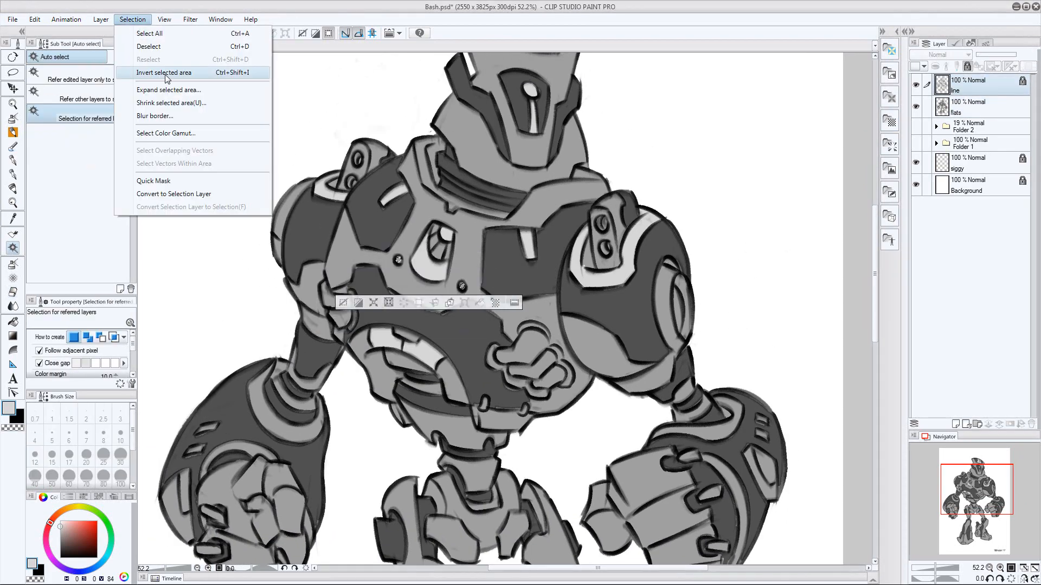
pyautogui.press('p')
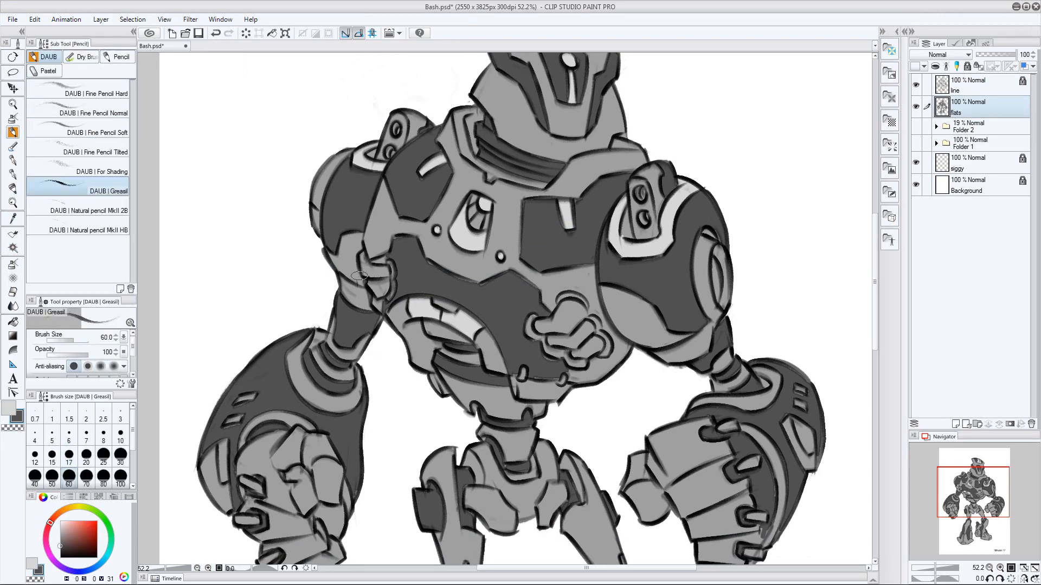
# Select the underside panels of both upper arms from the line art, expand the selection, fill it pale gray on the flats layer and deselect
pyautogui.press('x')
pyautogui.click(969, 86)
pyautogui.hotkey('ctrl', 'space')
pyautogui.moveTo(655, 353)
pyautogui.mouseDown()
pyautogui.moveTo(633, 374)
pyautogui.moveTo(646, 374)
pyautogui.mouseUp()
pyautogui.click(640, 319)
pyautogui.keyDown('shift'); pyautogui.click(433, 273); pyautogui.keyUp('shift')
pyautogui.click(133, 20)
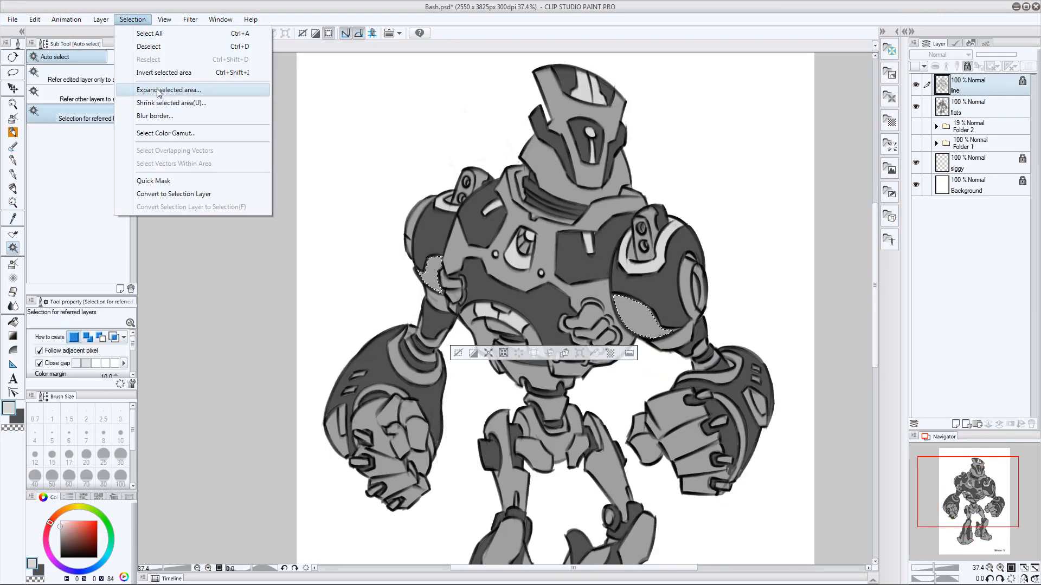
pyautogui.click(162, 89)
pyautogui.press('Return')
pyautogui.click(970, 107)
pyautogui.hotkey('alt', 'Delete')
pyautogui.hotkey('ctrl', 'd')
# Select the curved trim bands on both forearms from the line art, expand the selection, fill it pale gray on the flats layer and deselect
pyautogui.moveTo(745, 342); pyautogui.dragTo(732, 275)
pyautogui.click(970, 85)
pyautogui.click(721, 298)
pyautogui.keyDown('shift'); pyautogui.click(728, 360); pyautogui.keyUp('shift')
pyautogui.keyDown('shift'); pyautogui.click(366, 321); pyautogui.keyUp('shift')
pyautogui.keyDown('shift'); pyautogui.click(406, 310); pyautogui.keyUp('shift')
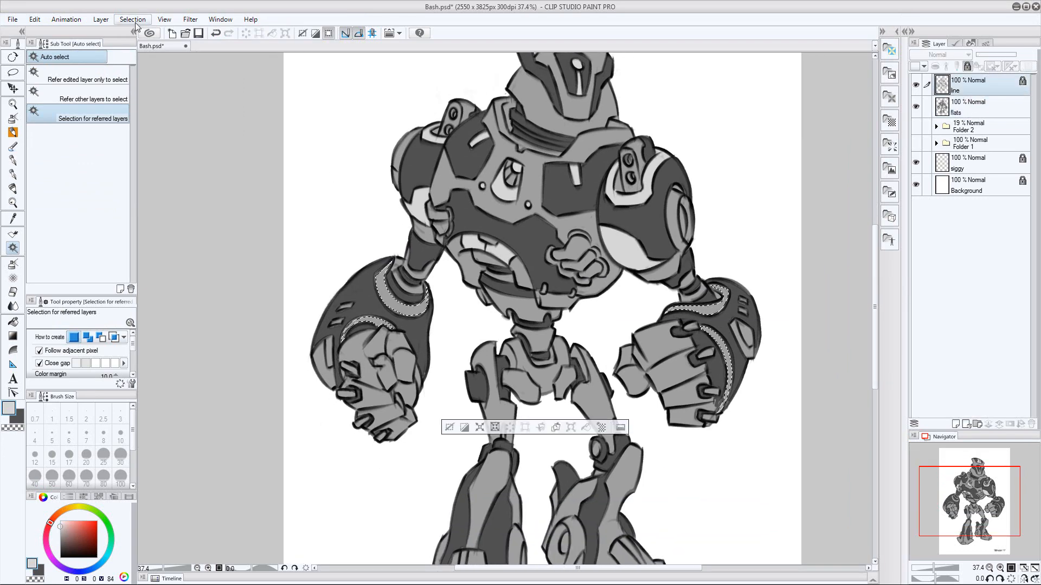
pyautogui.click(133, 20)
pyautogui.hotkey('ctrl', 'd')
# Select the two pelvis panels from the line art, expand the selection, fill it pale gray on the flats layer and deselect
pyautogui.moveTo(780, 343); pyautogui.dragTo(753, 301)
pyautogui.click(971, 86)
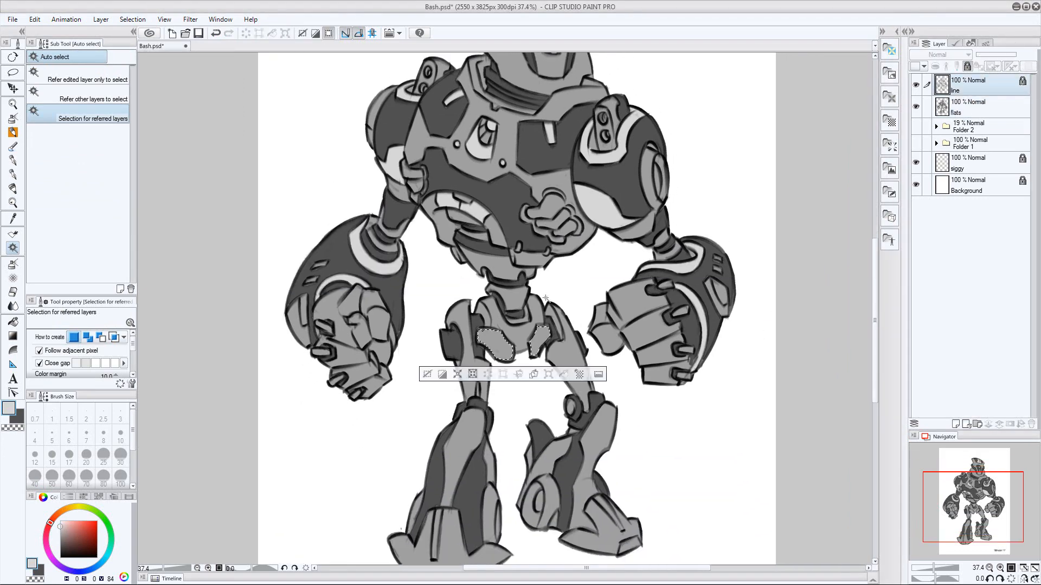
pyautogui.click(133, 19)
pyautogui.click(162, 89)
pyautogui.press('Return')
pyautogui.click(970, 107)
pyautogui.hotkey('alt', 'Delete')
pyautogui.hotkey('ctrl', 'd')
# Fill the plate at the bottom of the torso pale gray on the flats layer and return to the line layer
pyautogui.moveTo(757, 304); pyautogui.dragTo(742, 340)
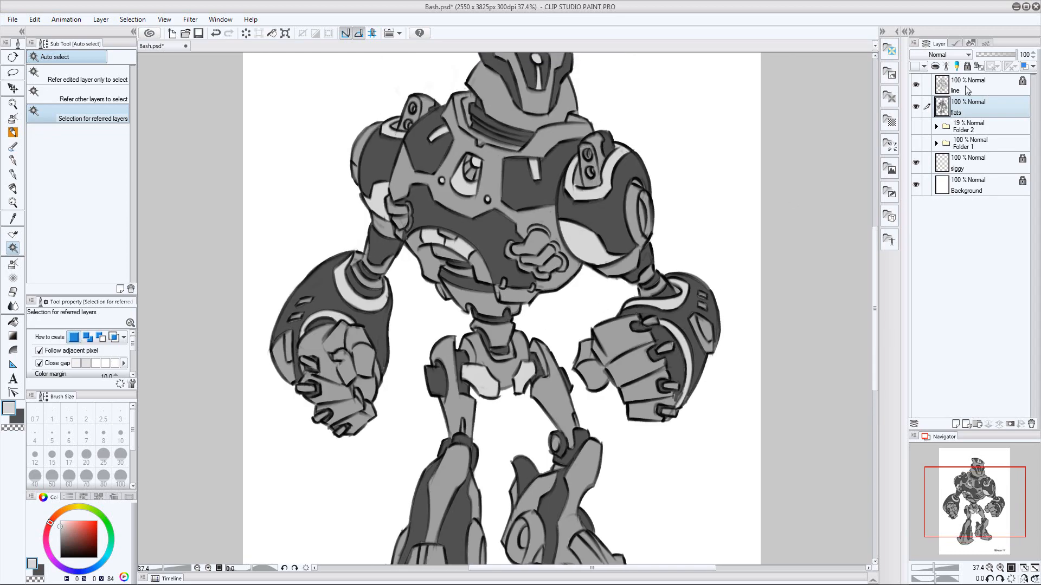
pyautogui.click(967, 87)
pyautogui.hotkey('ctrl', 'd')
pyautogui.moveTo(442, 250)
pyautogui.mouseDown()
pyautogui.moveTo(436, 202)
pyautogui.moveTo(431, 237)
pyautogui.mouseUp()
pyautogui.hotkey('alt', ']')
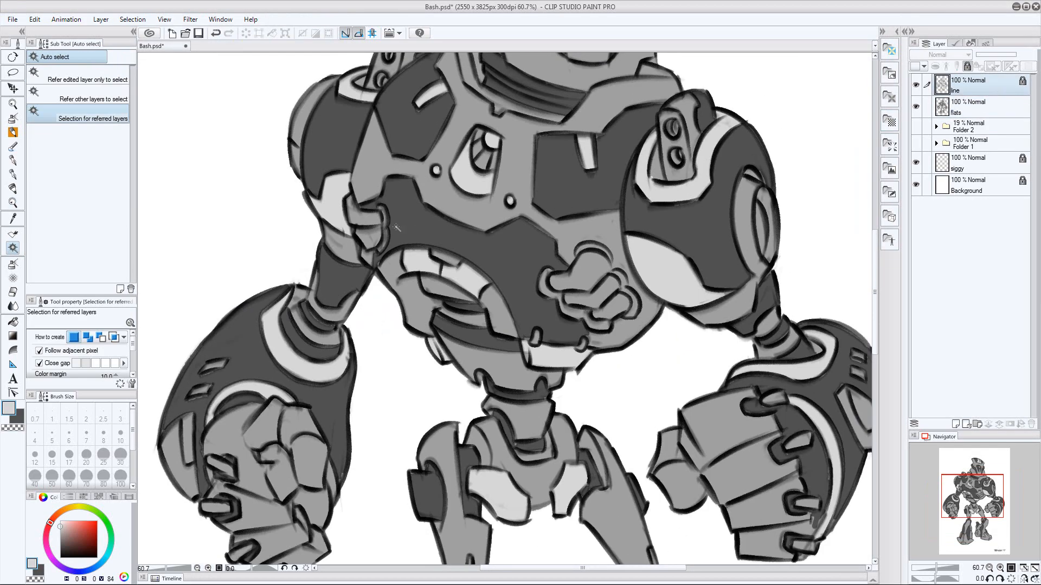
# Paint pale gray rims around the knuckle-like details on the torso with the Marker pen on the flats layer
pyautogui.hotkey('alt', '[')
pyautogui.press('p')
pyautogui.moveTo(380, 206); pyautogui.dragTo(384, 230)
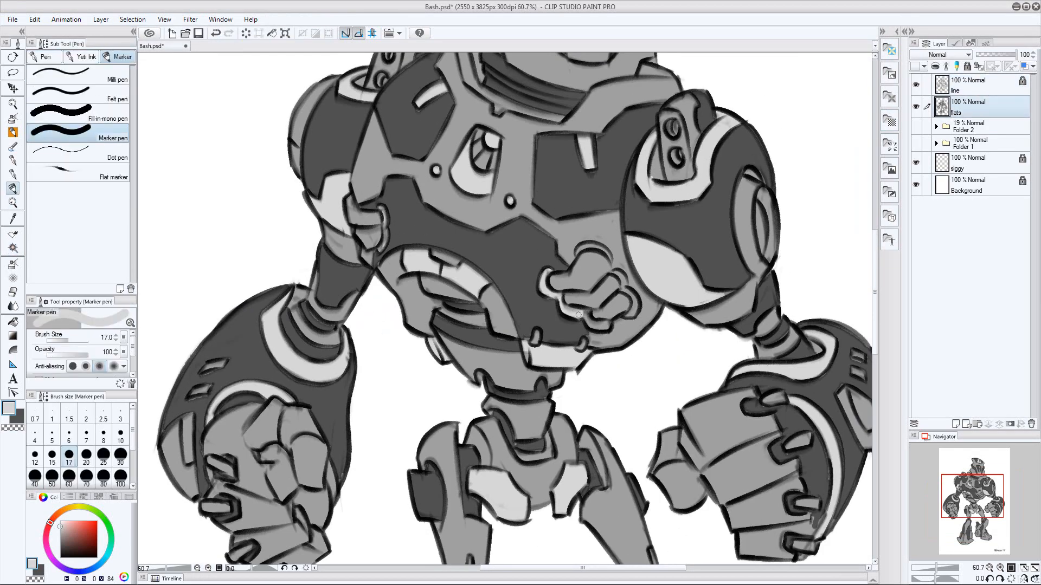
pyautogui.moveTo(613, 268); pyautogui.dragTo(577, 252)
pyautogui.moveTo(613, 401)
pyautogui.mouseDown()
pyautogui.moveTo(548, 402)
pyautogui.moveTo(683, 389)
pyautogui.moveTo(642, 380)
pyautogui.moveTo(659, 374)
pyautogui.moveTo(695, 400)
pyautogui.moveTo(696, 376)
pyautogui.mouseUp()
# Select a small armor detail from the line art, expand the selection, fill it pale gray on the flats layer and deselect
pyautogui.hotkey('alt', ']')
pyautogui.press('w')
pyautogui.click(460, 365)
pyautogui.click(132, 20)
pyautogui.click(162, 89)
pyautogui.press('Return')
pyautogui.hotkey('alt', '[')
pyautogui.hotkey('alt', 'Delete')
pyautogui.hotkey('ctrl', 'd')
# Select the shin panels, foot center strips and toe caps on both legs from the line art and fill them pale gray on the flats layer
pyautogui.hotkey('alt', ']')
pyautogui.press('w')
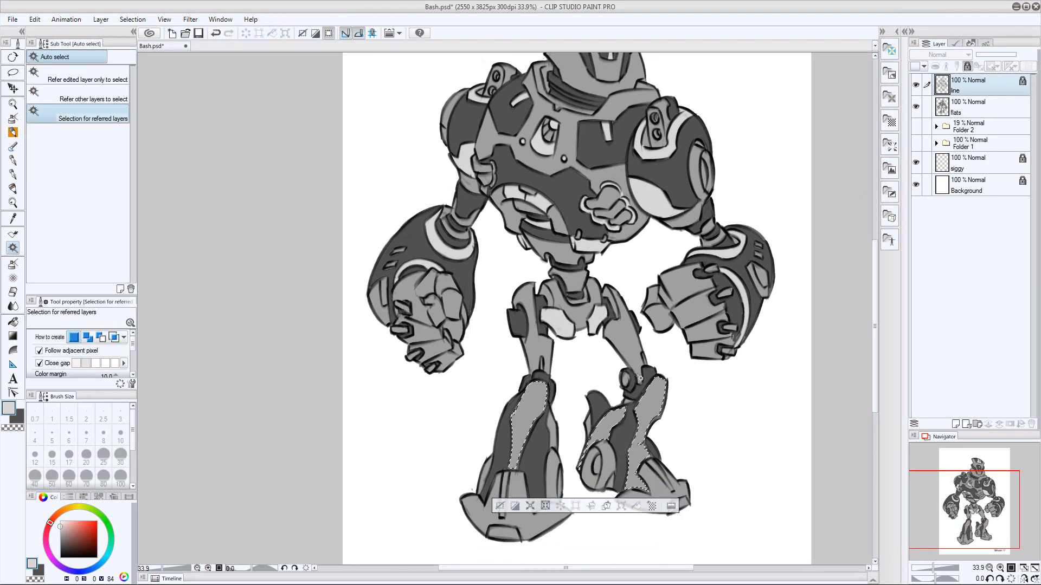
pyautogui.keyDown('shift'); pyautogui.click(553, 432); pyautogui.keyUp('shift')
pyautogui.keyDown('shift'); pyautogui.click(504, 487); pyautogui.keyUp('shift')
pyautogui.keyDown('shift'); pyautogui.click(495, 531); pyautogui.keyUp('shift')
pyautogui.keyDown('shift'); pyautogui.click(661, 475); pyautogui.keyUp('shift')
pyautogui.keyDown('shift'); pyautogui.click(677, 503); pyautogui.keyUp('shift')
pyautogui.hotkey('alt', '[')
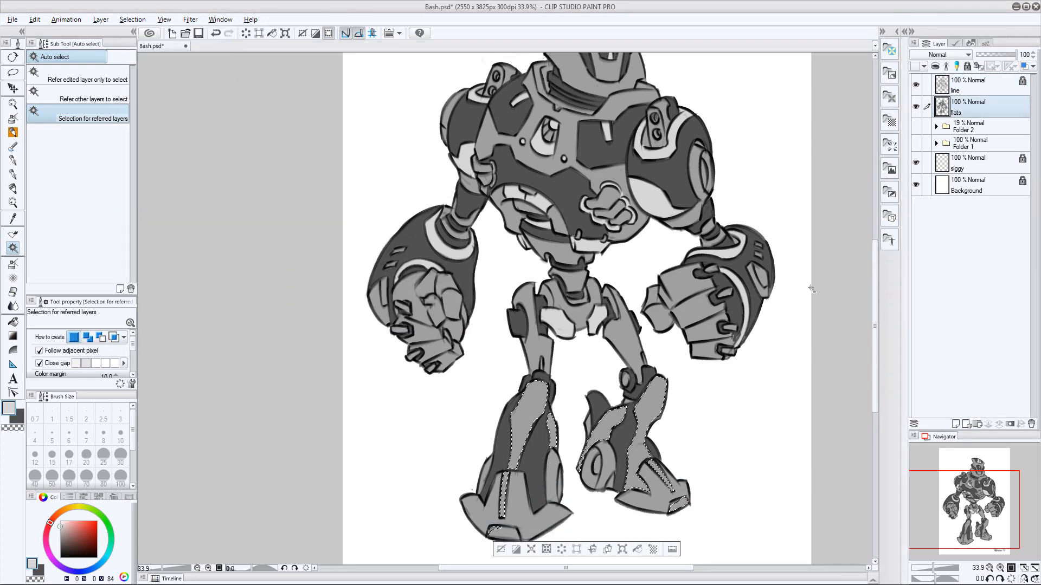
pyautogui.hotkey('alt', 'Delete')
pyautogui.hotkey('ctrl', 'd')
# Select the round knee disc and the ankle ovals on both legs from the line art
pyautogui.hotkey('alt', ']')
pyautogui.click(625, 379)
pyautogui.keyDown('shift'); pyautogui.click(592, 465); pyautogui.keyUp('shift')
pyautogui.keyDown('shift'); pyautogui.click(562, 477); pyautogui.keyUp('shift')
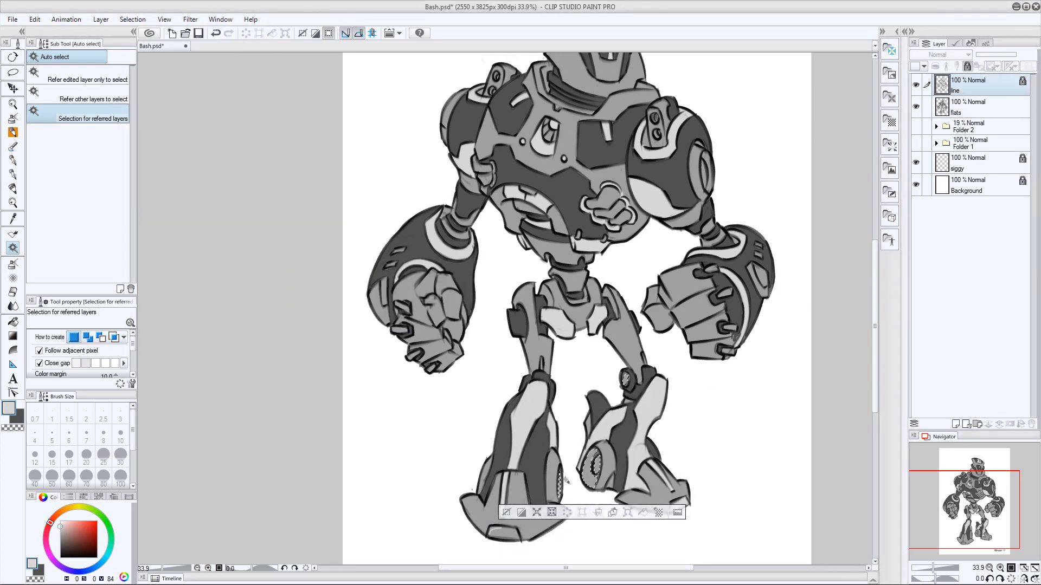
pyautogui.click(943, 107)
pyautogui.hotkey('alt', 'Delete')
pyautogui.hotkey('ctrl', 'd')
pyautogui.moveTo(759, 260); pyautogui.dragTo(739, 307)
pyautogui.keyDown('ctrl'); pyautogui.click(942, 85); pyautogui.keyUp('ctrl')
pyautogui.hotkey('ctrl', 'z')
pyautogui.hotkey('ctrl', 'z')
pyautogui.moveTo(708, 421); pyautogui.dragTo(699, 342)
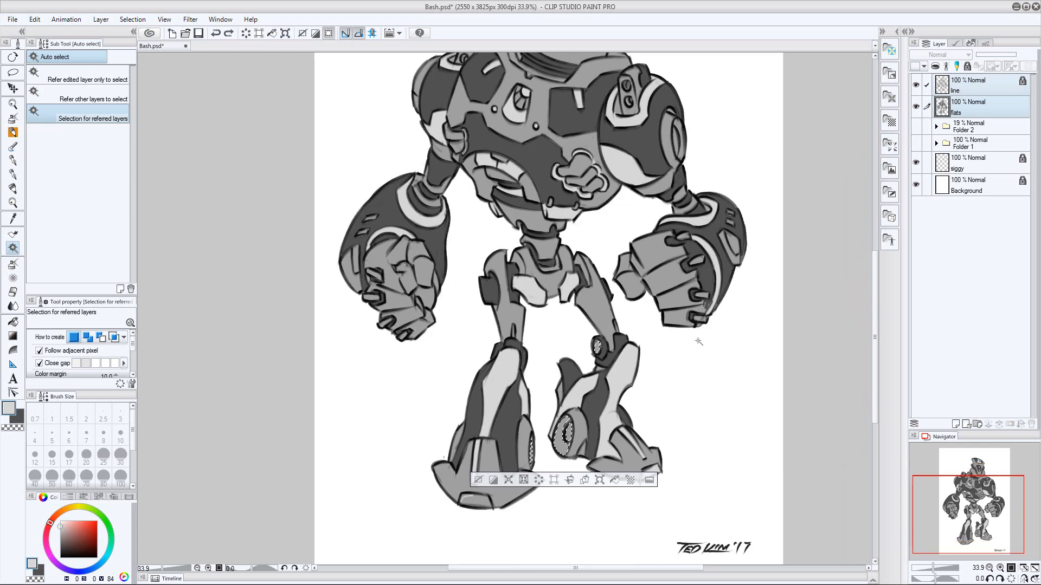
pyautogui.hotkey('ctrl', 'z')
pyautogui.hotkey('ctrl', 'z')
pyautogui.hotkey('ctrl', 'z')
# Expand the selection of the knee disc and ankle ovals, fill it pale gray on the flats layer and deselect
pyautogui.click(133, 20)
pyautogui.click(158, 81)
pyautogui.click(464, 279)
pyautogui.click(943, 107)
pyautogui.hotkey('alt', 'Delete')
pyautogui.hotkey('ctrl', 'd')
pyautogui.moveTo(512, 330); pyautogui.dragTo(517, 313)
# Select the toe cap of the larger foot from the line art, expand the selection, fill it pale gray on the flats layer and deselect
pyautogui.press('p')
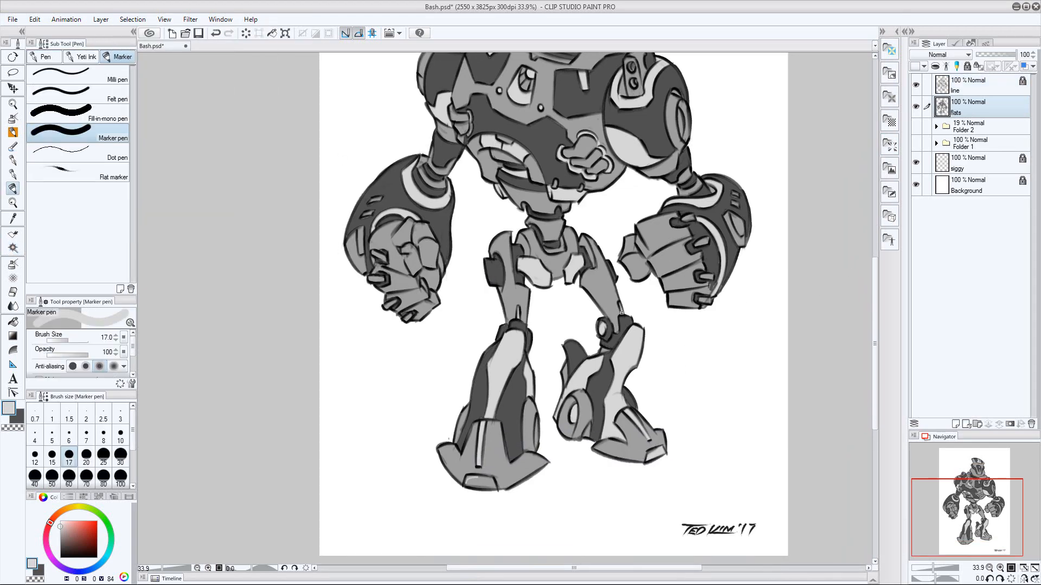
pyautogui.press('w')
pyautogui.click(481, 482)
pyautogui.click(133, 20)
pyautogui.click(158, 90)
pyautogui.click(943, 107)
pyautogui.hotkey('alt', 'Delete')
pyautogui.hotkey('ctrl', 'd')
# Touch up the flats on the lower legs and feet with the Marker pen, first in pale gray and then in dark gray
pyautogui.press('p')
pyautogui.moveTo(651, 353); pyautogui.dragTo(646, 367)
pyautogui.press('x')
pyautogui.moveTo(579, 439); pyautogui.dragTo(586, 451)
# Select the outer side panels on both forearms from the line art, expand the selection and fill it pale gray on the flats layer
pyautogui.moveTo(632, 316); pyautogui.dragTo(585, 408)
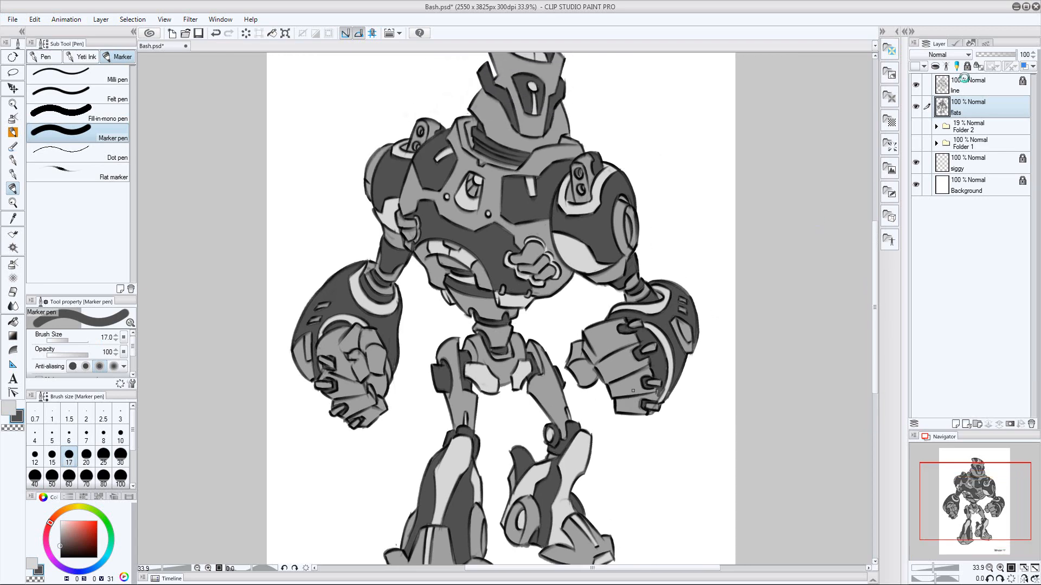
pyautogui.click(963, 80)
pyautogui.press('w')
pyautogui.click(681, 334)
pyautogui.keyDown('shift'); pyautogui.click(308, 350); pyautogui.keyUp('shift')
pyautogui.click(132, 19)
pyautogui.click(157, 88)
pyautogui.click(943, 106)
pyautogui.hotkey('alt', 'Delete')
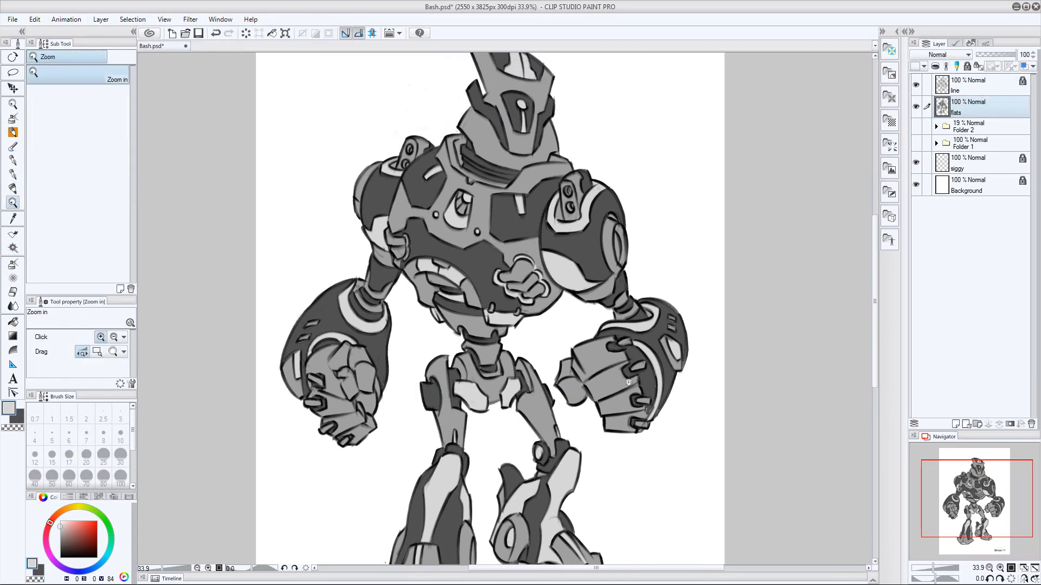
# Touch up small pale and dark gray areas of the upper-body flats with the Marker pen
pyautogui.moveTo(628, 382); pyautogui.dragTo(665, 381)
pyautogui.moveTo(461, 336); pyautogui.dragTo(616, 363)
pyautogui.press('g')
pyautogui.press('p')
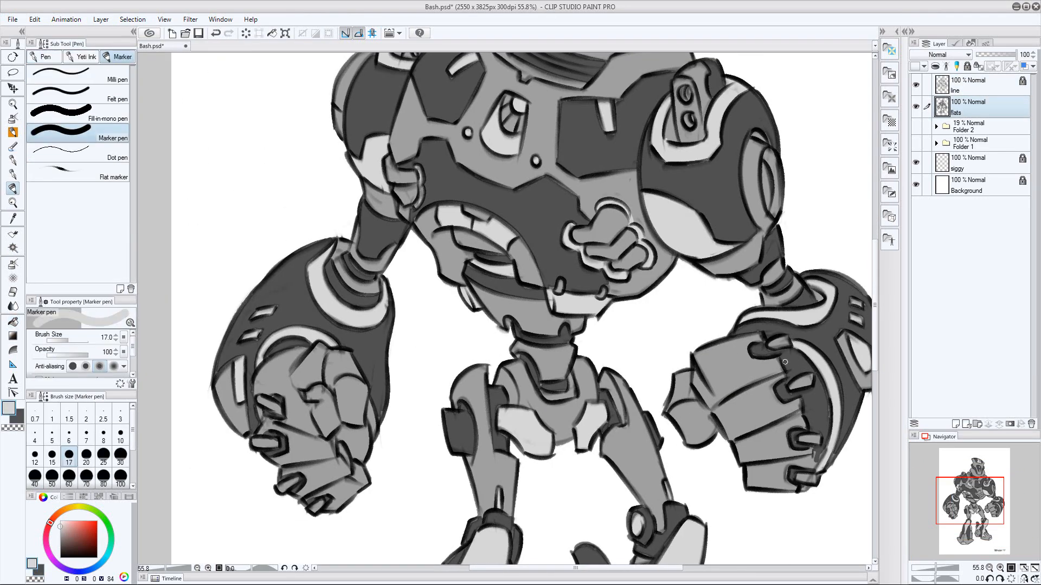
pyautogui.moveTo(569, 319); pyautogui.dragTo(477, 318)
pyautogui.moveTo(643, 171); pyautogui.dragTo(759, 176)
pyautogui.press('x')
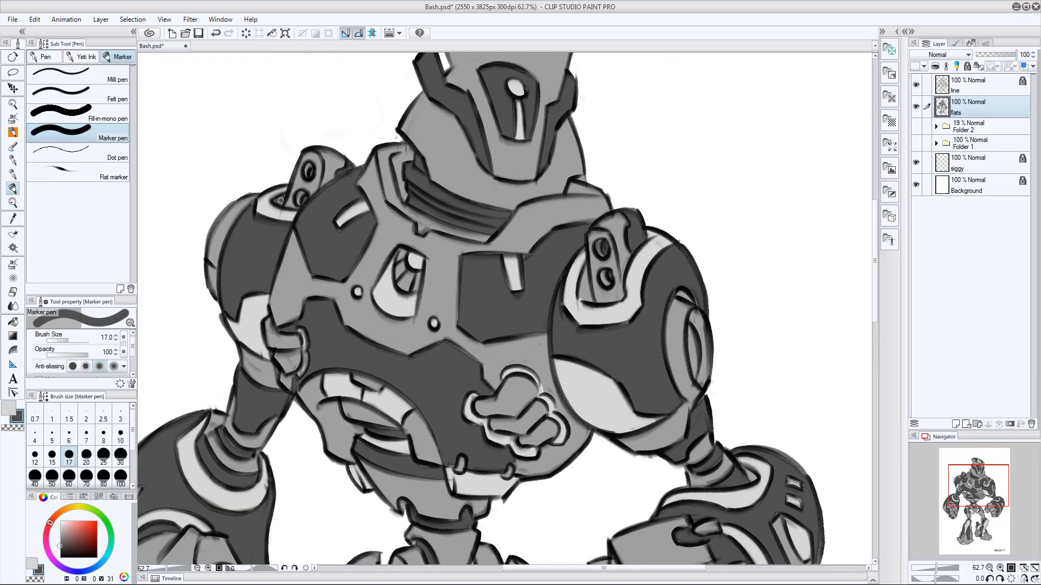
pyautogui.moveTo(657, 233); pyautogui.dragTo(588, 233)
pyautogui.moveTo(607, 271)
pyautogui.mouseDown()
pyautogui.moveTo(666, 281)
pyautogui.moveTo(607, 290)
pyautogui.mouseUp()
# Select the lower helmet dome from the line art, expand the selection, fill it pale gray on the flats layer and save the drawing
pyautogui.press('w')
pyautogui.click(530, 265)
pyautogui.click(132, 19)
pyautogui.click(166, 89)
pyautogui.click(970, 106)
pyautogui.hotkey('alt', 'Delete')
pyautogui.hotkey('ctrl', 'd')
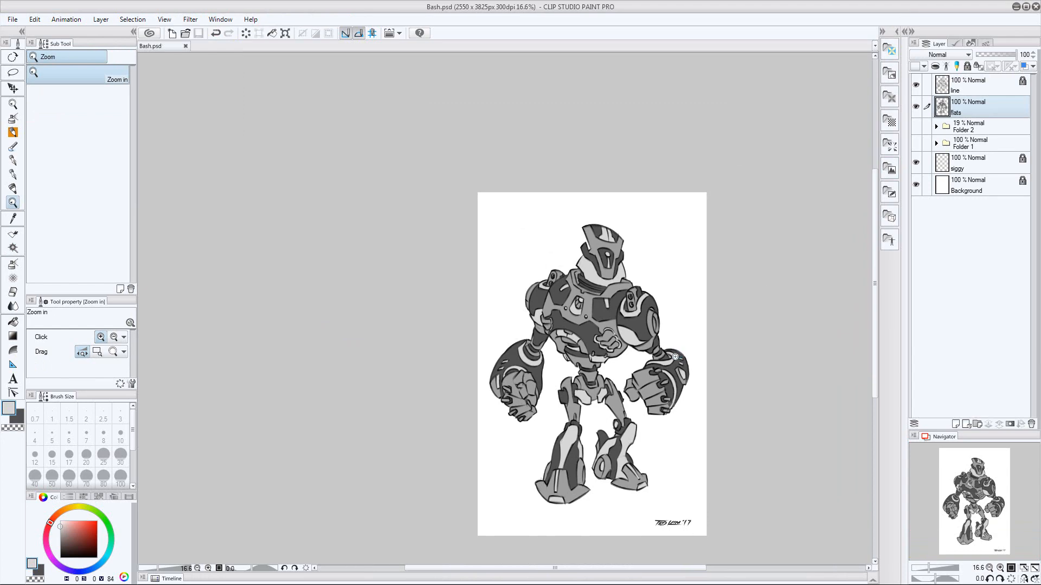
pyautogui.moveTo(675, 356); pyautogui.dragTo(673, 356)
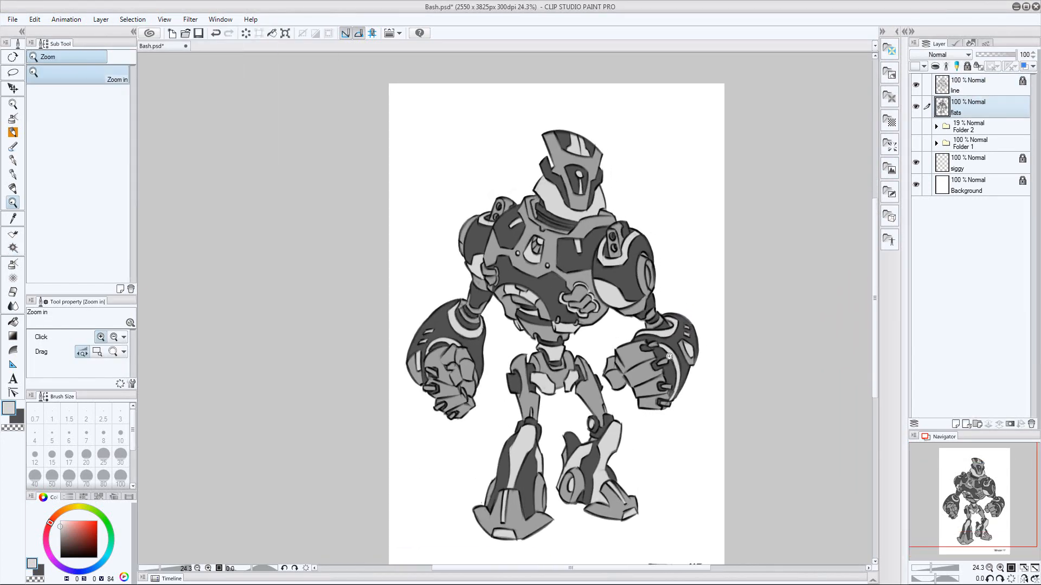
pyautogui.moveTo(669, 356); pyautogui.dragTo(658, 356)
pyautogui.hotkey('ctrl', 's')
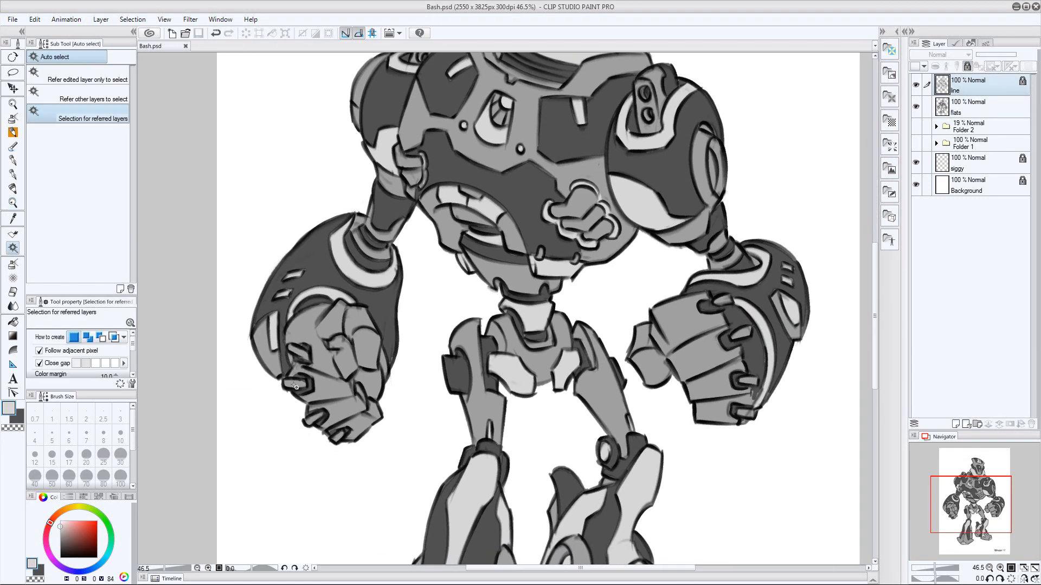
# Select the knuckle bolts on both hands, expand the selection, fill it pale gray on the flats layer and save the drawing
pyautogui.click(508, 456)
pyautogui.press('Return')
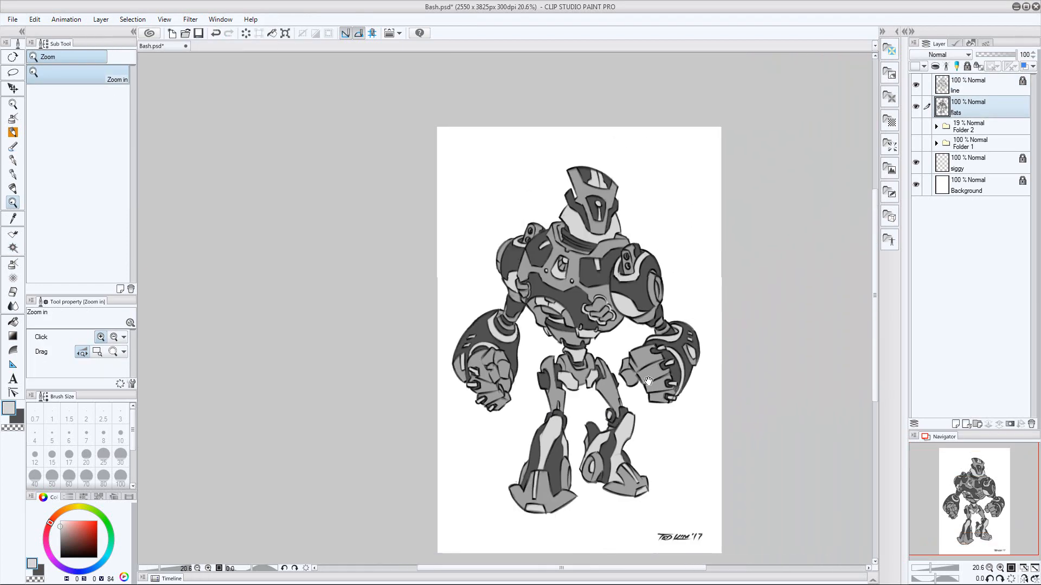
pyautogui.moveTo(623, 287)
pyautogui.mouseDown()
pyautogui.moveTo(646, 288)
pyautogui.moveTo(634, 287)
pyautogui.mouseUp()
pyautogui.hotkey('ctrl', 's')
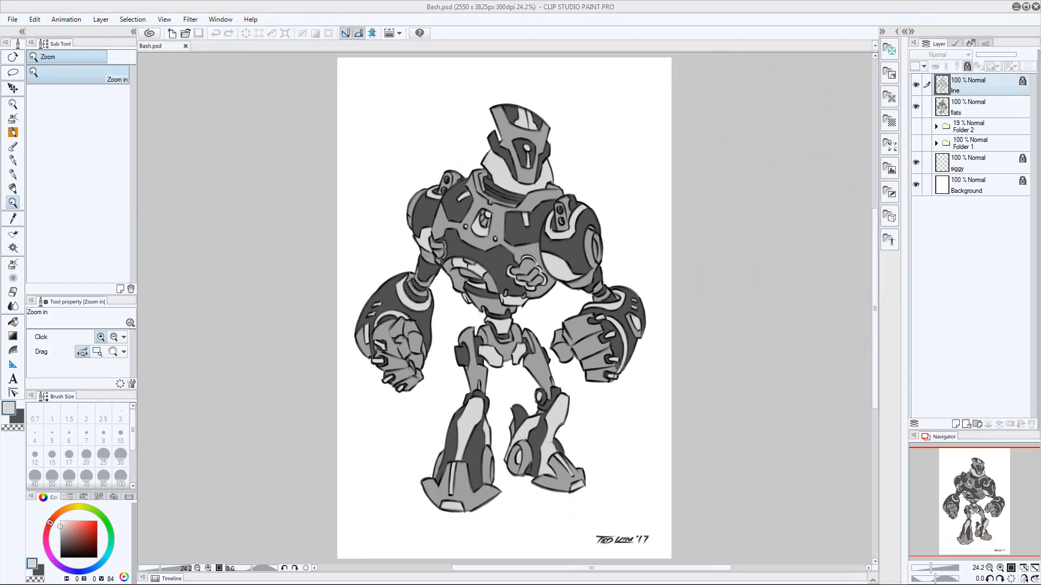
# Lock the flats layer and add a new layer between it and the line layer
pyautogui.click(975, 108)
pyautogui.hotkey('ctrl', 'shift', 'n')
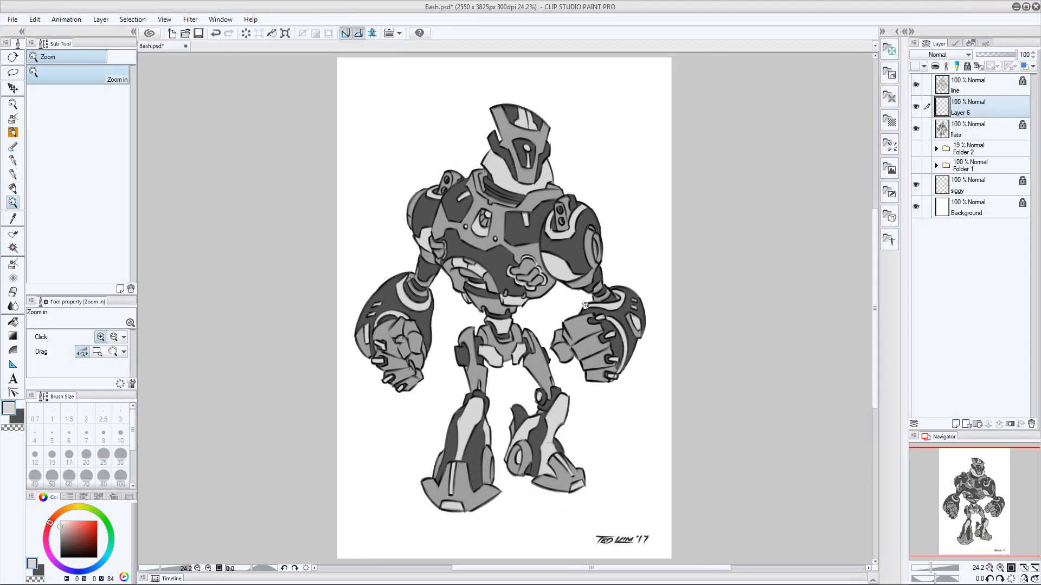
pyautogui.moveTo(558, 289); pyautogui.dragTo(654, 272)
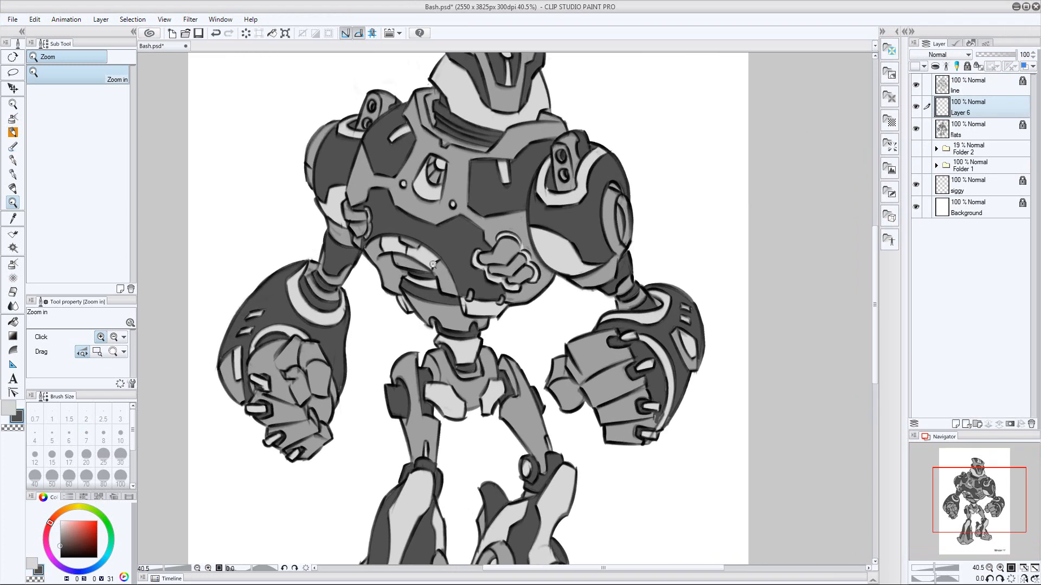
# Select the two dark crest panels on the helmet from the flats layer, with Layer 6 as the painting layer
pyautogui.press('b')
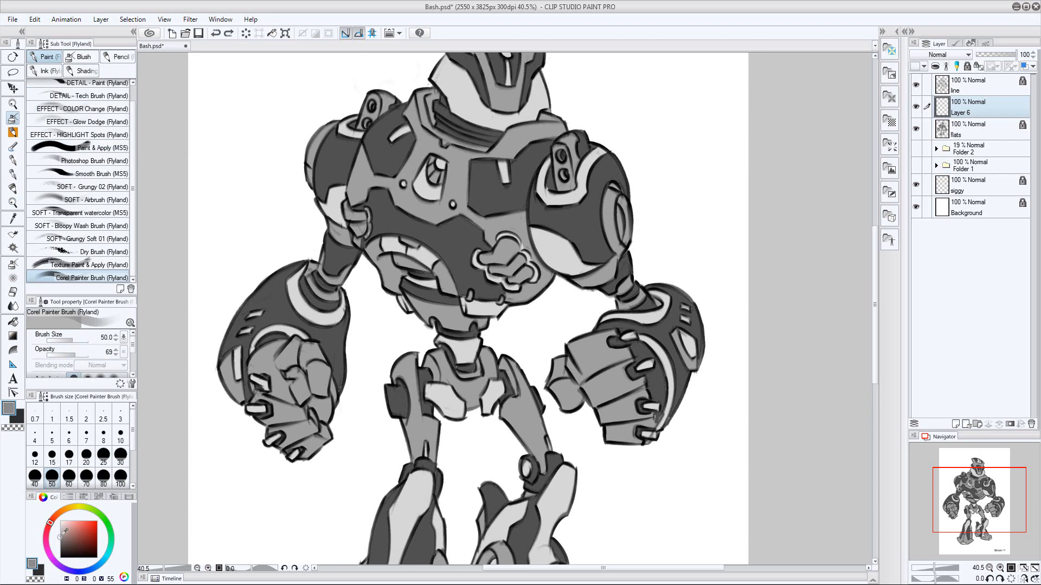
pyautogui.click(974, 130)
pyautogui.moveTo(580, 125)
pyautogui.mouseDown()
pyautogui.moveTo(528, 298)
pyautogui.moveTo(591, 295)
pyautogui.mouseUp()
pyautogui.press('w')
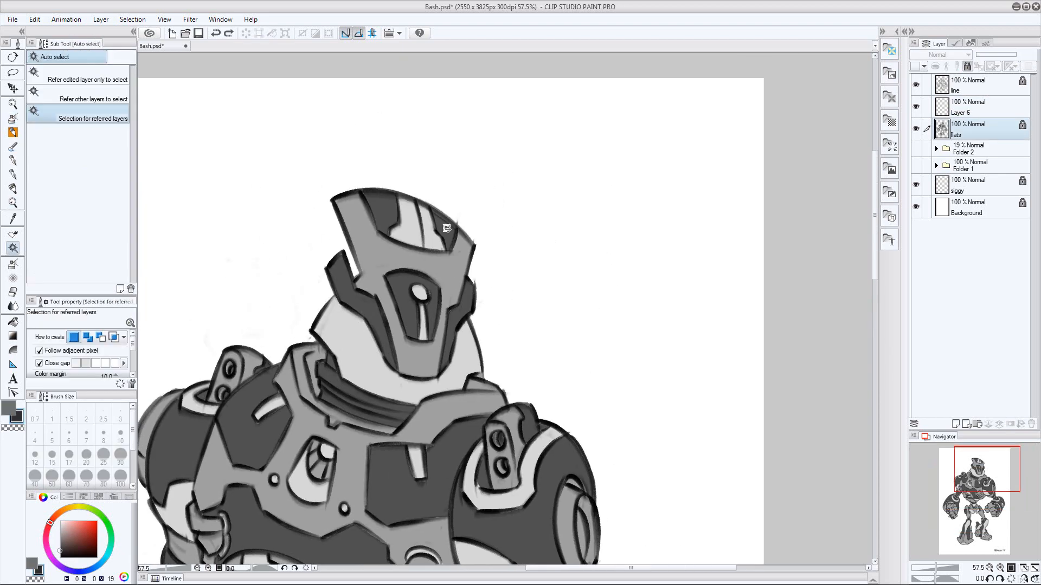
pyautogui.click(383, 213)
pyautogui.keyDown('shift'); pyautogui.click(447, 231); pyautogui.keyUp('shift')
pyautogui.click(975, 107)
# Shade the selected helmet crest panels with gray Corel Painter Brush strokes around size 10, then clear the selection
pyautogui.press('b')
pyautogui.press('[')
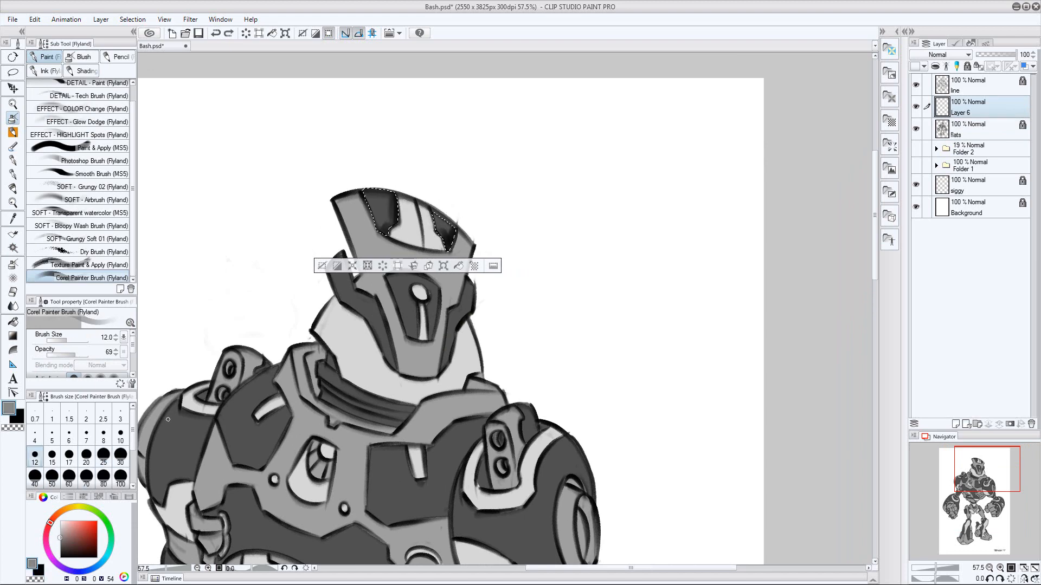
pyautogui.press('[')
pyautogui.press('[')
pyautogui.press(']')
pyautogui.moveTo(370, 195); pyautogui.dragTo(377, 231)
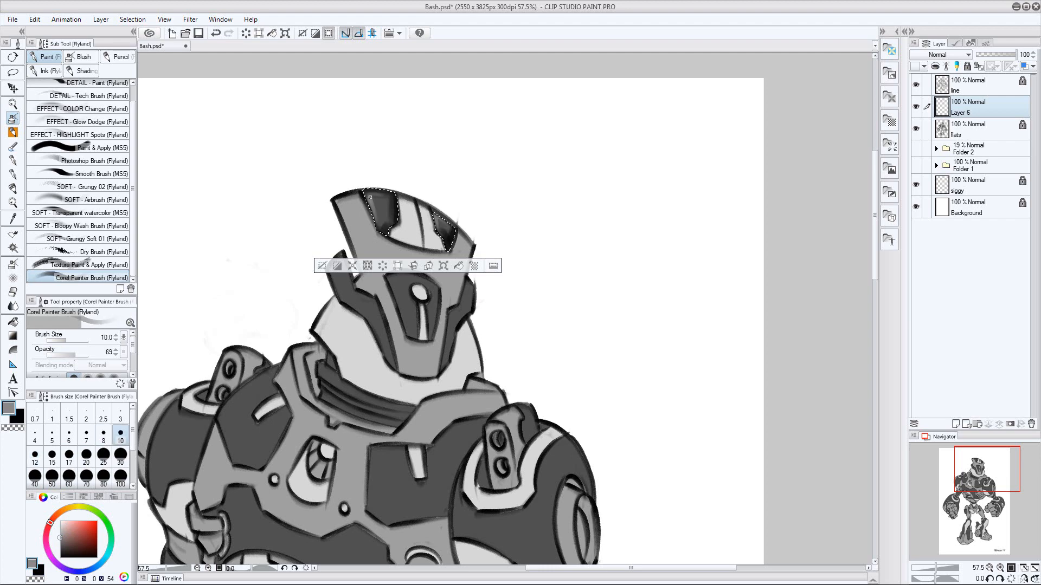
pyautogui.press(']')
pyautogui.press(']')
pyautogui.press(']')
pyautogui.press('[')
pyautogui.press('[')
pyautogui.press('[')
pyautogui.hotkey('ctrl', 'd')
# Select the dark side guards of the helmet from the flats layer and return to Layer 6
pyautogui.click(970, 131)
pyautogui.press('w')
pyautogui.click(465, 312)
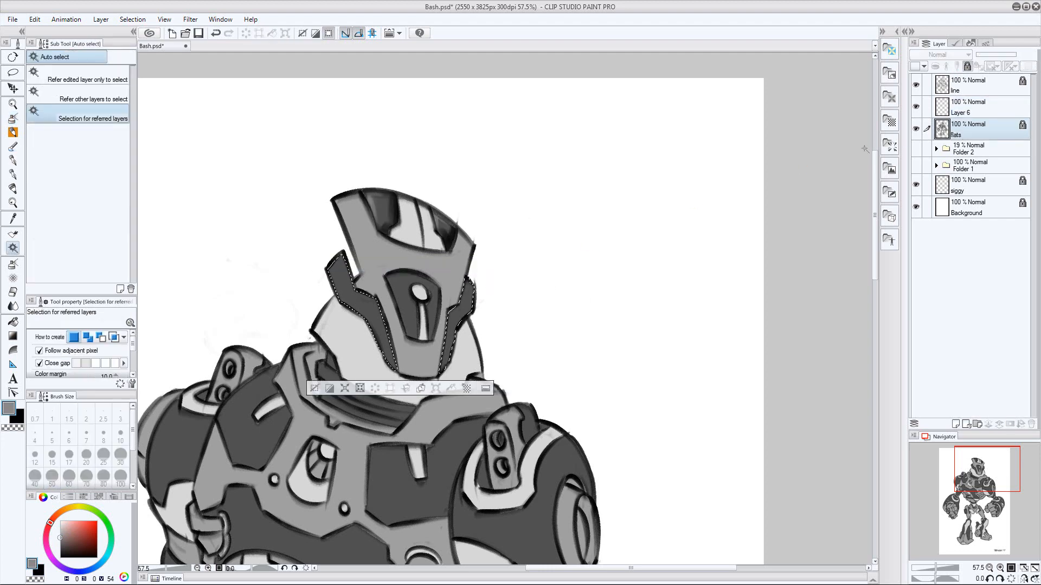
pyautogui.hotkey('alt', ']')
# Shade the helmet's side guards in black, add gray highlights with a size 15 brush and deselect
pyautogui.press('b')
pyautogui.press(']')
pyautogui.press(']')
pyautogui.press(']')
pyautogui.press(']')
pyautogui.press(']')
pyautogui.press(']')
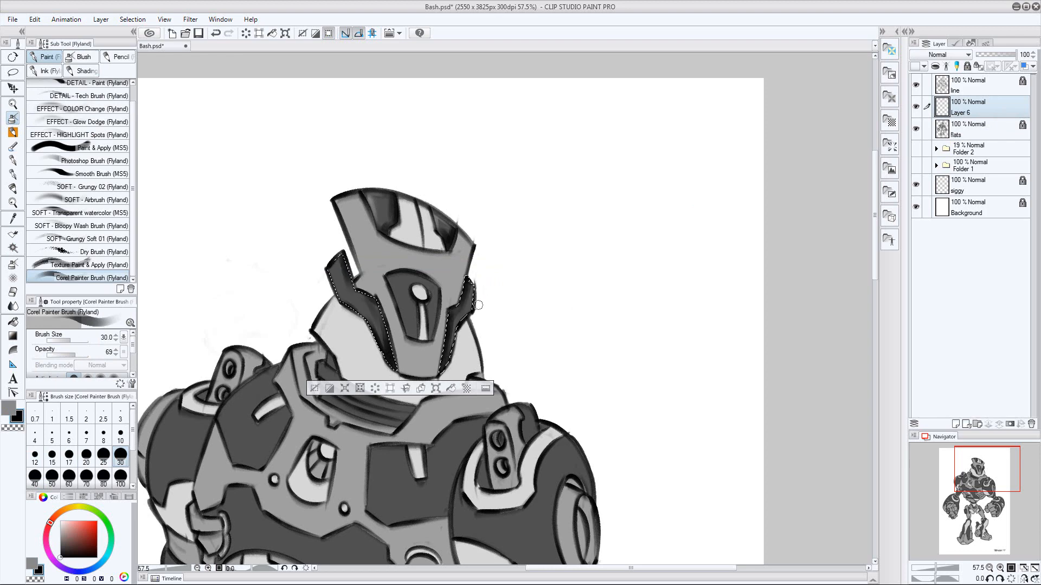
pyautogui.press('[')
pyautogui.press('[')
pyautogui.press('[')
pyautogui.press('[')
pyautogui.press('[')
pyautogui.press('[')
pyautogui.press('x')
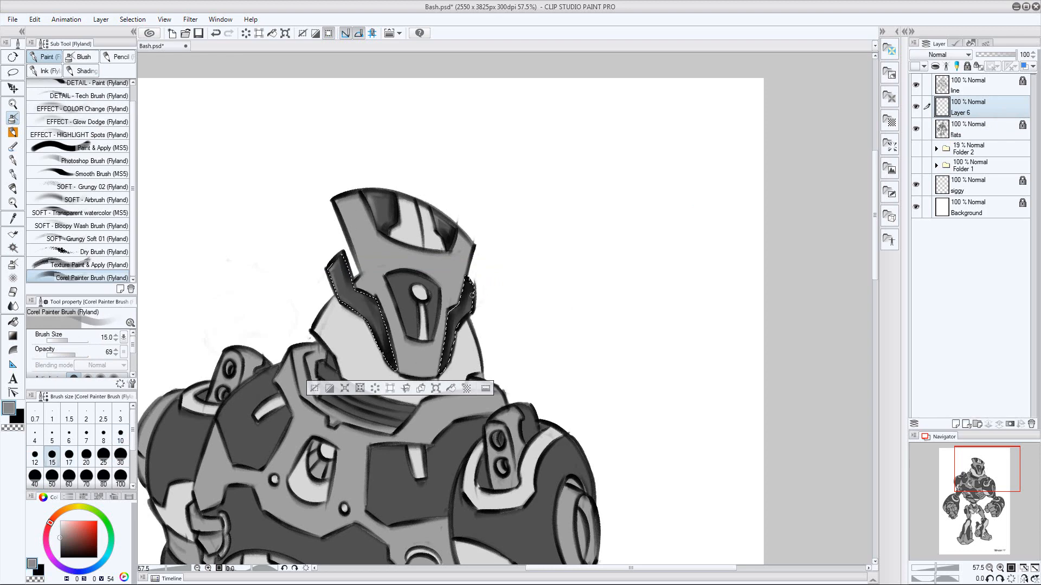
pyautogui.hotkey('ctrl', 'd')
# Select the dark face plate around the eye from the flats layer and return to Layer 6
pyautogui.click(952, 135)
pyautogui.press('w')
pyautogui.click(431, 307)
pyautogui.hotkey('alt', ']')
# Shade the face plate around the eye in black, add gray highlights at brush size 25 to 30 and deselect
pyautogui.press('b')
pyautogui.press('x')
pyautogui.press(']')
pyautogui.press(']')
pyautogui.press(']')
pyautogui.press(']')
pyautogui.press(']')
pyautogui.press(']')
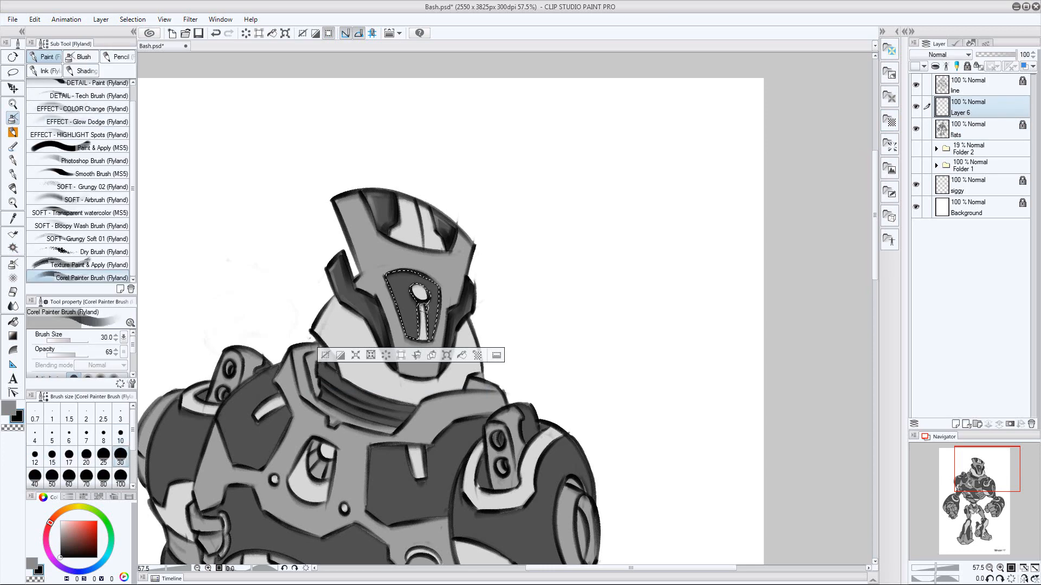
pyautogui.press('[')
pyautogui.press('x')
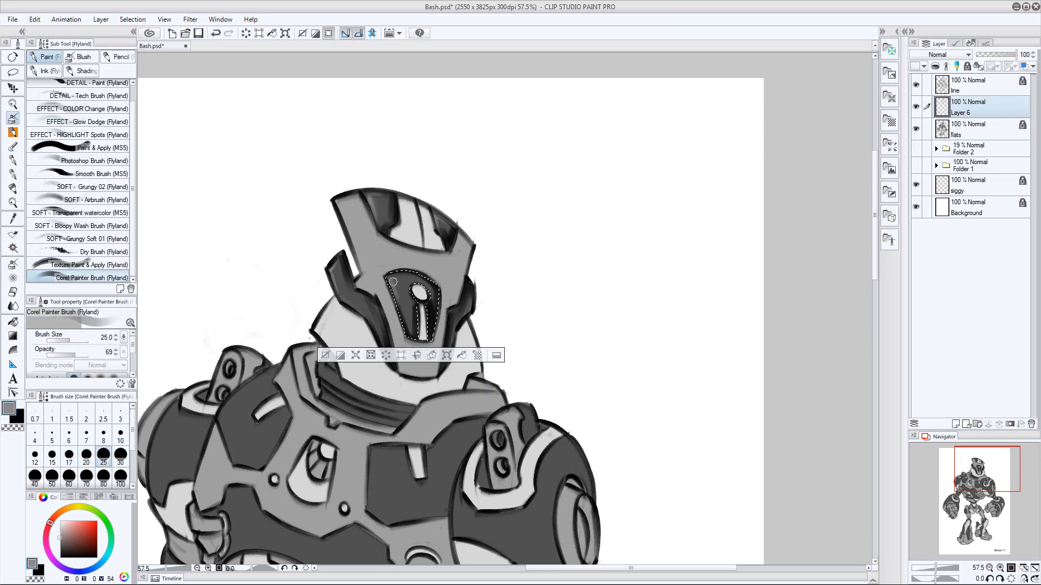
pyautogui.press('[')
pyautogui.press(']')
pyautogui.press(']')
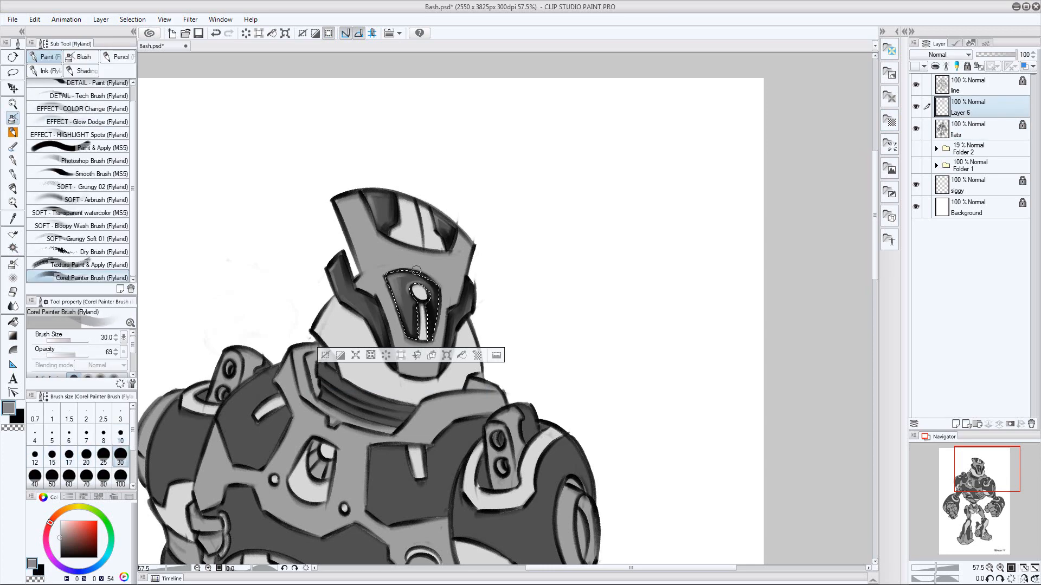
pyautogui.hotkey('ctrl', 'd')
# Select the dark neck rings from the flats layer and switch back to Layer 6
pyautogui.moveTo(553, 327); pyautogui.dragTo(537, 330)
pyautogui.click(962, 134)
pyautogui.moveTo(438, 171); pyautogui.dragTo(487, 172)
pyautogui.press('w')
pyautogui.click(500, 288)
pyautogui.click(972, 109)
pyautogui.press('x')
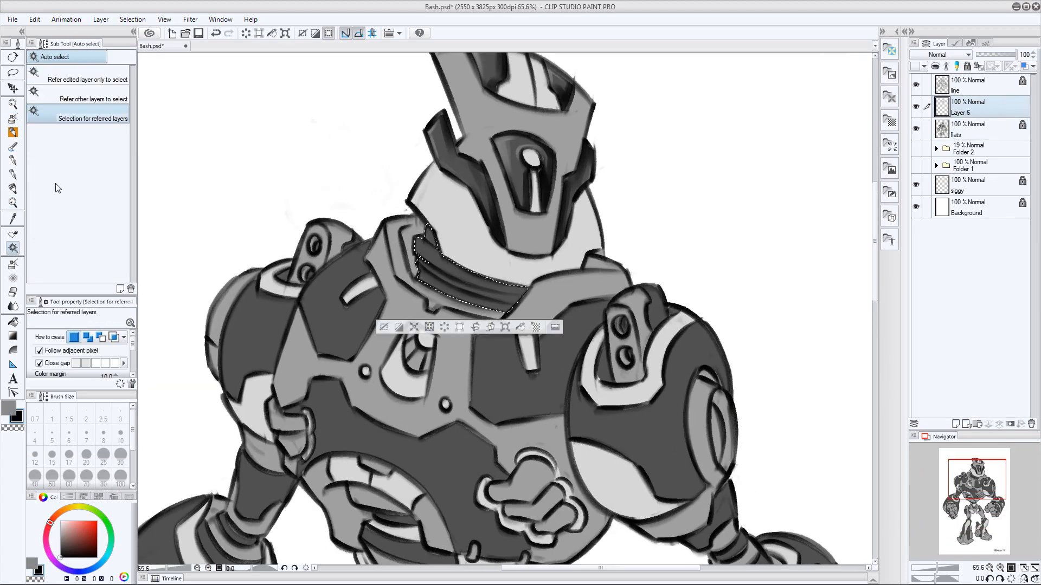
# Shade the neck rings in black, undo the last stroke and add gray highlights with a size 17 brush
pyautogui.press('b')
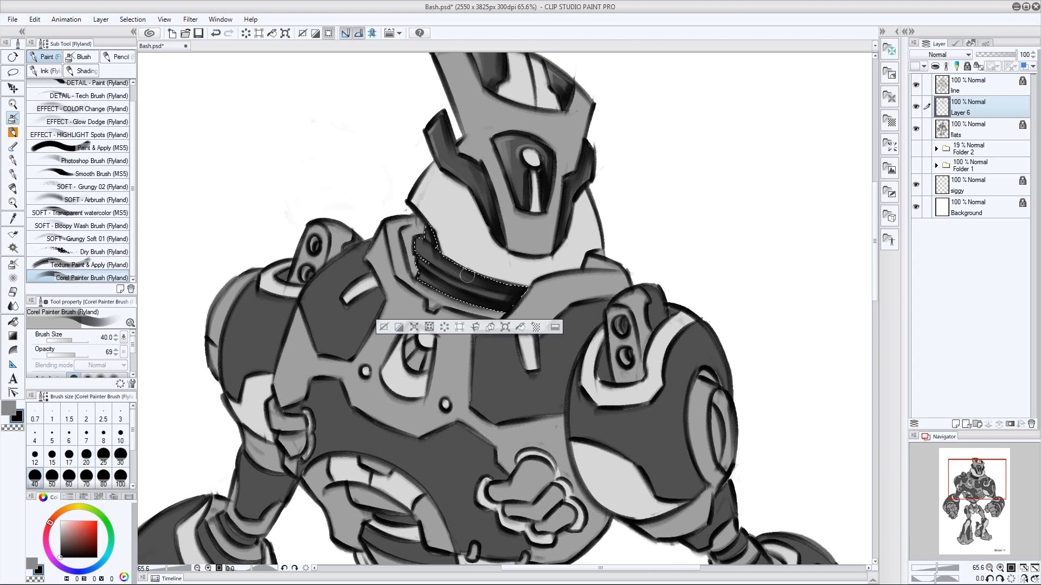
pyautogui.hotkey('ctrl', 'z')
pyautogui.press('x')
pyautogui.press('p')
pyautogui.press('x')
pyautogui.press('b')
pyautogui.press('[')
pyautogui.press('[')
pyautogui.press('[')
pyautogui.press('[')
pyautogui.press('x')
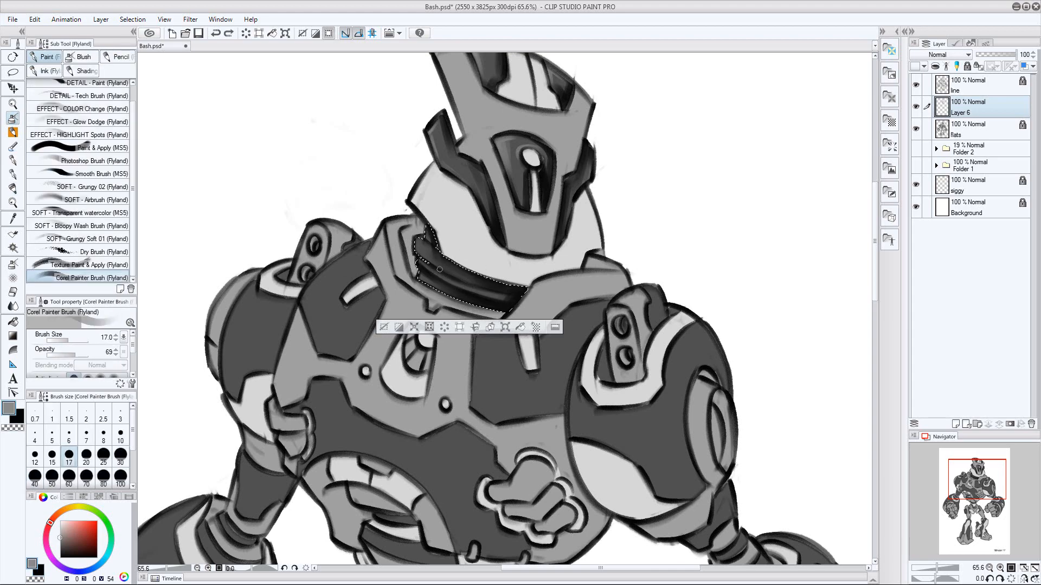
# Select both dark upper chest panels from the flats layer and make Layer 6 active
pyautogui.moveTo(650, 207); pyautogui.dragTo(664, 260)
pyautogui.click(995, 124)
pyautogui.press('w')
pyautogui.click(469, 299)
pyautogui.keyDown('shift'); pyautogui.click(606, 324); pyautogui.keyUp('shift')
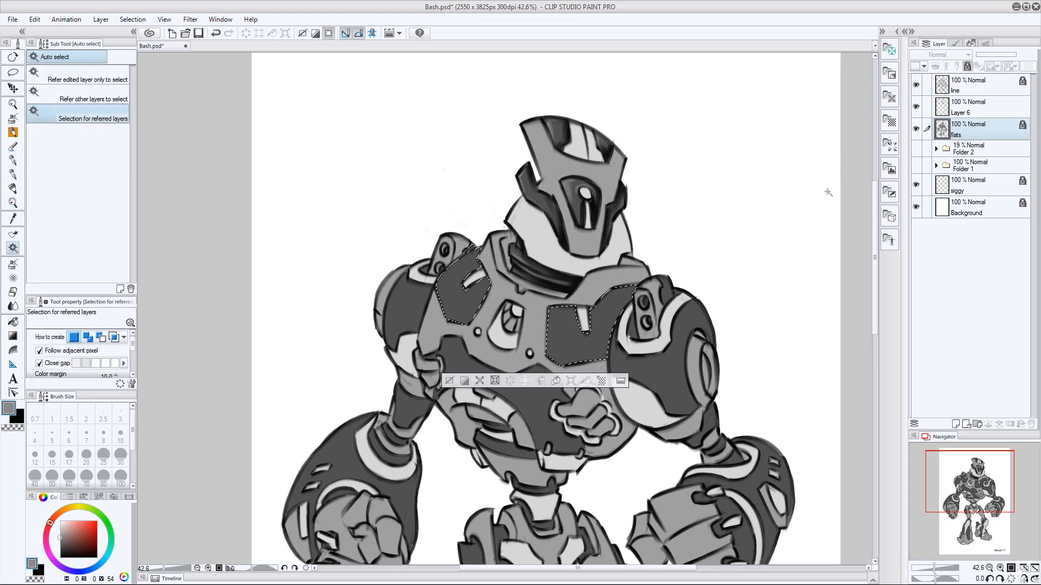
pyautogui.click(973, 110)
# Shade the lower and outer edges of the chest panel on the robot's right side in black
pyautogui.moveTo(511, 303)
pyautogui.mouseDown()
pyautogui.moveTo(541, 322)
pyautogui.moveTo(581, 324)
pyautogui.mouseUp()
pyautogui.press('b')
pyautogui.press('x')
pyautogui.press(']')
pyautogui.press(']')
pyautogui.press(']')
pyautogui.moveTo(499, 347); pyautogui.dragTo(509, 381)
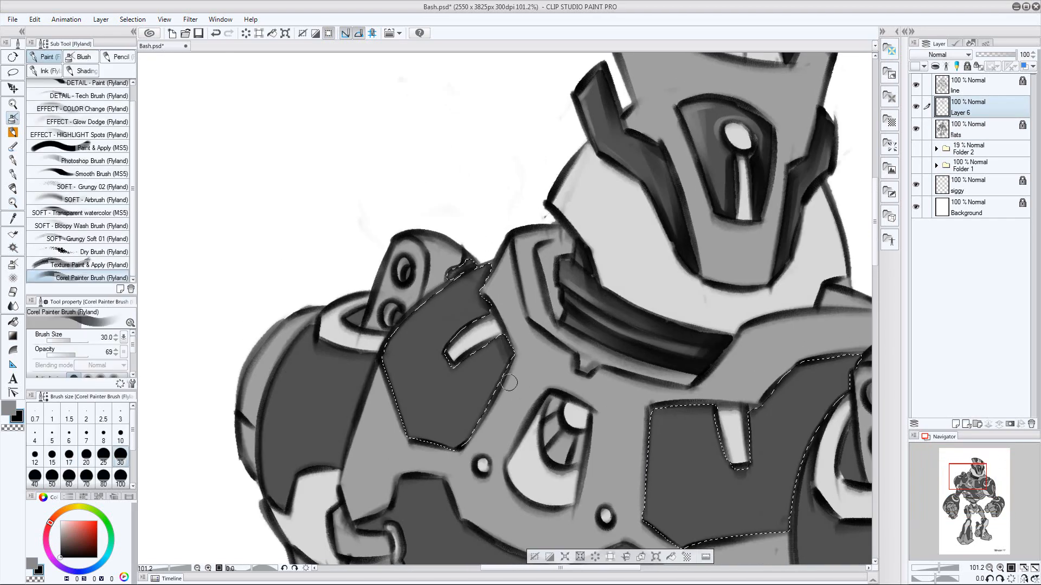
pyautogui.moveTo(466, 442)
pyautogui.mouseDown()
pyautogui.moveTo(413, 439)
pyautogui.moveTo(387, 357)
pyautogui.mouseUp()
pyautogui.press(']')
pyautogui.press(']')
pyautogui.moveTo(389, 369); pyautogui.dragTo(425, 457)
# Deepen the black shading beneath the pale slot and along the inner and lower edges of the same chest panel
pyautogui.press('[')
pyautogui.press('[')
pyautogui.press('[')
pyautogui.press('[')
pyautogui.press('[')
pyautogui.moveTo(451, 371); pyautogui.dragTo(464, 362)
pyautogui.press(']')
pyautogui.press(']')
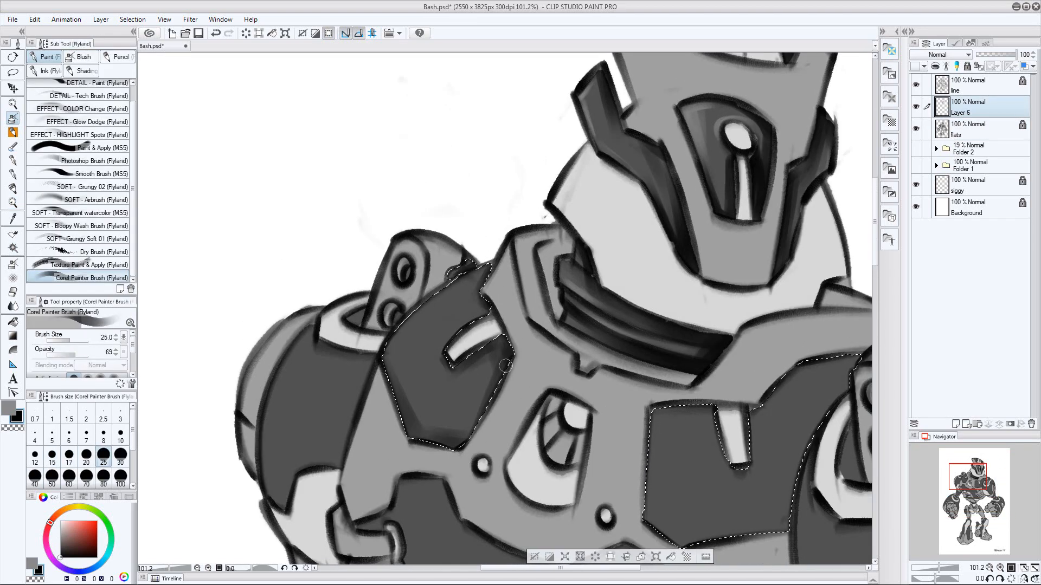
pyautogui.moveTo(467, 447); pyautogui.dragTo(405, 420)
pyautogui.press(']')
pyautogui.press(']')
pyautogui.press(']')
pyautogui.press('[')
pyautogui.press('[')
pyautogui.press(']')
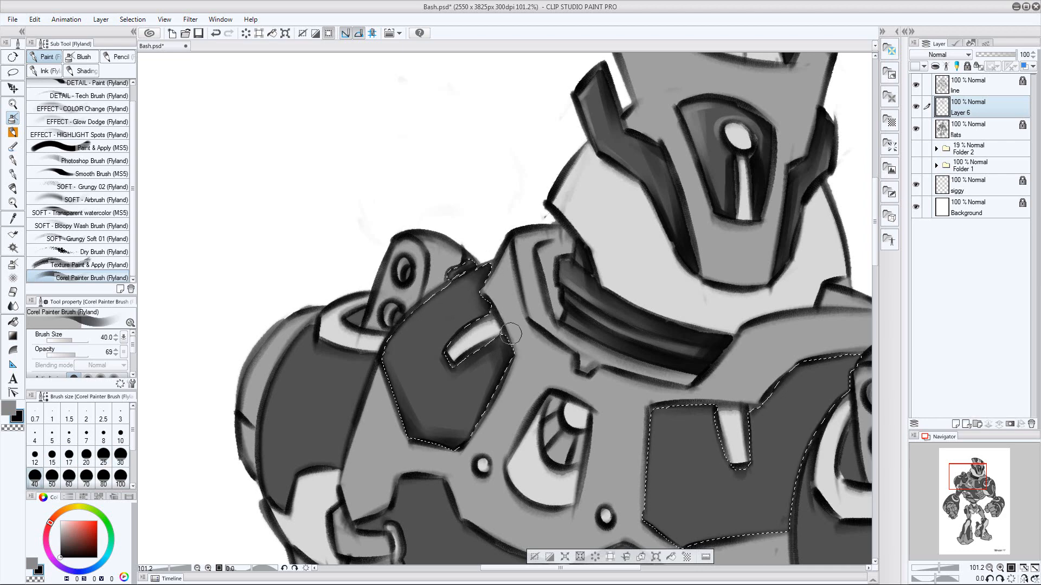
pyautogui.press(']')
pyautogui.press(']')
pyautogui.press(']')
pyautogui.moveTo(495, 358); pyautogui.dragTo(459, 434)
# Add soft gray highlights beside the pale slot and along the outer edge of the shaded chest panel
pyautogui.press('x')
pyautogui.press('[')
pyautogui.press('[')
pyautogui.press('[')
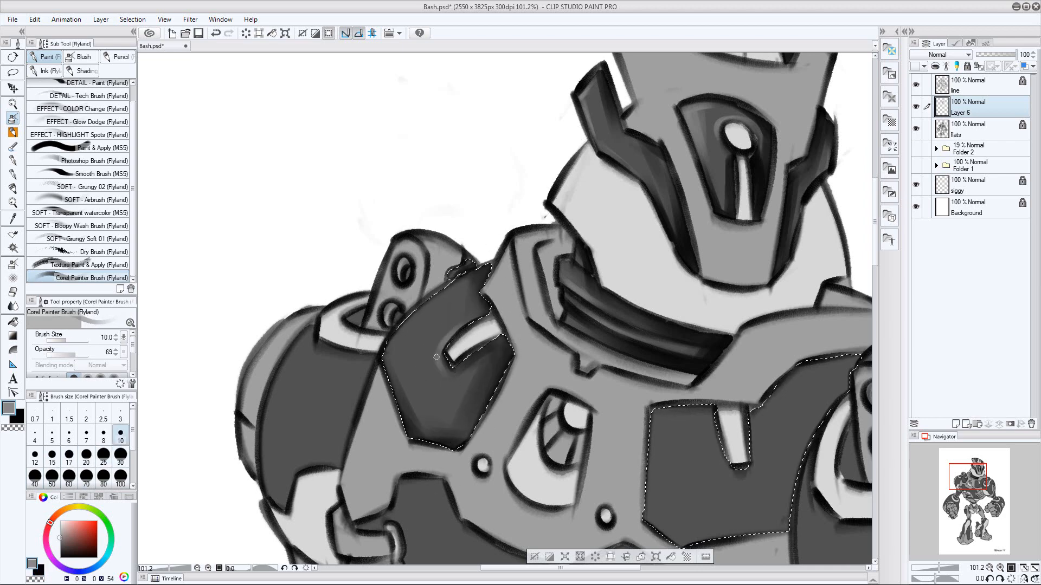
pyautogui.moveTo(400, 352); pyautogui.dragTo(402, 426)
pyautogui.press('[')
pyautogui.press('[')
pyautogui.press('[')
pyautogui.press('[')
pyautogui.press('[')
pyautogui.press(']')
pyautogui.press(']')
pyautogui.press(']')
pyautogui.press(']')
pyautogui.press(']')
# Restore the chest panel selection after deselecting and shade the lower and outer areas of the other chest panel in black
pyautogui.hotkey('ctrl', 'd')
pyautogui.moveTo(700, 339)
pyautogui.mouseDown()
pyautogui.moveTo(622, 251)
pyautogui.moveTo(554, 233)
pyautogui.mouseUp()
pyautogui.hotkey('ctrl', 'z')
pyautogui.press('x')
pyautogui.moveTo(717, 262)
pyautogui.mouseDown()
pyautogui.moveTo(680, 309)
pyautogui.moveTo(644, 406)
pyautogui.mouseUp()
pyautogui.press(']')
pyautogui.press(']')
pyautogui.moveTo(519, 432)
pyautogui.mouseDown()
pyautogui.moveTo(648, 412)
pyautogui.moveTo(651, 326)
pyautogui.moveTo(700, 265)
pyautogui.mouseUp()
pyautogui.press('[')
pyautogui.press('[')
pyautogui.press('[')
pyautogui.press('[')
pyautogui.press('[')
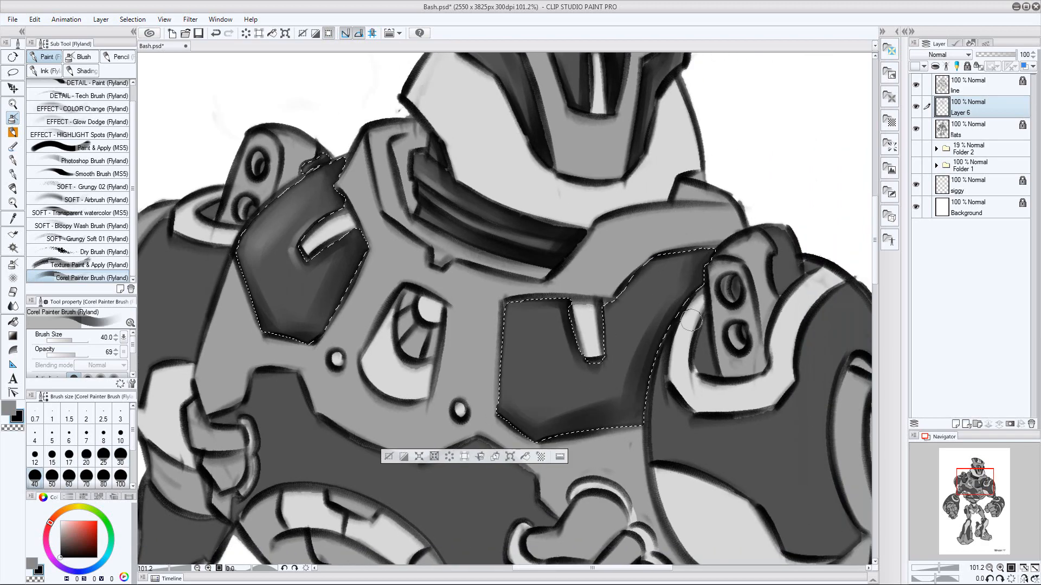
# Paint gray highlights along the pale slot of the chest panel on the robot's left side
pyautogui.press('x')
pyautogui.press('[')
pyautogui.press('[')
pyautogui.moveTo(606, 312); pyautogui.dragTo(606, 358)
pyautogui.press(']')
pyautogui.press(']')
pyautogui.press('[')
pyautogui.press('[')
pyautogui.press('[')
pyautogui.press(']')
pyautogui.press(']')
pyautogui.press(']')
pyautogui.press('[')
pyautogui.press('[')
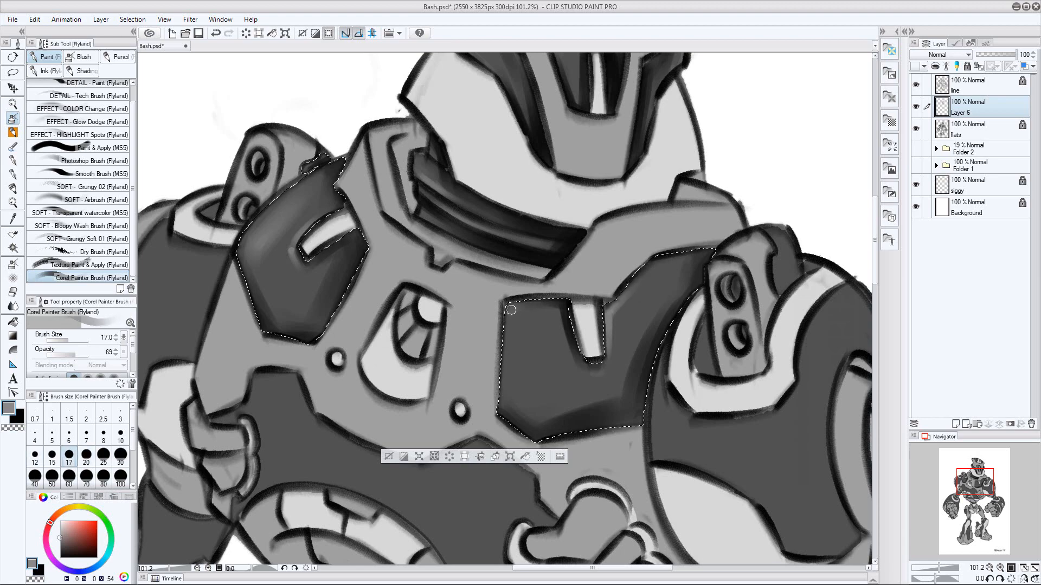
# Highlight the upper edge and middle of the same chest panel in gray, varying the brush size, and deselect
pyautogui.moveTo(511, 309); pyautogui.dragTo(550, 310)
pyautogui.press(']')
pyautogui.press(']')
pyautogui.press(']')
pyautogui.press('[')
pyautogui.press('[')
pyautogui.press(']')
pyautogui.press(']')
pyautogui.press('[')
pyautogui.press('[')
pyautogui.press(']')
pyautogui.press(']')
pyautogui.press(']')
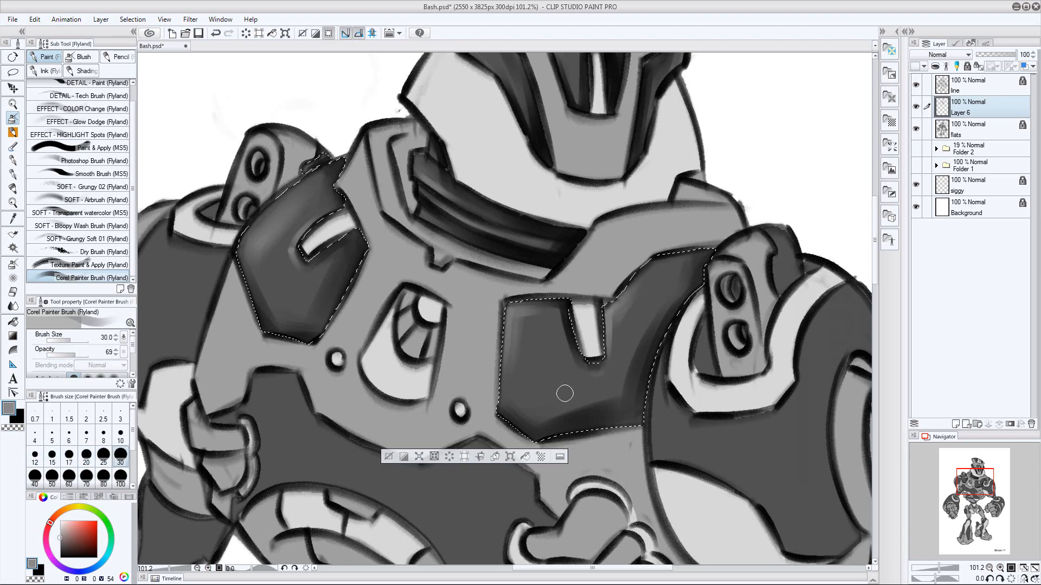
pyautogui.hotkey('ctrl', 'd')
# Select the dark abdomen area below the chest from the flats layer and return to Layer 6
pyautogui.moveTo(710, 313)
pyautogui.mouseDown()
pyautogui.moveTo(668, 354)
pyautogui.moveTo(684, 280)
pyautogui.moveTo(571, 320)
pyautogui.moveTo(573, 333)
pyautogui.mouseUp()
pyautogui.click(965, 136)
pyautogui.press('w')
pyautogui.click(479, 371)
pyautogui.click(968, 109)
# Paint black shadows over the selected abdomen area on Layer 6, mainly along its lower edge and beside the resting hand
pyautogui.moveTo(770, 233); pyautogui.dragTo(783, 163)
pyautogui.press('b')
pyautogui.press('x')
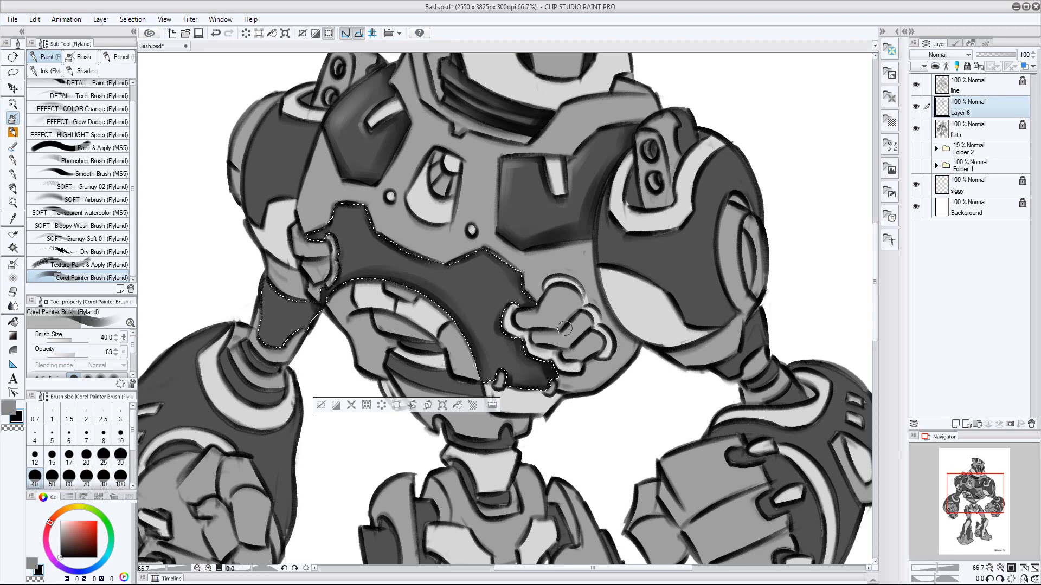
pyautogui.press('p')
pyautogui.press('[')
# Paint gray highlights along the abdomen's upper edge with a size 15 brush, restoring the selection after deselecting
pyautogui.press('x')
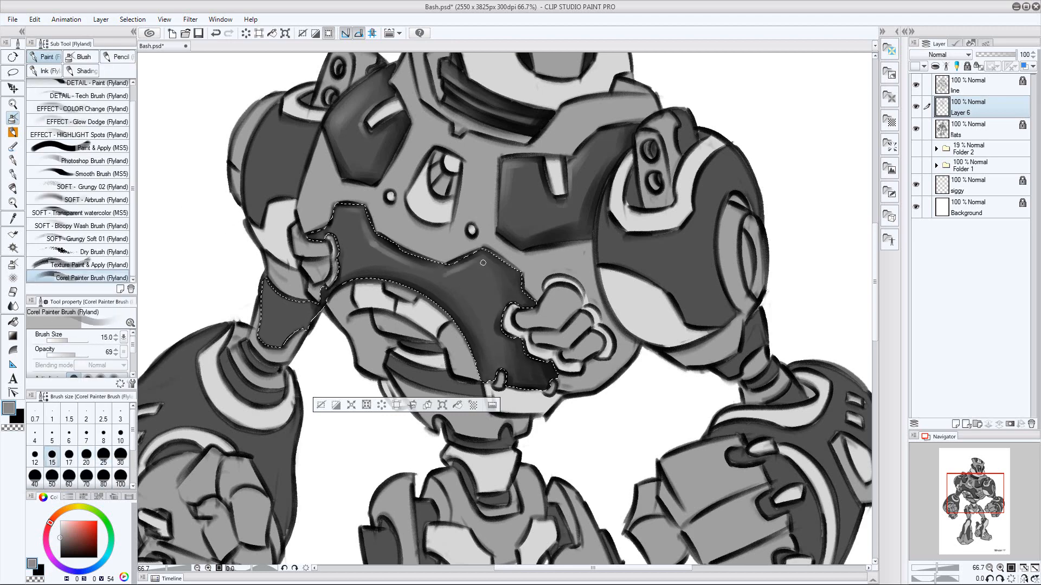
pyautogui.moveTo(564, 230); pyautogui.dragTo(621, 238)
pyautogui.hotkey('ctrl', 'd')
pyautogui.hotkey('ctrl', 'z')
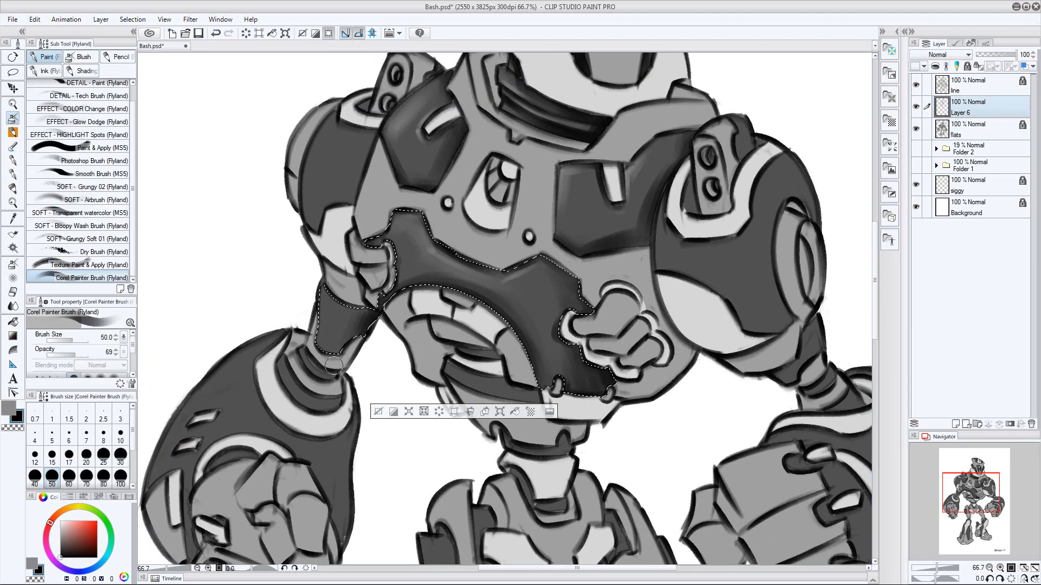
# Paint gray highlights on the selected dark arm segment just above the gauntlet on the robot's right arm
pyautogui.press('x')
pyautogui.press(']')
pyautogui.press(']')
pyautogui.press(']')
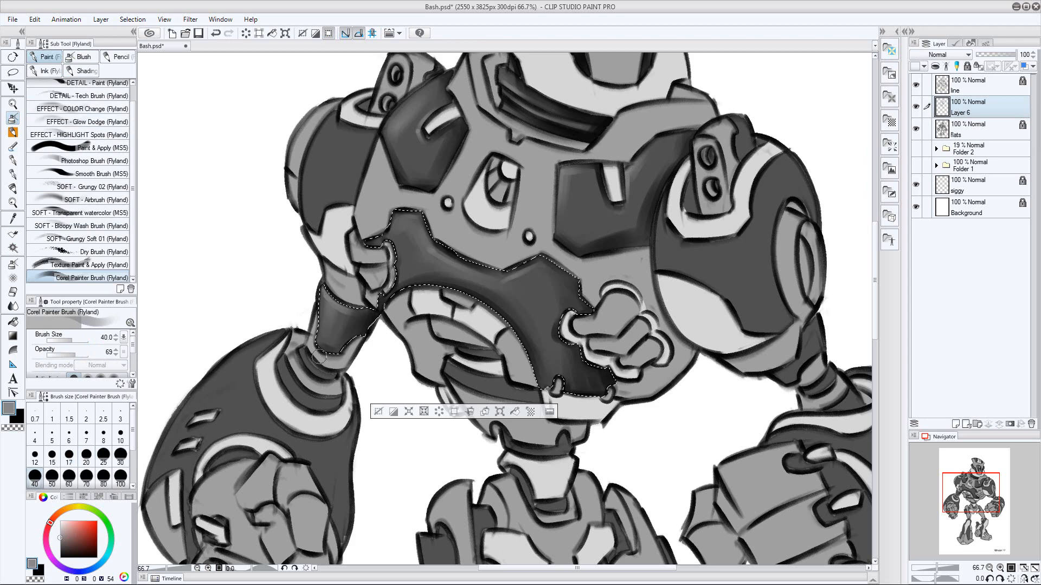
pyautogui.press(']')
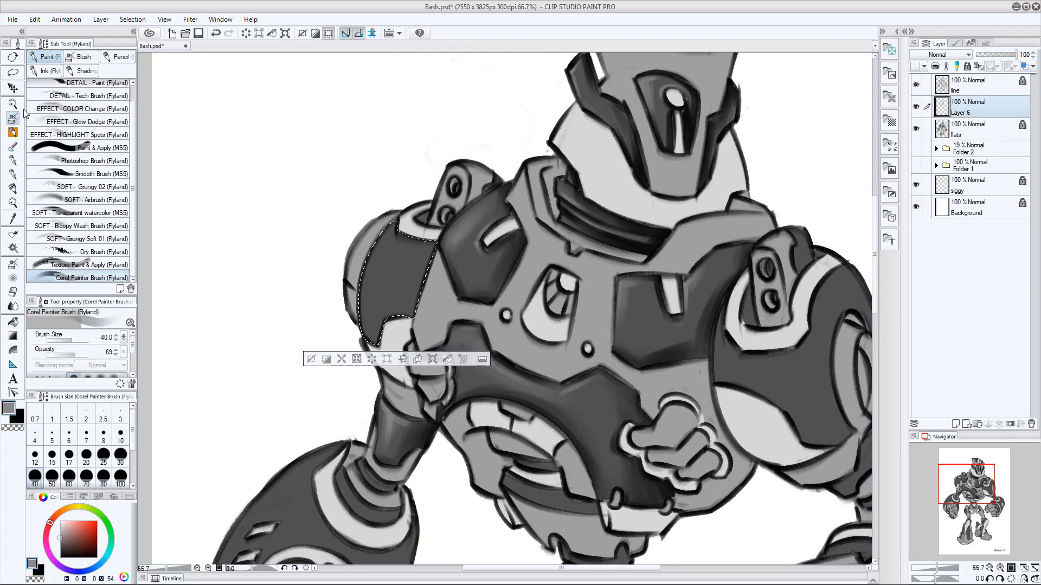
# Shade the selected dark upper arm panel of the robot's right arm in black with a larger brush
pyautogui.press(']')
pyautogui.press(']')
pyautogui.press(']')
# Paint gray highlights down the same upper arm panel, varying the brush size, and deselect
pyautogui.press('x')
pyautogui.press('[')
pyautogui.press('[')
pyautogui.press('[')
pyautogui.press('[')
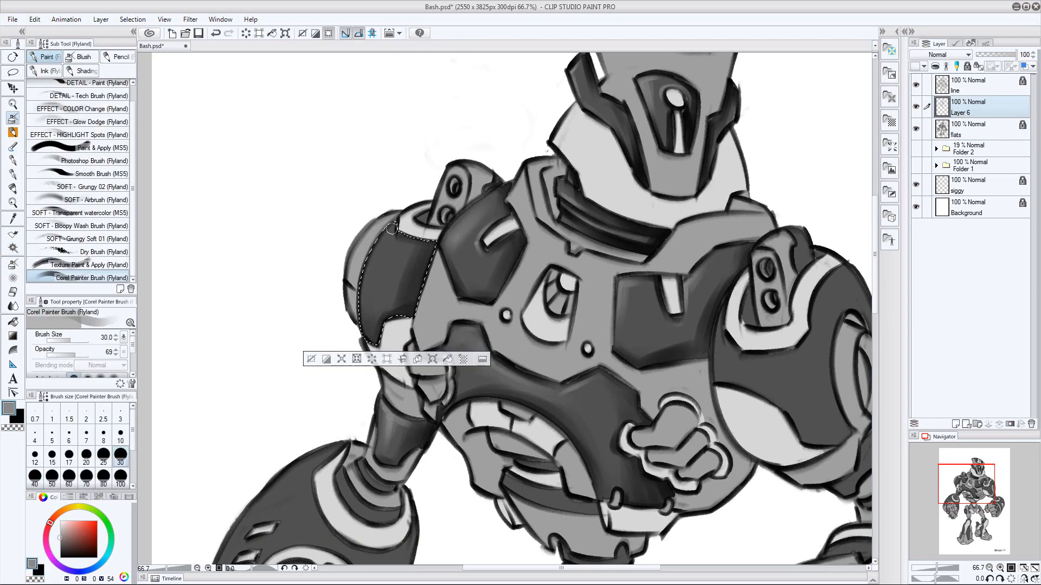
pyautogui.press('[')
pyautogui.press('[')
pyautogui.press('[')
pyautogui.press('[')
pyautogui.press('[')
pyautogui.press(']')
pyautogui.press(']')
pyautogui.press(']')
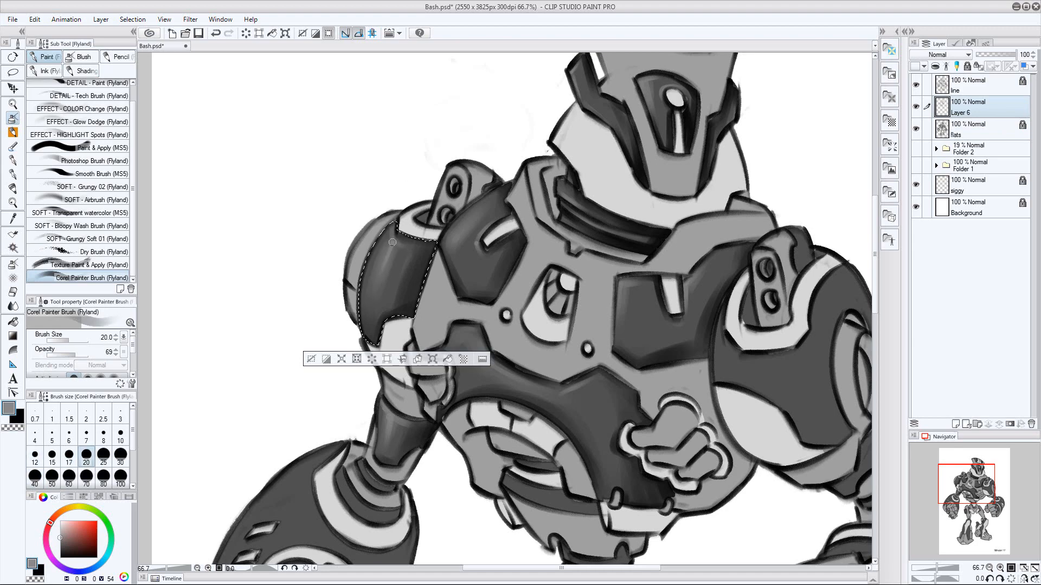
pyautogui.moveTo(614, 396); pyautogui.dragTo(623, 219)
pyautogui.hotkey('ctrl', 'd')
# Select the two dark rings at the top of the right gauntlet from the flats layer and return to Layer 6
pyautogui.click(956, 130)
pyautogui.press('w')
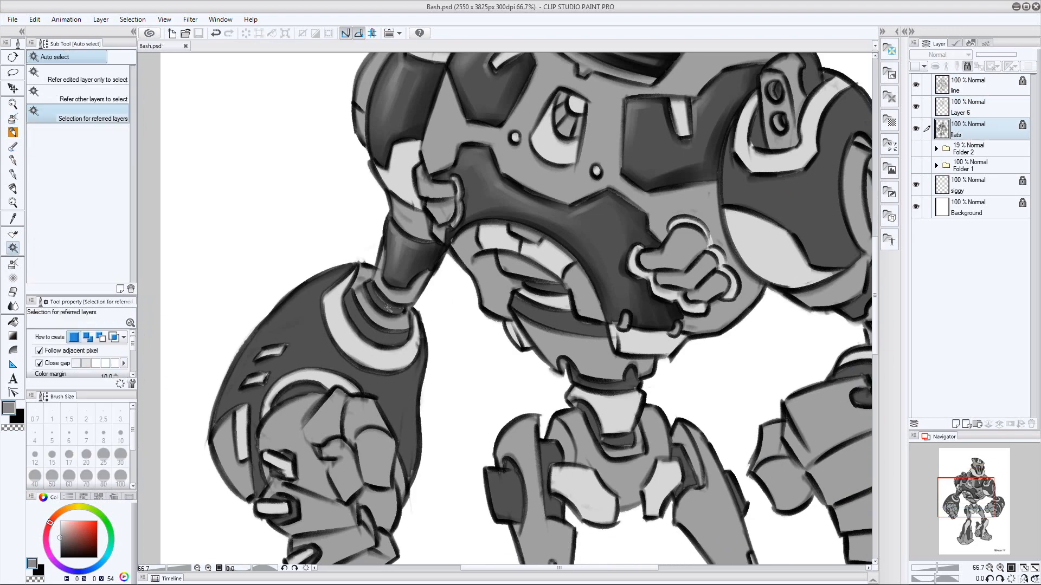
pyautogui.click(374, 329)
pyautogui.keyDown('shift'); pyautogui.click(383, 304); pyautogui.keyUp('shift')
pyautogui.click(957, 108)
# Shade the selected gauntlet rings in black with a size 40 brush
pyautogui.moveTo(271, 312); pyautogui.dragTo(309, 311)
pyautogui.press('b')
pyautogui.press('x')
pyautogui.press(']')
pyautogui.press(']')
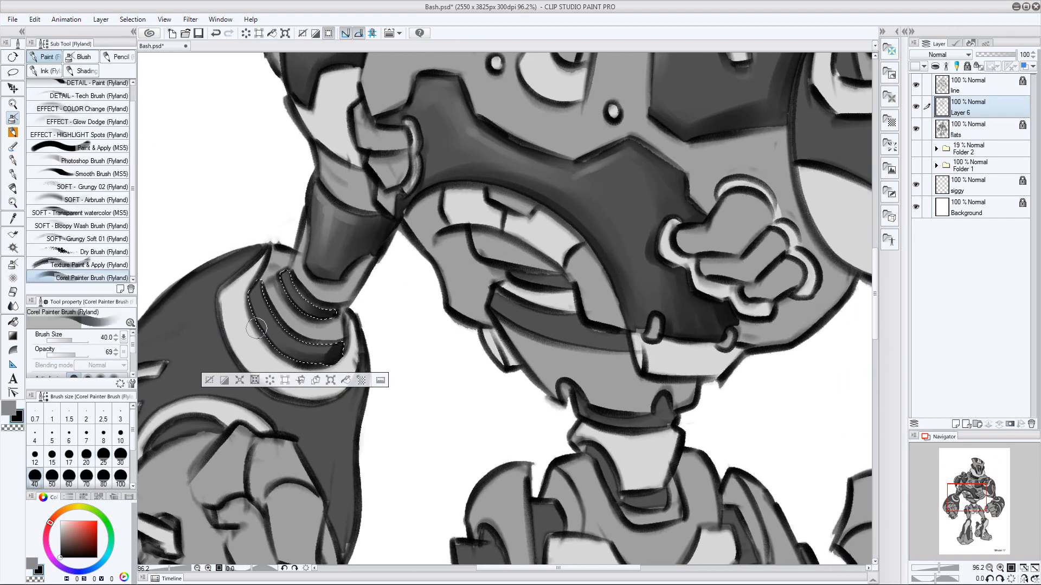
# Add gray highlights to the gauntlet rings with a size 12 brush and deselect
pyautogui.press('x')
pyautogui.press('[')
pyautogui.press('[')
pyautogui.press('[')
pyautogui.press('[')
pyautogui.press('[')
pyautogui.press('[')
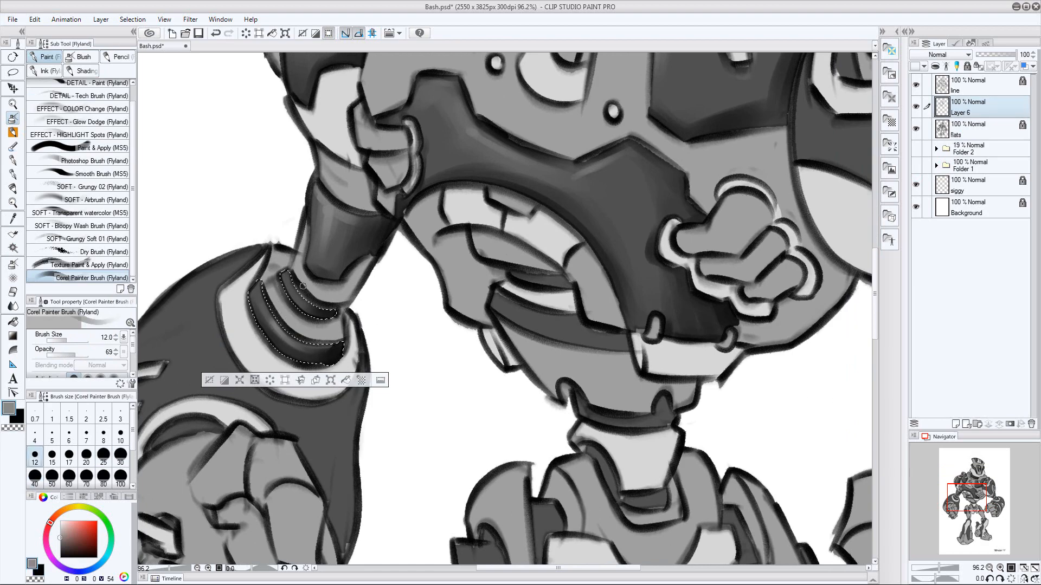
pyautogui.hotkey('ctrl', 'd')
# Select the large dark shell of the right gauntlet from the flats layer and return to Layer 6
pyautogui.moveTo(473, 428); pyautogui.dragTo(528, 348)
pyautogui.hotkey('alt', '[')
pyautogui.moveTo(639, 286); pyautogui.dragTo(675, 249)
pyautogui.press('w')
pyautogui.click(258, 222)
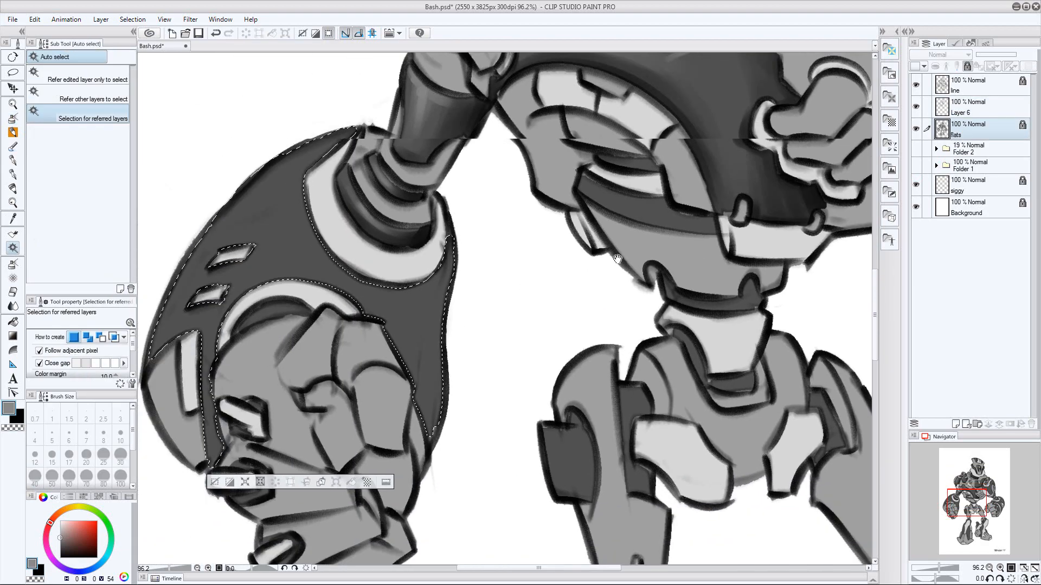
pyautogui.hotkey('alt', ']')
# Shade the gauntlet shell's inner side and the narrow strip beside the fist in black with a size 70 brush
pyautogui.press('x')
pyautogui.press('b')
pyautogui.press(']')
pyautogui.press(']')
pyautogui.press(']')
pyautogui.press(']')
pyautogui.press(']')
pyautogui.press(']')
pyautogui.press(']')
pyautogui.press(']')
pyautogui.press(']')
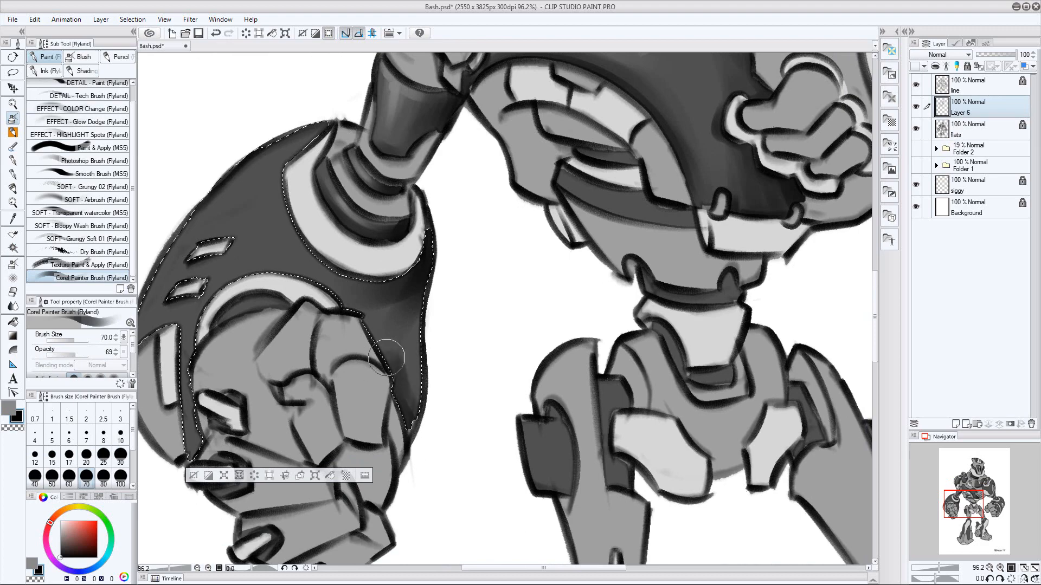
pyautogui.moveTo(194, 380); pyautogui.dragTo(198, 392)
pyautogui.moveTo(427, 369); pyautogui.dragTo(531, 359)
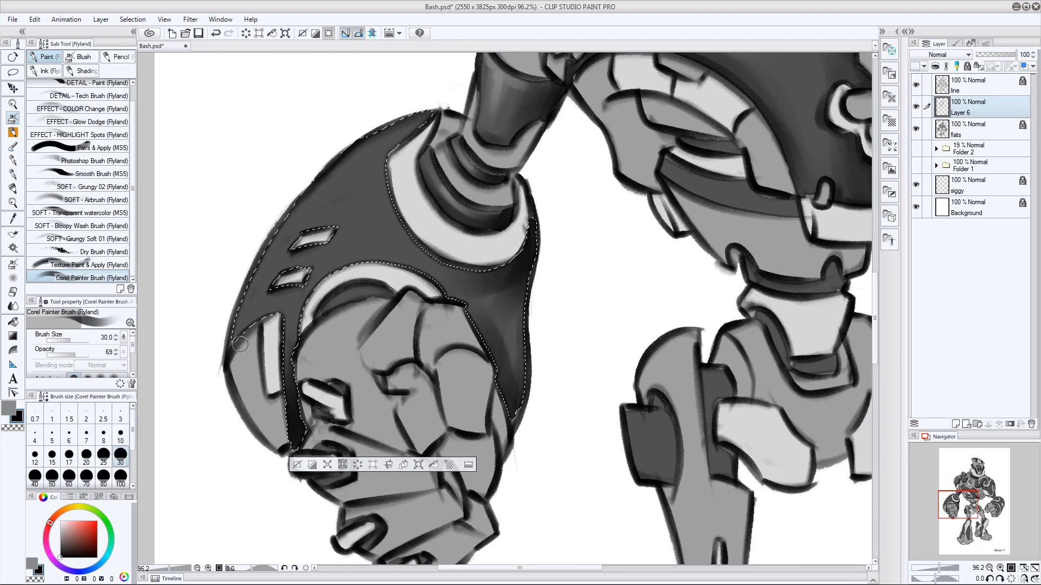
# Darken the gauntlet shell's lower outer edge with a small black brush and its inner edge with a size 50 brush
pyautogui.press('[')
pyautogui.moveTo(240, 343); pyautogui.dragTo(273, 312)
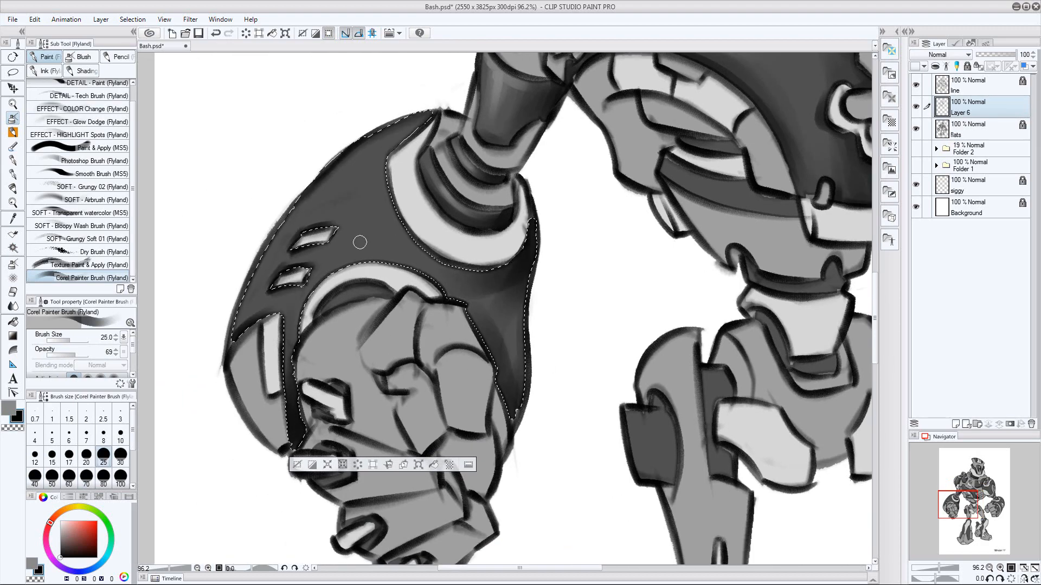
pyautogui.press(']')
pyautogui.press(']')
pyautogui.press(']')
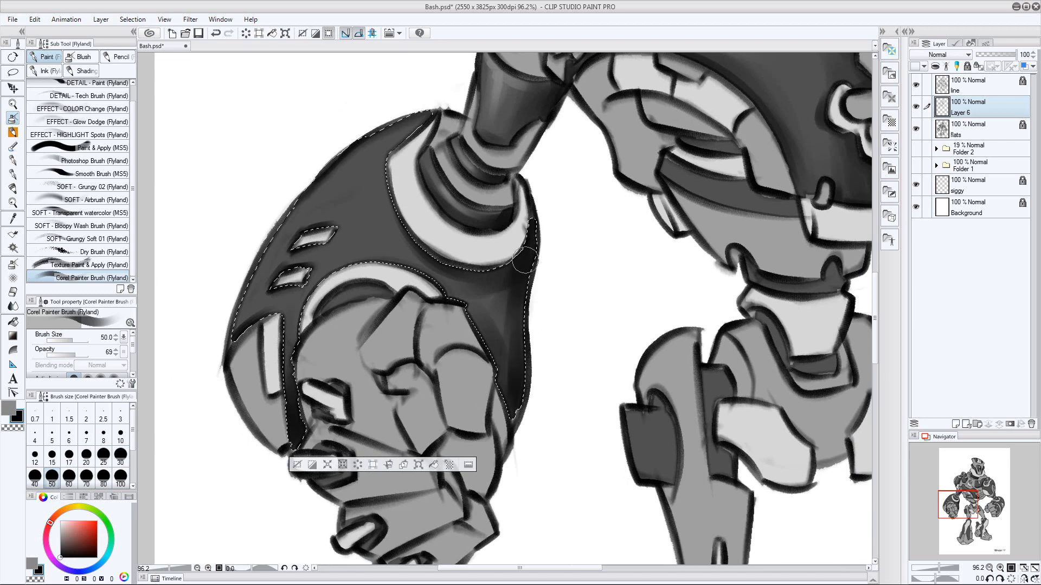
# Paint gray highlights on the gauntlet shell along the pale collar and toward the two slots, reducing the brush to size 17
pyautogui.press('x')
pyautogui.press('[')
pyautogui.press('[')
pyautogui.press('[')
pyautogui.press('[')
pyautogui.press('[')
pyautogui.press('[')
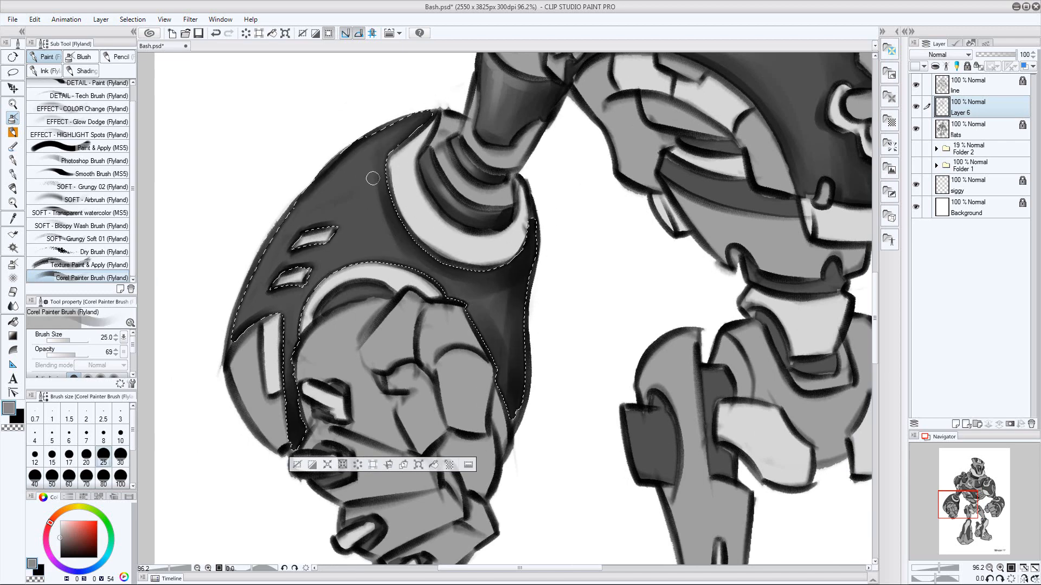
pyautogui.press('[')
pyautogui.press('[')
pyautogui.press('[')
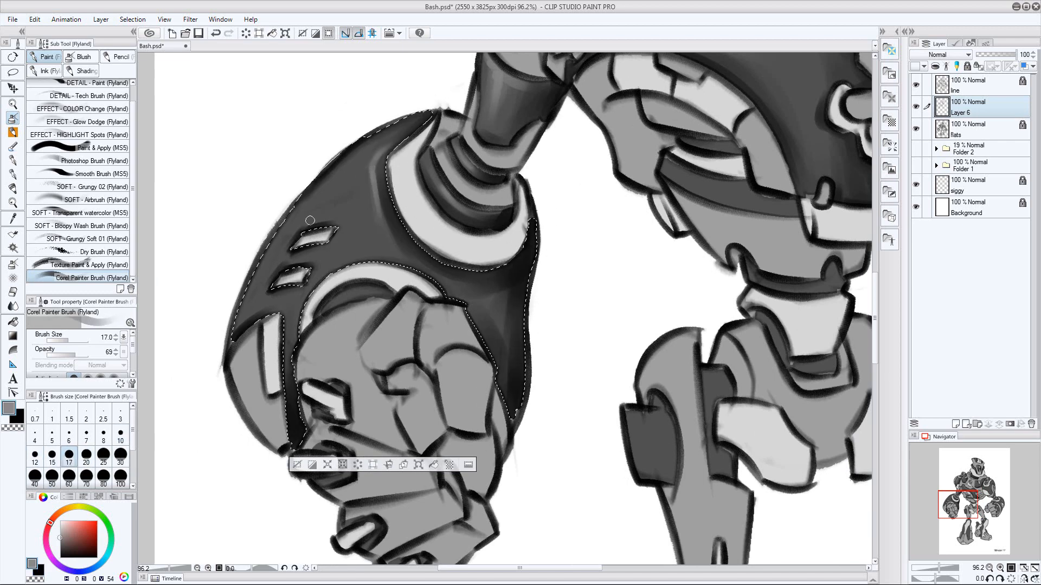
# Build up the gray highlights around the gauntlet's slots and upper surface with large and small brushes, and deselect
pyautogui.press(']')
pyautogui.press(']')
pyautogui.press(']')
pyautogui.press(']')
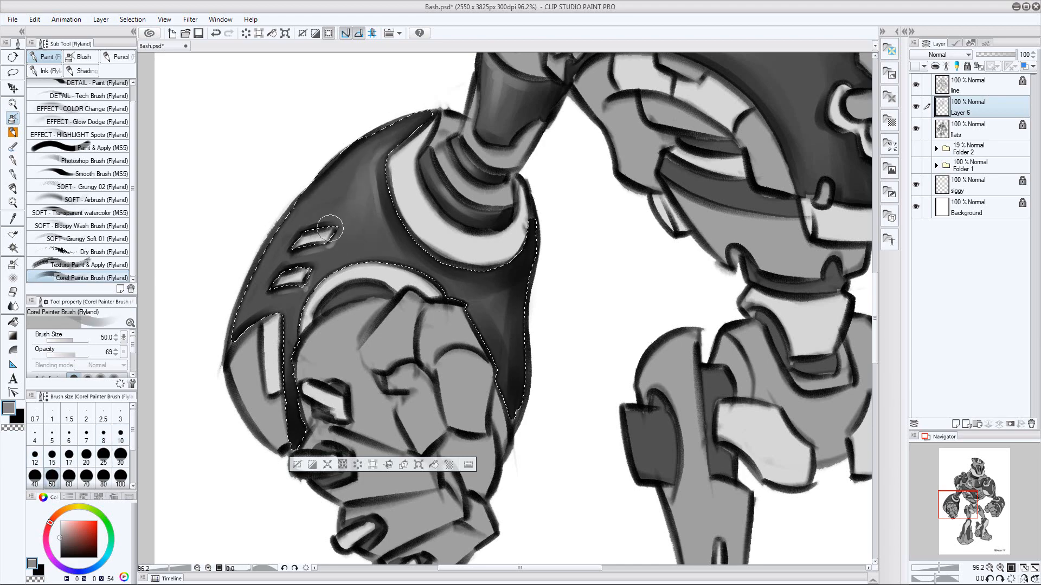
pyautogui.press('[')
pyautogui.press('[')
pyautogui.press('[')
pyautogui.moveTo(380, 154); pyautogui.dragTo(372, 175)
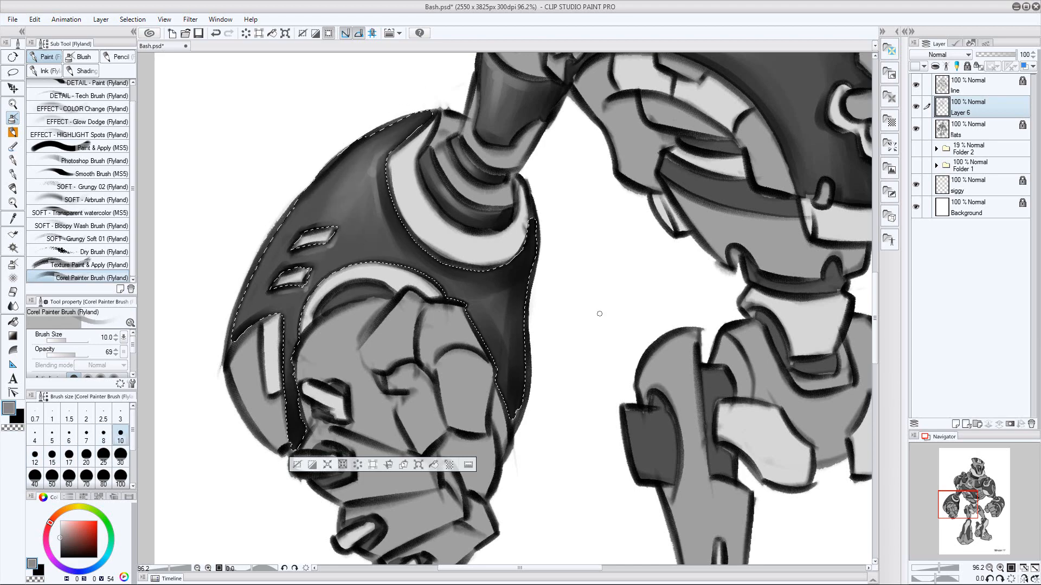
pyautogui.hotkey('ctrl', 'd')
# Select the two dark bands at the waist from the flats layer and return to Layer 6
pyautogui.hotkey('ctrl', 'space')
pyautogui.moveTo(599, 314)
pyautogui.mouseDown()
pyautogui.moveTo(515, 270)
pyautogui.moveTo(500, 282)
pyautogui.mouseUp()
pyautogui.click(971, 138)
pyautogui.moveTo(587, 230); pyautogui.dragTo(677, 232)
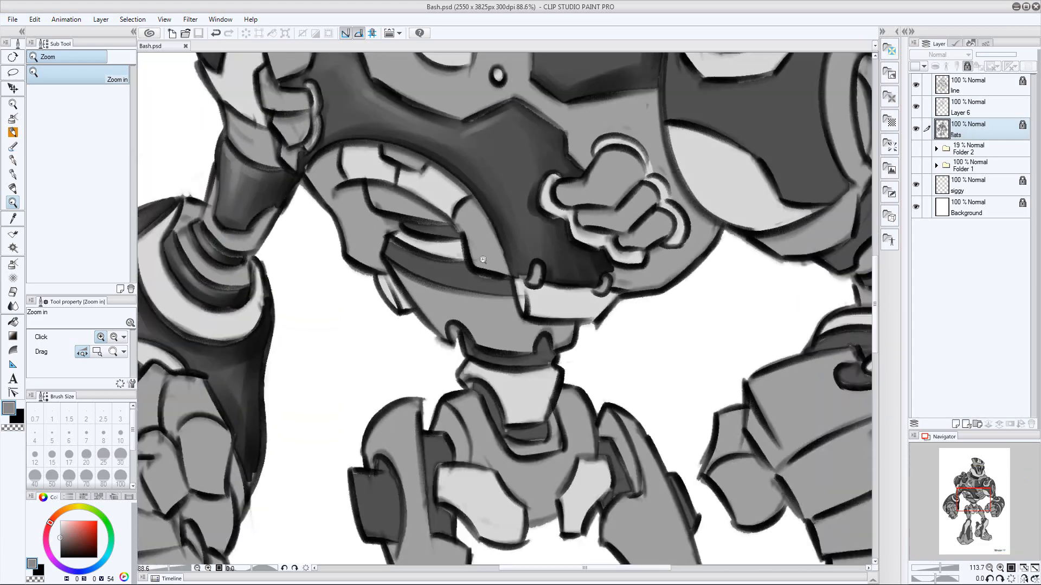
pyautogui.press('w')
pyautogui.click(454, 275)
pyautogui.keyDown('shift'); pyautogui.click(433, 230); pyautogui.keyUp('shift')
pyautogui.click(972, 108)
# Shade the waist bands in black, add fine gray highlights with a size 7 brush, and deselect
pyautogui.press('x')
pyautogui.press('b')
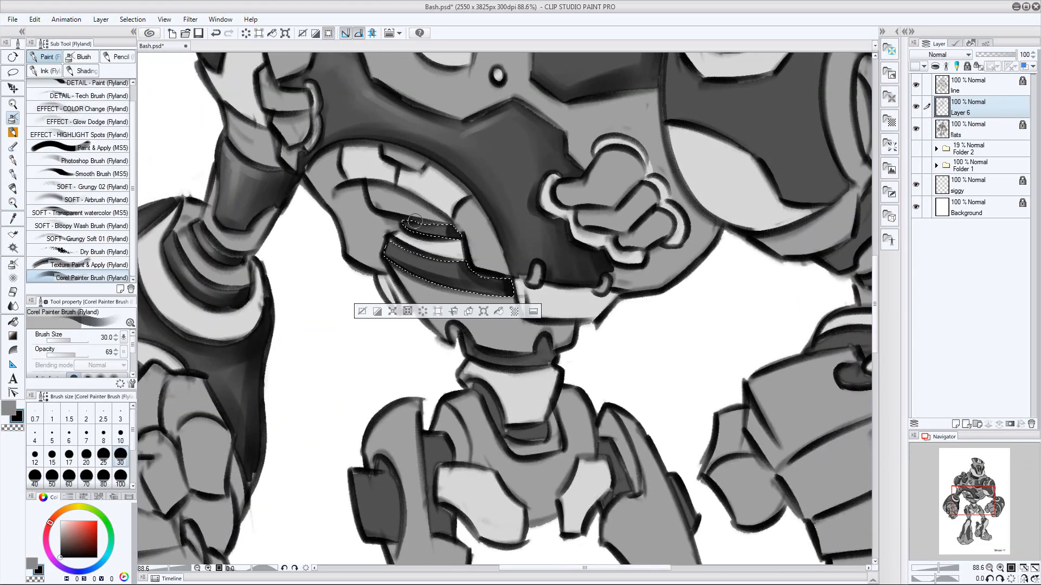
pyautogui.press('x')
pyautogui.press('[')
pyautogui.press('[')
pyautogui.press('[')
pyautogui.press('[')
pyautogui.press('[')
pyautogui.press('[')
pyautogui.press('[')
pyautogui.press('[')
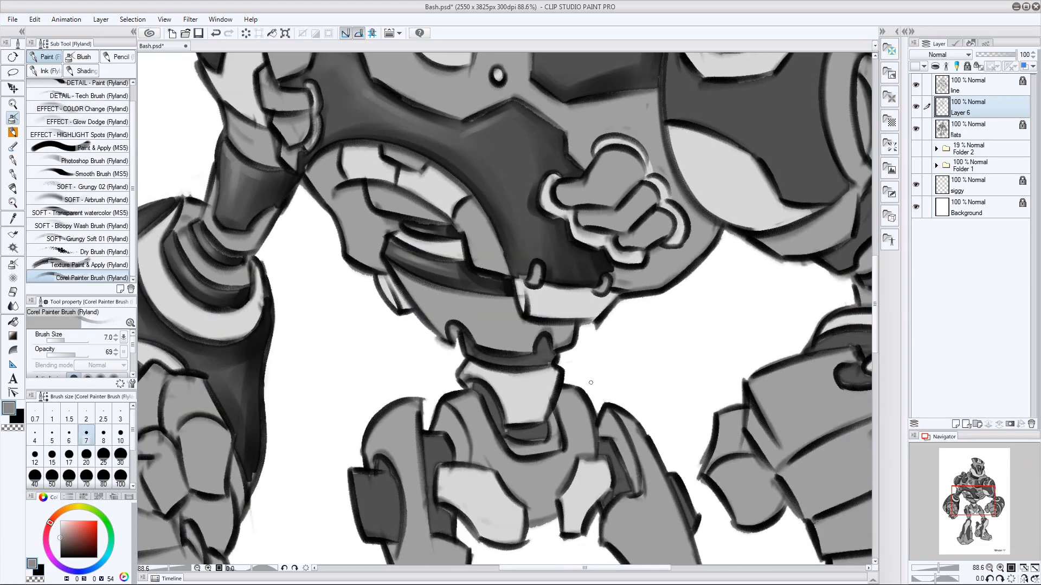
# Shade the dark areas around the right fist's fingertips in black on Layer 6
pyautogui.hotkey('ctrl', 'space')
pyautogui.moveTo(588, 347)
pyautogui.mouseDown()
pyautogui.moveTo(504, 320)
pyautogui.moveTo(523, 322)
pyautogui.mouseUp()
pyautogui.click(972, 135)
pyautogui.press('w')
pyautogui.press('x')
pyautogui.press('b')
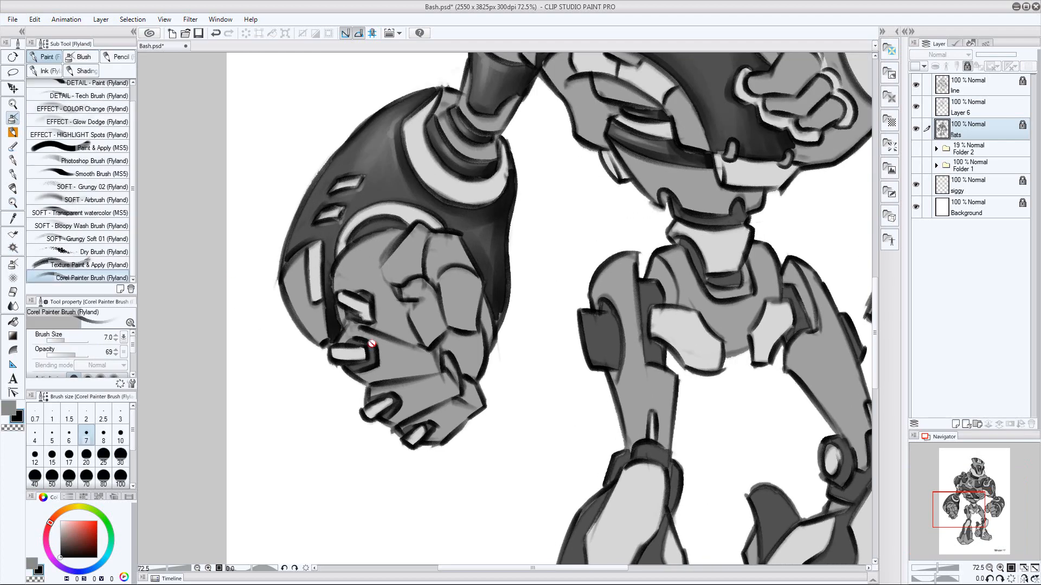
pyautogui.hotkey('alt', ']')
pyautogui.press(']')
pyautogui.press(']')
pyautogui.press(']')
pyautogui.press(']')
pyautogui.press(']')
# Touch up the dark fingertip areas of the right fist with gray highlights using a size 8 brush
pyautogui.press('x')
pyautogui.press('[')
pyautogui.press('[')
pyautogui.press('[')
pyautogui.press('[')
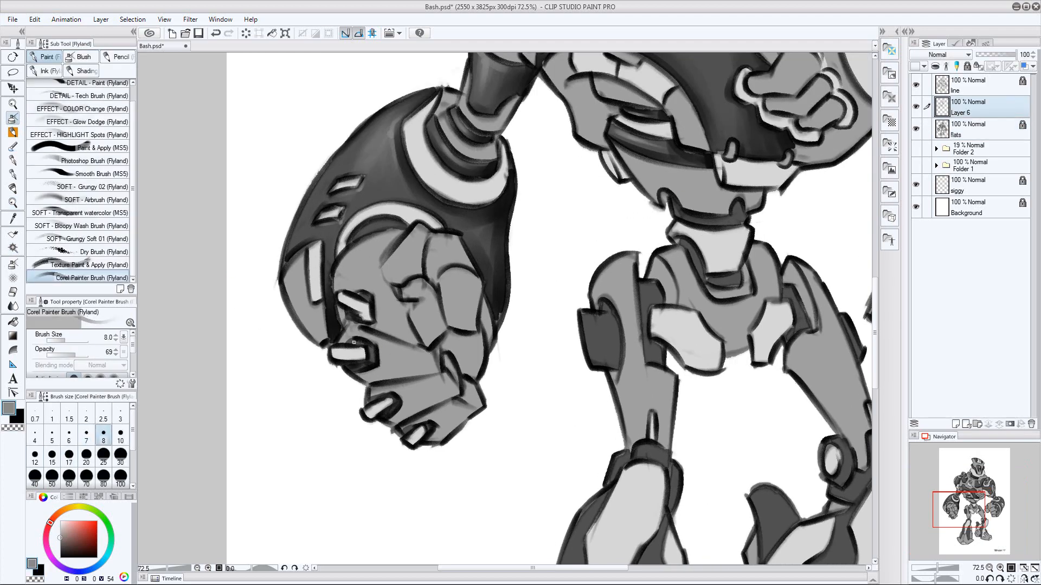
# Select the dark pelvis recess and the two dark right thigh pieces from the flats layer and return to Layer 6
pyautogui.moveTo(724, 391); pyautogui.dragTo(512, 396)
pyautogui.hotkey('alt', '[')
pyautogui.press('w')
pyautogui.click(511, 284)
pyautogui.keyDown('shift'); pyautogui.click(440, 303); pyautogui.keyUp('shift')
pyautogui.keyDown('shift'); pyautogui.click(388, 344); pyautogui.keyUp('shift')
pyautogui.hotkey('alt', ']')
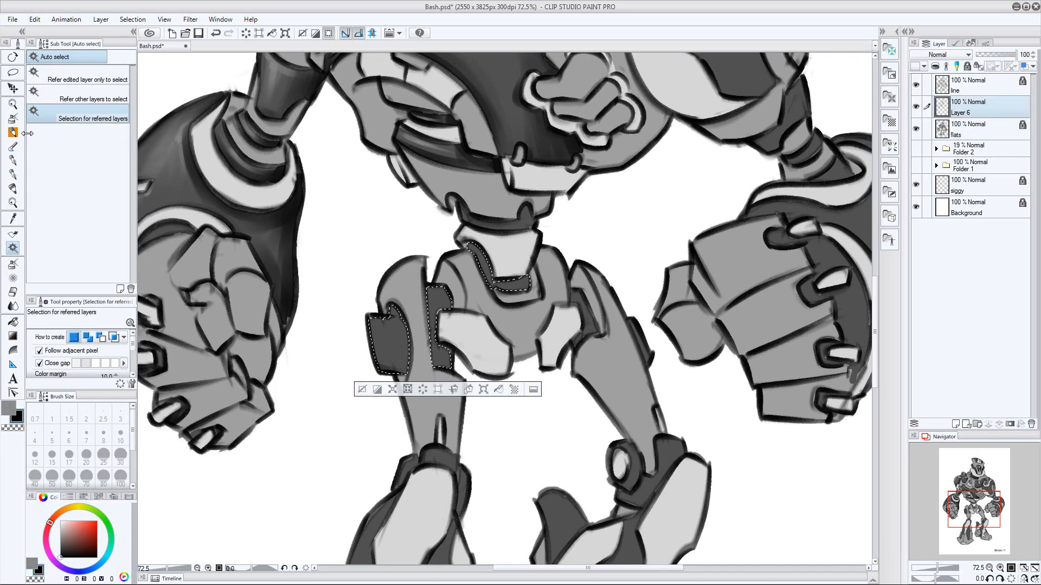
# Shade the selected pelvis and thigh pieces in black with a size 30 brush
pyautogui.press('b')
pyautogui.press('x')
pyautogui.press(']')
pyautogui.press(']')
pyautogui.press(']')
pyautogui.press(']')
pyautogui.press(']')
pyautogui.press(']')
pyautogui.press(']')
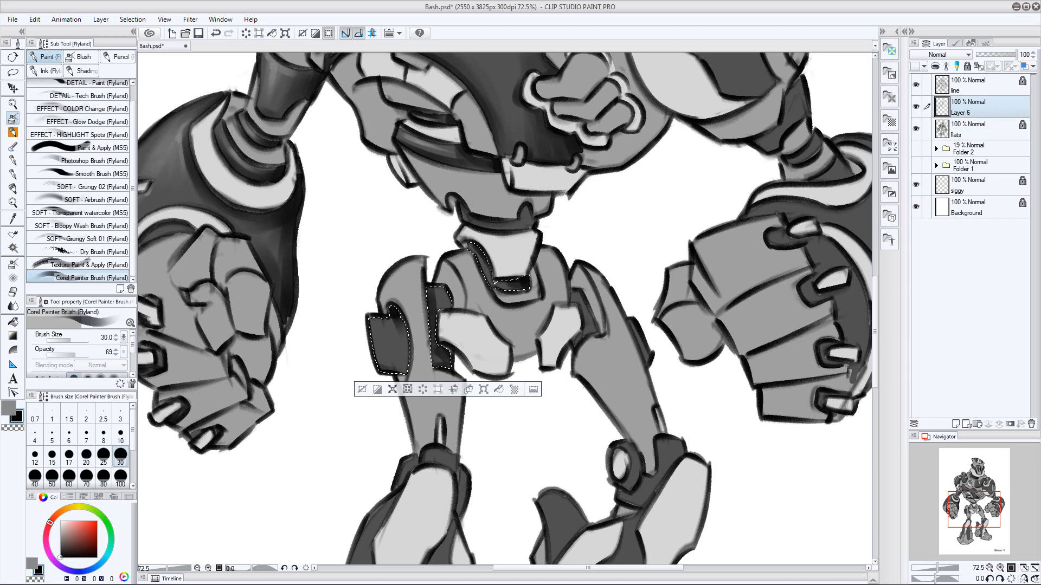
# Paint gray highlights on the outer thigh block with a size 20 brush
pyautogui.press('x')
pyautogui.press('[')
pyautogui.press('[')
pyautogui.press('[')
pyautogui.press('[')
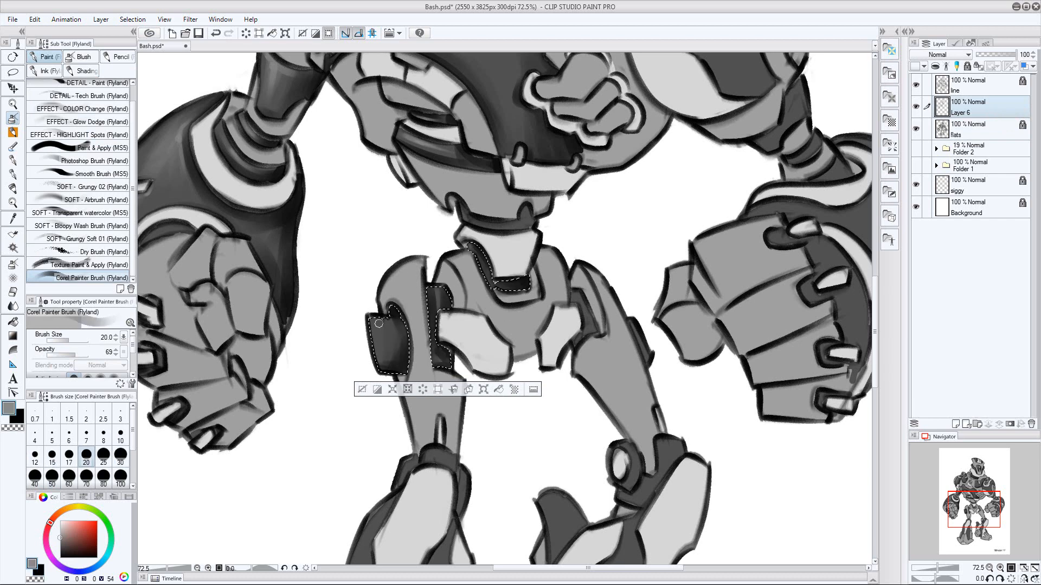
# Select the dark hip piece of the robot's left leg from the flats layer and return to Layer 6
pyautogui.hotkey('alt', '[')
pyautogui.press('w')
pyautogui.click(577, 320)
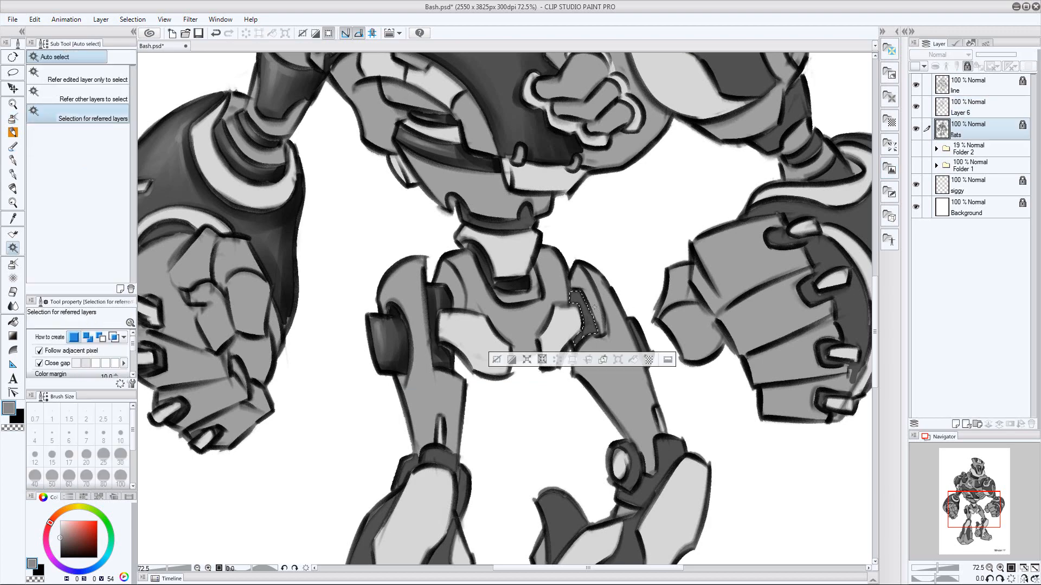
pyautogui.hotkey('alt', ']')
# Shade the left hip piece in black with a size 50 brush, deselect, and reduce the brush size
pyautogui.press('b')
pyautogui.press('x')
pyautogui.press(']')
pyautogui.press(']')
pyautogui.press(']')
pyautogui.press(']')
pyautogui.hotkey('ctrl', 'd')
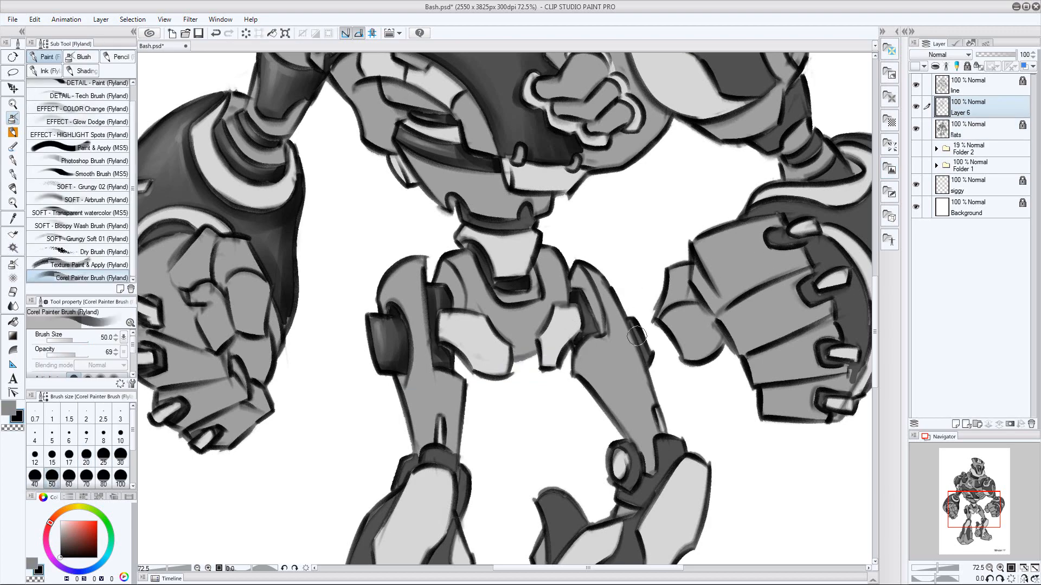
pyautogui.press('[')
pyautogui.press('[')
pyautogui.press('[')
pyautogui.press('[')
pyautogui.press('[')
# Select the dark knee pieces of the robot's right leg from the flats layer
pyautogui.moveTo(489, 495); pyautogui.dragTo(575, 215)
pyautogui.hotkey('alt', '[')
pyautogui.press('w')
pyautogui.click(569, 214)
pyautogui.click(547, 208)
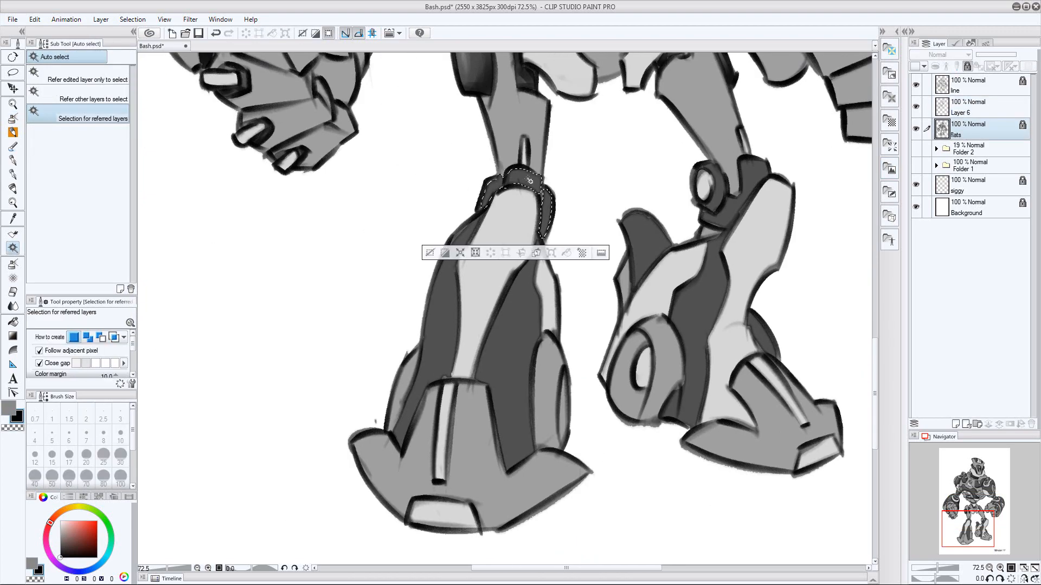
# Add the right leg's two dark shin panels to the selection and shade their lower ends in black on Layer 6
pyautogui.keyDown('shift'); pyautogui.click(443, 304); pyautogui.keyUp('shift')
pyautogui.keyDown('shift'); pyautogui.click(511, 338); pyautogui.keyUp('shift')
pyautogui.press('b')
pyautogui.press(']')
pyautogui.press(']')
pyautogui.press(']')
pyautogui.press(']')
pyautogui.press(']')
pyautogui.hotkey('alt', ']')
pyautogui.press(']')
pyautogui.press(']')
pyautogui.press(']')
pyautogui.press(']')
pyautogui.moveTo(504, 390)
pyautogui.mouseDown()
pyautogui.moveTo(532, 434)
pyautogui.moveTo(515, 464)
pyautogui.mouseUp()
pyautogui.moveTo(391, 440); pyautogui.dragTo(407, 446)
# Shade the right leg's inner shin panel and the dark knee piece in black, varying the brush size up to 40
pyautogui.press('[')
pyautogui.press('[')
pyautogui.press('[')
pyautogui.press('[')
pyautogui.moveTo(513, 292); pyautogui.dragTo(486, 369)
pyautogui.press('[')
pyautogui.press('[')
pyautogui.moveTo(507, 182); pyautogui.dragTo(543, 182)
pyautogui.press(']')
pyautogui.press(']')
pyautogui.press(']')
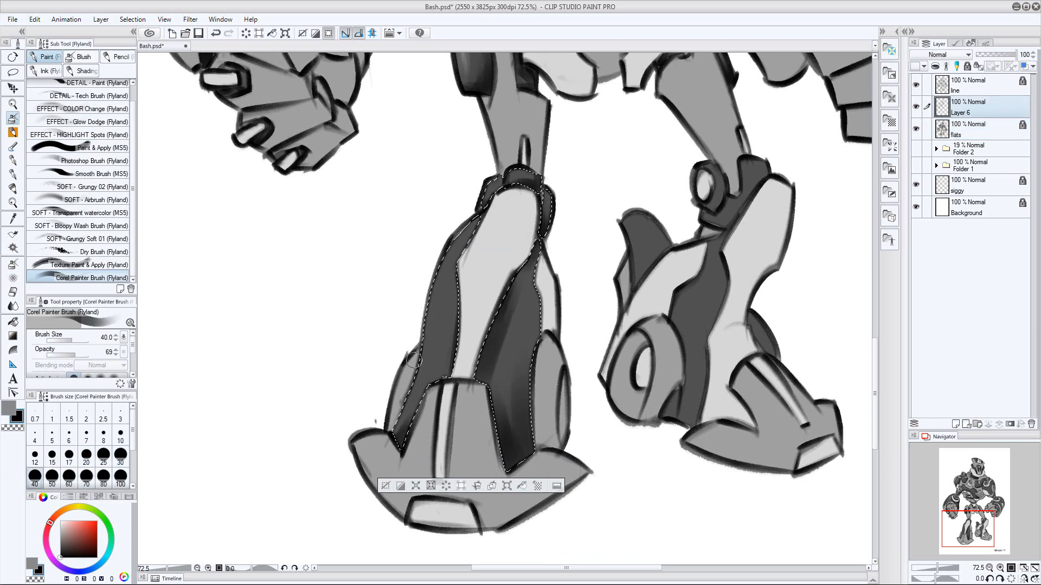
pyautogui.moveTo(535, 386); pyautogui.dragTo(515, 434)
# Switch to gray and paint highlights on the right leg's dark knee pieces with a small brush
pyautogui.press('x')
pyautogui.press('[')
pyautogui.press('[')
pyautogui.press('[')
pyautogui.press('[')
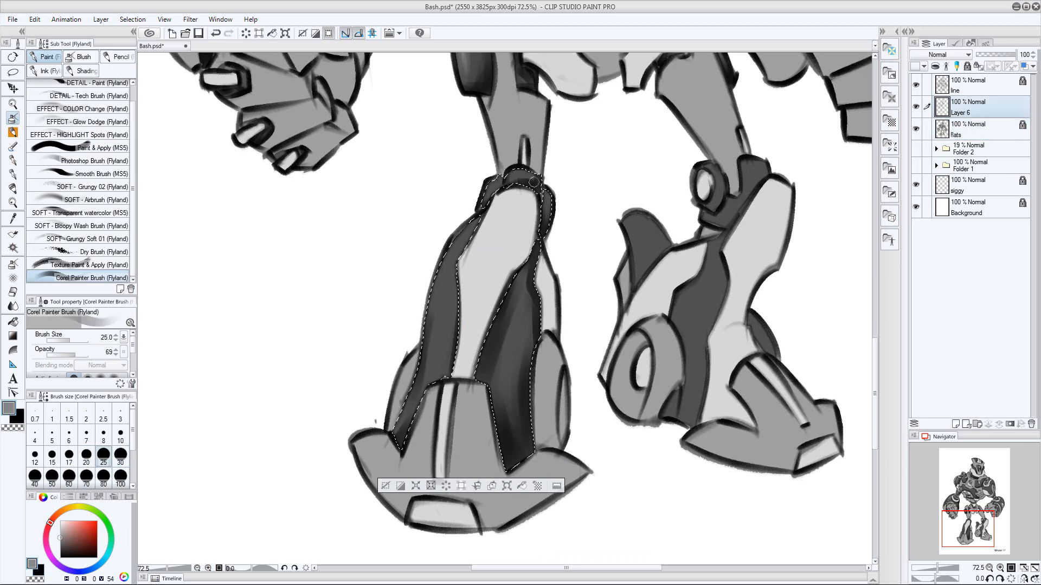
pyautogui.press('[')
pyautogui.press('[')
pyautogui.press('[')
pyautogui.press('[')
pyautogui.moveTo(500, 178); pyautogui.dragTo(491, 186)
pyautogui.press(']')
pyautogui.press(']')
# Paint a gray highlight along the upper part of the right leg's outer shin panel
pyautogui.press('[')
pyautogui.press('[')
pyautogui.moveTo(469, 233)
pyautogui.mouseDown()
pyautogui.moveTo(445, 288)
pyautogui.moveTo(442, 336)
pyautogui.mouseUp()
pyautogui.press(']')
pyautogui.press(']')
pyautogui.press(']')
pyautogui.press(']')
pyautogui.press(']')
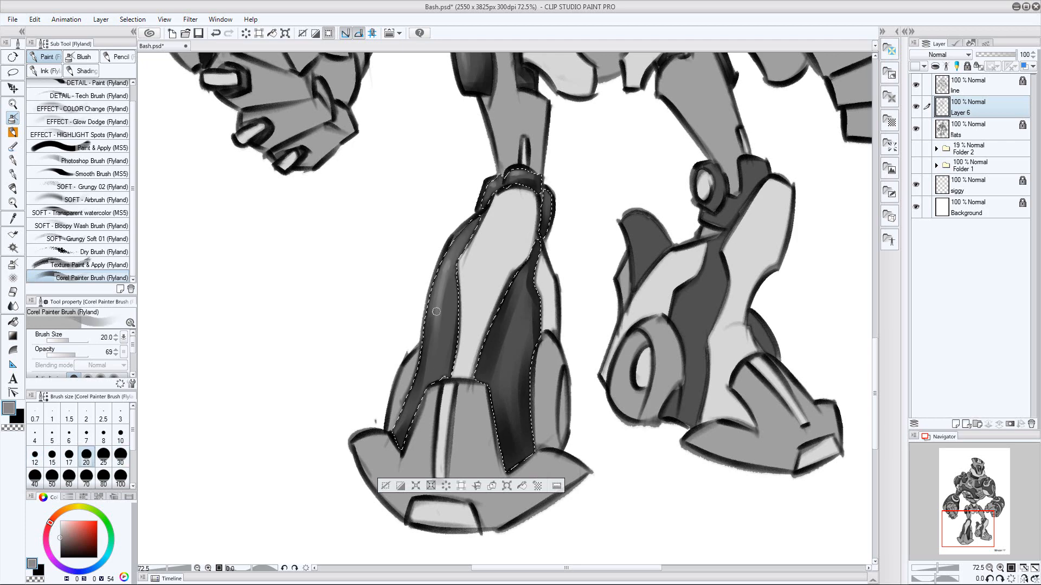
# Paint gray highlights down the right leg's inner shin panel and the lower outer panel, finishing with a size 25 brush
pyautogui.moveTo(515, 319); pyautogui.dragTo(514, 395)
pyautogui.press('[')
pyautogui.press('[')
pyautogui.press('[')
pyautogui.moveTo(514, 349)
pyautogui.mouseDown()
pyautogui.moveTo(513, 332)
pyautogui.moveTo(515, 384)
pyautogui.mouseUp()
pyautogui.press('[')
pyautogui.press('[')
pyautogui.press('[')
pyautogui.press(']')
pyautogui.press(']')
pyautogui.press(']')
pyautogui.press(']')
pyautogui.press(']')
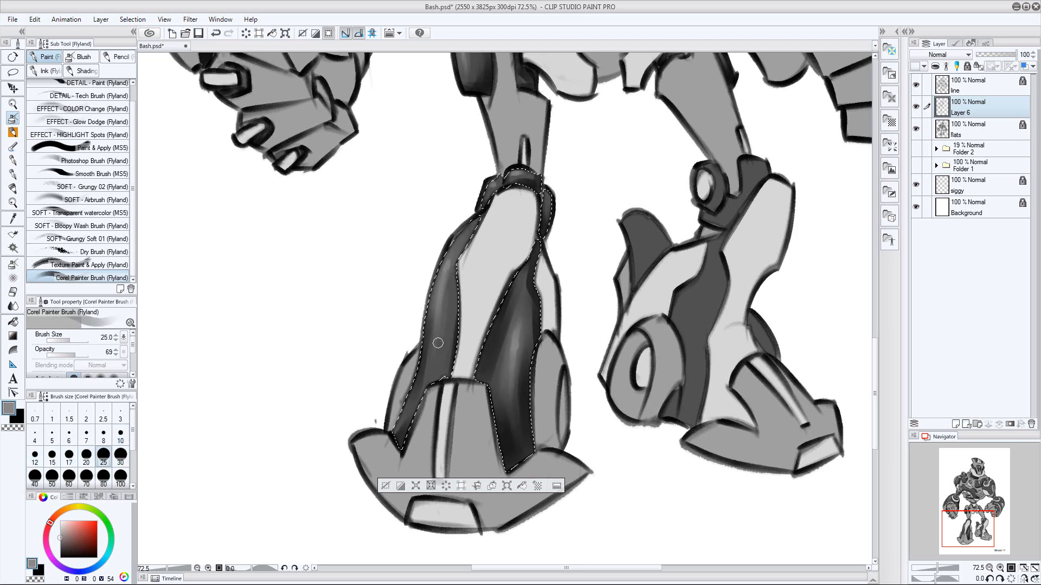
pyautogui.moveTo(437, 344); pyautogui.dragTo(428, 400)
# Deselect the right leg's panels, switch the paint color back to black and save the file
pyautogui.hotkey('ctrl', 'space')
pyautogui.hotkey('ctrl', 'd')
pyautogui.moveTo(632, 328); pyautogui.dragTo(530, 380)
pyautogui.click(974, 130)
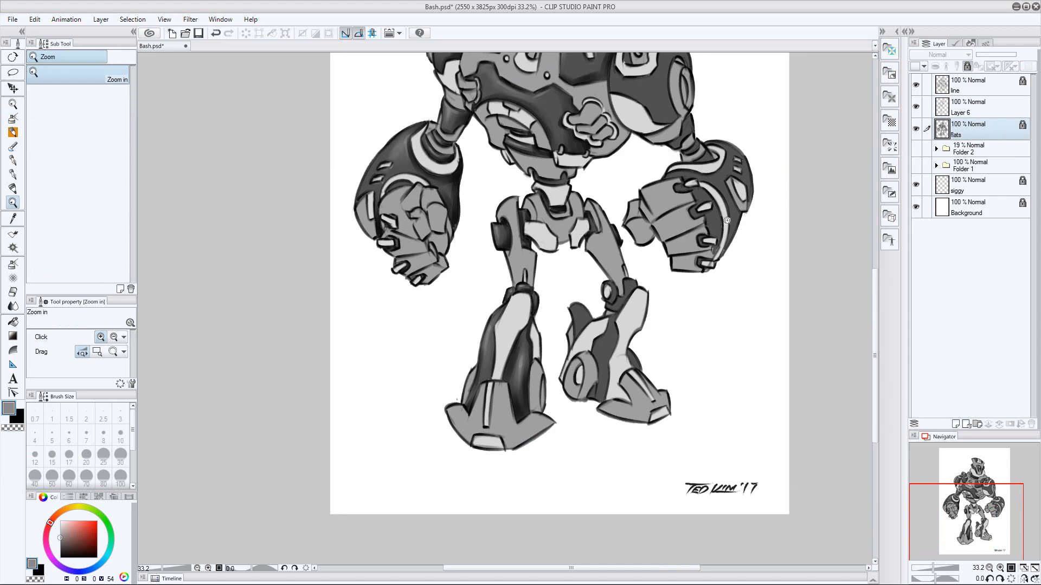
pyautogui.moveTo(624, 311); pyautogui.dragTo(667, 276)
pyautogui.moveTo(610, 151)
pyautogui.mouseDown()
pyautogui.moveTo(570, 264)
pyautogui.moveTo(634, 123)
pyautogui.mouseUp()
pyautogui.press('x')
pyautogui.click(974, 108)
pyautogui.hotkey('ctrl', 's')
# Select the dark knee and shin pieces of the robot's left leg from the flats layer and return to Layer 6
pyautogui.press('[')
pyautogui.press('[')
pyautogui.press('[')
pyautogui.press('w')
pyautogui.click(974, 130)
pyautogui.click(607, 347)
pyautogui.click(974, 108)
# Shade the left leg's dark knee and shin pieces in black, using a brush of size 50 and larger on the shin
pyautogui.press('b')
pyautogui.press(']')
pyautogui.press(']')
pyautogui.press(']')
pyautogui.moveTo(619, 266); pyautogui.dragTo(645, 238)
pyautogui.press(']')
pyautogui.press(']')
pyautogui.moveTo(630, 308)
pyautogui.mouseDown()
pyautogui.moveTo(611, 445)
pyautogui.moveTo(584, 474)
pyautogui.mouseUp()
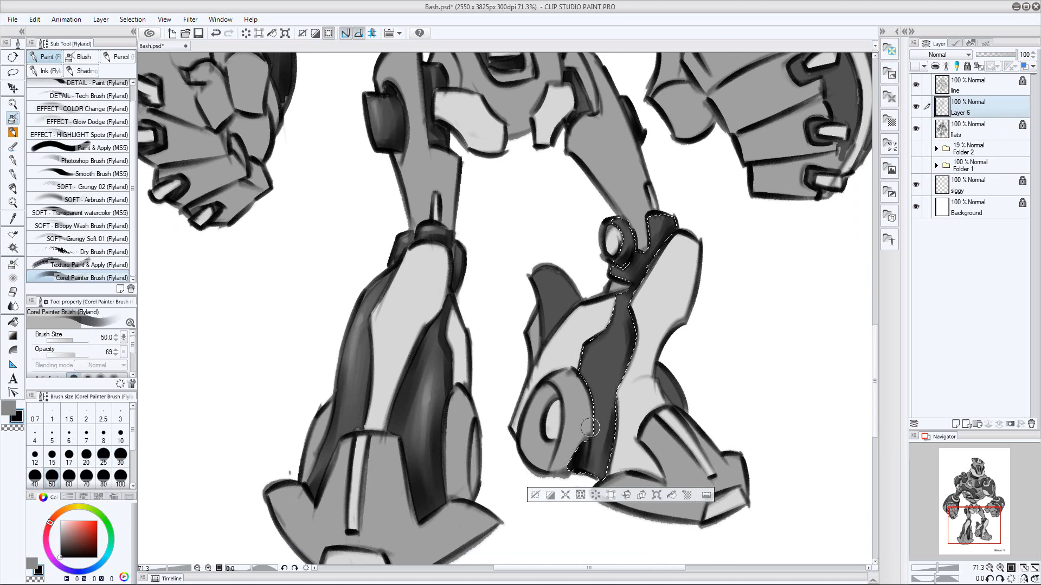
pyautogui.press(']')
pyautogui.moveTo(595, 428); pyautogui.dragTo(591, 475)
pyautogui.moveTo(632, 328); pyautogui.dragTo(601, 475)
# Switch to gray and paint highlights on the left leg's dark knee piece with a size 15 brush
pyautogui.press('x')
pyautogui.press('[')
pyautogui.press('[')
pyautogui.press('[')
pyautogui.press('[')
pyautogui.press('[')
pyautogui.press('[')
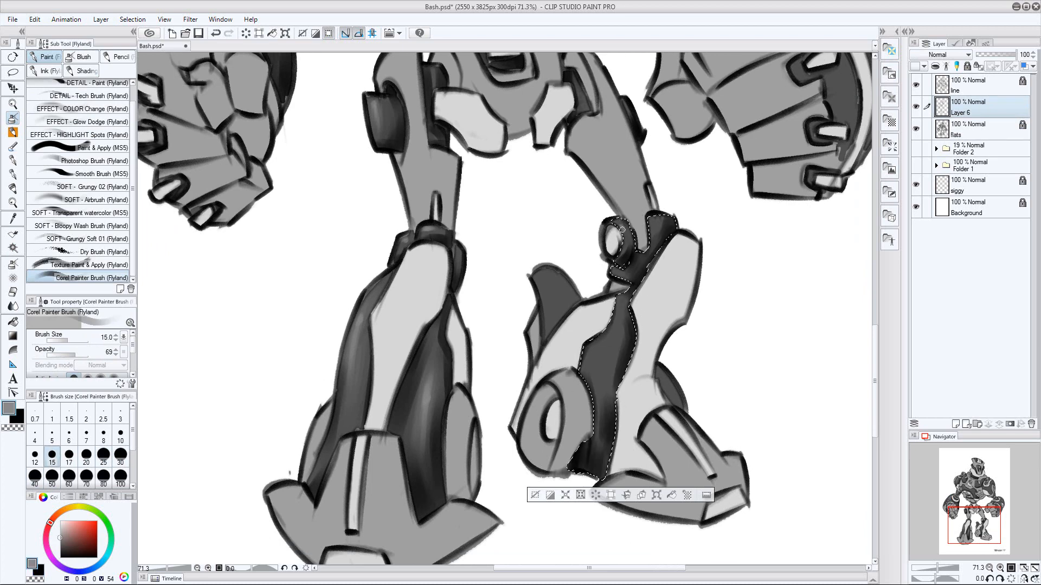
pyautogui.moveTo(654, 219); pyautogui.dragTo(652, 239)
pyautogui.press(']')
pyautogui.press('[')
# Paint a gray highlight along the left leg's dark shin panel and enlarge the brush to size 40
pyautogui.moveTo(622, 296)
pyautogui.mouseDown()
pyautogui.moveTo(586, 347)
pyautogui.moveTo(592, 372)
pyautogui.mouseUp()
pyautogui.press(']')
pyautogui.press(']')
pyautogui.press(']')
pyautogui.press(']')
pyautogui.press(']')
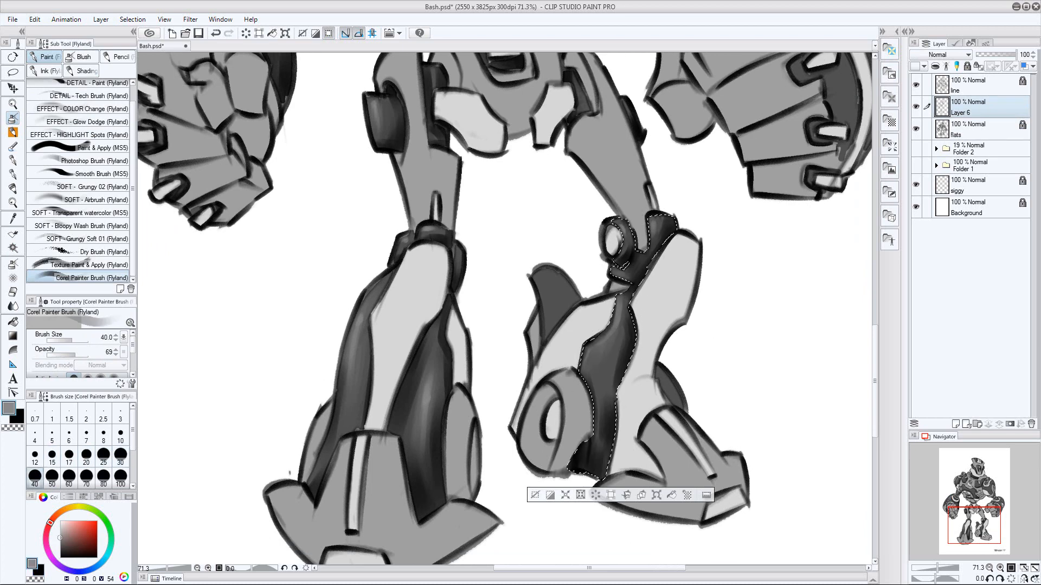
# Select the small dark piece behind the left ankle from the flats layer and shade it in black on Layer 6
pyautogui.click(970, 129)
pyautogui.press('w')
pyautogui.click(671, 385)
pyautogui.click(970, 107)
pyautogui.press('b')
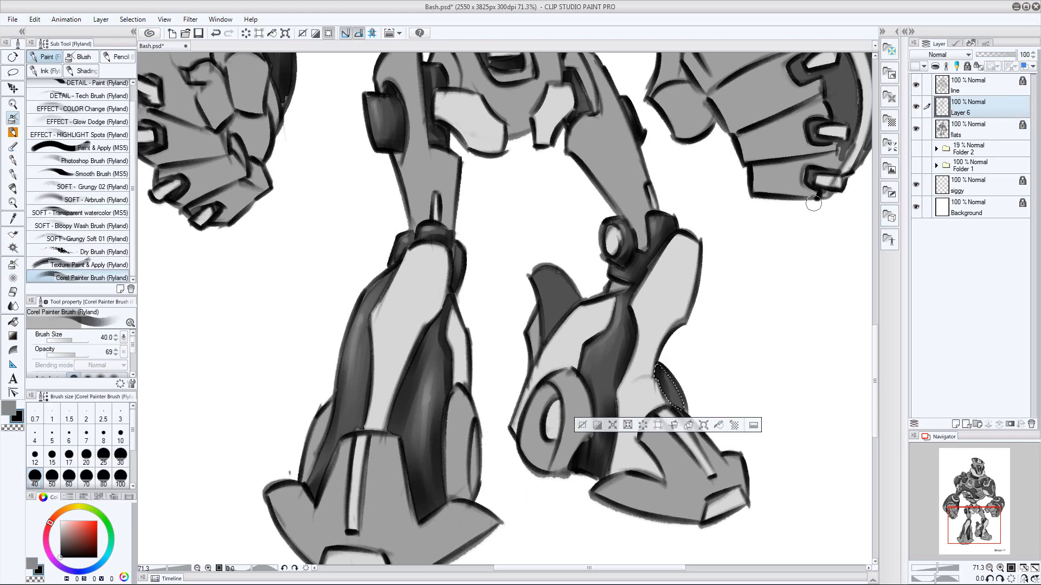
# Select the dark fin on the left leg from the flats layer and shade it in black with a size 70 brush on Layer 6
pyautogui.click(970, 129)
pyautogui.press('w')
pyautogui.click(553, 296)
pyautogui.click(970, 107)
pyautogui.press('b')
pyautogui.press(']')
pyautogui.press(']')
pyautogui.press(']')
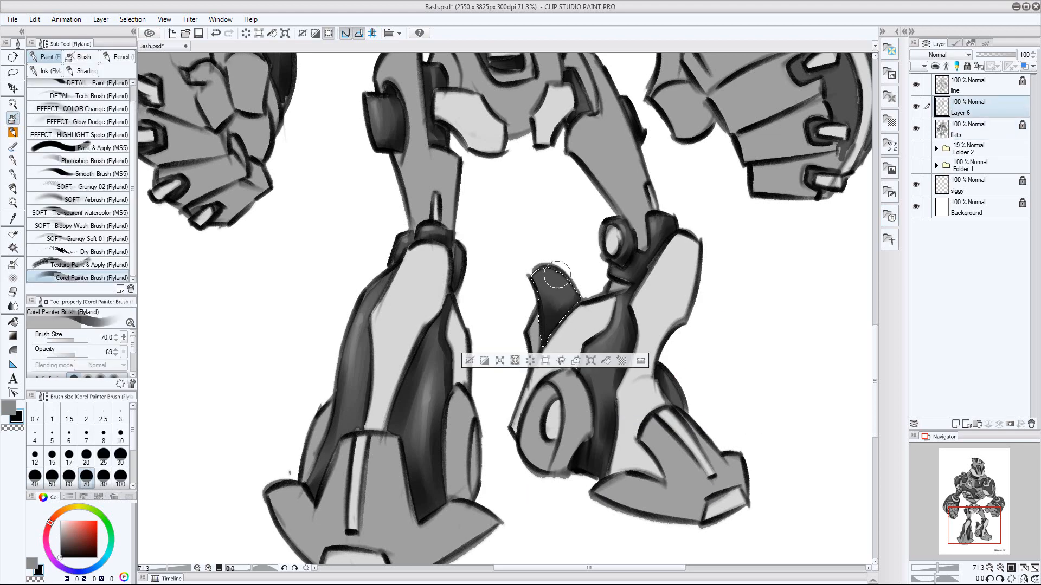
# Paint a gray highlight along the edge of the left leg's fin with a smaller brush, and deselect it
pyautogui.press('[')
pyautogui.press('[')
pyautogui.press('[')
pyautogui.press('[')
pyautogui.press('[')
pyautogui.press('x')
pyautogui.press('[')
pyautogui.press('[')
pyautogui.press('[')
pyautogui.press('[')
pyautogui.press(']')
pyautogui.press(']')
pyautogui.press(']')
pyautogui.press(']')
pyautogui.moveTo(533, 271); pyautogui.dragTo(537, 291)
pyautogui.hotkey('ctrl', 'space')
pyautogui.hotkey('ctrl', 'd')
# Select the dark recesses around the left hand's fingers from the flats layer and shade them in black with a size 40 brush on Layer 6
pyautogui.moveTo(695, 323)
pyautogui.mouseDown()
pyautogui.moveTo(702, 296)
pyautogui.moveTo(695, 368)
pyautogui.mouseUp()
pyautogui.click(970, 132)
pyautogui.moveTo(626, 443); pyautogui.dragTo(672, 436)
pyautogui.press('w')
pyautogui.click(645, 342)
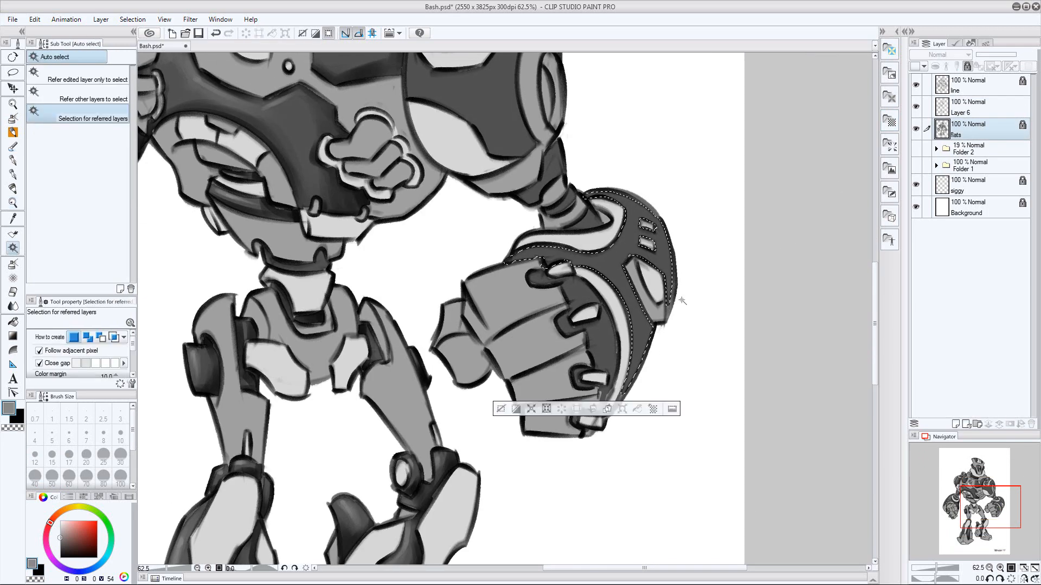
pyautogui.click(601, 336)
pyautogui.hotkey('ctrl', 'd')
pyautogui.click(576, 421)
pyautogui.keyDown('shift'); pyautogui.click(602, 339); pyautogui.keyUp('shift')
pyautogui.click(970, 110)
pyautogui.press('b')
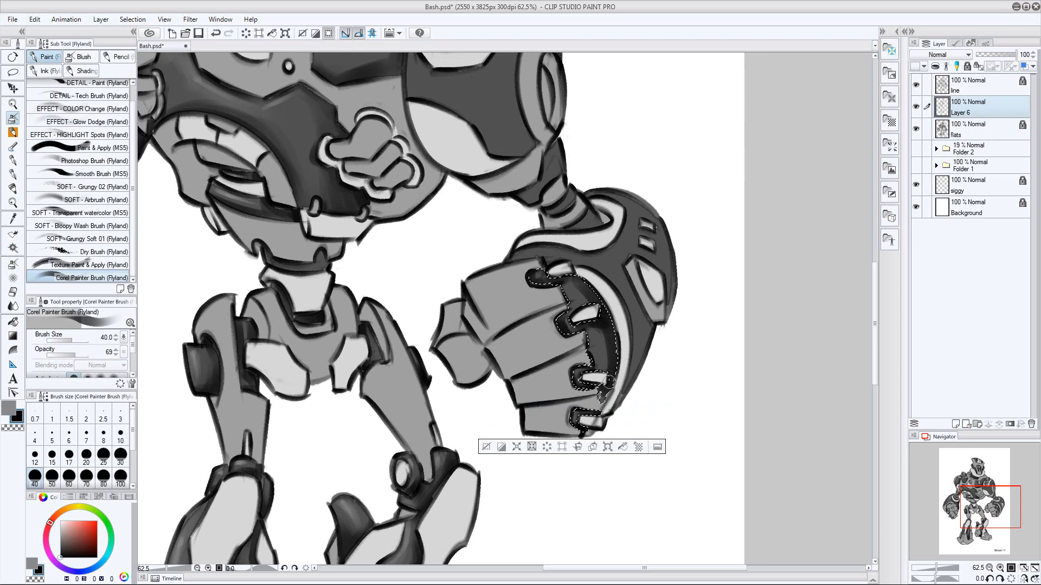
# Select the left forearm's dark armor from the flats layer and shade its outer edge in black with a size 70 brush on Layer 6
pyautogui.click(971, 131)
pyautogui.press('w')
pyautogui.click(635, 287)
pyautogui.click(970, 110)
pyautogui.press('b')
pyautogui.press(']')
pyautogui.press(']')
pyautogui.press(']')
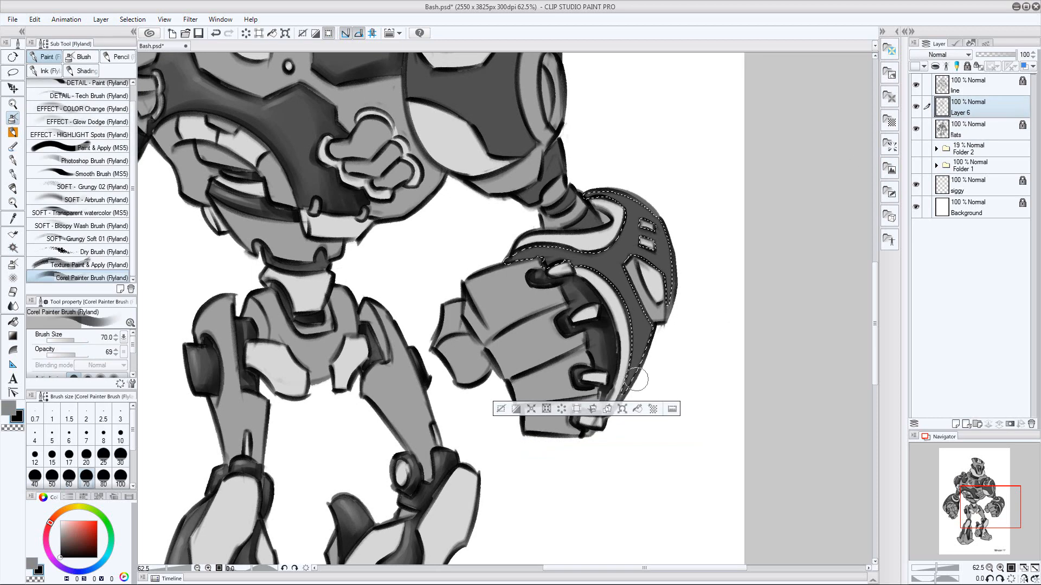
pyautogui.moveTo(637, 379)
pyautogui.mouseDown()
pyautogui.moveTo(673, 233)
pyautogui.moveTo(679, 247)
pyautogui.mouseUp()
# Deepen the black shading on the left forearm armor around its vents and light trim with size 20 and 40 brushes
pyautogui.press('[')
pyautogui.press('[')
pyautogui.press('[')
pyautogui.press('[')
pyautogui.press('[')
pyautogui.press('[')
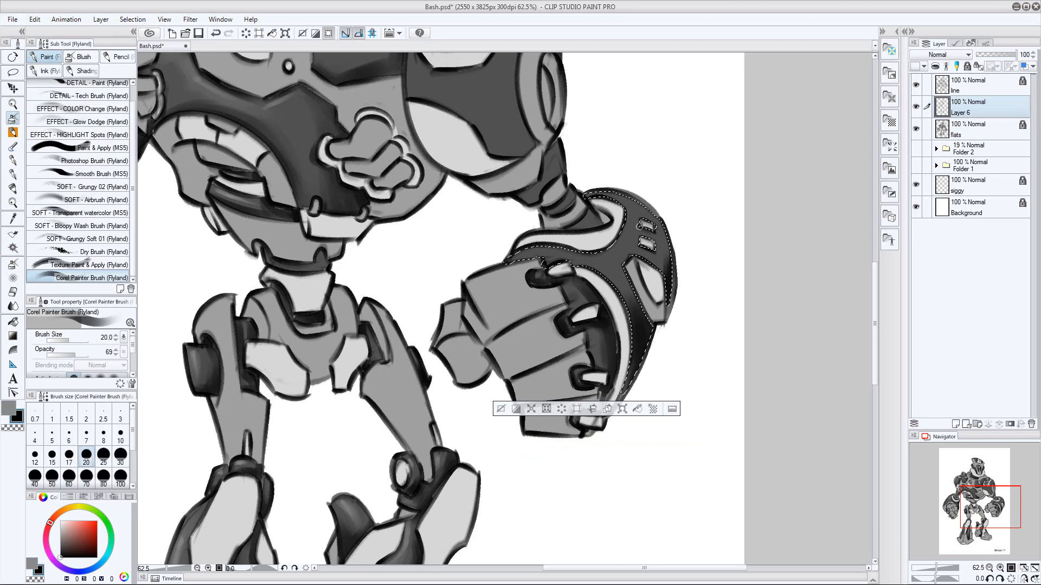
pyautogui.press(']')
pyautogui.press(']')
pyautogui.press(']')
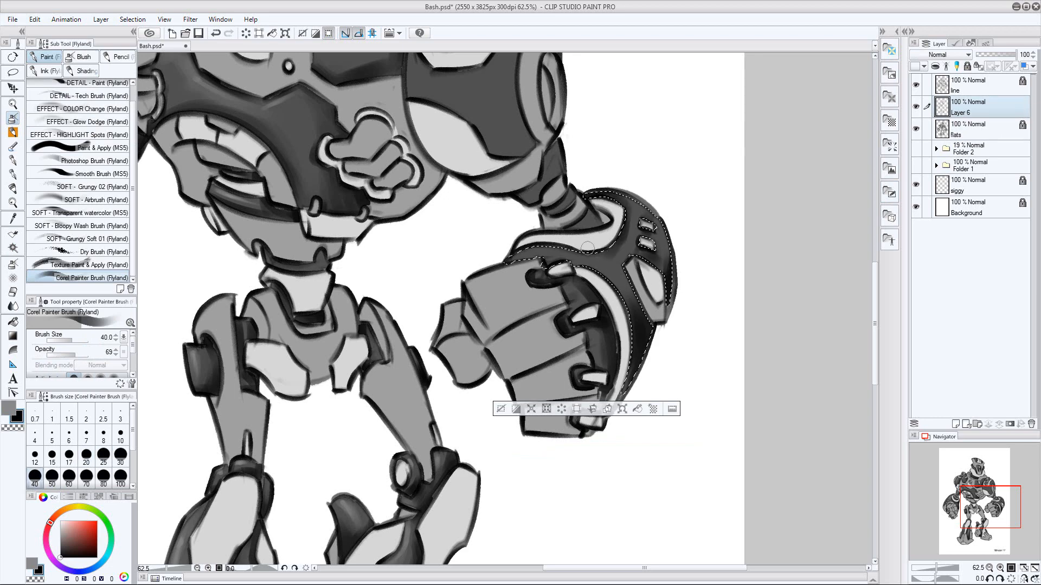
# Paint fine gray highlights on the left forearm armor with a size 12 brush, and deselect it
pyautogui.press('[')
pyautogui.press('[')
pyautogui.press('[')
pyautogui.press('[')
pyautogui.press('[')
pyautogui.press('[')
pyautogui.press('x')
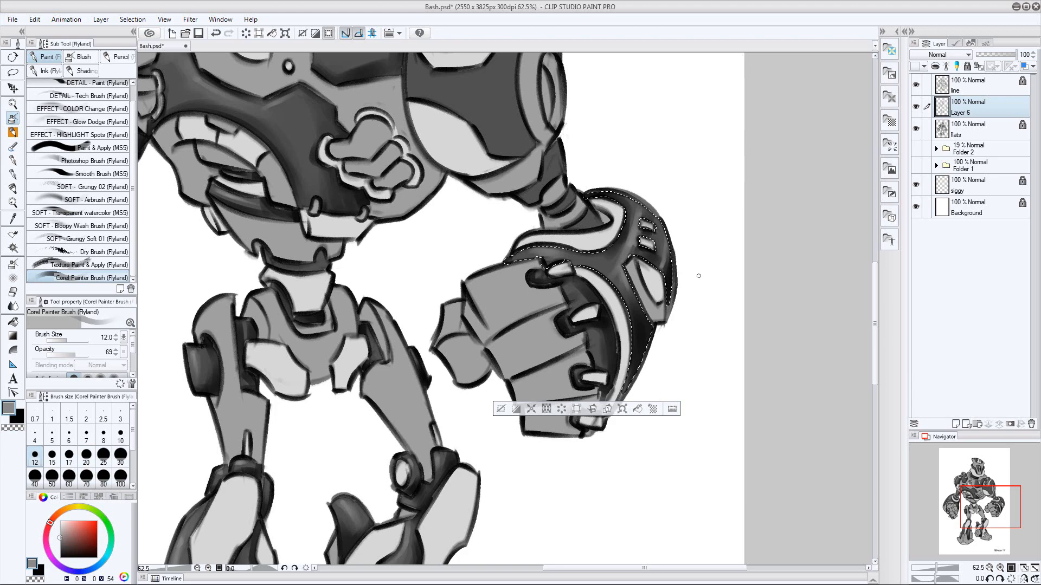
pyautogui.hotkey('ctrl', 'd')
# Select the dark left elbow joint segments from the flats layer and shade them in black with a size 30 brush on Layer 6
pyautogui.moveTo(713, 316); pyautogui.dragTo(720, 272)
pyautogui.click(967, 134)
pyautogui.moveTo(717, 233); pyautogui.dragTo(759, 233)
pyautogui.press('w')
pyautogui.click(568, 335)
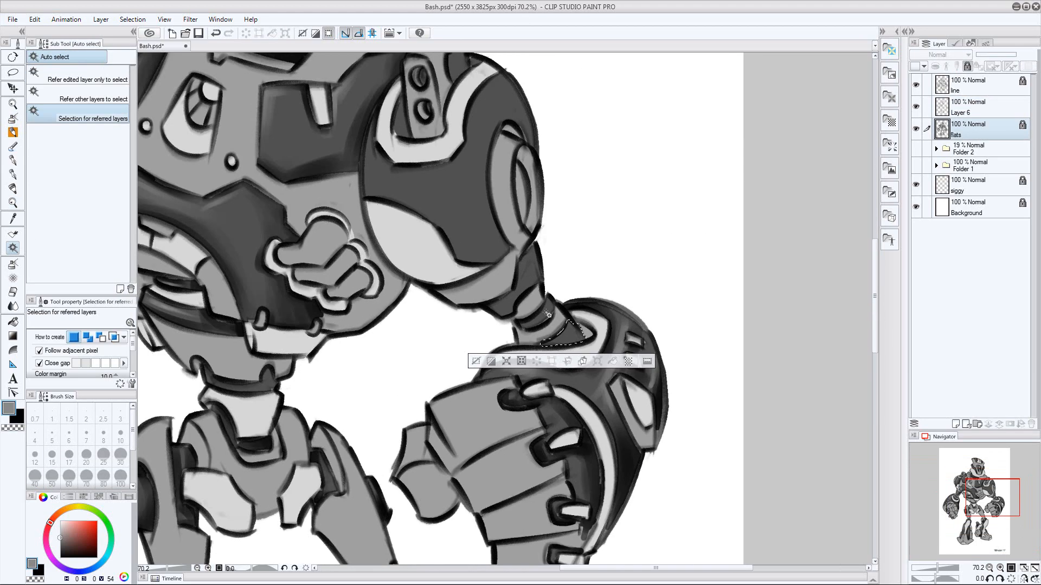
pyautogui.keyDown('shift'); pyautogui.click(529, 274); pyautogui.keyUp('shift')
pyautogui.click(970, 108)
pyautogui.click(13, 118)
pyautogui.press(']')
pyautogui.press(']')
pyautogui.press(']')
pyautogui.press(']')
pyautogui.press(']')
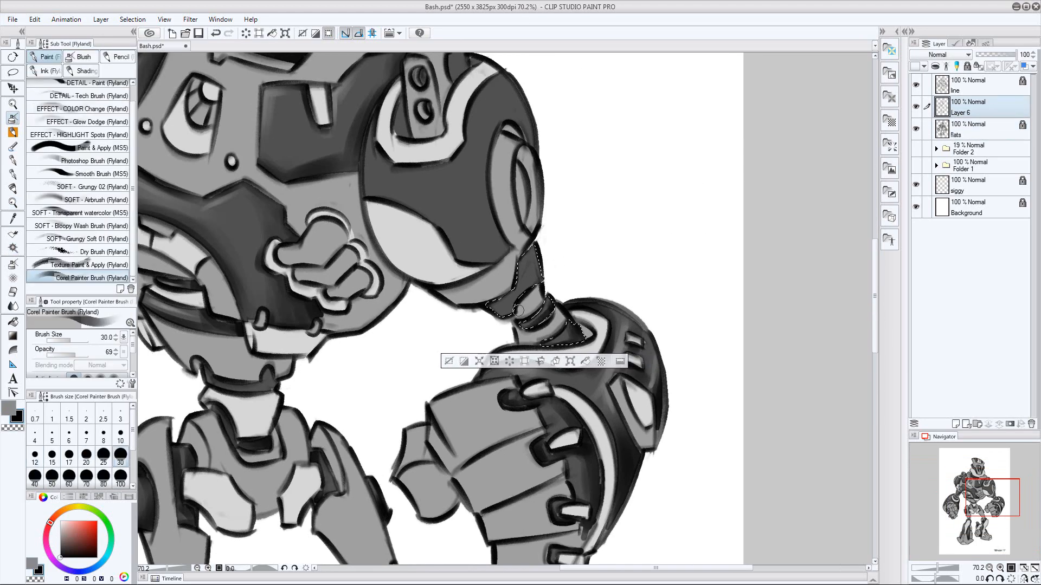
# Paint fine gray highlights on the left elbow joint segments with a size 17 brush
pyautogui.press('[')
pyautogui.press('[')
pyautogui.press('[')
pyautogui.keyDown('alt'); pyautogui.click(552, 341); pyautogui.keyUp('alt')
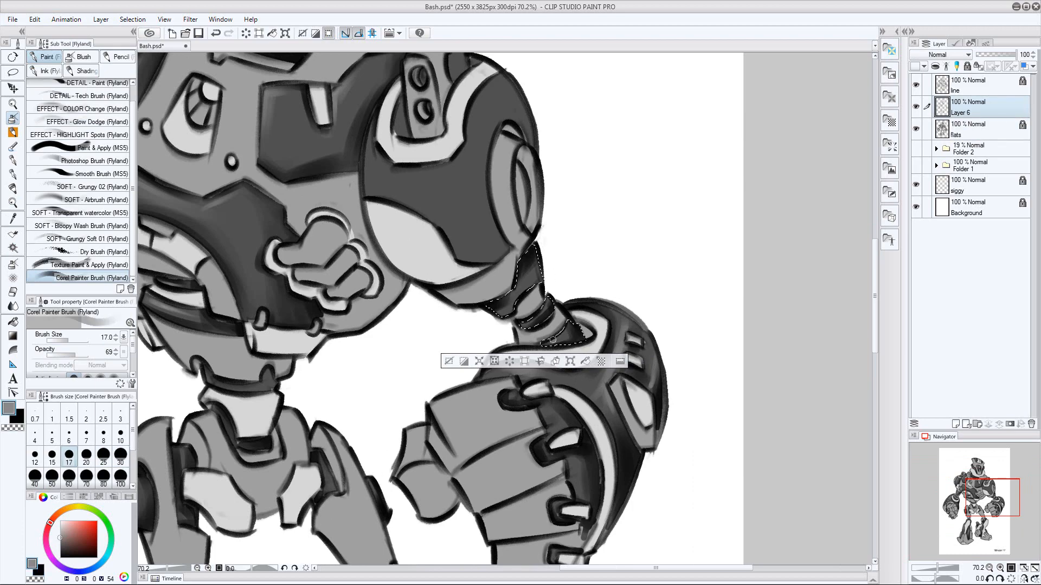
pyautogui.press('[')
pyautogui.press(']')
pyautogui.press(']')
# Select the left shoulder's dark armor from the flats layer and shade its edges in black with a size 100 brush on Layer 6
pyautogui.moveTo(606, 233); pyautogui.dragTo(739, 363)
pyautogui.click(967, 130)
pyautogui.press('w')
pyautogui.click(613, 265)
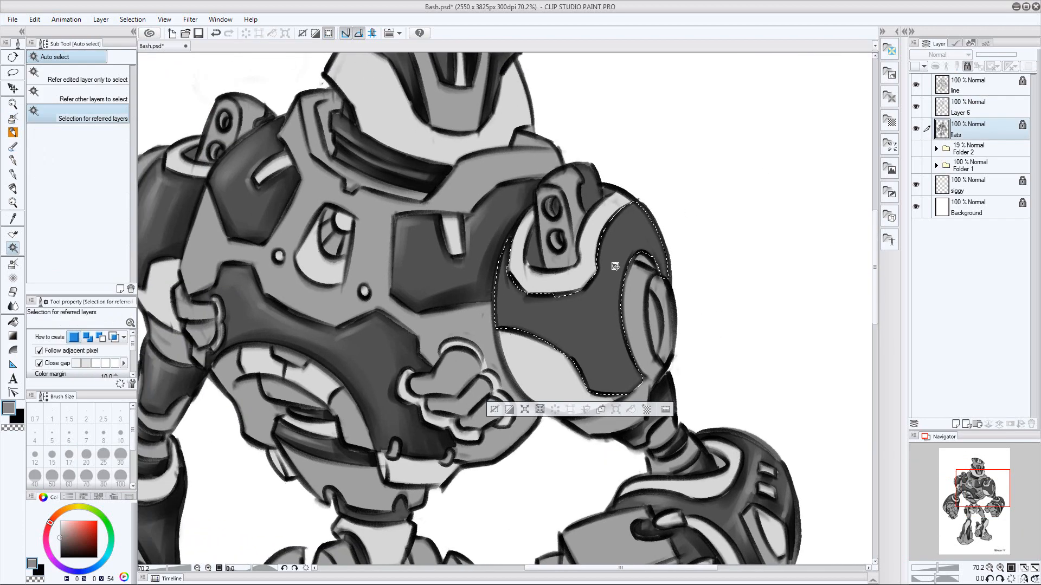
pyautogui.click(970, 109)
pyautogui.click(13, 118)
pyautogui.press('x')
pyautogui.press(']')
pyautogui.press(']')
pyautogui.press(']')
pyautogui.press(']')
pyautogui.press(']')
pyautogui.press(']')
pyautogui.press(']')
pyautogui.press(']')
pyautogui.moveTo(671, 277)
pyautogui.mouseDown()
pyautogui.moveTo(653, 227)
pyautogui.moveTo(625, 202)
pyautogui.mouseUp()
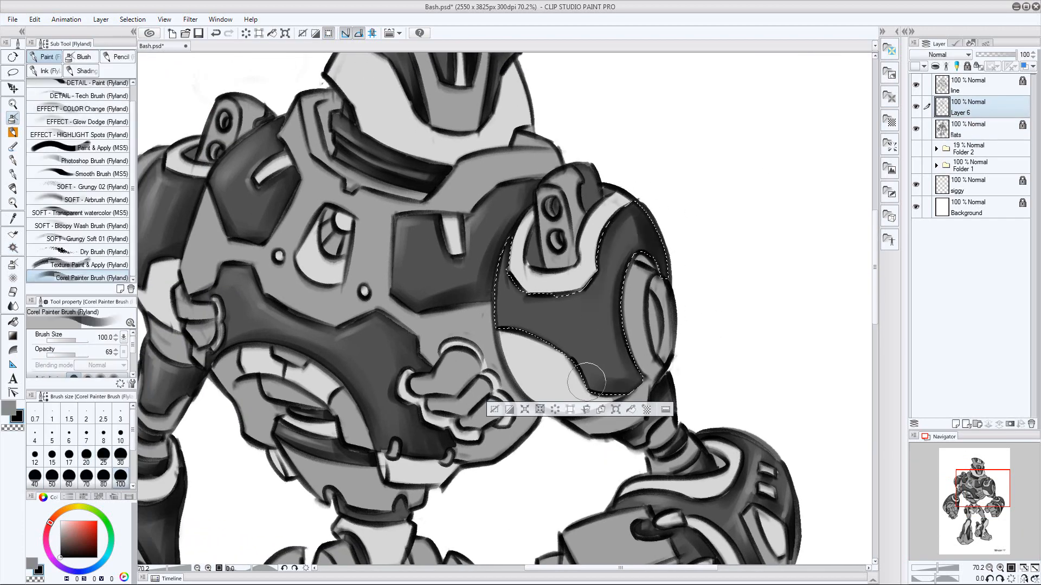
pyautogui.moveTo(588, 379); pyautogui.dragTo(650, 391)
# Paint gray highlights across the left shoulder's dark armor with size 25, 17 and 60 brushes, and deselect it
pyautogui.press('[')
pyautogui.press('[')
pyautogui.press('[')
pyautogui.press('[')
pyautogui.press('[')
pyautogui.press('[')
pyautogui.press('[')
pyautogui.press('[')
pyautogui.press('x')
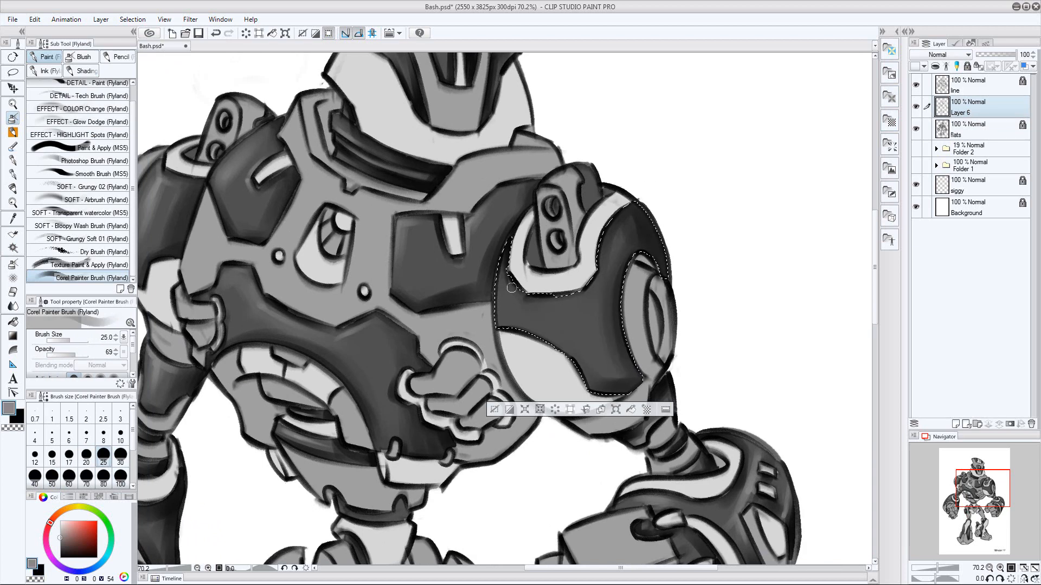
pyautogui.press('[')
pyautogui.press('[')
pyautogui.press('[')
pyautogui.press(']')
pyautogui.press(']')
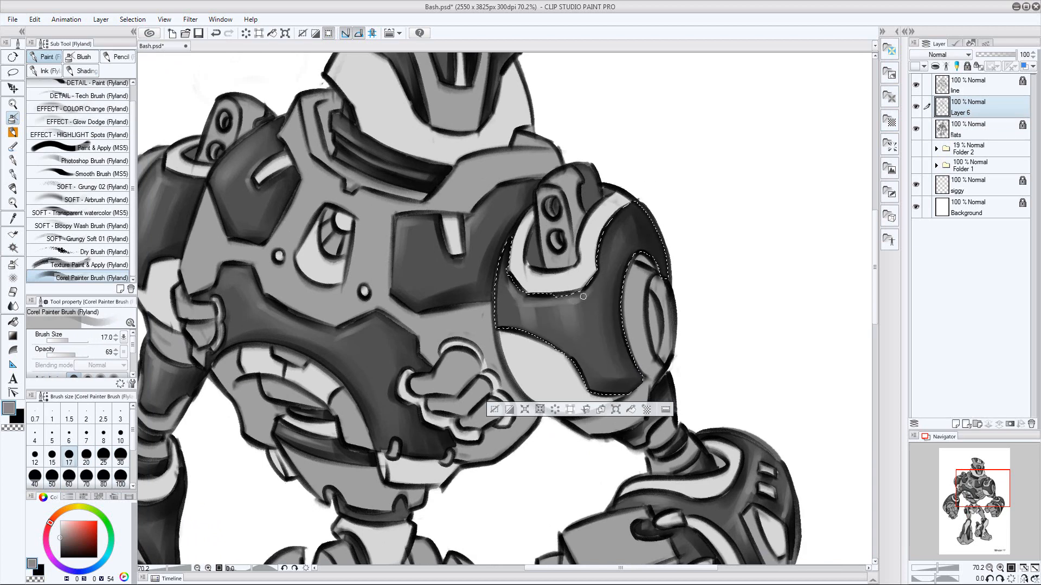
pyautogui.press(']')
pyautogui.press(']')
pyautogui.press(']')
pyautogui.press(']')
pyautogui.press(']')
pyautogui.press(']')
pyautogui.hotkey('ctrl', 'd')
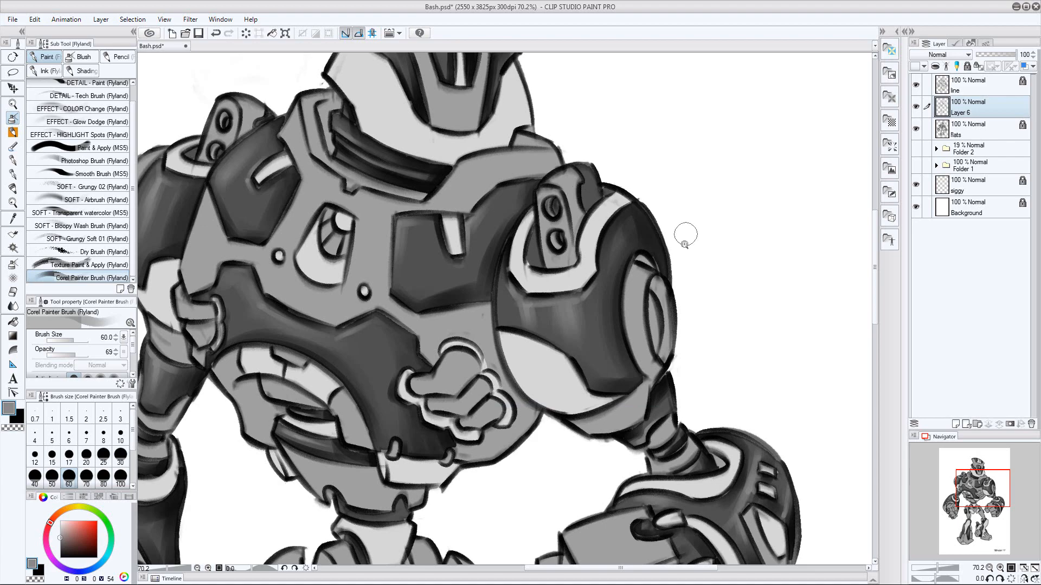
# Rename Layer 6 to "tones", make the flats layer active, and save the file
pyautogui.hotkey('ctrl', 'space')
pyautogui.moveTo(694, 236); pyautogui.dragTo(678, 290)
pyautogui.moveTo(678, 292)
pyautogui.mouseDown()
pyautogui.moveTo(661, 304)
pyautogui.moveTo(675, 233)
pyautogui.mouseUp()
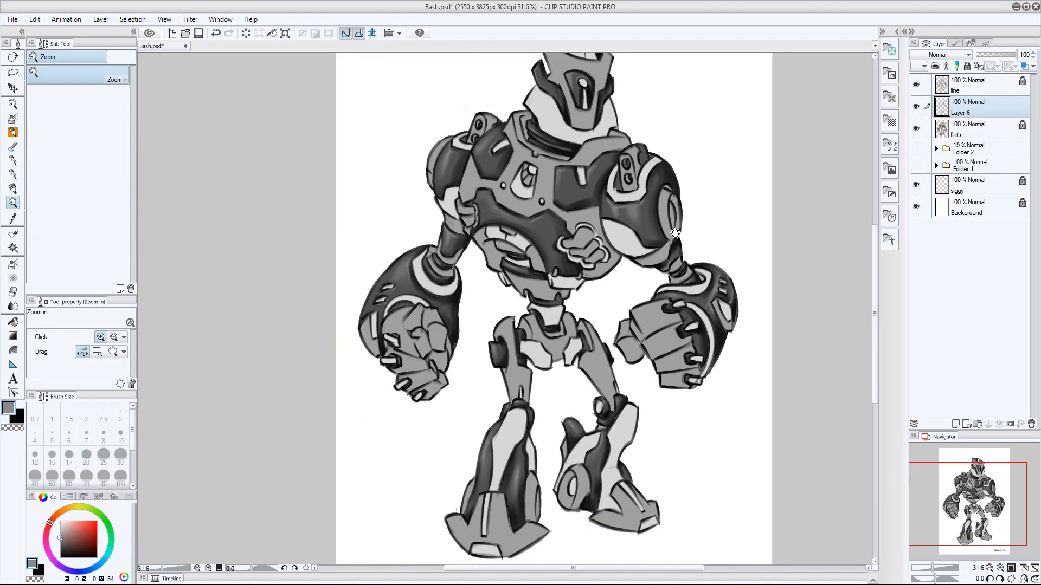
pyautogui.doubleClick(962, 114)
pyautogui.write('tones')
pyautogui.press('Return')
pyautogui.click(965, 131)
pyautogui.hotkey('ctrl', 's')
pyautogui.moveTo(654, 166); pyautogui.dragTo(591, 231)
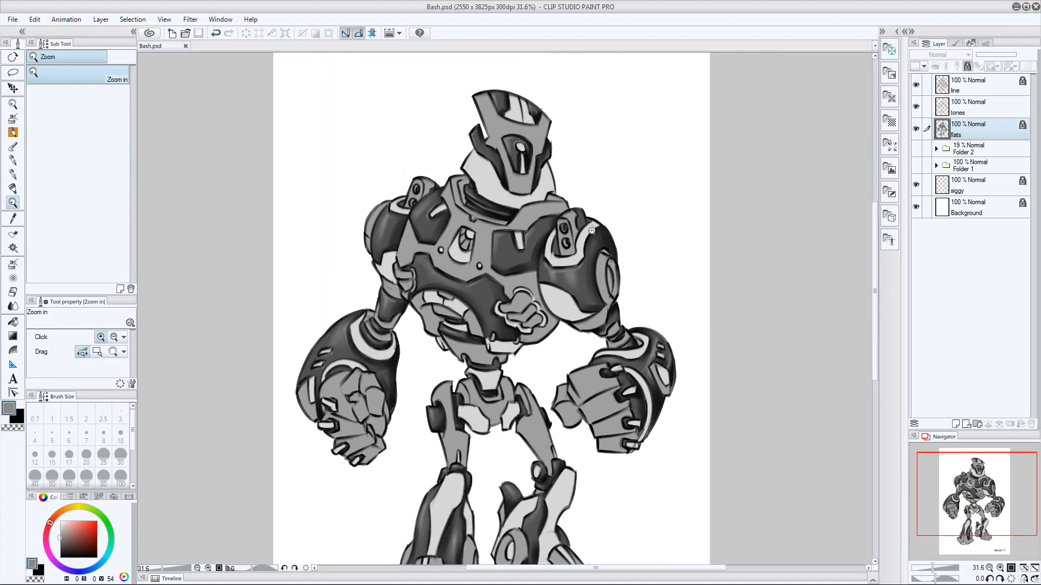
# Set the two painting colors to a dark gray of value 33 and a light gray of value 83 for the tones layer
pyautogui.click(13, 120)
pyautogui.keyDown('alt'); pyautogui.click(535, 214); pyautogui.keyUp('alt')
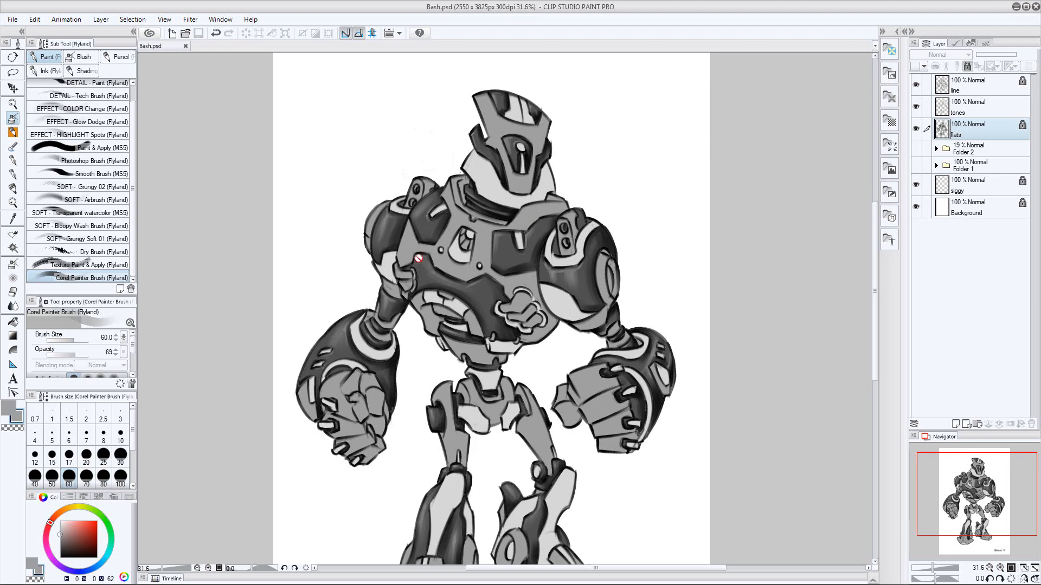
pyautogui.click(968, 107)
pyautogui.click(60, 547)
pyautogui.click(9, 408)
pyautogui.click(60, 527)
pyautogui.hotkey('ctrl', 'z')
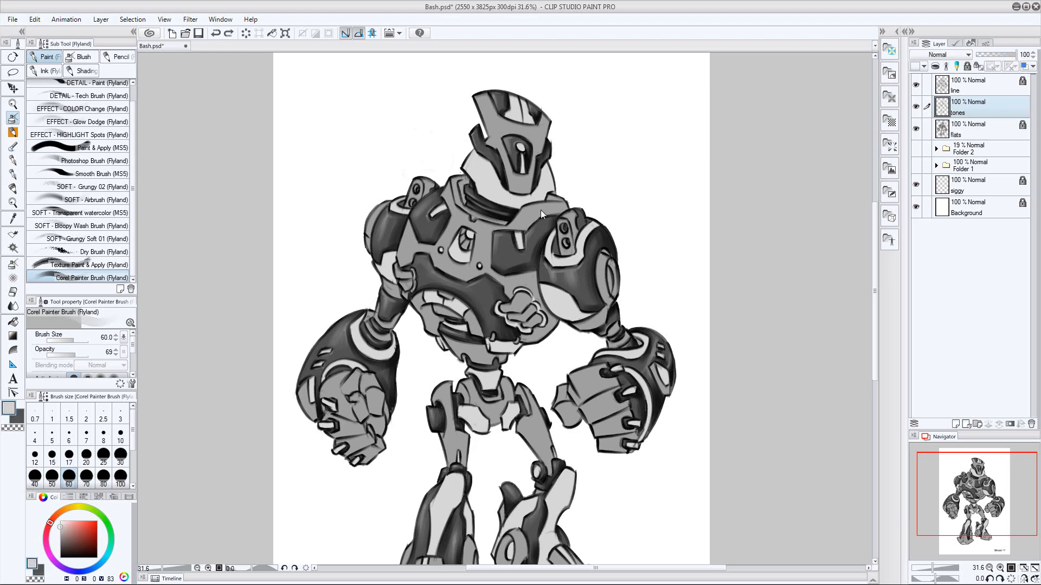
pyautogui.press('x')
# Select the head's mid-gray faceplate from the flats layer and shade its edges in dark gray with a size 50 brush on the tones layer
pyautogui.click(980, 128)
pyautogui.moveTo(483, 252); pyautogui.dragTo(499, 204)
pyautogui.moveTo(542, 114); pyautogui.dragTo(456, 374)
pyautogui.click(12, 248)
pyautogui.click(460, 244)
pyautogui.click(968, 107)
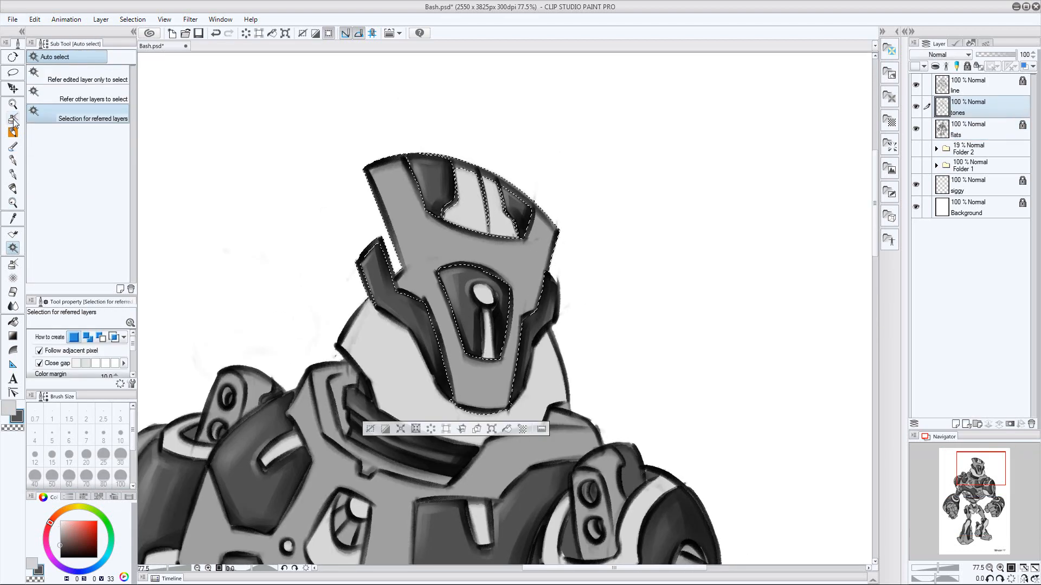
pyautogui.click(13, 118)
pyautogui.moveTo(450, 209)
pyautogui.mouseDown()
pyautogui.moveTo(412, 172)
pyautogui.moveTo(481, 236)
pyautogui.mouseUp()
pyautogui.moveTo(407, 285); pyautogui.dragTo(464, 404)
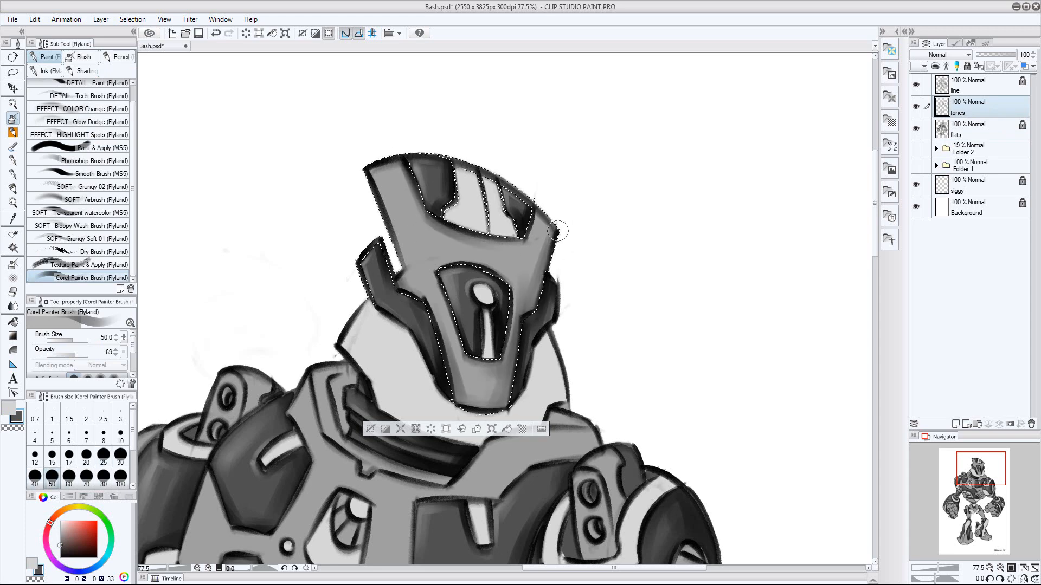
# Paint light gray highlights on the faceplate below the crest and along its long side edge
pyautogui.press('x')
pyautogui.press('[')
pyautogui.press('[')
pyautogui.press('[')
pyautogui.press('[')
pyautogui.press('[')
pyautogui.moveTo(426, 232); pyautogui.dragTo(444, 239)
pyautogui.press(']')
pyautogui.press(']')
pyautogui.press(']')
pyautogui.press(']')
# Add light gray highlights on the faceplate's lower part beneath the eye with a size 25 brush, and deselect it
pyautogui.press('[')
pyautogui.press('[')
pyautogui.press('[')
pyautogui.press('[')
pyautogui.moveTo(396, 167)
pyautogui.mouseDown()
pyautogui.moveTo(424, 266)
pyautogui.moveTo(455, 244)
pyautogui.mouseUp()
pyautogui.press(']')
pyautogui.press(']')
pyautogui.press(']')
pyautogui.press(']')
pyautogui.press(']')
pyautogui.press(']')
pyautogui.press('[')
pyautogui.press('[')
pyautogui.press('[')
pyautogui.press('[')
pyautogui.press('[')
pyautogui.press('[')
pyautogui.press('[')
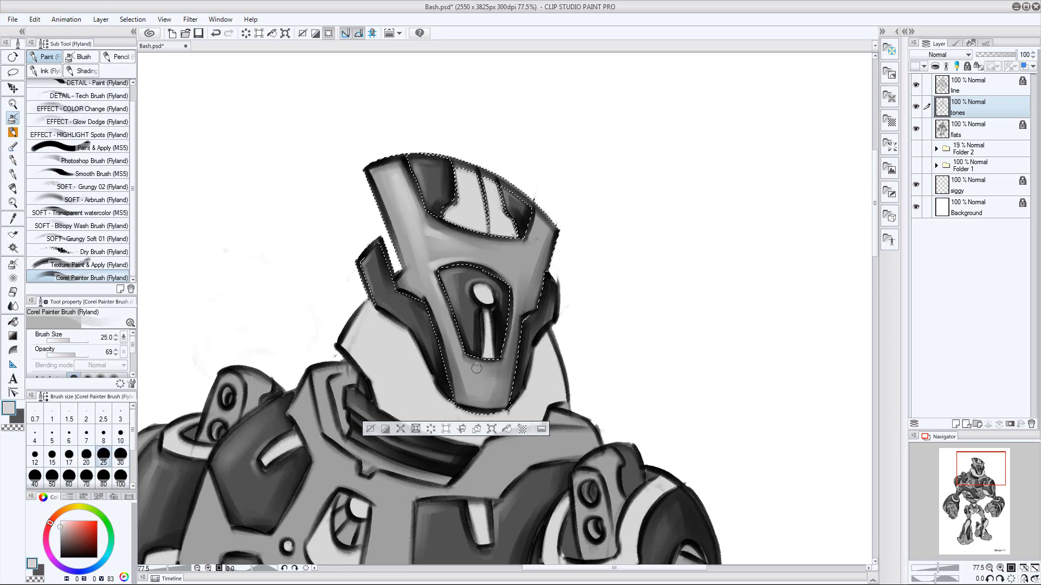
pyautogui.moveTo(466, 366); pyautogui.dragTo(475, 367)
pyautogui.press(']')
pyautogui.press(']')
pyautogui.press(']')
pyautogui.moveTo(662, 396); pyautogui.dragTo(702, 262)
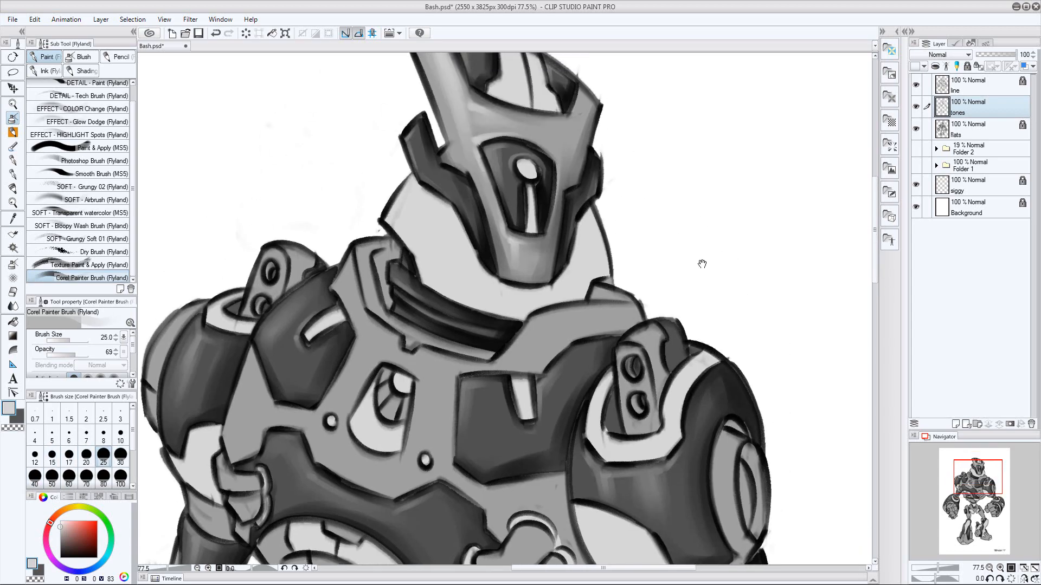
# Select the mid-gray body armor from the flats layer and shade the left end of the collar in dark gray with a size 40 brush on tones
pyautogui.hotkey('alt', '[')
pyautogui.press('w')
pyautogui.click(974, 88)
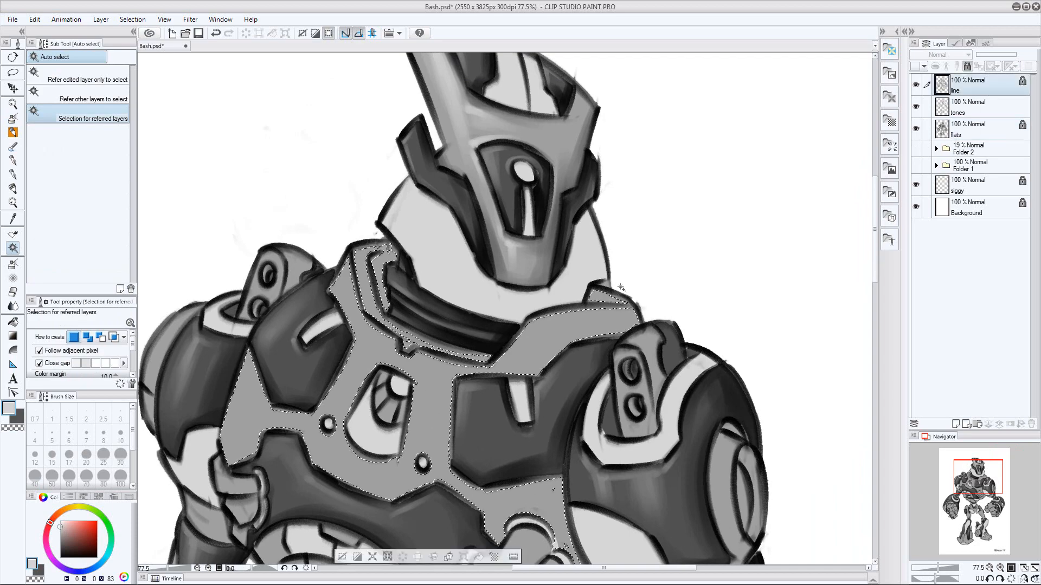
pyautogui.hotkey('ctrl', 'd')
pyautogui.click(974, 131)
pyautogui.click(542, 423)
pyautogui.click(974, 108)
pyautogui.press('b')
pyautogui.press('x')
pyautogui.press(']')
pyautogui.press(']')
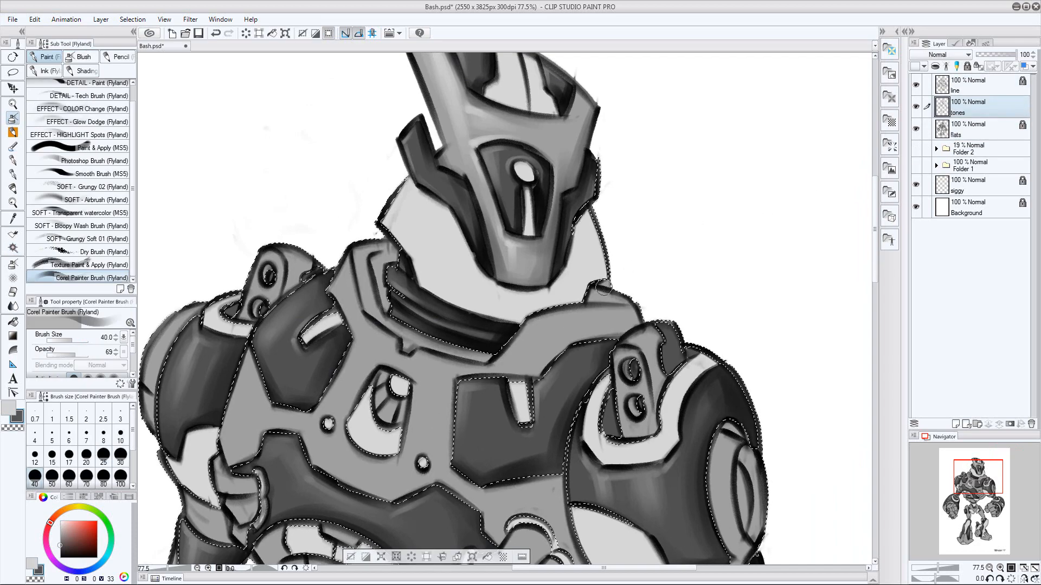
# Shade the collar's inner edge in dark gray with a size 17 brush and the torso beside the left shoulder with a size 70 brush
pyautogui.press('[')
pyautogui.press('[')
pyautogui.press('[')
pyautogui.press('[')
pyautogui.moveTo(381, 256); pyautogui.dragTo(386, 308)
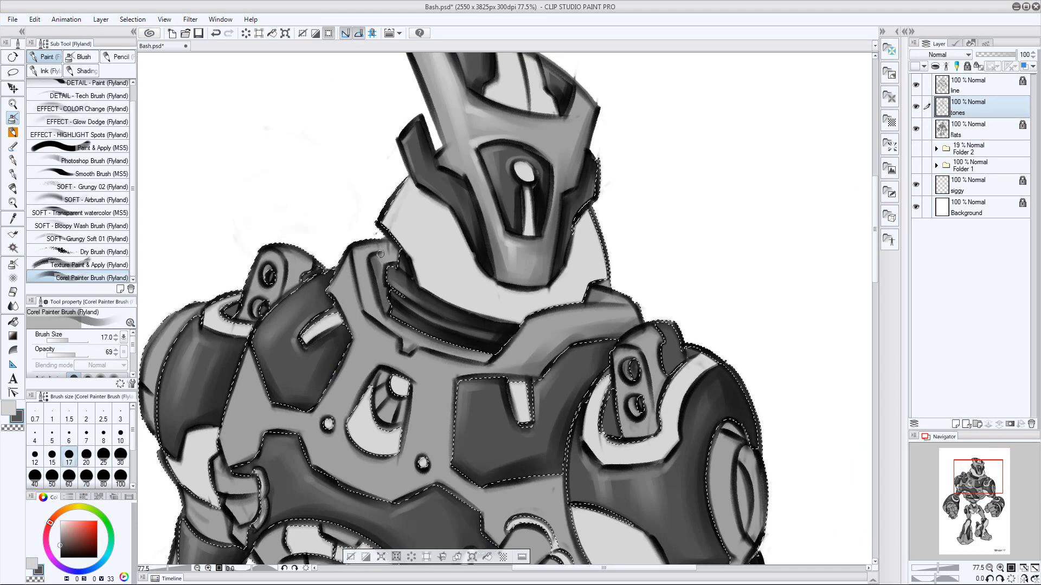
pyautogui.press(']')
pyautogui.press(']')
pyautogui.press(']')
pyautogui.press(']')
pyautogui.press(']')
pyautogui.moveTo(618, 481)
pyautogui.mouseDown()
pyautogui.moveTo(585, 323)
pyautogui.moveTo(596, 423)
pyautogui.moveTo(477, 283)
pyautogui.mouseUp()
pyautogui.press(']')
pyautogui.press(']')
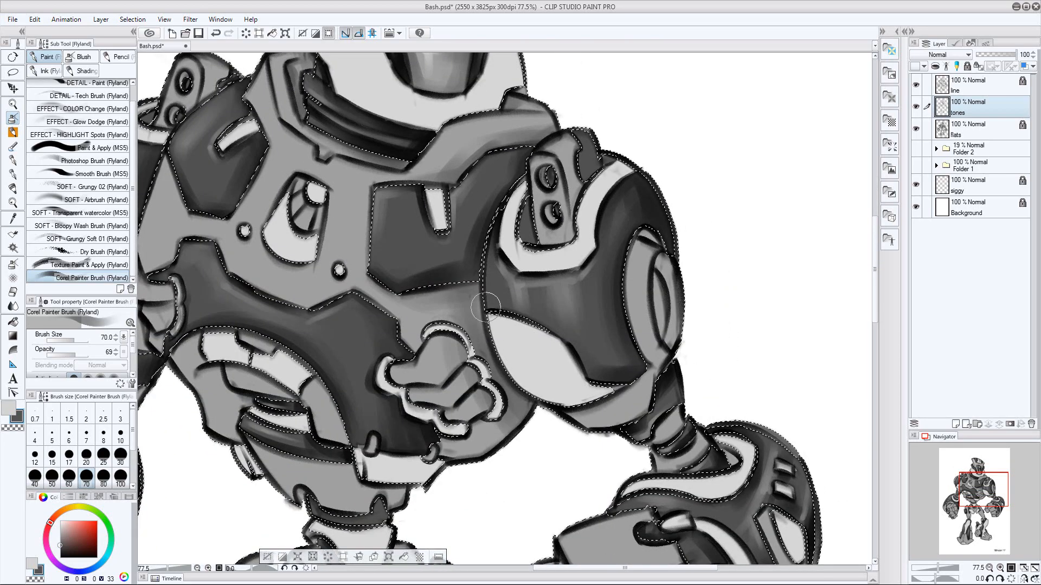
# Touch up the torso with a size 30 soft eraser and shade around its fist emblem and chest plating in dark gray with a size 30 brush
pyautogui.press('e')
pyautogui.press('[')
pyautogui.moveTo(460, 326); pyautogui.dragTo(501, 386)
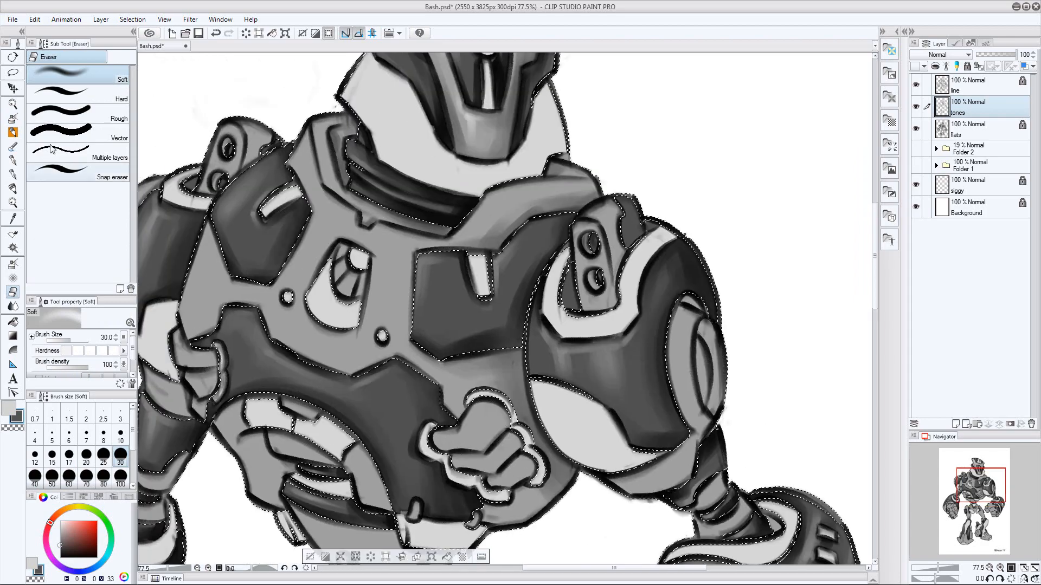
pyautogui.press('b')
pyautogui.press('[')
pyautogui.press('[')
pyautogui.press('[')
pyautogui.press('[')
pyautogui.moveTo(460, 321)
pyautogui.mouseDown()
pyautogui.moveTo(514, 378)
pyautogui.moveTo(527, 243)
pyautogui.mouseUp()
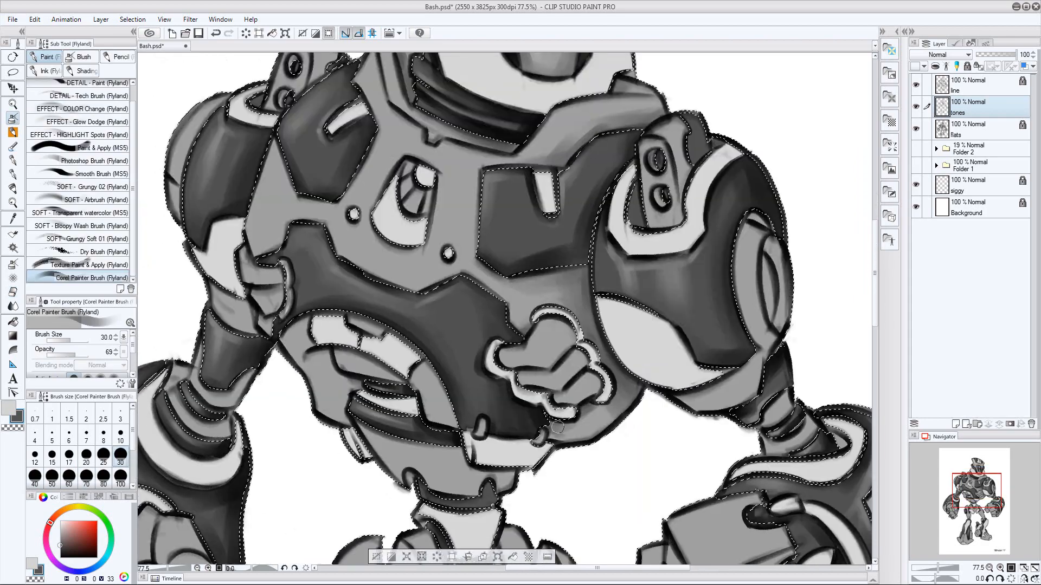
pyautogui.moveTo(585, 380)
pyautogui.mouseDown()
pyautogui.moveTo(568, 332)
pyautogui.moveTo(504, 341)
pyautogui.moveTo(571, 395)
pyautogui.mouseUp()
pyautogui.moveTo(464, 233); pyautogui.dragTo(511, 288)
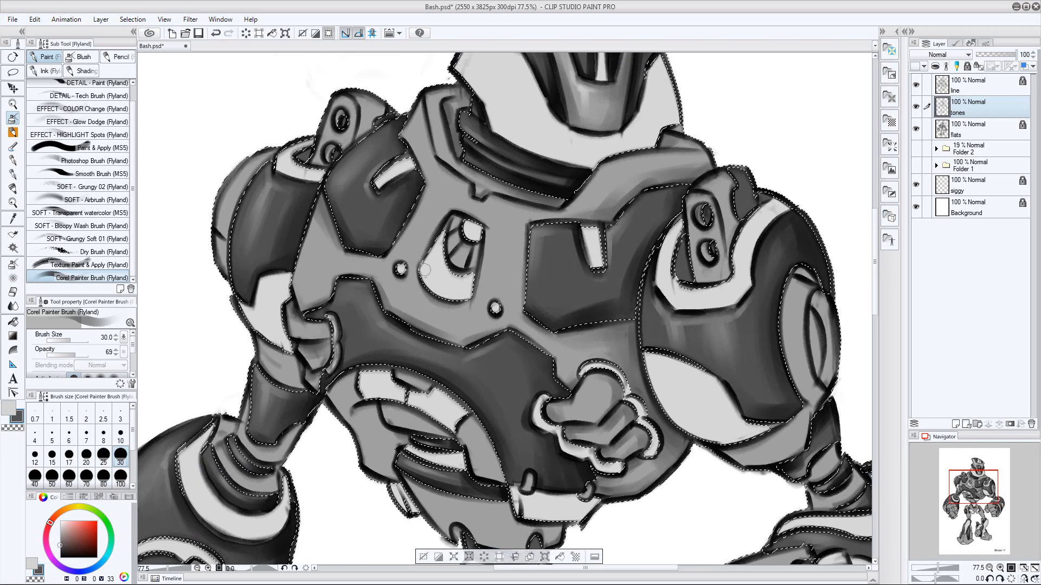
pyautogui.moveTo(514, 197); pyautogui.dragTo(518, 208)
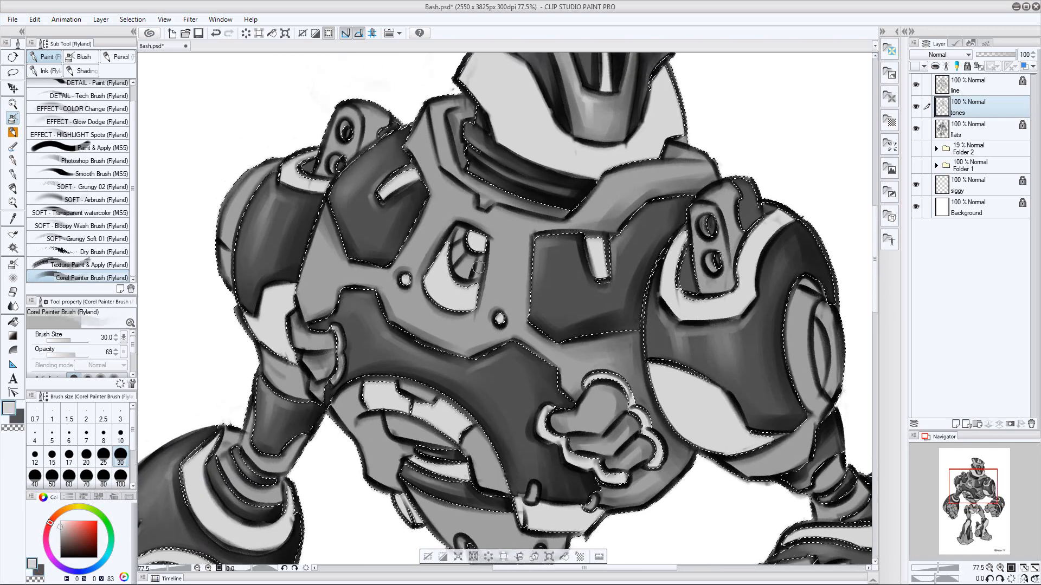
# Paint light gray highlights along the edges of the chest plating and collar with size 15, 50 and 25 brushes
pyautogui.press('x')
pyautogui.press('[')
pyautogui.press('[')
pyautogui.press('[')
pyautogui.press('[')
pyautogui.moveTo(409, 292); pyautogui.dragTo(403, 292)
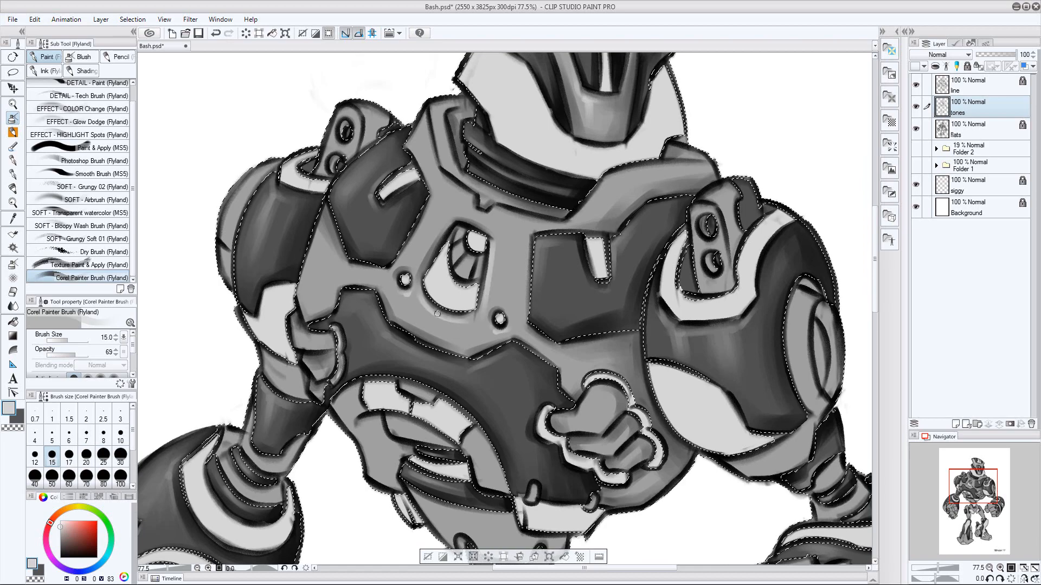
pyautogui.press(']')
pyautogui.press(']')
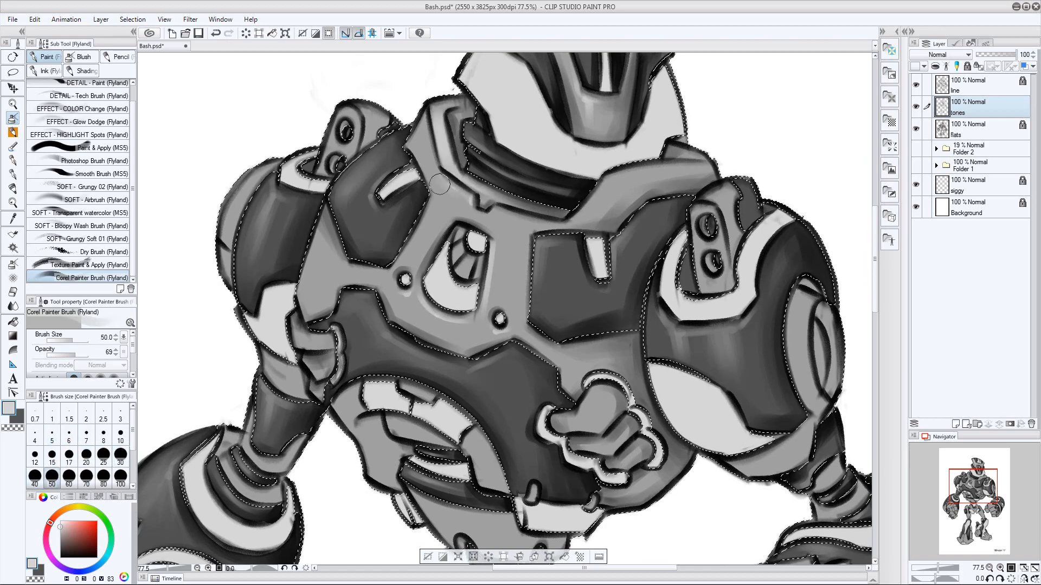
pyautogui.press('[')
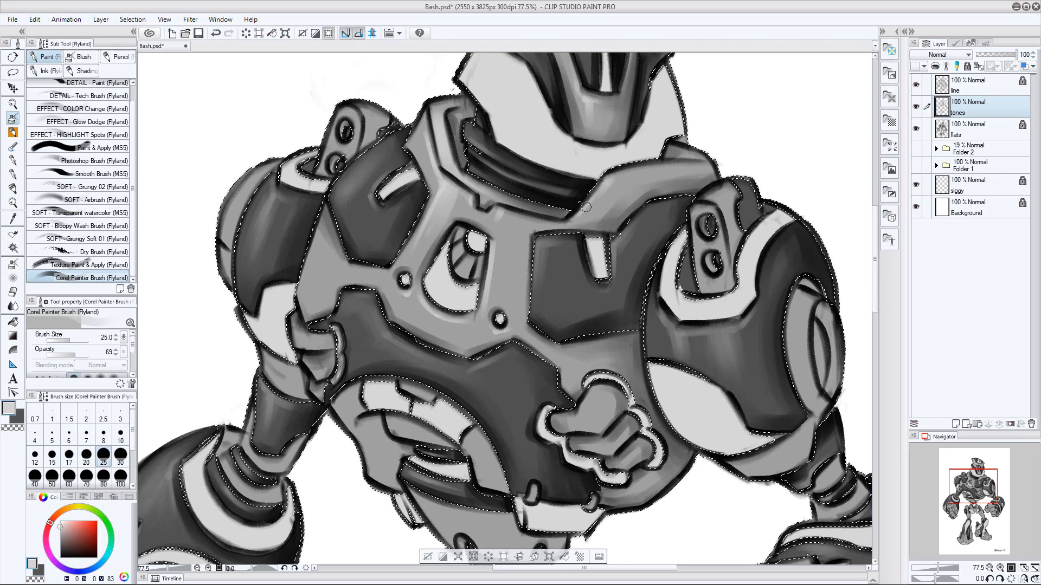
# Highlight the fist emblem's thumb and fingers in light gray, using a size 17 brush for the fine edges
pyautogui.press(']')
pyautogui.press(']')
pyautogui.moveTo(602, 392); pyautogui.dragTo(587, 422)
pyautogui.press('[')
pyautogui.press('[')
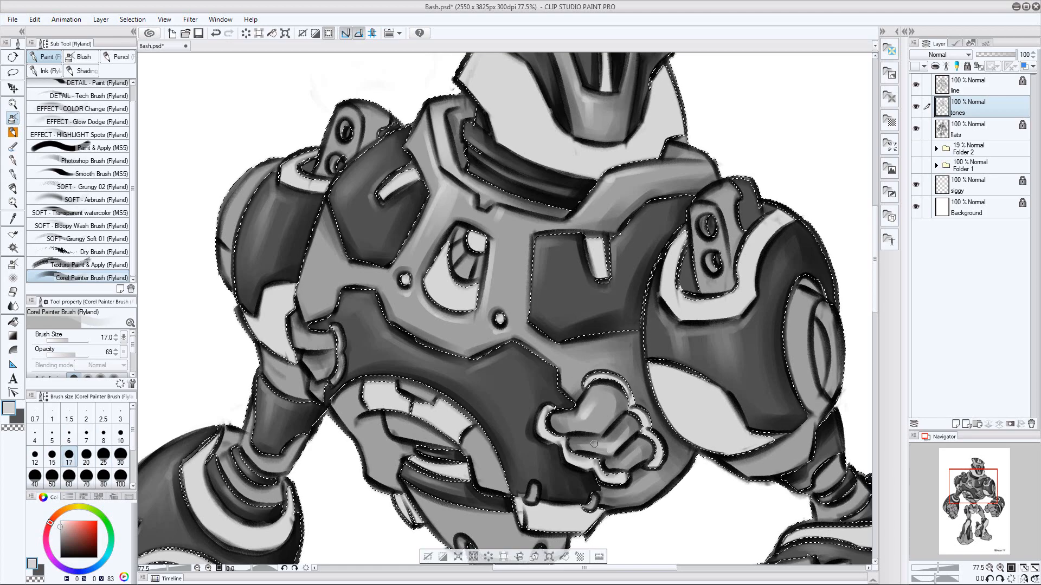
pyautogui.press(']')
pyautogui.press(']')
pyautogui.press(']')
pyautogui.press(']')
pyautogui.press('[')
pyautogui.press('[')
pyautogui.press('[')
# Add light gray highlights to the mid-gray part beside the right arm and to the chest plating's right edge
pyautogui.moveTo(310, 339); pyautogui.dragTo(329, 343)
pyautogui.press(']')
pyautogui.press(']')
pyautogui.press(']')
pyautogui.press(']')
pyautogui.moveTo(318, 302); pyautogui.dragTo(328, 249)
pyautogui.press('[')
pyautogui.press('[')
pyautogui.press('[')
pyautogui.press('[')
pyautogui.press('[')
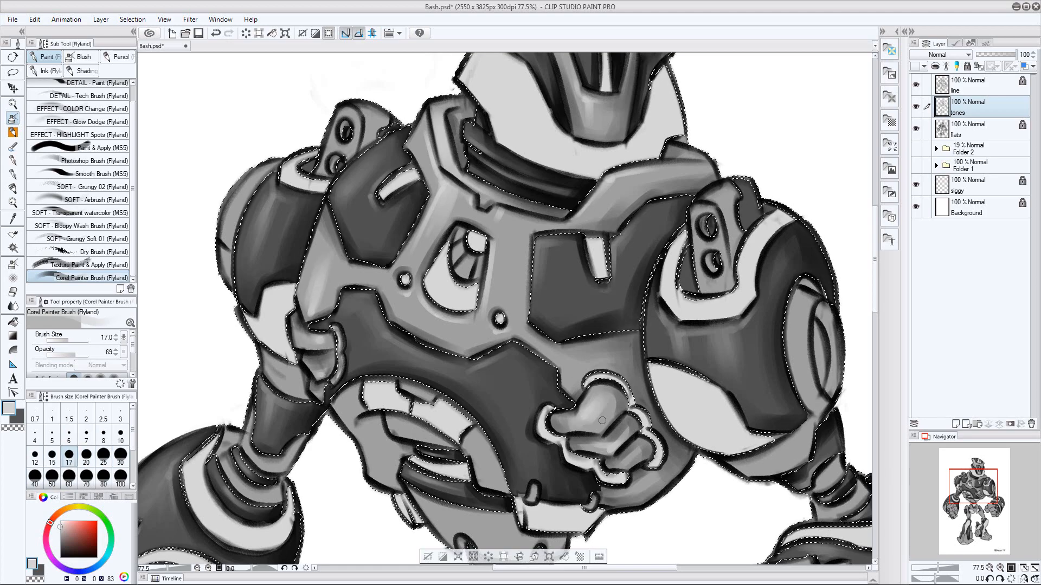
# Save the file and deselect the mid-gray body armor
pyautogui.hotkey('ctrl', 'space')
pyautogui.moveTo(606, 407); pyautogui.dragTo(542, 407)
pyautogui.hotkey('ctrl', 's')
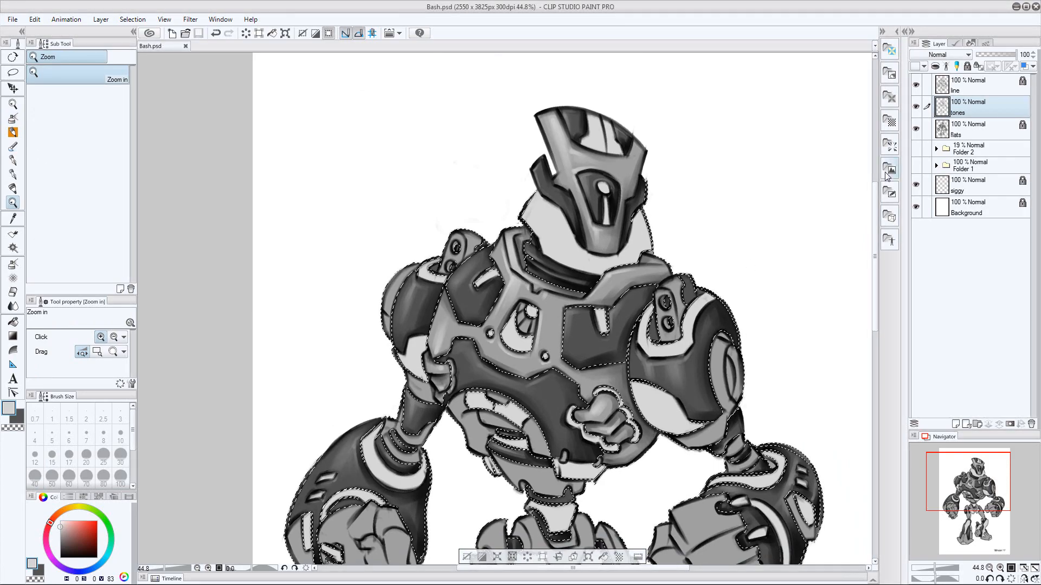
pyautogui.moveTo(602, 287)
pyautogui.mouseDown()
pyautogui.moveTo(542, 287)
pyautogui.moveTo(637, 291)
pyautogui.moveTo(596, 301)
pyautogui.mouseUp()
pyautogui.hotkey('ctrl', 'd')
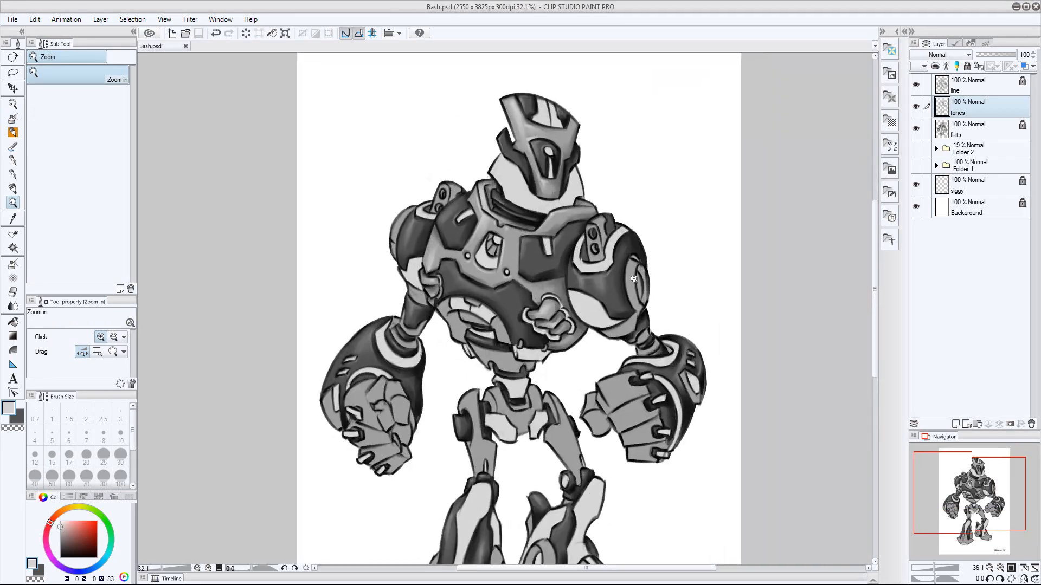
# Save the file, select the mid-gray body regions on the flats layer, and return to the tones layer with the painting brush
pyautogui.hotkey('ctrl', 's')
pyautogui.click(970, 129)
pyautogui.moveTo(521, 318); pyautogui.dragTo(596, 368)
pyautogui.moveTo(523, 176); pyautogui.dragTo(630, 269)
pyautogui.press('w')
pyautogui.click(629, 269)
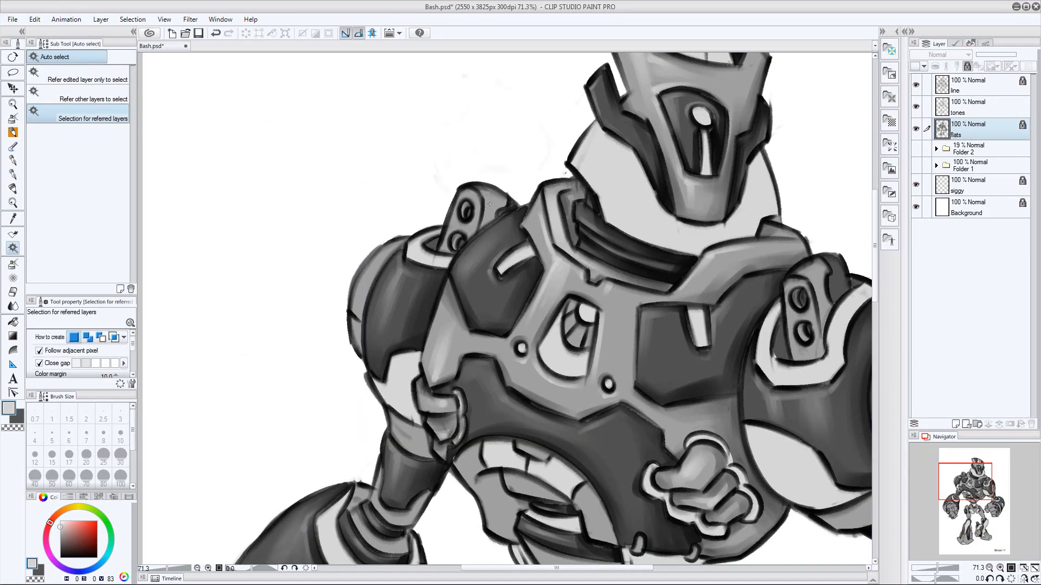
pyautogui.click(970, 108)
pyautogui.press('b')
pyautogui.press('x')
# Shade the mid-gray parts of the left arm and its wrist rings in dark gray, ending with a size 17 brush
pyautogui.press('x')
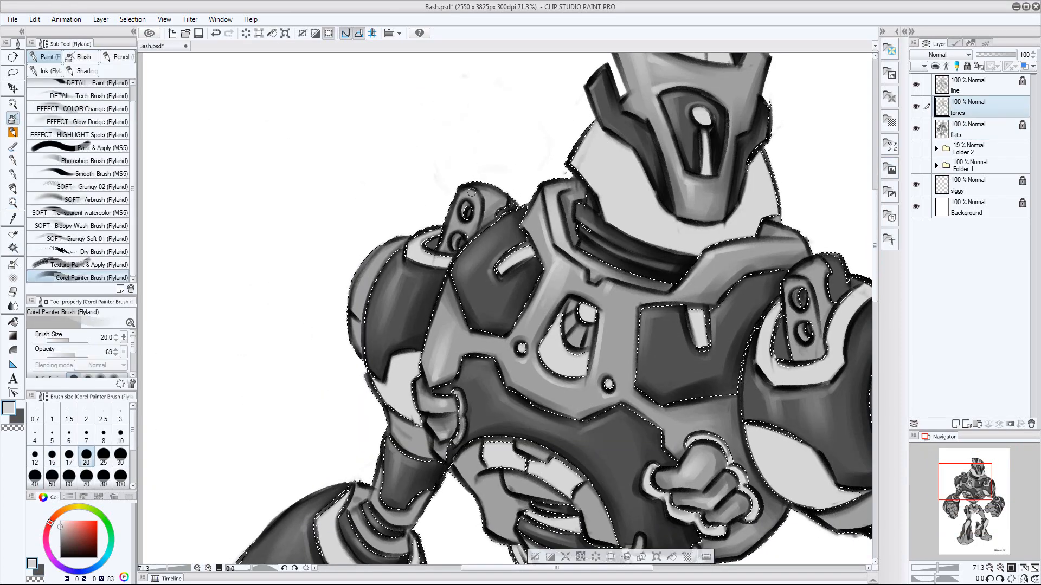
# Paint light gray highlights on the mid-gray bracket of the left shoulder with a small brush, about size 15
pyautogui.press('[')
pyautogui.press('[')
pyautogui.press('[')
pyautogui.press('[')
pyautogui.press(']')
pyautogui.press('[')
pyautogui.press(']')
pyautogui.press(']')
pyautogui.moveTo(334, 333); pyautogui.dragTo(396, 231)
pyautogui.press('x')
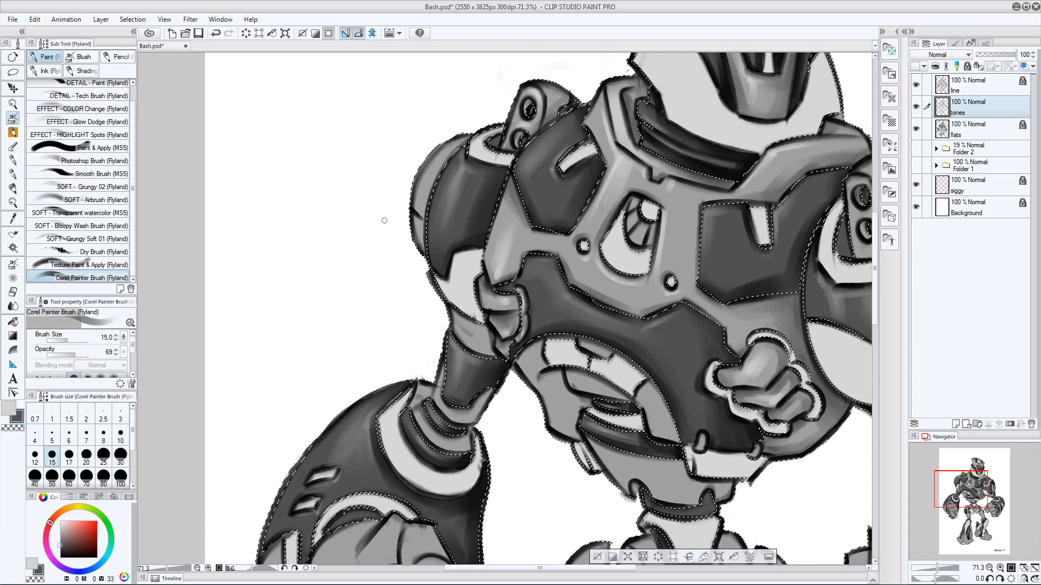
pyautogui.press(']')
pyautogui.press(']')
pyautogui.press(']')
pyautogui.press(']')
pyautogui.moveTo(477, 341); pyautogui.dragTo(474, 211)
pyautogui.press('[')
pyautogui.press('[')
pyautogui.press('[')
pyautogui.press('[')
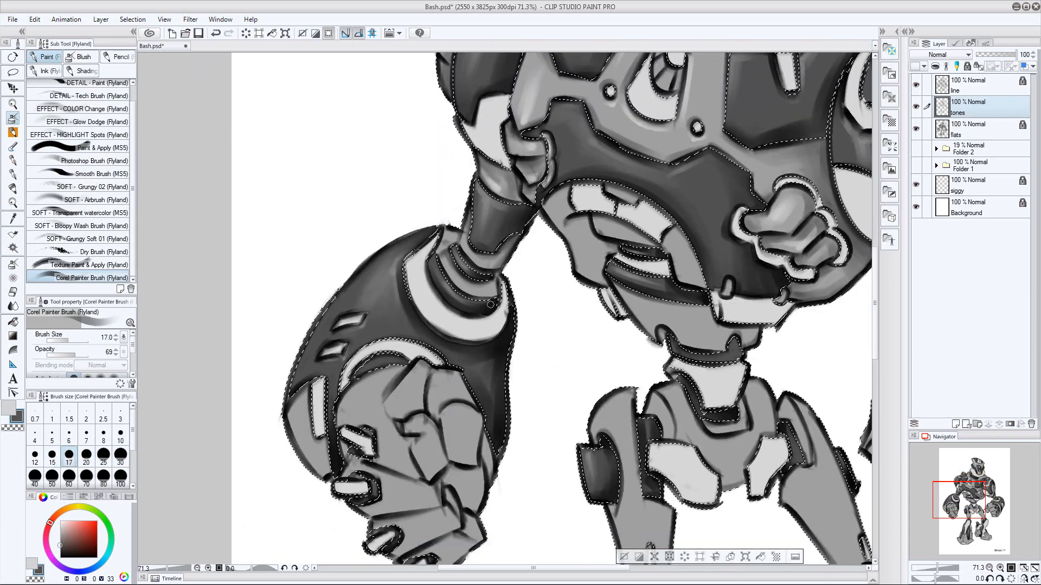
# Highlight the left wrist rings in light gray with a size 17 brush
pyautogui.press(']')
pyautogui.press(']')
pyautogui.press(']')
pyautogui.press(']')
pyautogui.press(']')
pyautogui.press('x')
pyautogui.press('[')
pyautogui.press('[')
pyautogui.press('[')
pyautogui.press('[')
pyautogui.moveTo(454, 276); pyautogui.dragTo(580, 136)
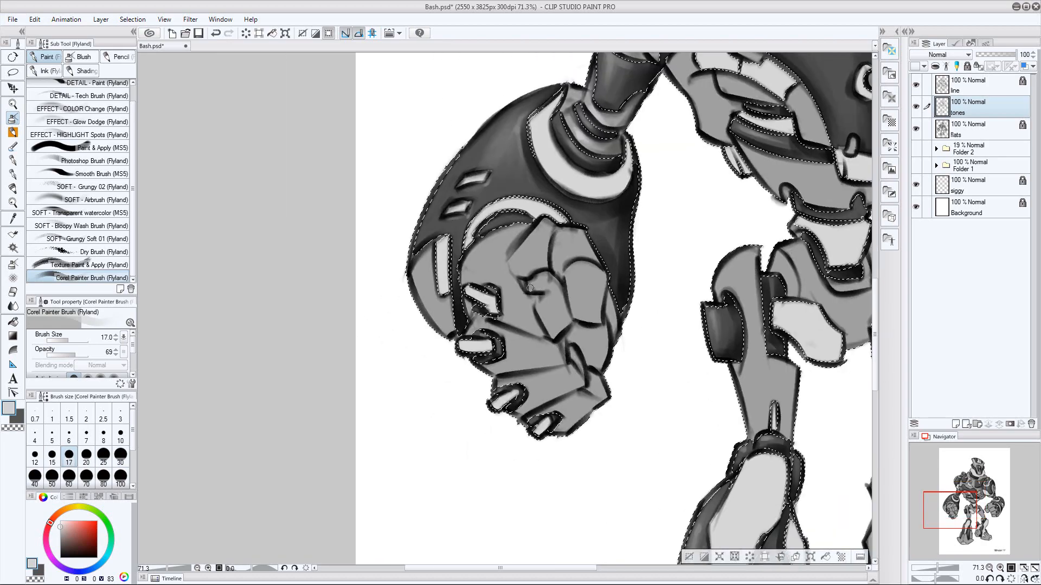
# Shade the left fist's fingers and knuckles in dark gray with size 30 and 40 brushes
pyautogui.press('x')
pyautogui.press(']')
pyautogui.press(']')
pyautogui.press(']')
pyautogui.press(']')
pyautogui.press(']')
pyautogui.press(']')
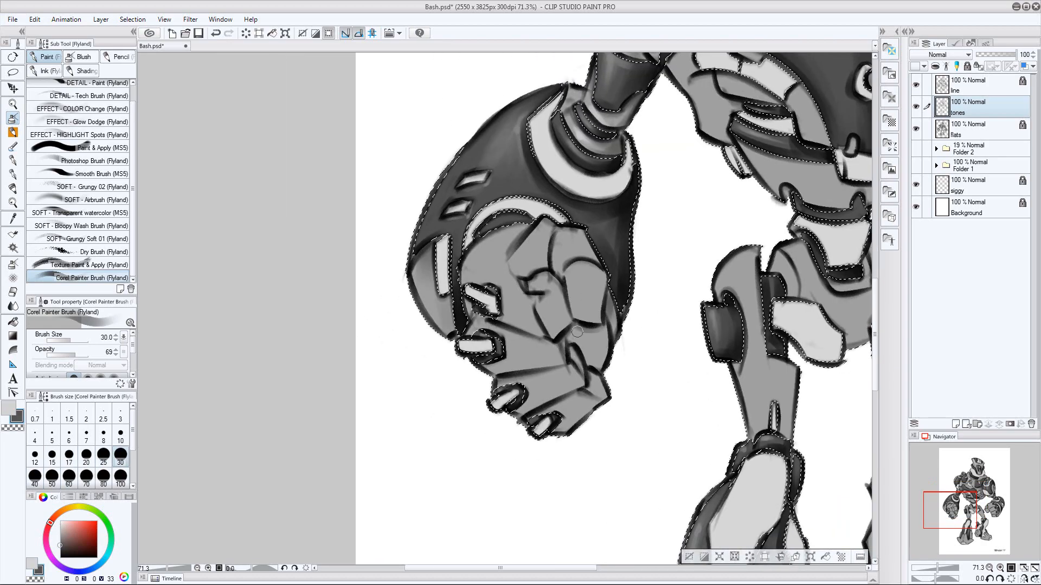
pyautogui.press('[')
pyautogui.press('[')
pyautogui.press('[')
pyautogui.moveTo(582, 357); pyautogui.dragTo(561, 345)
pyautogui.press(']')
pyautogui.press(']')
pyautogui.press(']')
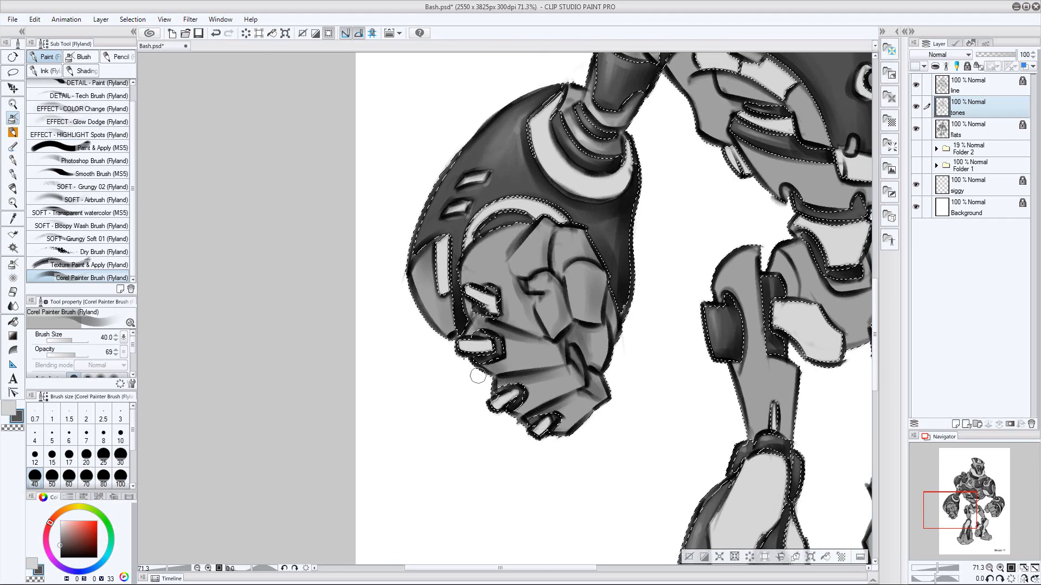
# Paint light gray highlights on the left fist's finger segments and back of the hand with size 40 and 30 brushes
pyautogui.press('x')
pyautogui.press('[')
pyautogui.press('[')
pyautogui.press('[')
pyautogui.press('[')
pyautogui.press(']')
pyautogui.press(']')
pyautogui.press(']')
pyautogui.press(']')
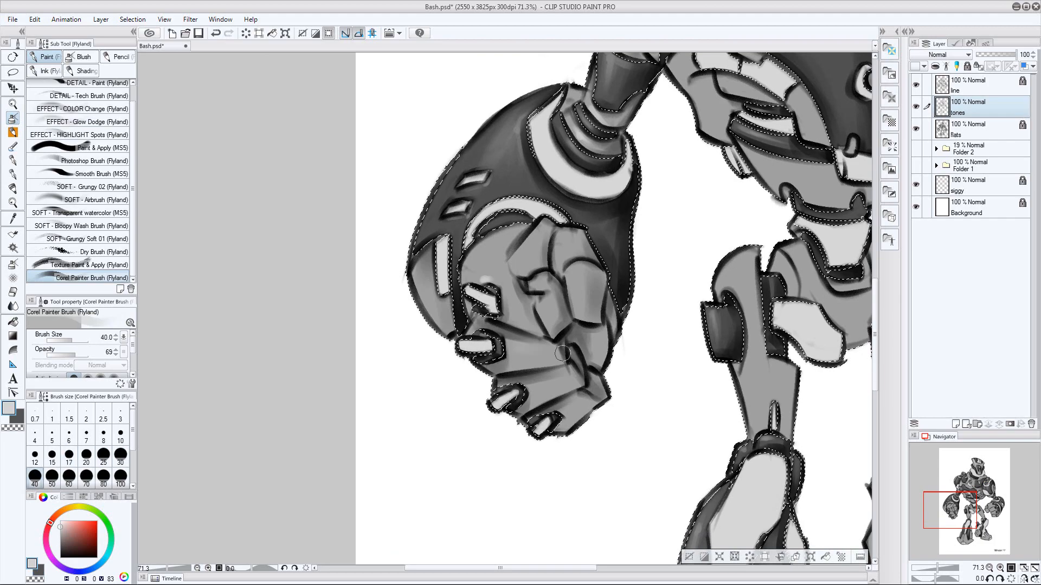
pyautogui.press('[')
pyautogui.press('[')
pyautogui.press('[')
pyautogui.press('[')
pyautogui.press(']')
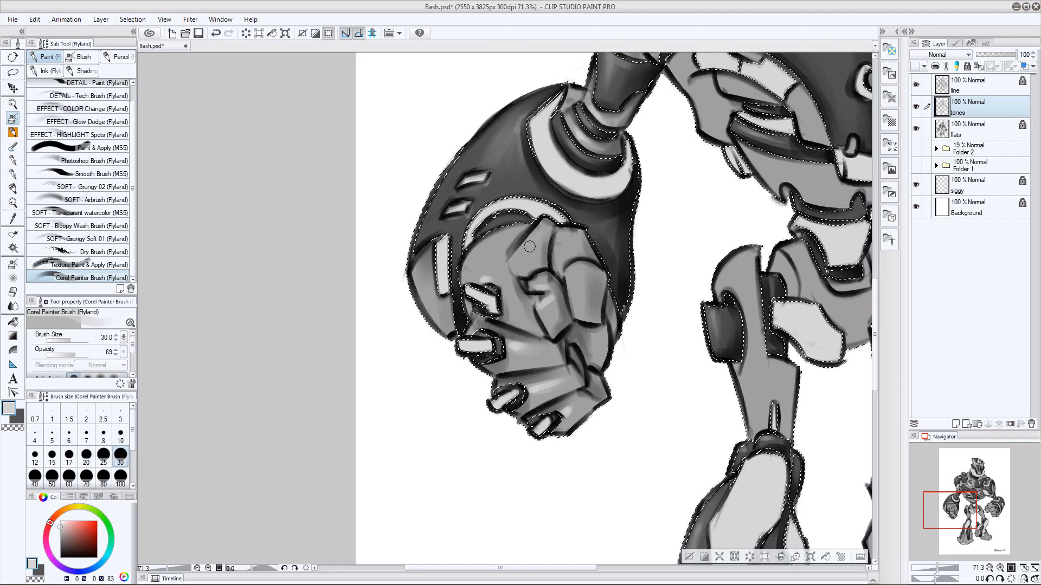
# Highlight the left fist's thumb and outer finger in light gray with a size 40 brush and undo the last stroke
pyautogui.press(']')
pyautogui.press(']')
pyautogui.moveTo(575, 265); pyautogui.dragTo(579, 296)
pyautogui.press('[')
pyautogui.press('[')
pyautogui.press('[')
pyautogui.press(']')
pyautogui.press(']')
pyautogui.press(']')
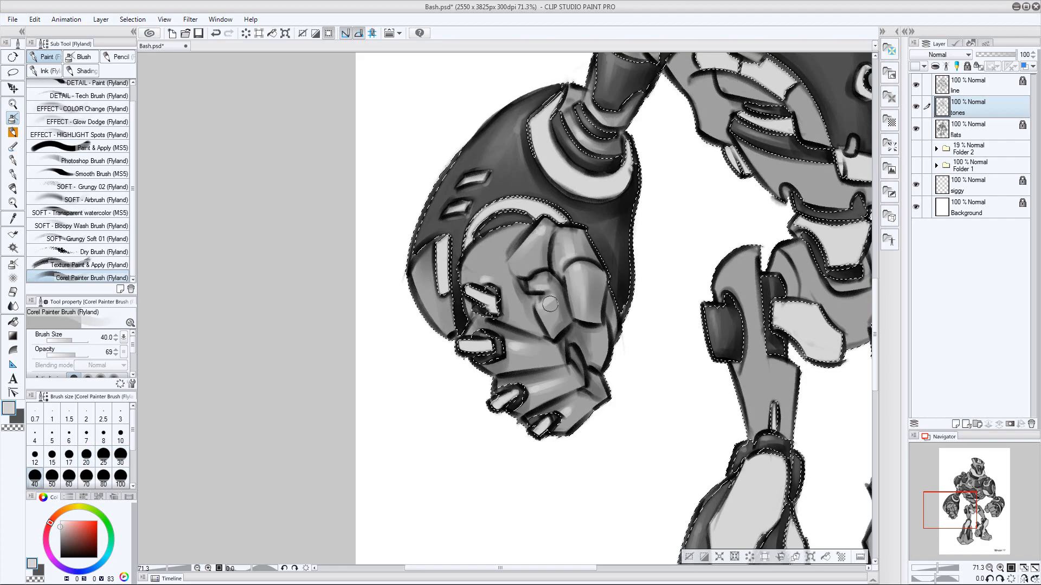
pyautogui.press(']')
pyautogui.press(']')
pyautogui.hotkey('ctrl', 'z')
pyautogui.hotkey('ctrl', 'space')
pyautogui.moveTo(669, 360); pyautogui.dragTo(627, 329)
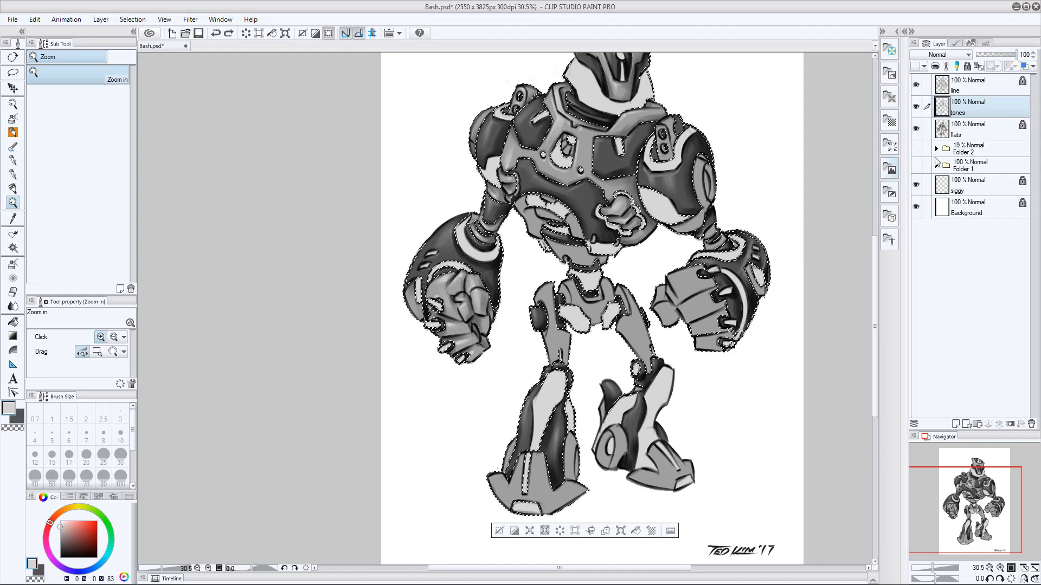
# Shade the mid-gray abdomen plates in dark gray on the tones layer, using size 20 and 30 brushes
pyautogui.click(970, 129)
pyautogui.moveTo(637, 157); pyautogui.dragTo(678, 156)
pyautogui.click(13, 118)
pyautogui.press(']')
pyautogui.press(']')
pyautogui.click(970, 108)
pyautogui.press('x')
pyautogui.press('[')
pyautogui.press('[')
pyautogui.press('[')
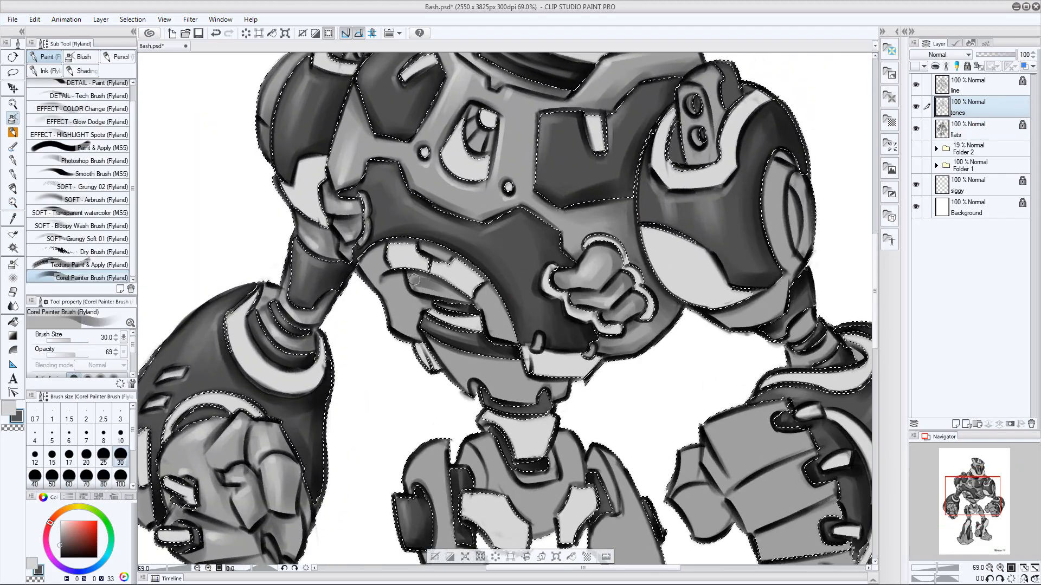
pyautogui.moveTo(414, 280); pyautogui.dragTo(465, 297)
pyautogui.press(']')
pyautogui.press(']')
pyautogui.press(']')
pyautogui.press('[')
pyautogui.press('[')
pyautogui.press('[')
pyautogui.press('[')
pyautogui.press('[')
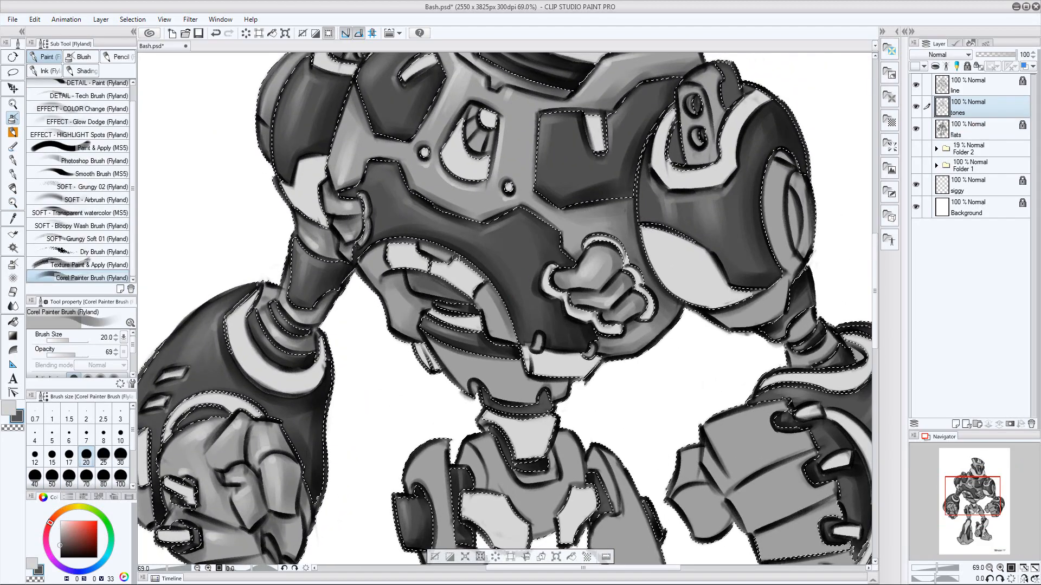
pyautogui.press(']')
pyautogui.press(']')
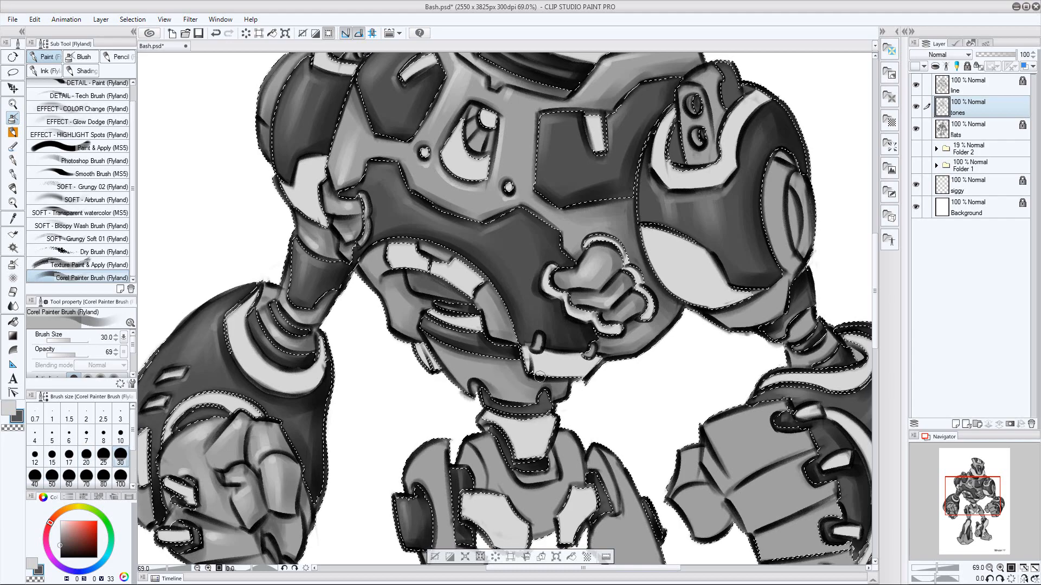
# Add light gray highlights to the abdomen plates with a size 20 brush
pyautogui.press('x')
pyautogui.press('[')
pyautogui.press('[')
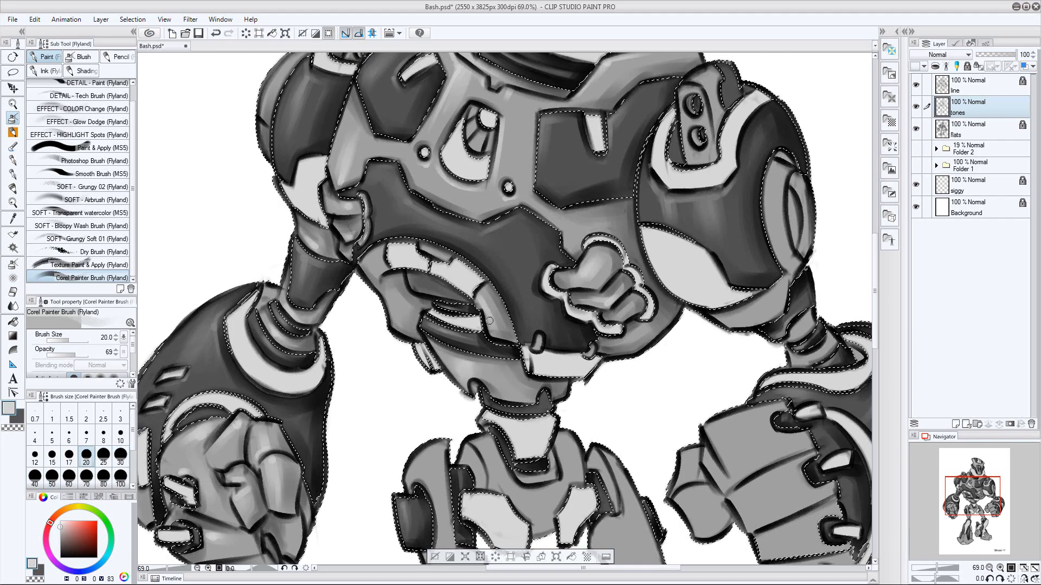
# Shade the sides and lower edge of the pelvis in dark gray with a size 40 brush
pyautogui.scroll(-5, 588, 221)
pyautogui.press(']')
pyautogui.press(']')
pyautogui.press(']')
pyautogui.press('x')
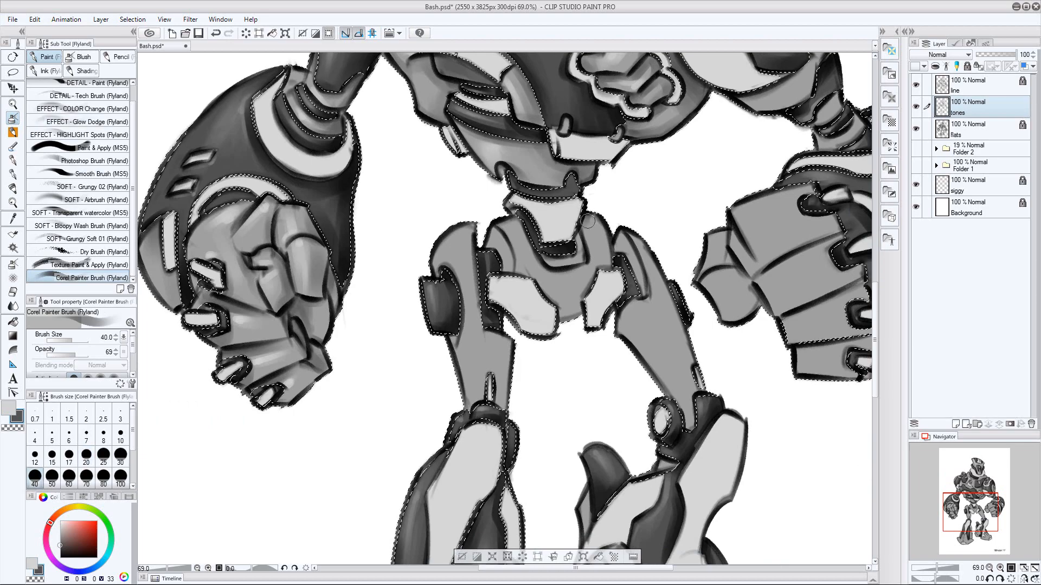
pyautogui.moveTo(591, 224)
pyautogui.mouseDown()
pyautogui.moveTo(603, 259)
pyautogui.moveTo(640, 292)
pyautogui.mouseUp()
pyautogui.moveTo(561, 319); pyautogui.dragTo(581, 310)
pyautogui.moveTo(503, 232); pyautogui.dragTo(510, 266)
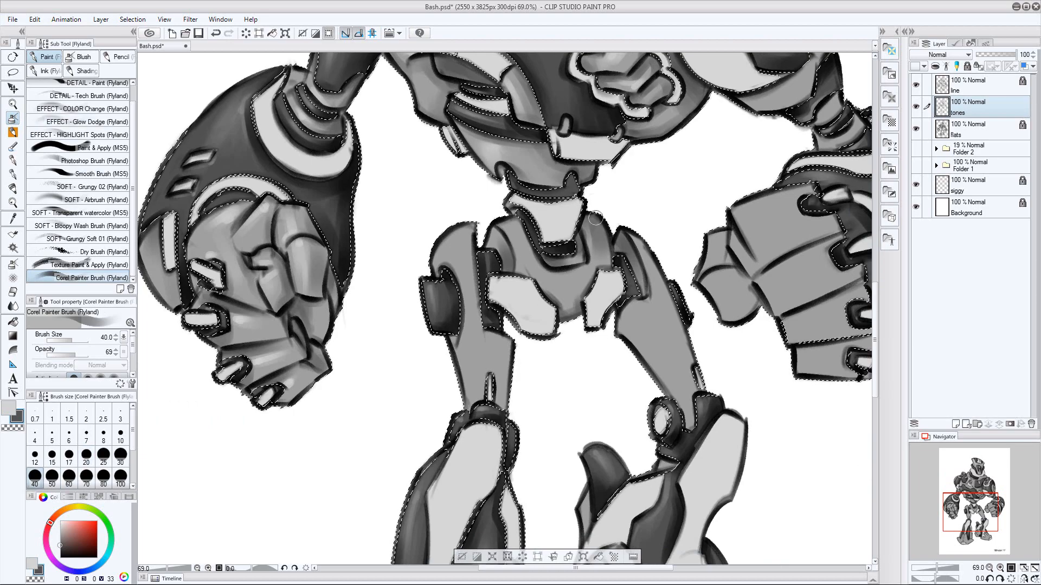
# Highlight the pelvis edges in light gray with a size 17 brush
pyautogui.press('x')
pyautogui.press('[')
pyautogui.press('[')
pyautogui.press('[')
pyautogui.press('[')
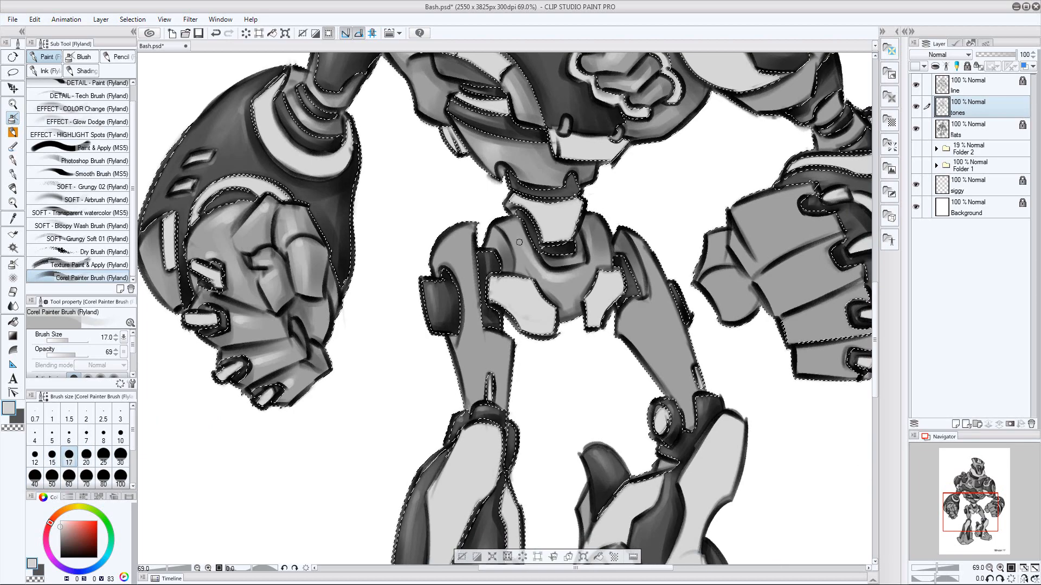
# Shade the left thigh in dark gray with a size 60 brush
pyautogui.press(']')
pyautogui.press(']')
pyautogui.press(']')
pyautogui.press(']')
pyautogui.press(']')
pyautogui.press(']')
pyautogui.press('x')
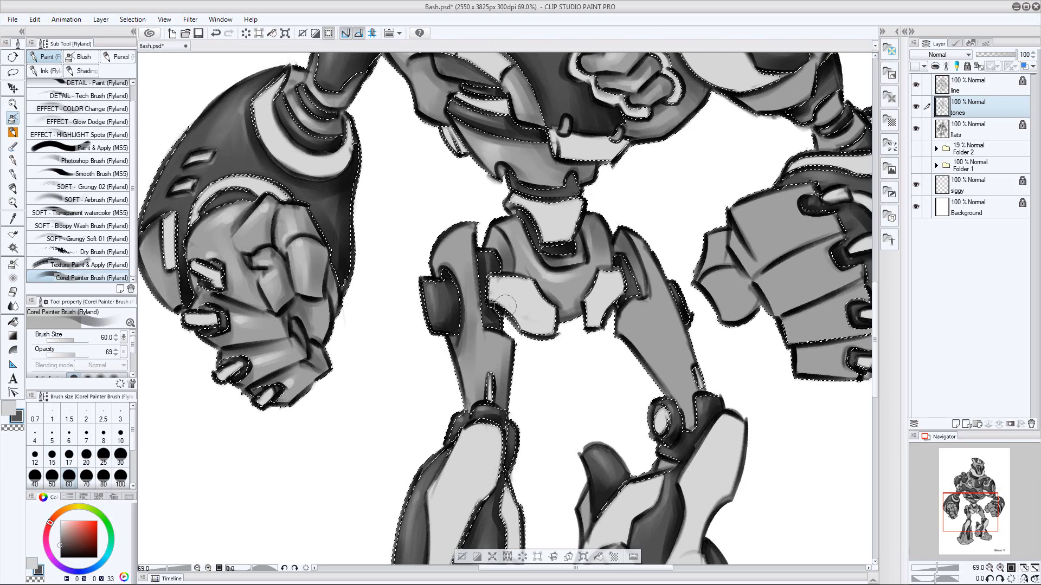
# Paint light gray highlights along the left hip and thigh, using a size 25 brush for the edges
pyautogui.press('x')
pyautogui.press('[')
pyautogui.press('[')
pyautogui.press('[')
pyautogui.press('[')
pyautogui.press('[')
pyautogui.press('[')
pyautogui.press(']')
pyautogui.press(']')
pyautogui.press(']')
pyautogui.press(']')
pyautogui.press(']')
pyautogui.press('x')
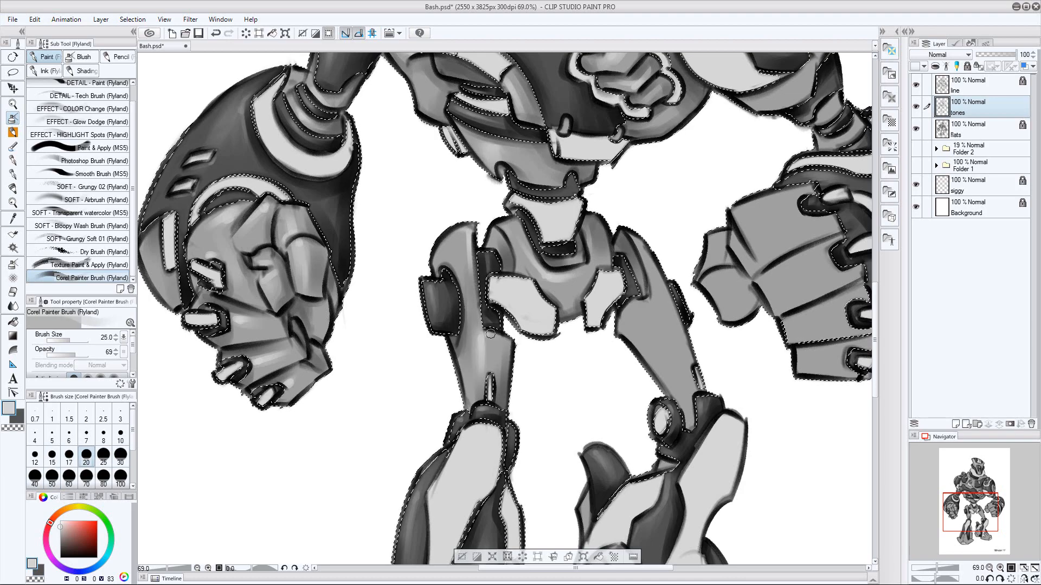
# Paint dark gray shadows along the right thigh, varying the brush size for broad areas and edges
pyautogui.moveTo(692, 430)
pyautogui.mouseDown()
pyautogui.moveTo(573, 442)
pyautogui.moveTo(553, 326)
pyautogui.moveTo(572, 398)
pyautogui.moveTo(551, 406)
pyautogui.moveTo(560, 425)
pyautogui.mouseUp()
pyautogui.press('[')
pyautogui.press('x')
pyautogui.press('[')
pyautogui.press('[')
pyautogui.press('[')
pyautogui.press('[')
pyautogui.press('[')
pyautogui.press('[')
pyautogui.moveTo(518, 253)
pyautogui.mouseDown()
pyautogui.moveTo(550, 365)
pyautogui.moveTo(518, 316)
pyautogui.mouseUp()
pyautogui.press(']')
pyautogui.press(']')
pyautogui.press(']')
# Paint dark gray shadows on the left foot's central plate, enlarging the brush for the broad areas
pyautogui.press(']')
pyautogui.press(']')
pyautogui.press('[')
pyautogui.press('[')
pyautogui.press('[')
pyautogui.moveTo(466, 461)
pyautogui.keyDown('space'); pyautogui.mouseDown()
pyautogui.moveTo(481, 323)
pyautogui.moveTo(534, 179)
pyautogui.mouseUp(); pyautogui.keyUp('space')
pyautogui.press('x')
pyautogui.press(']')
pyautogui.press(']')
# Darken the left foot's outer toe edge and upper plate in dark gray, varying the brush size
pyautogui.press(']')
pyautogui.press(']')
pyautogui.moveTo(470, 350); pyautogui.dragTo(465, 399)
pyautogui.press(']')
pyautogui.press(']')
pyautogui.press('[')
pyautogui.press('[')
pyautogui.moveTo(456, 320); pyautogui.dragTo(454, 395)
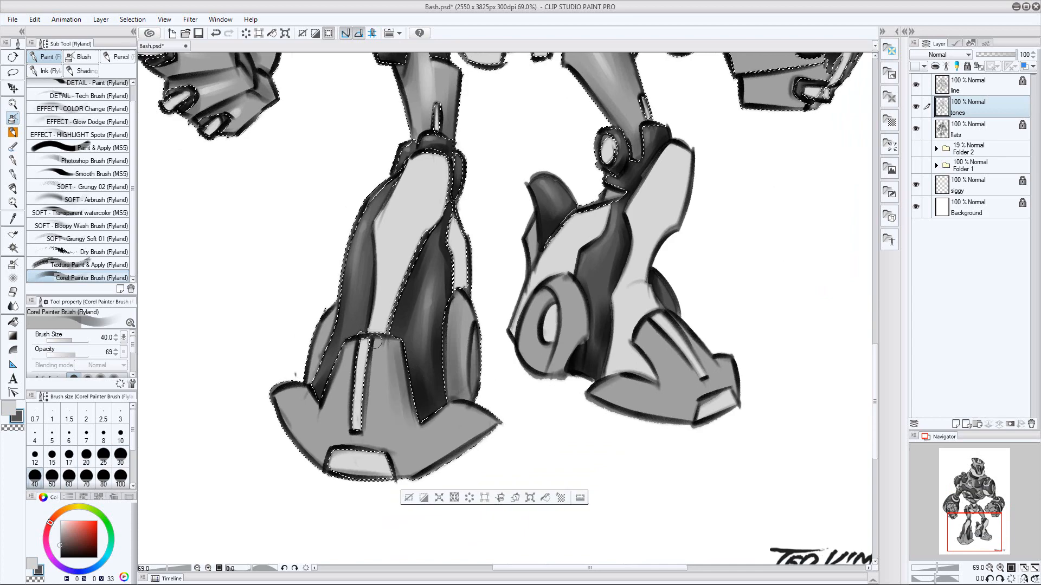
# Paint light gray highlights on the left foot's edges and central plate with varying brush sizes, and clear the selection
pyautogui.press(']')
pyautogui.press(']')
pyautogui.press(']')
pyautogui.moveTo(479, 431); pyautogui.dragTo(404, 471)
pyautogui.press('[')
pyautogui.press('[')
pyautogui.press('[')
pyautogui.moveTo(399, 401)
pyautogui.mouseDown()
pyautogui.moveTo(383, 331)
pyautogui.moveTo(334, 398)
pyautogui.mouseUp()
pyautogui.press('[')
pyautogui.press('[')
pyautogui.press('[')
pyautogui.press(']')
pyautogui.press(']')
pyautogui.press(']')
pyautogui.press('x')
pyautogui.press('[')
pyautogui.press('[')
pyautogui.press('[')
pyautogui.press('[')
pyautogui.press('[')
pyautogui.press(']')
pyautogui.press(']')
pyautogui.moveTo(344, 363)
pyautogui.mouseDown()
pyautogui.moveTo(329, 415)
pyautogui.moveTo(310, 428)
pyautogui.mouseUp()
pyautogui.press(']')
pyautogui.press(']')
pyautogui.press(']')
pyautogui.press(']')
pyautogui.moveTo(374, 441); pyautogui.dragTo(375, 394)
pyautogui.press(']')
pyautogui.moveTo(733, 350)
pyautogui.mouseDown()
pyautogui.moveTo(725, 329)
pyautogui.moveTo(678, 365)
pyautogui.mouseUp()
pyautogui.hotkey('ctrl', 'd')
# Select the right foot's mid-gray areas from the flats layer and make the tones layer active again
pyautogui.hotkey('alt', '[')
pyautogui.moveTo(625, 404); pyautogui.dragTo(658, 404)
pyautogui.press('w')
pyautogui.click(454, 333)
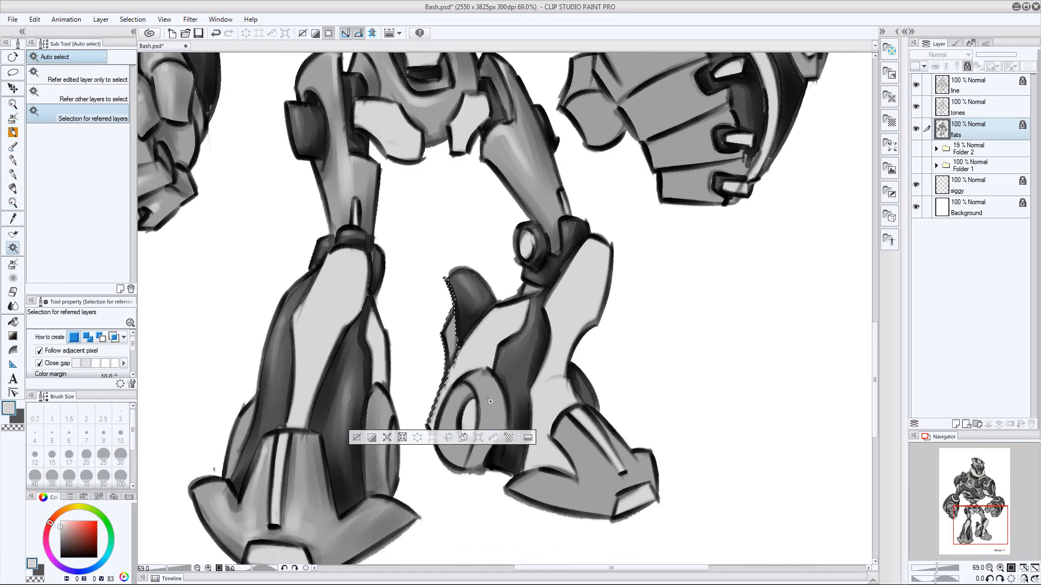
pyautogui.keyDown('shift'); pyautogui.click(564, 480); pyautogui.keyUp('shift')
pyautogui.hotkey('alt', ']')
# Shade the right foot and its round ankle disc in dark gray with a size 50 brush
pyautogui.moveTo(667, 367); pyautogui.dragTo(553, 366)
pyautogui.press('b')
pyautogui.press(']')
pyautogui.press(']')
pyautogui.press('[')
pyautogui.press('[')
pyautogui.moveTo(482, 457); pyautogui.dragTo(458, 418)
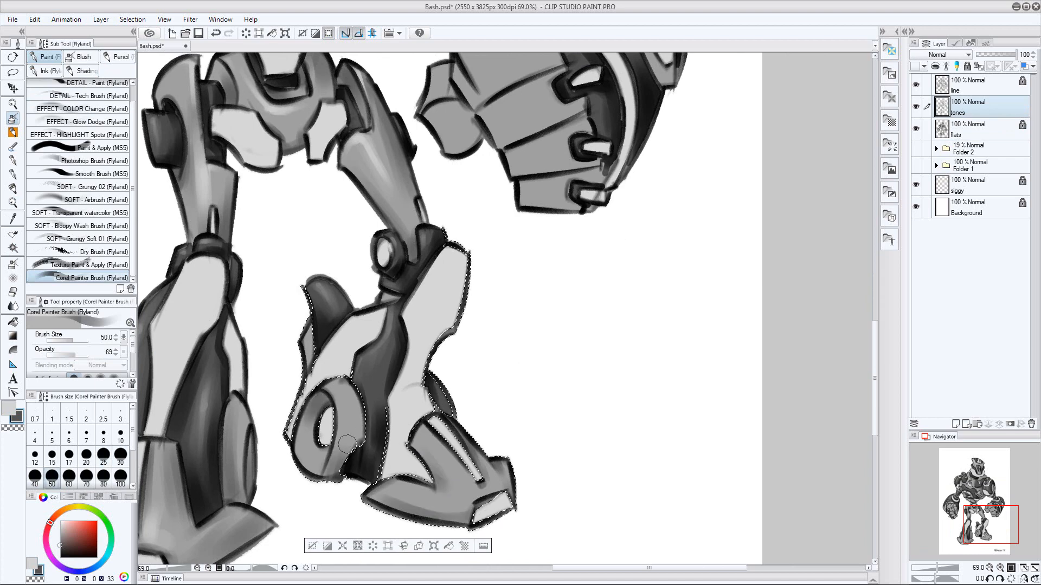
# Paint light gray highlights on the right foot, starting with a size 20 brush and varying the size, and clear the selection
pyautogui.press('x')
pyautogui.press('[')
pyautogui.press('[')
pyautogui.press('[')
pyautogui.press('[')
pyautogui.press('[')
pyautogui.press(']')
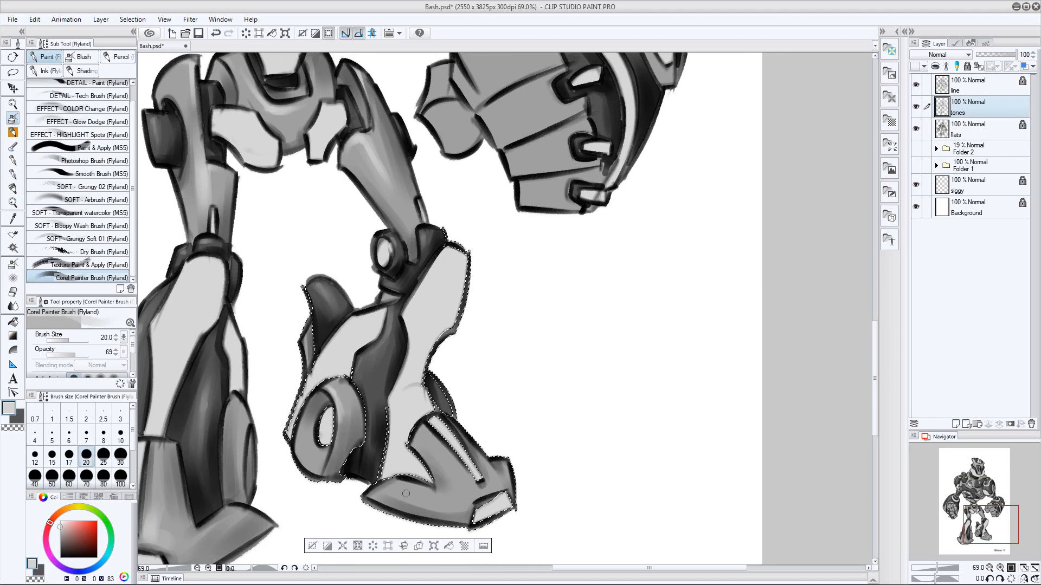
pyautogui.press(']')
pyautogui.press(']')
pyautogui.press(']')
pyautogui.press('[')
pyautogui.press('[')
pyautogui.moveTo(448, 462); pyautogui.dragTo(429, 440)
pyautogui.press('[')
pyautogui.press('[')
pyautogui.press(']')
pyautogui.press(']')
pyautogui.press(']')
pyautogui.hotkey('ctrl', 'd')
# Select the right fist's mid-gray areas from the flats layer and make the tones layer active again
pyautogui.moveTo(546, 402); pyautogui.dragTo(496, 400)
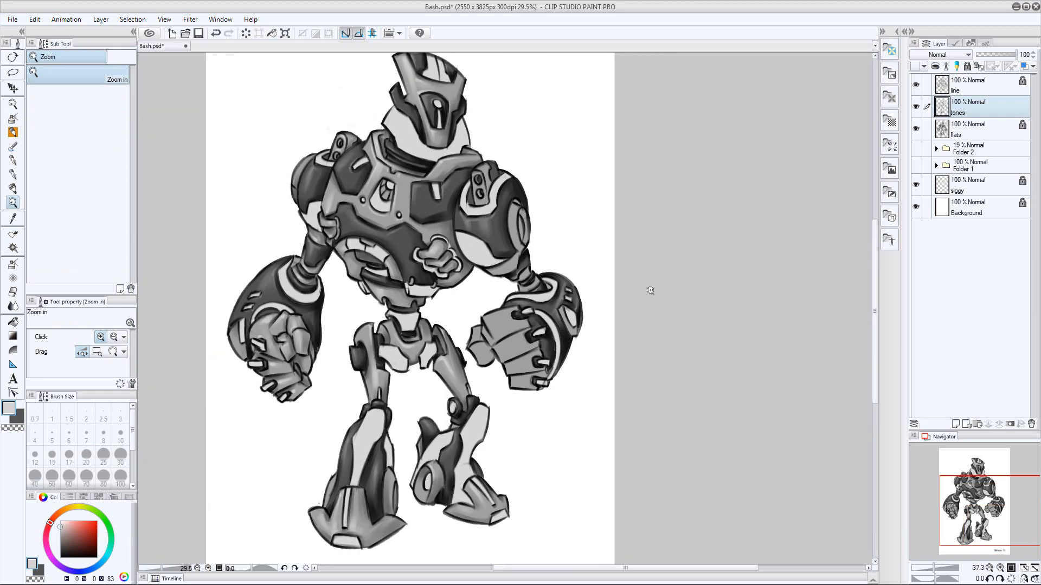
pyautogui.moveTo(801, 179); pyautogui.dragTo(784, 173)
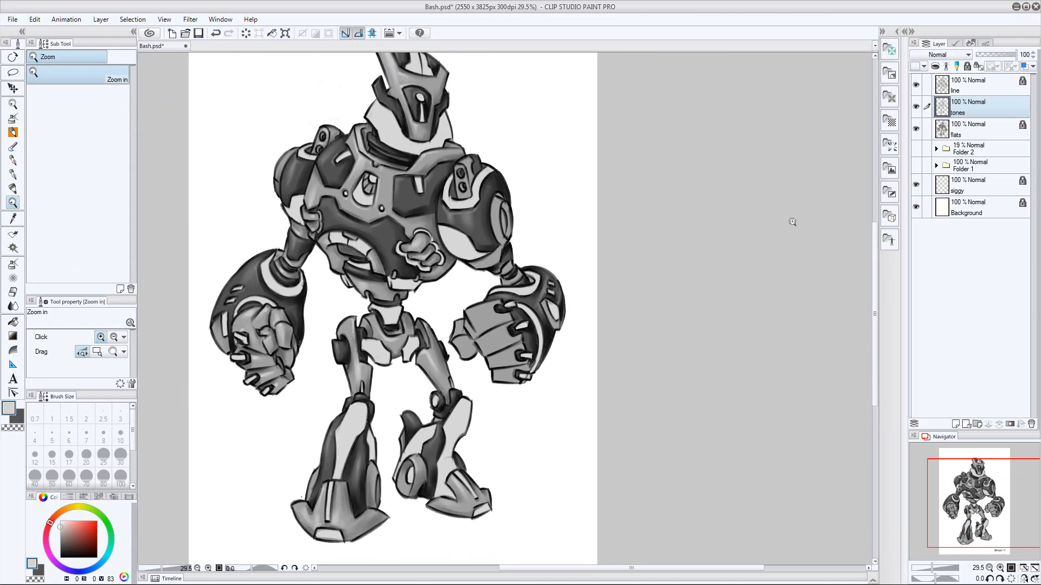
pyautogui.click(969, 132)
pyautogui.moveTo(509, 395); pyautogui.dragTo(545, 410)
pyautogui.press('w')
pyautogui.click(502, 320)
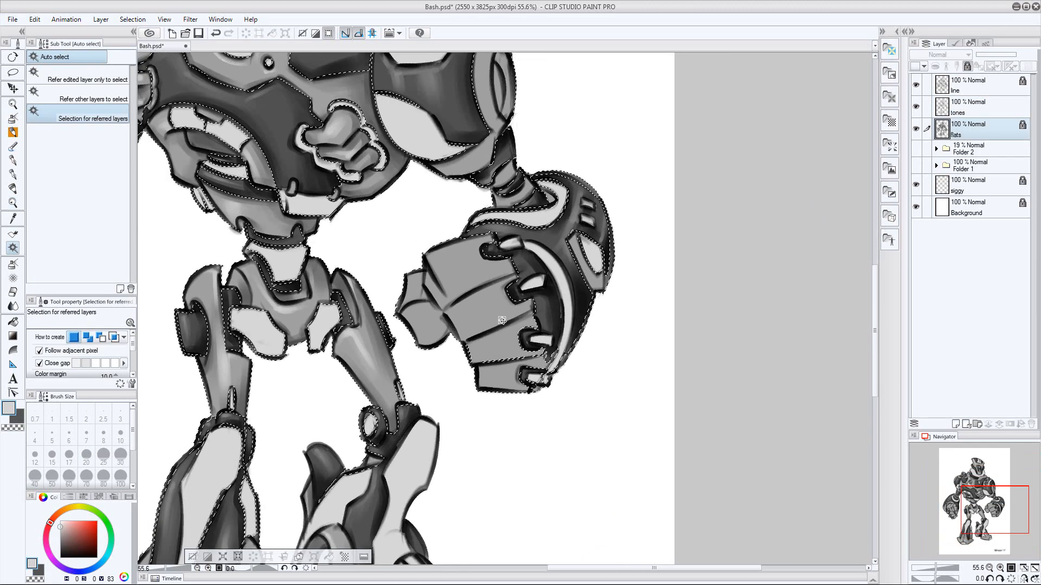
pyautogui.click(969, 108)
# Paint dark gray shadows along the right fist's thumb and finger edges, enlarging the brush to size 40
pyautogui.moveTo(645, 218); pyautogui.dragTo(579, 283)
pyautogui.moveTo(520, 312); pyautogui.dragTo(542, 311)
pyautogui.moveTo(304, 281); pyautogui.dragTo(320, 282)
pyautogui.press('b')
pyautogui.press('x')
pyautogui.moveTo(252, 346)
pyautogui.mouseDown()
pyautogui.moveTo(215, 215)
pyautogui.moveTo(269, 301)
pyautogui.moveTo(260, 368)
pyautogui.mouseUp()
pyautogui.press(']')
pyautogui.moveTo(287, 290); pyautogui.dragTo(363, 257)
pyautogui.moveTo(323, 380)
pyautogui.mouseDown()
pyautogui.moveTo(347, 372)
pyautogui.moveTo(433, 432)
pyautogui.mouseUp()
# Paint light gray highlights on the right fist's thumb, undoing a stray stroke
pyautogui.press('x')
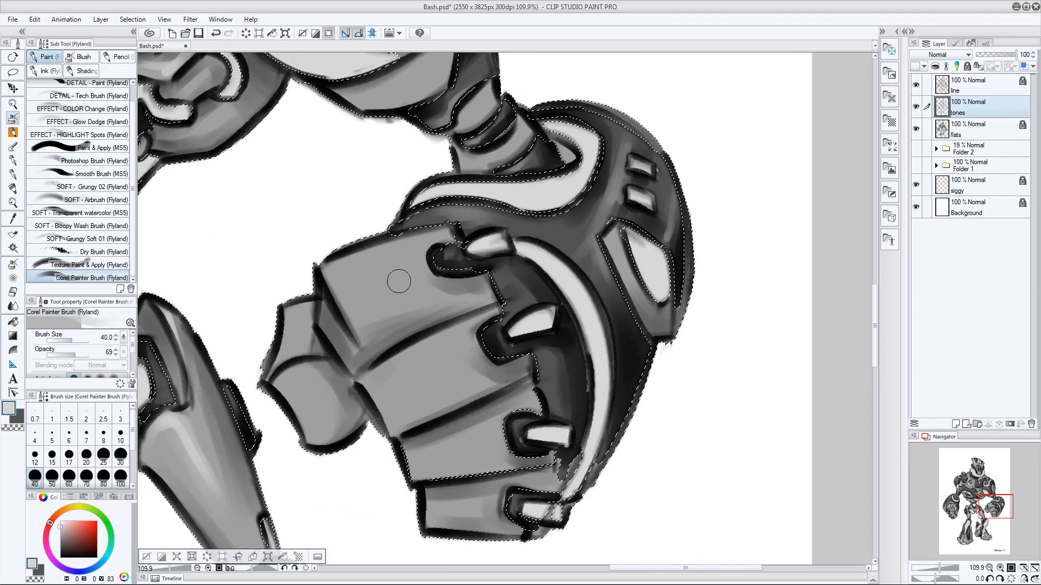
pyautogui.moveTo(308, 407); pyautogui.dragTo(297, 379)
pyautogui.press('p')
pyautogui.hotkey('ctrl', 'z')
pyautogui.press('b')
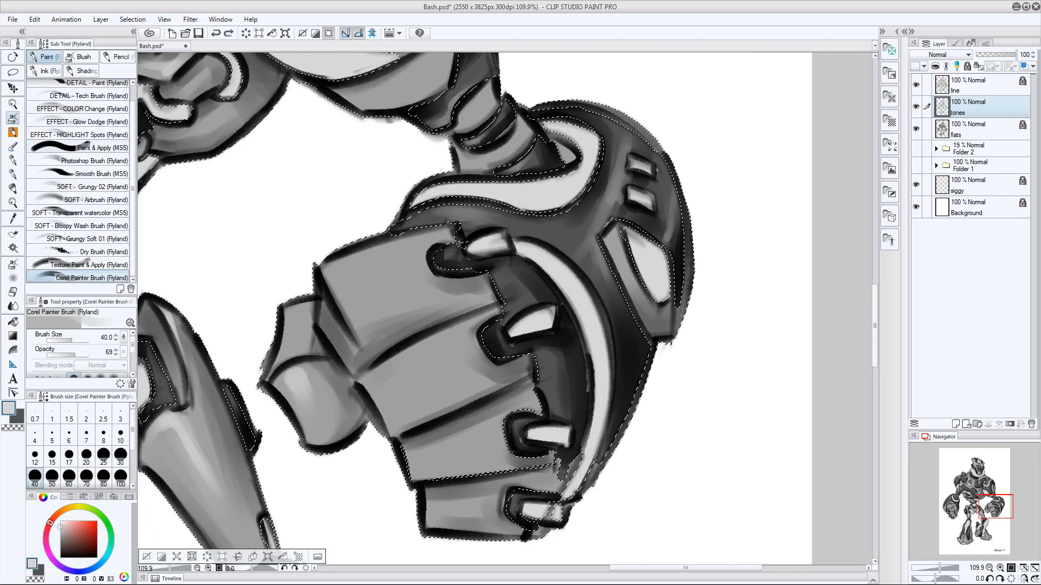
pyautogui.press('[')
pyautogui.moveTo(296, 314); pyautogui.dragTo(287, 349)
# Paint light gray highlights across the right fist's fingers, varying the brush size up to 60
pyautogui.press('[')
pyautogui.press('[')
pyautogui.press('[')
pyautogui.press(']')
pyautogui.press(']')
pyautogui.press(']')
pyautogui.press(']')
pyautogui.moveTo(332, 268); pyautogui.dragTo(359, 332)
pyautogui.press('[')
pyautogui.press('[')
pyautogui.press('[')
pyautogui.press(']')
pyautogui.press(']')
pyautogui.press(']')
pyautogui.press(']')
pyautogui.press(']')
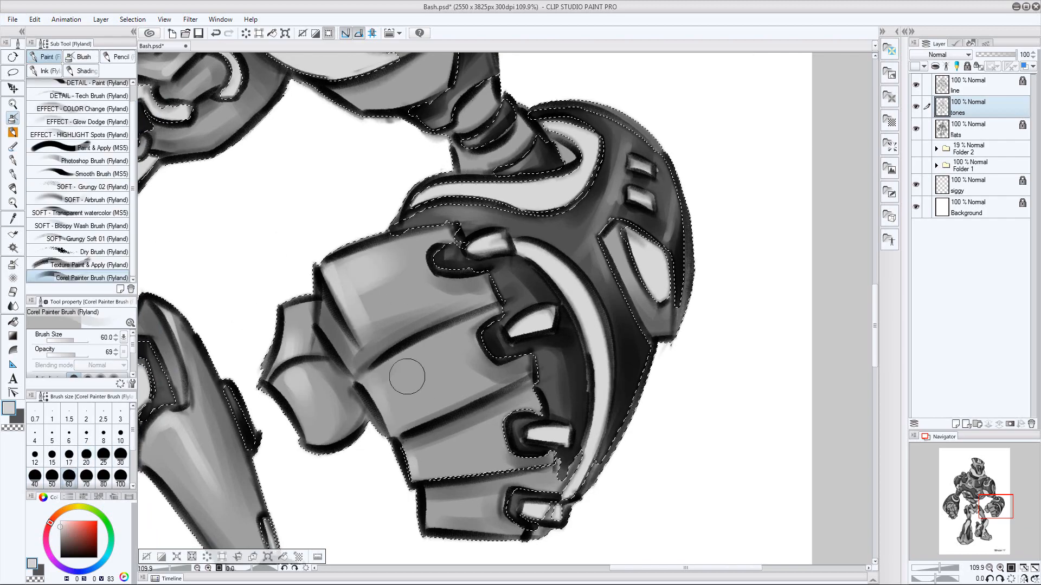
# Shade the gray underside of the right upper arm in dark gray with a size 40 brush
pyautogui.press('x')
pyautogui.press('[')
pyautogui.press('[')
pyautogui.moveTo(450, 227); pyautogui.dragTo(466, 347)
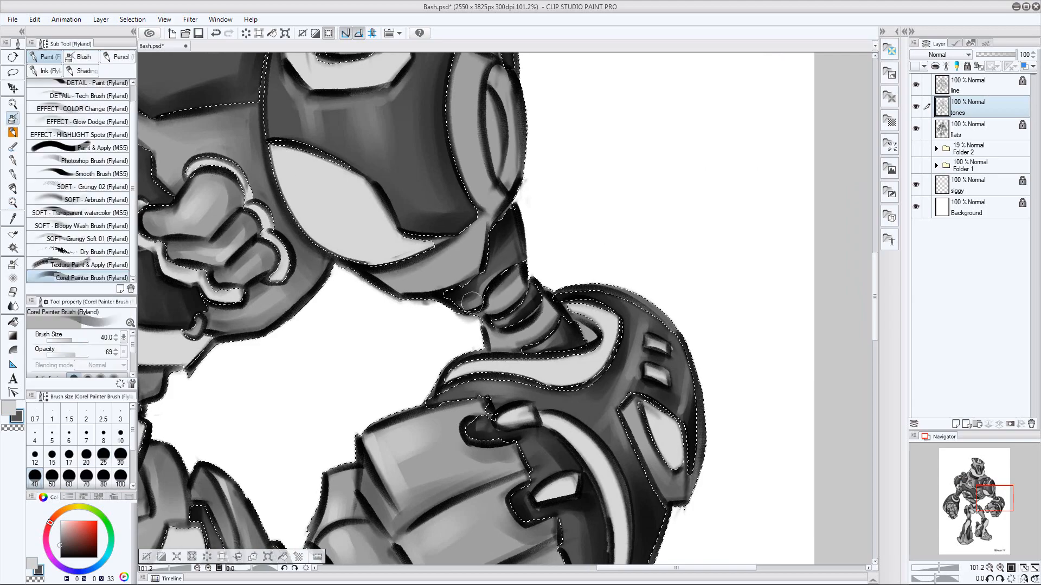
pyautogui.moveTo(470, 300); pyautogui.dragTo(425, 424)
# Paint light gray highlights on the right upper arm's gray underside with a smaller brush
pyautogui.press('x')
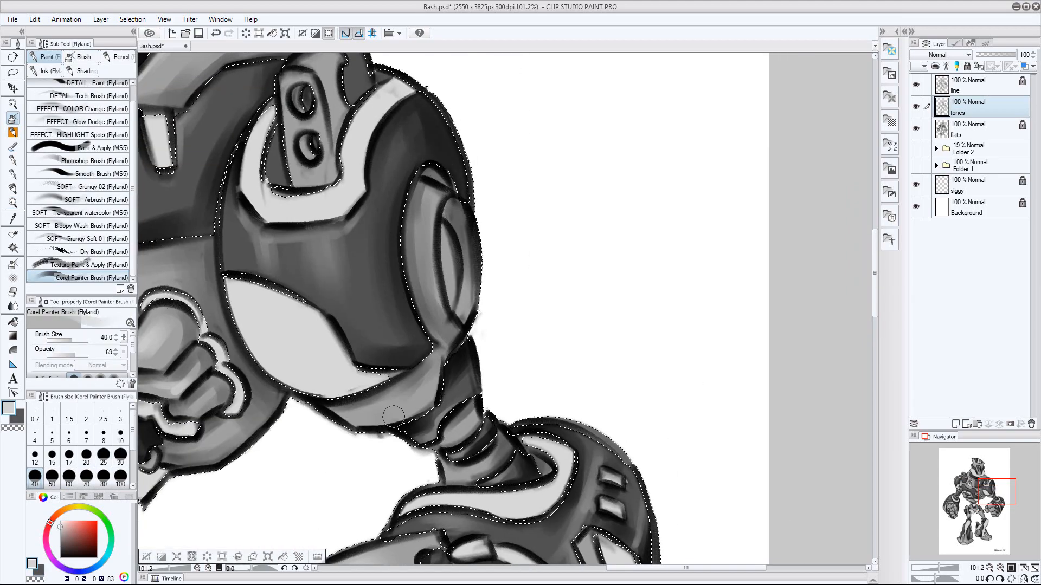
pyautogui.press('[')
pyautogui.press('[')
pyautogui.press(']')
pyautogui.press('[')
pyautogui.press('[')
pyautogui.moveTo(606, 542)
pyautogui.mouseDown()
pyautogui.moveTo(623, 351)
pyautogui.moveTo(632, 351)
pyautogui.moveTo(619, 364)
pyautogui.mouseUp()
# Clear the selection and save the drawing
pyautogui.hotkey('ctrl', 'd')
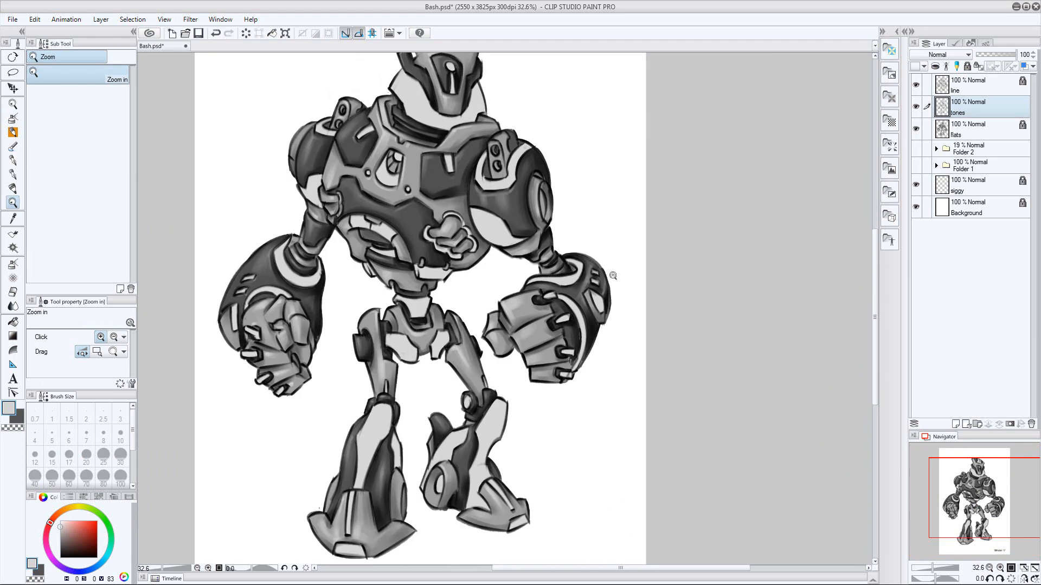
pyautogui.hotkey('ctrl', 's')
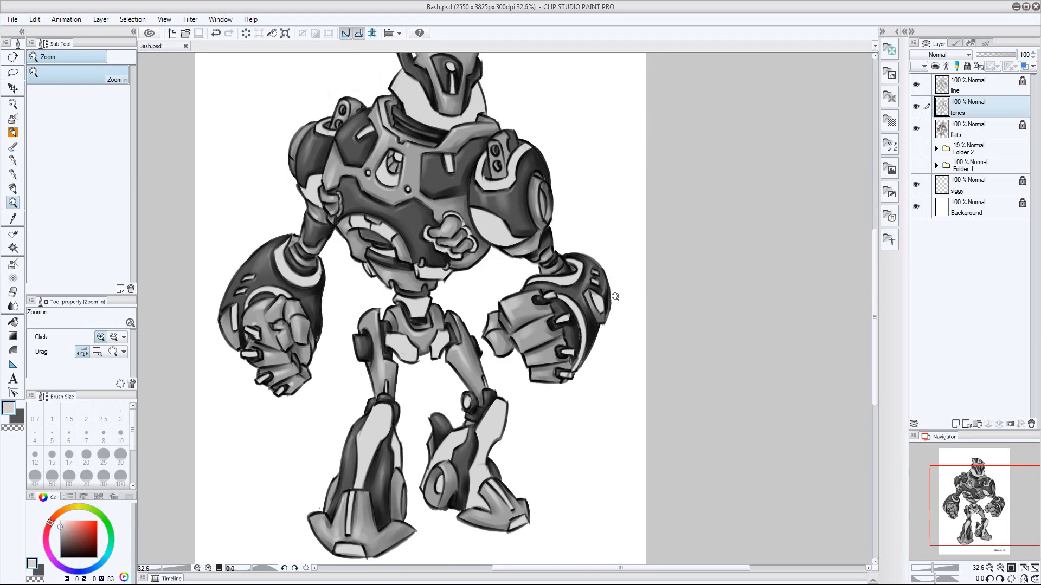
pyautogui.moveTo(615, 296); pyautogui.dragTo(604, 304)
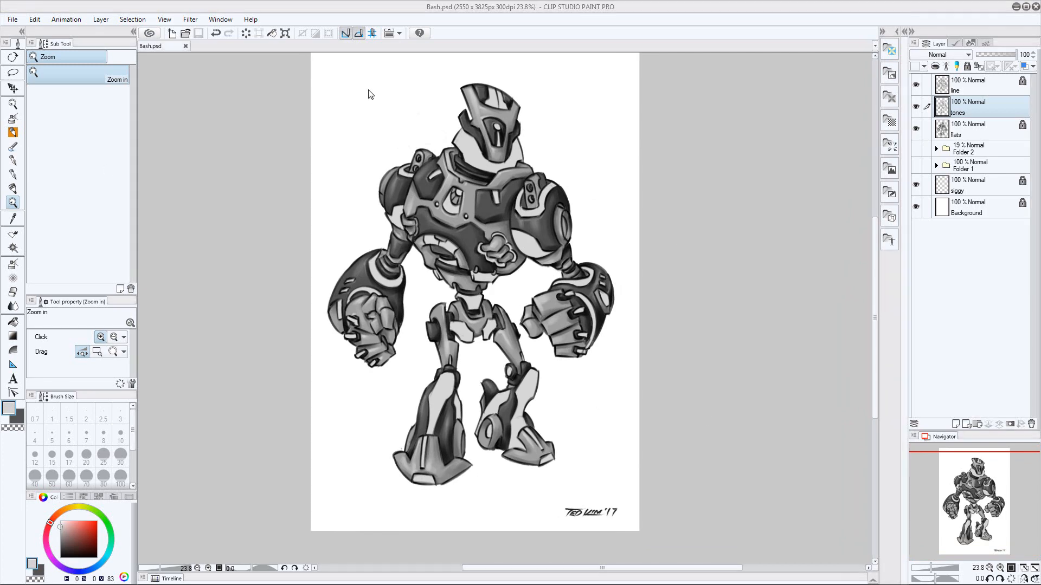
# Duplicate the tones layer and toggle the copy's visibility to compare the shading
pyautogui.click(101, 20)
pyautogui.click(122, 67)
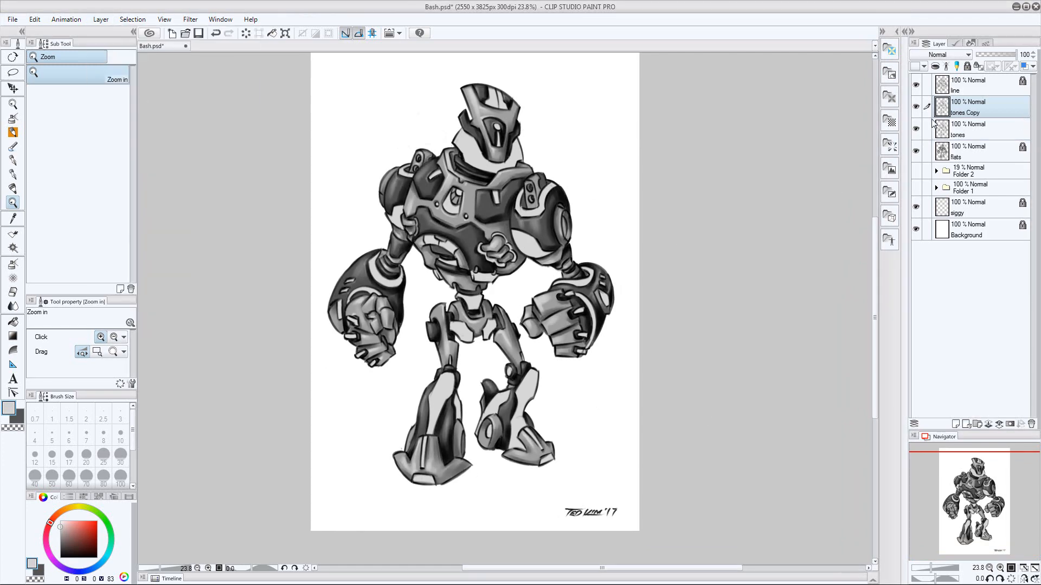
pyautogui.click(916, 107)
pyautogui.click(916, 107)
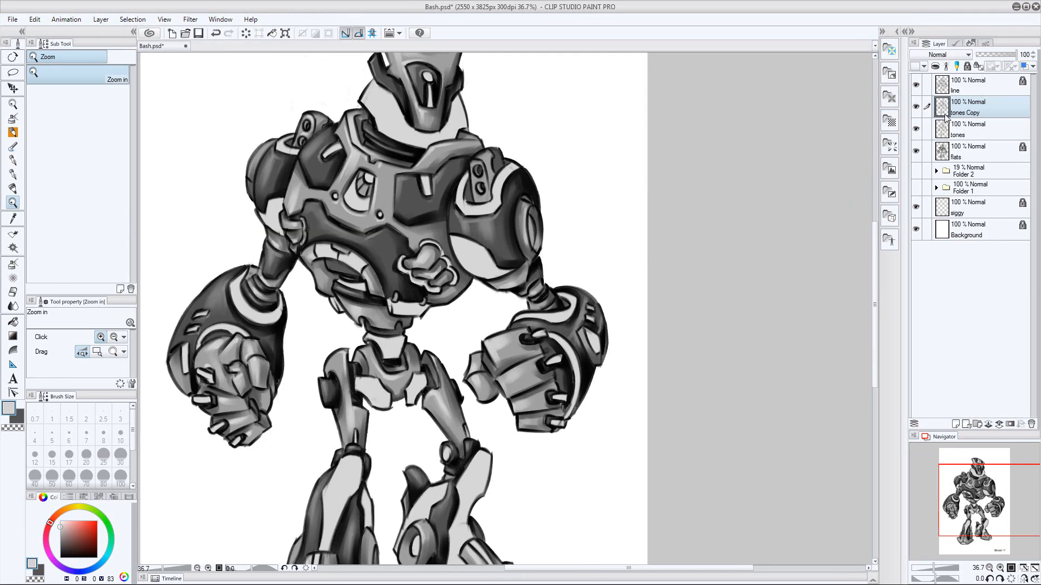
pyautogui.click(917, 110)
pyautogui.click(917, 110)
# Touch up the right shoulder's two-hole plate on the tones copy with size 20 dark gray and size 17 light gray strokes
pyautogui.moveTo(485, 123); pyautogui.dragTo(536, 124)
pyautogui.click(13, 118)
pyautogui.press('x')
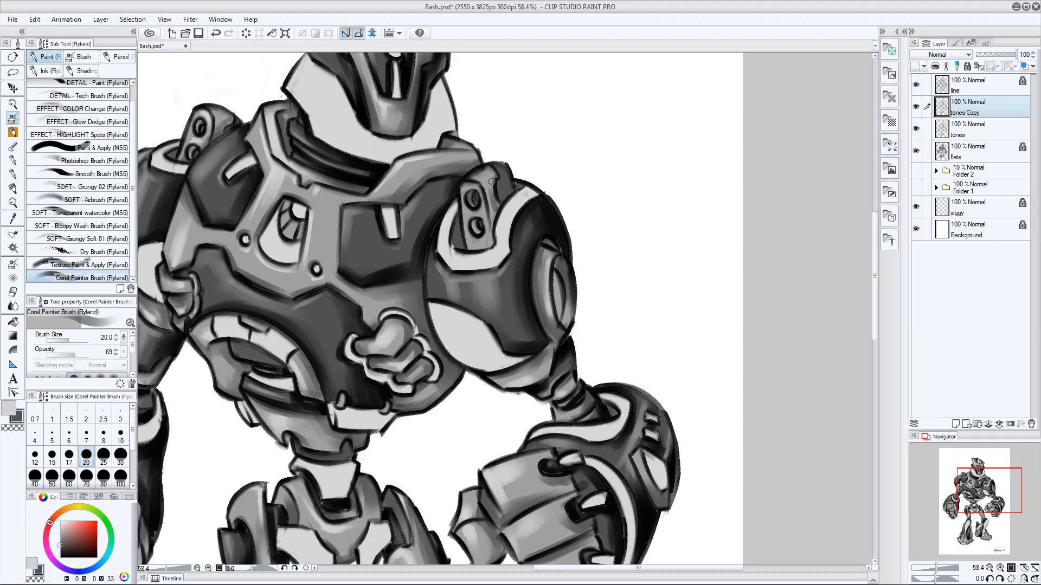
pyautogui.press('x')
pyautogui.press('[')
pyautogui.press('[')
pyautogui.press('[')
pyautogui.press('[')
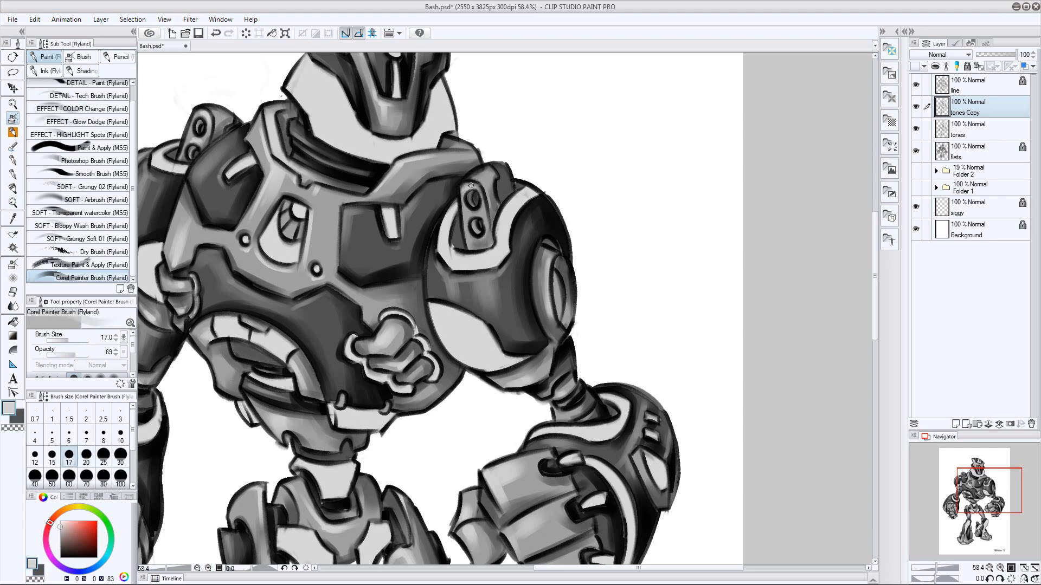
# Merge the duplicated tones layer down into the original tones layer
pyautogui.press('z')
pyautogui.moveTo(683, 286); pyautogui.dragTo(579, 285)
pyautogui.hotkey('ctrl', 'e')
pyautogui.moveTo(790, 204); pyautogui.dragTo(723, 217)
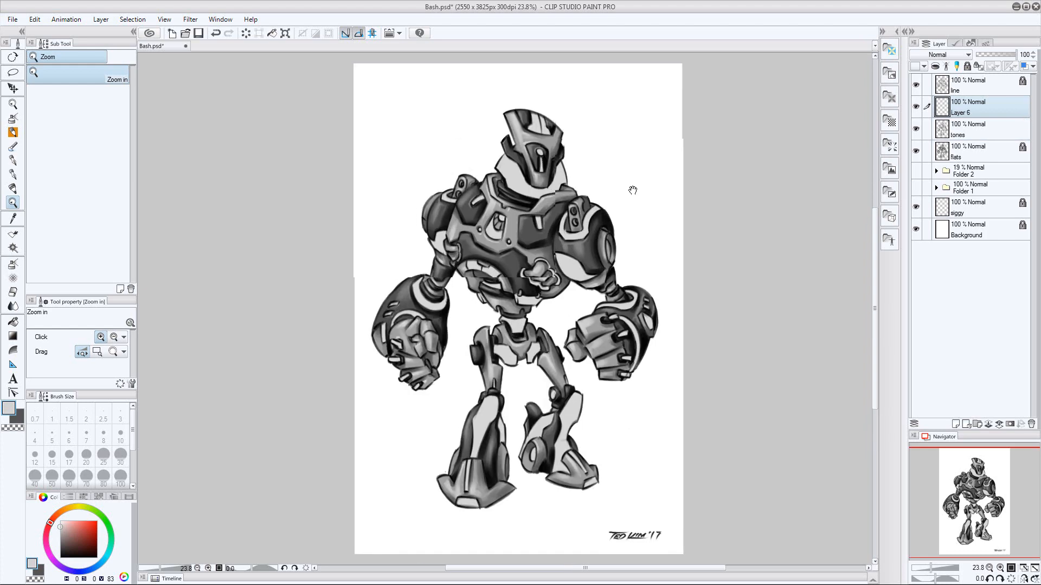
# Shade the selected light panels on the helmet's crest with black bands on the tones layer using the Corel Painter Brush at size 17
pyautogui.moveTo(629, 163); pyautogui.dragTo(470, 245)
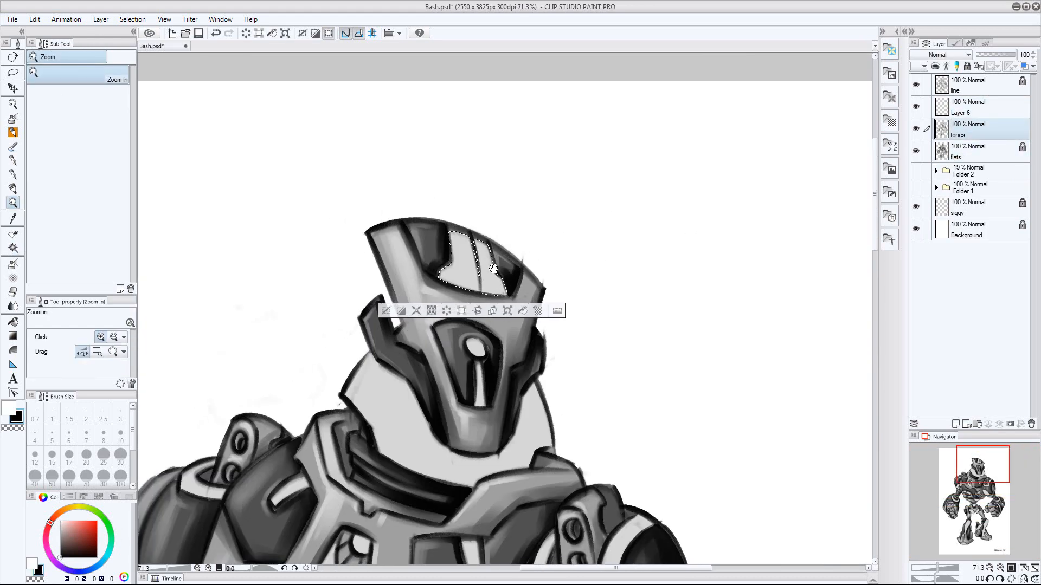
pyautogui.click(494, 269)
pyautogui.press('b')
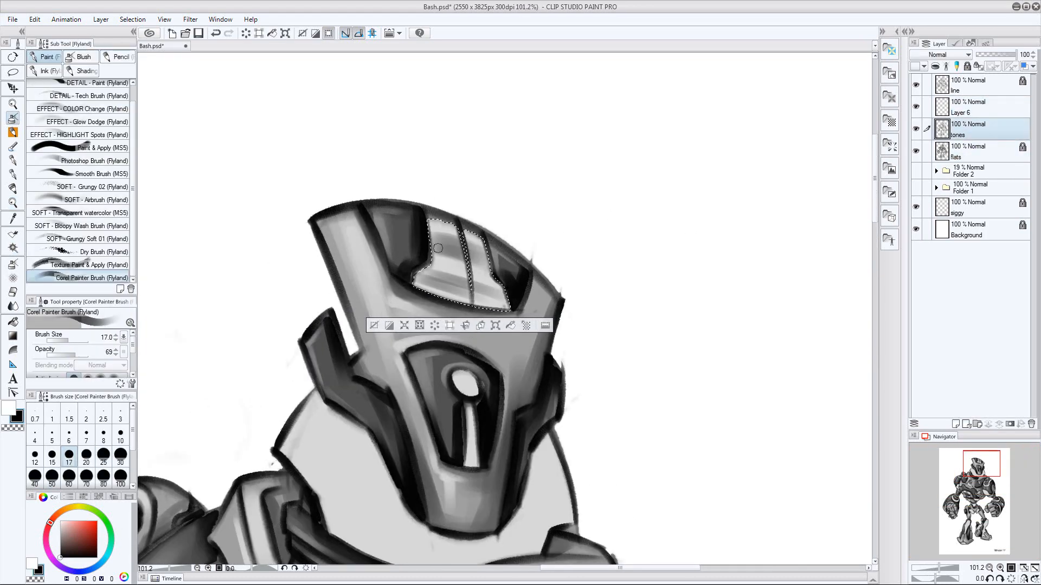
pyautogui.press('[')
pyautogui.press('[')
pyautogui.press('[')
pyautogui.moveTo(424, 277); pyautogui.dragTo(507, 302)
pyautogui.press(']')
pyautogui.press(']')
pyautogui.press(']')
pyautogui.press(']')
pyautogui.press(']')
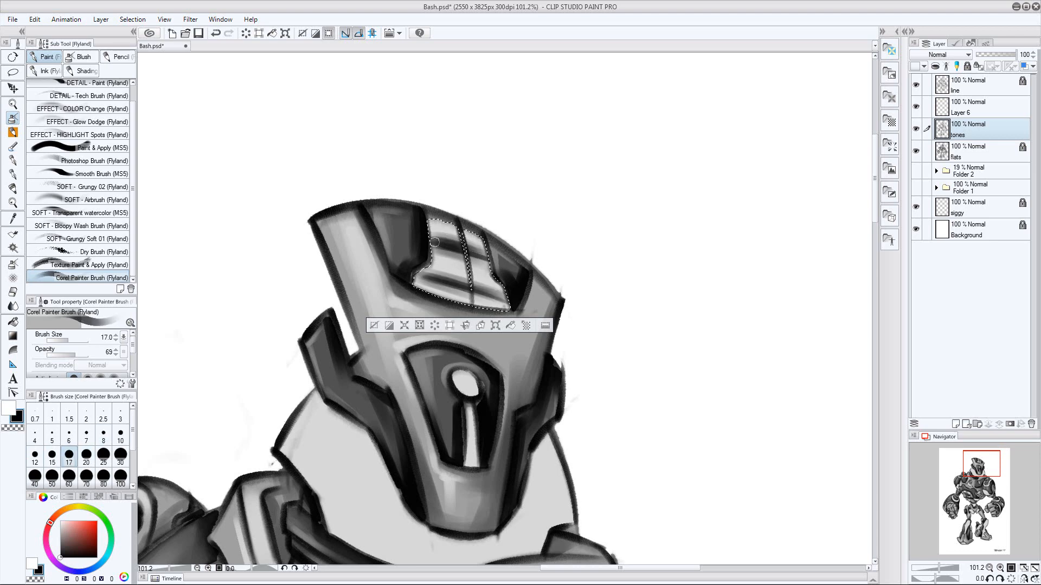
# Brighten the crest panels with white strokes at size 25 and edge them in white on Layer 6 at size 17
pyautogui.press('x')
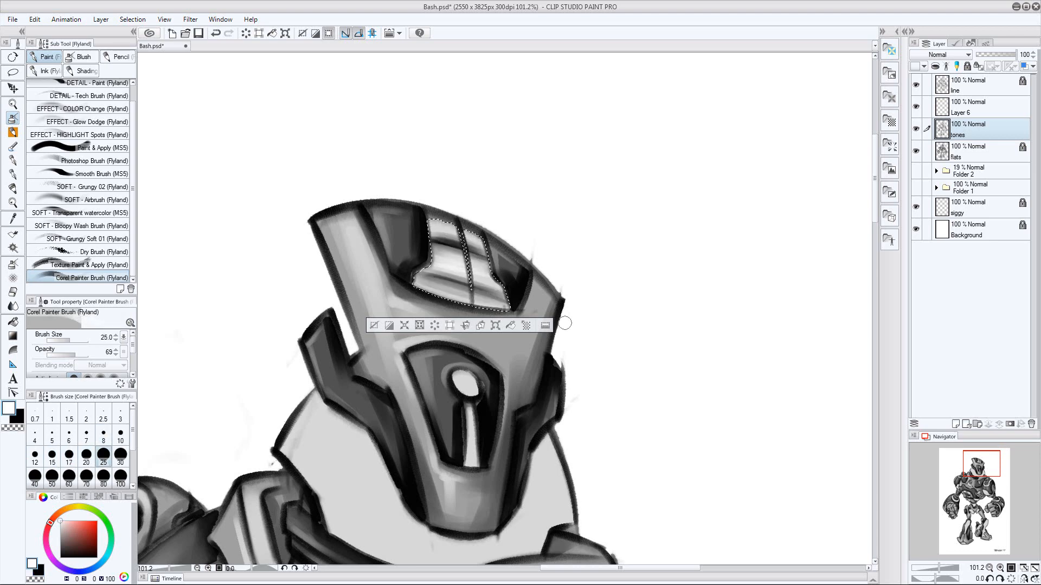
pyautogui.hotkey('alt', ']')
pyautogui.press('[')
pyautogui.press('[')
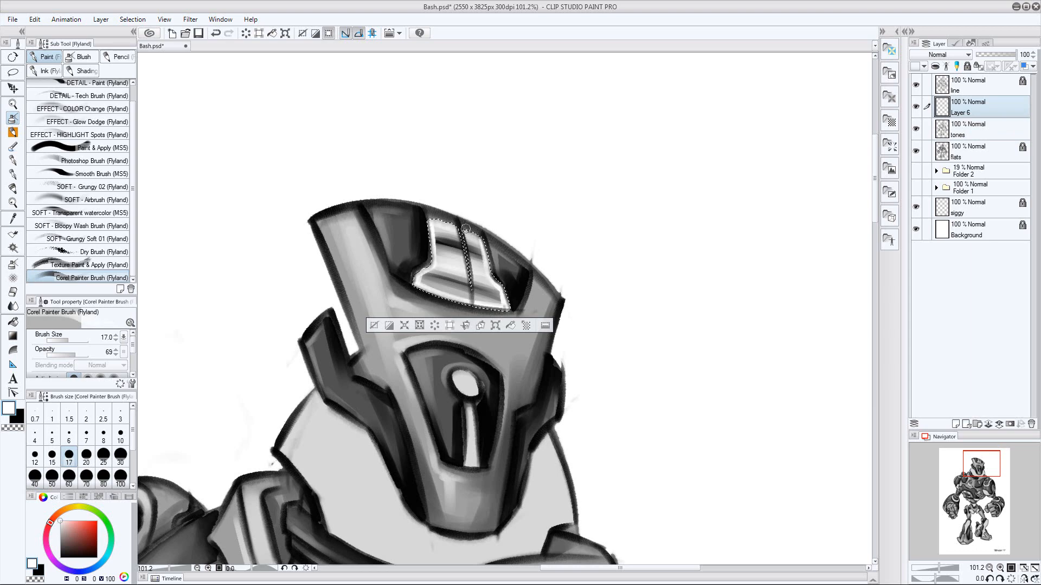
# Clear the selection, merge Layer 6 down into the tones layer and save the drawing
pyautogui.scroll(-3, 639, 306)
pyautogui.hotkey('ctrl', 'd')
pyautogui.hotkey('ctrl', 'e')
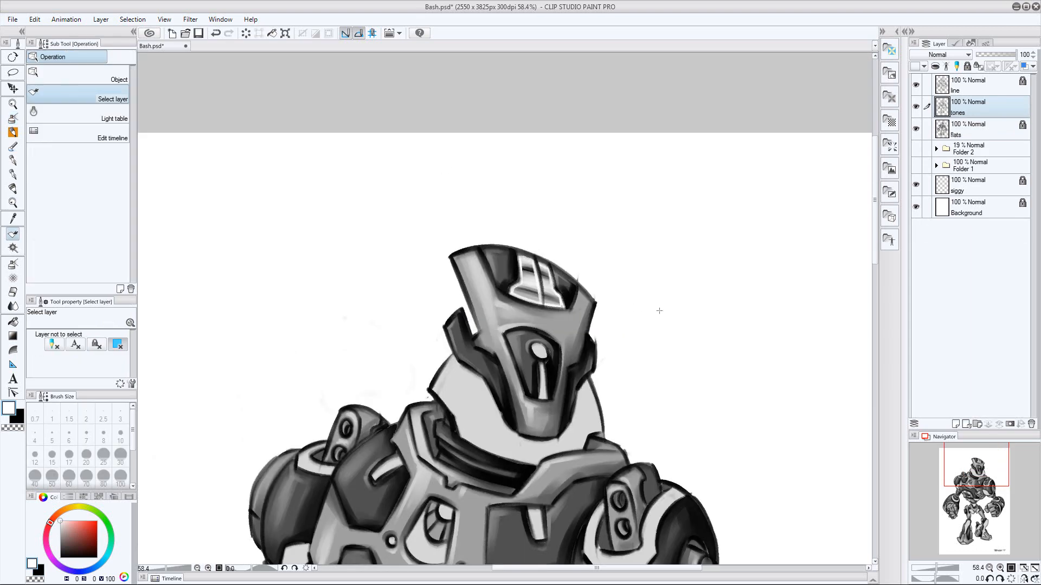
pyautogui.hotkey('ctrl', 's')
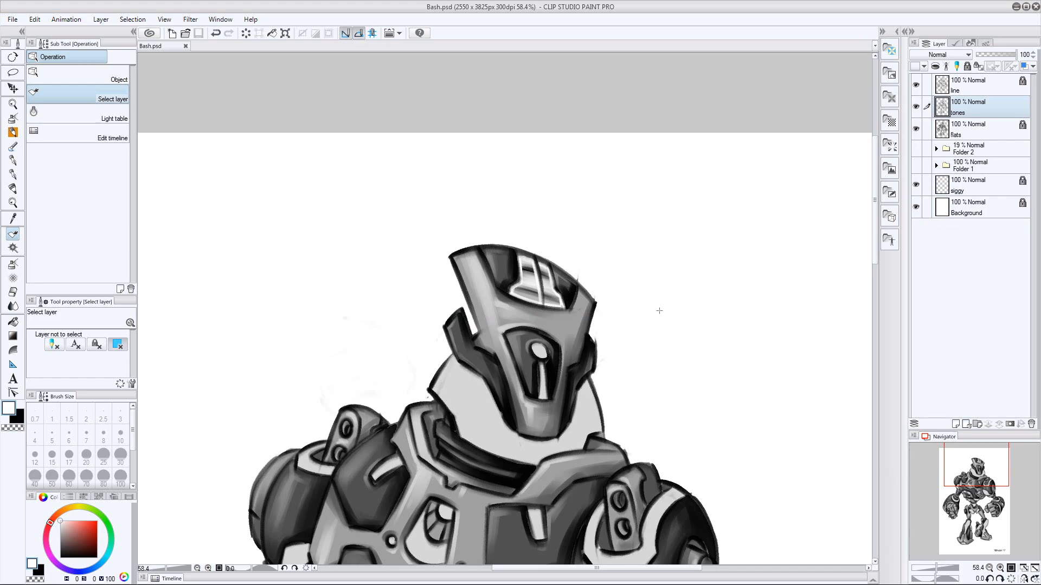
# Select the light collar behind the helmet and lay in black shading strokes at size 60 on the tones layer
pyautogui.hotkey('alt', '[')
pyautogui.moveTo(534, 455); pyautogui.dragTo(520, 290)
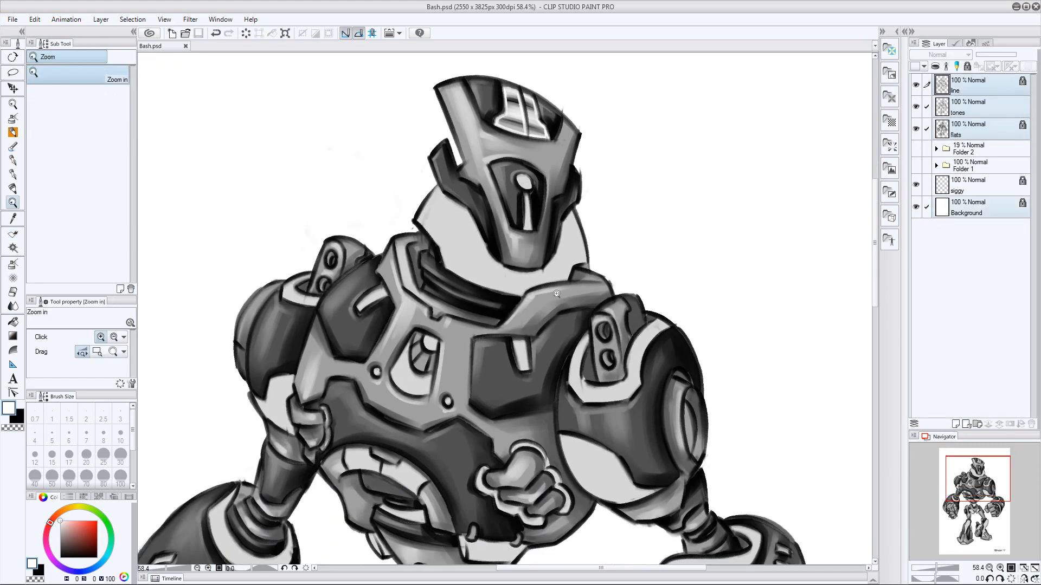
pyautogui.moveTo(610, 210); pyautogui.dragTo(628, 211)
pyautogui.press('w')
pyautogui.click(541, 275)
pyautogui.hotkey('alt', ']')
pyautogui.moveTo(616, 304); pyautogui.dragTo(580, 319)
pyautogui.press('b')
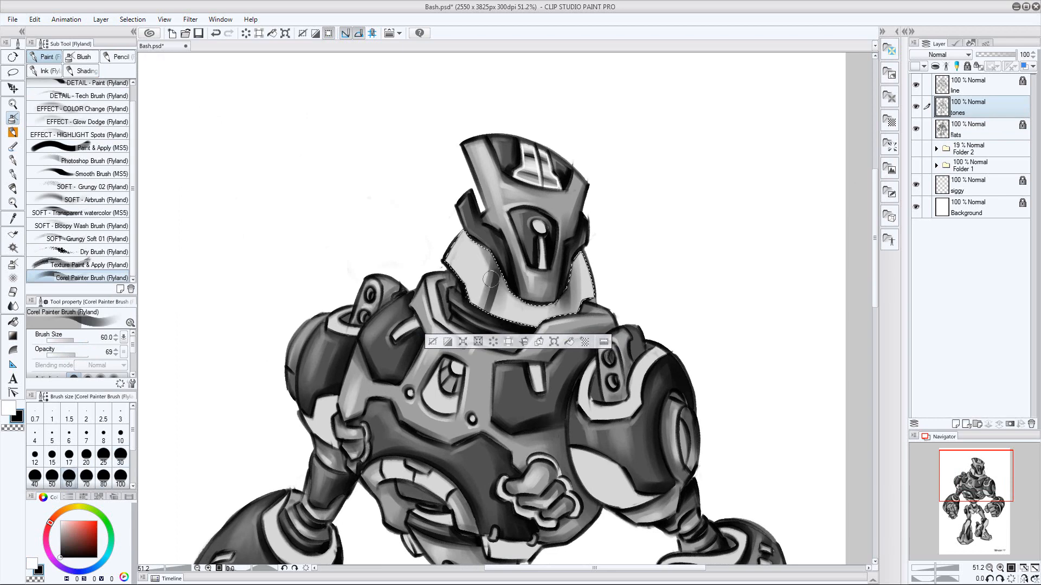
# Refine the collar's shading bands with white strokes and deepen its dark areas with black strokes at size 60
pyautogui.press('e')
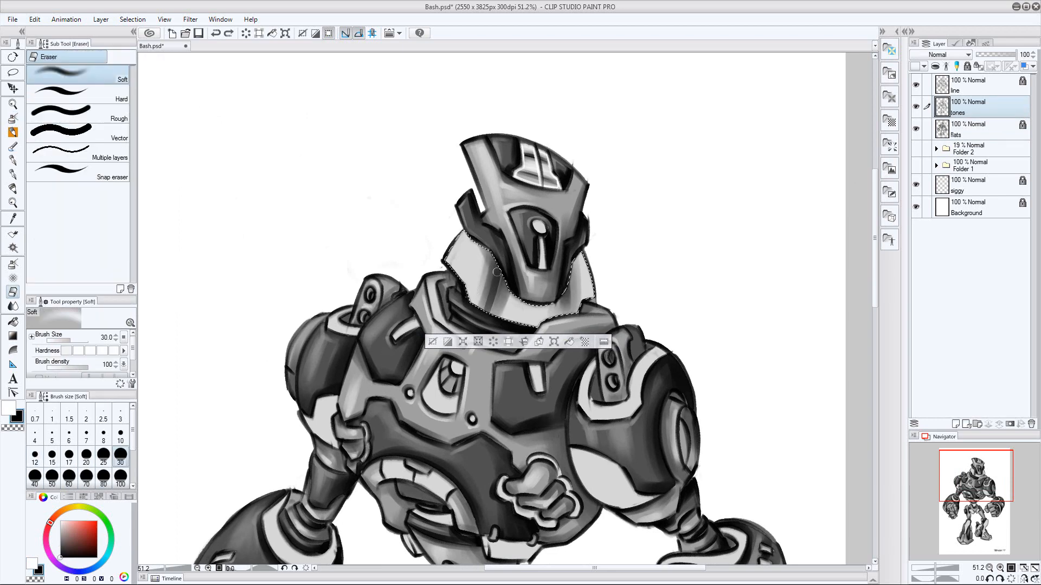
pyautogui.press('[')
pyautogui.press('[')
pyautogui.press('[')
pyautogui.press('[')
pyautogui.press('b')
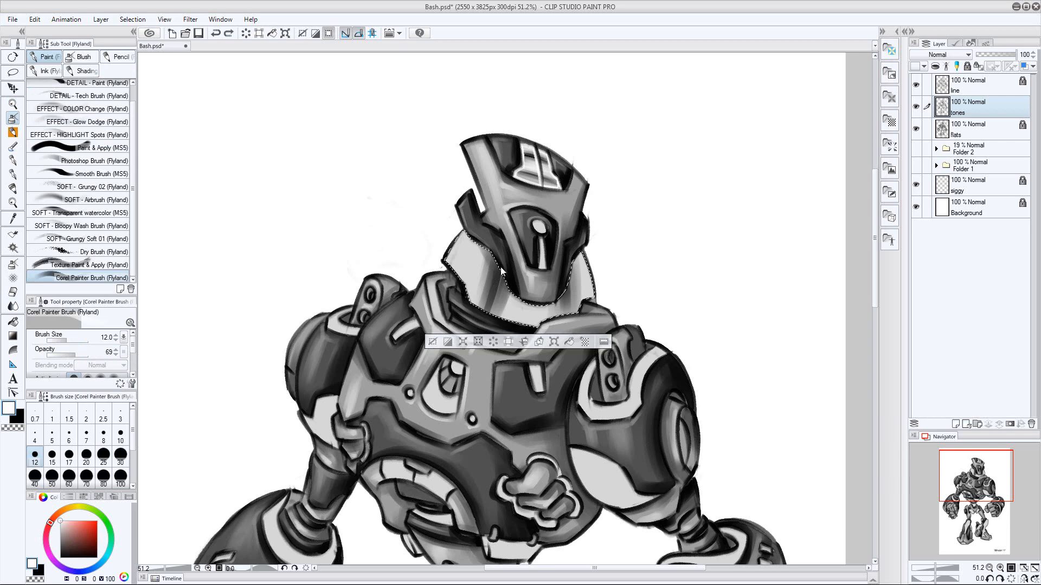
pyautogui.press('x')
pyautogui.press(']')
pyautogui.press(']')
pyautogui.press(']')
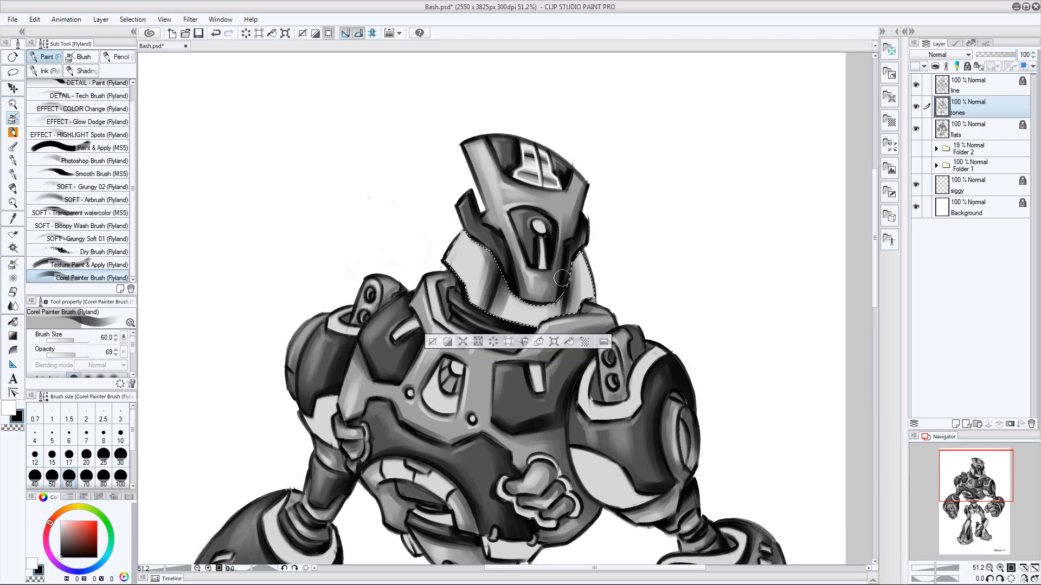
pyautogui.press(']')
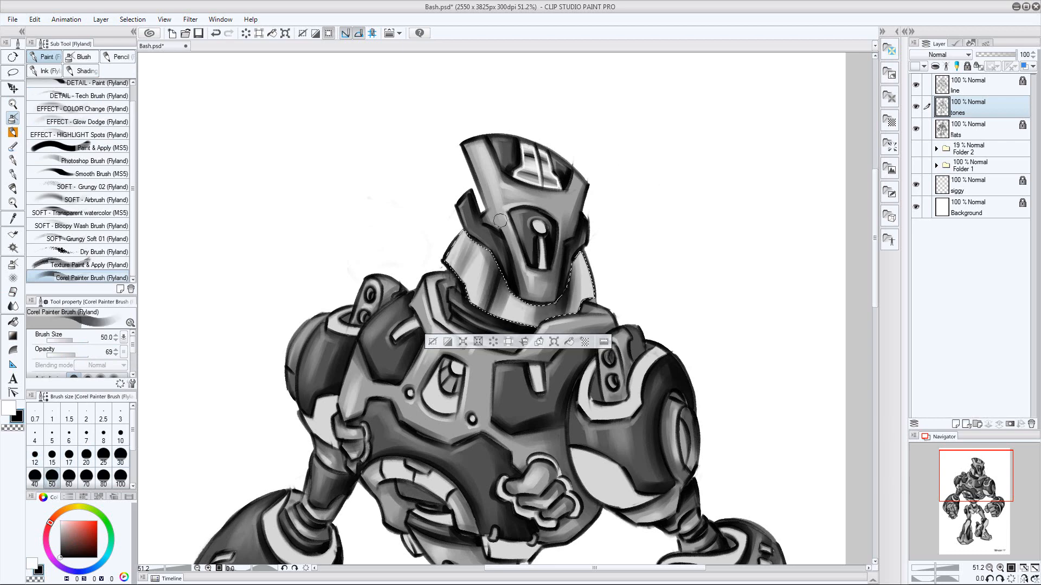
# Add white highlights to the collar at size 50 and edge its outer rim in white at size 30 on a new layer
pyautogui.press('[')
pyautogui.press('[')
pyautogui.press('x')
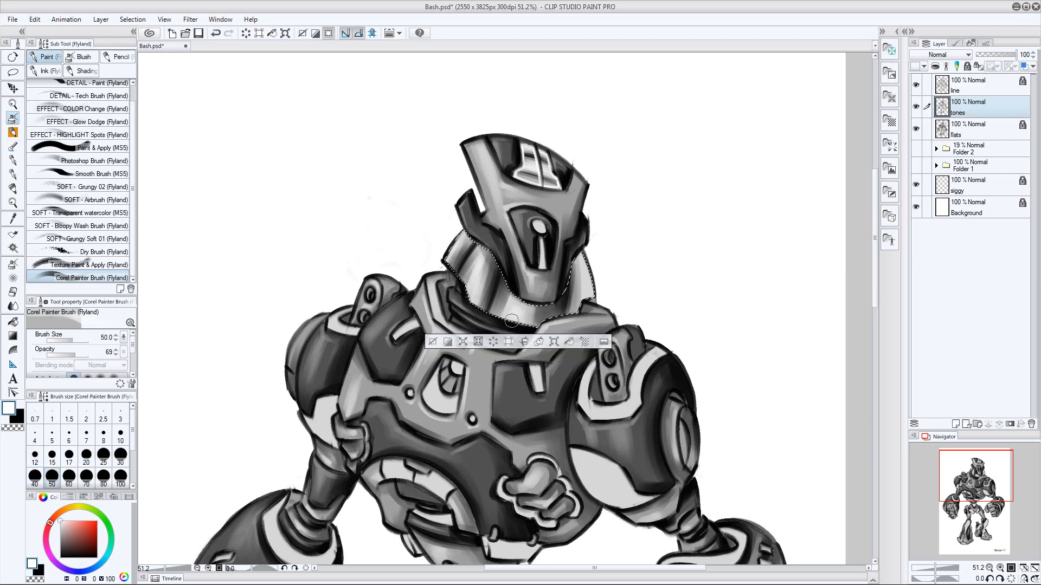
pyautogui.hotkey('ctrl', 'shift', 'n')
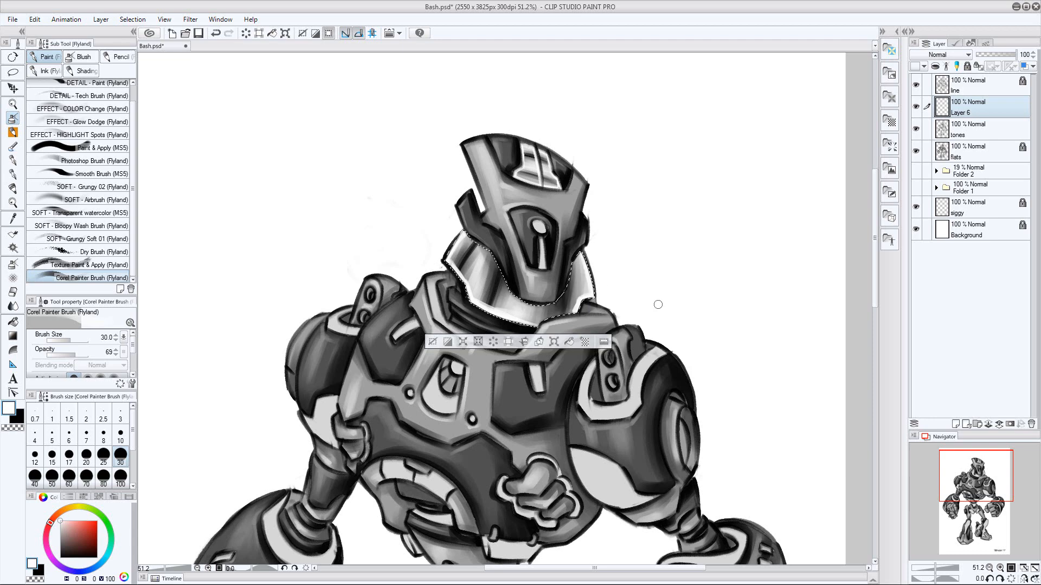
# Clear the collar selection and save the drawing
pyautogui.hotkey('ctrl', 'd')
pyautogui.hotkey('ctrl', 'space')
pyautogui.moveTo(681, 316); pyautogui.dragTo(661, 329)
pyautogui.hotkey('ctrl', 's')
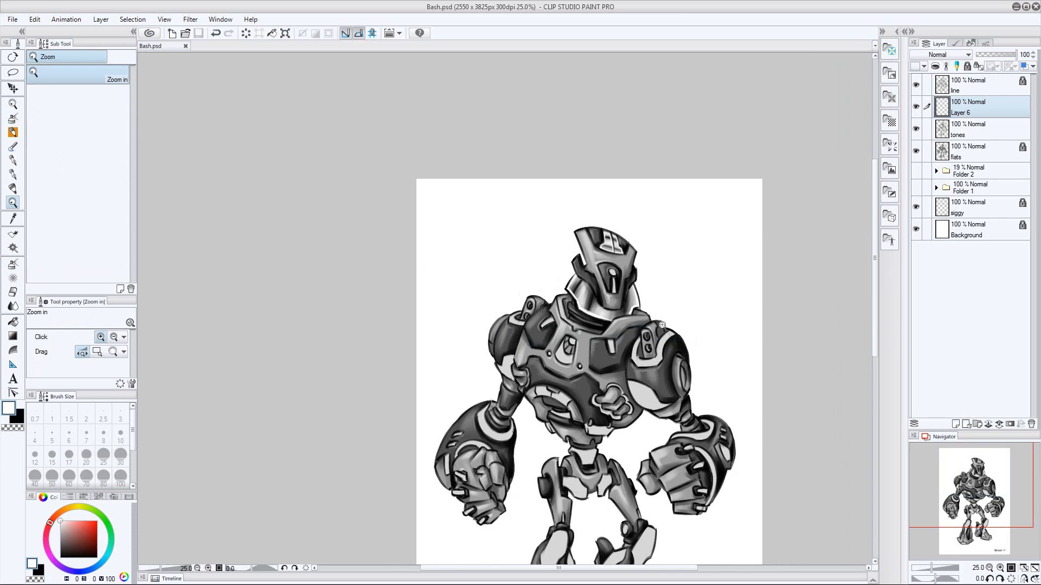
# Restore the collar selection and paint a white highlight along the collar's inner edge on Layer 6 at size 20
pyautogui.moveTo(625, 293); pyautogui.dragTo(653, 287)
pyautogui.hotkey('ctrl', 'z')
pyautogui.press('b')
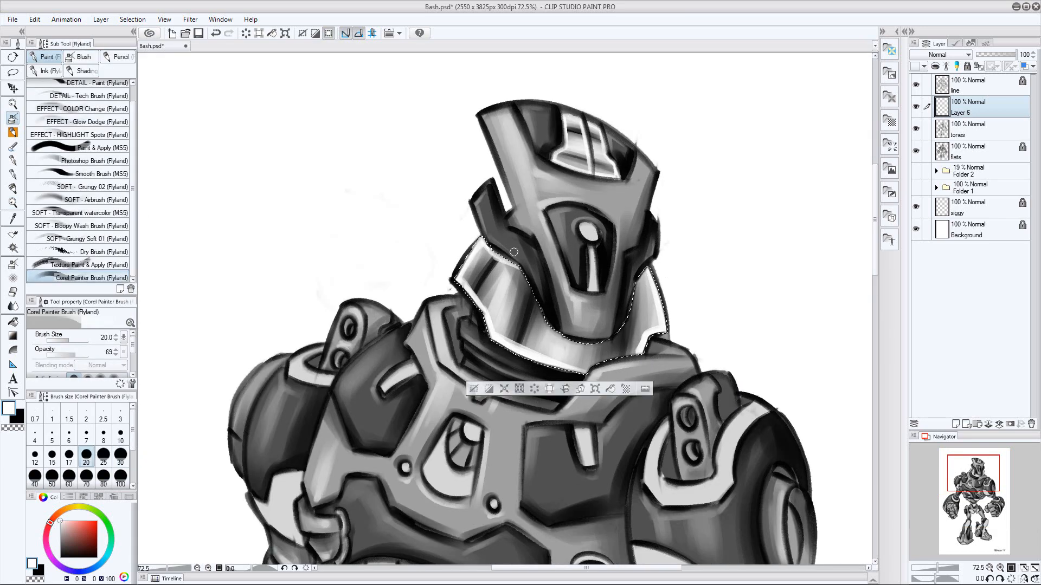
pyautogui.moveTo(603, 343); pyautogui.dragTo(638, 278)
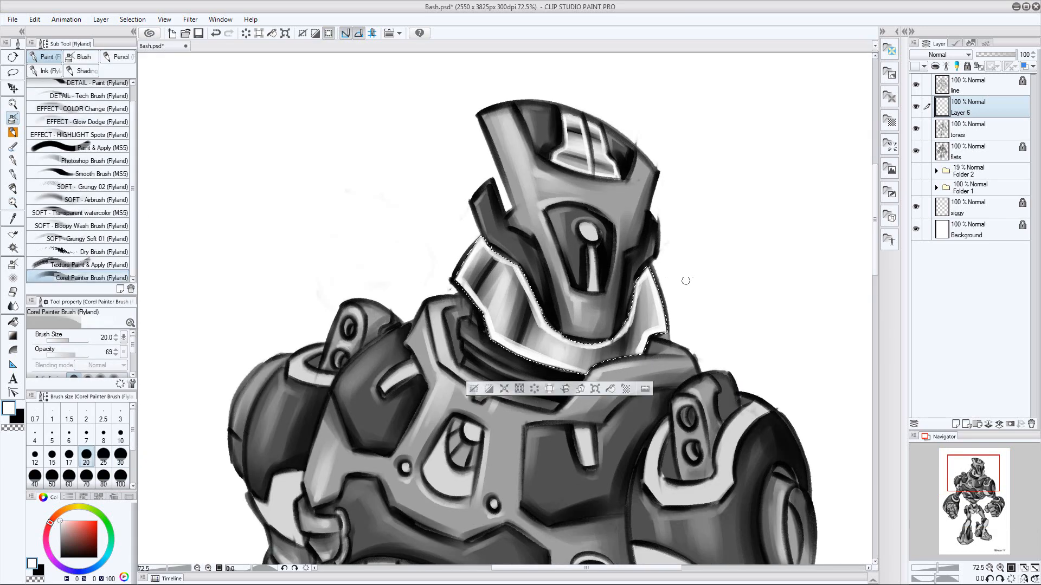
# Deselect the collar, merge its highlight layer into the tones layer and save the file
pyautogui.hotkey('ctrl', 'd')
pyautogui.hotkey('ctrl', 'e')
pyautogui.press('/')
pyautogui.moveTo(706, 313); pyautogui.dragTo(660, 337)
pyautogui.hotkey('ctrl', 's')
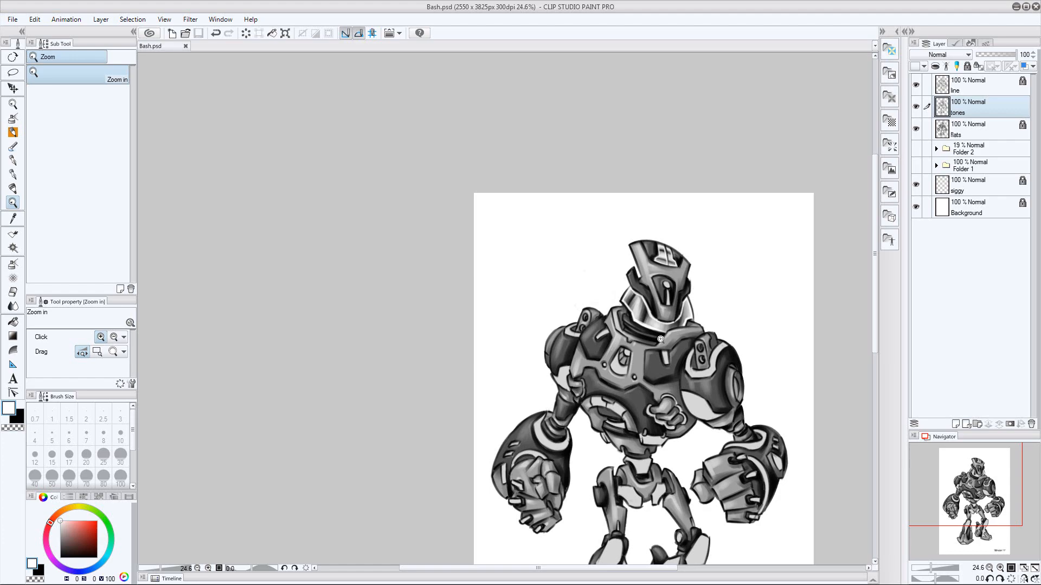
# Auto-select the light panels on both shoulders and upper arms, the chest slots, the chest opening and the helmet's vertical slot from the flats layer
pyautogui.moveTo(660, 339); pyautogui.dragTo(624, 338)
pyautogui.moveTo(629, 338); pyautogui.dragTo(543, 228)
pyautogui.click(976, 129)
pyautogui.moveTo(504, 284); pyautogui.dragTo(525, 255)
pyautogui.press('w')
pyautogui.click(396, 204)
pyautogui.keyDown('shift'); pyautogui.click(442, 209); pyautogui.keyUp('shift')
pyautogui.hotkey('ctrl', 'z')
pyautogui.keyDown('shift'); pyautogui.click(446, 205); pyautogui.keyUp('shift')
pyautogui.hotkey('ctrl', 'z')
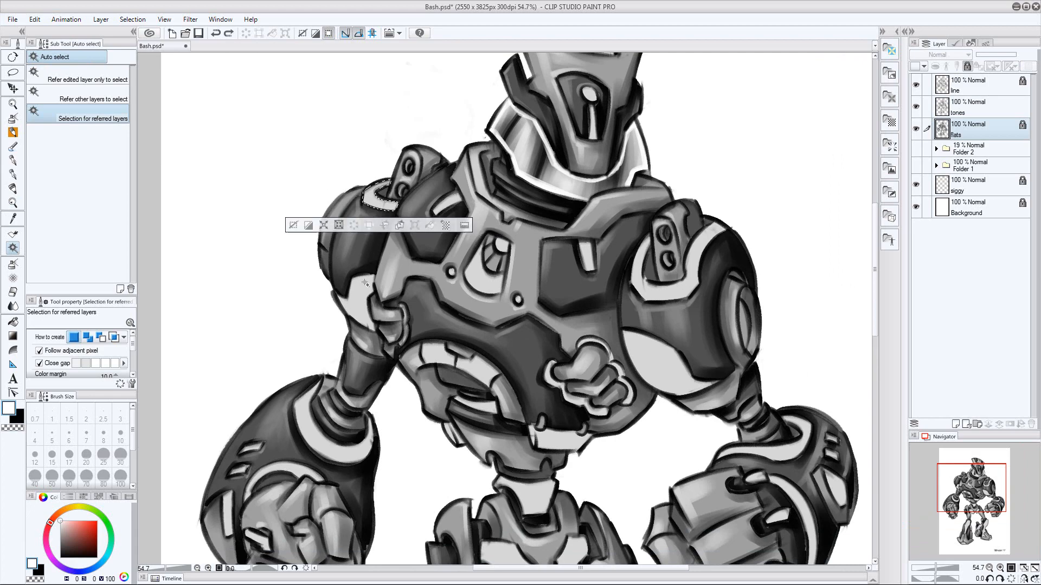
pyautogui.keyDown('shift'); pyautogui.click(449, 205); pyautogui.keyUp('shift')
pyautogui.keyDown('shift'); pyautogui.click(588, 259); pyautogui.keyUp('shift')
pyautogui.keyDown('shift'); pyautogui.click(480, 279); pyautogui.keyUp('shift')
pyautogui.keyDown('shift'); pyautogui.click(358, 304); pyautogui.keyUp('shift')
pyautogui.keyDown('shift'); pyautogui.click(650, 291); pyautogui.keyUp('shift')
pyautogui.keyDown('shift'); pyautogui.click(646, 355); pyautogui.keyUp('shift')
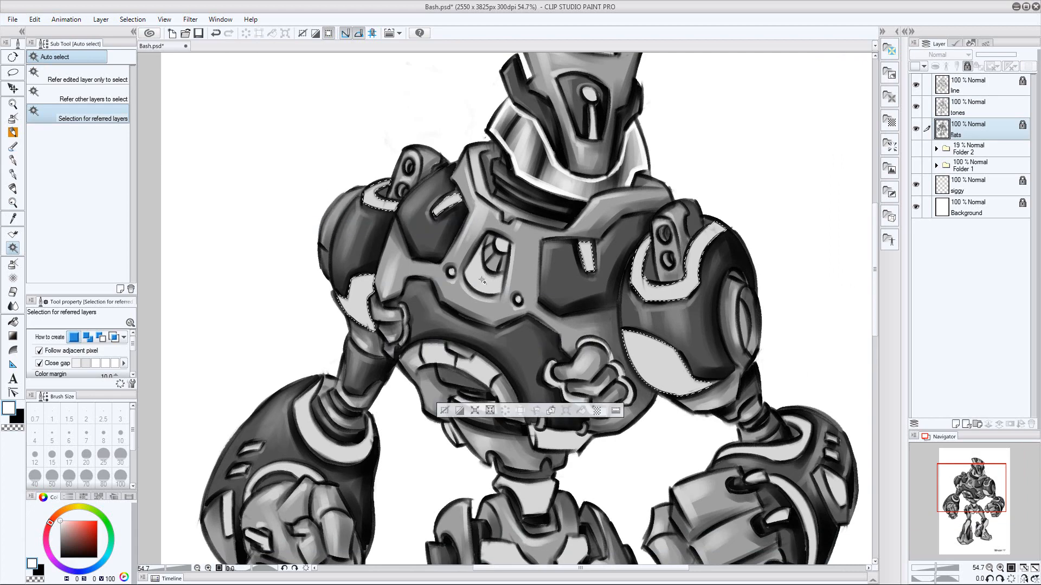
pyautogui.moveTo(679, 255); pyautogui.dragTo(649, 330)
pyautogui.keyDown('shift'); pyautogui.click(562, 201); pyautogui.keyUp('shift')
# Paint black shading bands across the helmet slot, the chest slots and the robot's right shoulder strip on the tones layer at sizes 40 and 20
pyautogui.click(975, 107)
pyautogui.click(13, 119)
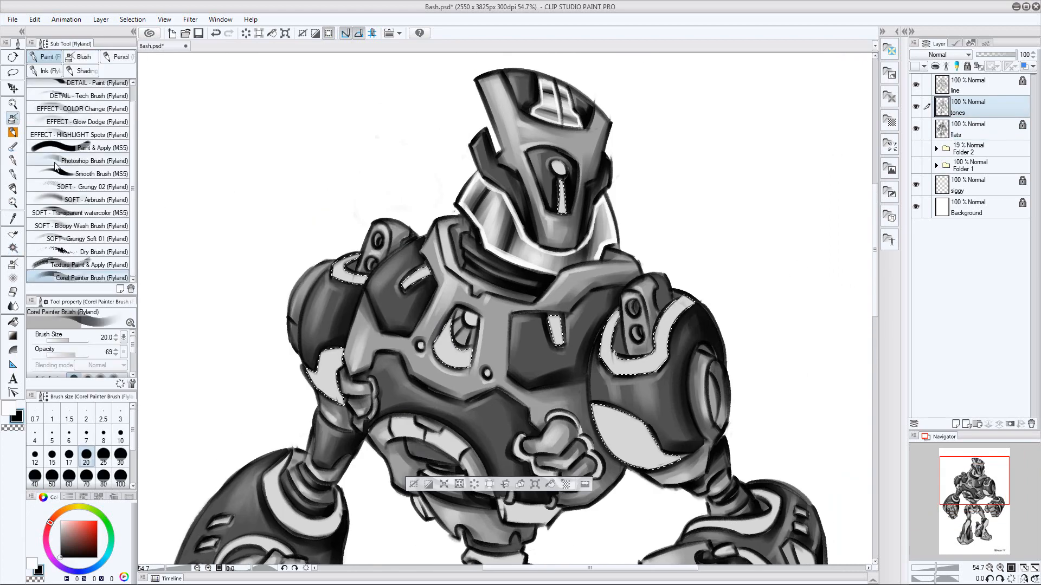
pyautogui.click(35, 477)
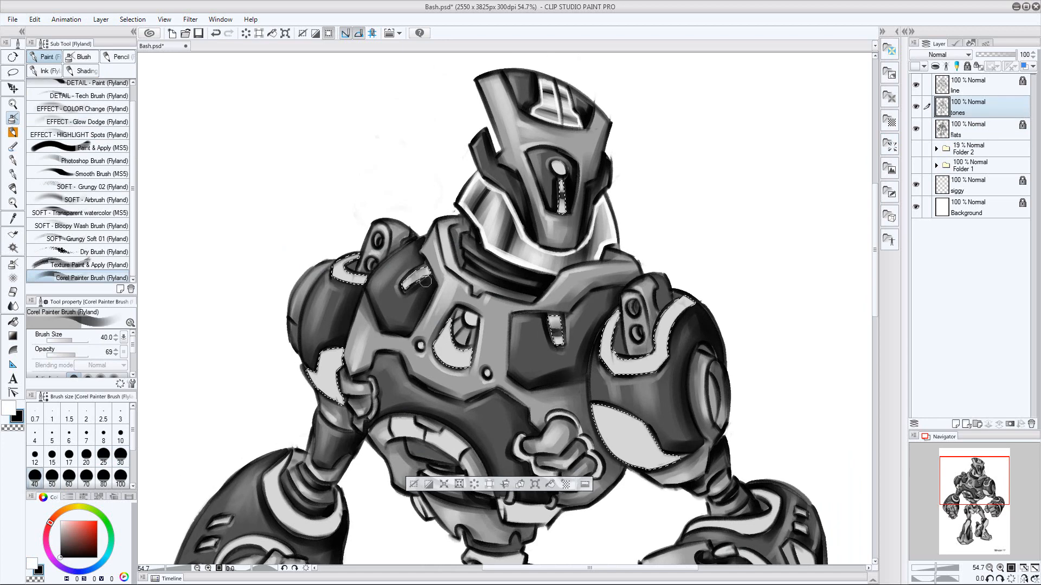
pyautogui.press('[')
pyautogui.press('[')
pyautogui.press('[')
pyautogui.moveTo(351, 268); pyautogui.dragTo(353, 283)
pyautogui.press(']')
pyautogui.press(']')
pyautogui.press(']')
pyautogui.press('[')
pyautogui.press('[')
pyautogui.press('[')
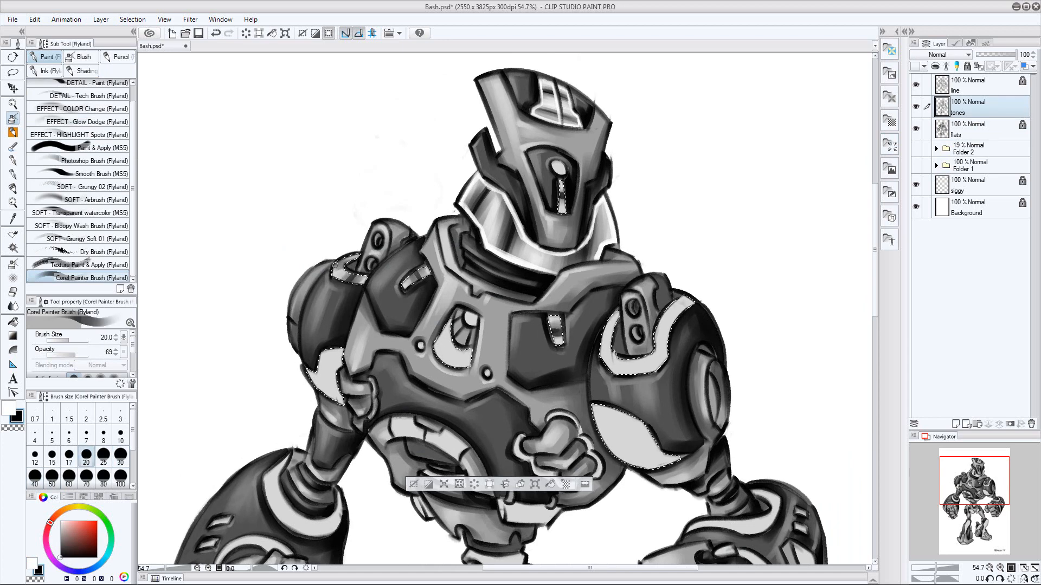
# Paint black shading bands around the curved light strip on the robot's left shoulder, varying the brush size up to 50
pyautogui.press(']')
pyautogui.press(']')
pyautogui.moveTo(603, 328); pyautogui.dragTo(618, 324)
pyautogui.moveTo(658, 323); pyautogui.dragTo(675, 325)
pyautogui.press(']')
pyautogui.press(']')
pyautogui.press(']')
pyautogui.press(']')
pyautogui.press('[')
pyautogui.press('[')
pyautogui.press('[')
pyautogui.press('[')
pyautogui.press('[')
pyautogui.press(']')
pyautogui.press(']')
pyautogui.press(']')
pyautogui.press('[')
pyautogui.press('[')
pyautogui.moveTo(621, 357)
pyautogui.mouseDown()
pyautogui.moveTo(609, 369)
pyautogui.moveTo(655, 371)
pyautogui.mouseUp()
pyautogui.press(']')
pyautogui.press(']')
pyautogui.press(']')
pyautogui.press('[')
pyautogui.press('[')
pyautogui.press(']')
pyautogui.press(']')
pyautogui.press(']')
pyautogui.press('[')
pyautogui.press('[')
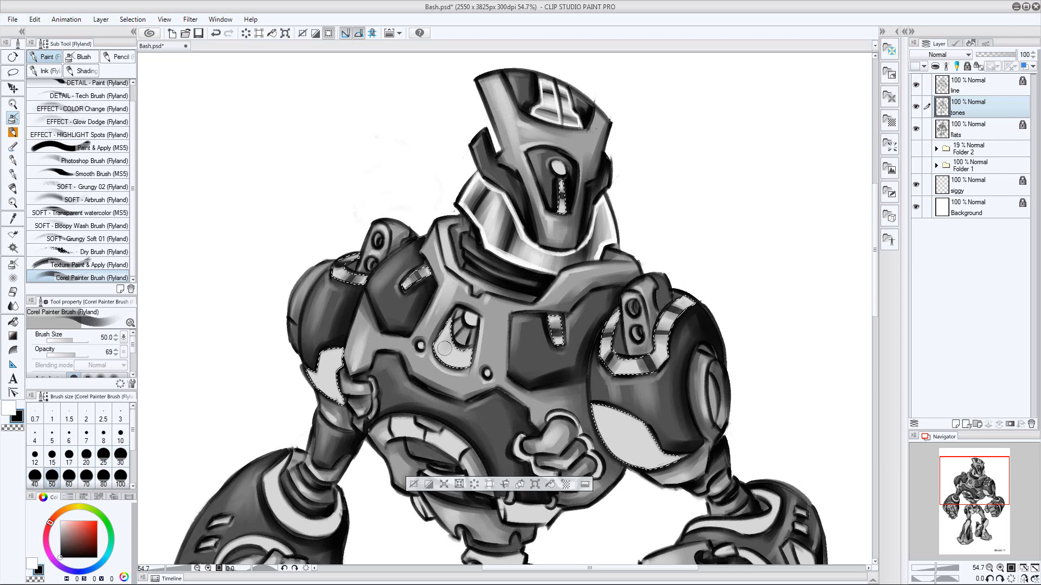
# Shade the light panel around the chest opening with black strokes, varying the brush size up to 50
pyautogui.press('[')
pyautogui.press('[')
pyautogui.press('[')
pyautogui.press('[')
pyautogui.press('[')
pyautogui.press(']')
pyautogui.press(']')
pyautogui.press(']')
pyautogui.moveTo(451, 335)
pyautogui.mouseDown()
pyautogui.moveTo(471, 348)
pyautogui.moveTo(454, 367)
pyautogui.mouseUp()
pyautogui.press('[')
pyautogui.press('[')
pyautogui.press('[')
pyautogui.press('[')
pyautogui.press('[')
pyautogui.press(']')
pyautogui.press(']')
pyautogui.press(']')
pyautogui.press(']')
pyautogui.press(']')
pyautogui.press(']')
# Brush white highlights onto the robot's right shoulder strip, right chest slot and chest opening panel at sizes around 30 to 40
pyautogui.press('x')
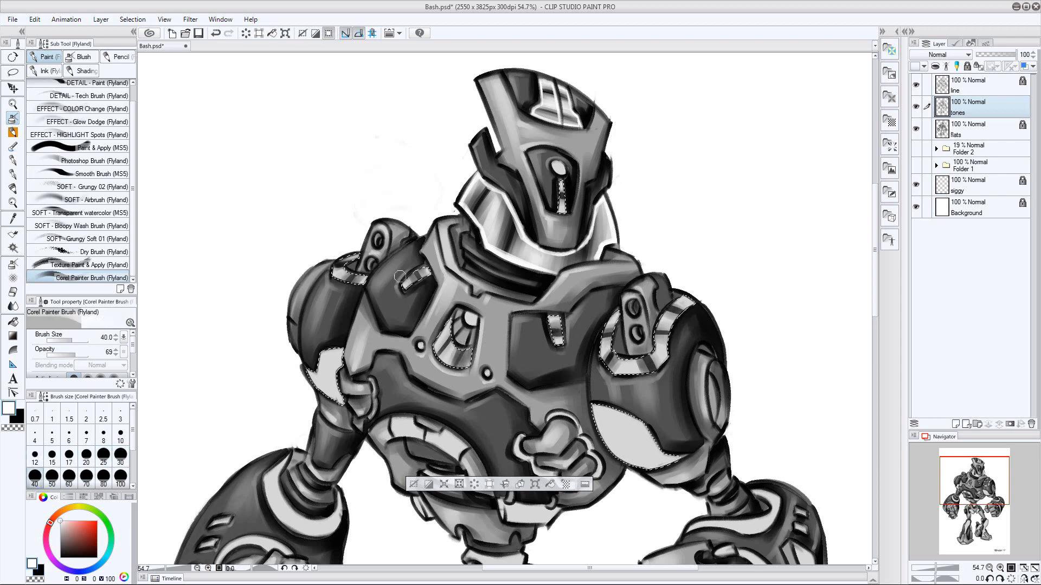
pyautogui.press('[')
pyautogui.press('[')
pyautogui.press('[')
pyautogui.press('[')
pyautogui.press('[')
pyautogui.press('[')
pyautogui.press('[')
pyautogui.press(']')
pyautogui.press(']')
pyautogui.press(']')
# Brush white highlights between the dark bands of the left chest slot and left shoulder strip, varying the brush size up to 40
pyautogui.press(']')
pyautogui.press(']')
pyautogui.press(']')
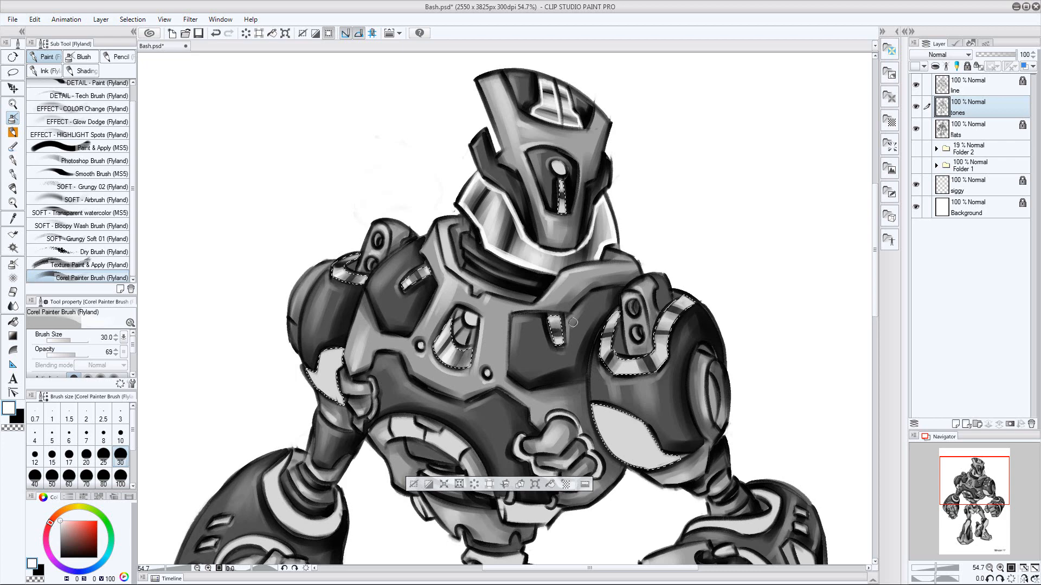
pyautogui.press('[')
pyautogui.press('[')
pyautogui.press('[')
pyautogui.press(']')
pyautogui.press(']')
pyautogui.press('[')
pyautogui.press(']')
pyautogui.press(']')
pyautogui.press(']')
pyautogui.press('[')
pyautogui.press('[')
pyautogui.press(']')
pyautogui.press(']')
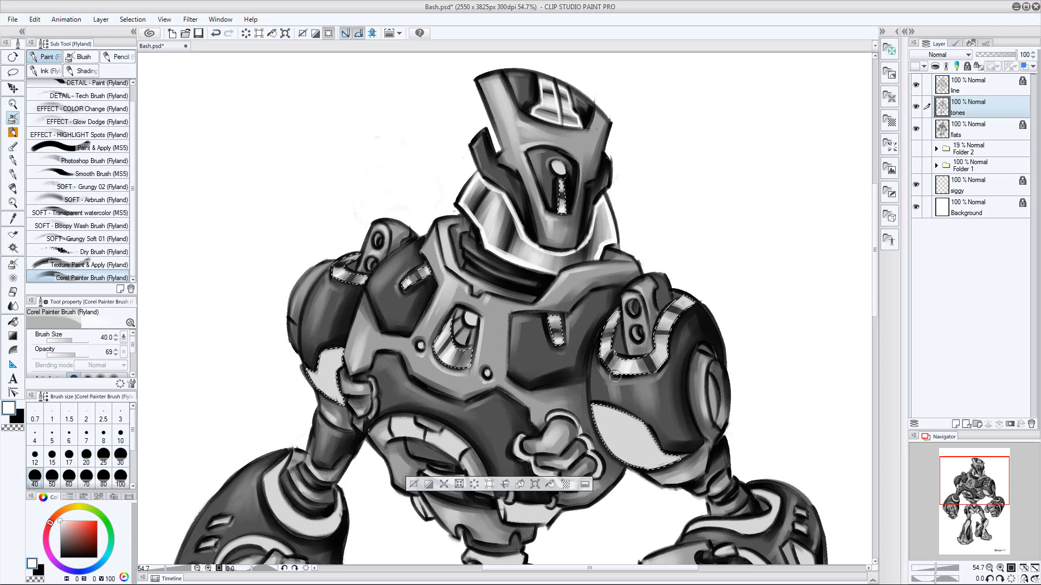
pyautogui.press('[')
pyautogui.press('[')
pyautogui.press('[')
pyautogui.press(']')
pyautogui.press(']')
pyautogui.press('[')
# Add a new layer above tones and edge the helmet slot and right chest slot in white at size 20
pyautogui.hotkey('ctrl', 'shift', 'n')
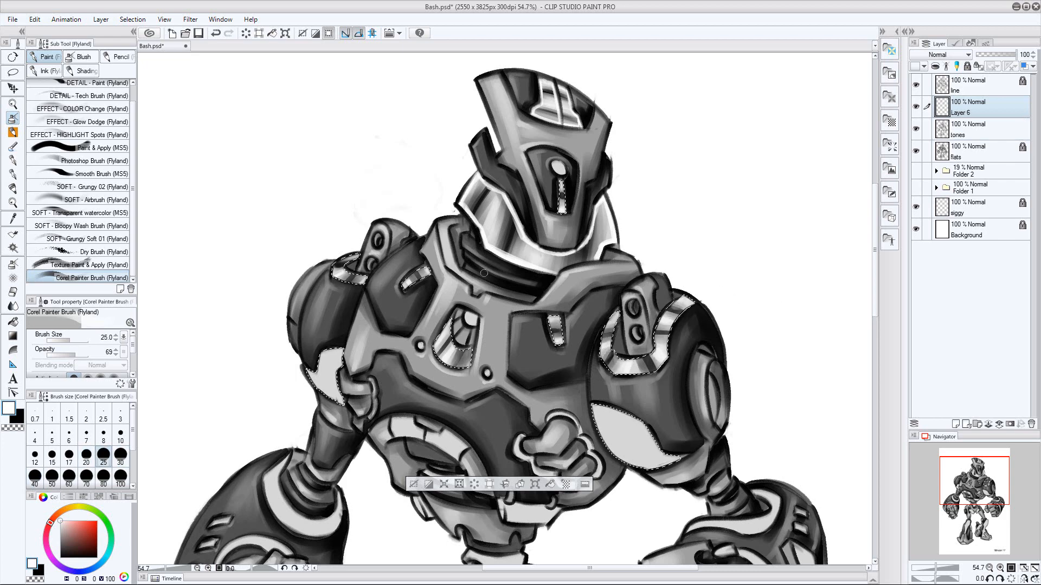
pyautogui.press('[')
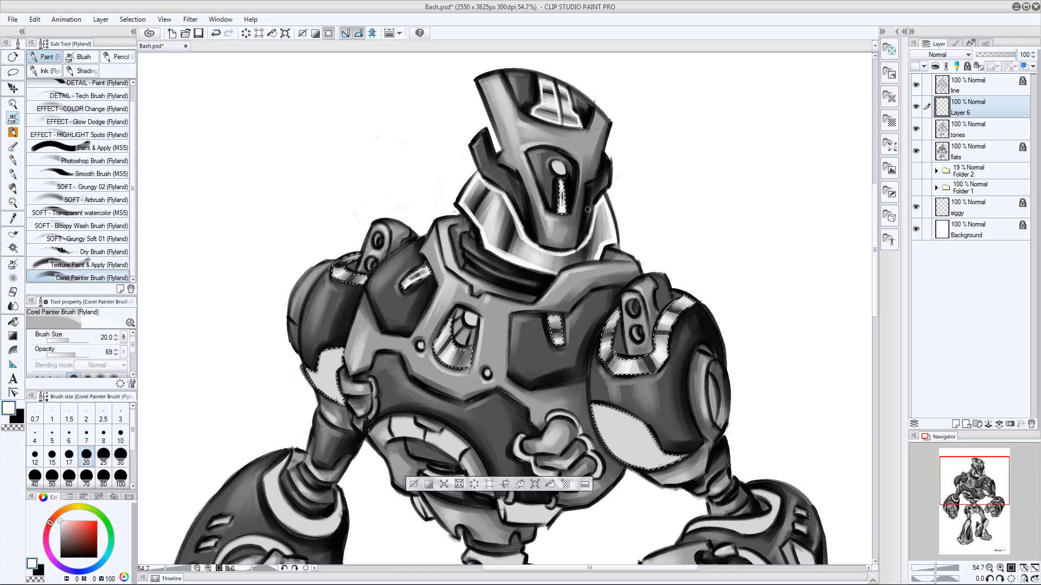
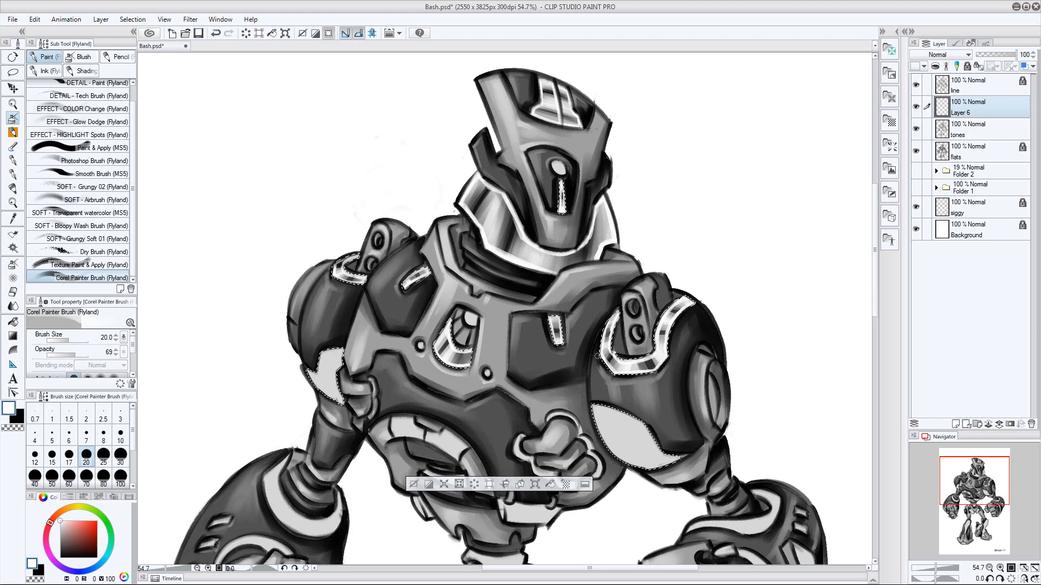
# Clear the selection and merge the highlight layer, Layer 6, down into the tones layer
pyautogui.hotkey('ctrl', 'd')
pyautogui.moveTo(597, 357); pyautogui.dragTo(680, 308)
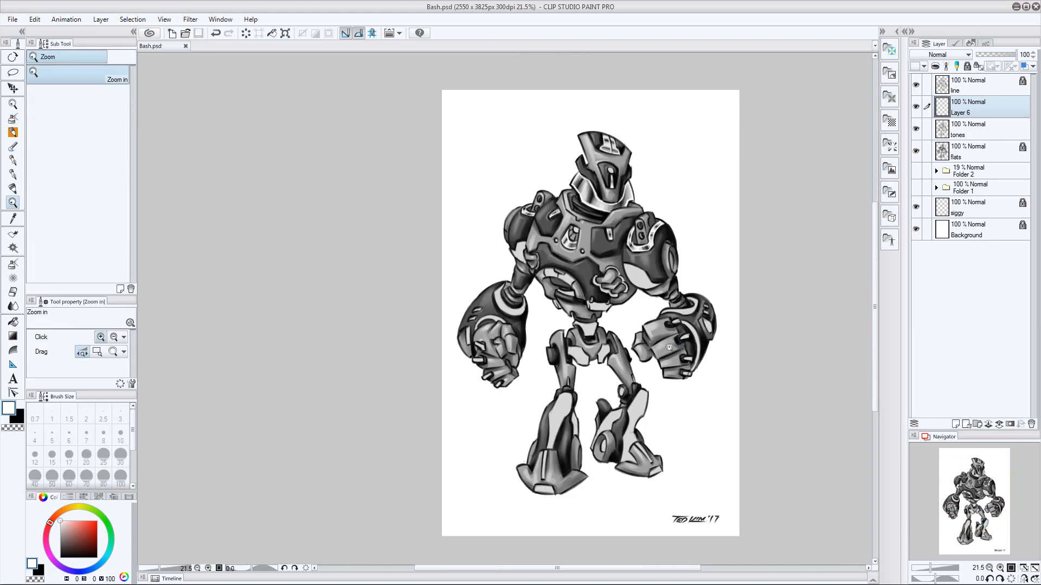
pyautogui.click(982, 129)
pyautogui.click(983, 152)
pyautogui.moveTo(612, 270); pyautogui.dragTo(637, 271)
pyautogui.click(976, 108)
pyautogui.hotkey('ctrl', 'e')
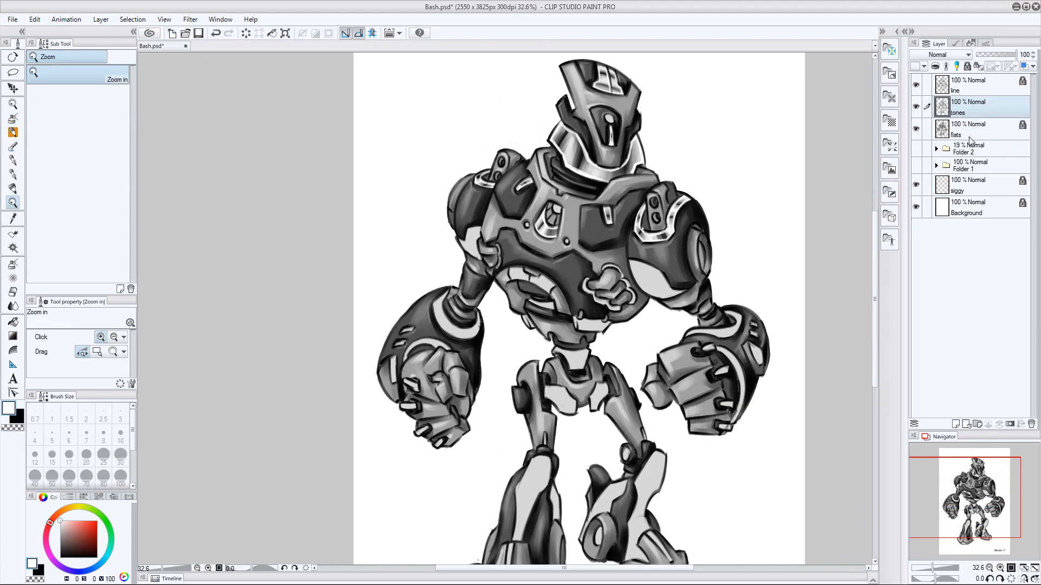
# Select the light panels on both upper arms from the flats layer and return to the tones layer with black as drawing colour
pyautogui.click(985, 126)
pyautogui.press('w')
pyautogui.click(471, 240)
pyautogui.keyDown('shift'); pyautogui.click(650, 278); pyautogui.keyUp('shift')
pyautogui.click(975, 108)
pyautogui.moveTo(543, 220); pyautogui.dragTo(593, 220)
pyautogui.click(18, 418)
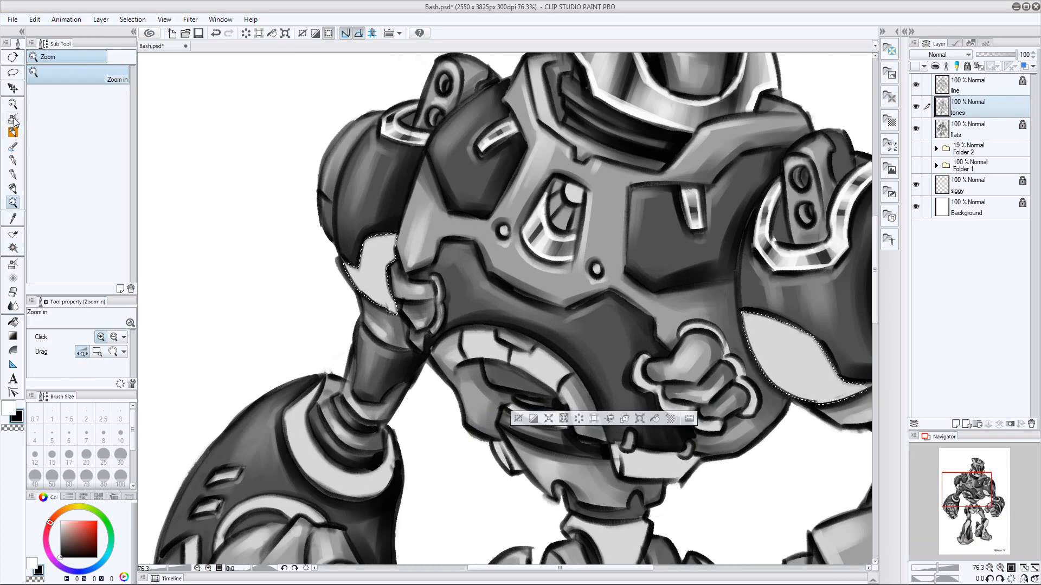
# Brush dark vertical bands onto the small light panel of the image-left upper arm with the Corel Painter Brush
pyautogui.click(14, 121)
pyautogui.moveTo(363, 248)
pyautogui.mouseDown()
pyautogui.moveTo(387, 275)
pyautogui.moveTo(389, 300)
pyautogui.moveTo(356, 275)
pyautogui.moveTo(367, 296)
pyautogui.mouseUp()
pyautogui.moveTo(395, 253)
pyautogui.mouseDown()
pyautogui.moveTo(364, 270)
pyautogui.moveTo(392, 304)
pyautogui.mouseUp()
# Brush white highlights between the dark bands of the image-left upper arm panel, varying the brush size
pyautogui.press('x')
pyautogui.press(']')
pyautogui.press(']')
pyautogui.press(']')
pyautogui.press(']')
pyautogui.press(']')
pyautogui.press('[')
pyautogui.press('[')
pyautogui.press('[')
pyautogui.press(']')
pyautogui.press(']')
pyautogui.moveTo(374, 238)
pyautogui.mouseDown()
pyautogui.moveTo(387, 254)
pyautogui.moveTo(362, 243)
pyautogui.moveTo(354, 265)
pyautogui.moveTo(343, 261)
pyautogui.moveTo(345, 280)
pyautogui.moveTo(395, 313)
pyautogui.mouseUp()
# Add a new layer above tones and edge the image-left upper arm panel in white at size 15
pyautogui.hotkey('ctrl', 'shift', 'n')
pyautogui.press('[')
pyautogui.press('[')
pyautogui.press('[')
pyautogui.moveTo(345, 264)
pyautogui.mouseDown()
pyautogui.moveTo(366, 239)
pyautogui.moveTo(397, 235)
pyautogui.mouseUp()
# Shade the large light panel of the image-right upper arm with black bands on the tones layer, varying the brush size
pyautogui.moveTo(869, 352)
pyautogui.mouseDown()
pyautogui.moveTo(772, 333)
pyautogui.moveTo(707, 273)
pyautogui.mouseUp()
pyautogui.hotkey('alt', '[')
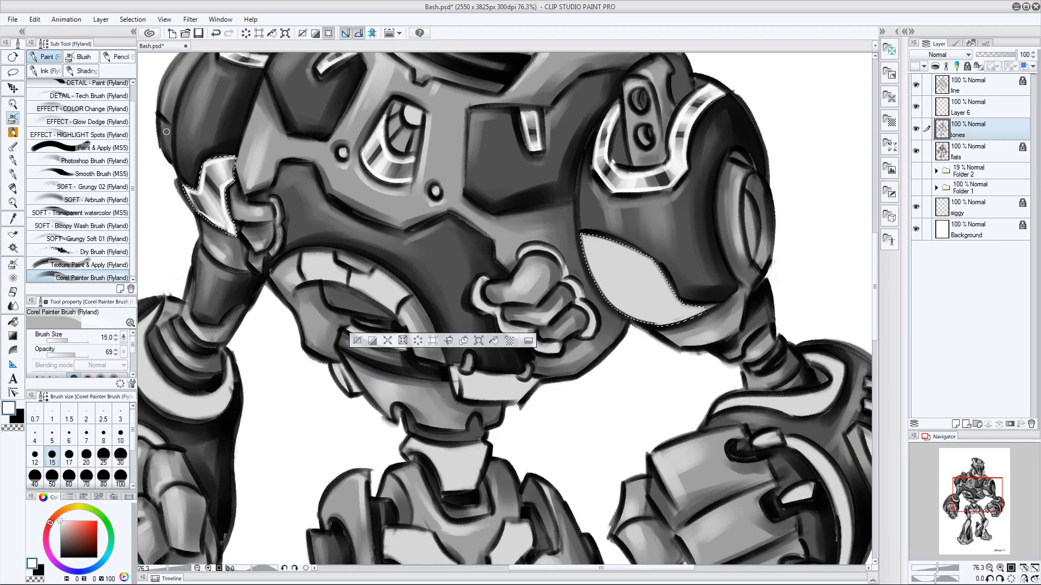
pyautogui.press('x')
pyautogui.press(']')
pyautogui.press(']')
pyautogui.press(']')
pyautogui.press(']')
pyautogui.press(']')
pyautogui.press(']')
pyautogui.press(']')
pyautogui.press('[')
pyautogui.press('[')
pyautogui.moveTo(619, 317); pyautogui.dragTo(680, 302)
pyautogui.moveTo(591, 266)
pyautogui.mouseDown()
pyautogui.moveTo(681, 258)
pyautogui.moveTo(660, 271)
pyautogui.mouseUp()
pyautogui.press('[')
pyautogui.press('[')
pyautogui.press('[')
pyautogui.press('[')
pyautogui.press('[')
pyautogui.press(']')
pyautogui.press(']')
pyautogui.press(']')
pyautogui.press(']')
pyautogui.press(']')
pyautogui.moveTo(623, 310)
pyautogui.mouseDown()
pyautogui.moveTo(683, 292)
pyautogui.moveTo(663, 302)
pyautogui.moveTo(663, 283)
pyautogui.moveTo(684, 256)
pyautogui.moveTo(614, 287)
pyautogui.moveTo(662, 283)
pyautogui.mouseUp()
# Brush white highlights between the image-right upper arm panel's bands and edge it in white on Layer 6 at size 25
pyautogui.press('x')
pyautogui.press('[')
pyautogui.press('[')
pyautogui.press('[')
pyautogui.press('[')
pyautogui.press('[')
pyautogui.press(']')
pyautogui.press(']')
pyautogui.press(']')
pyautogui.press(']')
pyautogui.press(']')
pyautogui.moveTo(596, 245); pyautogui.dragTo(635, 250)
pyautogui.press('[')
pyautogui.hotkey('alt', ']')
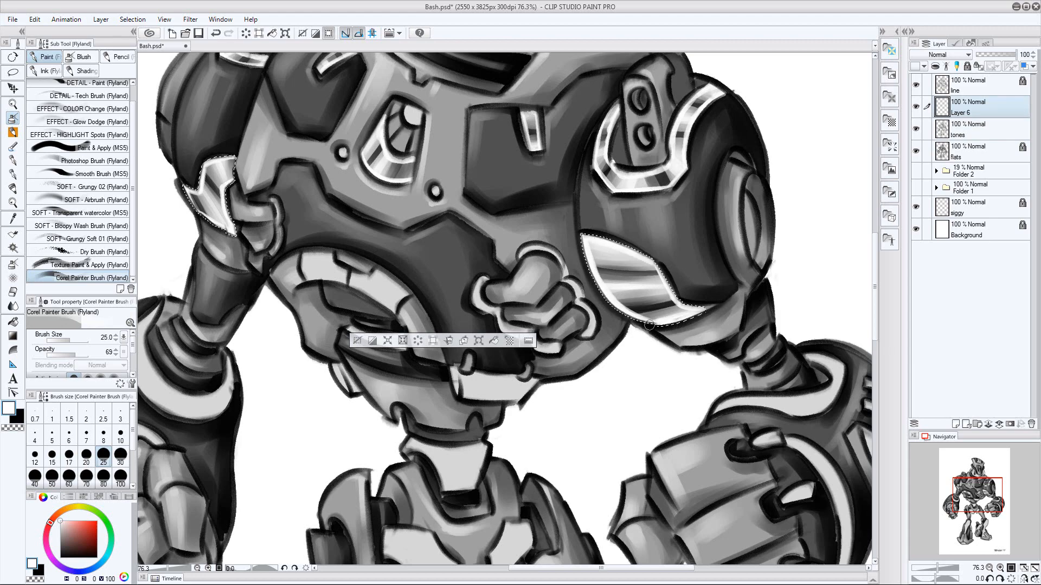
# Clear the selection, save the file and merge Layer 6 down into the tones layer
pyautogui.hotkey('ctrl', 'd')
pyautogui.moveTo(767, 222); pyautogui.dragTo(772, 307)
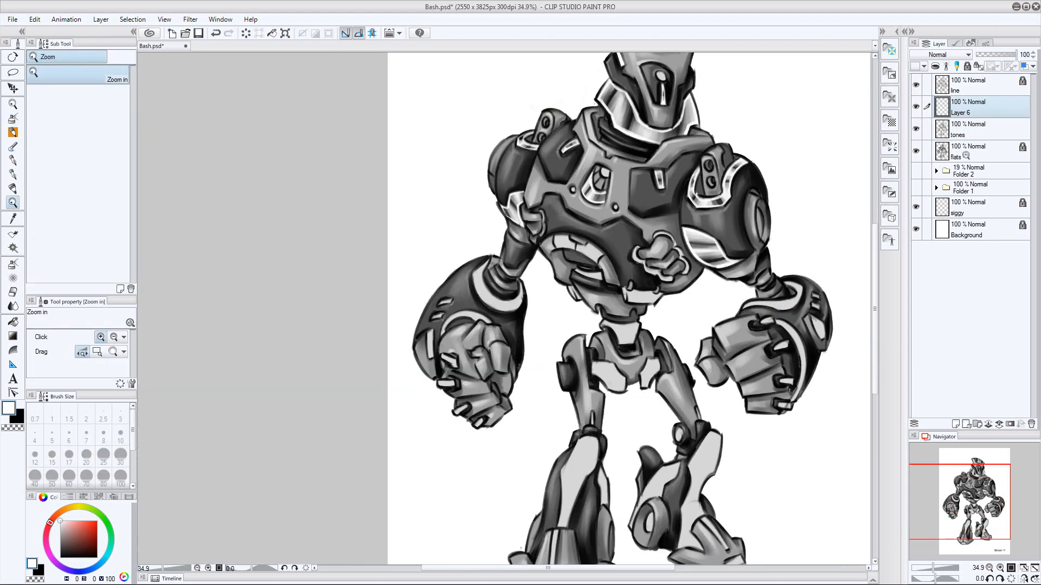
pyautogui.hotkey('ctrl', 's')
pyautogui.hotkey('ctrl', 'e')
# Select the light segments of the arched abdomen trim from the flats layer
pyautogui.click(970, 134)
pyautogui.moveTo(590, 239); pyautogui.dragTo(624, 242)
pyautogui.press('w')
pyautogui.click(589, 281)
pyautogui.keyDown('shift'); pyautogui.click(505, 249); pyautogui.keyUp('shift')
pyautogui.moveTo(689, 276); pyautogui.dragTo(667, 281)
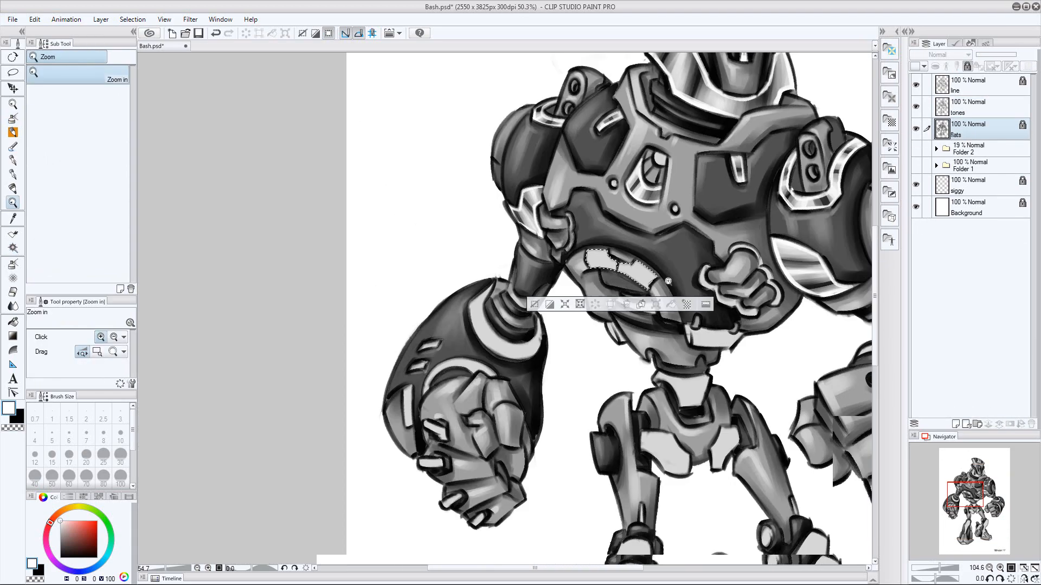
pyautogui.click(668, 282)
# Shade the arched abdomen segments with black bands on the tones layer, using brush sizes between 17 and 25
pyautogui.hotkey('alt', ']')
pyautogui.press('b')
pyautogui.press('[')
pyautogui.press('[')
pyautogui.press('[')
pyautogui.press('[')
pyautogui.press('[')
pyautogui.press('[')
pyautogui.press('[')
pyautogui.press('[')
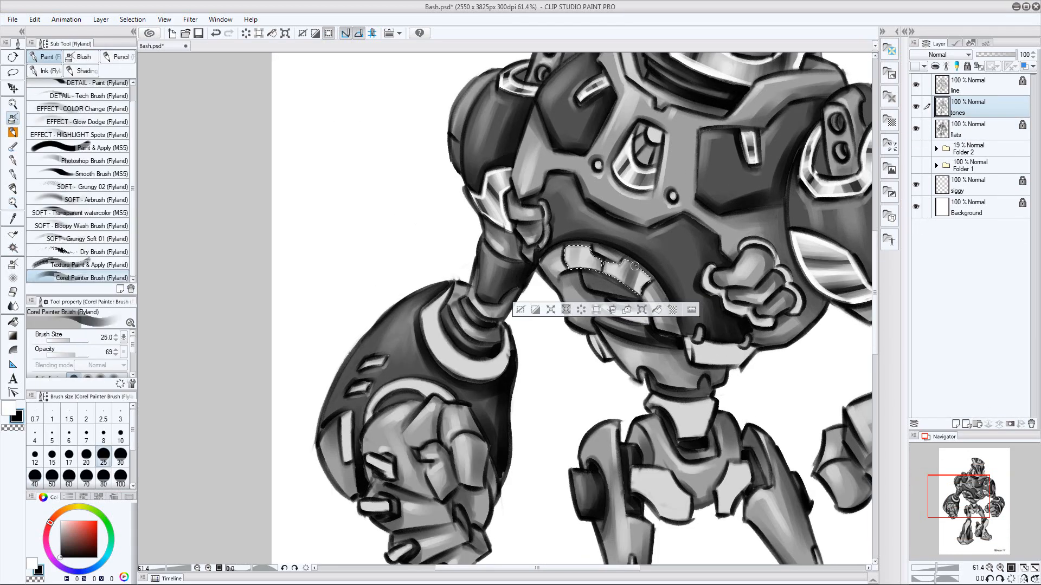
pyautogui.press(']')
pyautogui.press(']')
pyautogui.press(']')
pyautogui.press(']')
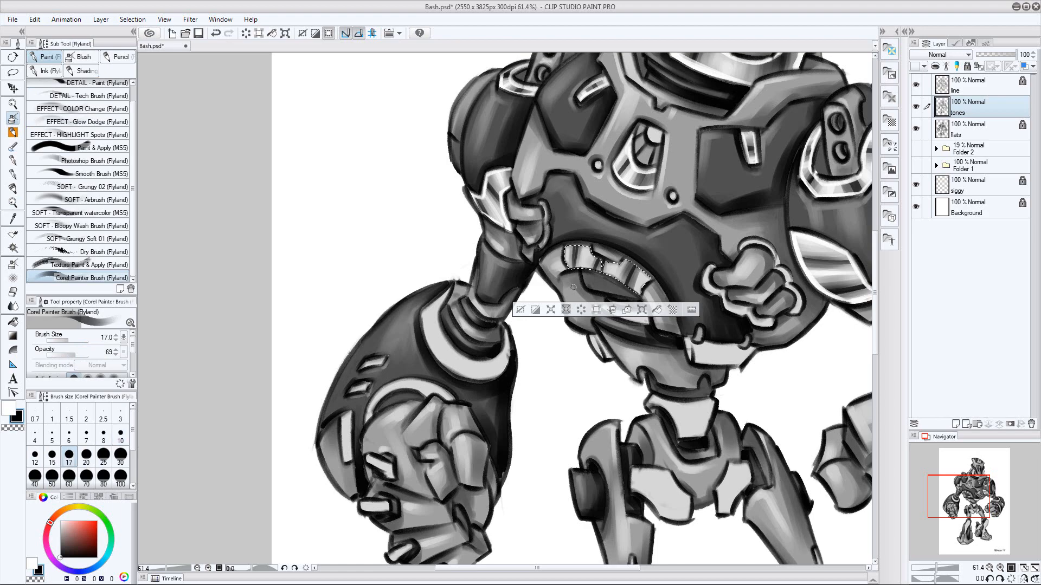
# Add a new layer above tones and brush white edge highlights on the arched abdomen segments at size 17
pyautogui.press('x')
pyautogui.hotkey('ctrl', 'shift', 'n')
pyautogui.scroll(3, 613, 285)
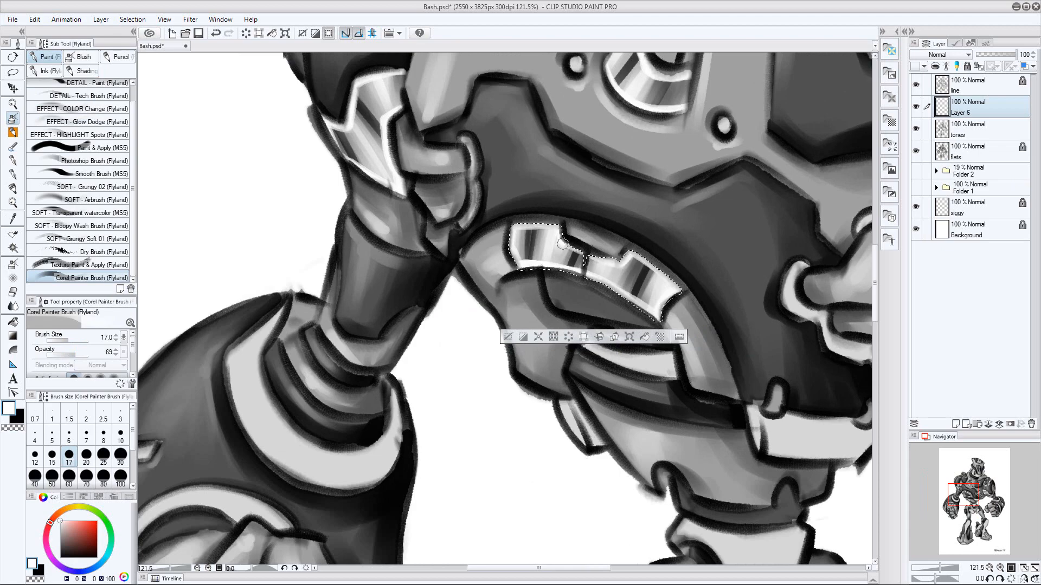
pyautogui.press('[')
pyautogui.press('[')
# Clear the abdomen selection and merge the new highlight layer down into tones
pyautogui.hotkey('ctrl', 'd')
pyautogui.hotkey('ctrl', 'space')
pyautogui.moveTo(726, 364); pyautogui.dragTo(758, 279)
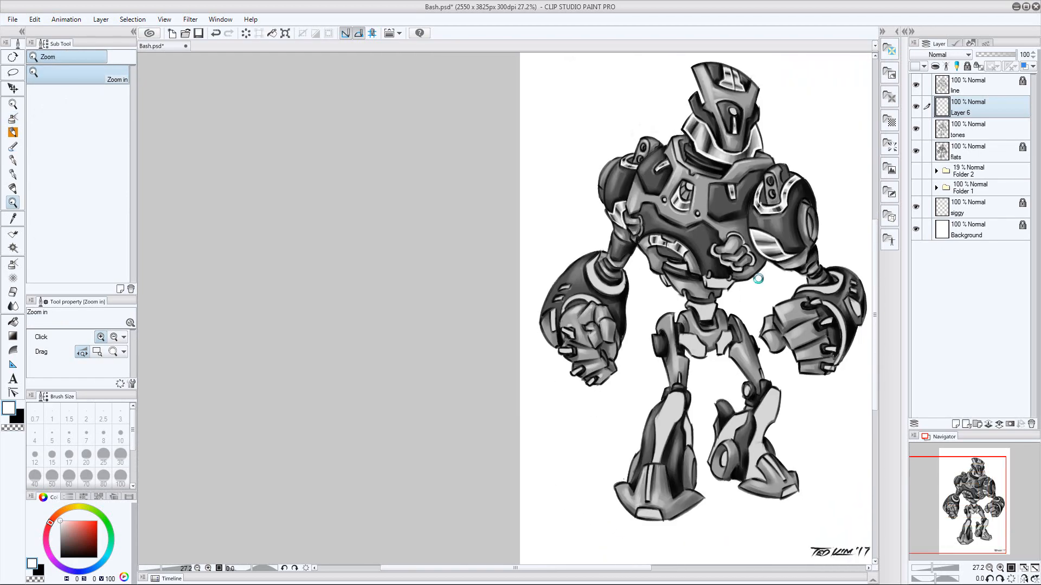
pyautogui.hotkey('ctrl', 'e')
# Select the light abdomen slot, the small side panel and the front waist panel from the flats layer
pyautogui.click(959, 134)
pyautogui.moveTo(672, 271); pyautogui.dragTo(465, 270)
pyautogui.moveTo(465, 269); pyautogui.dragTo(529, 269)
pyautogui.press('w')
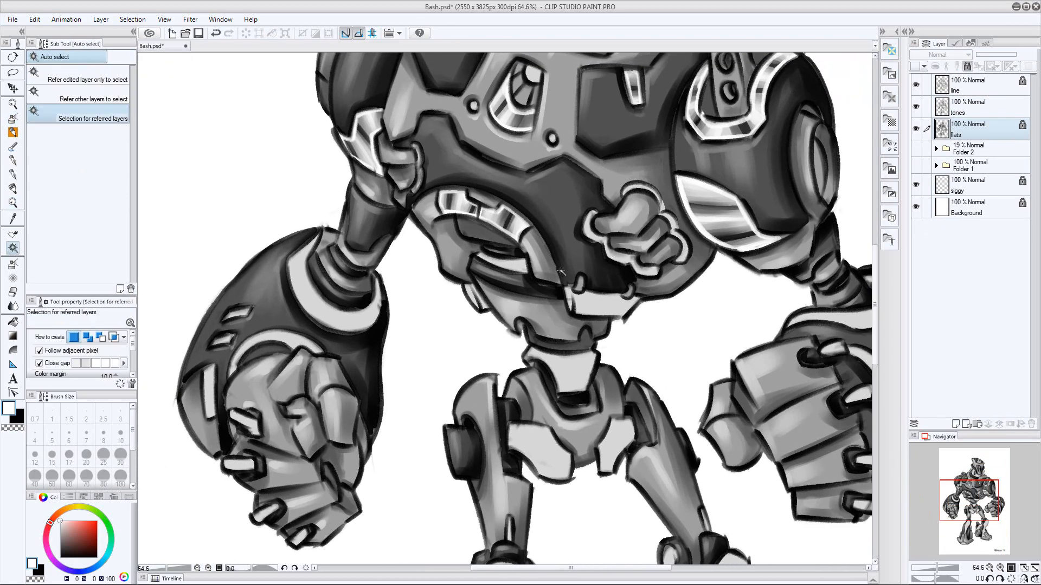
pyautogui.click(502, 264)
pyautogui.keyDown('shift'); pyautogui.click(475, 297); pyautogui.keyUp('shift')
pyautogui.keyDown('shift'); pyautogui.click(607, 308); pyautogui.keyUp('shift')
# Shade the abdomen slot on the tones layer with dark bands and white highlights, varying the brush size between 5 and 17
pyautogui.click(959, 113)
pyautogui.press('b')
pyautogui.press('[')
pyautogui.press('[')
pyautogui.press('[')
pyautogui.press('[')
pyautogui.press('[')
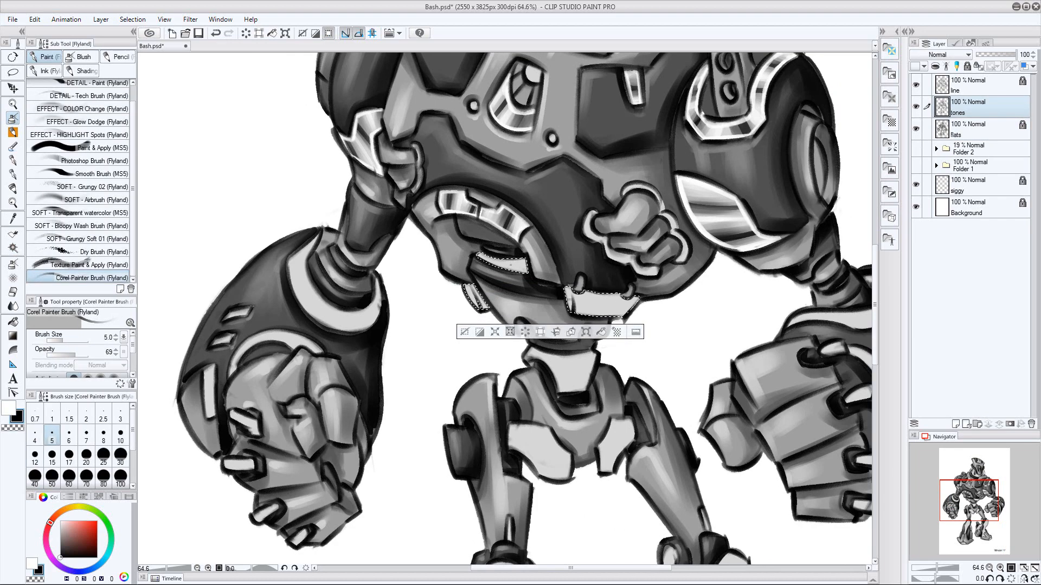
pyautogui.press(']')
pyautogui.press(']')
pyautogui.press(']')
pyautogui.press(']')
pyautogui.press(']')
pyautogui.press(']')
pyautogui.press(']')
pyautogui.press(']')
pyautogui.press(']')
pyautogui.press(']')
pyautogui.press(']')
pyautogui.press(']')
pyautogui.press(']')
pyautogui.press('[')
pyautogui.press('[')
pyautogui.press('[')
pyautogui.press('[')
pyautogui.press('x')
pyautogui.press('[')
pyautogui.press('[')
pyautogui.press('[')
pyautogui.press('[')
pyautogui.press('[')
pyautogui.press('[')
pyautogui.press(']')
# Shade the small side panel and the front waist panel with black bands and white highlights, varying the brush size
pyautogui.press(']')
pyautogui.press(']')
pyautogui.press(']')
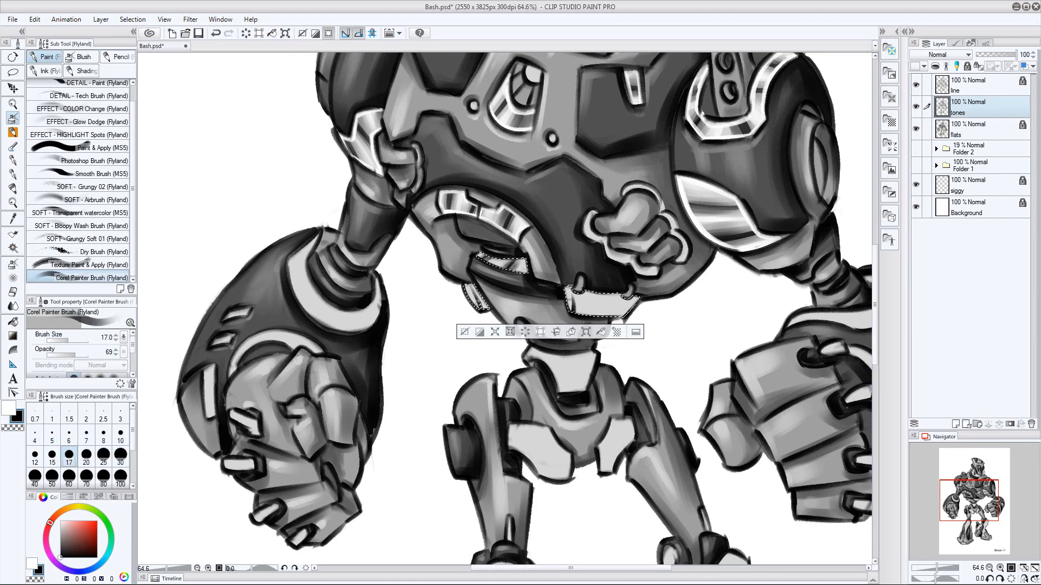
pyautogui.moveTo(476, 289); pyautogui.dragTo(483, 307)
pyautogui.press(']')
pyautogui.press(']')
pyautogui.press(']')
pyautogui.press(']')
pyautogui.press(']')
pyautogui.press('[')
pyautogui.press('[')
pyautogui.press('[')
pyautogui.press('[')
pyautogui.moveTo(589, 294)
pyautogui.mouseDown()
pyautogui.moveTo(589, 314)
pyautogui.moveTo(616, 315)
pyautogui.mouseUp()
pyautogui.press(']')
pyautogui.press(']')
pyautogui.press(']')
pyautogui.press('[')
pyautogui.press('[')
pyautogui.press('[')
pyautogui.press('[')
pyautogui.press('x')
pyautogui.hotkey('ctrl', 'shift', 'n')
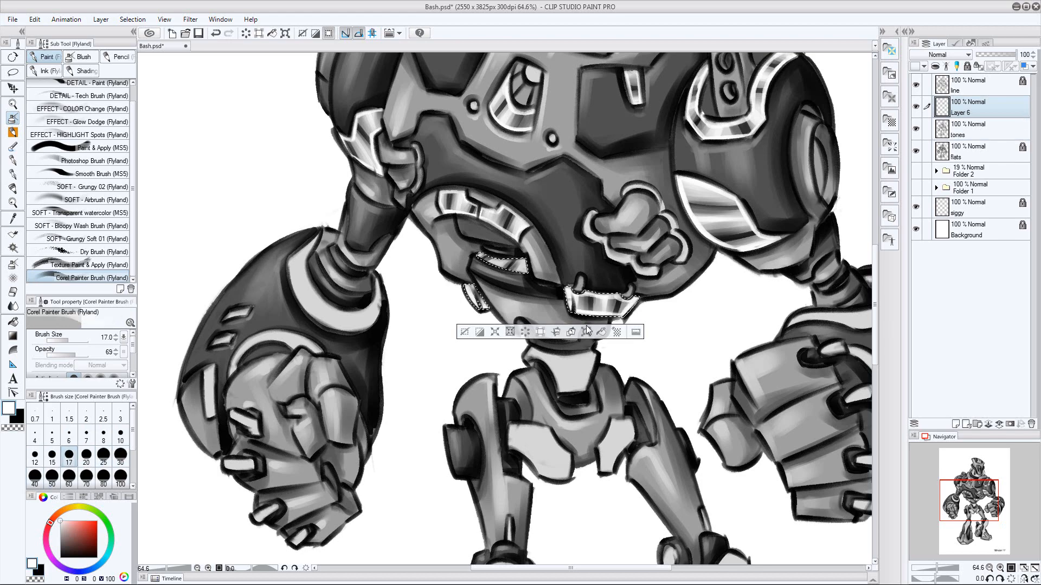
pyautogui.hotkey('ctrl', 'z')
pyautogui.hotkey('ctrl', 'z')
# Edge the abdomen slot in white on the tones layer at size 17 and save the file
pyautogui.moveTo(726, 313); pyautogui.dragTo(707, 322)
pyautogui.moveTo(660, 292); pyautogui.dragTo(707, 274)
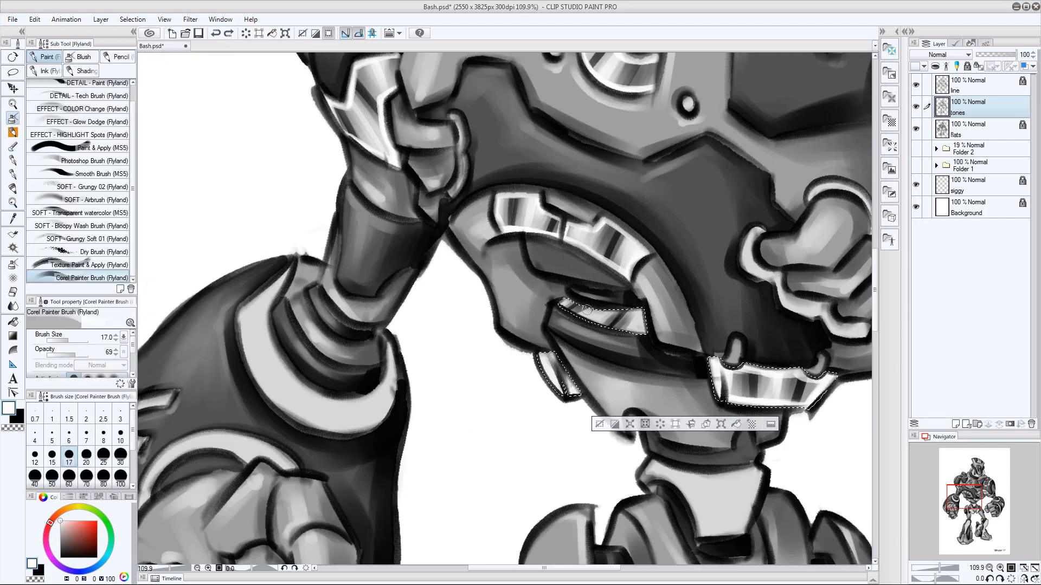
pyautogui.moveTo(586, 309)
pyautogui.mouseDown()
pyautogui.moveTo(560, 307)
pyautogui.moveTo(618, 319)
pyautogui.moveTo(568, 297)
pyautogui.moveTo(599, 305)
pyautogui.mouseUp()
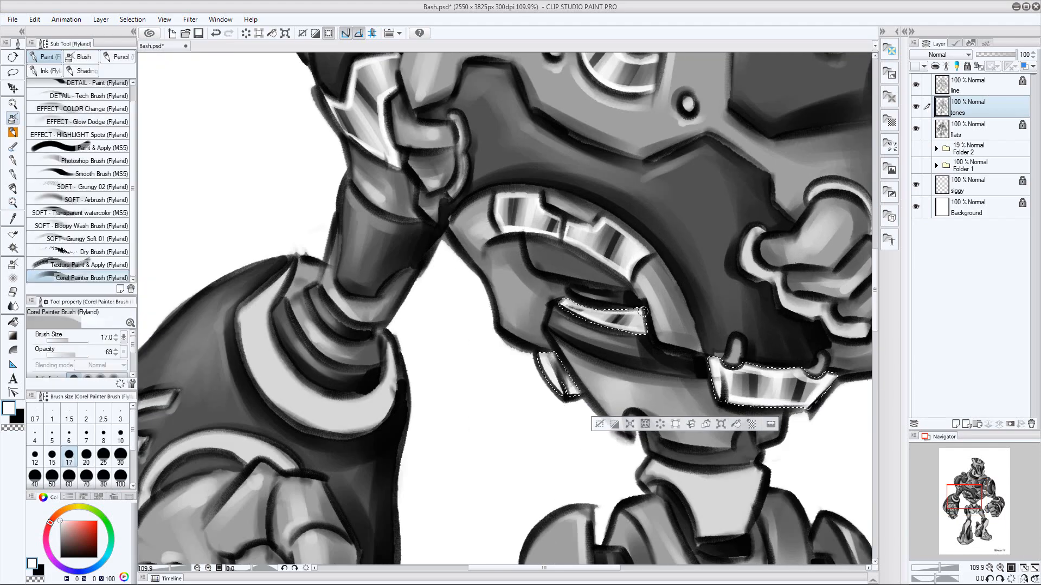
pyautogui.moveTo(640, 400); pyautogui.dragTo(624, 307)
pyautogui.hotkey('ctrl', 's')
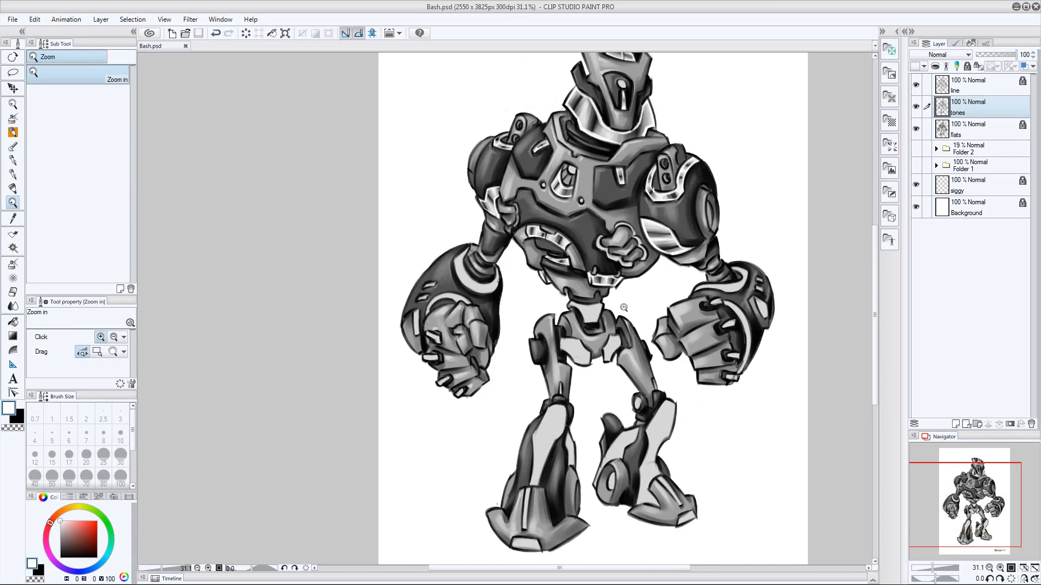
# Select the light cuff of the image-left forearm from the flats layer and return to tones with black as drawing colour
pyautogui.click(970, 129)
pyautogui.moveTo(555, 191); pyautogui.dragTo(585, 191)
pyautogui.press('w')
pyautogui.click(412, 372)
pyautogui.click(970, 108)
pyautogui.press('x')
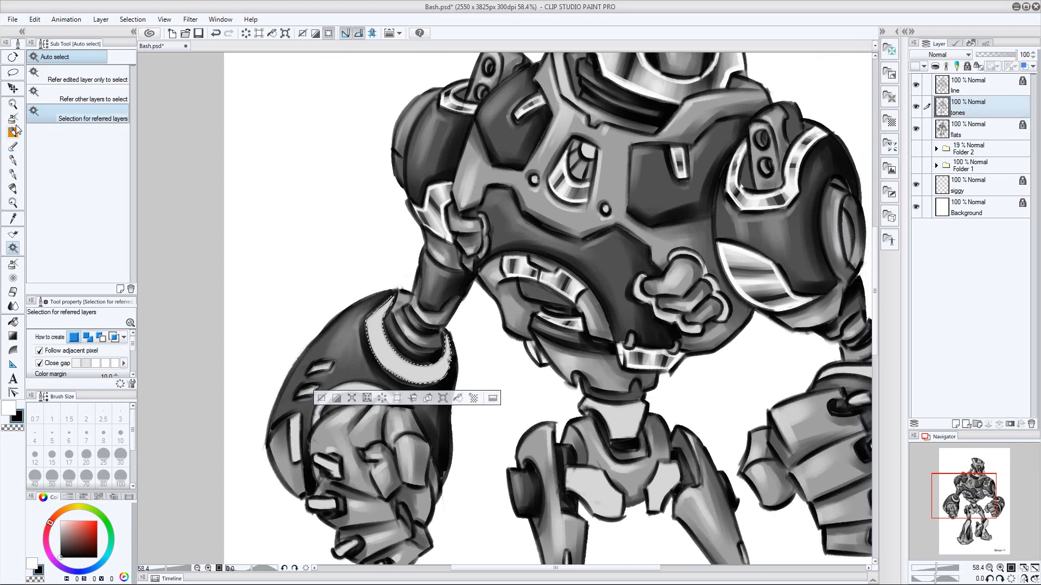
# Brush black bands across the image-left forearm cuff, varying the brush size up to 50
pyautogui.press('b')
pyautogui.press('[')
pyautogui.moveTo(435, 368); pyautogui.dragTo(437, 381)
pyautogui.press(']')
pyautogui.press(']')
pyautogui.moveTo(408, 362); pyautogui.dragTo(399, 378)
pyautogui.press(']')
pyautogui.moveTo(385, 337); pyautogui.dragTo(370, 345)
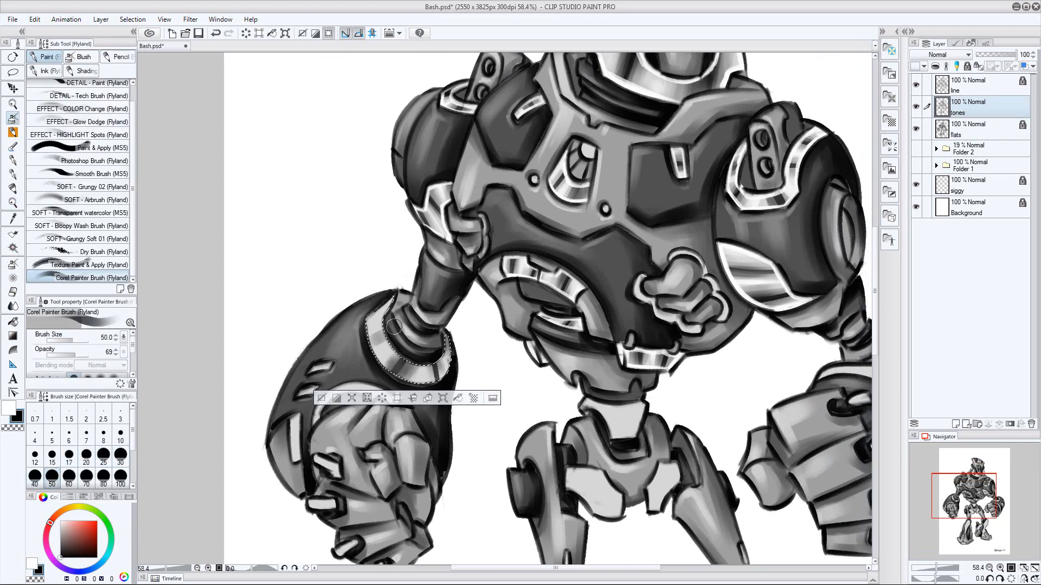
# Add black bands near the image-right end of the image-left forearm cuff, varying the brush size
pyautogui.press('[')
pyautogui.press('[')
pyautogui.press('[')
pyautogui.press('[')
pyautogui.press('[')
pyautogui.press(']')
pyautogui.press(']')
pyautogui.press(']')
pyautogui.moveTo(433, 365)
pyautogui.mouseDown()
pyautogui.moveTo(438, 380)
pyautogui.moveTo(372, 354)
pyautogui.moveTo(422, 382)
pyautogui.mouseUp()
pyautogui.press('[')
pyautogui.press('[')
pyautogui.press('[')
pyautogui.press('[')
pyautogui.press('[')
# Paint white highlights between the black bands of the image-left forearm cuff, varying the brush size and ending at 25
pyautogui.press('x')
pyautogui.press(']')
pyautogui.press(']')
pyautogui.press(']')
pyautogui.press(']')
pyautogui.press(']')
pyautogui.press(']')
pyautogui.press(']')
pyautogui.press('[')
pyautogui.press('[')
pyautogui.press('[')
pyautogui.press('[')
pyautogui.press(']')
# Edge the image-left forearm cuff in white on a new layer, deselect, and merge the layer down into tones
pyautogui.hotkey('ctrl', 'shift', 'n')
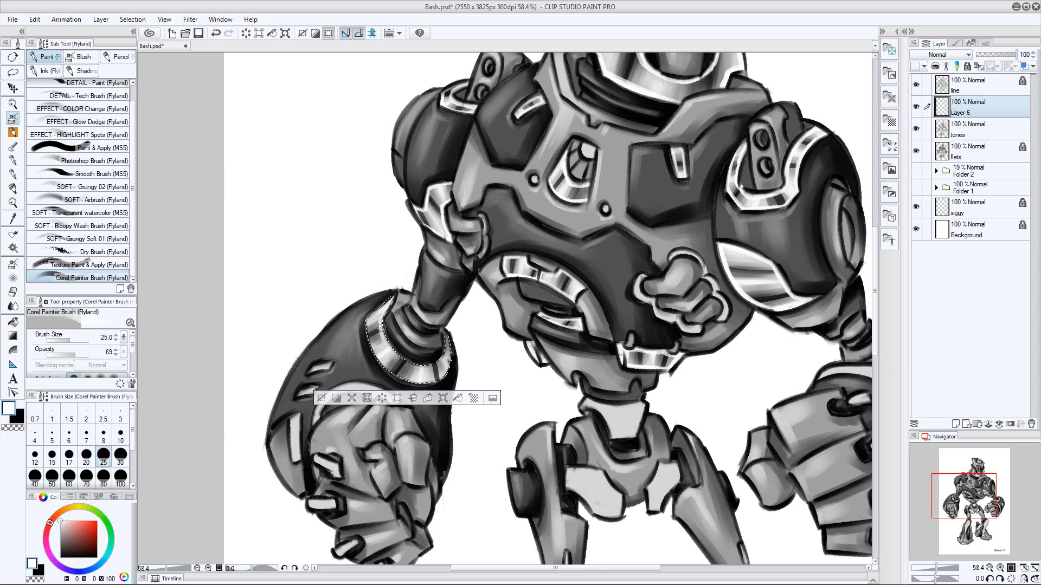
pyautogui.moveTo(382, 327)
pyautogui.mouseDown()
pyautogui.moveTo(400, 357)
pyautogui.moveTo(437, 359)
pyautogui.moveTo(450, 373)
pyautogui.moveTo(453, 348)
pyautogui.moveTo(397, 377)
pyautogui.moveTo(443, 376)
pyautogui.moveTo(376, 354)
pyautogui.mouseUp()
pyautogui.hotkey('ctrl', 'd')
pyautogui.hotkey('ctrl', 'e')
# Select the arched trim above the image-left fist and the four small finger plates from the flats layer, and return to tones
pyautogui.moveTo(481, 430); pyautogui.dragTo(515, 351)
pyautogui.click(987, 128)
pyautogui.press('w')
pyautogui.click(394, 311)
pyautogui.moveTo(562, 277); pyautogui.dragTo(629, 202)
pyautogui.keyDown('shift'); pyautogui.click(429, 310); pyautogui.keyUp('shift')
pyautogui.keyDown('shift'); pyautogui.click(426, 348); pyautogui.keyUp('shift')
pyautogui.keyDown('shift'); pyautogui.click(450, 393); pyautogui.keyUp('shift')
pyautogui.keyDown('shift'); pyautogui.click(481, 414); pyautogui.keyUp('shift')
pyautogui.click(982, 106)
# Brush black bands across the arched trim and finger plates of the image-left fist at size 30, and switch to white
pyautogui.moveTo(575, 179); pyautogui.dragTo(465, 234)
pyautogui.click(14, 118)
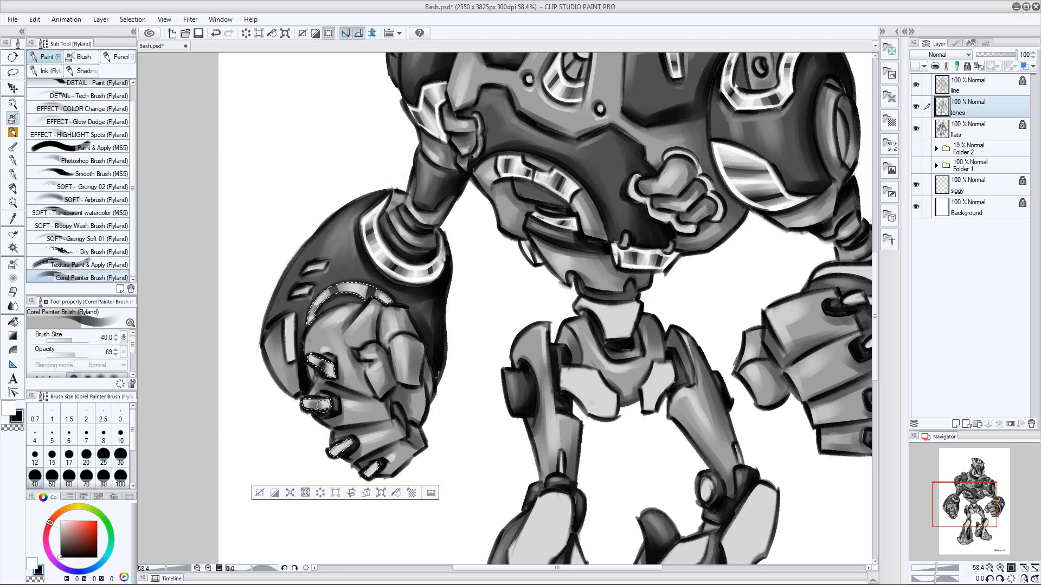
pyautogui.click(120, 454)
pyautogui.press('x')
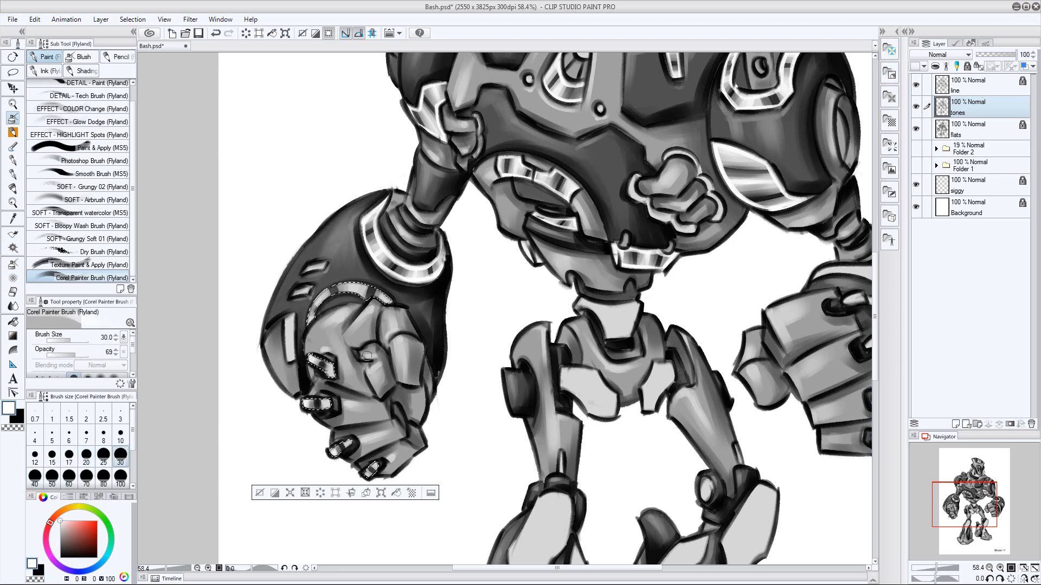
# Edge the image-left fist's arched trim and finger plates in white at size 17 on a new layer, deselect, and merge it into tones
pyautogui.hotkey('ctrl', 'shift', 'n')
pyautogui.press('[')
pyautogui.press('[')
pyautogui.press('[')
pyautogui.moveTo(310, 323); pyautogui.dragTo(354, 294)
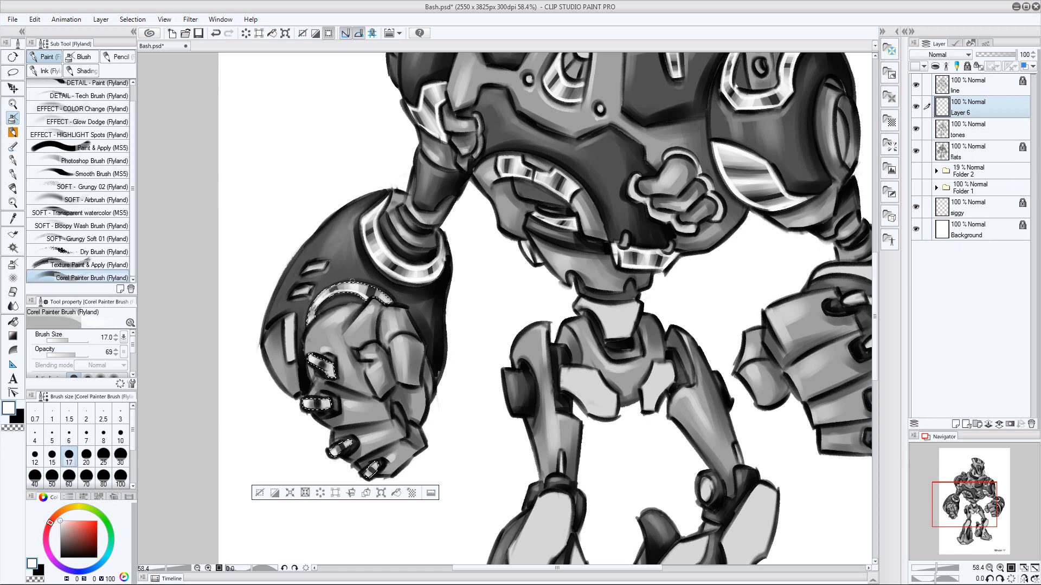
pyautogui.moveTo(311, 358)
pyautogui.mouseDown()
pyautogui.moveTo(305, 395)
pyautogui.moveTo(328, 403)
pyautogui.mouseUp()
pyautogui.moveTo(350, 442); pyautogui.dragTo(333, 458)
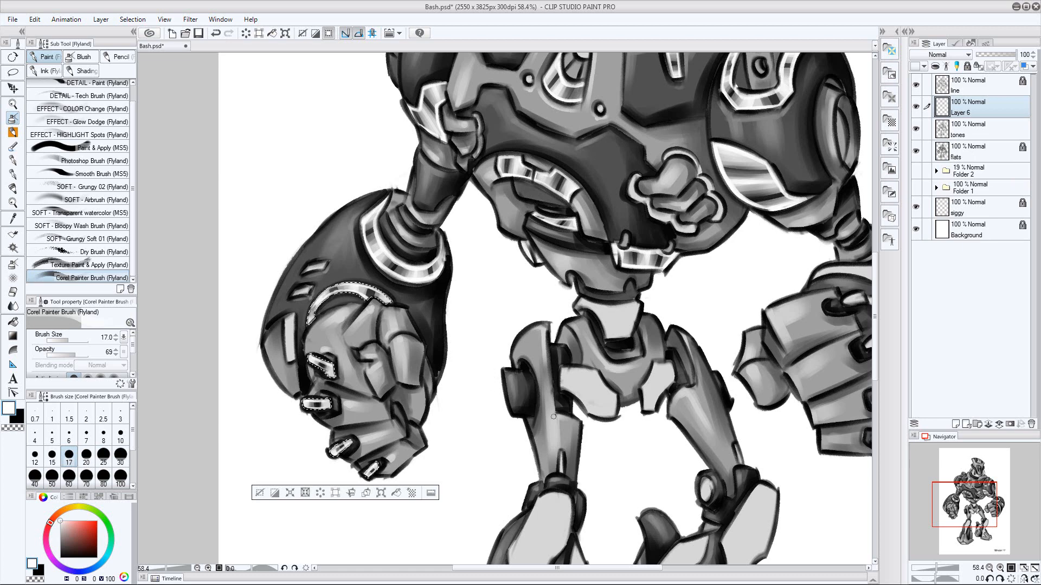
pyautogui.hotkey('ctrl', 'd')
pyautogui.keyDown('space'); pyautogui.moveTo(665, 430); pyautogui.dragTo(534, 399); pyautogui.keyUp('space')
pyautogui.hotkey('ctrl', 'e')
# Select the light waist plate and the two light hip plates from the flats layer, and return to tones
pyautogui.click(974, 130)
pyautogui.press('w')
pyautogui.click(482, 287)
pyautogui.click(974, 109)
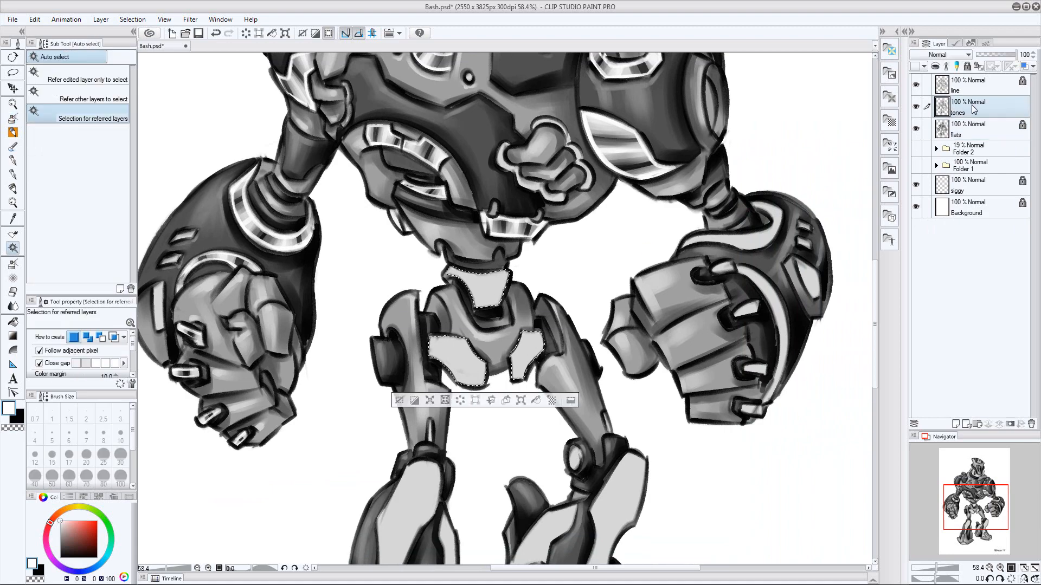
# Brush black bands across the central waist plate on the tones layer, varying the brush size
pyautogui.keyDown('ctrl'); pyautogui.keyDown('space'); pyautogui.moveTo(627, 249); pyautogui.dragTo(672, 249); pyautogui.keyUp('space'); pyautogui.keyUp('ctrl')
pyautogui.click(13, 118)
pyautogui.press('x')
pyautogui.press(']')
pyautogui.press(']')
pyautogui.press(']')
pyautogui.press(']')
pyautogui.moveTo(451, 318)
pyautogui.mouseDown()
pyautogui.moveTo(408, 309)
pyautogui.moveTo(431, 307)
pyautogui.moveTo(404, 313)
pyautogui.moveTo(454, 308)
pyautogui.mouseUp()
pyautogui.press('[')
pyautogui.press('[')
pyautogui.press('[')
pyautogui.press('[')
pyautogui.press('[')
pyautogui.press(']')
pyautogui.press(']')
pyautogui.press('[')
pyautogui.press('[')
pyautogui.press('[')
# Highlight the central waist plate in white at size 25, edging it on a new layer merged down into tones
pyautogui.press('x')
pyautogui.press(']')
pyautogui.press(']')
pyautogui.press(']')
pyautogui.press(']')
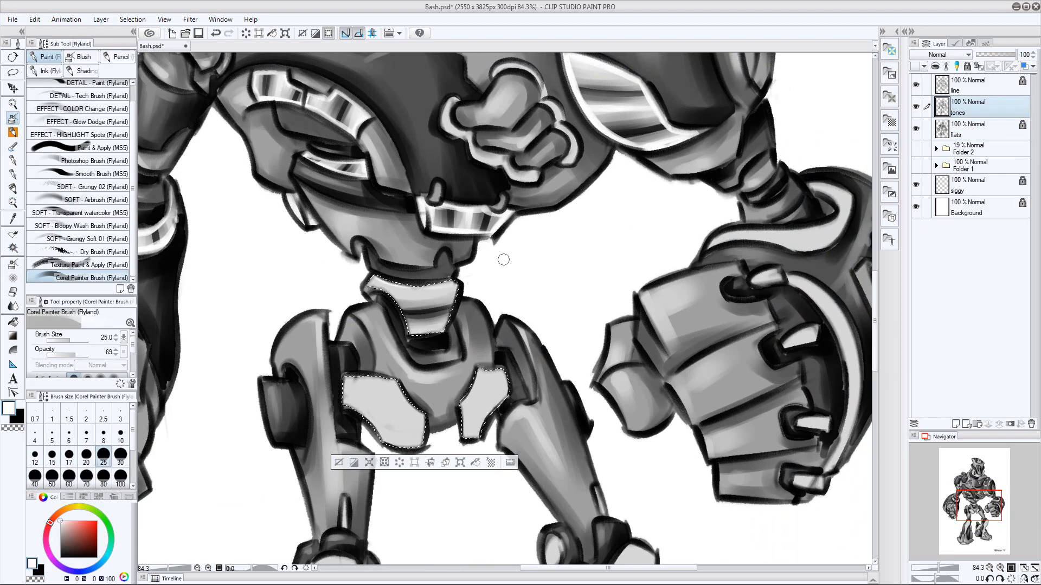
pyautogui.hotkey('ctrl', 'shift', 'n')
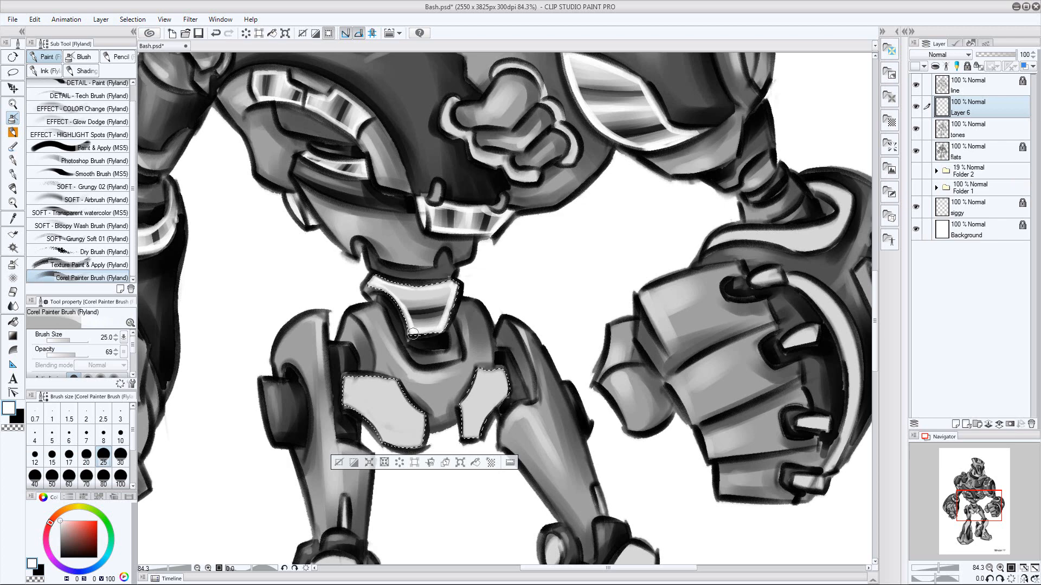
pyautogui.hotkey('ctrl', 'e')
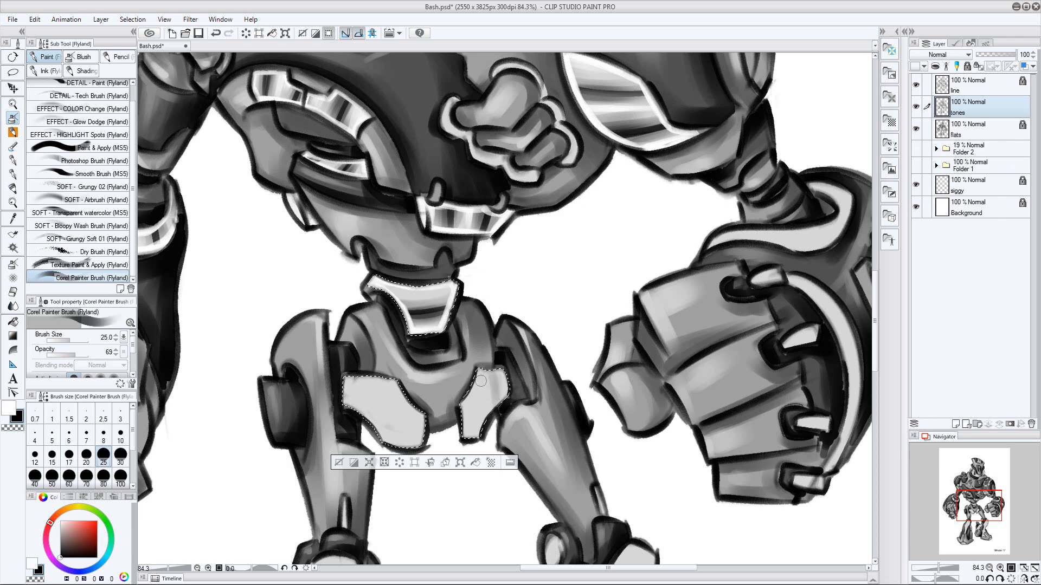
# Shade the two hip plates with alternating black bands and white highlights, varying the brush size down to 12
pyautogui.press('x')
pyautogui.press('[')
pyautogui.press('[')
pyautogui.press('[')
pyautogui.press('[')
pyautogui.moveTo(486, 372); pyautogui.dragTo(495, 400)
pyautogui.press(']')
pyautogui.moveTo(414, 416); pyautogui.dragTo(401, 442)
pyautogui.press('x')
pyautogui.press(']')
pyautogui.press(']')
pyautogui.press(']')
pyautogui.press(']')
pyautogui.moveTo(386, 382)
pyautogui.mouseDown()
pyautogui.moveTo(372, 416)
pyautogui.moveTo(381, 419)
pyautogui.mouseUp()
pyautogui.press('x')
pyautogui.press('[')
pyautogui.press('[')
pyautogui.press('[')
pyautogui.press('[')
pyautogui.press('[')
pyautogui.press(']')
pyautogui.press(']')
pyautogui.press(']')
pyautogui.moveTo(350, 381); pyautogui.dragTo(347, 404)
pyautogui.press('[')
pyautogui.press('[')
pyautogui.press('[')
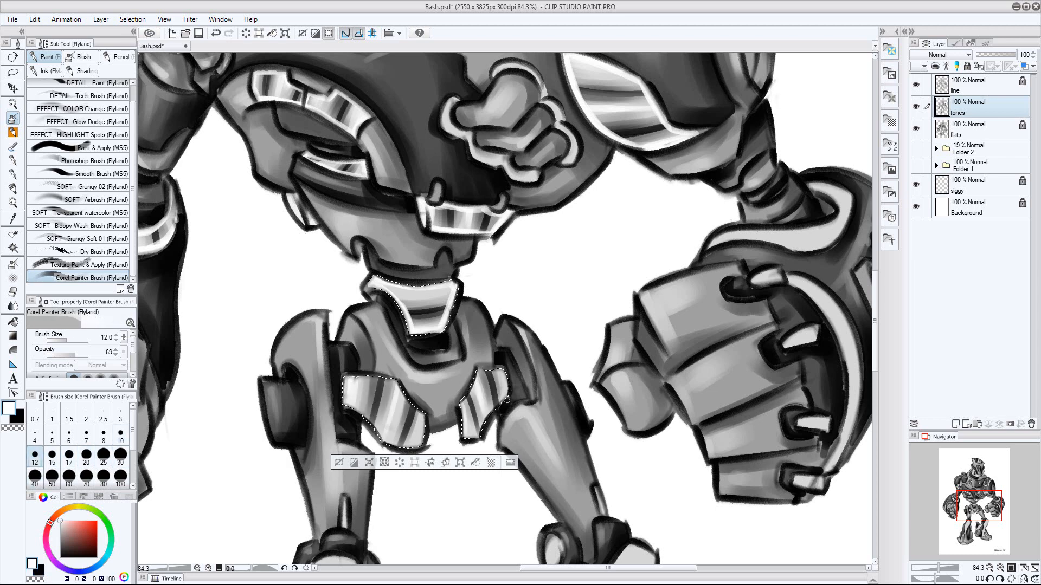
pyautogui.moveTo(481, 374); pyautogui.dragTo(467, 412)
# Edge both hip plates in white at size 20 on a new layer, merge it down into tones, and deselect
pyautogui.press(']')
pyautogui.press(']')
pyautogui.press(']')
pyautogui.press(']')
pyautogui.press(']')
pyautogui.hotkey('ctrl', 'shift', 'n')
pyautogui.press('[')
pyautogui.press('[')
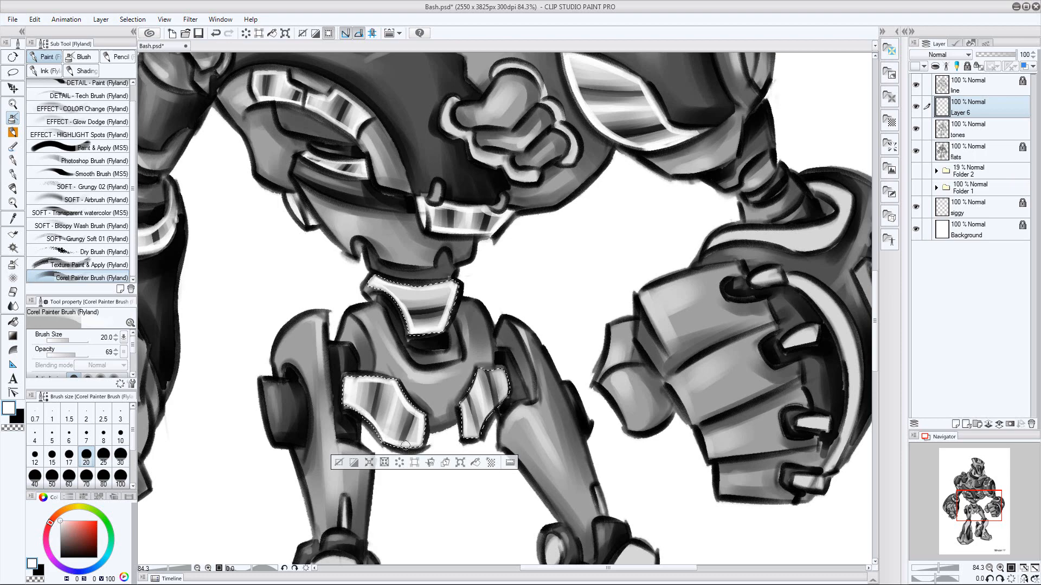
pyautogui.hotkey('ctrl', 'e')
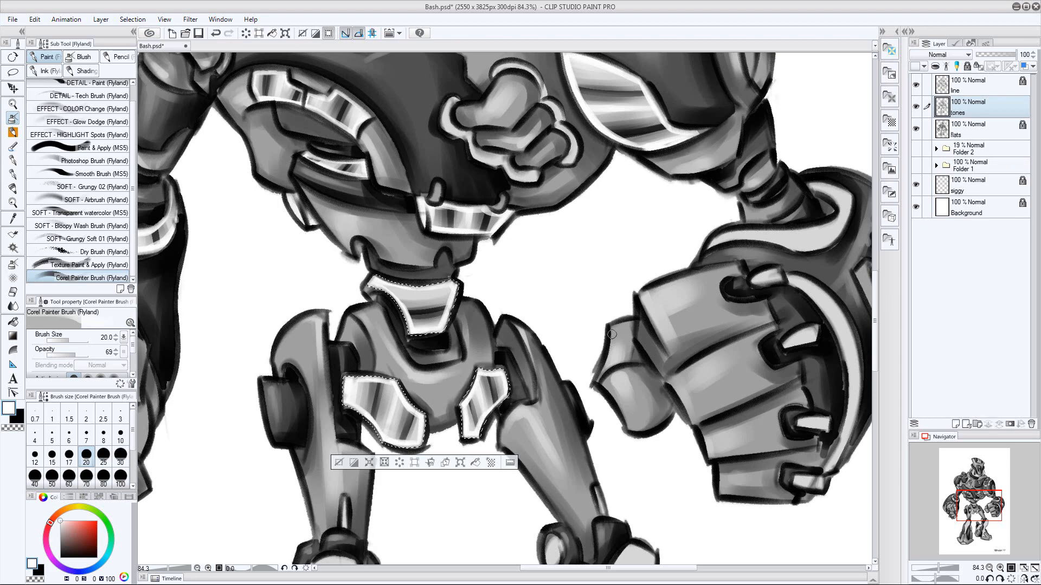
pyautogui.hotkey('ctrl', 'd')
# Select the cuff trim, curved hand trim and finger plates of the image-right arm from flats, and return to tones with the brush
pyautogui.moveTo(625, 166); pyautogui.dragTo(542, 171)
pyautogui.moveTo(713, 186); pyautogui.dragTo(699, 320)
pyautogui.press('w')
pyautogui.hotkey('alt', '[')
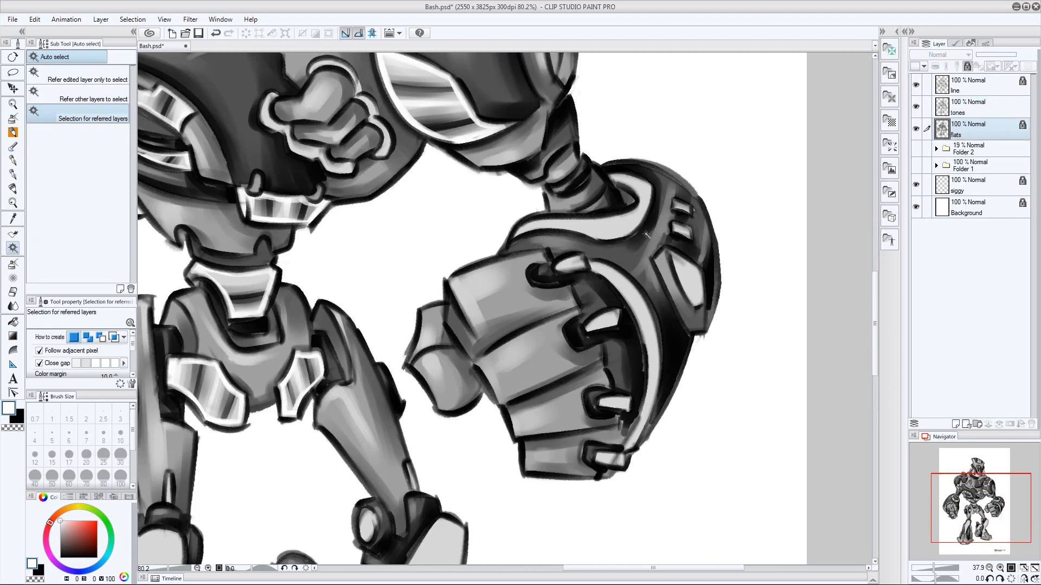
pyautogui.click(623, 226)
pyautogui.keyDown('shift'); pyautogui.click(651, 336); pyautogui.keyUp('shift')
pyautogui.keyDown('shift'); pyautogui.click(604, 456); pyautogui.keyUp('shift')
pyautogui.keyDown('shift'); pyautogui.click(614, 403); pyautogui.keyUp('shift')
pyautogui.hotkey('alt', ']')
pyautogui.press('b')
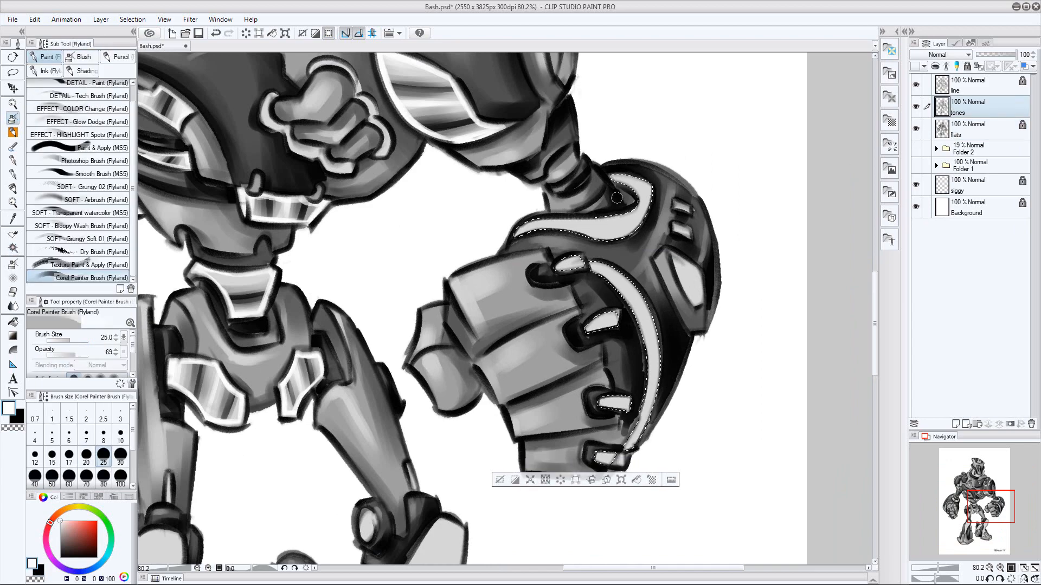
# Shade the image-right forearm's cuff trim with black bands and white highlights, varying the brush size up to 40
pyautogui.press('x')
pyautogui.press('[')
pyautogui.moveTo(643, 178)
pyautogui.mouseDown()
pyautogui.moveTo(632, 188)
pyautogui.moveTo(636, 234)
pyautogui.moveTo(570, 233)
pyautogui.mouseUp()
pyautogui.press(']')
pyautogui.press('[')
pyautogui.press('[')
pyautogui.press('[')
pyautogui.press('x')
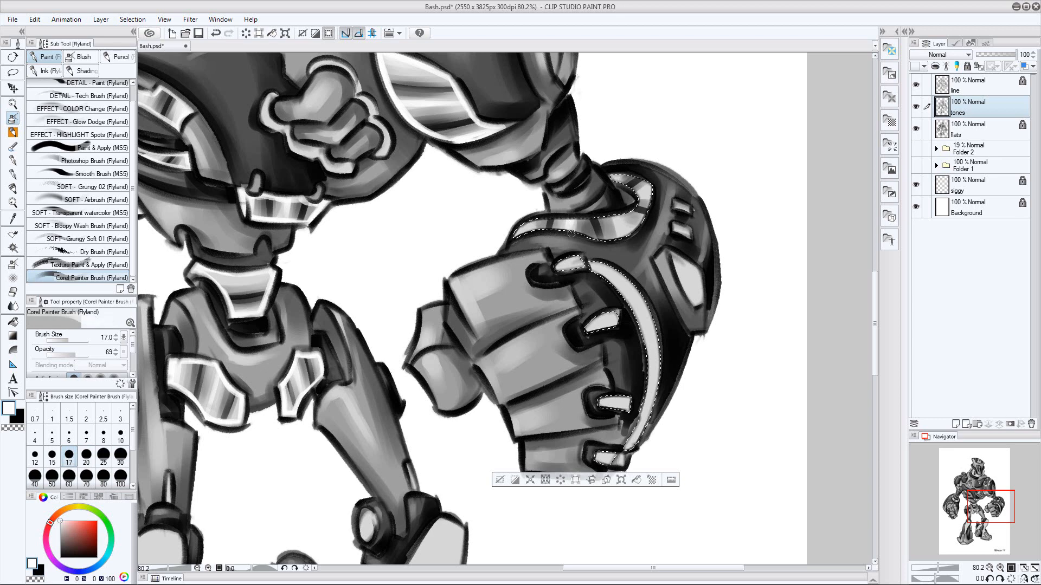
pyautogui.press(']')
pyautogui.press(']')
pyautogui.press(']')
pyautogui.press(']')
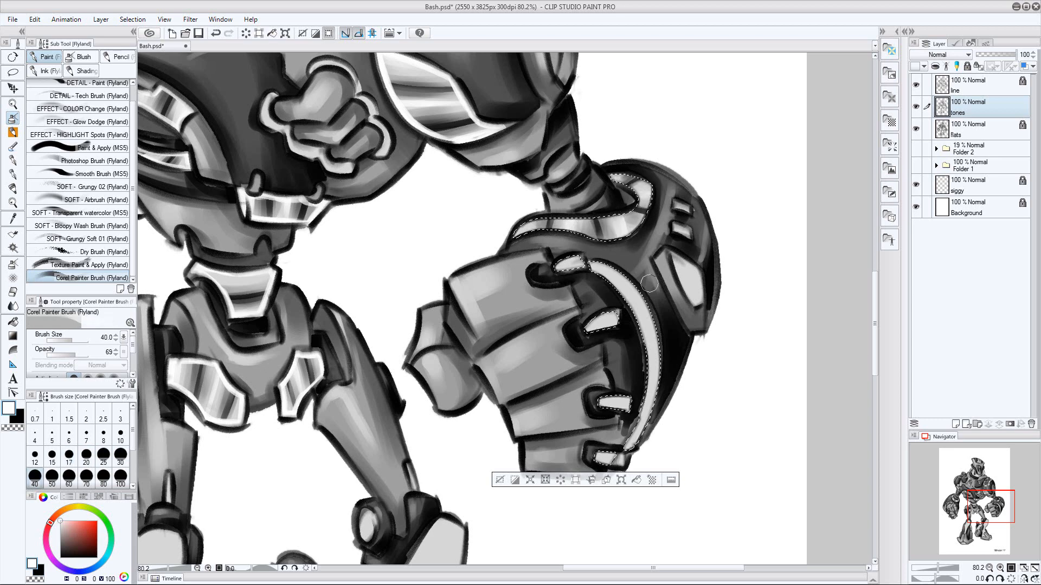
# Edge the image-right forearm's cuff trim in white at size 15 on a new layer
pyautogui.hotkey('ctrl', 'shift', 'n')
pyautogui.press('[')
pyautogui.press('[')
pyautogui.press('[')
pyautogui.press('[')
pyautogui.press('[')
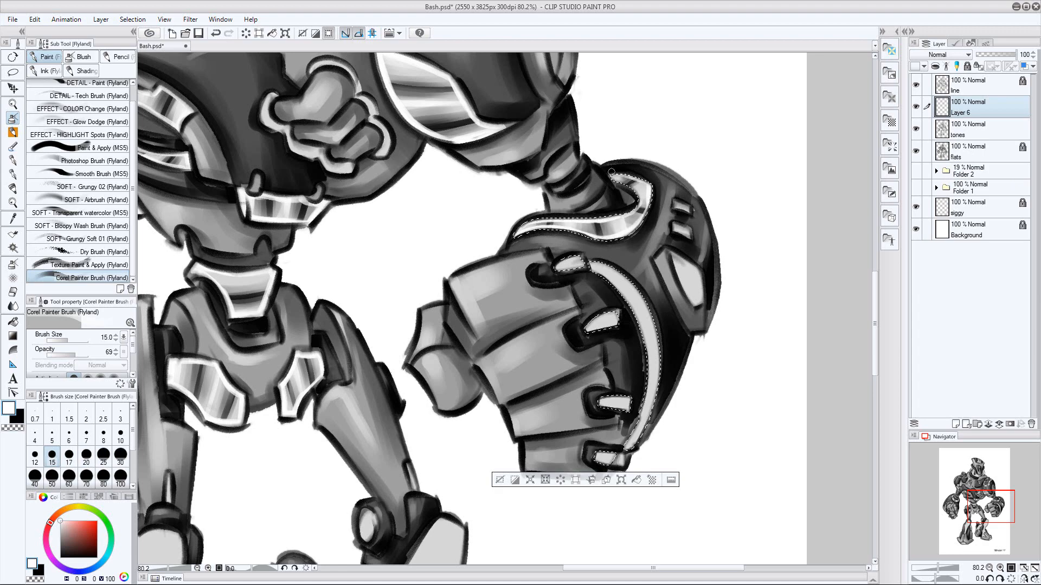
# Brush black bands across the curved trim behind the image-right fist, starting at size 30 and varying the brush size
pyautogui.moveTo(710, 308); pyautogui.dragTo(687, 272)
pyautogui.press('x')
pyautogui.press(']')
pyautogui.press(']')
pyautogui.press(']')
pyautogui.press(']')
pyautogui.moveTo(610, 243); pyautogui.dragTo(590, 257)
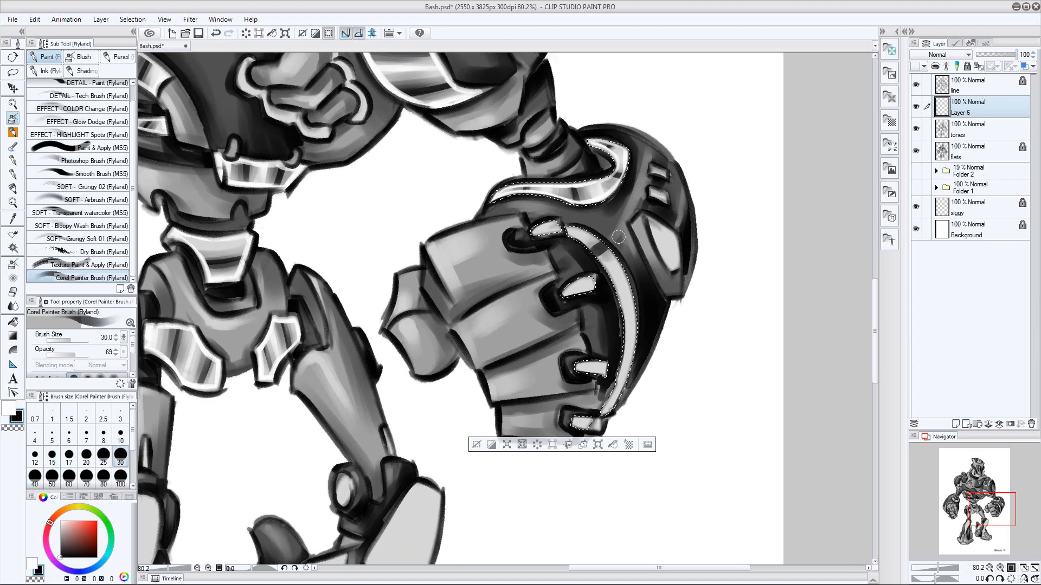
pyautogui.moveTo(635, 297); pyautogui.dragTo(618, 303)
pyautogui.press(']')
pyautogui.press(']')
pyautogui.moveTo(635, 364); pyautogui.dragTo(617, 370)
pyautogui.press('[')
pyautogui.press('[')
pyautogui.press('[')
# Paint white highlights and edges along the curved trim behind the image-right fist, reducing the brush from 40 to 20
pyautogui.press('x')
pyautogui.press(']')
pyautogui.press(']')
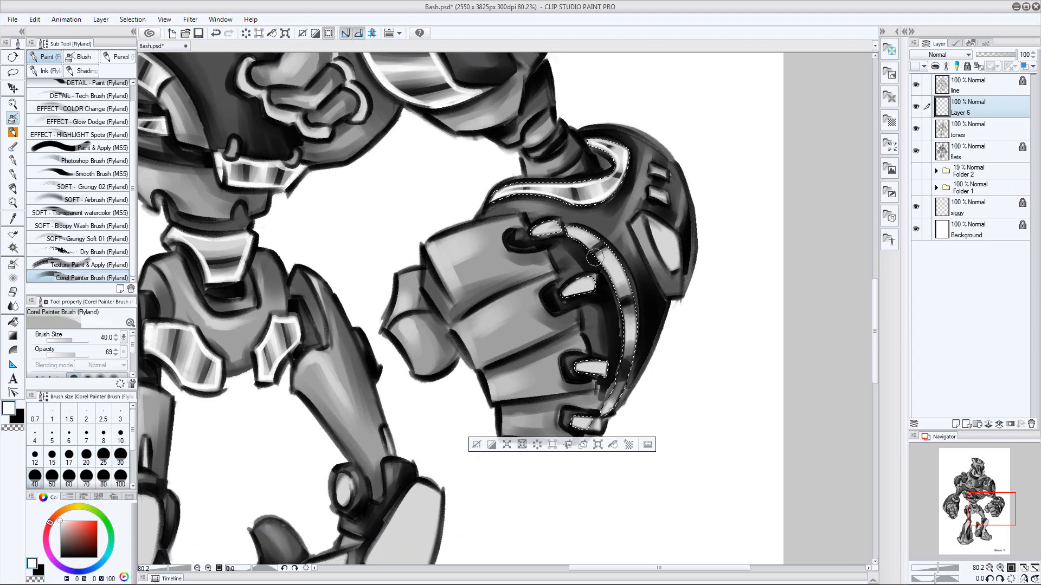
pyautogui.press('[')
pyautogui.press('[')
pyautogui.press('[')
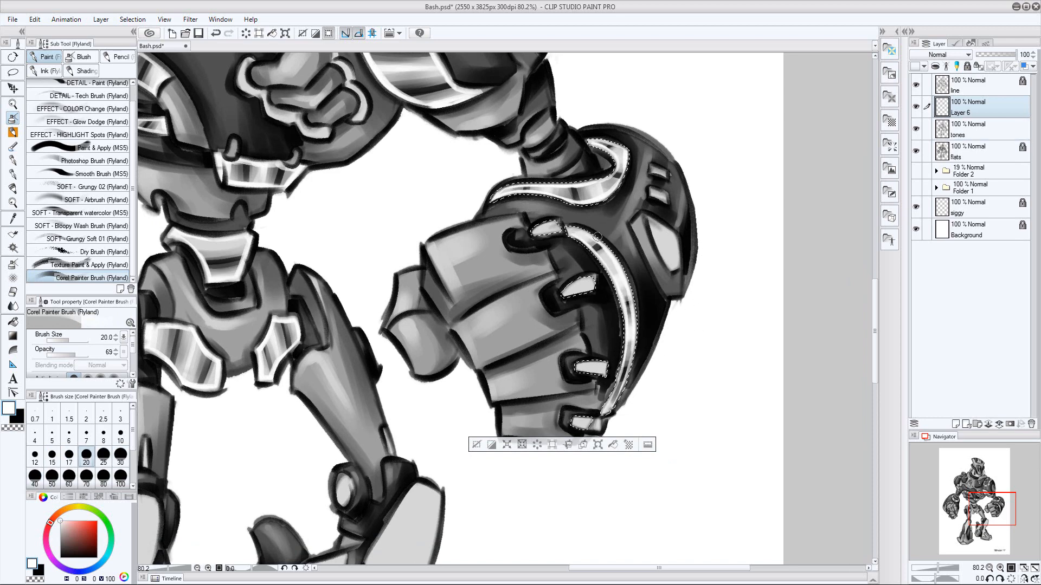
# Shade the light metal studs on the image-right fist's knuckles with black bands and white highlights at brush size 20
pyautogui.press('x')
pyautogui.moveTo(548, 223); pyautogui.dragTo(552, 234)
pyautogui.press('[')
pyautogui.press(']')
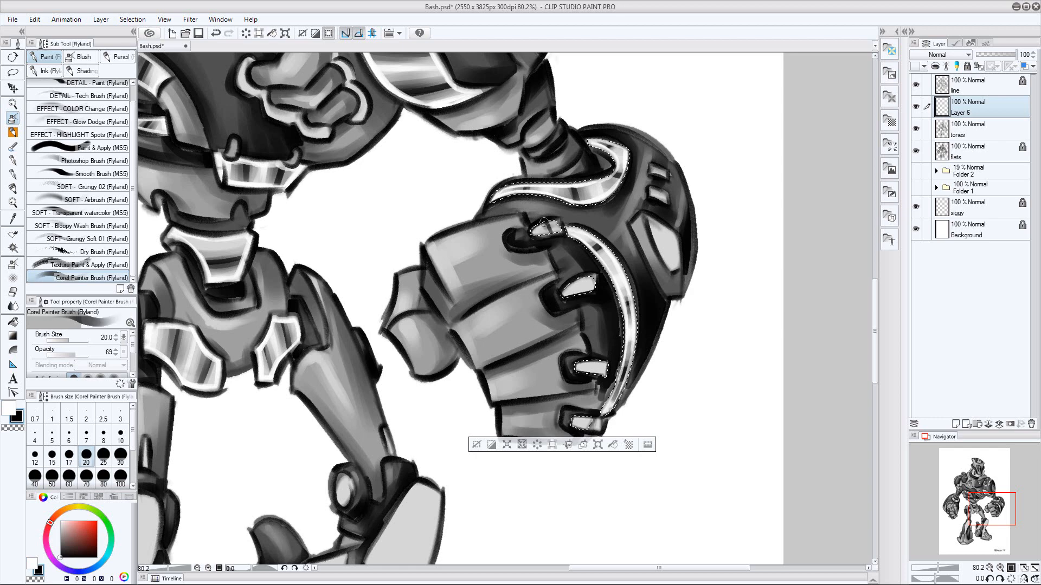
pyautogui.press('[')
pyautogui.press('[')
pyautogui.press('[')
pyautogui.press(']')
pyautogui.press(']')
pyautogui.press(']')
pyautogui.press('[')
pyautogui.press('[')
pyautogui.press('[')
pyautogui.press(']')
pyautogui.press(']')
pyautogui.press(']')
pyautogui.press('[')
pyautogui.press('[')
pyautogui.press('[')
pyautogui.press('[')
pyautogui.press('[')
pyautogui.press(']')
pyautogui.press(']')
pyautogui.press(']')
pyautogui.press(']')
pyautogui.press(']')
pyautogui.press('x')
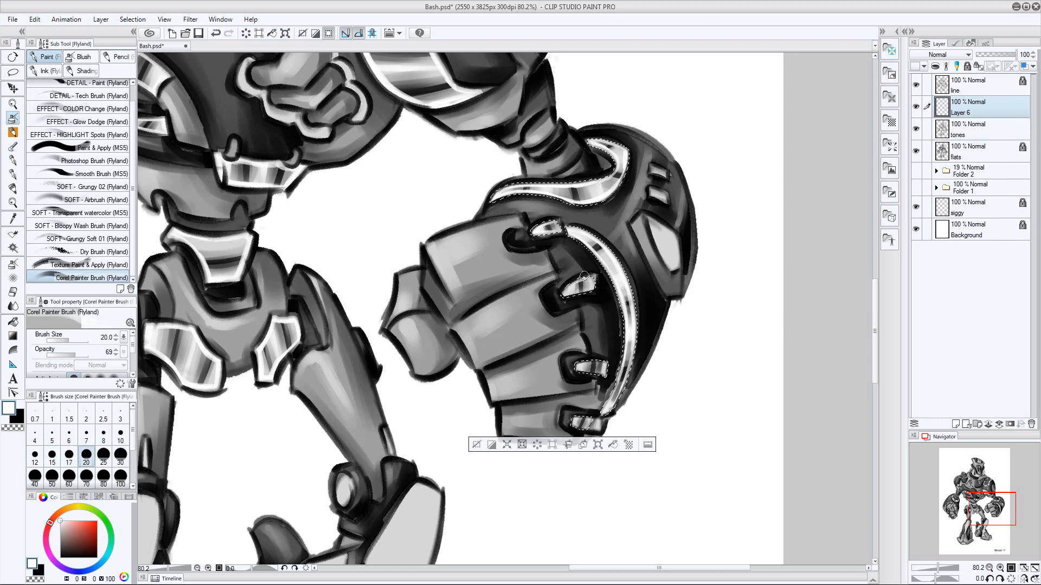
# Clear the selection around the forearm panels and save the drawing
pyautogui.hotkey('ctrl', 'd')
pyautogui.moveTo(672, 325); pyautogui.dragTo(623, 319)
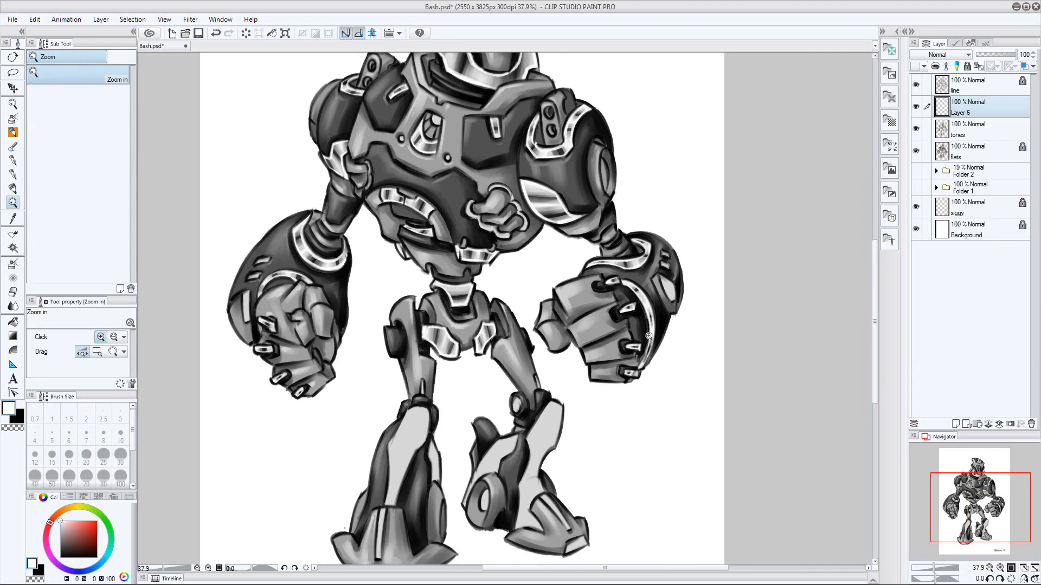
pyautogui.moveTo(689, 233); pyautogui.dragTo(629, 274)
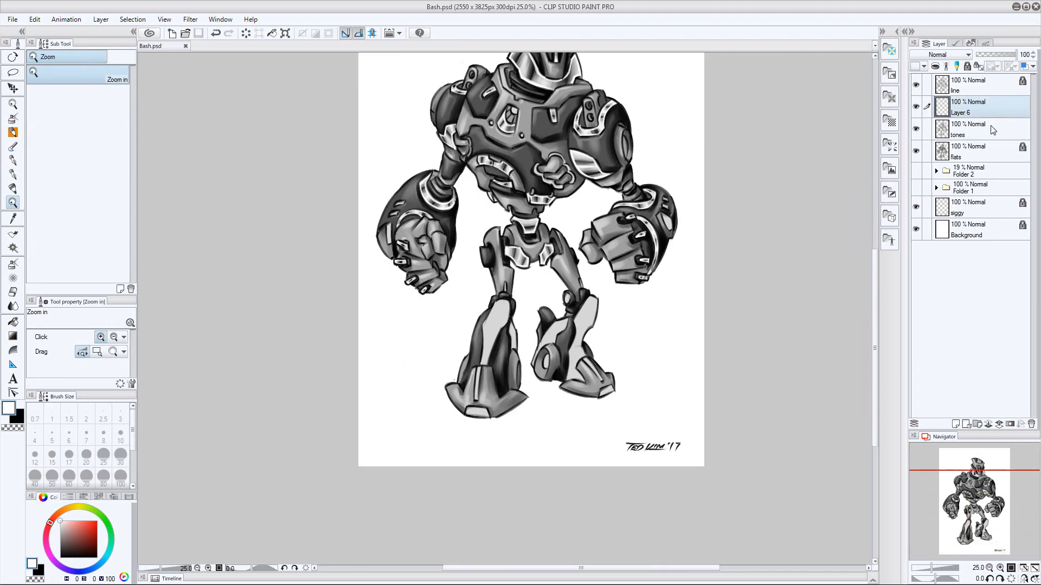
pyautogui.click(971, 154)
pyautogui.hotkey('ctrl', 's')
# Select the light shin panels, foot strips and toe caps of both legs from the flats layer
pyautogui.moveTo(570, 285); pyautogui.dragTo(611, 275)
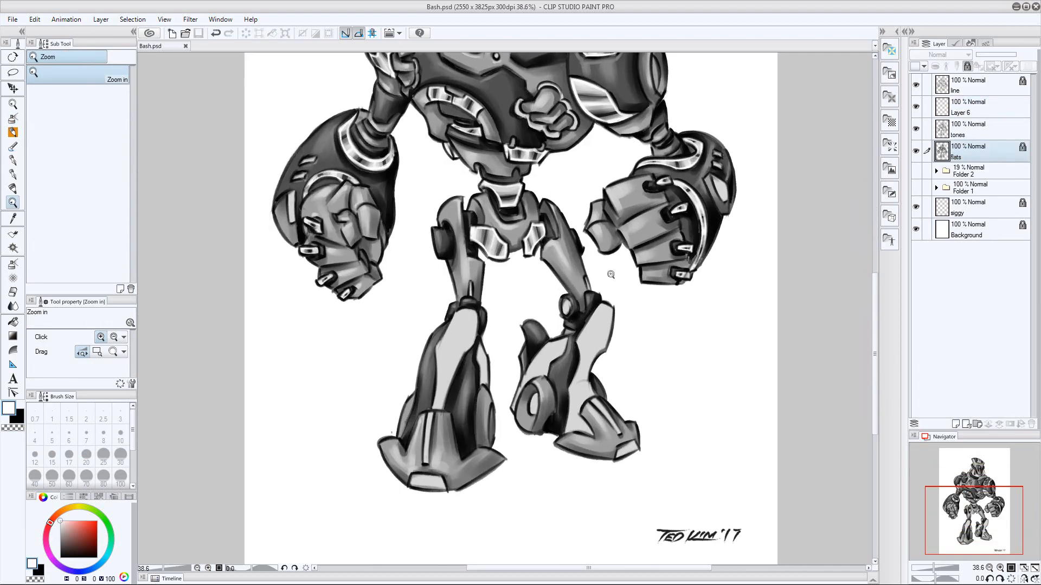
pyautogui.moveTo(535, 187); pyautogui.dragTo(496, 103)
pyautogui.moveTo(414, 264)
pyautogui.mouseDown()
pyautogui.moveTo(436, 260)
pyautogui.moveTo(413, 264)
pyautogui.mouseUp()
pyautogui.click(443, 261)
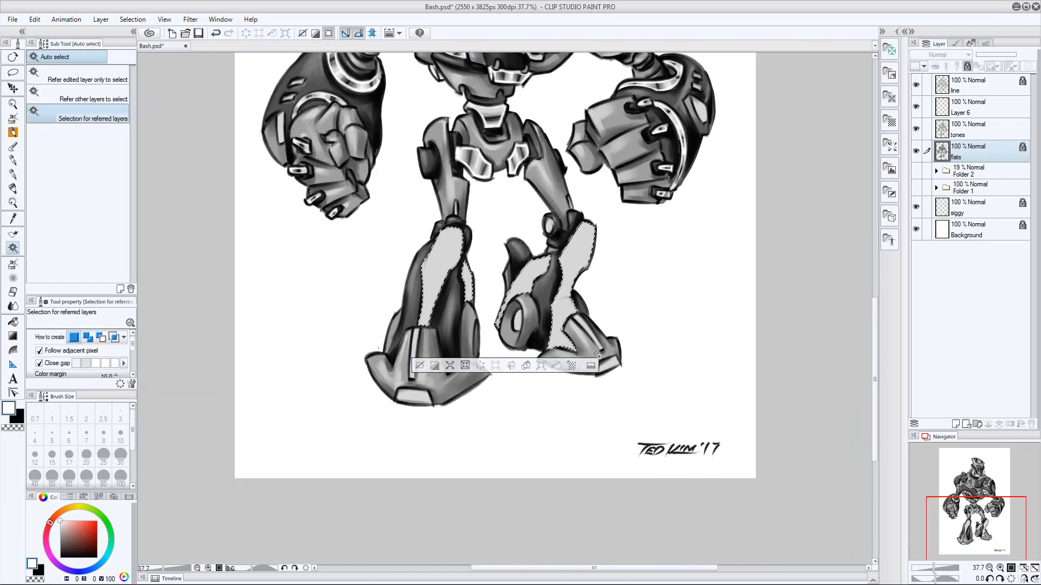
pyautogui.keyDown('shift'); pyautogui.click(416, 352); pyautogui.keyUp('shift')
pyautogui.keyDown('shift'); pyautogui.click(415, 397); pyautogui.keyUp('shift')
pyautogui.keyDown('shift'); pyautogui.click(612, 362); pyautogui.keyUp('shift')
# On the tones layer, brush black bands across the lower part of the image-left shin's front panel with the Corel Painter Brush
pyautogui.click(973, 130)
pyautogui.moveTo(525, 219); pyautogui.dragTo(569, 218)
pyautogui.click(15, 116)
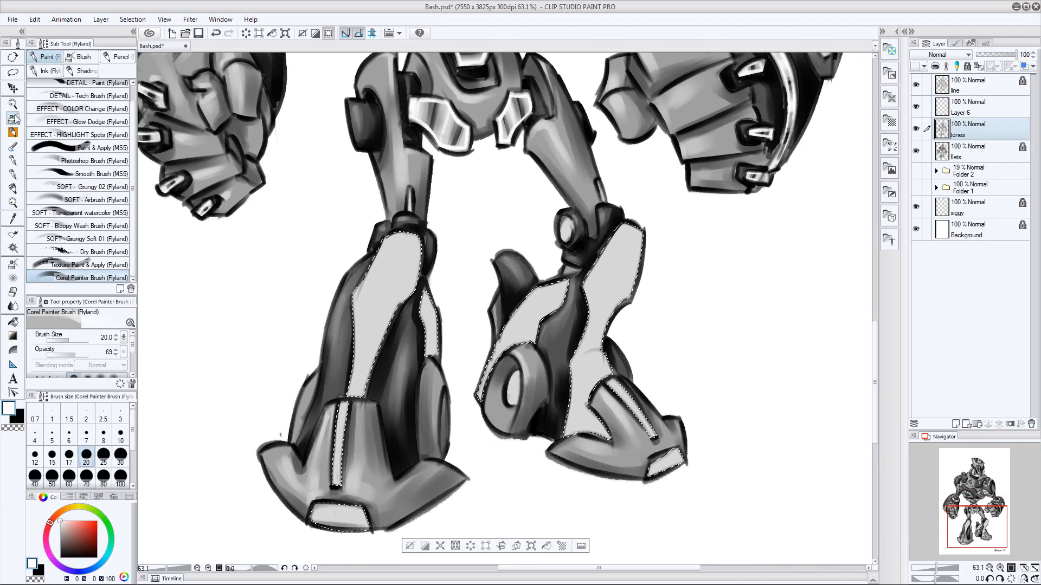
pyautogui.press(']')
pyautogui.press(']')
pyautogui.press(']')
pyautogui.press(']')
pyautogui.press(']')
pyautogui.press(']')
pyautogui.press(']')
pyautogui.press('x')
pyautogui.moveTo(374, 317)
pyautogui.mouseDown()
pyautogui.moveTo(362, 369)
pyautogui.moveTo(380, 355)
pyautogui.mouseUp()
pyautogui.press('[')
pyautogui.press('[')
pyautogui.press('[')
pyautogui.press('[')
pyautogui.press(']')
pyautogui.press(']')
pyautogui.press(']')
# Brush black bands across the upper part of the image-left shin's front panel, reducing the brush size to 30
pyautogui.press(']')
pyautogui.press('[')
pyautogui.press('[')
pyautogui.press('[')
pyautogui.press(']')
pyautogui.press(']')
pyautogui.press(']')
pyautogui.press(']')
pyautogui.moveTo(366, 276)
pyautogui.mouseDown()
pyautogui.moveTo(425, 277)
pyautogui.moveTo(418, 282)
pyautogui.moveTo(420, 270)
pyautogui.mouseUp()
pyautogui.press('[')
pyautogui.press('[')
pyautogui.press('[')
pyautogui.press('[')
pyautogui.press(']')
pyautogui.press('[')
pyautogui.press('[')
pyautogui.press('[')
# Paint white highlights between the dark bands of the image-left shin's front panel, raising the brush size to 70
pyautogui.press(']')
pyautogui.press(']')
pyautogui.press('[')
pyautogui.press('[')
pyautogui.press('[')
pyautogui.press('[')
pyautogui.moveTo(355, 343); pyautogui.dragTo(380, 347)
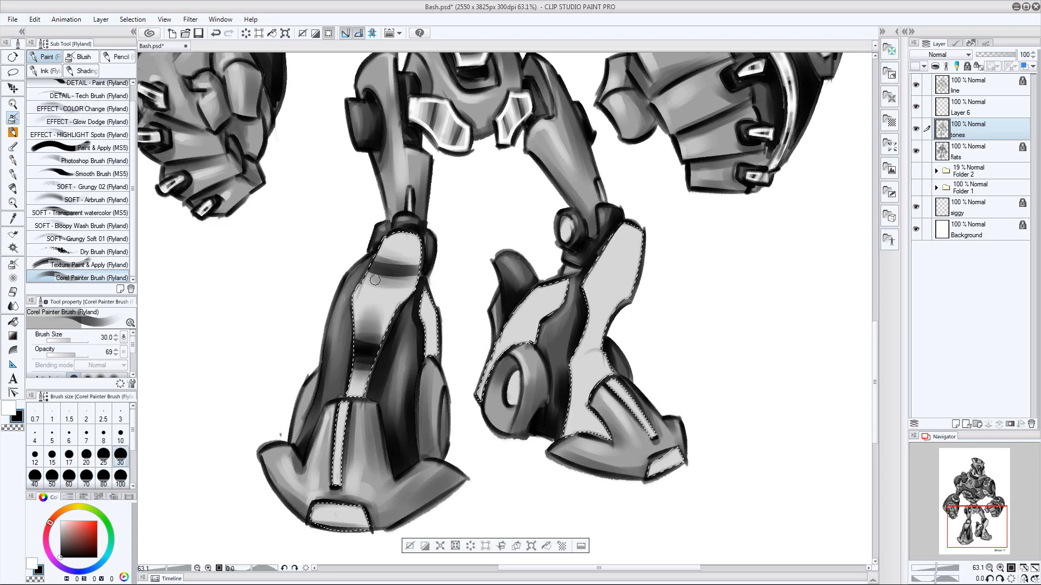
pyautogui.press('[')
pyautogui.press('[')
pyautogui.press('[')
pyautogui.press('[')
pyautogui.press('x')
pyautogui.press(']')
pyautogui.press(']')
pyautogui.press(']')
pyautogui.press(']')
pyautogui.press(']')
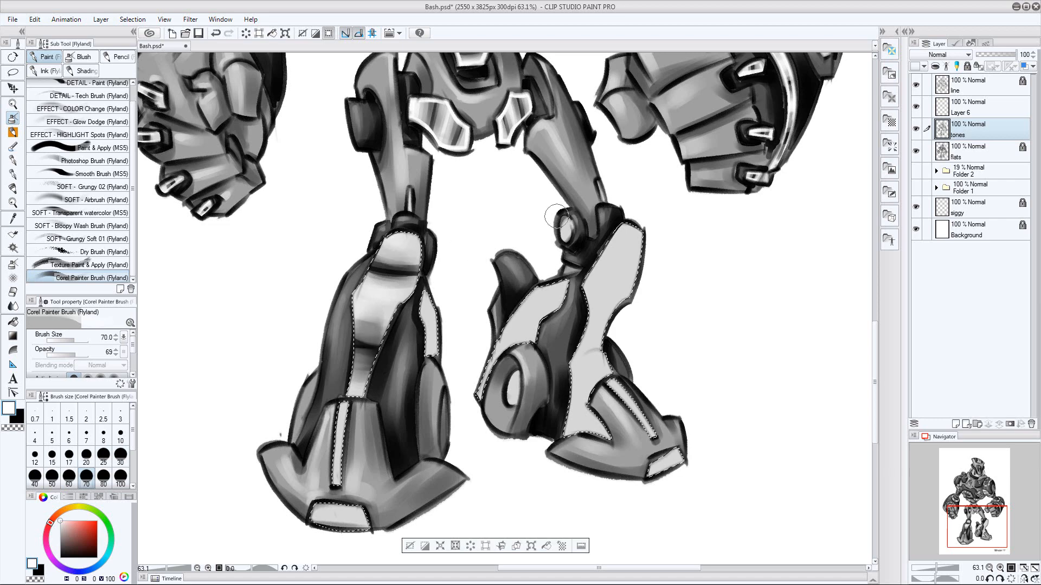
# Shade the narrow side panel of the image-left shin with black bands and white highlights, varying the brush size
pyautogui.press('x')
pyautogui.press('[')
pyautogui.press('[')
pyautogui.press('[')
pyautogui.press('[')
pyautogui.press('[')
pyautogui.press('[')
pyautogui.press(']')
pyautogui.press(']')
pyautogui.moveTo(423, 327)
pyautogui.mouseDown()
pyautogui.moveTo(438, 329)
pyautogui.moveTo(437, 308)
pyautogui.mouseUp()
pyautogui.press('[')
pyautogui.press('[')
# Brush black bands across the narrow strip down the image-left foot, reducing the brush size to 30
pyautogui.press('[')
pyautogui.press('[')
pyautogui.moveTo(423, 347)
pyautogui.mouseDown()
pyautogui.moveTo(439, 347)
pyautogui.moveTo(437, 318)
pyautogui.mouseUp()
pyautogui.press('x')
pyautogui.press(']')
pyautogui.press(']')
pyautogui.press('x')
pyautogui.press(']')
pyautogui.press(']')
pyautogui.press(']')
pyautogui.press(']')
pyautogui.moveTo(331, 463); pyautogui.dragTo(343, 458)
# Paint white highlights on the image-left foot's strip at size 17 and on its toe cap with a larger brush
pyautogui.press('[')
pyautogui.press('[')
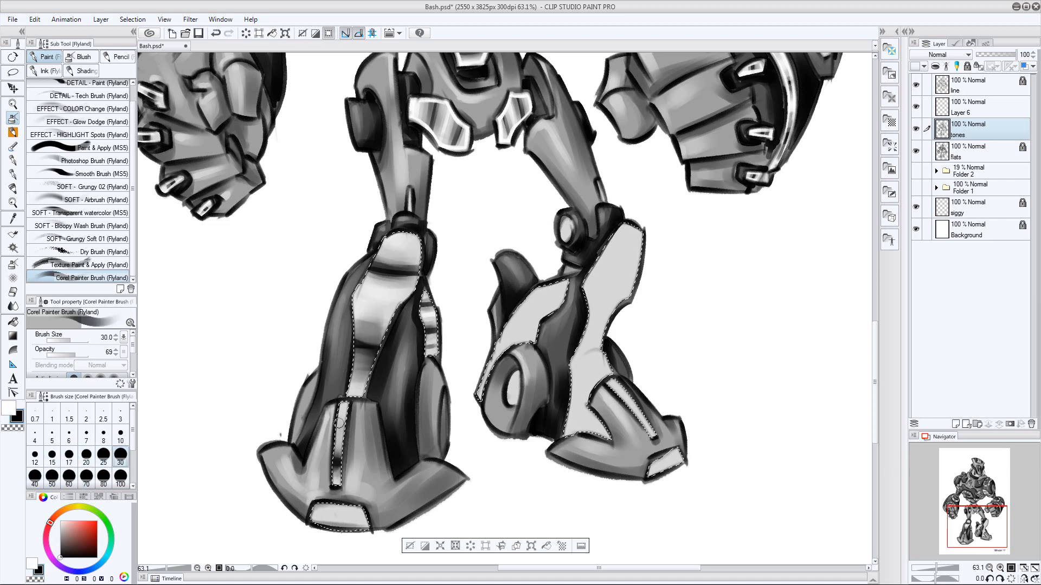
pyautogui.press('[')
pyautogui.press('[')
pyautogui.press('[')
pyautogui.press('x')
pyautogui.scroll(-3, 417, 399)
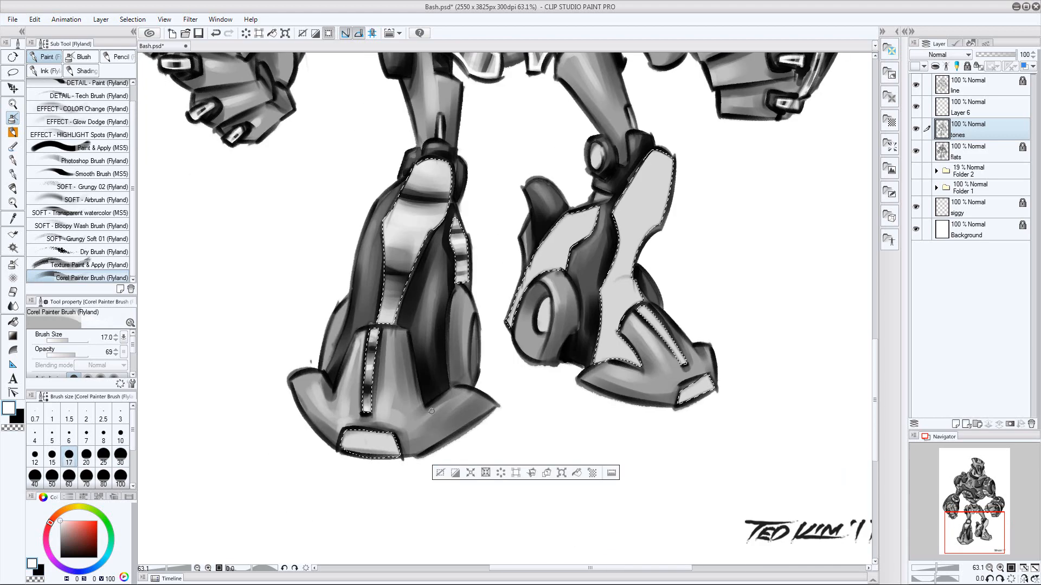
pyautogui.press(']')
pyautogui.press(']')
pyautogui.press(']')
pyautogui.press(']')
pyautogui.press(']')
pyautogui.press(']')
pyautogui.moveTo(399, 431)
pyautogui.mouseDown()
pyautogui.moveTo(383, 430)
pyautogui.moveTo(375, 450)
pyautogui.mouseUp()
# Edge the strip down the image-left foot in white at size 20 on Layer 6
pyautogui.press('e')
pyautogui.moveTo(539, 253); pyautogui.dragTo(552, 274)
pyautogui.hotkey('alt', ']')
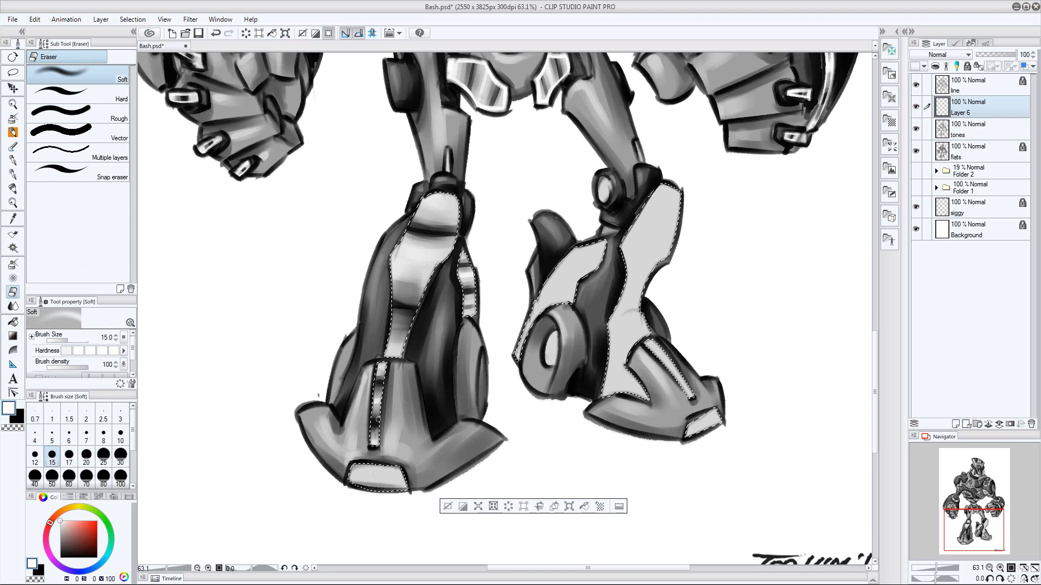
pyautogui.press('b')
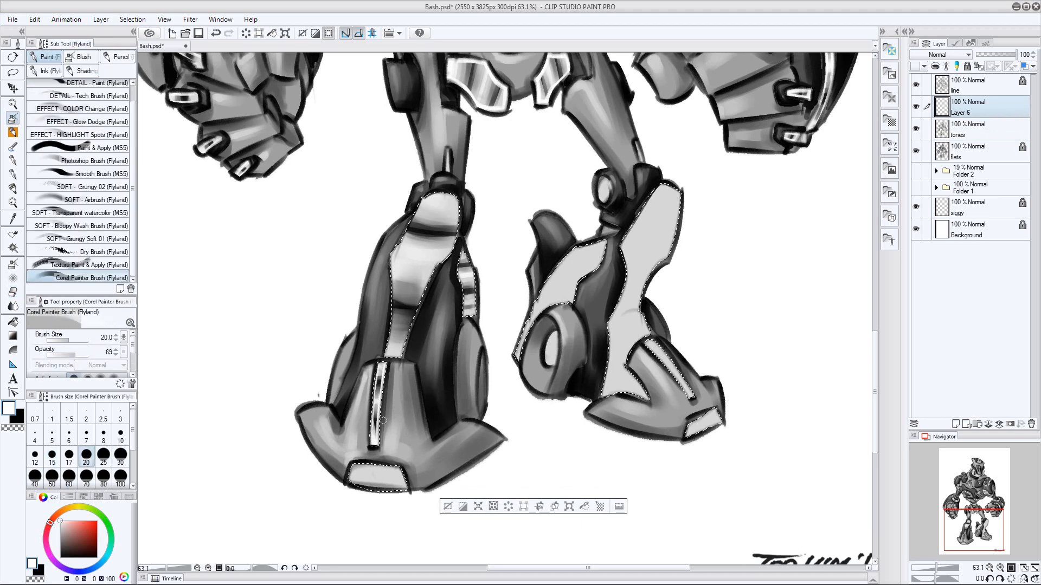
# Edge the image-left shin's front and side panels in white, reducing the brush size to 17
pyautogui.press(']')
pyautogui.press(']')
pyautogui.moveTo(405, 349)
pyautogui.mouseDown()
pyautogui.moveTo(435, 267)
pyautogui.moveTo(454, 252)
pyautogui.moveTo(416, 316)
pyautogui.mouseUp()
pyautogui.moveTo(459, 209)
pyautogui.mouseDown()
pyautogui.moveTo(450, 196)
pyautogui.moveTo(460, 215)
pyautogui.mouseUp()
pyautogui.hotkey('ctrl', 'z')
pyautogui.press('[')
pyautogui.press('[')
pyautogui.press('[')
pyautogui.moveTo(461, 253); pyautogui.dragTo(465, 298)
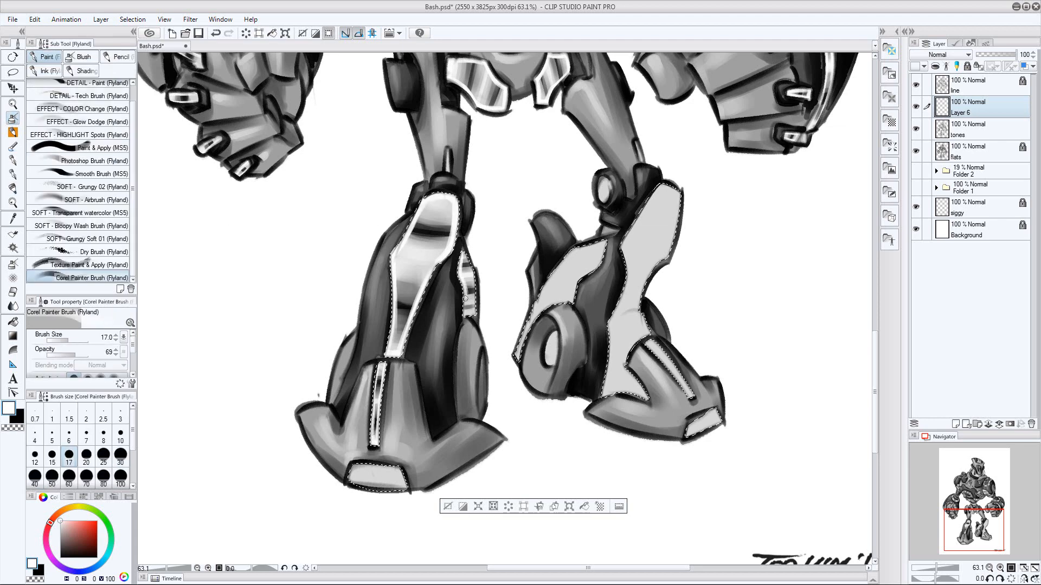
# Brush black bands across the image-right leg's rear shin panel, using brush sizes up to 40
pyautogui.moveTo(574, 276)
pyautogui.mouseDown()
pyautogui.moveTo(518, 310)
pyautogui.moveTo(533, 308)
pyautogui.mouseUp()
pyautogui.press('x')
pyautogui.press(']')
pyautogui.press(']')
pyautogui.press(']')
pyautogui.press(']')
pyautogui.press(']')
pyautogui.press(']')
pyautogui.press(']')
pyautogui.press('[')
pyautogui.press('[')
pyautogui.press('[')
# Paint white highlights between the dark bands of the image-right leg's rear shin panel at size 30
pyautogui.press('x')
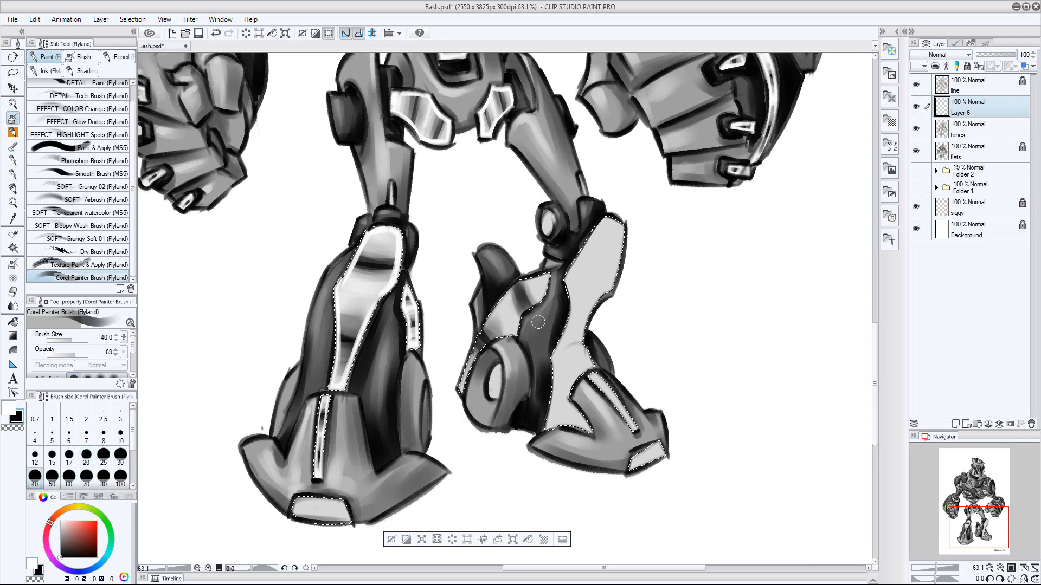
pyautogui.press('[')
pyautogui.press('[')
pyautogui.press(']')
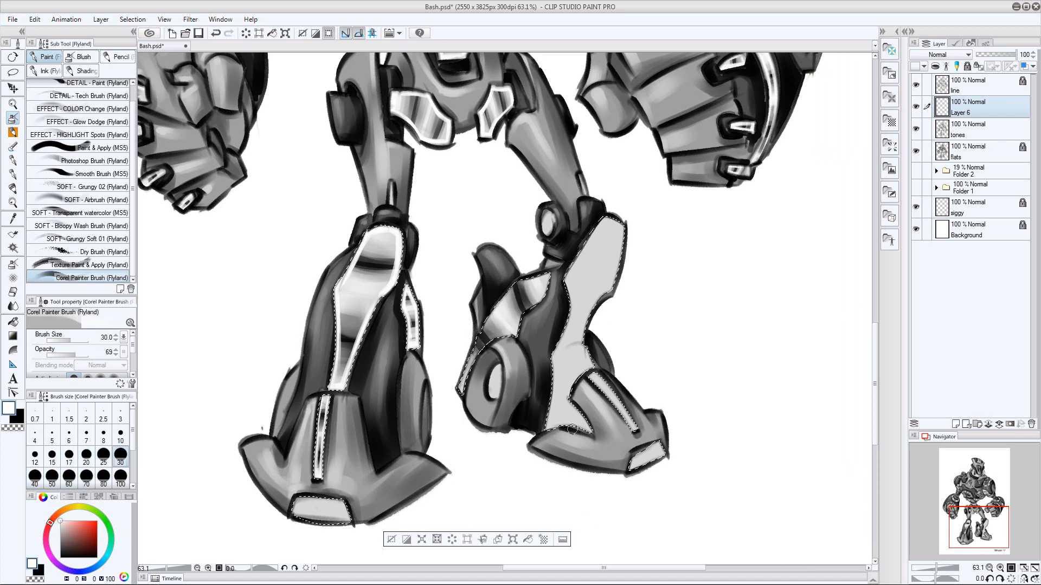
# Brush black bands across the image-right foot's strip and the same leg's front shin panel, using brush sizes up to 40
pyautogui.press('x')
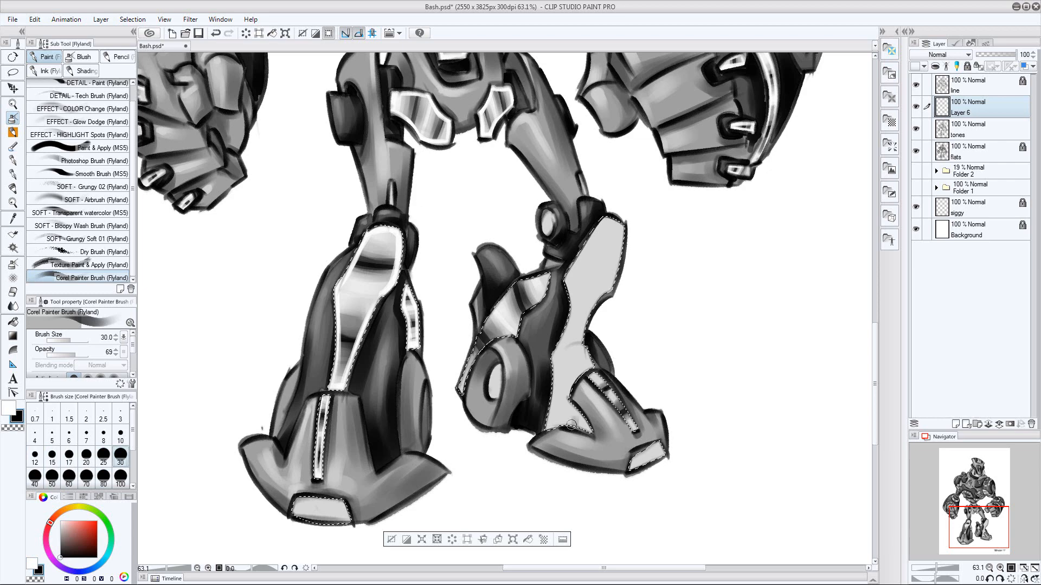
pyautogui.press(']')
pyautogui.press('[')
pyautogui.press('[')
pyautogui.press(']')
pyautogui.press(']')
pyautogui.press(']')
pyautogui.press('[')
pyautogui.press('[')
pyautogui.press('[')
pyautogui.press(']')
pyautogui.press(']')
pyautogui.press(']')
pyautogui.press('[')
pyautogui.press('[')
pyautogui.press('[')
pyautogui.press(']')
pyautogui.press(']')
pyautogui.press(']')
pyautogui.press(']')
pyautogui.moveTo(572, 263); pyautogui.dragTo(621, 263)
pyautogui.press('[')
pyautogui.press('[')
pyautogui.press('[')
pyautogui.press(']')
pyautogui.press(']')
pyautogui.press(']')
pyautogui.press(']')
pyautogui.press(']')
pyautogui.press('[')
pyautogui.press('[')
pyautogui.press('[')
pyautogui.press('[')
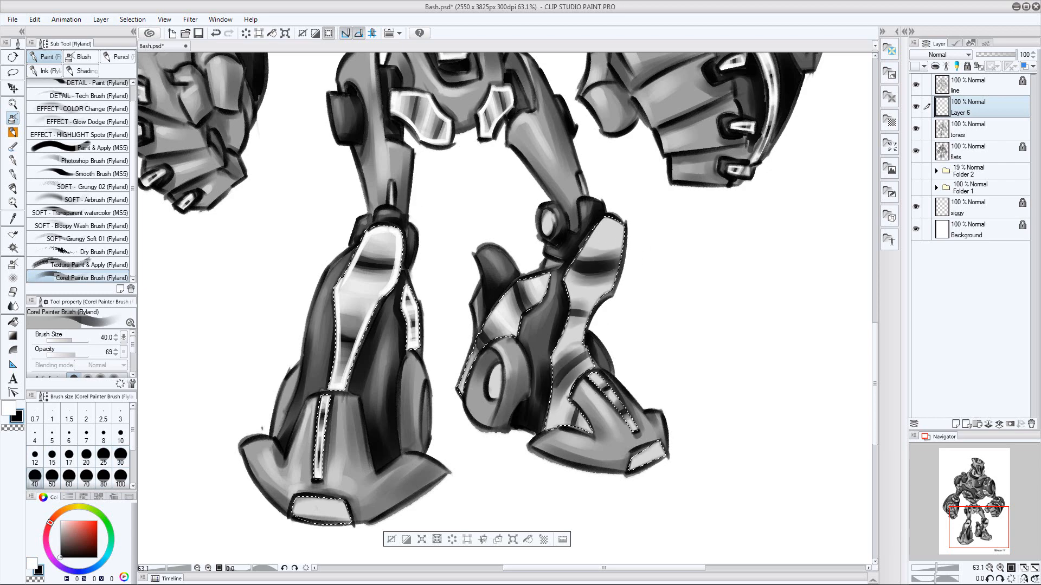
# Deepen the black bands on the image-right leg's front shin panel, raising the brush size to 70 for the upper band
pyautogui.moveTo(688, 308); pyautogui.dragTo(679, 295)
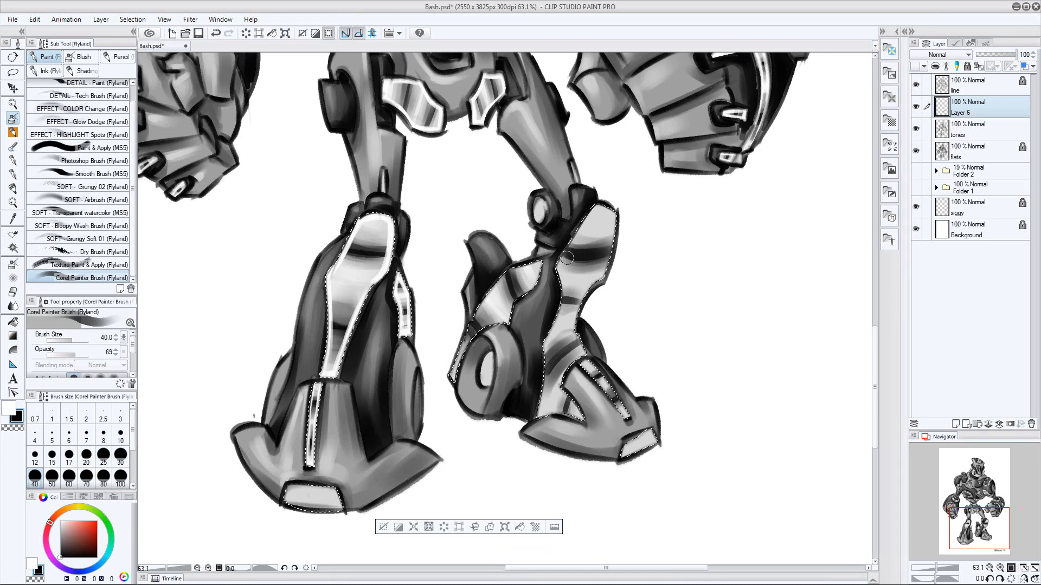
pyautogui.press(']')
pyautogui.press(']')
pyautogui.press(']')
pyautogui.press(']')
pyautogui.press(']')
pyautogui.moveTo(567, 258); pyautogui.dragTo(613, 253)
pyautogui.press('[')
pyautogui.press('[')
pyautogui.press('[')
pyautogui.press('[')
pyautogui.press('[')
pyautogui.press(']')
pyautogui.press('[')
pyautogui.press('[')
pyautogui.press('[')
pyautogui.press('[')
pyautogui.moveTo(561, 303); pyautogui.dragTo(582, 304)
# Paint white highlights between the dark bands of the image-right leg's front shin panel at size 70
pyautogui.press('x')
pyautogui.press(']')
pyautogui.press(']')
pyautogui.press(']')
pyautogui.press(']')
pyautogui.press(']')
pyautogui.press(']')
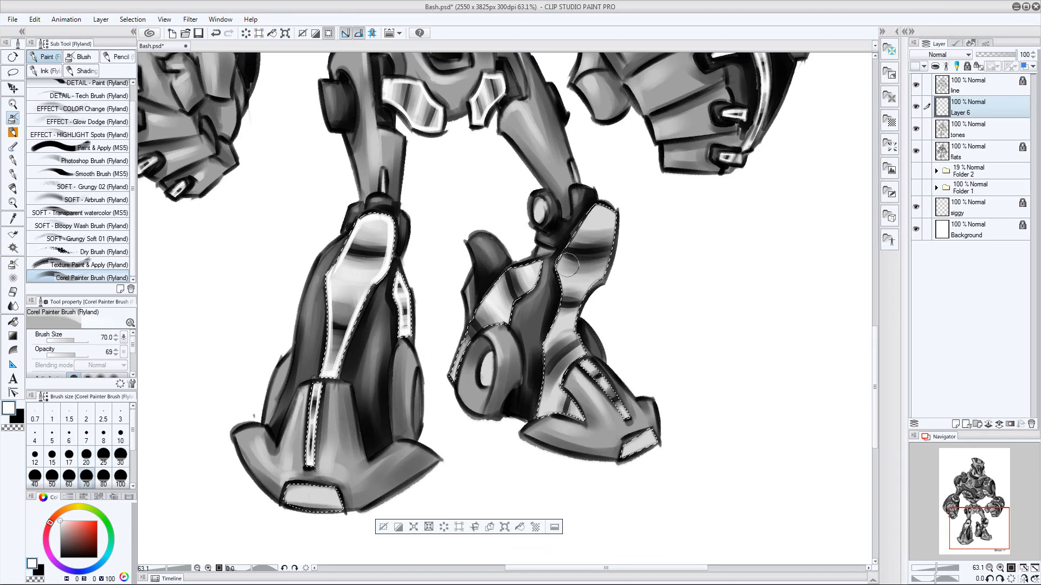
pyautogui.moveTo(567, 266); pyautogui.dragTo(595, 277)
pyautogui.press('[')
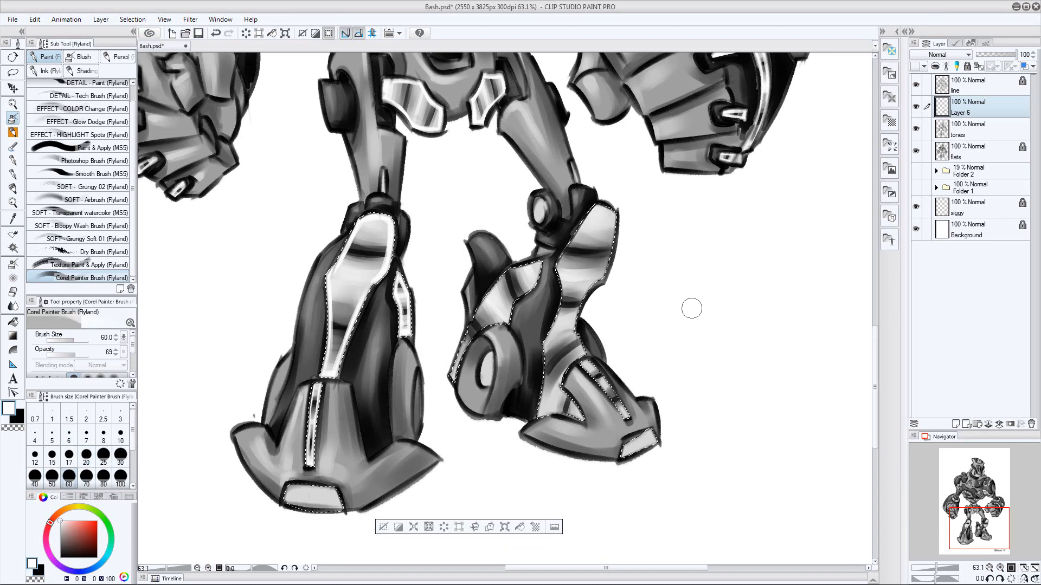
# Edge the image-right leg's shin panels and foot strip in white at sizes 15 and 20, and clear the selection
pyautogui.press('[')
pyautogui.press('[')
pyautogui.press('[')
pyautogui.press('[')
pyautogui.press('[')
pyautogui.press('[')
pyautogui.press('[')
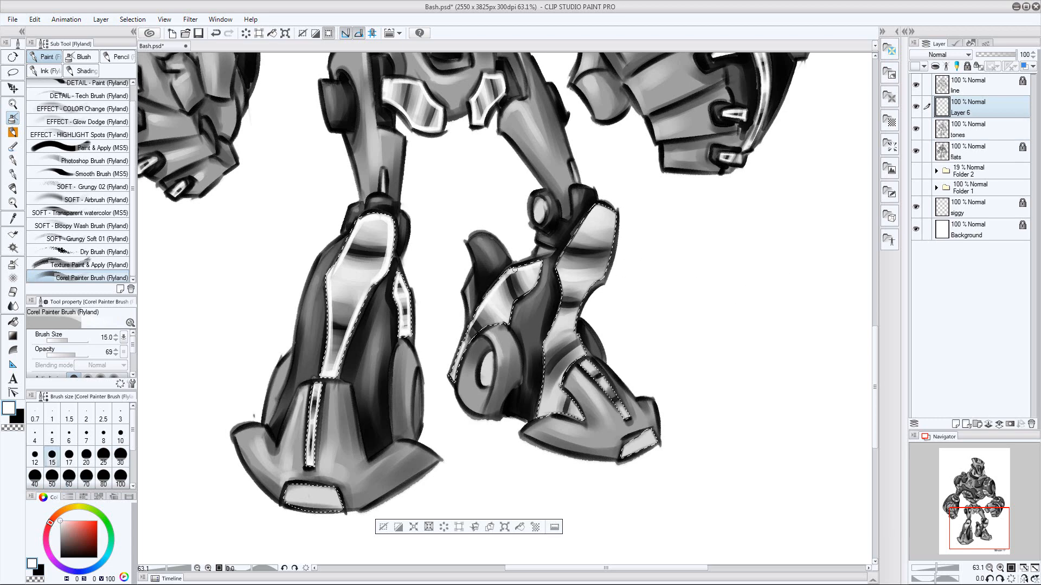
pyautogui.press(']')
pyautogui.press(']')
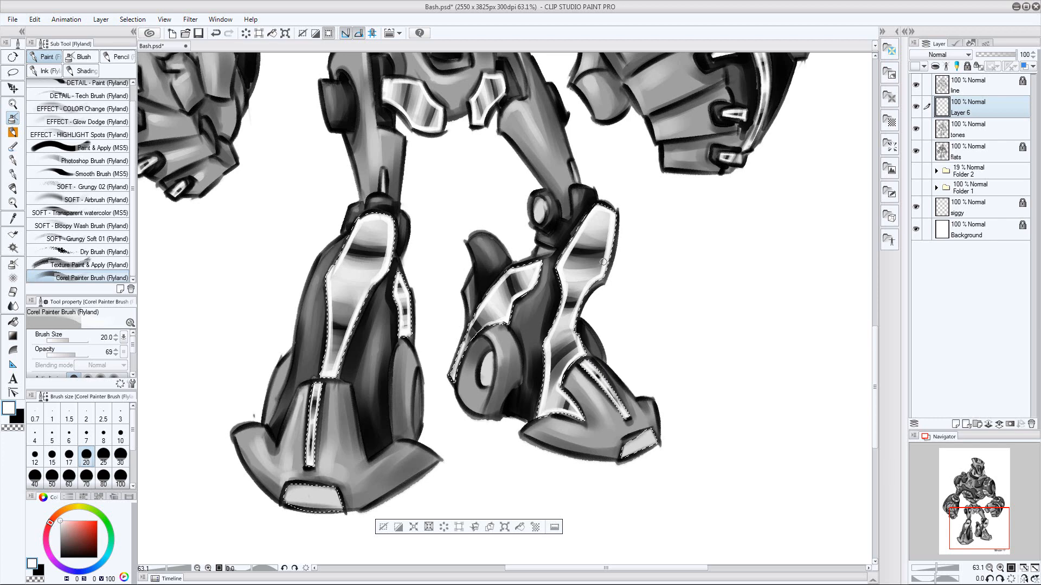
pyautogui.moveTo(722, 290); pyautogui.dragTo(656, 302)
pyautogui.hotkey('ctrl', 'd')
# Merge Layer 6 down into the tones layer and save the file
pyautogui.moveTo(708, 296); pyautogui.dragTo(643, 355)
pyautogui.hotkey('ctrl', 's')
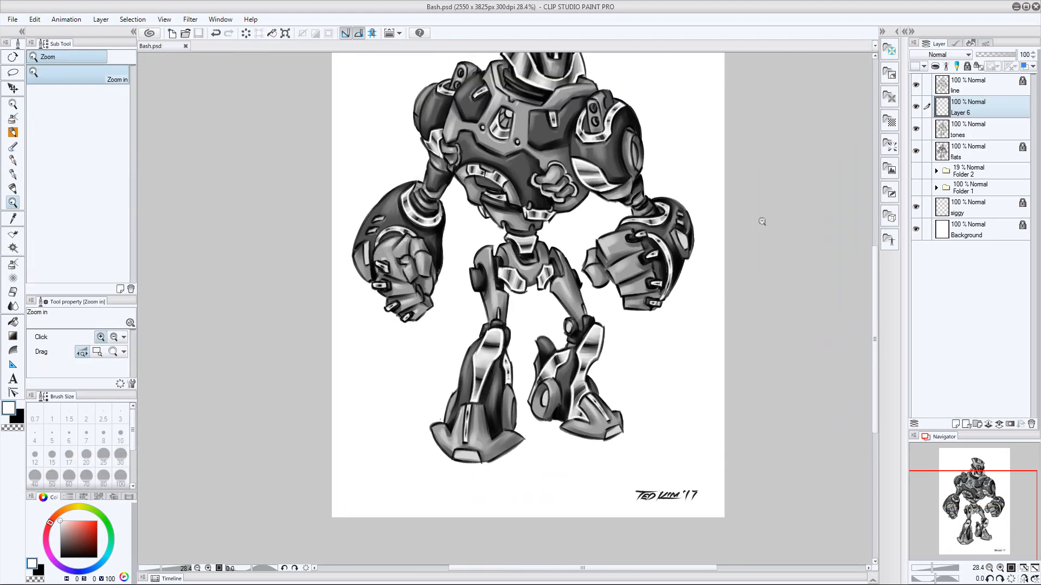
pyautogui.moveTo(762, 221); pyautogui.dragTo(738, 221)
pyautogui.moveTo(740, 218); pyautogui.dragTo(625, 306)
pyautogui.hotkey('ctrl', 'e')
pyautogui.hotkey('ctrl', 's')
# Unlock the flats layer and toggle its visibility to check its contents
pyautogui.click(985, 134)
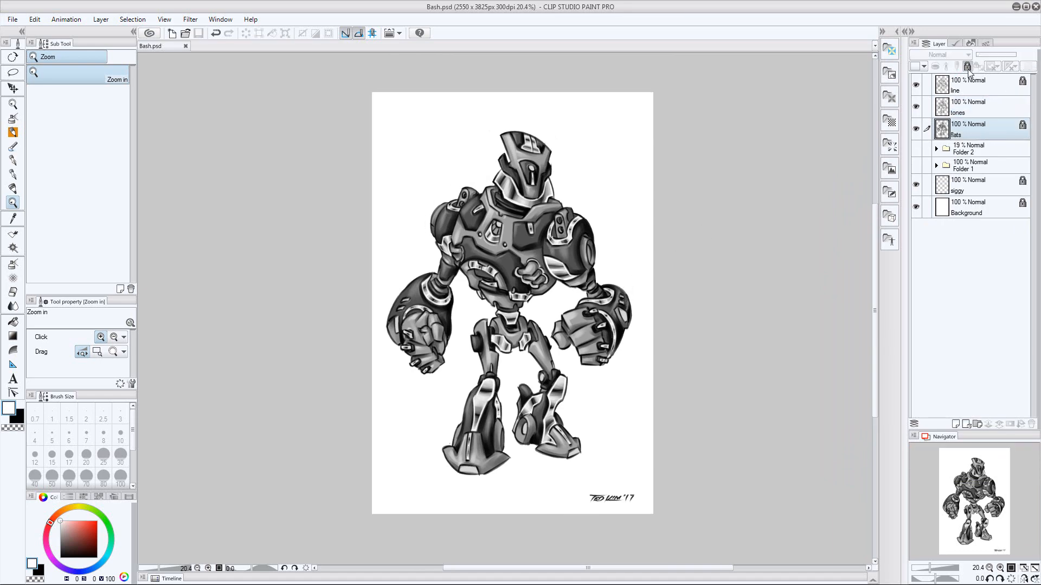
pyautogui.click(915, 129)
pyautogui.moveTo(909, 130); pyautogui.dragTo(911, 130)
pyautogui.click(916, 130)
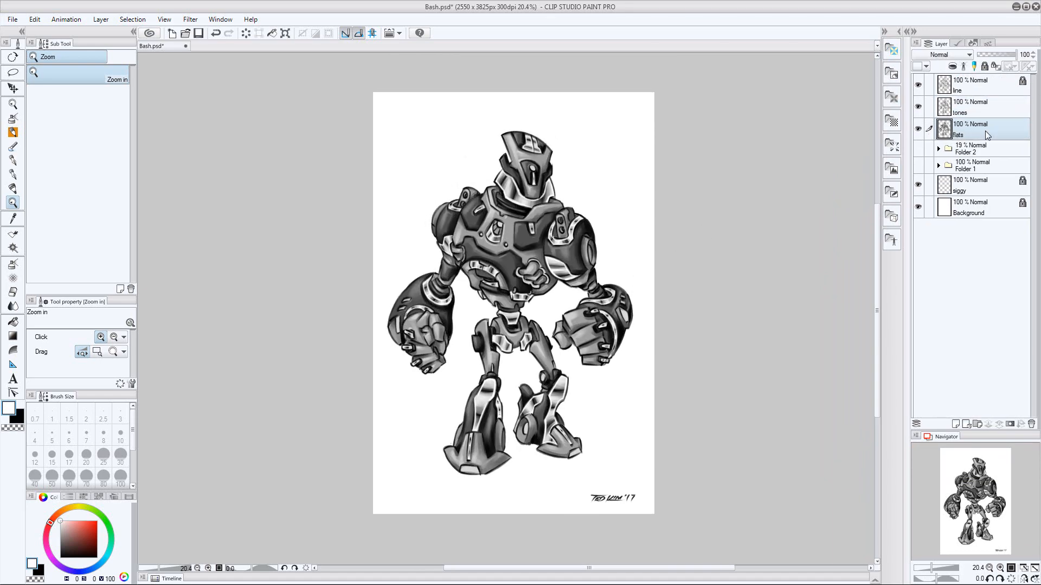
# Group the tones and flats layers in a new folder named base
pyautogui.click(977, 424)
pyautogui.moveTo(987, 126); pyautogui.dragTo(987, 101)
pyautogui.click(981, 124)
pyautogui.click(929, 145)
pyautogui.moveTo(956, 126); pyautogui.dragTo(947, 108)
pyautogui.click(948, 106)
pyautogui.doubleClick(957, 107)
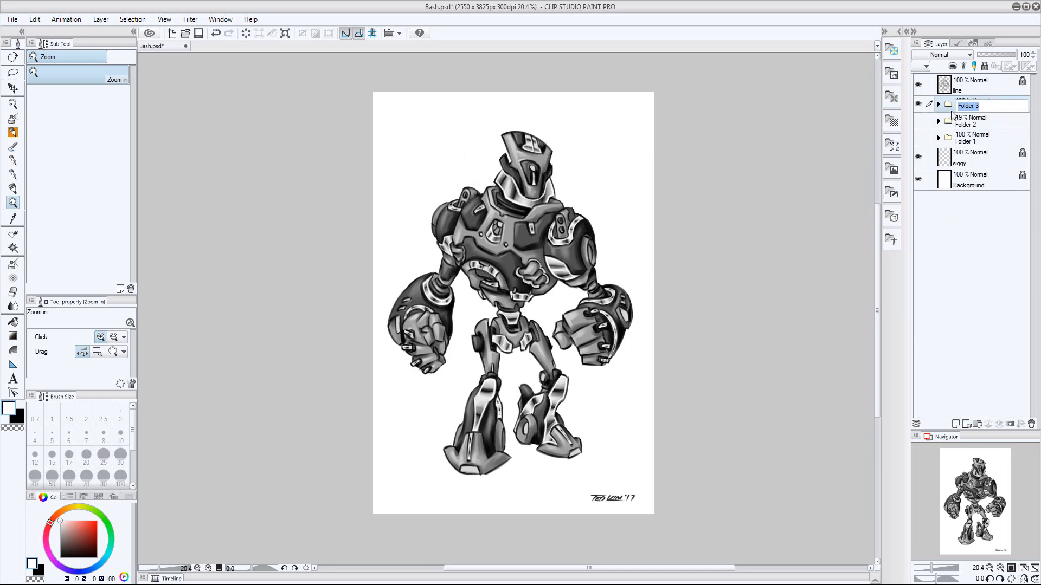
pyautogui.press('Return')
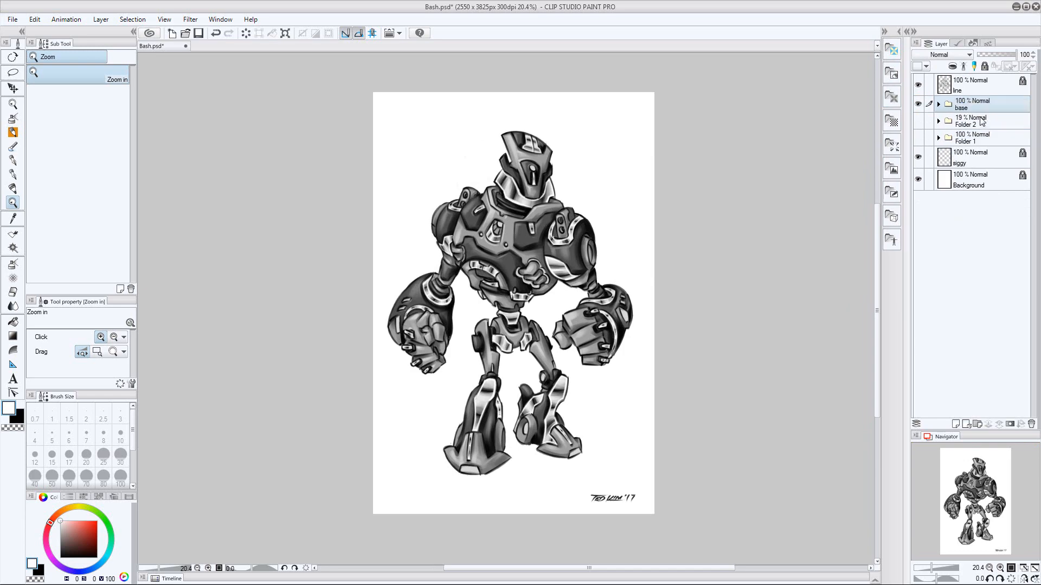
# Duplicate the base folder, hide the original, and merge the copy into a single layer
pyautogui.click(101, 19)
pyautogui.click(152, 88)
pyautogui.click(917, 121)
pyautogui.click(101, 19)
pyautogui.click(179, 250)
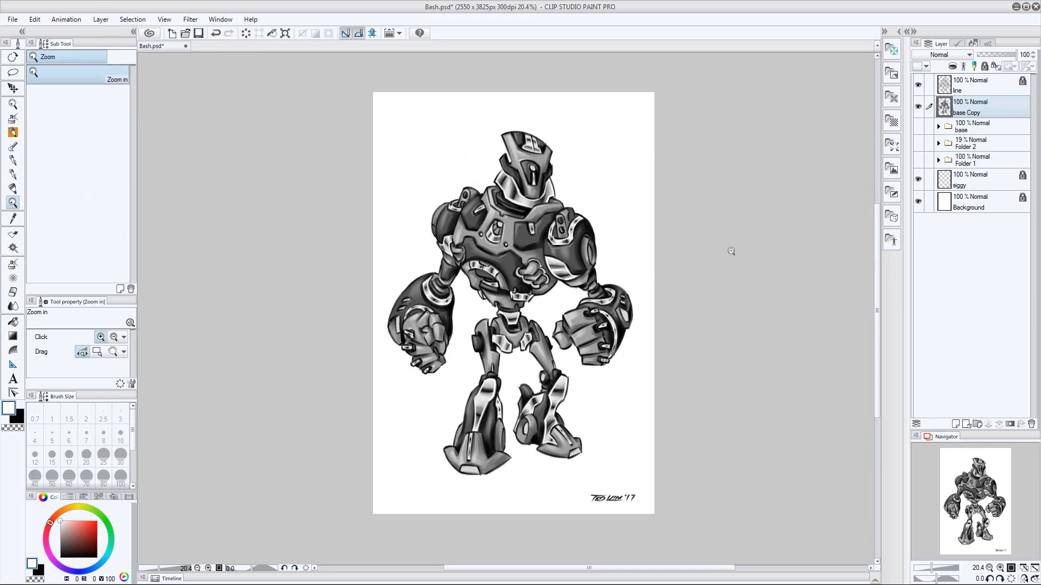
# Duplicate the merged base Copy layer and give the duplicate a fully black layer mask
pyautogui.click(101, 20)
pyautogui.click(130, 87)
pyautogui.click(1009, 424)
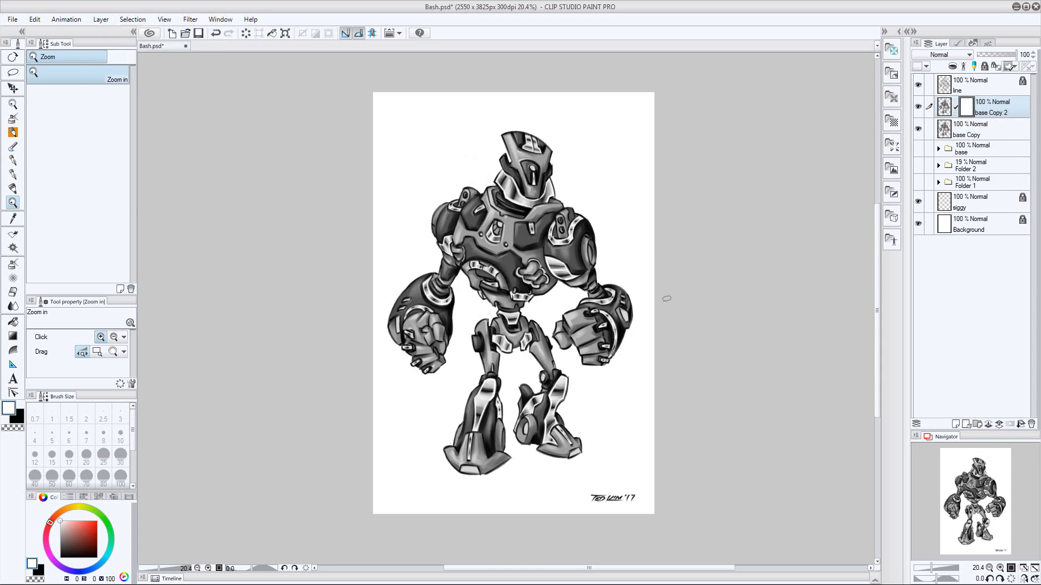
pyautogui.press('m')
pyautogui.moveTo(665, 297); pyautogui.dragTo(673, 289)
pyautogui.press('Delete')
pyautogui.hotkey('ctrl', 'd')
# Duplicate the masked layer and name the lower one dark and the upper one light
pyautogui.click(100, 19)
pyautogui.click(130, 87)
pyautogui.doubleClick(990, 134)
pyautogui.write('dark')
pyautogui.press('Return')
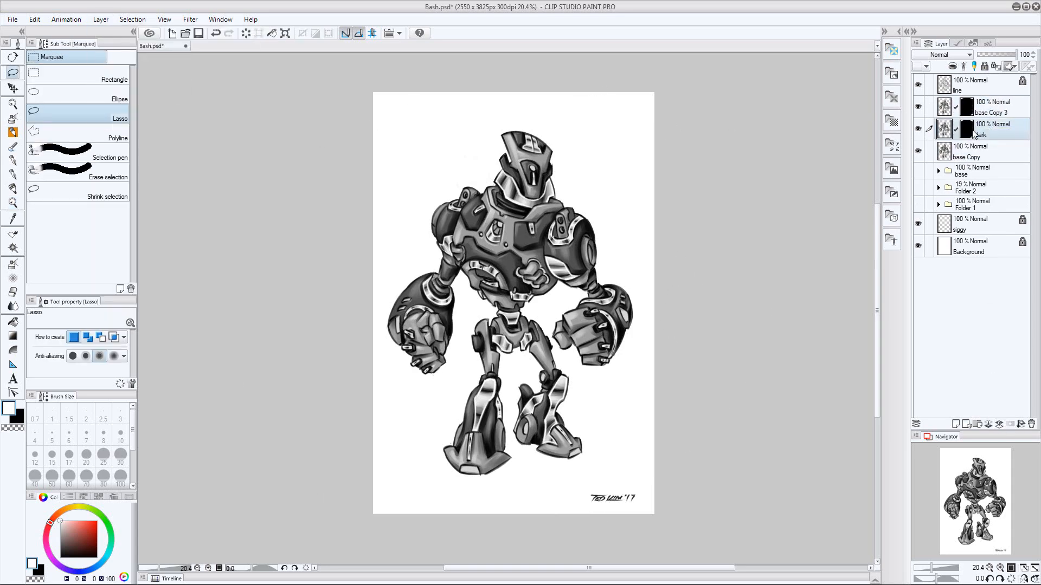
pyautogui.doubleClick(984, 113)
pyautogui.write('light')
pyautogui.press('Return')
# Set the light layer to Screen and the dark layer to Multiply, and ready the Corel Painter Brush at size 70
pyautogui.click(966, 130)
pyautogui.press('/')
pyautogui.moveTo(441, 199); pyautogui.dragTo(401, 199)
pyautogui.moveTo(524, 219)
pyautogui.mouseDown()
pyautogui.moveTo(612, 219)
pyautogui.moveTo(523, 221)
pyautogui.mouseUp()
pyautogui.click(12, 118)
pyautogui.hotkey('ctrl', 'space')
pyautogui.press(']')
pyautogui.press(']')
pyautogui.press(']')
pyautogui.click(950, 55)
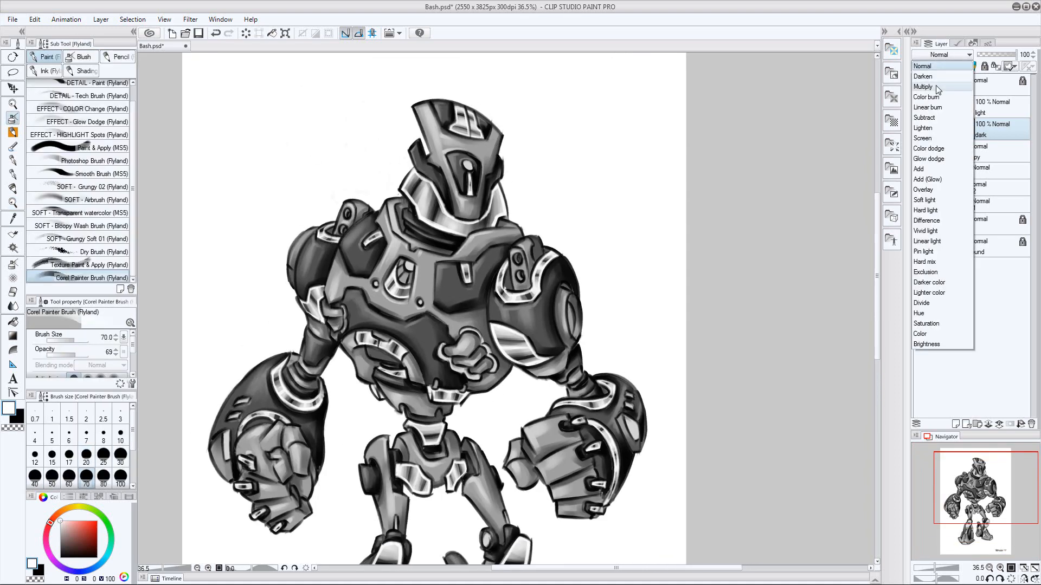
pyautogui.click(936, 88)
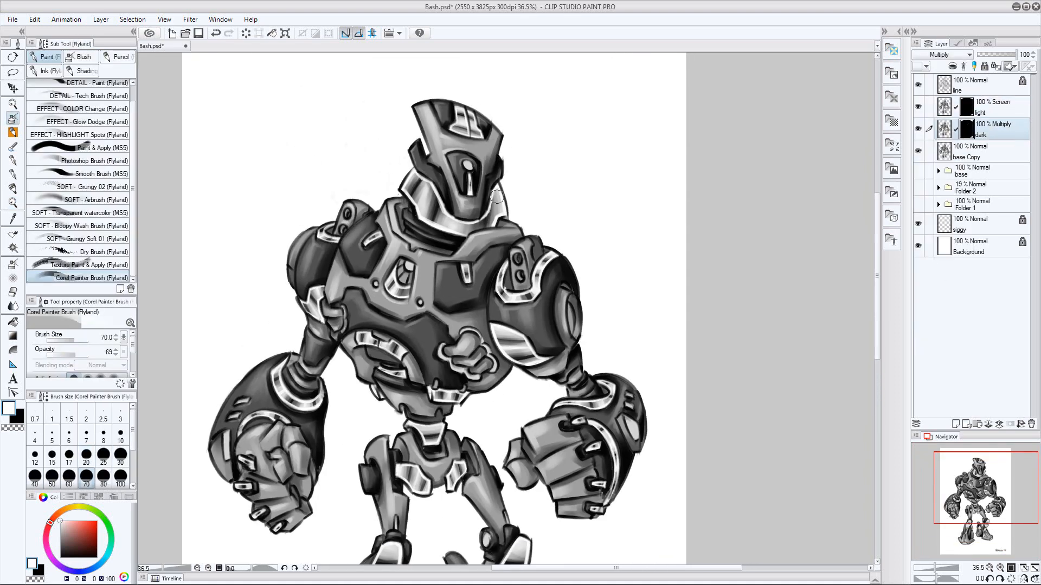
# Brush white into the dark layer's mask to shade the robot's helmet, torso underside and waist at sizes 50 to 70
pyautogui.press('[')
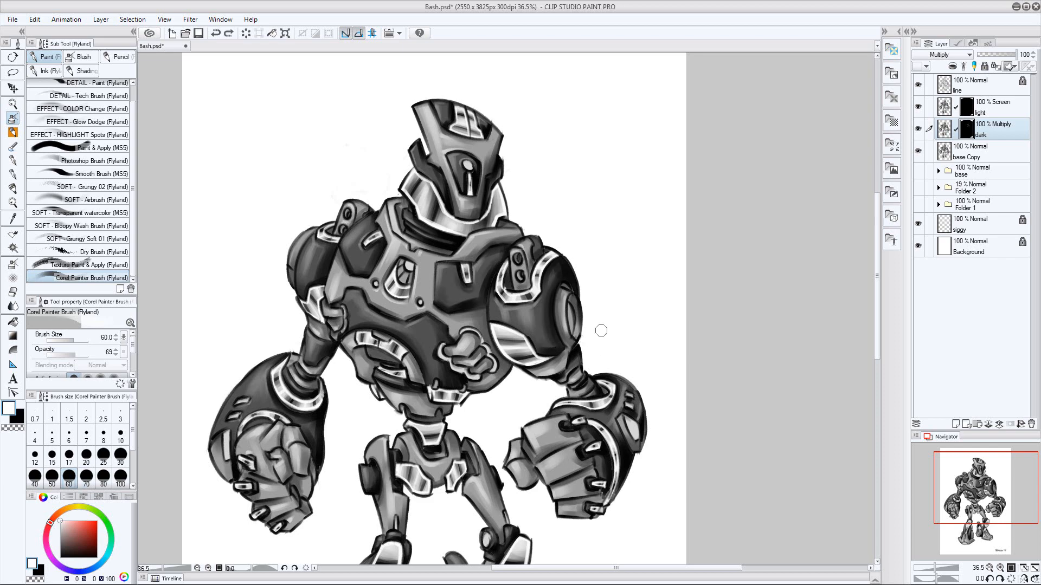
pyautogui.press('[')
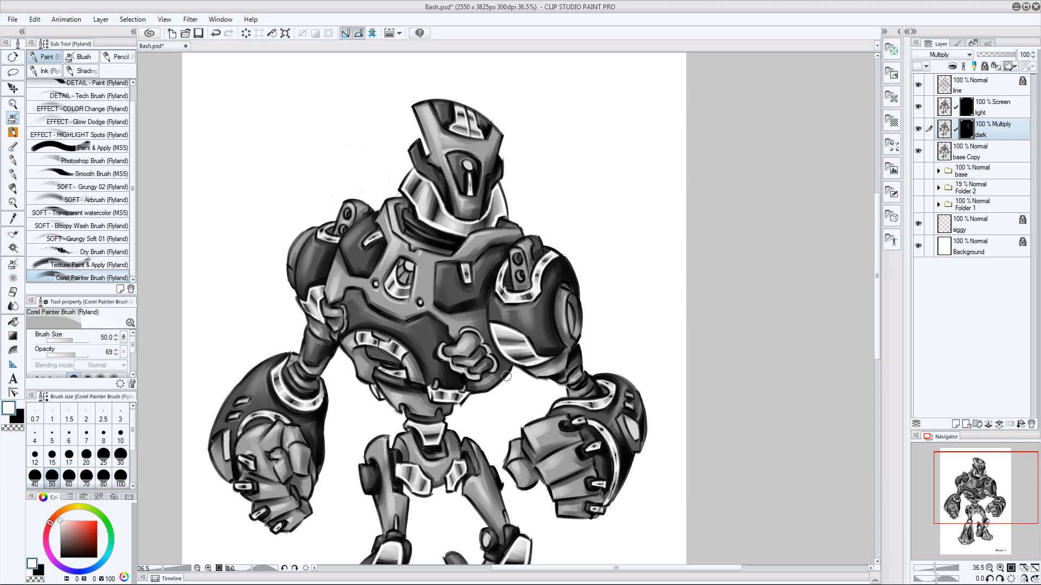
pyautogui.press(']')
pyautogui.press(']')
pyautogui.moveTo(428, 360)
pyautogui.mouseDown()
pyautogui.moveTo(445, 378)
pyautogui.moveTo(424, 419)
pyautogui.mouseUp()
pyautogui.press('[')
pyautogui.press('[')
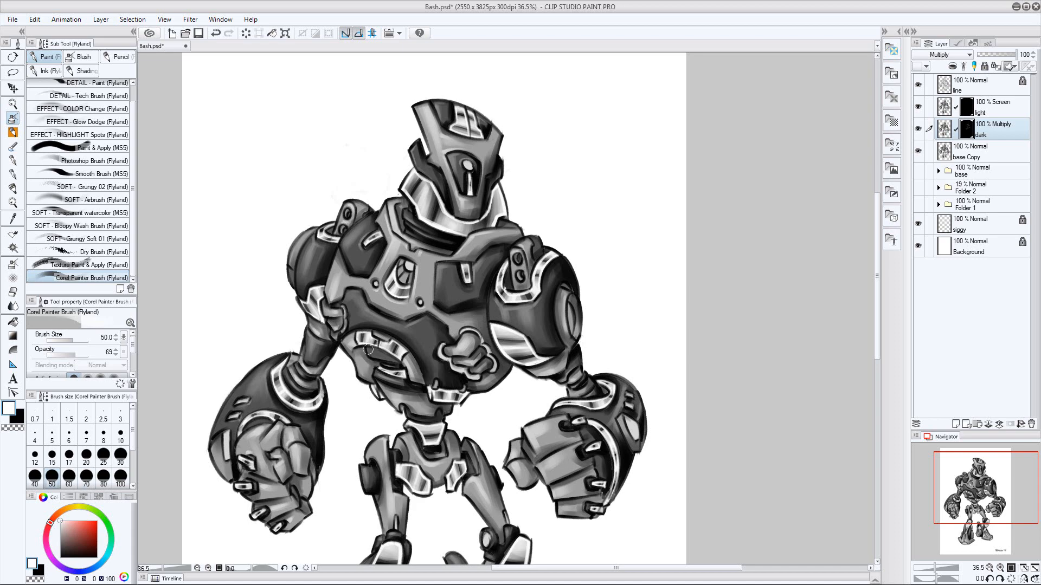
# Shade the image-right fist's fingers and the collar through the dark layer's mask at size 60
pyautogui.moveTo(593, 348); pyautogui.dragTo(583, 296)
pyautogui.press(']')
pyautogui.press(']')
pyautogui.press(']')
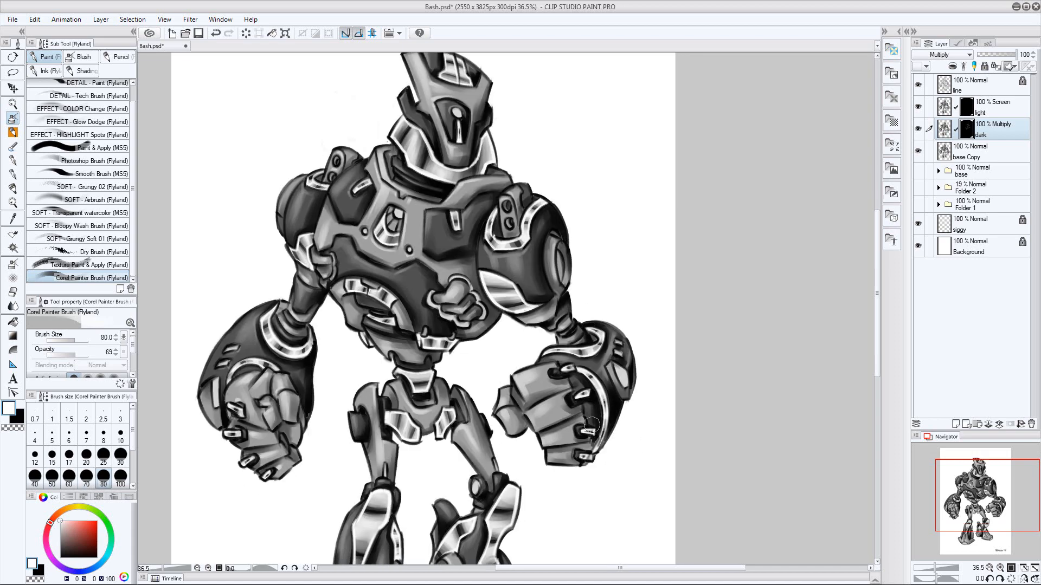
pyautogui.press('[')
pyautogui.press('[')
pyautogui.moveTo(574, 415); pyautogui.dragTo(543, 424)
pyautogui.moveTo(570, 385)
pyautogui.mouseDown()
pyautogui.moveTo(535, 398)
pyautogui.moveTo(542, 391)
pyautogui.mouseUp()
pyautogui.moveTo(574, 437); pyautogui.dragTo(554, 441)
pyautogui.moveTo(576, 455); pyautogui.dragTo(564, 460)
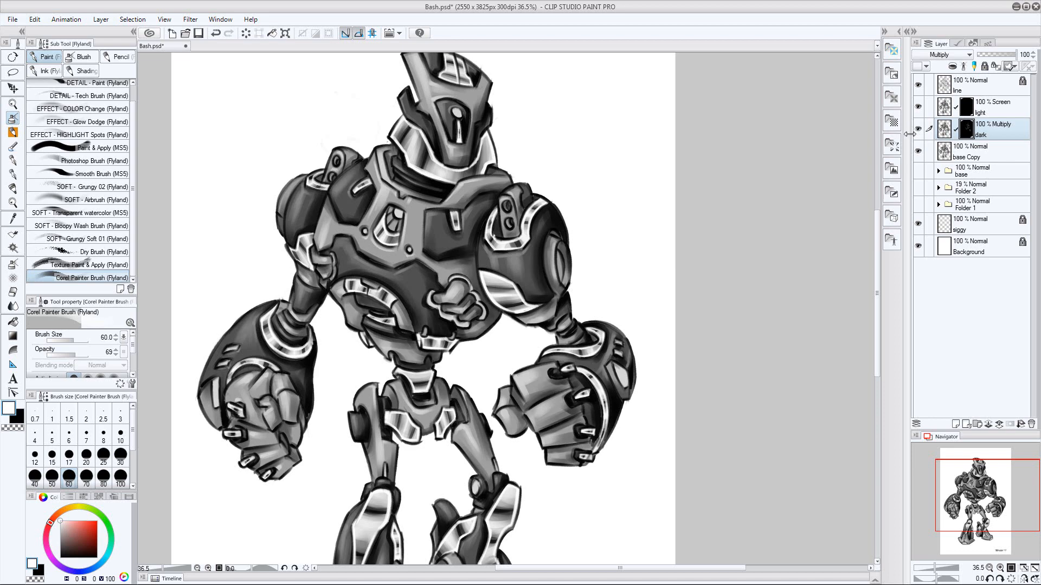
pyautogui.moveTo(466, 141); pyautogui.dragTo(481, 215)
pyautogui.moveTo(431, 172); pyautogui.dragTo(437, 191)
# Shade the image-right thumb, both legs and the feet through the dark layer's mask at size 60
pyautogui.moveTo(527, 304); pyautogui.dragTo(554, 145)
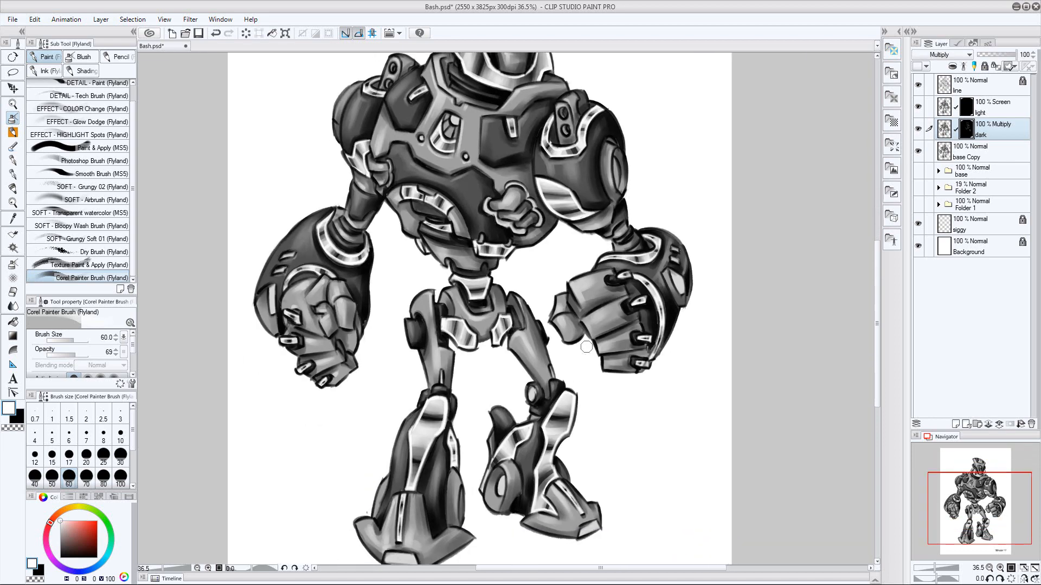
pyautogui.moveTo(586, 347); pyautogui.dragTo(578, 316)
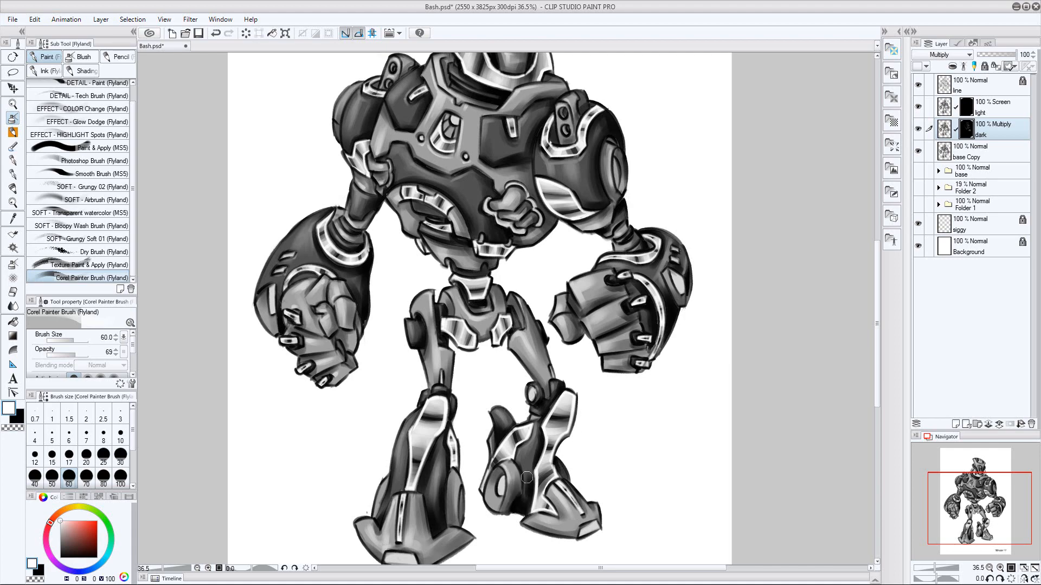
pyautogui.moveTo(548, 386); pyautogui.dragTo(486, 328)
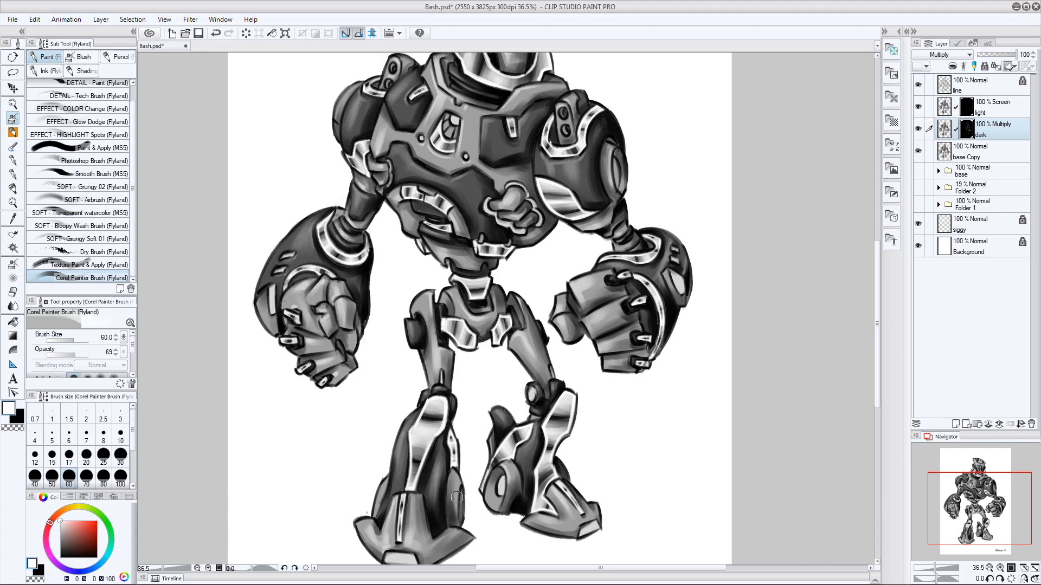
pyautogui.moveTo(468, 536); pyautogui.dragTo(448, 550)
pyautogui.moveTo(151, 371)
pyautogui.mouseDown()
pyautogui.moveTo(532, 327)
pyautogui.moveTo(294, 231)
pyautogui.mouseUp()
pyautogui.moveTo(621, 400); pyautogui.dragTo(576, 416)
# Shade the image-left fist and forearm on the dark mask with sizes up to 80, toggling the layer to compare
pyautogui.moveTo(597, 217); pyautogui.dragTo(586, 386)
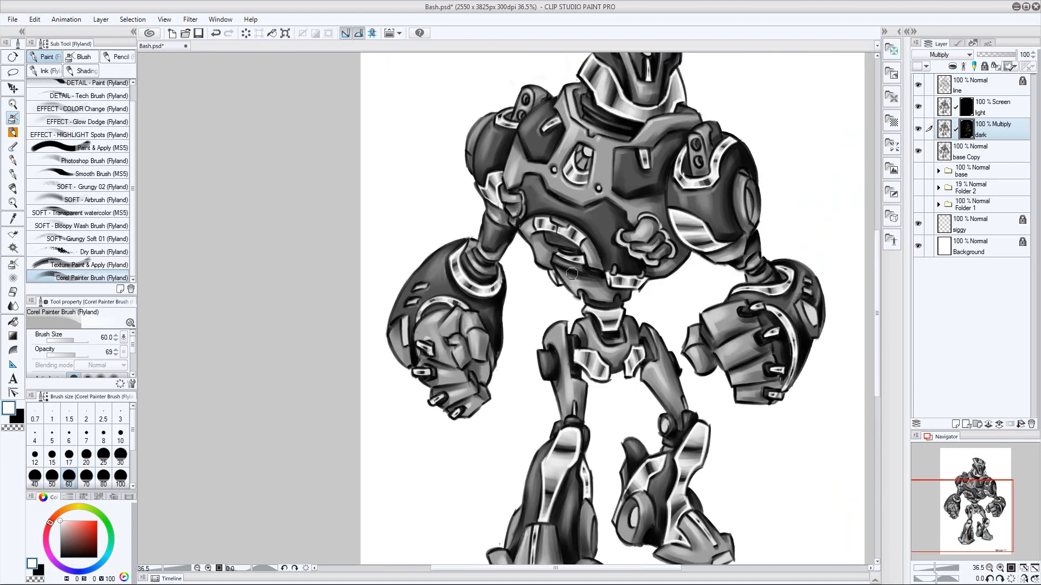
pyautogui.press('[')
pyautogui.press('[')
pyautogui.moveTo(459, 366); pyautogui.dragTo(463, 335)
pyautogui.press(']')
pyautogui.press(']')
pyautogui.moveTo(489, 357)
pyautogui.mouseDown()
pyautogui.moveTo(476, 386)
pyautogui.moveTo(432, 366)
pyautogui.mouseUp()
pyautogui.moveTo(463, 390)
pyautogui.mouseDown()
pyautogui.moveTo(446, 403)
pyautogui.moveTo(430, 384)
pyautogui.mouseUp()
pyautogui.press(']')
pyautogui.press(']')
pyautogui.moveTo(397, 314); pyautogui.dragTo(414, 279)
pyautogui.click(917, 129)
pyautogui.moveTo(911, 130); pyautogui.dragTo(910, 130)
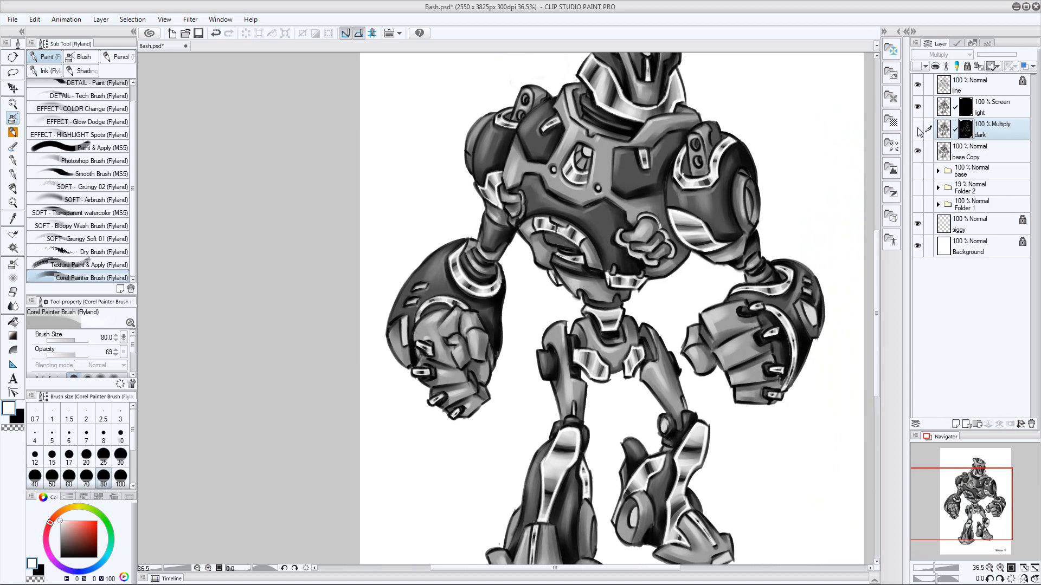
pyautogui.click(917, 129)
# Shade the image-left shoulder and upper chest on the dark mask, and compare the whole figure with the layer toggled
pyautogui.press('[')
pyautogui.press('[')
pyautogui.moveTo(495, 149); pyautogui.dragTo(485, 175)
pyautogui.moveTo(524, 141)
pyautogui.mouseDown()
pyautogui.moveTo(517, 167)
pyautogui.moveTo(548, 149)
pyautogui.mouseUp()
pyautogui.press(']')
pyautogui.press(']')
pyautogui.press(']')
pyautogui.moveTo(525, 232)
pyautogui.mouseDown()
pyautogui.moveTo(542, 259)
pyautogui.moveTo(538, 419)
pyautogui.mouseUp()
pyautogui.moveTo(562, 265); pyautogui.dragTo(568, 282)
pyautogui.moveTo(802, 244)
pyautogui.mouseDown()
pyautogui.moveTo(762, 237)
pyautogui.moveTo(709, 250)
pyautogui.mouseUp()
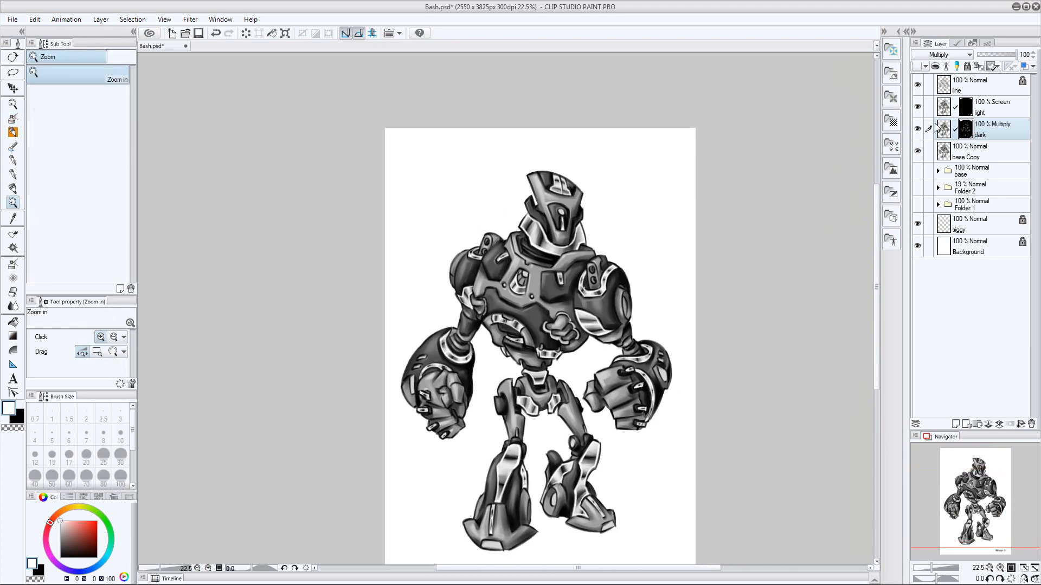
pyautogui.click(918, 129)
pyautogui.click(918, 129)
# Shade the image-right foot's toe on the dark layer's mask at size 120
pyautogui.moveTo(536, 421); pyautogui.dragTo(531, 317)
pyautogui.press(']')
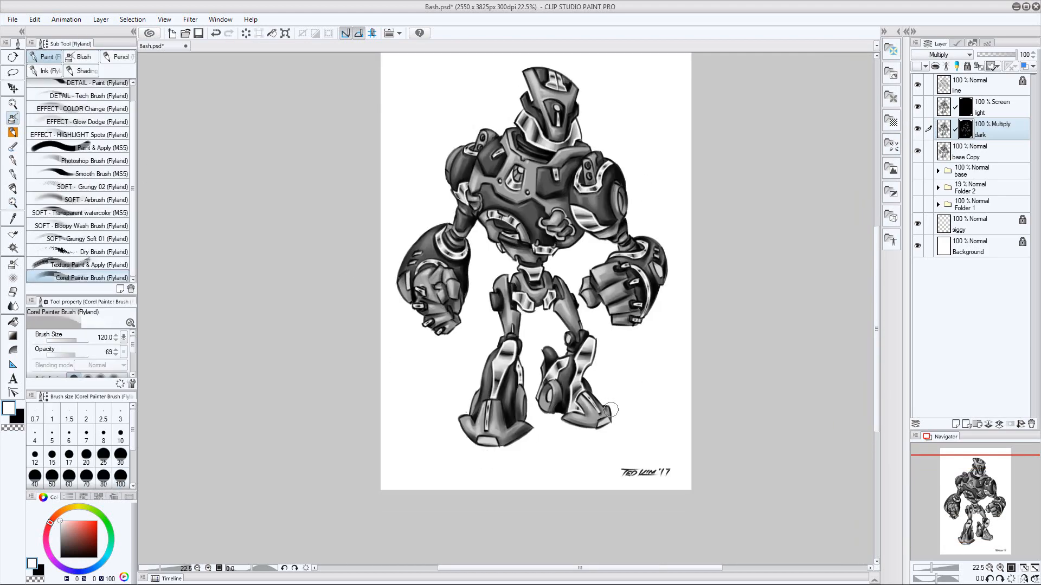
pyautogui.moveTo(608, 422); pyautogui.dragTo(593, 422)
# Brush highlights onto the robot's head through the Screen light layer's mask
pyautogui.moveTo(548, 368); pyautogui.dragTo(536, 500)
pyautogui.click(966, 107)
pyautogui.moveTo(561, 216); pyautogui.dragTo(584, 245)
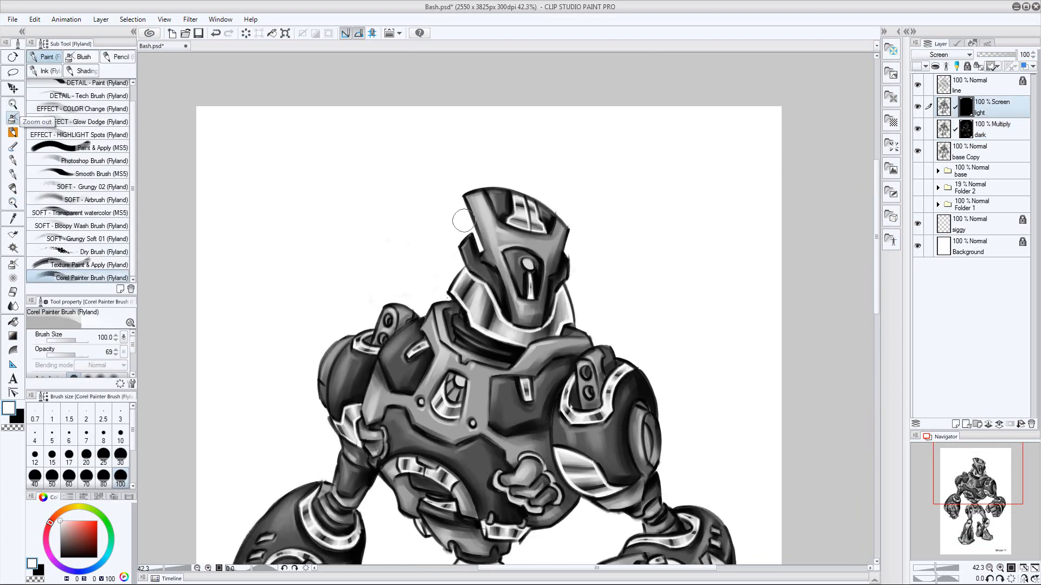
pyautogui.press('[')
pyautogui.press('[')
pyautogui.press('[')
pyautogui.press('[')
pyautogui.press('[')
pyautogui.press('[')
pyautogui.moveTo(480, 210); pyautogui.dragTo(490, 239)
# Highlight the chest plates and the top of the image-right shoulder on the light layer's mask at sizes 70 and 50
pyautogui.press(']')
pyautogui.press(']')
pyautogui.press(']')
pyautogui.press(']')
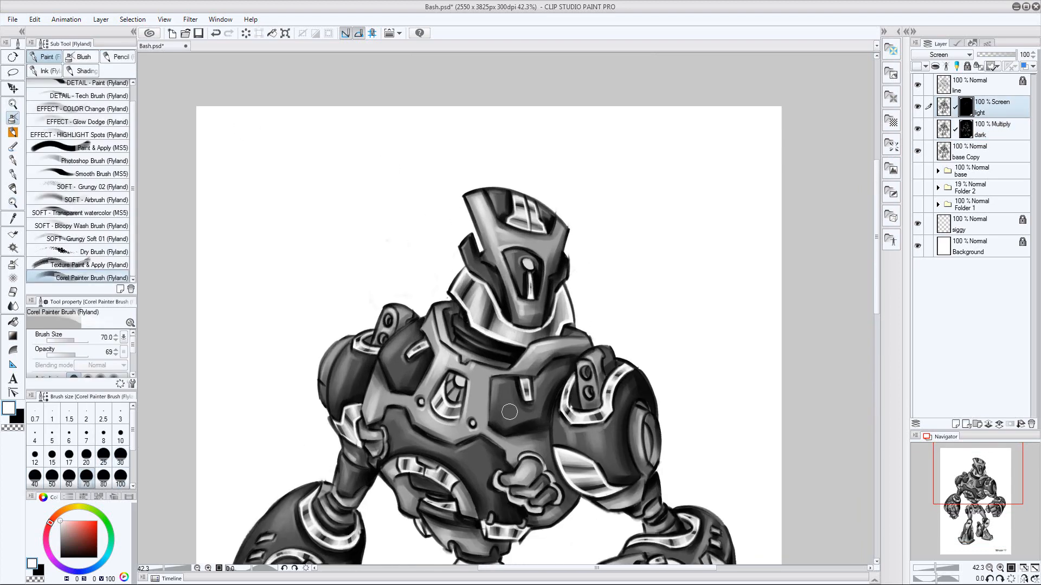
pyautogui.press('[')
pyautogui.press('[')
pyautogui.moveTo(600, 351); pyautogui.dragTo(616, 243)
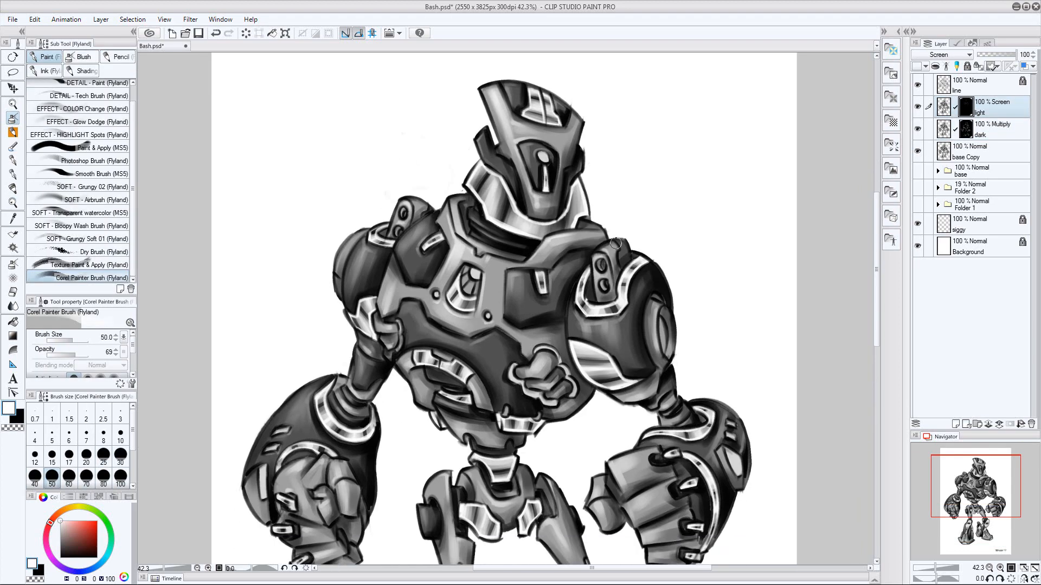
pyautogui.moveTo(521, 306); pyautogui.dragTo(523, 284)
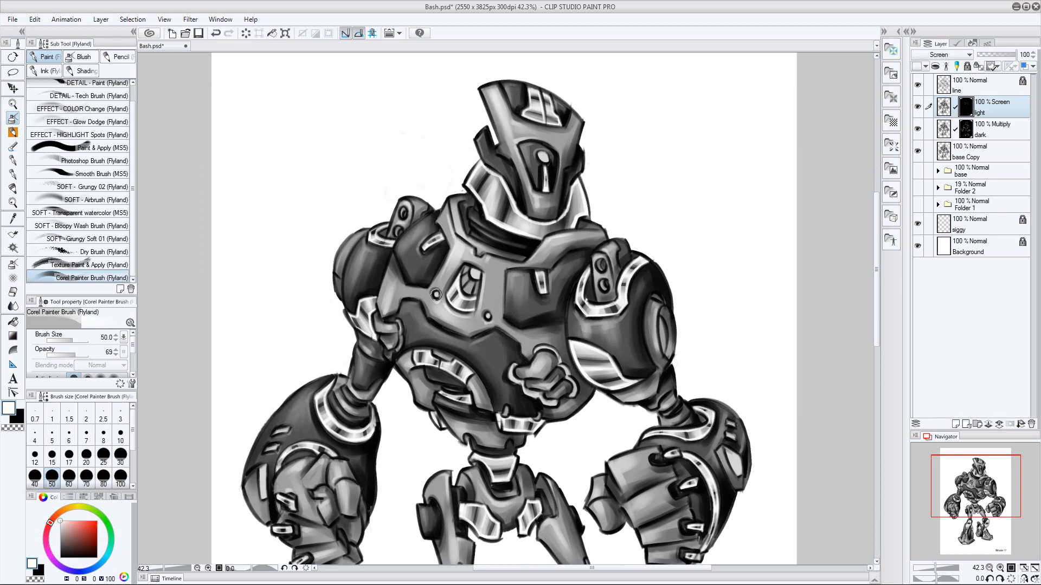
pyautogui.press(']')
pyautogui.press(']')
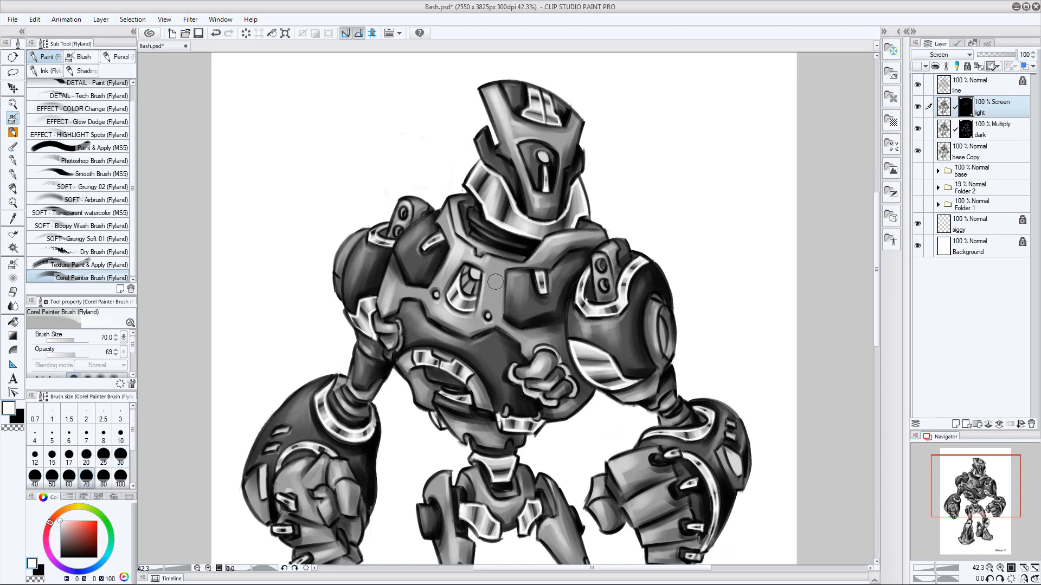
# Highlight the pelvis and both thighs on the light layer's mask, varying the brush size up to 60
pyautogui.press('[')
pyautogui.press('[')
pyautogui.press('[')
pyautogui.moveTo(460, 424); pyautogui.dragTo(465, 284)
pyautogui.press(']')
pyautogui.press(']')
pyautogui.moveTo(437, 328); pyautogui.dragTo(437, 349)
pyautogui.moveTo(472, 335); pyautogui.dragTo(495, 353)
pyautogui.press('[')
pyautogui.press('[')
pyautogui.press(']')
pyautogui.moveTo(546, 380); pyautogui.dragTo(548, 380)
pyautogui.press(']')
pyautogui.keyDown('space'); pyautogui.moveTo(491, 304); pyautogui.dragTo(508, 374); pyautogui.keyUp('space')
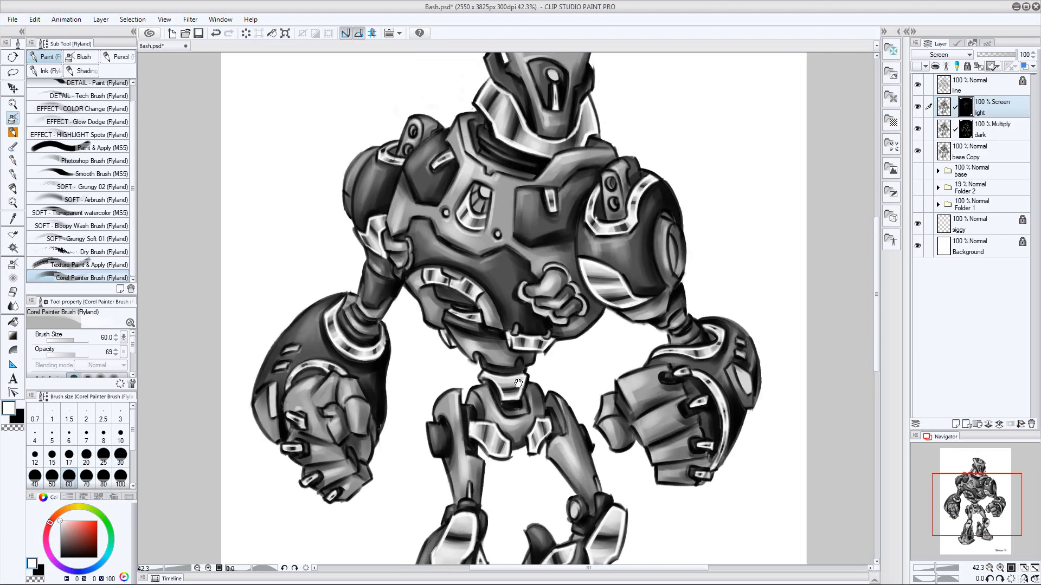
# Highlight the image-left elbow, forearm and fist on the light layer's mask, ending at brush size 50
pyautogui.press('[')
pyautogui.press('[')
pyautogui.moveTo(379, 296); pyautogui.dragTo(371, 278)
pyautogui.press(']')
pyautogui.press(']')
pyautogui.press(']')
pyautogui.moveTo(316, 325); pyautogui.dragTo(321, 312)
# Highlight the image-right fist and forearm on the light layer's mask with a larger brush
pyautogui.press('[')
pyautogui.press('[')
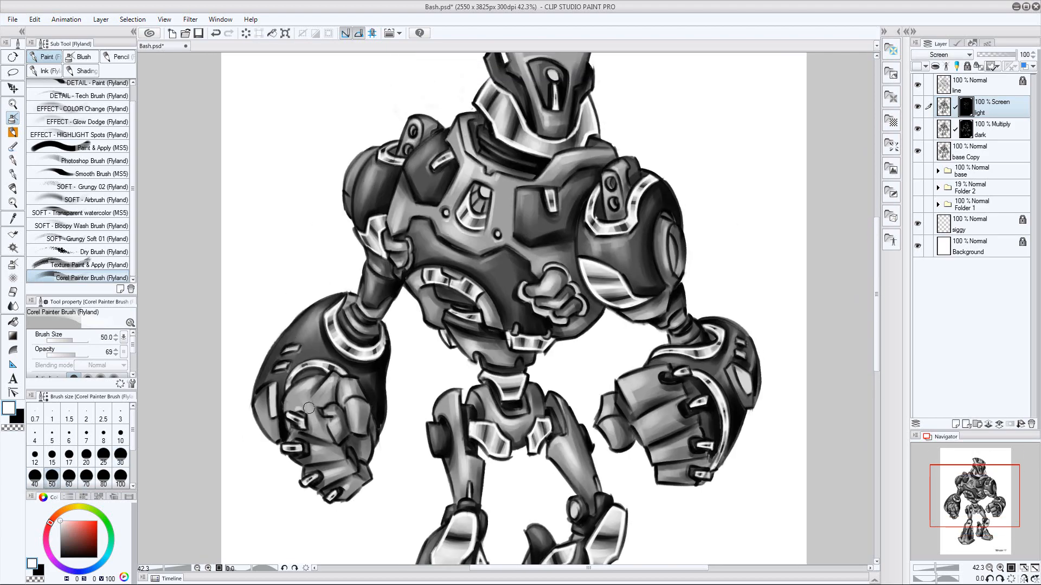
pyautogui.moveTo(628, 397); pyautogui.dragTo(590, 257)
pyautogui.press(']')
pyautogui.press(']')
pyautogui.press(']')
pyautogui.moveTo(601, 295); pyautogui.dragTo(628, 277)
pyautogui.moveTo(617, 319); pyautogui.dragTo(634, 308)
# Add small highlights to the image-right knee and lower leg on the light mask with a reduced brush
pyautogui.press('[')
pyautogui.press('[')
pyautogui.moveTo(684, 245); pyautogui.dragTo(707, 228)
pyautogui.press('[')
pyautogui.press('[')
pyautogui.press('[')
pyautogui.press('[')
pyautogui.press('[')
pyautogui.moveTo(503, 480); pyautogui.dragTo(506, 474)
pyautogui.moveTo(538, 374); pyautogui.dragTo(540, 370)
# Add fine highlights to the chest emblem and plate edges on the light mask at sizes 30 and 25, and compare with the layer toggled
pyautogui.keyDown('space'); pyautogui.moveTo(582, 330); pyautogui.dragTo(544, 511); pyautogui.keyUp('space')
pyautogui.press(']')
pyautogui.press(']')
pyautogui.press(']')
pyautogui.press(']')
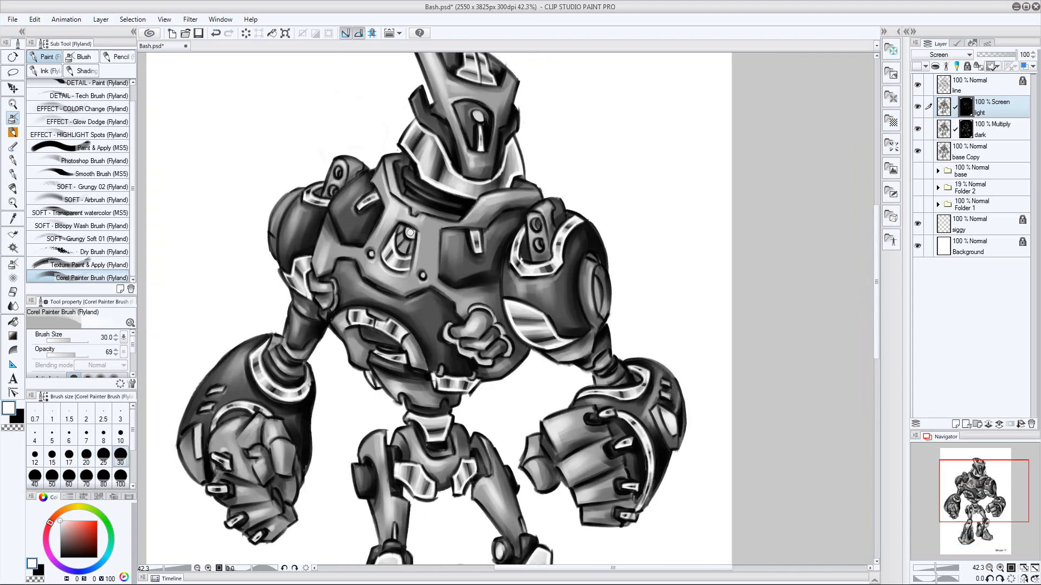
pyautogui.press('[')
pyautogui.press('[')
pyautogui.press(']')
pyautogui.press('[')
pyautogui.press('[')
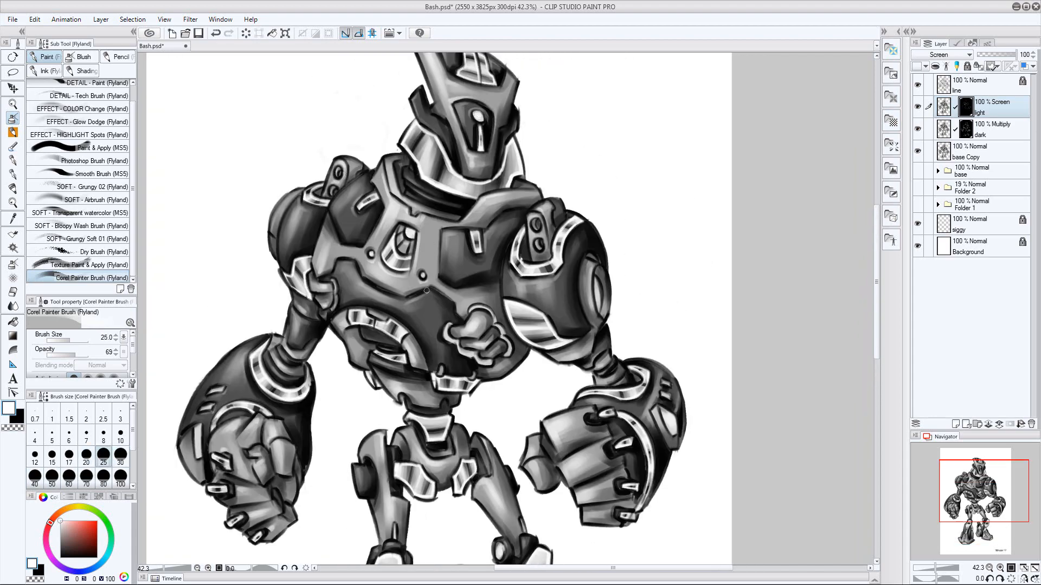
pyautogui.press(']')
pyautogui.press(']')
pyautogui.press(']')
pyautogui.press(']')
pyautogui.press(']')
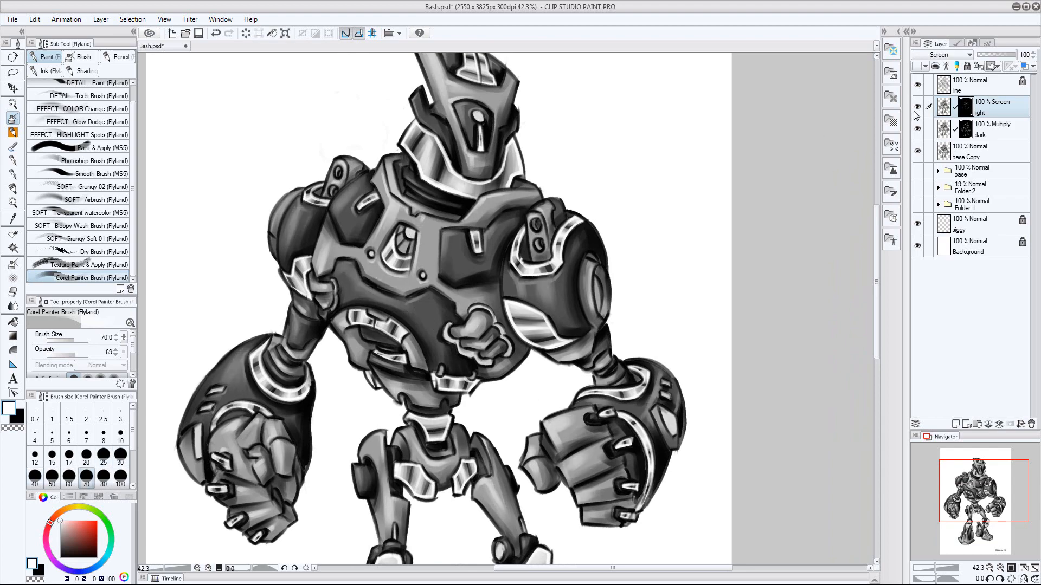
pyautogui.moveTo(640, 304)
pyautogui.keyDown('ctrl'); pyautogui.keyDown('space'); pyautogui.mouseDown()
pyautogui.moveTo(607, 305)
pyautogui.moveTo(623, 305)
pyautogui.mouseUp(); pyautogui.keyUp('space'); pyautogui.keyUp('ctrl')
pyautogui.click(918, 108)
pyautogui.click(917, 108)
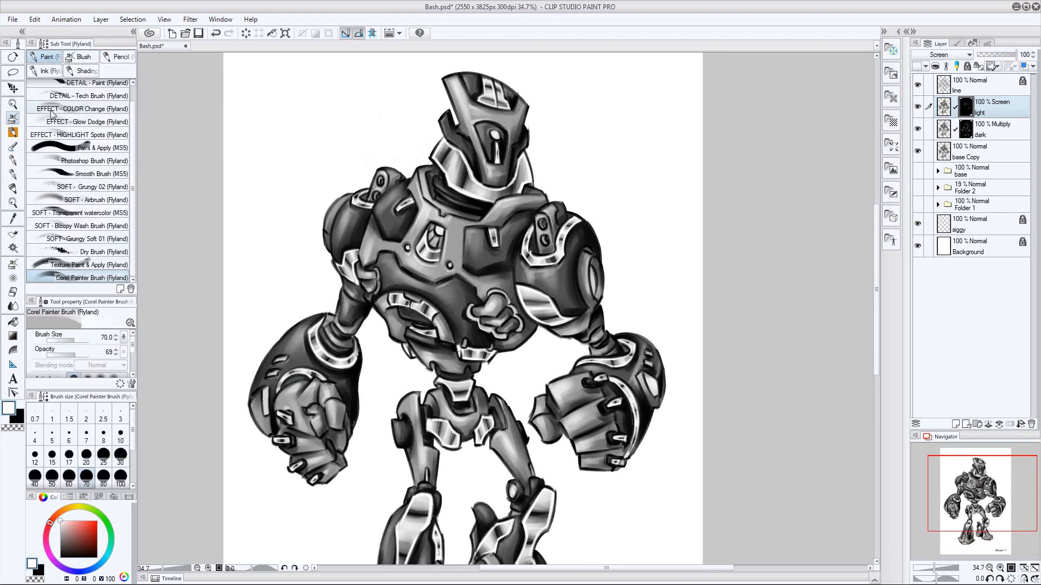
# Touch up highlights on the image-right shoulder and pelvis on the light mask at sizes 40 and 50, and compare the figure with the layer toggled
pyautogui.press('[')
pyautogui.press('[')
pyautogui.press('[')
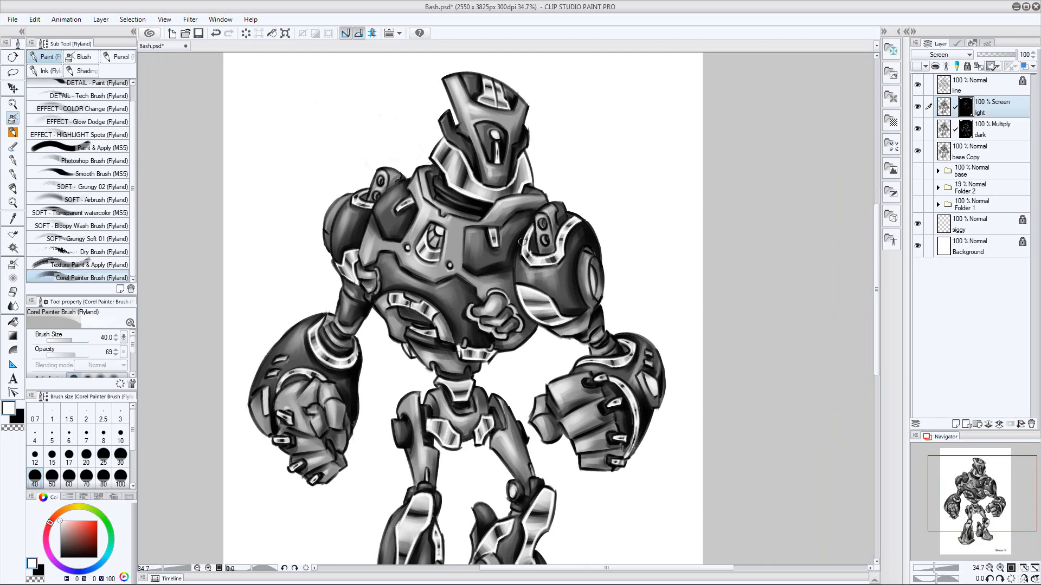
pyautogui.press(']')
pyautogui.press(']')
pyautogui.press(']')
pyautogui.press('[')
pyautogui.press('[')
pyautogui.press('[')
pyautogui.press('[')
pyautogui.press(']')
pyautogui.press(']')
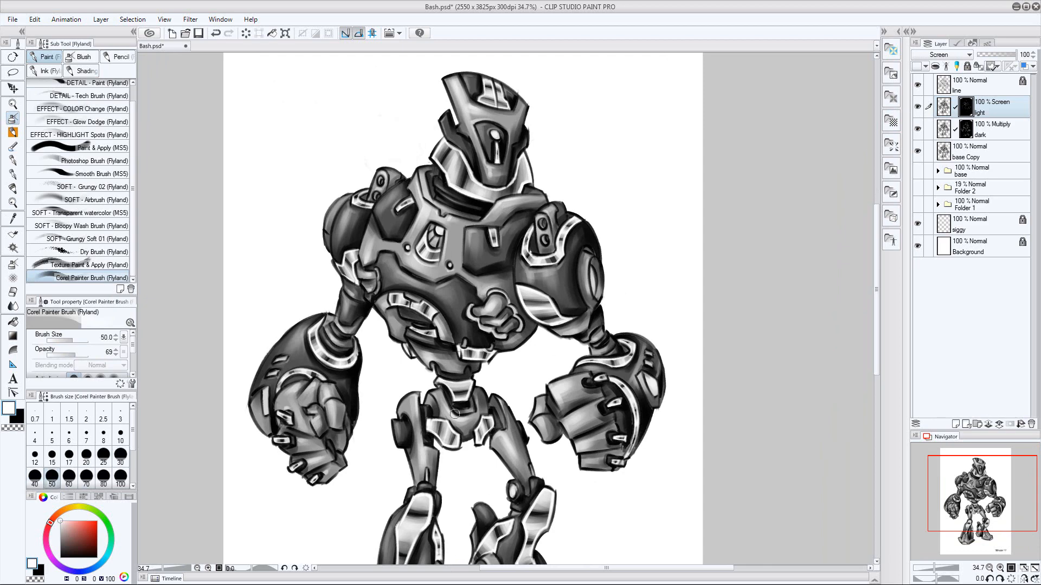
pyautogui.keyDown('ctrl'); pyautogui.keyDown('space'); pyautogui.moveTo(688, 321); pyautogui.dragTo(594, 320); pyautogui.keyUp('space'); pyautogui.keyUp('ctrl')
pyautogui.click(917, 109)
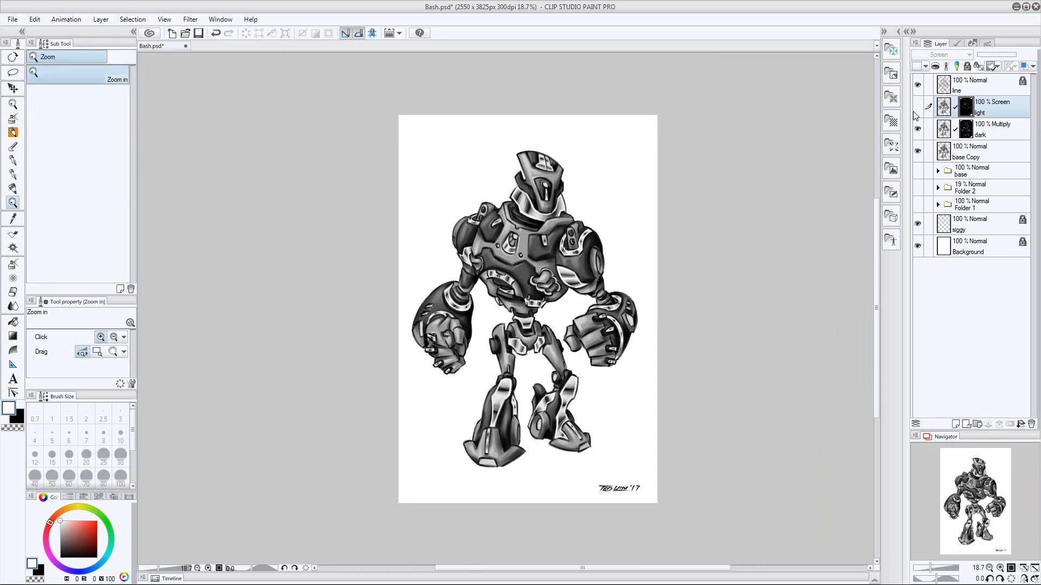
pyautogui.click(917, 109)
pyautogui.keyDown('ctrl'); pyautogui.keyDown('space'); pyautogui.moveTo(574, 488); pyautogui.dragTo(645, 488); pyautogui.keyUp('space'); pyautogui.keyUp('ctrl')
pyautogui.click(917, 109)
pyautogui.click(917, 108)
# Highlight the image-left fist and shin on the light mask at sizes 80 and 60, and compare with the light and dark layers toggled
pyautogui.press(']')
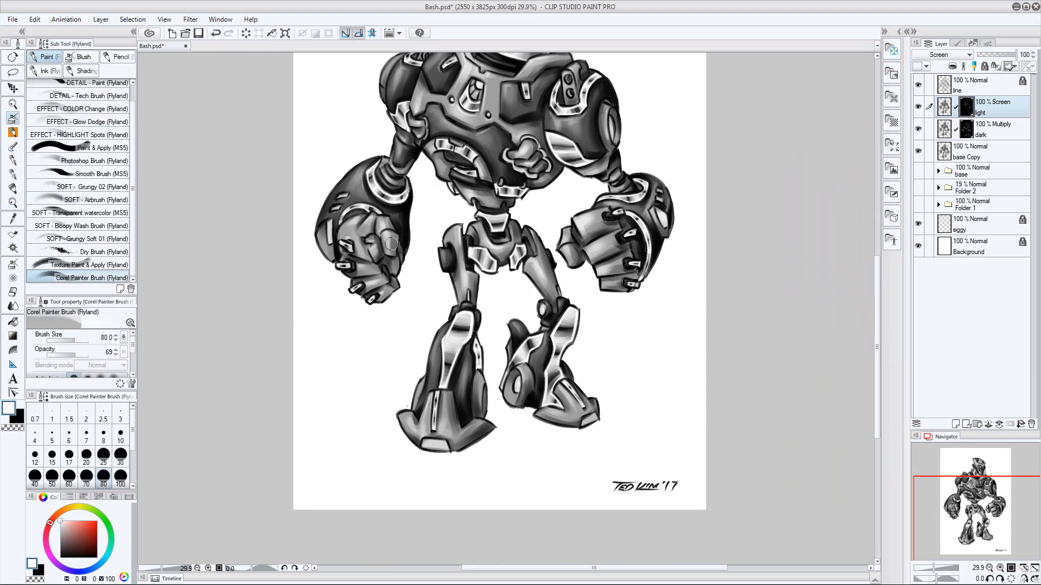
pyautogui.press('[')
pyautogui.press('[')
pyautogui.press(']')
pyautogui.press(']')
pyautogui.press('[')
pyautogui.press('[')
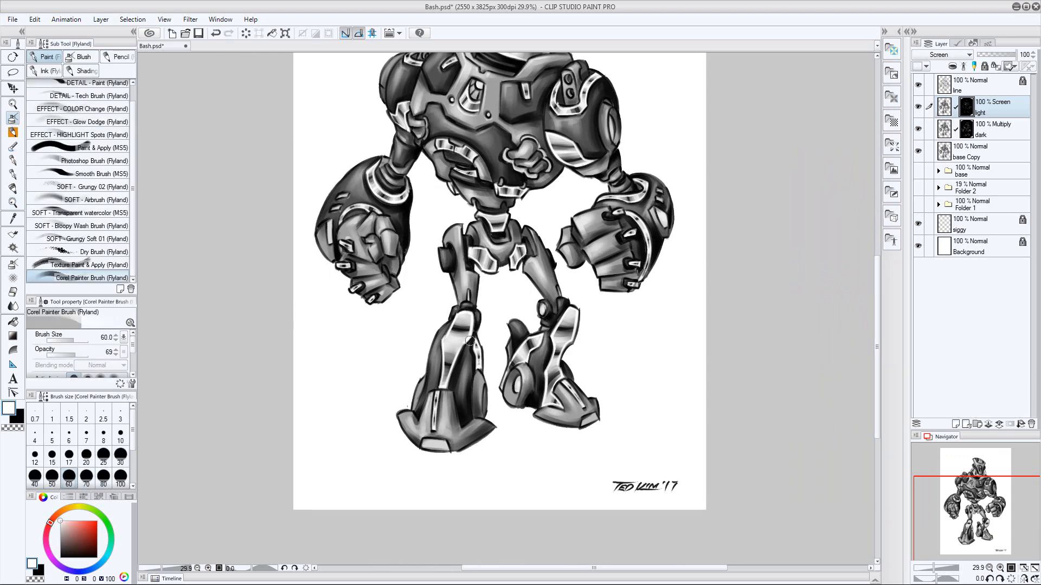
pyautogui.keyDown('ctrl'); pyautogui.keyDown('space'); pyautogui.moveTo(661, 273); pyautogui.dragTo(542, 274); pyautogui.keyUp('space'); pyautogui.keyUp('ctrl')
pyautogui.click(917, 107)
pyautogui.click(918, 108)
pyautogui.click(917, 130)
pyautogui.click(917, 107)
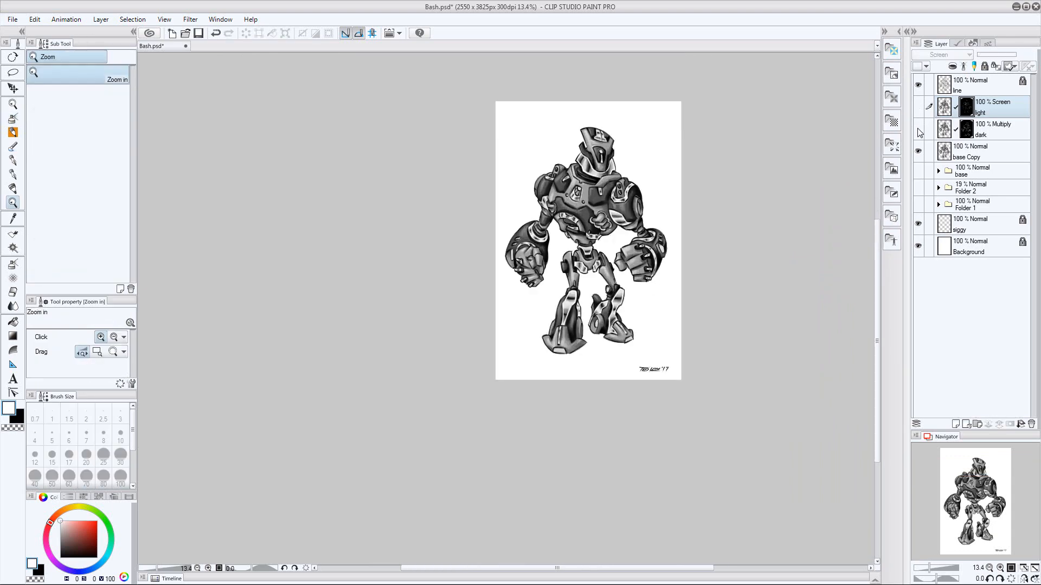
pyautogui.click(918, 130)
pyautogui.click(917, 107)
pyautogui.moveTo(826, 173); pyautogui.dragTo(772, 204)
# Group the light, dark and base Copy layers in a new folder named contrast 1, and save the file
pyautogui.click(977, 424)
pyautogui.click(989, 168)
pyautogui.keyDown('shift'); pyautogui.click(989, 125); pyautogui.keyUp('shift')
pyautogui.moveTo(988, 124); pyautogui.dragTo(983, 106)
pyautogui.click(939, 104)
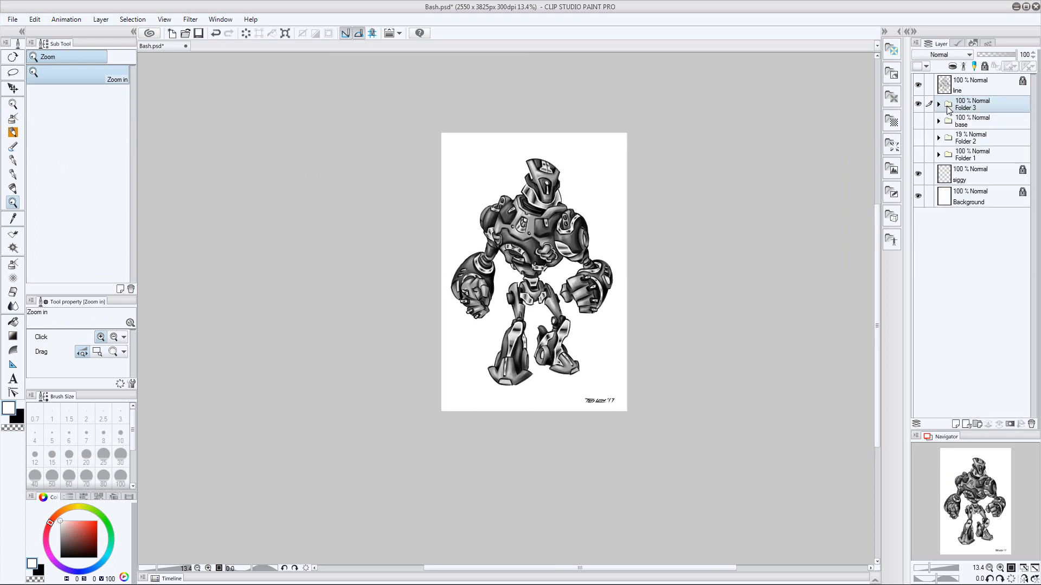
pyautogui.hotkey('ctrl', 's')
pyautogui.doubleClick(972, 107)
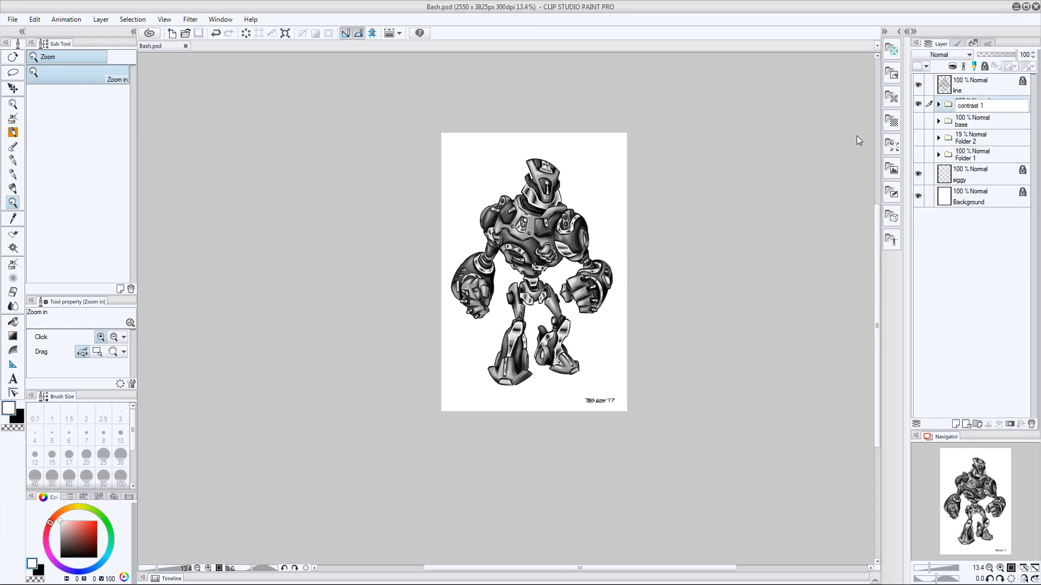
pyautogui.press('Return')
pyautogui.hotkey('ctrl', 's')
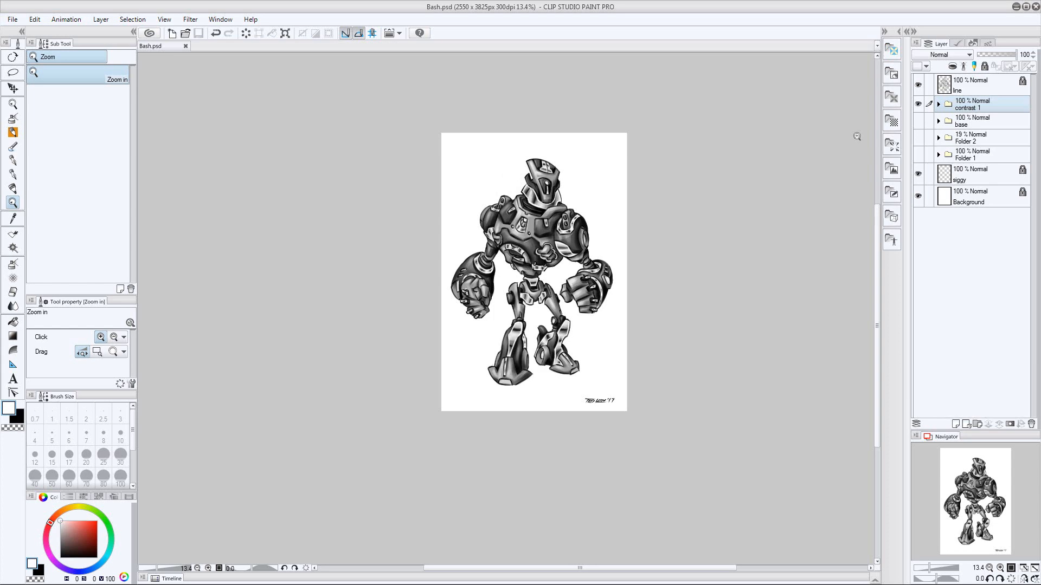
# Make a merged single-layer copy of the contrast 1 folder, and duplicate that copy
pyautogui.click(101, 19)
pyautogui.click(153, 252)
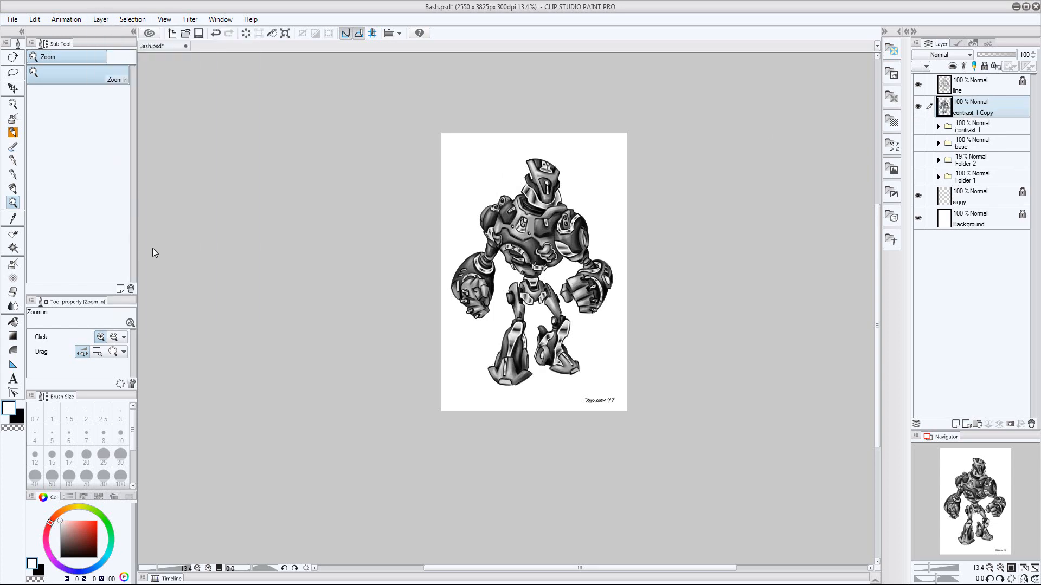
pyautogui.click(101, 19)
pyautogui.click(122, 72)
# Add a fully black mask to the duplicated layer and set its blending mode to Multiply
pyautogui.click(1009, 424)
pyautogui.press('m')
pyautogui.moveTo(681, 209); pyautogui.dragTo(687, 149)
pyautogui.press('Delete')
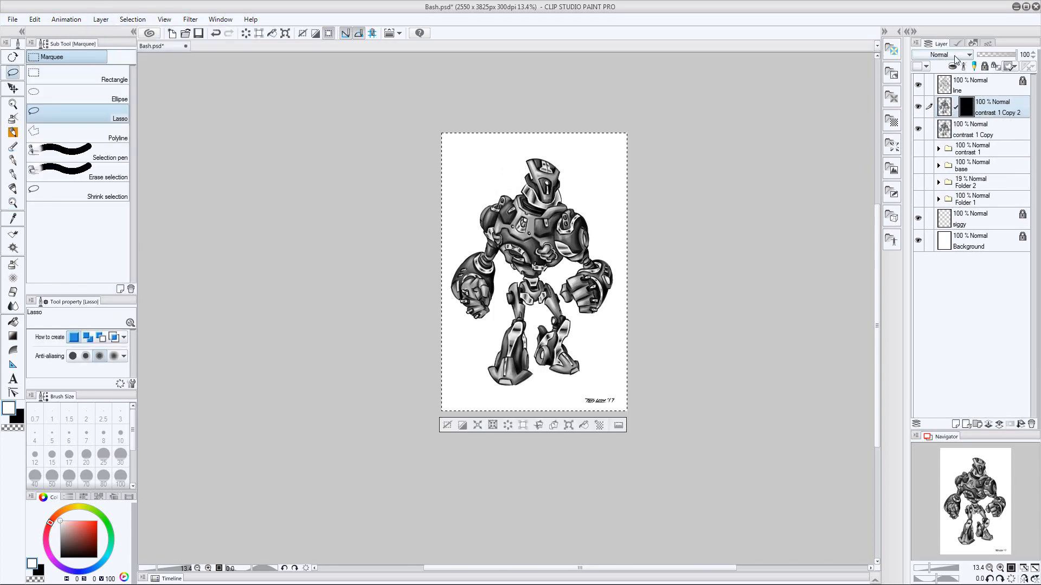
pyautogui.click(950, 55)
pyautogui.click(940, 86)
pyautogui.click(449, 426)
# Duplicate the masked Multiply layer and set the new copy's blending mode to Screen
pyautogui.click(100, 19)
pyautogui.click(122, 71)
pyautogui.click(950, 55)
pyautogui.click(934, 137)
# Rename the Multiply layer dark and the Screen layer screen
pyautogui.doubleClick(991, 135)
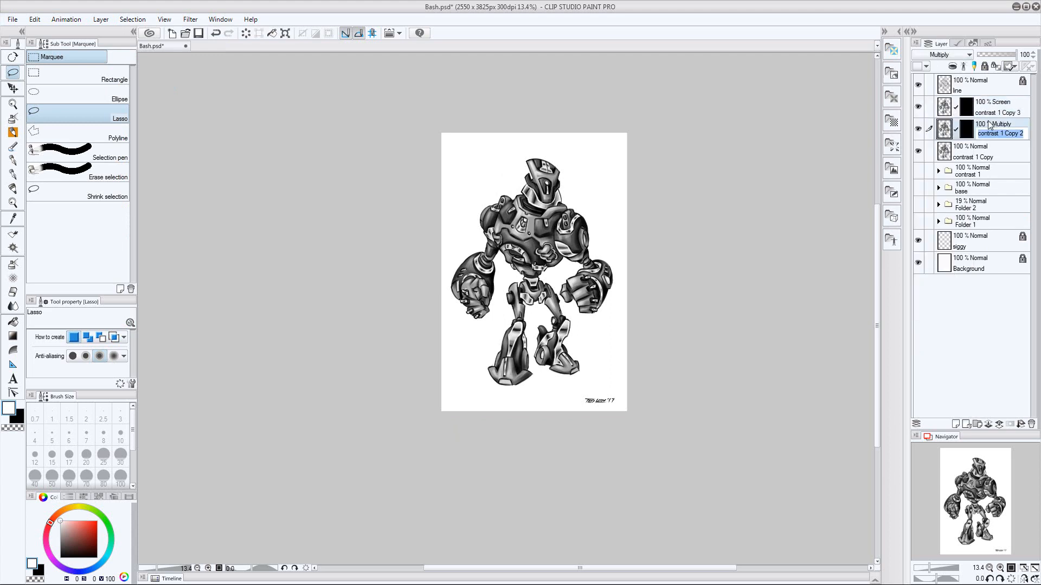
pyautogui.write('dark')
pyautogui.press('Return')
pyautogui.doubleClick(992, 113)
pyautogui.write('screen')
pyautogui.press('Return')
# Brush white over the lower part of the figure on the dark layer's mask with the Corel Painter Brush at size 2000
pyautogui.click(966, 129)
pyautogui.moveTo(662, 281); pyautogui.dragTo(617, 268)
pyautogui.moveTo(619, 307); pyautogui.dragTo(613, 307)
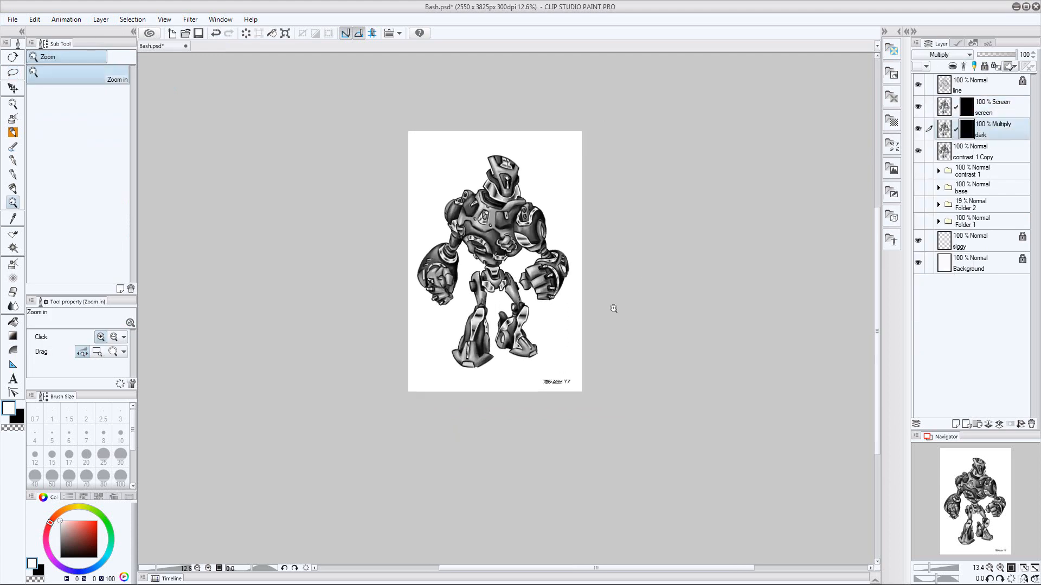
pyautogui.press('b')
pyautogui.press(']')
pyautogui.press(']')
pyautogui.press(']')
pyautogui.press(']')
pyautogui.press(']')
pyautogui.press(']')
pyautogui.press(']')
pyautogui.press(']')
pyautogui.press(']')
pyautogui.press(']')
pyautogui.press(']')
pyautogui.press(']')
pyautogui.press(']')
pyautogui.press(']')
pyautogui.press(']')
pyautogui.moveTo(520, 379); pyautogui.dragTo(577, 309)
# Brush white over the head and upper body on the screen layer's mask at size 2000, and swap the colors
pyautogui.click(966, 107)
pyautogui.moveTo(515, 157); pyautogui.dragTo(480, 201)
pyautogui.press('x')
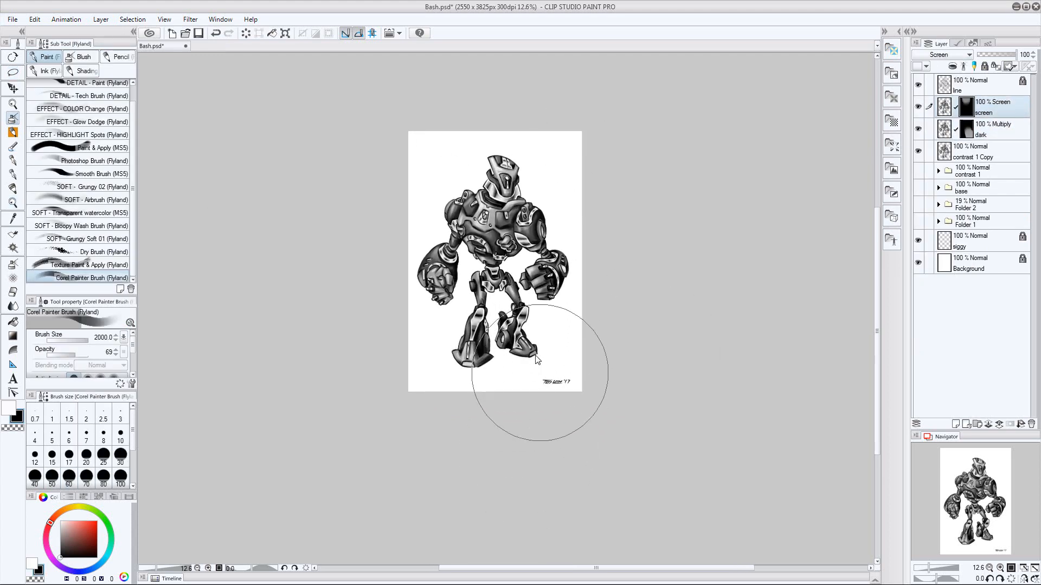
# Set the opacity of both the screen and dark layers to 50
pyautogui.click(1026, 56)
pyautogui.write('50')
pyautogui.press('Return')
pyautogui.click(982, 131)
pyautogui.click(1024, 55)
pyautogui.write('50')
pyautogui.press('Return')
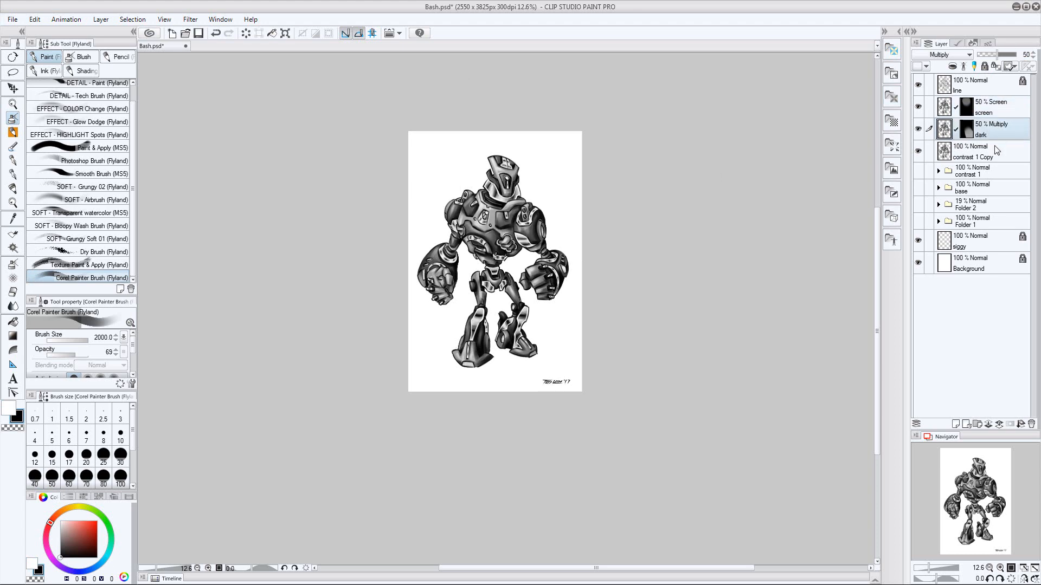
# Group the screen, dark and contrast 1 Copy layers in a new folder named contrast 2, and save the file
pyautogui.click(977, 424)
pyautogui.click(992, 125)
pyautogui.keyDown('shift'); pyautogui.click(992, 167); pyautogui.keyUp('shift')
pyautogui.moveTo(976, 147); pyautogui.dragTo(1007, 104)
pyautogui.doubleClick(967, 108)
pyautogui.write('contrast 1')
pyautogui.write('2')
pyautogui.press('Return')
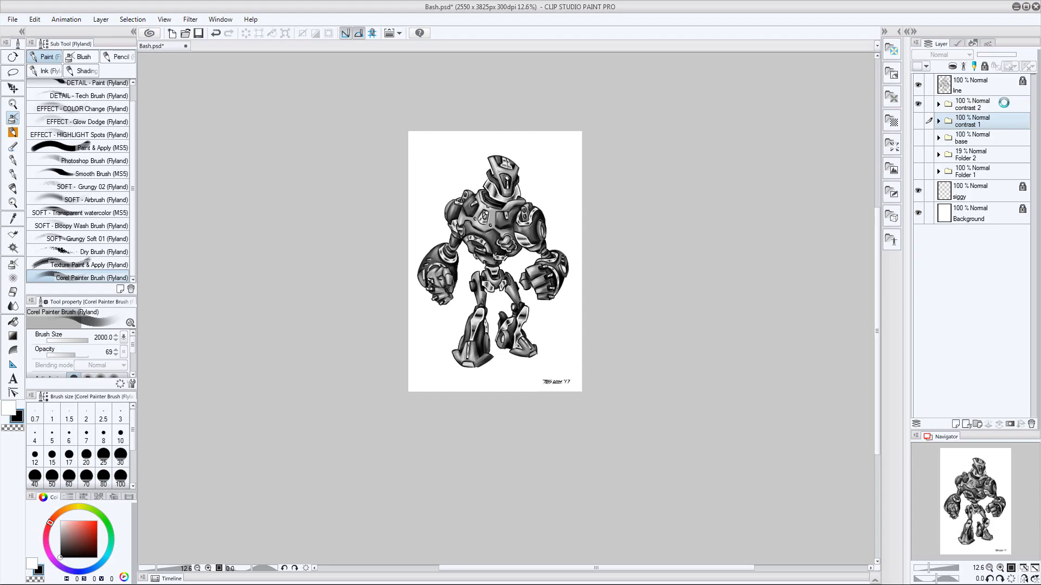
pyautogui.hotkey('ctrl', 's')
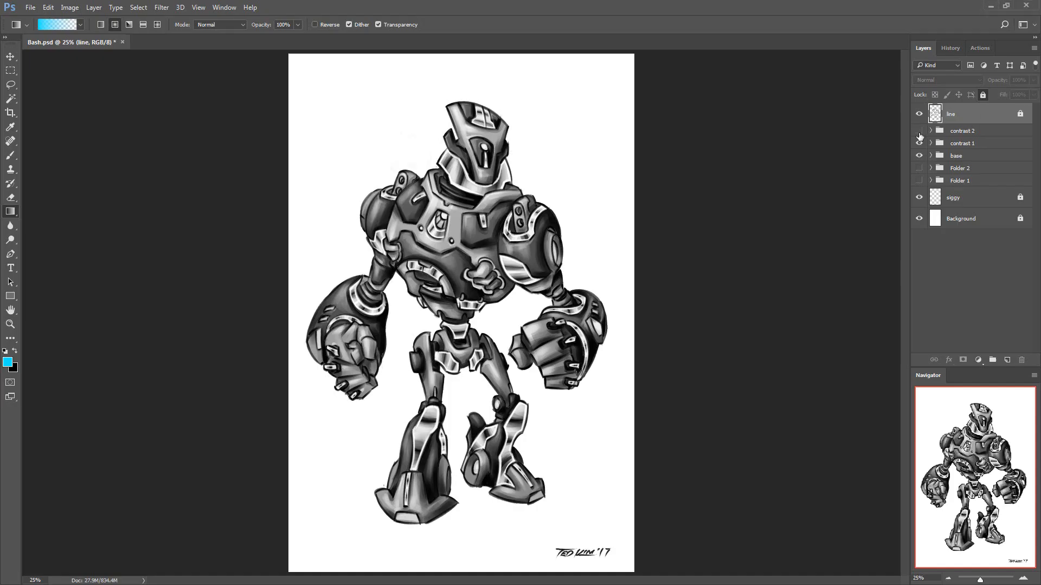
# Show the contrast 2 folder, hide contrast 1 and base, duplicate contrast 2 merged into one layer, and hide the original folder
pyautogui.click(918, 132)
pyautogui.moveTo(919, 155); pyautogui.dragTo(919, 144)
pyautogui.click(980, 131)
pyautogui.hotkey('ctrl', 'j')
pyautogui.hotkey('ctrl', 'e')
pyautogui.click(918, 152)
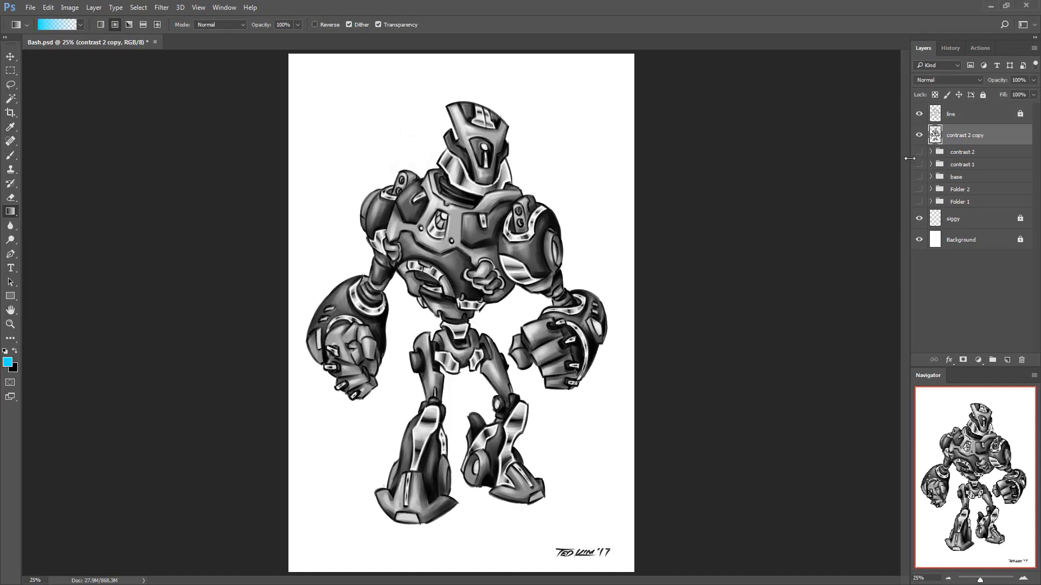
# Duplicate the contrast 2 copy layer twice, naming the copies redux and curves
pyautogui.hotkey('ctrl', 'j')
pyautogui.write('redux')
pyautogui.press('Return')
pyautogui.hotkey('ctrl', 'j')
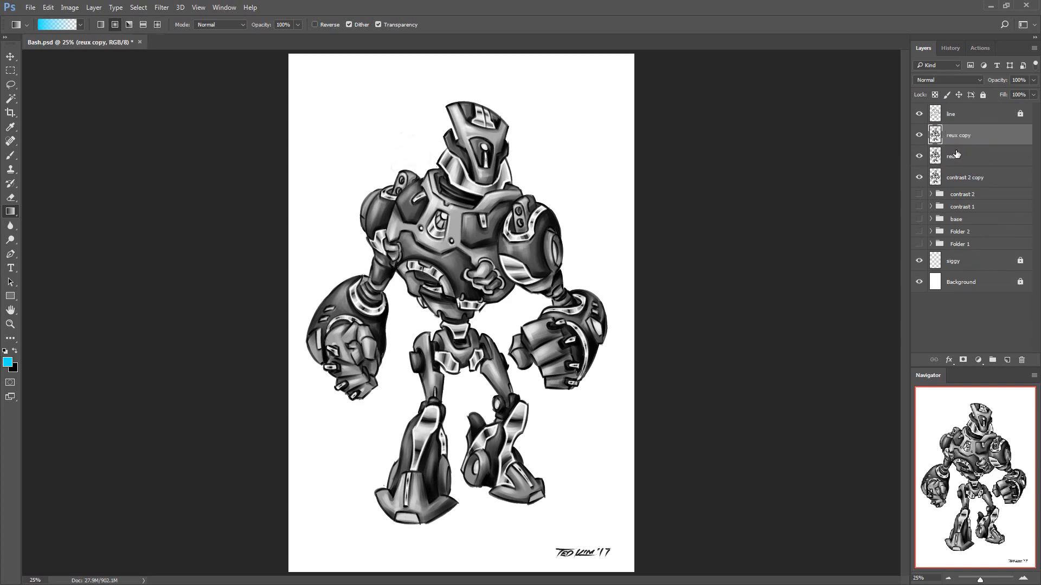
pyautogui.doubleClick(973, 133)
pyautogui.write('curves')
pyautogui.press('Return')
# Hide the curves layer and apply a Brightness/Contrast adjustment to the redux layer
pyautogui.click(919, 135)
pyautogui.click(967, 156)
pyautogui.click(70, 8)
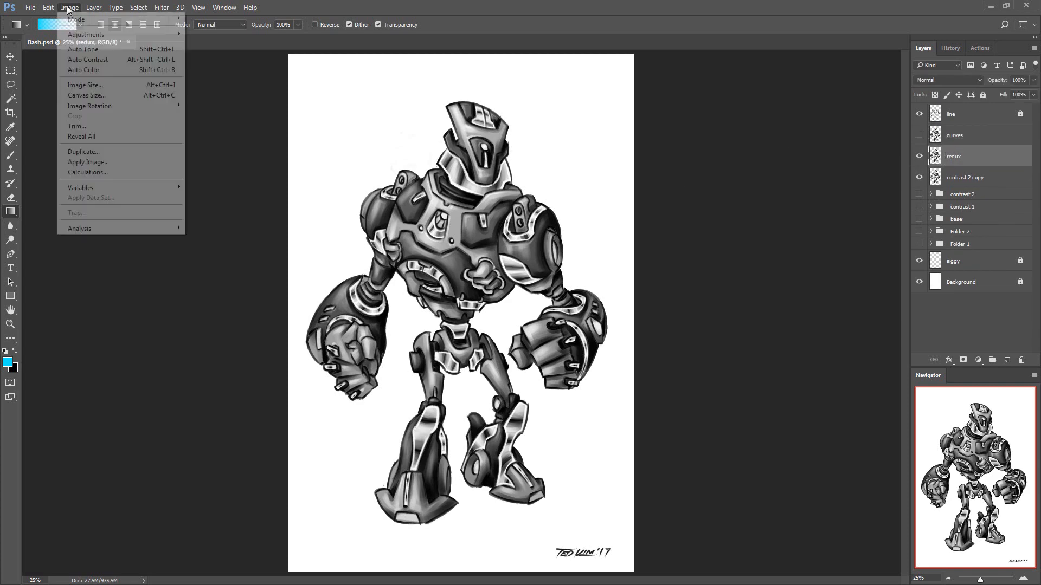
pyautogui.moveTo(81, 32)
pyautogui.click(217, 32)
pyautogui.moveTo(681, 362); pyautogui.dragTo(623, 362)
pyautogui.press('Return')
# Show the curves layer again and apply a Curves adjustment to it
pyautogui.click(919, 135)
pyautogui.click(967, 135)
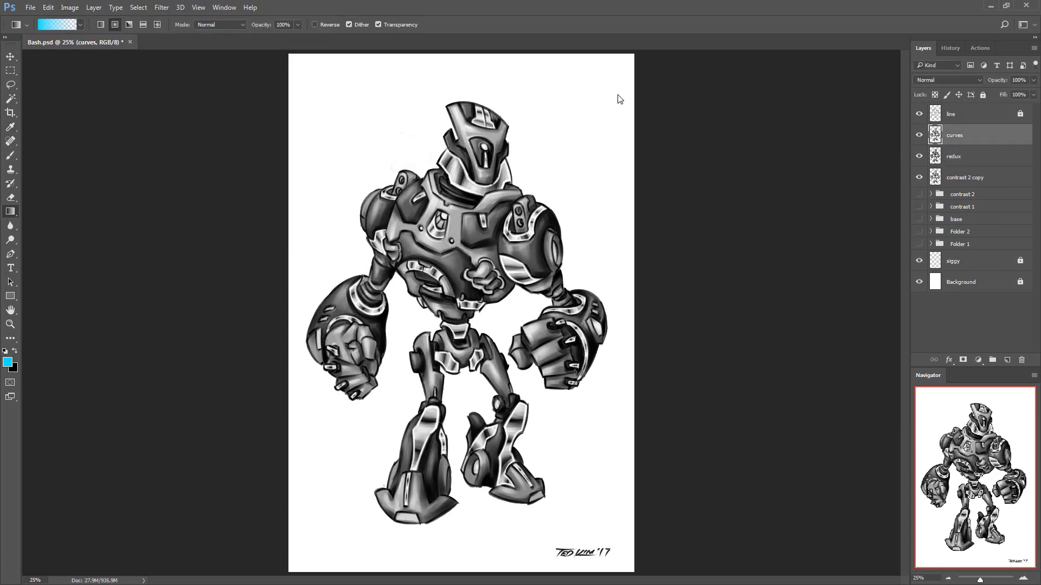
pyautogui.click(69, 7)
pyautogui.click(217, 52)
pyautogui.click(720, 274)
pyautogui.click(741, 368)
pyautogui.click(937, 275)
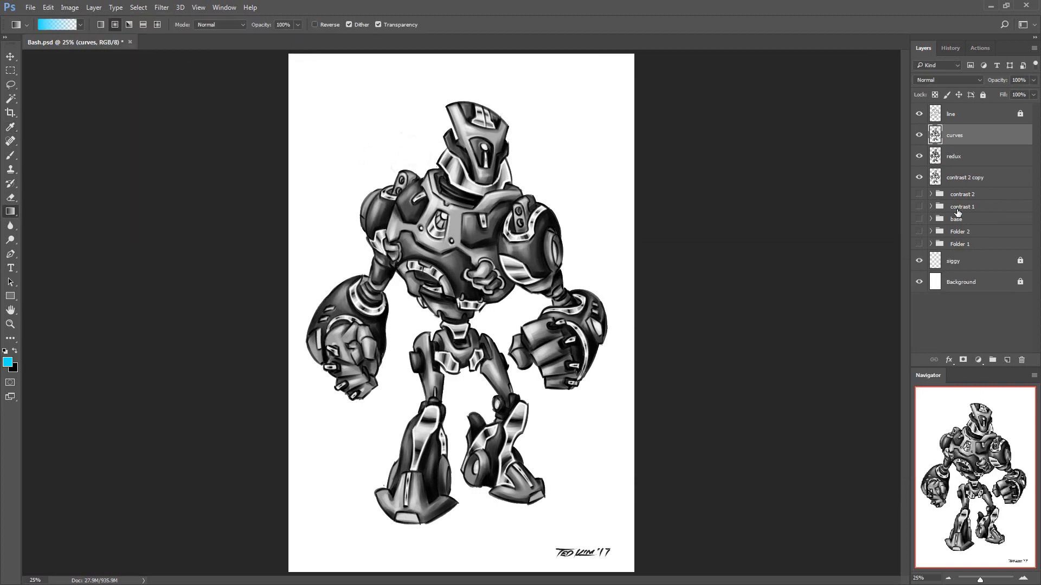
# Add black layer masks to the redux and curves layers
pyautogui.click(968, 157)
pyautogui.click(963, 360)
pyautogui.hotkey('ctrl', 'i')
pyautogui.click(961, 135)
pyautogui.click(963, 360)
pyautogui.hotkey('ctrl', 'i')
# Draw white gradients on the masks, upward from the feet on redux and downward from the head on curves
pyautogui.click(955, 156)
pyautogui.moveTo(569, 530); pyautogui.dragTo(555, 530)
pyautogui.moveTo(466, 542); pyautogui.dragTo(586, 339)
pyautogui.moveTo(672, 336); pyautogui.dragTo(648, 336)
pyautogui.click(955, 135)
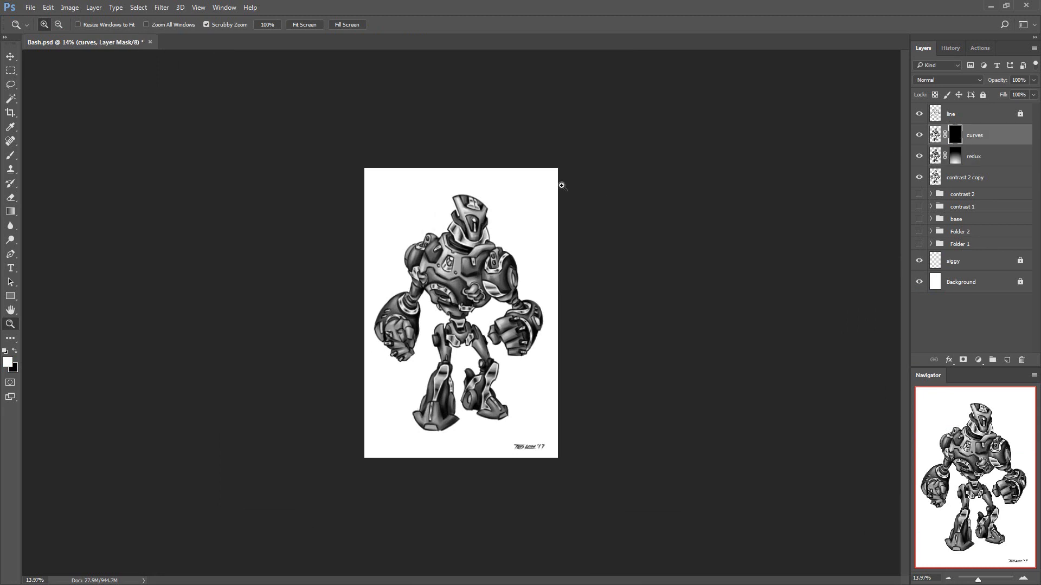
pyautogui.moveTo(467, 176); pyautogui.dragTo(483, 406)
# Check the redux layer's effect and open its fill value for editing
pyautogui.click(918, 157)
pyautogui.click(919, 156)
pyautogui.click(970, 156)
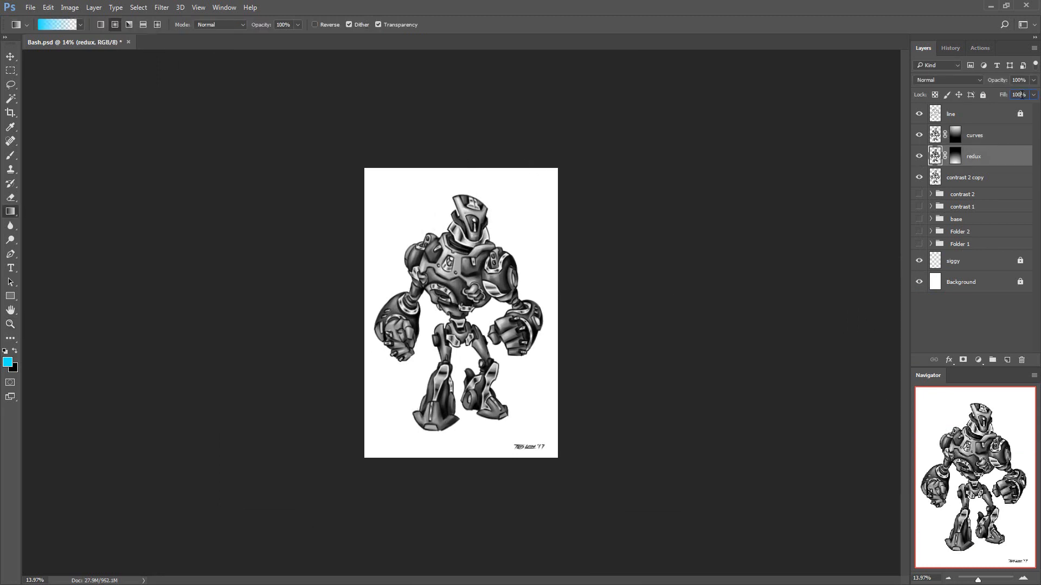
pyautogui.click(1023, 94)
pyautogui.click(522, 225)
pyautogui.moveTo(1027, 94); pyautogui.dragTo(1024, 94)
pyautogui.click(943, 135)
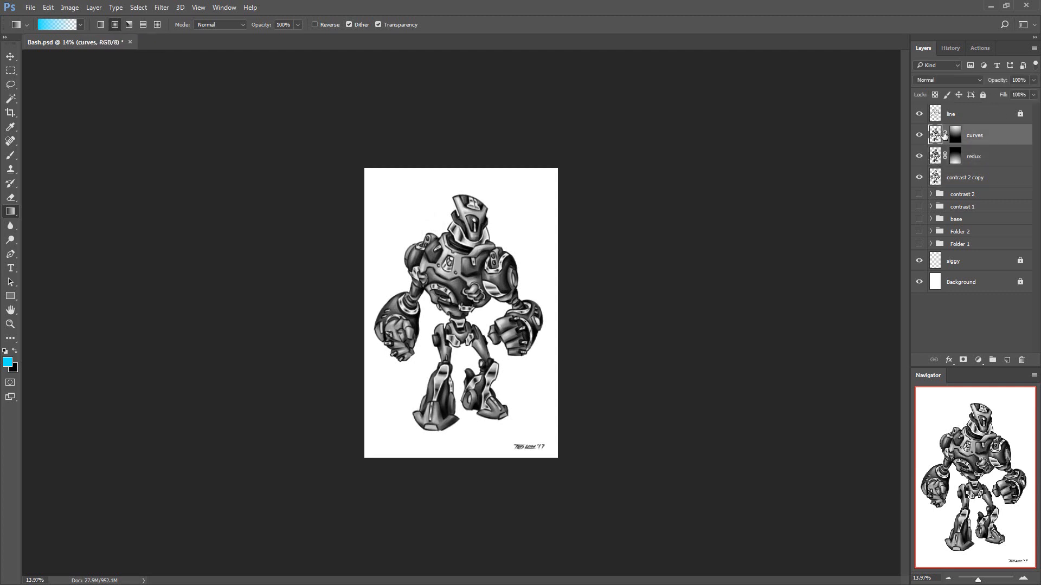
# Group the curves, redux and contrast 2 copy layers in a folder named contrast 3, and save the file
pyautogui.keyDown('shift'); pyautogui.click(979, 177); pyautogui.keyUp('shift')
pyautogui.hotkey('ctrl', 'g')
pyautogui.click(978, 142)
pyautogui.doubleClick(961, 131)
pyautogui.write('contrast 3')
pyautogui.press('Return')
pyautogui.click(976, 155)
pyautogui.hotkey('ctrl', 's')
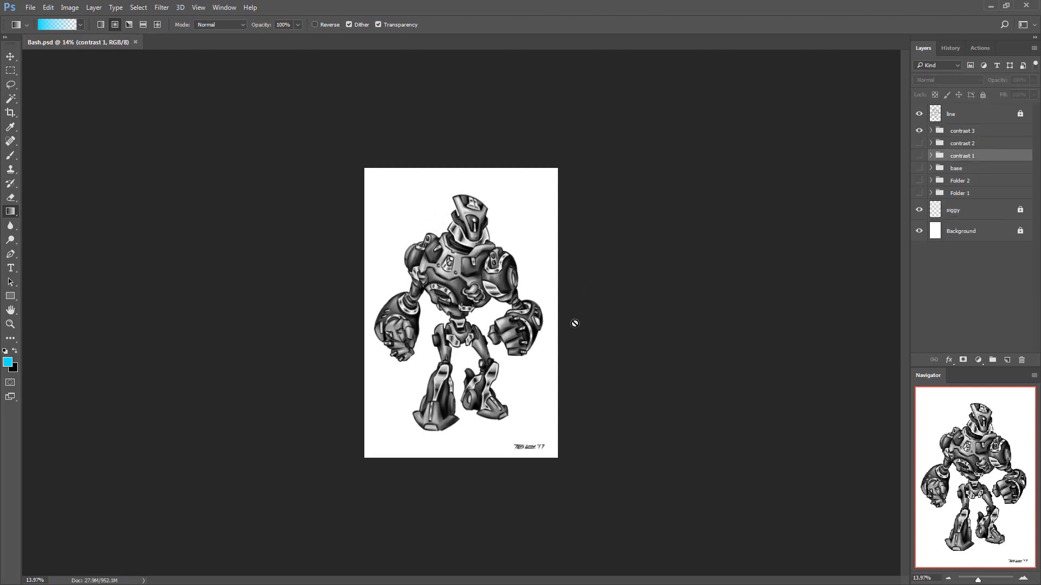
# Duplicate the contrast 3 folder, merge the duplicate into a single layer, and hide the original folder
pyautogui.click(962, 131)
pyautogui.hotkey('ctrl', 'j')
pyautogui.click(919, 143)
pyautogui.hotkey('ctrl', 'e')
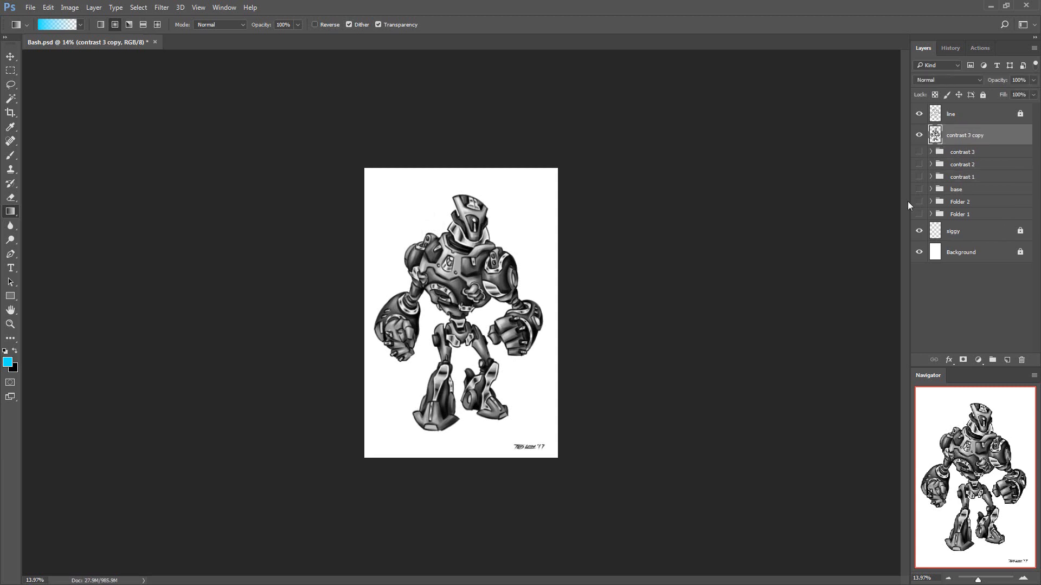
pyautogui.click(946, 81)
pyautogui.click(964, 115)
pyautogui.click(968, 81)
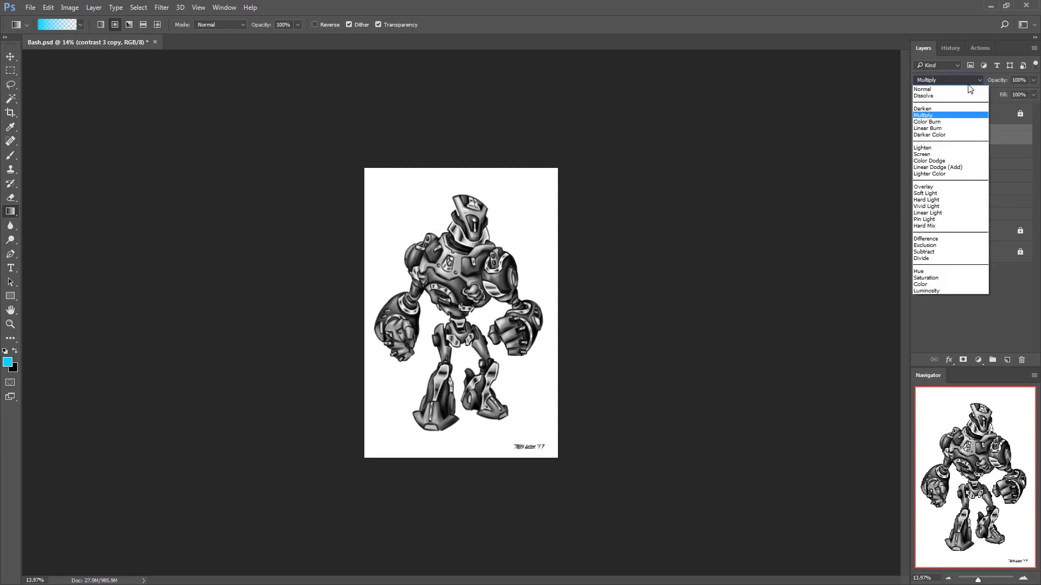
pyautogui.click(968, 89)
# Duplicate the contrast 3 copy layer and set the duplicate's blend mode to Multiply
pyautogui.hotkey('ctrl', 'j')
pyautogui.click(955, 80)
pyautogui.click(955, 115)
pyautogui.click(919, 157)
# Duplicate the Multiply layer, set the new copy's blend mode to Soft Light, and hide it
pyautogui.hotkey('ctrl', 'j')
pyautogui.click(949, 80)
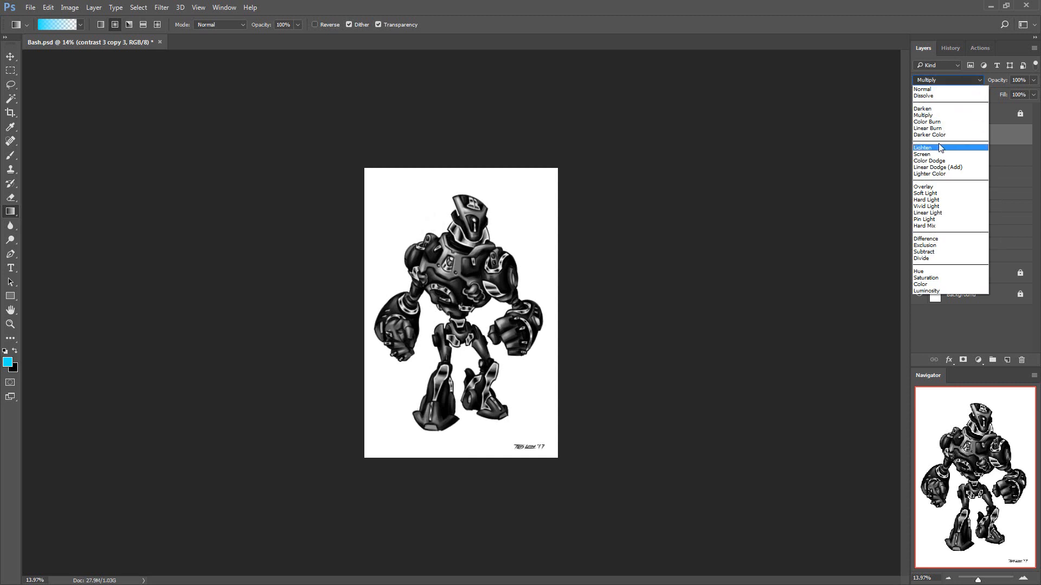
pyautogui.click(938, 194)
pyautogui.click(919, 135)
# Set the fill of the contrast 3 copy 2 layer to 25%
pyautogui.click(918, 177)
pyautogui.click(955, 155)
pyautogui.click(919, 135)
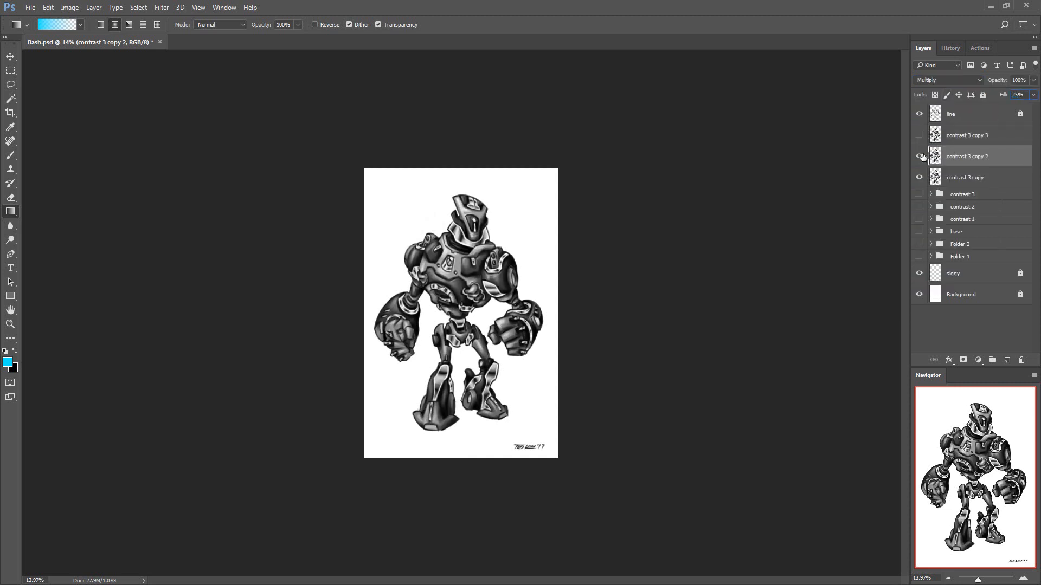
# Set the contrast 3 copy 3 layer's fill to 50% and change its blend mode to Screen
pyautogui.click(966, 135)
pyautogui.write('50')
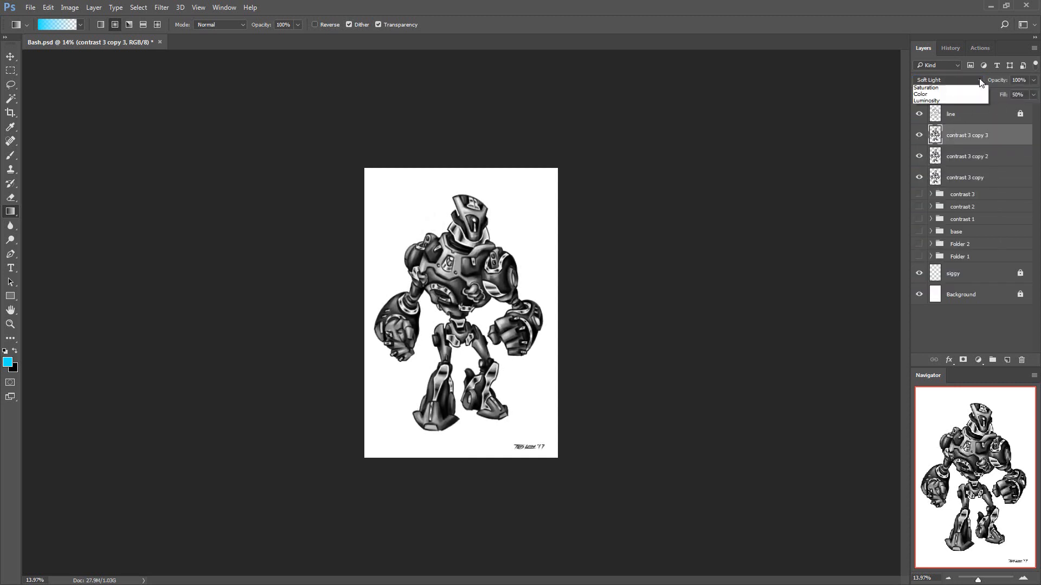
pyautogui.click(949, 80)
pyautogui.click(982, 108)
pyautogui.click(918, 135)
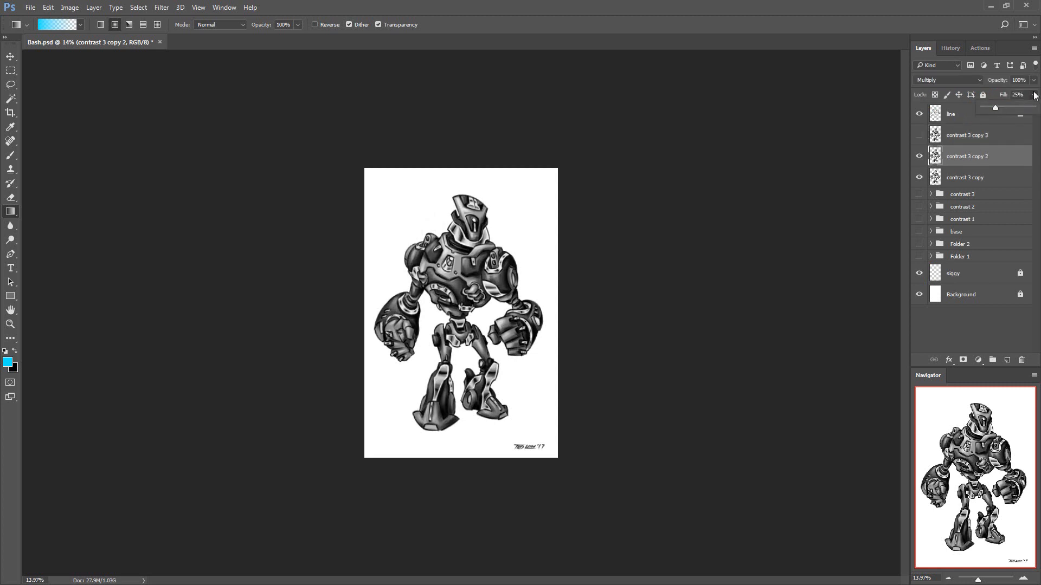
# Add black layer masks to the contrast 3 copy 2 and contrast 3 copy 3 layers, leaving both layers shown
pyautogui.click(966, 156)
pyautogui.click(963, 360)
pyautogui.hotkey('ctrl', 'i')
pyautogui.click(919, 135)
pyautogui.click(967, 135)
pyautogui.click(963, 360)
pyautogui.hotkey('ctrl', 'i')
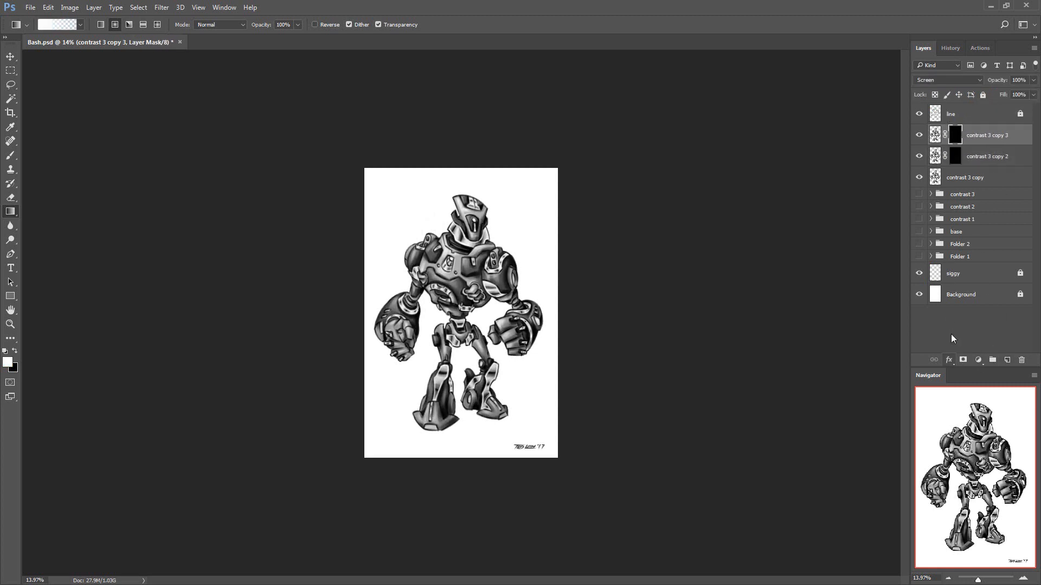
# Draw a white gradient on the contrast 3 copy 2 mask, running from below the feet up to the head
pyautogui.click(956, 156)
pyautogui.press('z')
pyautogui.moveTo(623, 407); pyautogui.dragTo(587, 410)
pyautogui.press('g')
pyautogui.moveTo(467, 504); pyautogui.dragTo(473, 184)
# Draw a white gradient on the contrast 3 copy 3 mask, running down from above the head, and check both layers' effect
pyautogui.click(954, 135)
pyautogui.moveTo(483, 81); pyautogui.dragTo(453, 507)
pyautogui.press('z')
pyautogui.moveTo(579, 363); pyautogui.dragTo(618, 364)
pyautogui.moveTo(918, 135); pyautogui.dragTo(918, 157)
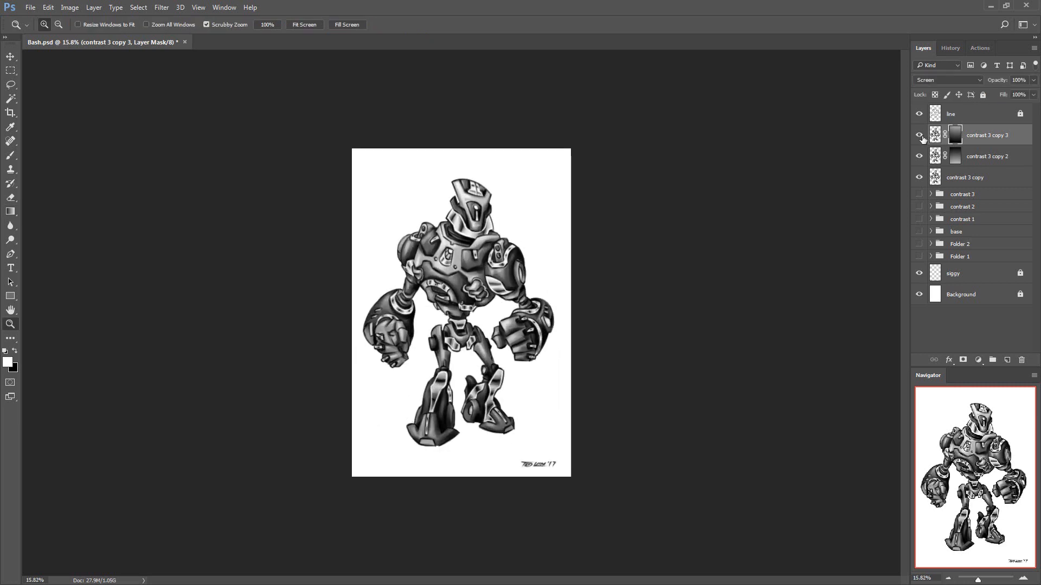
# Group the three contrast 3 copy layers in a folder named contrast 4
pyautogui.click(986, 141)
pyautogui.keyDown('shift'); pyautogui.click(987, 176); pyautogui.keyUp('shift')
pyautogui.hotkey('ctrl', 'g')
pyautogui.doubleClick(962, 130)
pyautogui.write('contrast 3')
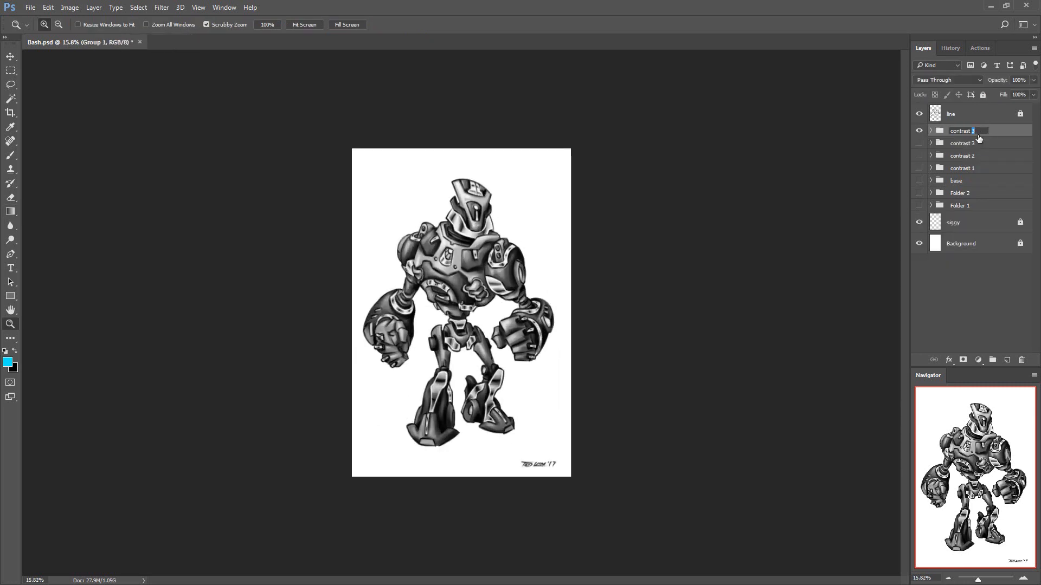
pyautogui.write('4')
pyautogui.press('Return')
# Duplicate the contrast 4 folder, hide the original, and merge the duplicate into a single layer
pyautogui.hotkey('ctrl', 'j')
pyautogui.click(919, 144)
pyautogui.hotkey('ctrl', 'e')
# Duplicate the contrast 4 copy layer as Multiply at 15% fill, and duplicate that layer again with 30% fill
pyautogui.hotkey('ctrl', 'j')
pyautogui.click(978, 80)
pyautogui.click(949, 113)
pyautogui.moveTo(1026, 94); pyautogui.dragTo(1023, 93)
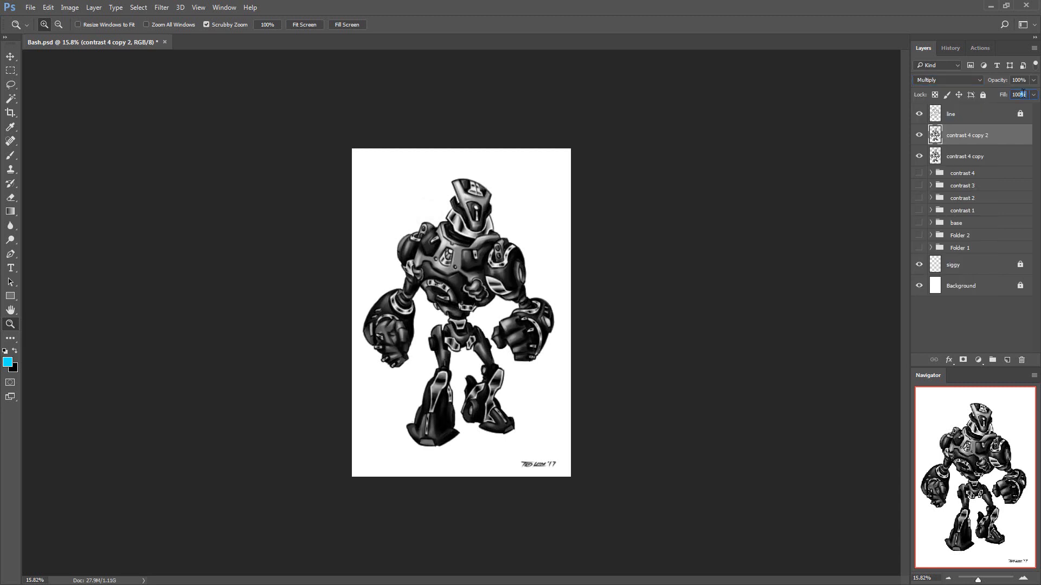
pyautogui.write('15')
pyautogui.press('Return')
pyautogui.hotkey('ctrl', 'j')
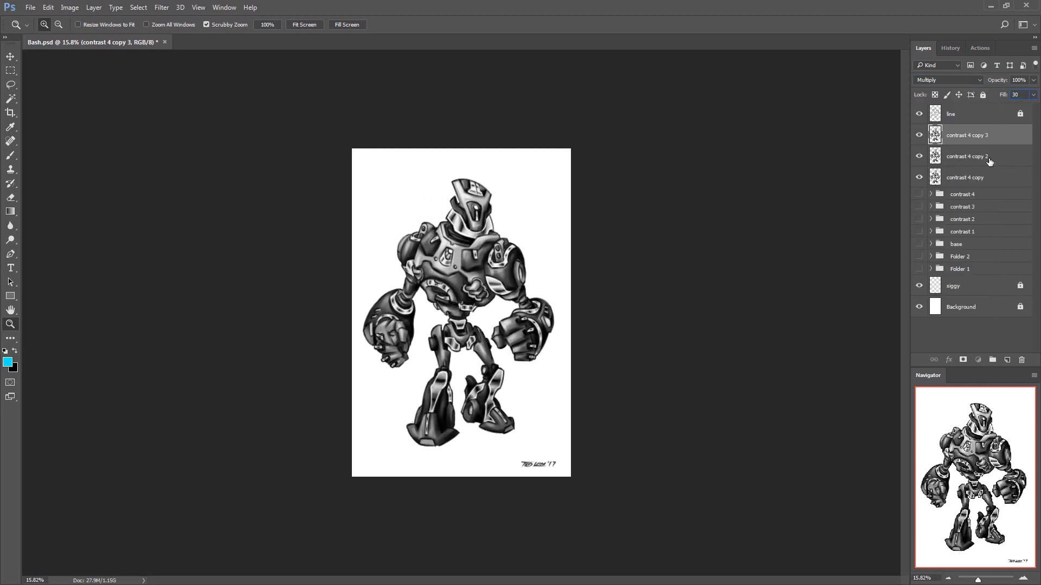
pyautogui.click(955, 149)
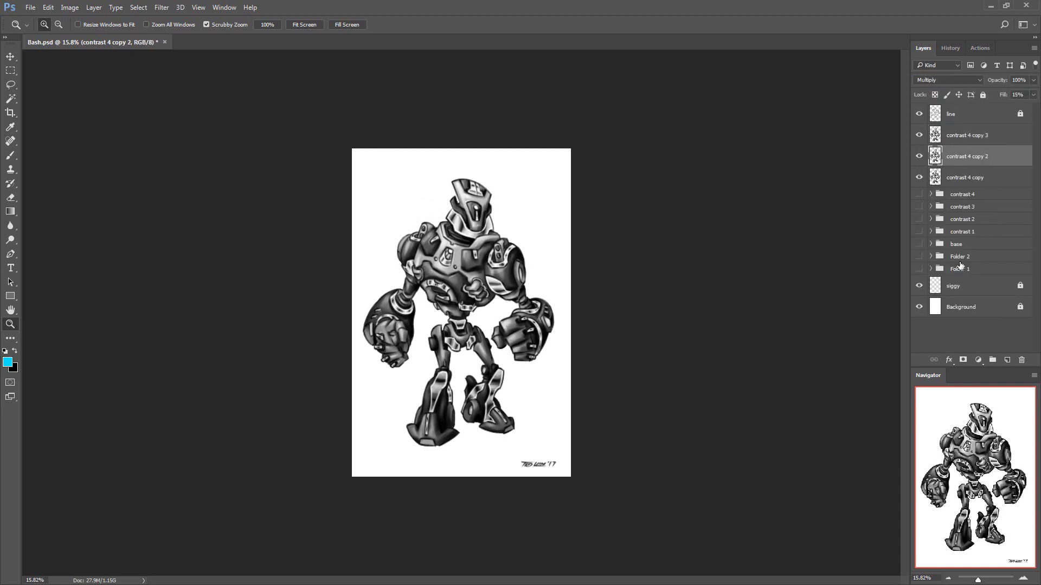
# Group the three contrast 4 copy layers in a folder named contrast 5
pyautogui.click(970, 177)
pyautogui.keyDown('shift'); pyautogui.click(984, 138); pyautogui.keyUp('shift')
pyautogui.hotkey('ctrl', 'g')
pyautogui.doubleClick(961, 131)
pyautogui.write('contrast 5')
# Toggle the visibility of the contrast 5, contrast 4 and base folders to compare the shading versions
pyautogui.click(962, 144)
pyautogui.click(919, 143)
pyautogui.click(918, 132)
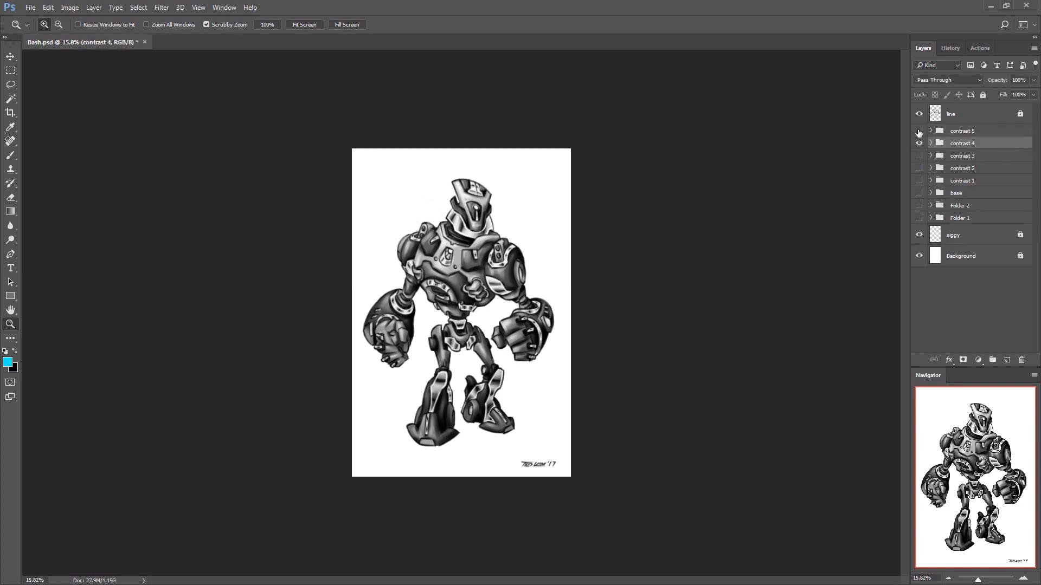
pyautogui.click(918, 132)
pyautogui.click(918, 132)
pyautogui.click(919, 143)
pyautogui.click(919, 193)
pyautogui.click(919, 132)
pyautogui.moveTo(919, 193)
pyautogui.mouseDown()
pyautogui.moveTo(919, 144)
pyautogui.moveTo(919, 193)
pyautogui.mouseUp()
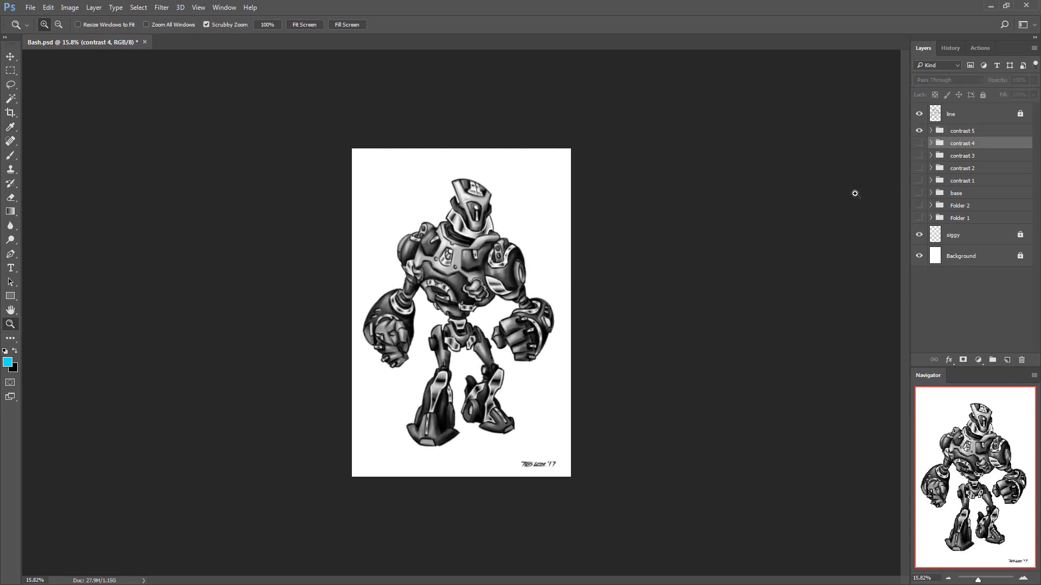
# Save the file and add a new layer at the top of the contrast 5 folder
pyautogui.hotkey('ctrl', 's')
pyautogui.click(930, 131)
pyautogui.click(969, 144)
pyautogui.hotkey('ctrl', 'shift', 'n')
pyautogui.press('Return')
# Select the small light areas on the toes, ankle, fists, chest emblem and helmet from the flats layer with the Magic Wand
pyautogui.click(930, 277)
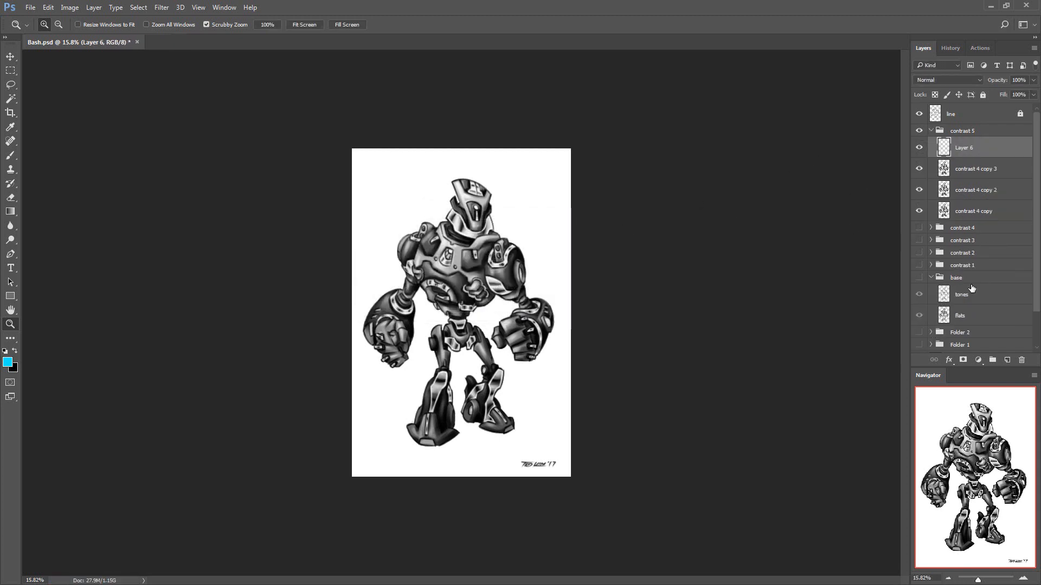
pyautogui.click(945, 318)
pyautogui.hotkey('ctrl', '0')
pyautogui.press('w')
pyautogui.click(411, 507)
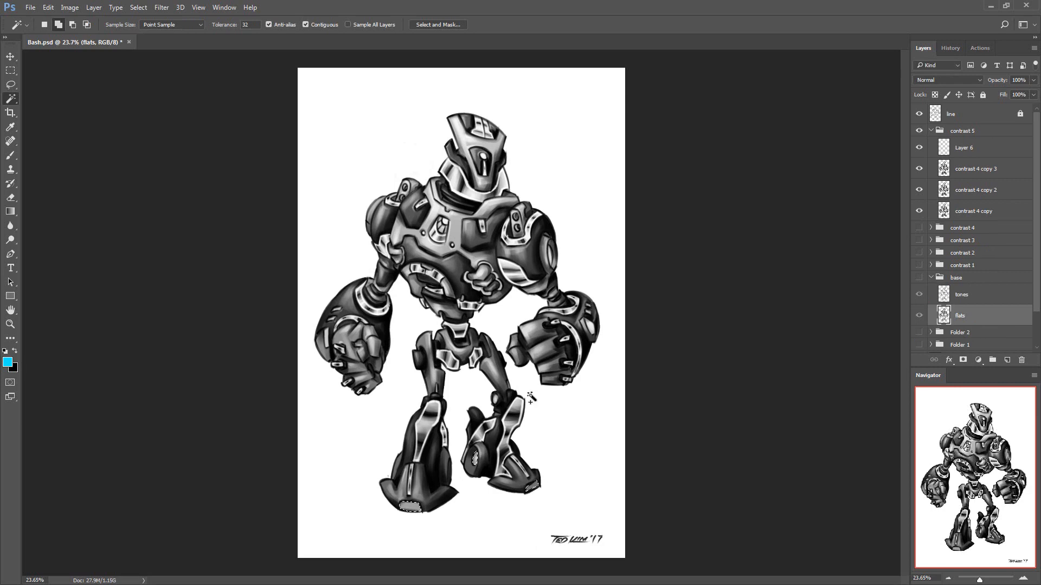
pyautogui.click(444, 223)
pyautogui.click(483, 156)
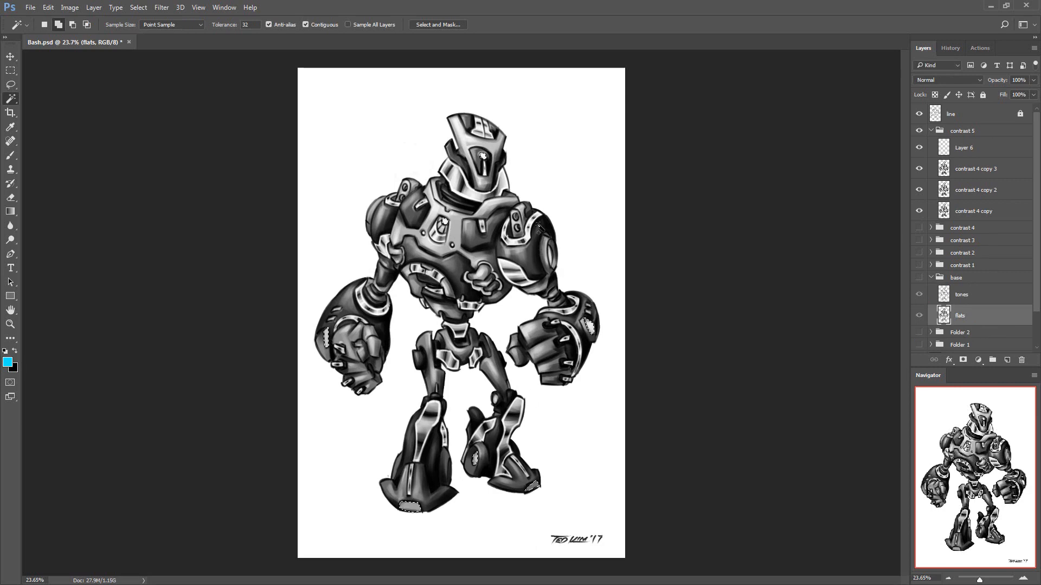
# Fill the selected areas with white on Layer 6 and deselect
pyautogui.click(962, 148)
pyautogui.press('d')
pyautogui.press('x')
pyautogui.hotkey('alt', 'BackSpace')
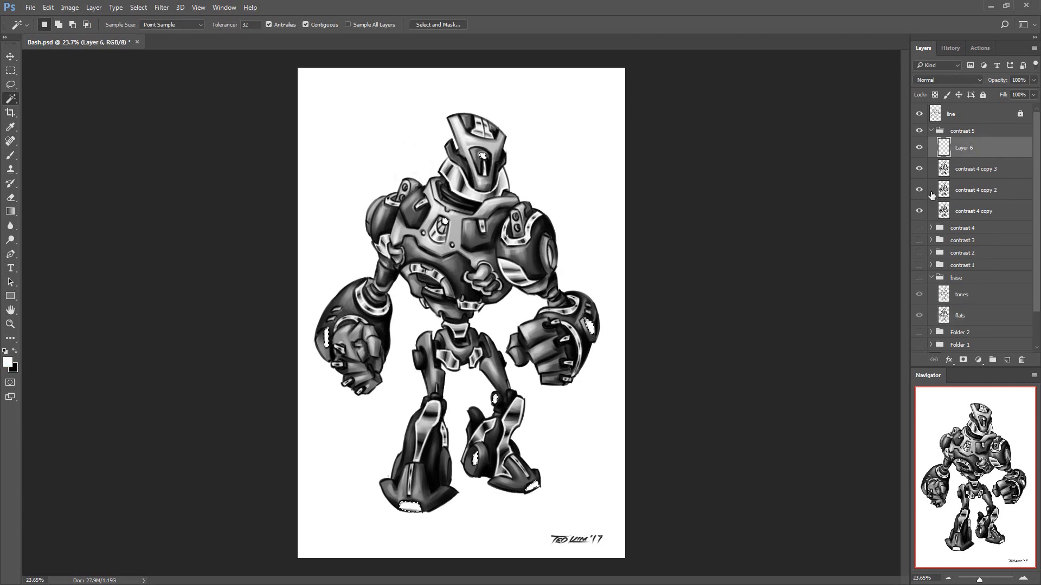
pyautogui.hotkey('ctrl', 'd')
# Try Overlay on Layer 6, set its blend mode to Soft Light, collapse the contrast 5 folder, and save the file
pyautogui.click(948, 80)
pyautogui.click(950, 186)
pyautogui.click(949, 80)
pyautogui.click(941, 194)
pyautogui.click(931, 131)
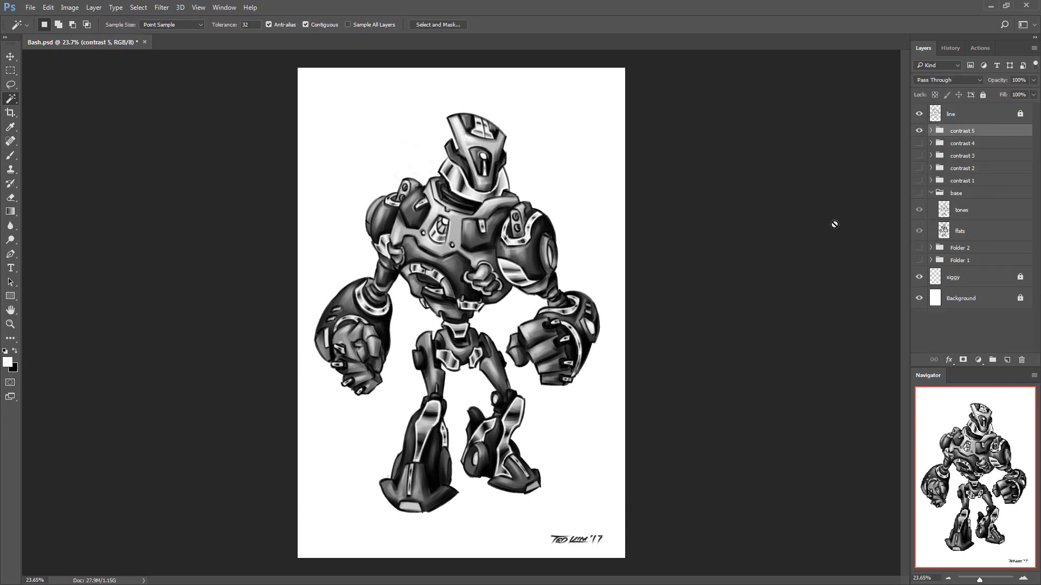
pyautogui.hotkey('ctrl', 's')
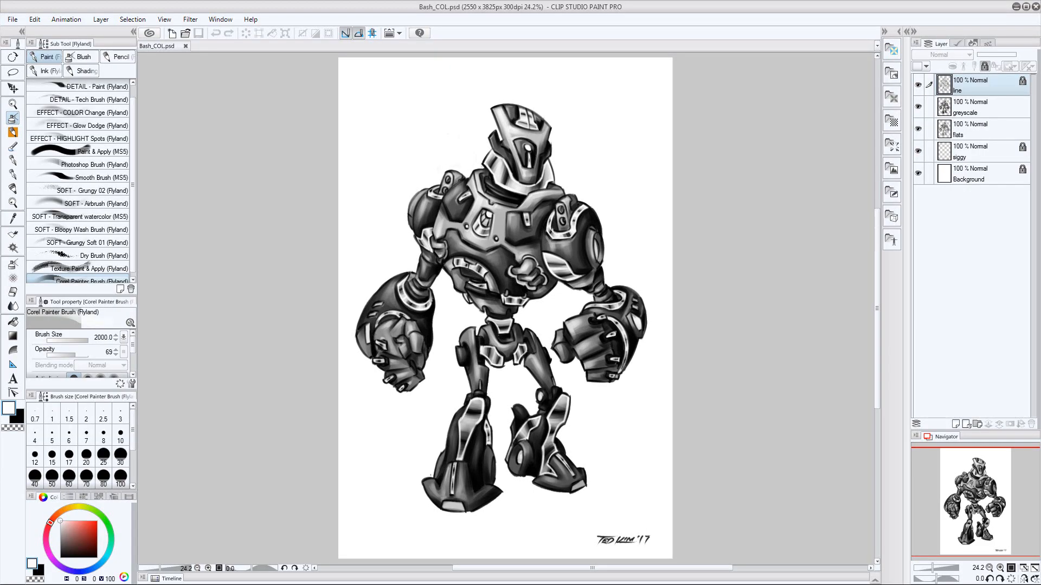
# Switch to Clip Studio Paint and add a new layer named drybrush above the greyscale layer in Bash_COL.psd
pyautogui.click(962, 129)
pyautogui.click(974, 110)
pyautogui.hotkey('ctrl', 'shift', 'n')
pyautogui.doubleClick(958, 112)
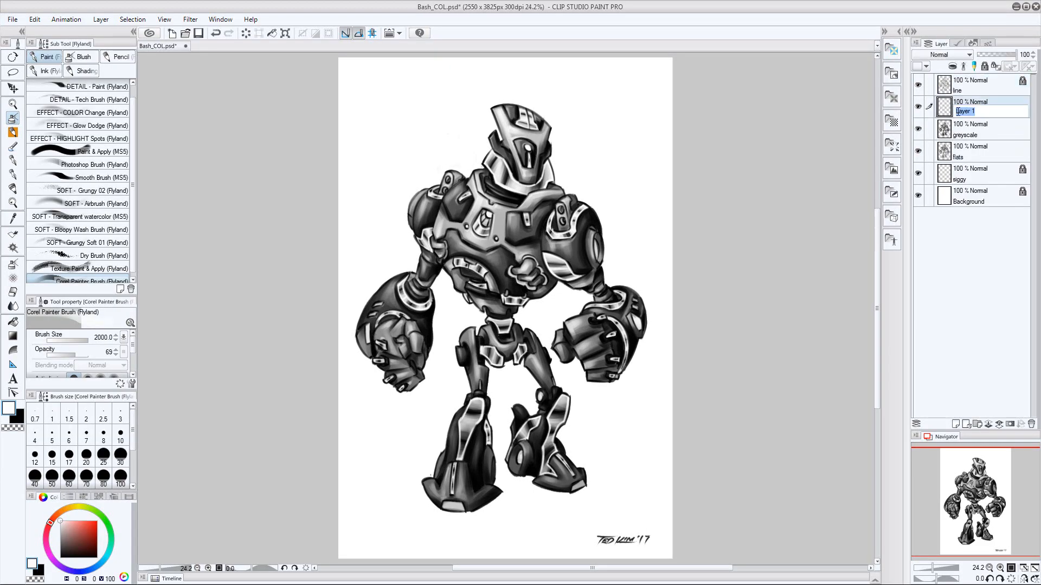
pyautogui.write('drybrush')
pyautogui.press('Return')
# Choose the Dry Brush 3 sub tool and stroke dark dry-brush texture onto the chest plates and shoulder on the drybrush layer
pyautogui.click(14, 148)
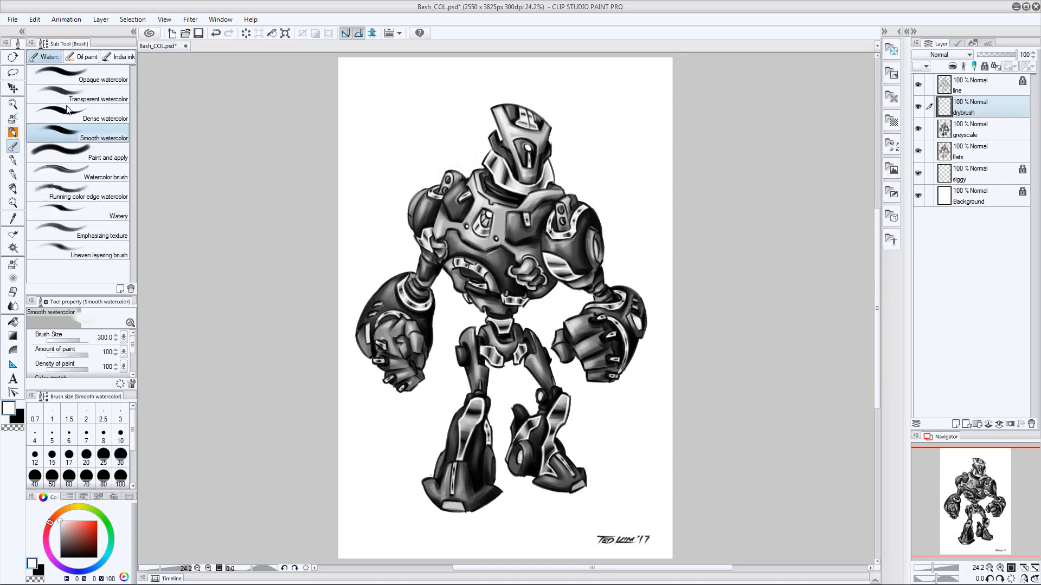
pyautogui.click(13, 133)
pyautogui.click(108, 175)
pyautogui.hotkey('ctrl', 'space')
pyautogui.moveTo(498, 182); pyautogui.dragTo(605, 196)
pyautogui.moveTo(604, 196)
pyautogui.mouseDown()
pyautogui.moveTo(530, 245)
pyautogui.moveTo(404, 216)
pyautogui.mouseUp()
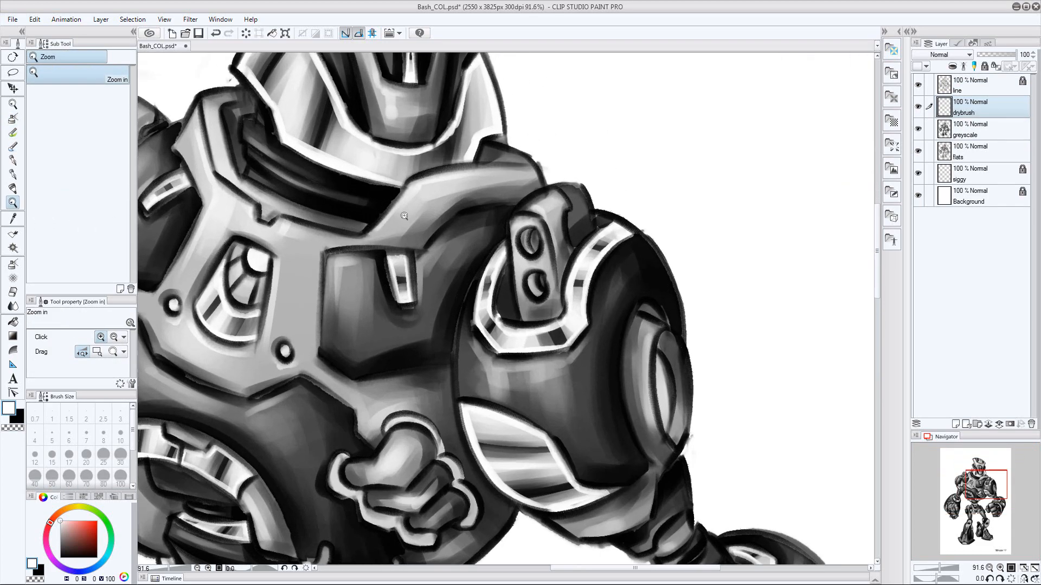
pyautogui.keyDown('alt'); pyautogui.click(454, 295); pyautogui.keyUp('alt')
pyautogui.moveTo(433, 338); pyautogui.dragTo(497, 228)
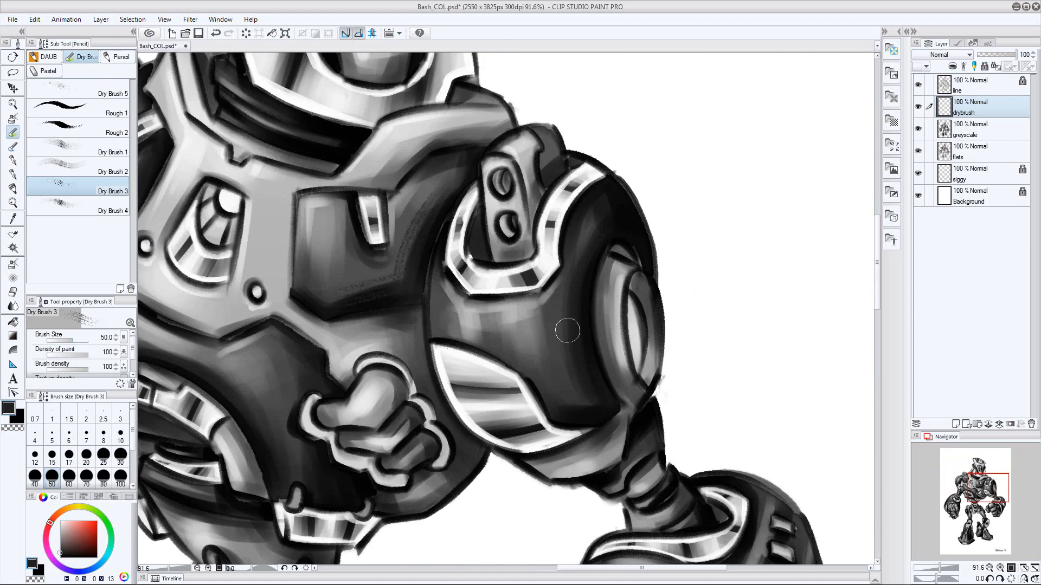
pyautogui.moveTo(567, 330); pyautogui.dragTo(565, 370)
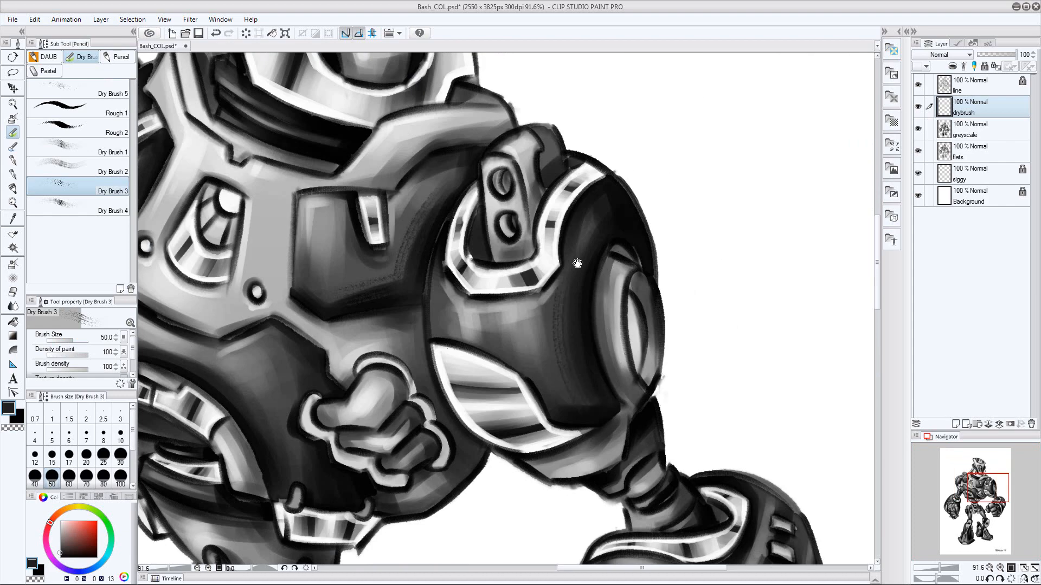
# Dry-brush texture along the helmet and neck area, sample a mid grey from the collar, and undo the last stroke
pyautogui.moveTo(577, 263); pyautogui.dragTo(633, 530)
pyautogui.moveTo(368, 267); pyautogui.dragTo(374, 293)
pyautogui.keyDown('alt'); pyautogui.click(487, 218); pyautogui.keyUp('alt')
pyautogui.moveTo(483, 212); pyautogui.dragTo(515, 145)
pyautogui.moveTo(473, 551)
pyautogui.mouseDown()
pyautogui.moveTo(542, 426)
pyautogui.moveTo(656, 364)
pyautogui.moveTo(645, 382)
pyautogui.moveTo(529, 410)
pyautogui.moveTo(515, 449)
pyautogui.mouseUp()
pyautogui.keyDown('alt'); pyautogui.click(509, 345); pyautogui.keyUp('alt')
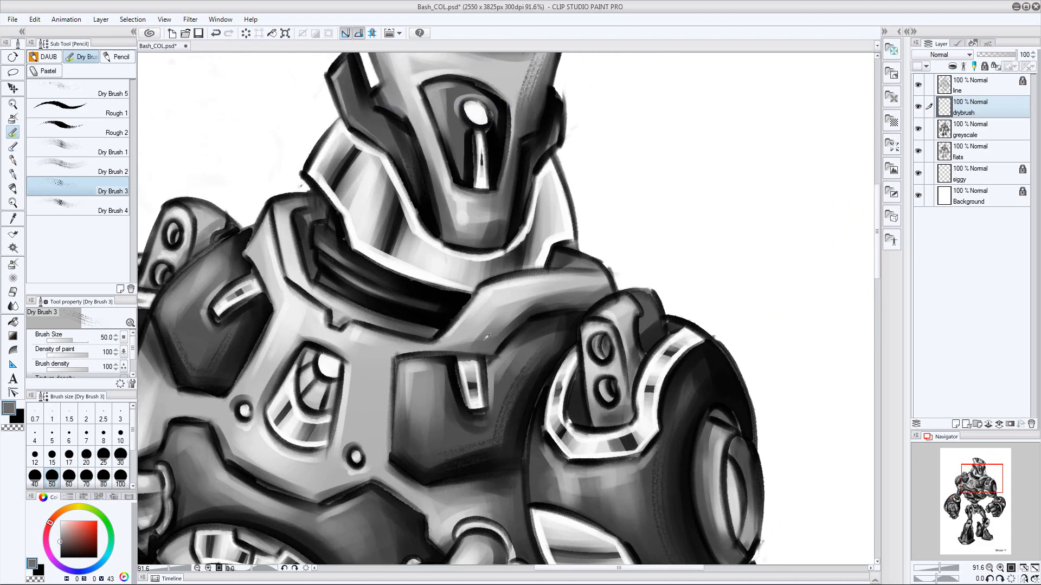
pyautogui.hotkey('ctrl', 'z')
# Dry-brush grey texture on the collar and torso plates, undoing the strokes that do not fit
pyautogui.moveTo(496, 320); pyautogui.dragTo(542, 298)
pyautogui.moveTo(529, 360); pyautogui.dragTo(628, 167)
pyautogui.moveTo(593, 299); pyautogui.dragTo(543, 304)
pyautogui.hotkey('ctrl', 'z')
pyautogui.moveTo(532, 368)
pyautogui.mouseDown()
pyautogui.moveTo(529, 336)
pyautogui.moveTo(455, 379)
pyautogui.mouseUp()
pyautogui.keyDown('alt'); pyautogui.click(503, 336); pyautogui.keyUp('alt')
pyautogui.hotkey('ctrl', 'z')
pyautogui.moveTo(456, 374)
pyautogui.mouseDown()
pyautogui.moveTo(504, 352)
pyautogui.moveTo(485, 288)
pyautogui.mouseUp()
pyautogui.moveTo(499, 239); pyautogui.dragTo(621, 211)
pyautogui.hotkey('ctrl', 'z')
# Add dry-brush texture to the robot's right arm and forearm armour, sampling local greys and undoing stray strokes
pyautogui.moveTo(362, 290); pyautogui.dragTo(356, 317)
pyautogui.moveTo(607, 296)
pyautogui.mouseDown()
pyautogui.moveTo(553, 359)
pyautogui.moveTo(665, 142)
pyautogui.mouseUp()
pyautogui.keyDown('alt'); pyautogui.click(301, 282); pyautogui.keyUp('alt')
pyautogui.moveTo(288, 228)
pyautogui.mouseDown()
pyautogui.moveTo(317, 290)
pyautogui.moveTo(309, 283)
pyautogui.mouseUp()
pyautogui.hotkey('ctrl', 'z')
pyautogui.moveTo(416, 332); pyautogui.dragTo(520, 230)
pyautogui.hotkey('ctrl', 'z')
# Dry-brush the fingers and knuckles of the robot's right fist with light and dark greys sampled from it
pyautogui.keyDown('alt'); pyautogui.click(461, 437); pyautogui.keyUp('alt')
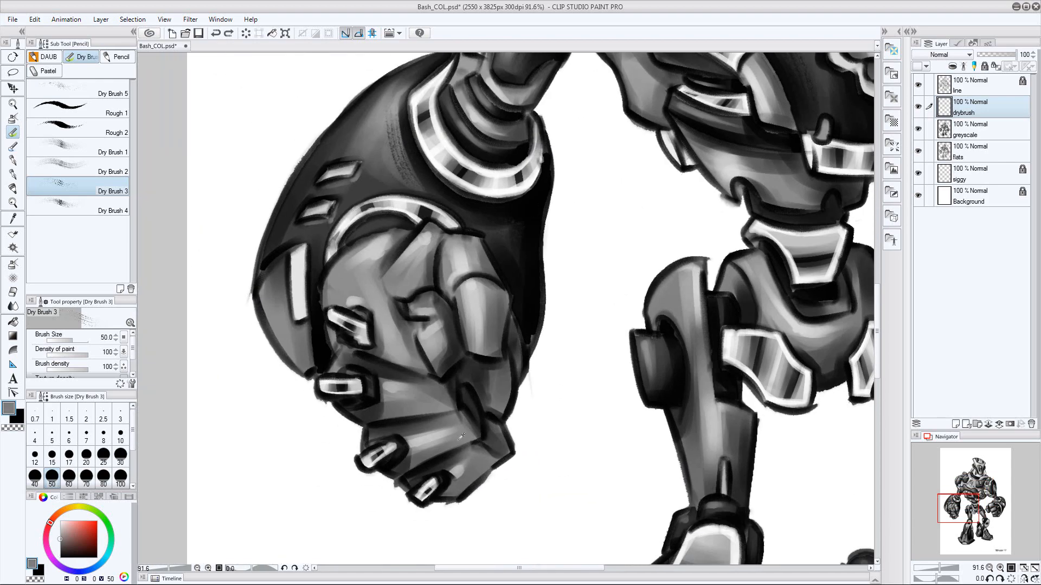
pyautogui.keyDown('alt'); pyautogui.click(429, 454); pyautogui.keyUp('alt')
pyautogui.moveTo(426, 453)
pyautogui.mouseDown()
pyautogui.moveTo(448, 445)
pyautogui.moveTo(473, 470)
pyautogui.mouseUp()
pyautogui.moveTo(385, 416)
pyautogui.mouseDown()
pyautogui.moveTo(398, 423)
pyautogui.moveTo(411, 411)
pyautogui.mouseUp()
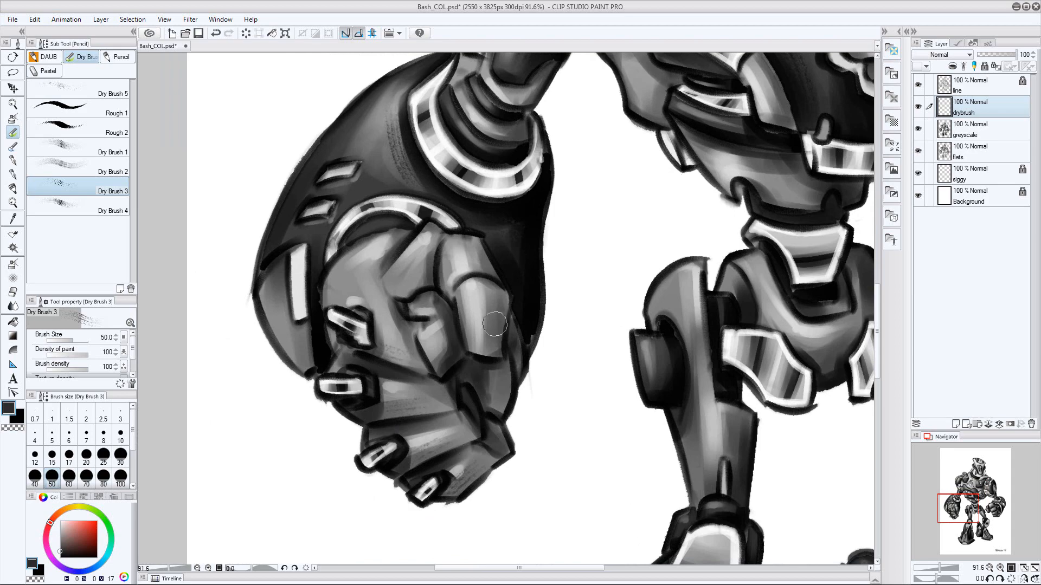
pyautogui.moveTo(481, 270); pyautogui.dragTo(475, 246)
pyautogui.moveTo(506, 380); pyautogui.dragTo(505, 371)
pyautogui.moveTo(541, 331)
pyautogui.mouseDown()
pyautogui.moveTo(498, 353)
pyautogui.moveTo(273, 232)
pyautogui.mouseUp()
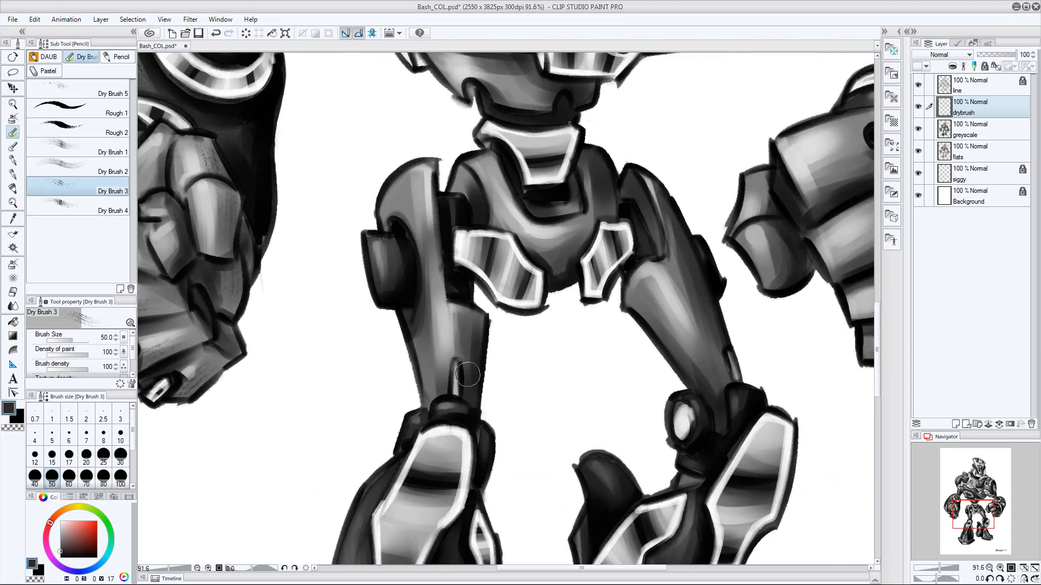
# Dry-brush texture onto the legs and feet with sampled greys, undoing unwanted strokes
pyautogui.keyDown('alt'); pyautogui.click(439, 393); pyautogui.keyUp('alt')
pyautogui.keyDown('alt'); pyautogui.click(558, 262); pyautogui.keyUp('alt')
pyautogui.moveTo(672, 374)
pyautogui.mouseDown()
pyautogui.moveTo(509, 267)
pyautogui.moveTo(639, 182)
pyautogui.mouseUp()
pyautogui.moveTo(417, 534); pyautogui.dragTo(519, 327)
pyautogui.keyDown('alt'); pyautogui.click(513, 338); pyautogui.keyUp('alt')
pyautogui.hotkey('ctrl', 'z')
pyautogui.moveTo(513, 339)
pyautogui.mouseDown()
pyautogui.moveTo(534, 330)
pyautogui.moveTo(487, 358)
pyautogui.mouseUp()
pyautogui.moveTo(640, 315)
pyautogui.mouseDown()
pyautogui.moveTo(412, 347)
pyautogui.moveTo(622, 318)
pyautogui.moveTo(603, 334)
pyautogui.moveTo(632, 311)
pyautogui.mouseUp()
pyautogui.keyDown('alt'); pyautogui.click(603, 258); pyautogui.keyUp('alt')
pyautogui.hotkey('ctrl', 'z')
pyautogui.keyDown('alt'); pyautogui.click(607, 329); pyautogui.keyUp('alt')
# Touch up the feet with dry-brush strokes, try a larger brush there, undo that stroke and restore the brush size
pyautogui.moveTo(244, 408); pyautogui.dragTo(491, 354)
pyautogui.keyDown('alt'); pyautogui.click(488, 358); pyautogui.keyUp('alt')
pyautogui.hotkey('ctrl', 'z')
pyautogui.moveTo(442, 283)
pyautogui.mouseDown()
pyautogui.moveTo(470, 358)
pyautogui.moveTo(444, 283)
pyautogui.mouseUp()
pyautogui.press(']')
pyautogui.press(']')
pyautogui.moveTo(703, 210)
pyautogui.mouseDown()
pyautogui.moveTo(540, 336)
pyautogui.moveTo(541, 261)
pyautogui.mouseUp()
pyautogui.hotkey('ctrl', 'z')
pyautogui.press('[')
pyautogui.press('[')
# Dry-brush texture across the fingers of the robot's left fist and sample a dark tone from its forearm
pyautogui.moveTo(649, 158)
pyautogui.mouseDown()
pyautogui.moveTo(509, 376)
pyautogui.moveTo(473, 472)
pyautogui.mouseUp()
pyautogui.keyDown('alt'); pyautogui.click(590, 285); pyautogui.keyUp('alt')
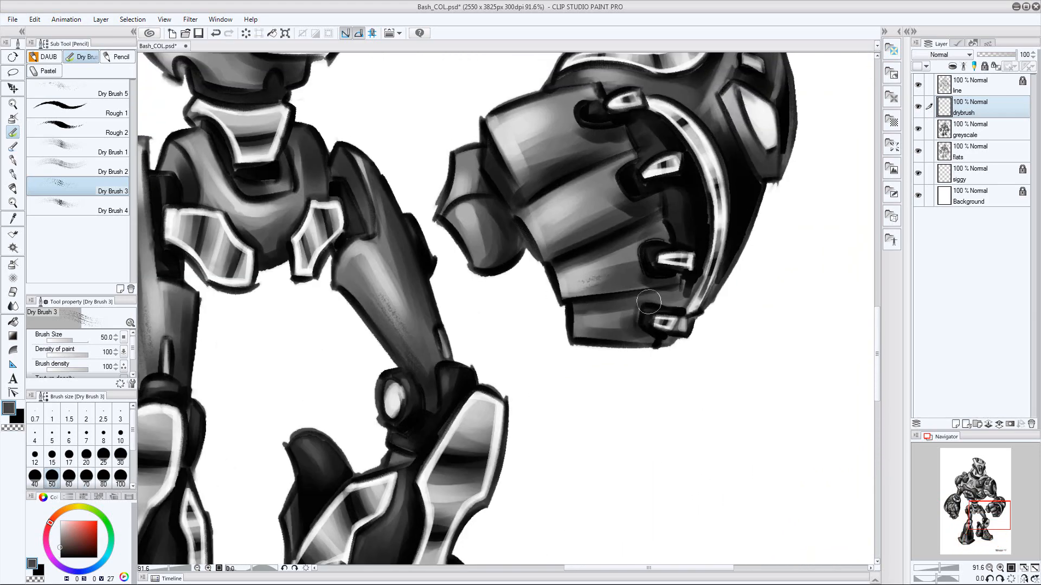
pyautogui.moveTo(589, 283); pyautogui.dragTo(626, 281)
pyautogui.keyDown('alt'); pyautogui.click(581, 229); pyautogui.keyUp('alt')
pyautogui.moveTo(591, 225); pyautogui.dragTo(620, 222)
pyautogui.moveTo(611, 146)
pyautogui.mouseDown()
pyautogui.moveTo(555, 186)
pyautogui.moveTo(443, 326)
pyautogui.mouseUp()
pyautogui.hotkey('ctrl', 'z')
pyautogui.keyDown('alt'); pyautogui.click(549, 253); pyautogui.keyUp('alt')
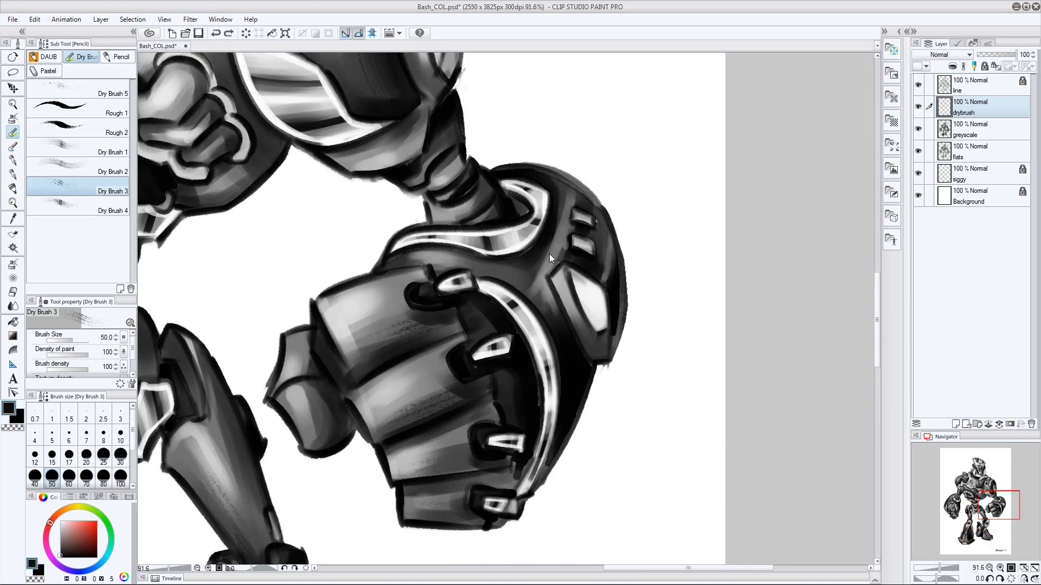
# Set the Dry Brush 3 size to 60 and sample a dark grey for the small hand in front of the belly
pyautogui.moveTo(433, 62)
pyautogui.mouseDown()
pyautogui.moveTo(575, 366)
pyautogui.moveTo(770, 308)
pyautogui.mouseUp()
pyautogui.keyDown('alt'); pyautogui.click(534, 335); pyautogui.keyUp('alt')
pyautogui.press('[')
pyautogui.press('[')
pyautogui.press(']')
pyautogui.press(']')
pyautogui.press(']')
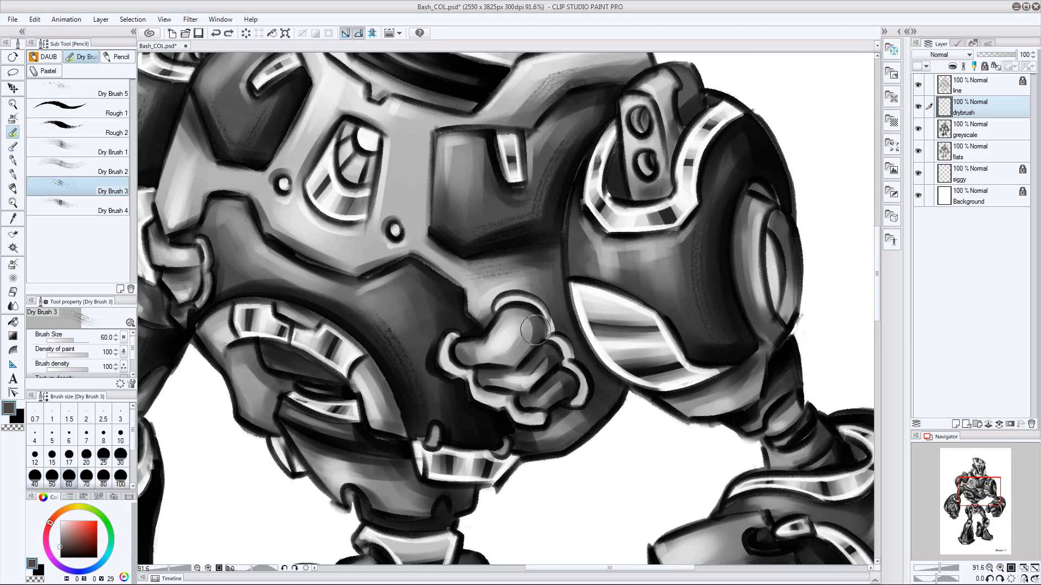
# Set the brush size to 40 and dry-brush the small hand and lower belly armour
pyautogui.press('[')
pyautogui.press('[')
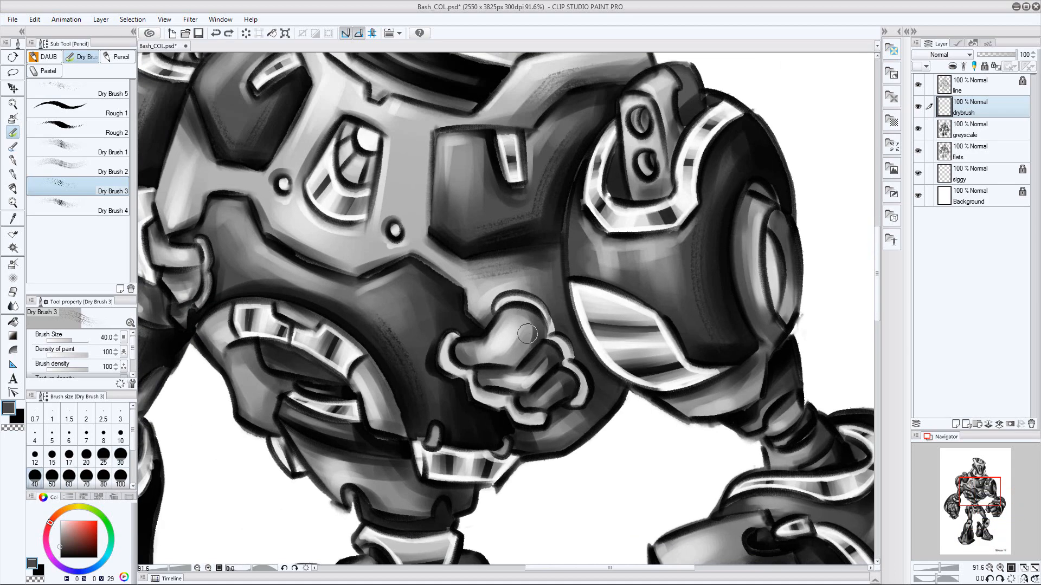
pyautogui.keyDown('alt'); pyautogui.click(601, 402); pyautogui.keyUp('alt')
pyautogui.moveTo(597, 410); pyautogui.dragTo(573, 428)
pyautogui.moveTo(495, 404); pyautogui.dragTo(597, 361)
pyautogui.keyDown('alt'); pyautogui.click(530, 412); pyautogui.keyUp('alt')
pyautogui.moveTo(361, 363); pyautogui.dragTo(360, 378)
pyautogui.keyDown('alt'); pyautogui.click(461, 430); pyautogui.keyUp('alt')
pyautogui.hotkey('ctrl', 'z')
pyautogui.moveTo(460, 431)
pyautogui.mouseDown()
pyautogui.moveTo(489, 431)
pyautogui.moveTo(436, 420)
pyautogui.mouseUp()
# Dry-brush the waist and pelvis plates with greys sampled from them
pyautogui.moveTo(506, 496); pyautogui.dragTo(476, 333)
pyautogui.keyDown('alt'); pyautogui.click(476, 334); pyautogui.keyUp('alt')
pyautogui.keyDown('alt'); pyautogui.click(504, 440); pyautogui.keyUp('alt')
pyautogui.moveTo(493, 440); pyautogui.dragTo(517, 443)
pyautogui.moveTo(569, 351)
pyautogui.mouseDown()
pyautogui.moveTo(620, 177)
pyautogui.moveTo(529, 356)
pyautogui.moveTo(515, 450)
pyautogui.mouseUp()
# Set the brush size to 60, sample a chest grey, and try a dry-brush stroke on the upper torso before undoing it
pyautogui.moveTo(477, 179); pyautogui.dragTo(536, 352)
pyautogui.keyDown('alt'); pyautogui.click(395, 319); pyautogui.keyUp('alt')
pyautogui.press(']')
pyautogui.press(']')
pyautogui.moveTo(480, 237); pyautogui.dragTo(480, 282)
pyautogui.hotkey('ctrl', 'z')
pyautogui.moveTo(525, 178); pyautogui.dragTo(564, 253)
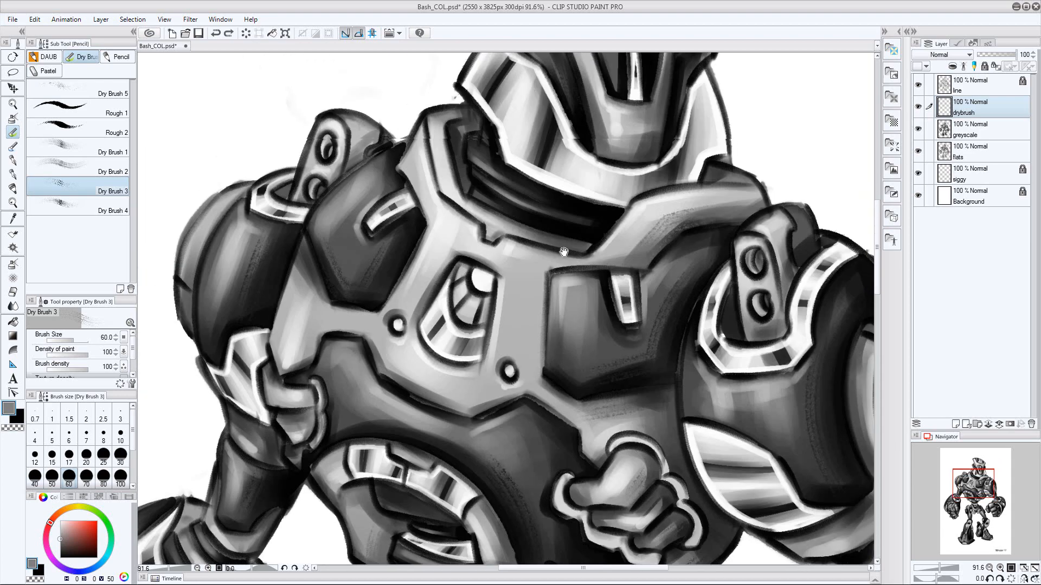
# Finish the dry-brush pass, check the whole figure, and save Bash_COL.psd
pyautogui.moveTo(466, 515); pyautogui.dragTo(561, 240)
pyautogui.moveTo(433, 521); pyautogui.dragTo(529, 246)
pyautogui.moveTo(482, 370); pyautogui.dragTo(380, 364)
pyautogui.moveTo(613, 289); pyautogui.dragTo(710, 274)
pyautogui.moveTo(710, 274); pyautogui.dragTo(595, 298)
pyautogui.moveTo(595, 298); pyautogui.dragTo(697, 275)
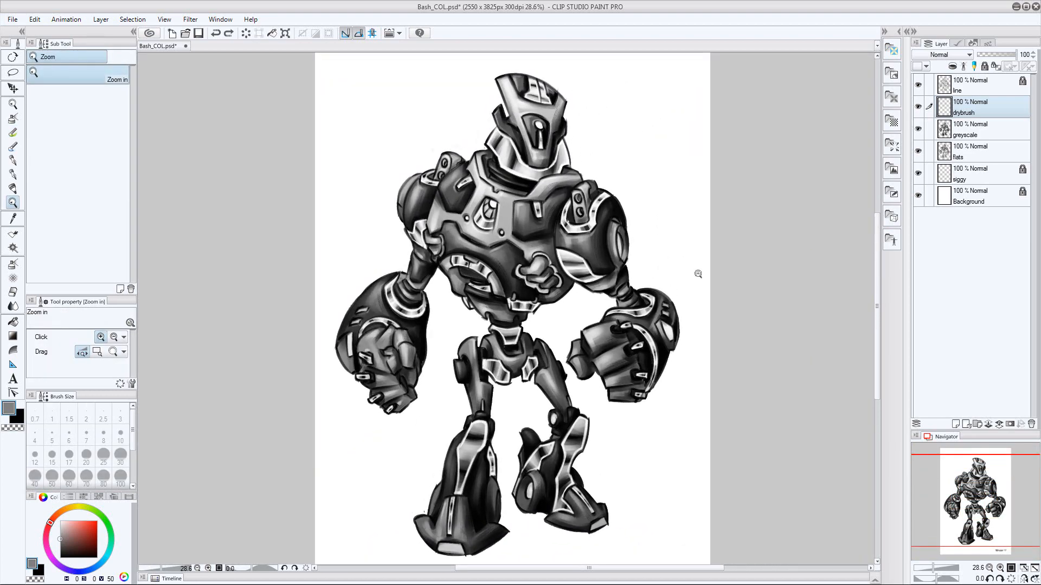
pyautogui.hotkey('ctrl', 's')
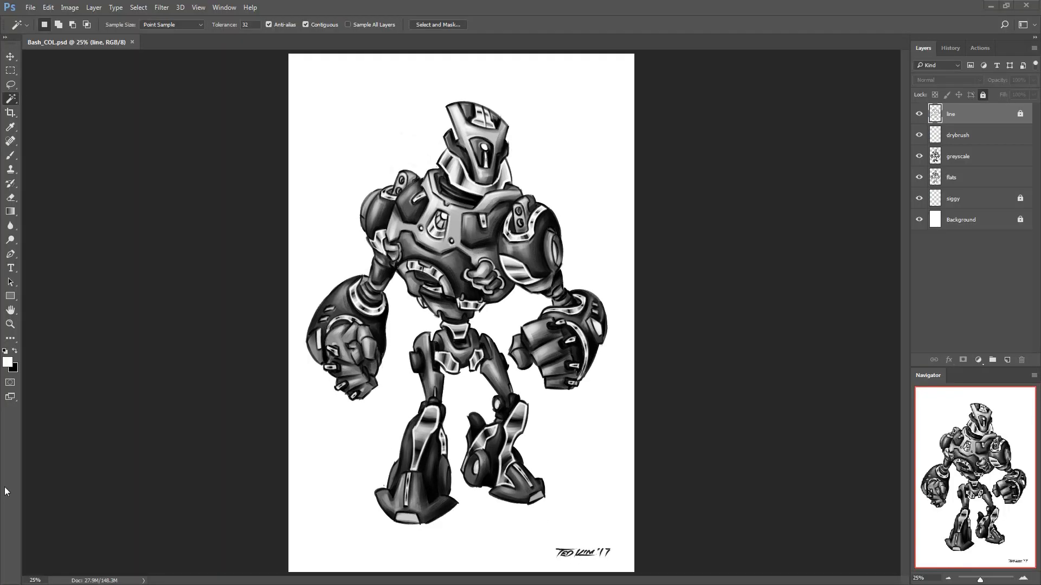
# Switch to Photoshop, unlock the line layer and merge it with drybrush, rename the merged layer line, and save the file
pyautogui.click(983, 95)
pyautogui.moveTo(985, 134); pyautogui.dragTo(996, 115)
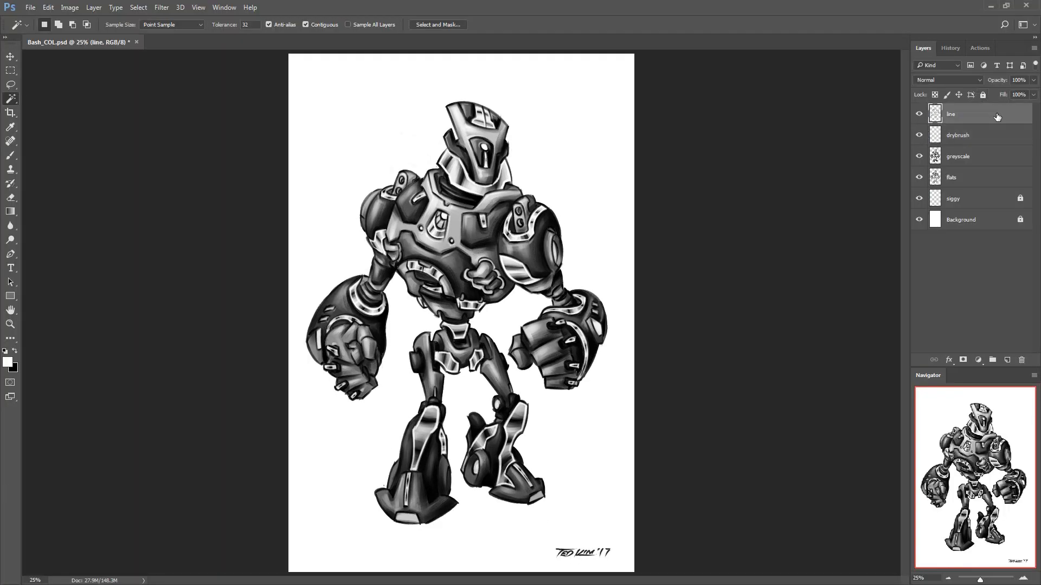
pyautogui.hotkey('ctrl', 'e')
pyautogui.doubleClick(966, 113)
pyautogui.write('line')
pyautogui.press('Return')
pyautogui.click(957, 140)
pyautogui.hotkey('ctrl', 's')
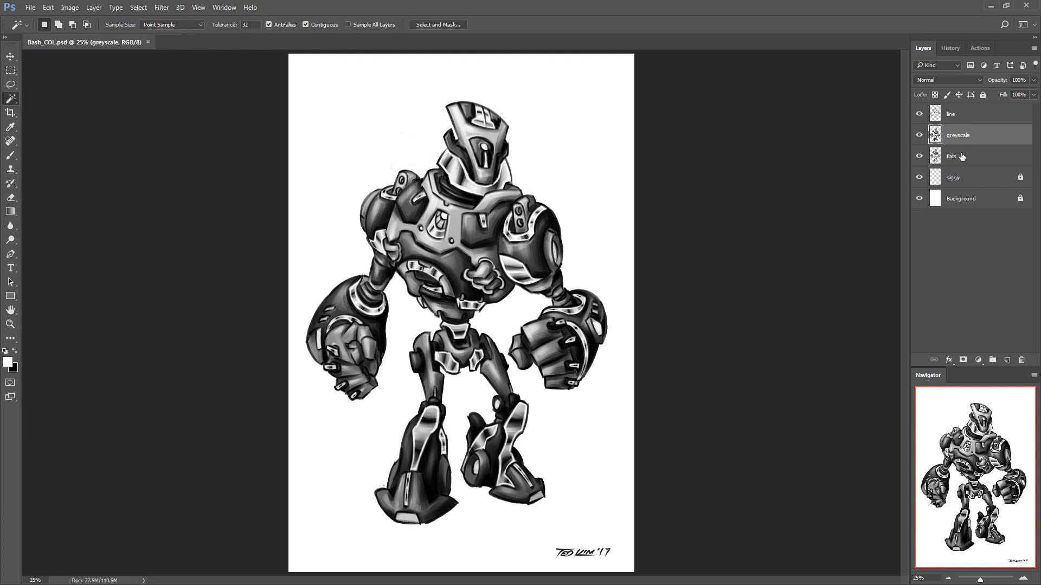
# Add a new layer above greyscale and select all the dark armour areas from the flats layer using Similar
pyautogui.hotkey('ctrl', 'shift', 'n')
pyautogui.press('Return')
pyautogui.click(965, 174)
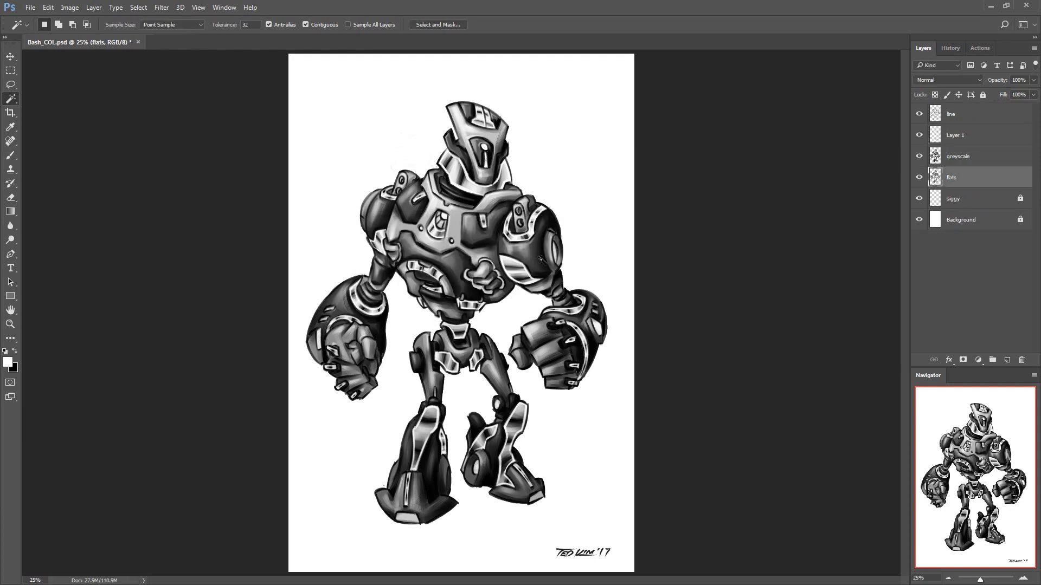
pyautogui.click(138, 7)
pyautogui.click(157, 166)
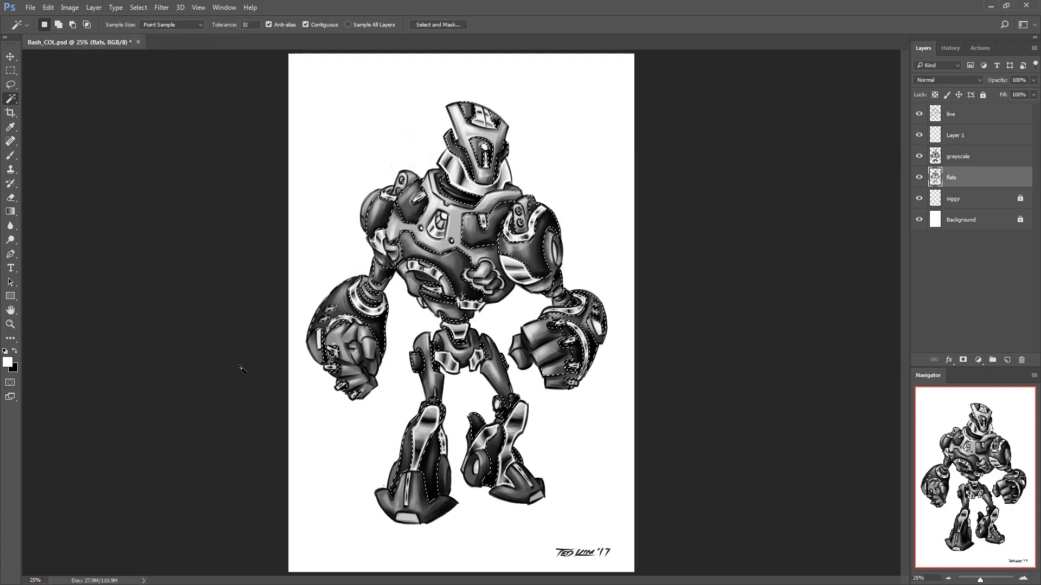
# Fill the selected armour areas with bright cyan on Layer 1, deselect, and set the layer's blend mode to Color
pyautogui.click(955, 135)
pyautogui.click(7, 362)
pyautogui.click(763, 360)
pyautogui.click(751, 303)
pyautogui.click(862, 285)
pyautogui.hotkey('alt', 'BackSpace')
pyautogui.hotkey('ctrl', 'd')
pyautogui.click(976, 80)
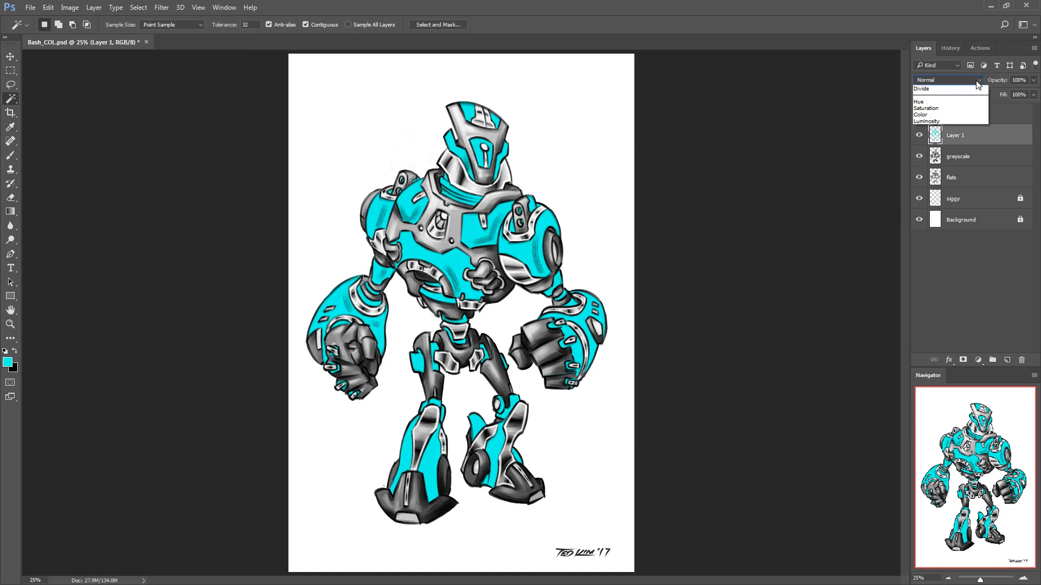
pyautogui.click(948, 283)
# Add Layer 2 above Layer 1 and select all the mid-grey body areas from the flats layer using Similar
pyautogui.hotkey('ctrl', 'shift', 'n')
pyautogui.press('Return')
pyautogui.click(969, 197)
pyautogui.click(461, 349)
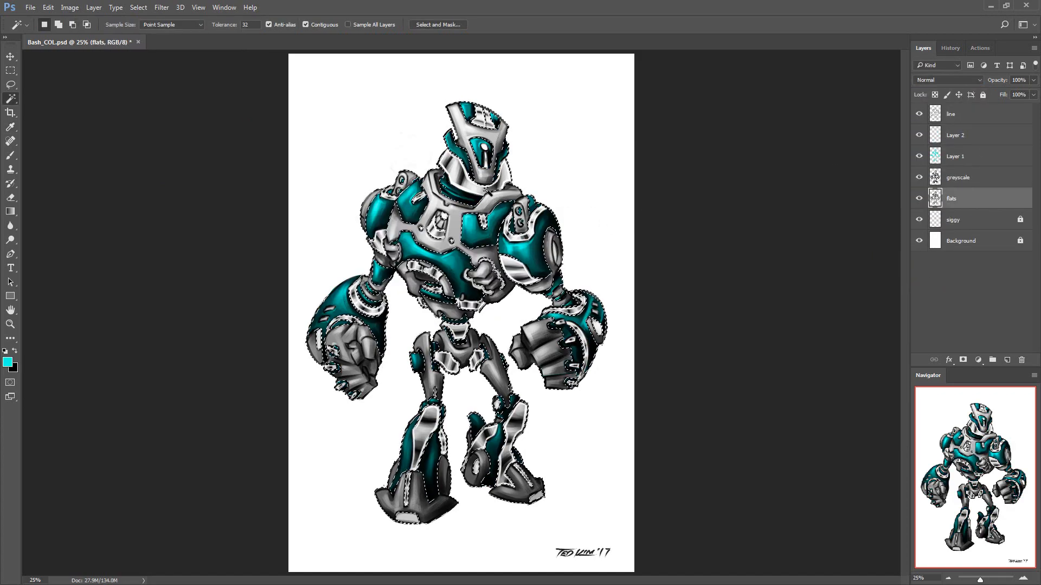
pyautogui.click(139, 8)
pyautogui.click(152, 171)
# Set Layer 2's blend mode to Color and drop the selection
pyautogui.click(966, 136)
pyautogui.click(962, 80)
pyautogui.click(921, 284)
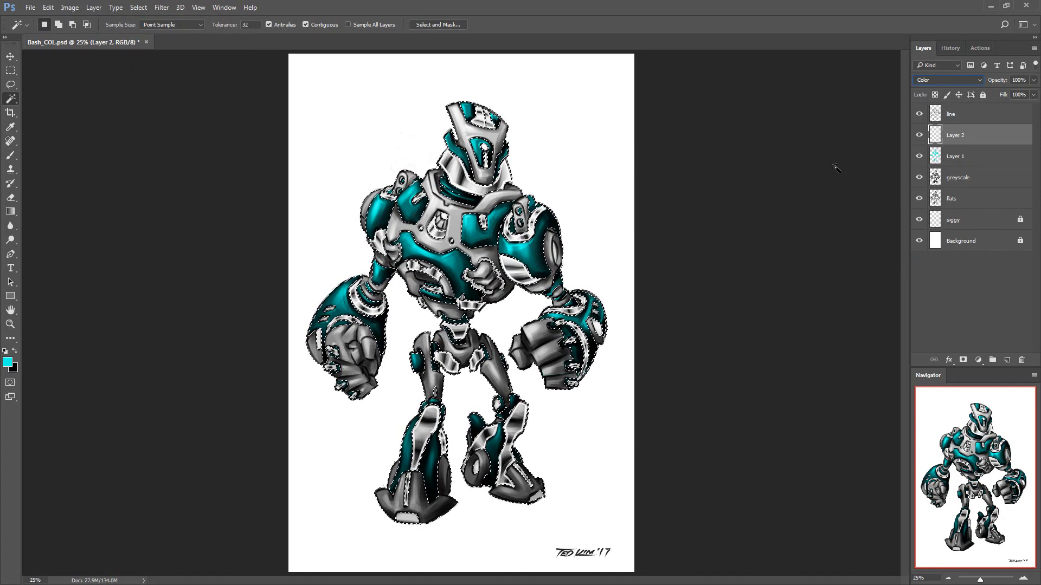
pyautogui.hotkey('ctrl', 'd')
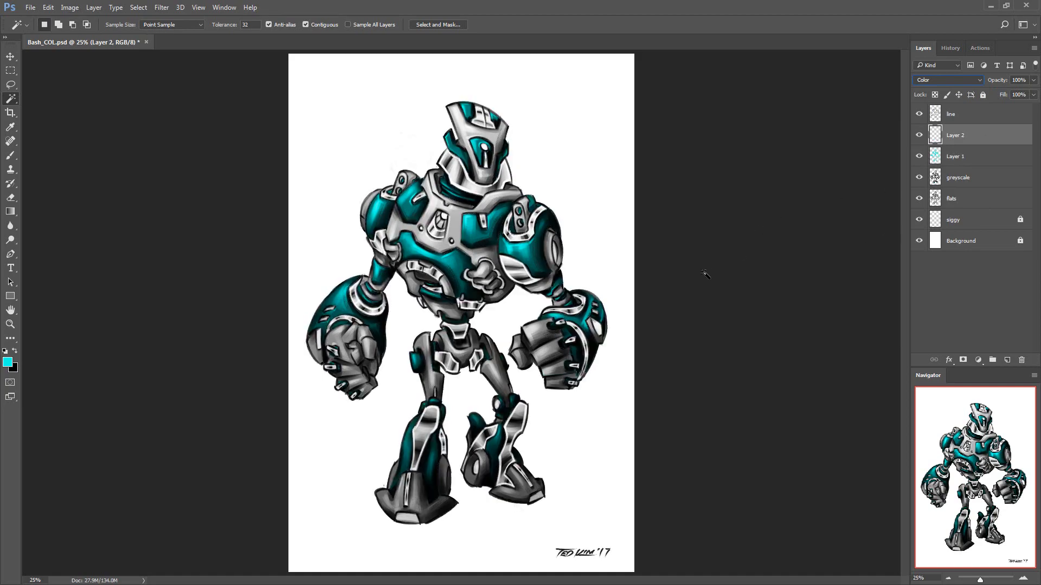
# Reselect the mid-grey body areas from the flats layer, fill them with cyan on Layer 2, and invert the colour to red
pyautogui.click(965, 199)
pyautogui.click(10, 85)
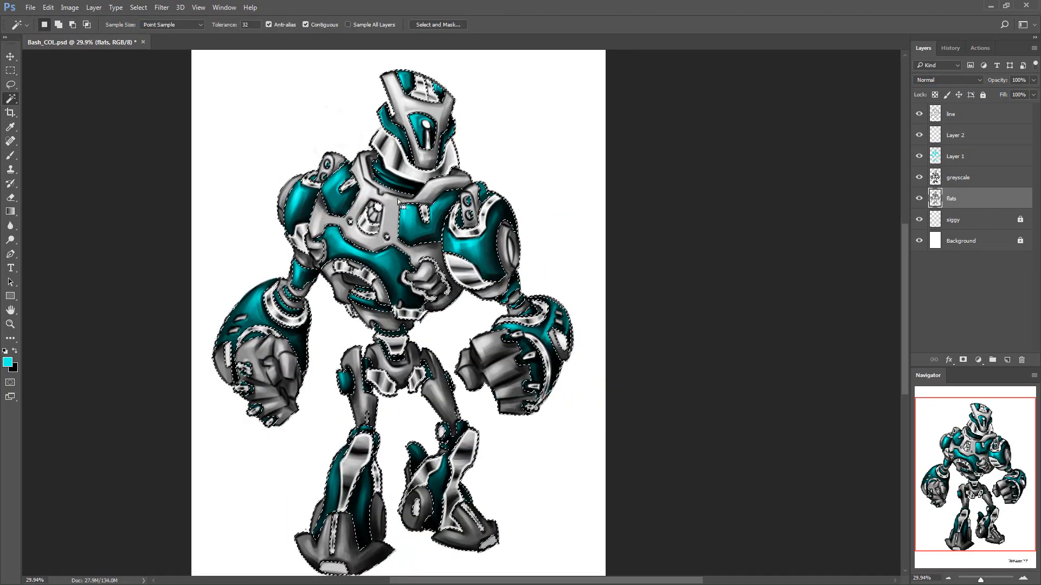
pyautogui.click(138, 8)
pyautogui.click(153, 171)
pyautogui.click(955, 135)
pyautogui.hotkey('alt', 'BackSpace')
pyautogui.hotkey('ctrl', 'i')
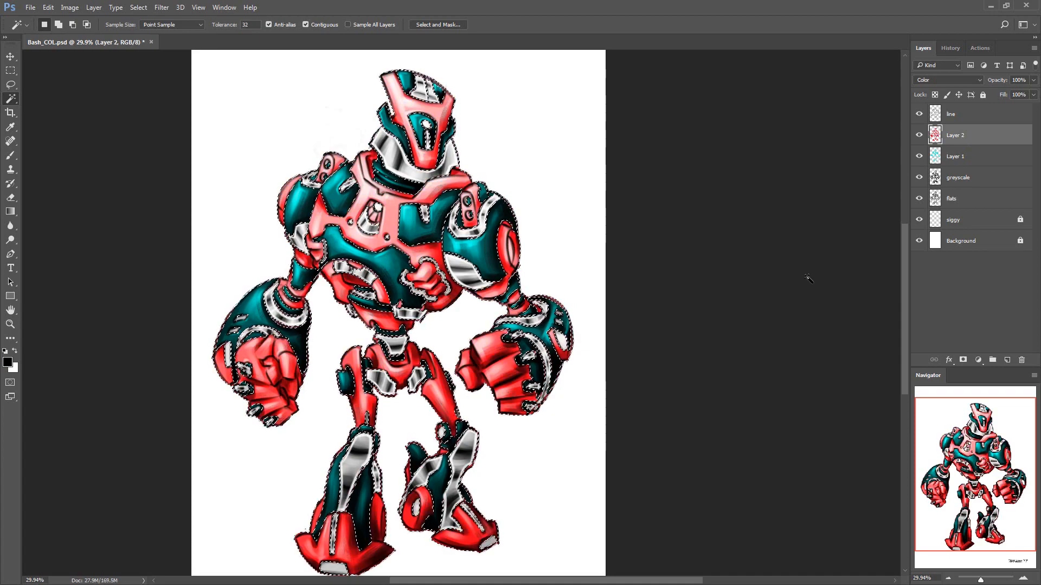
# Shift Layer 2's hue by +180 with Hue/Saturation and deselect
pyautogui.hotkey('ctrl', 'u')
pyautogui.moveTo(782, 373); pyautogui.dragTo(836, 373)
pyautogui.click(898, 319)
pyautogui.hotkey('ctrl', 'd')
# Shift Layer 1's hue by +180 with Hue/Saturation
pyautogui.click(973, 157)
pyautogui.hotkey('ctrl', 'u')
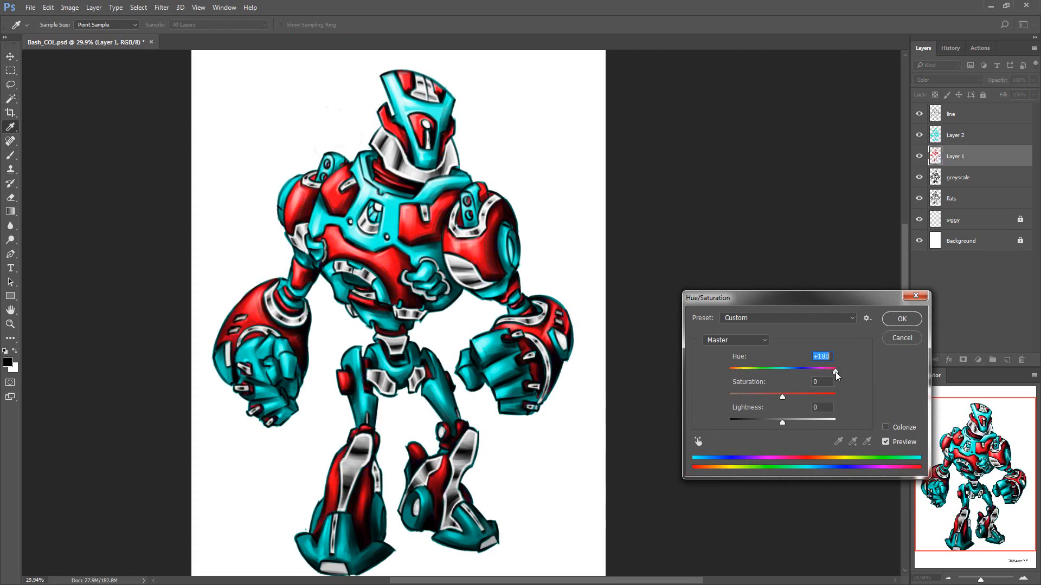
pyautogui.click(901, 319)
# Create a new layer above Layer 2 and select all the light metal trim areas from the flats layer
pyautogui.press('w')
pyautogui.hotkey('ctrl', 'shift', 'n')
pyautogui.press('Return')
pyautogui.click(304, 239)
pyautogui.click(139, 7)
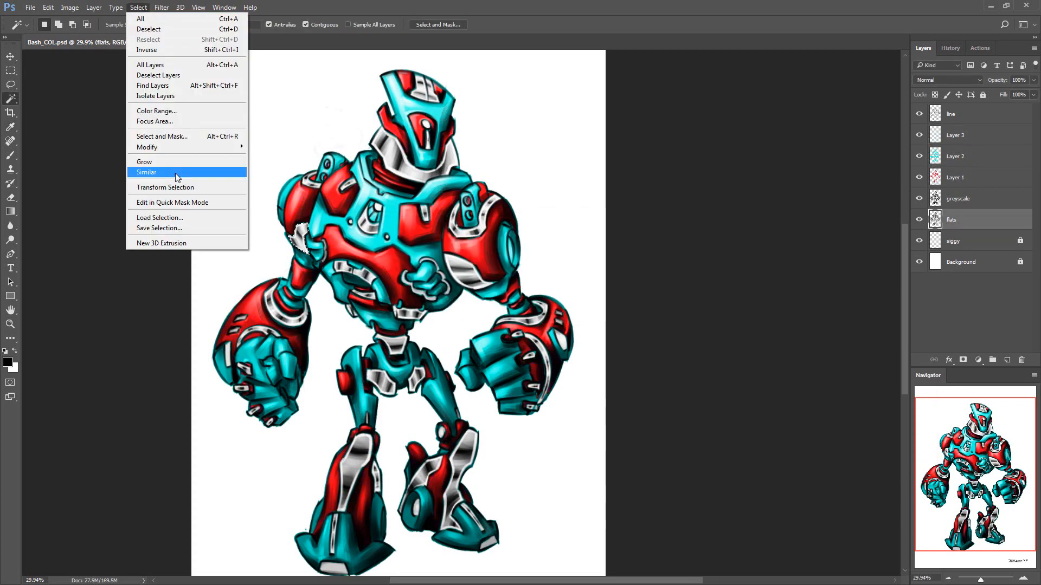
pyautogui.click(162, 169)
# Choose a golden yellow foreground colour and fill the selected trim areas with it on Layer 3
pyautogui.press('x')
pyautogui.click(7, 362)
pyautogui.click(752, 291)
pyautogui.moveTo(765, 406); pyautogui.dragTo(765, 410)
pyautogui.click(862, 284)
pyautogui.hotkey('alt', 'BackSpace')
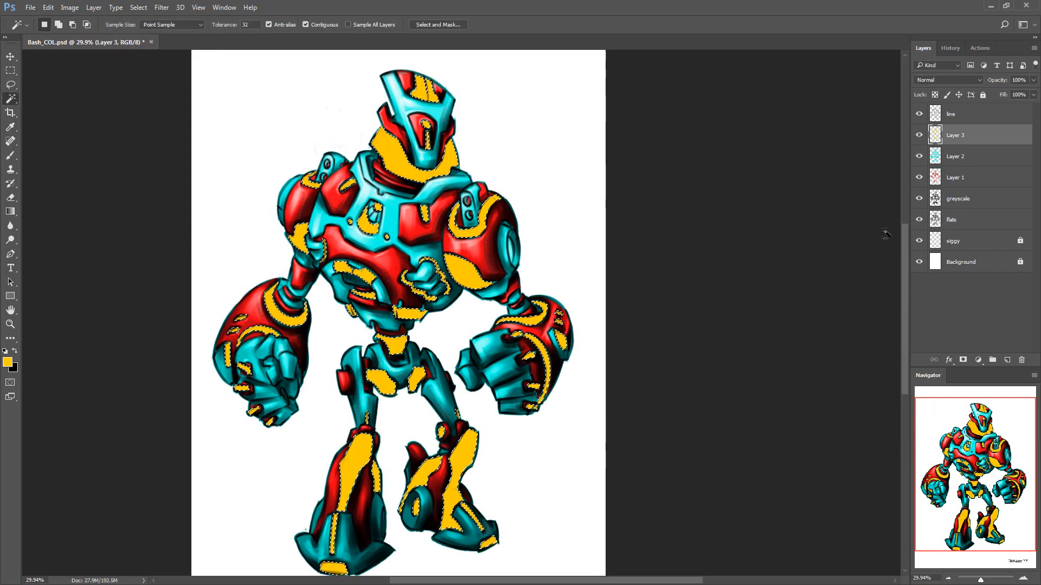
# Drop the selection and set Layer 3's blend mode to Color
pyautogui.hotkey('ctrl', 'd')
pyautogui.click(947, 80)
pyautogui.click(929, 285)
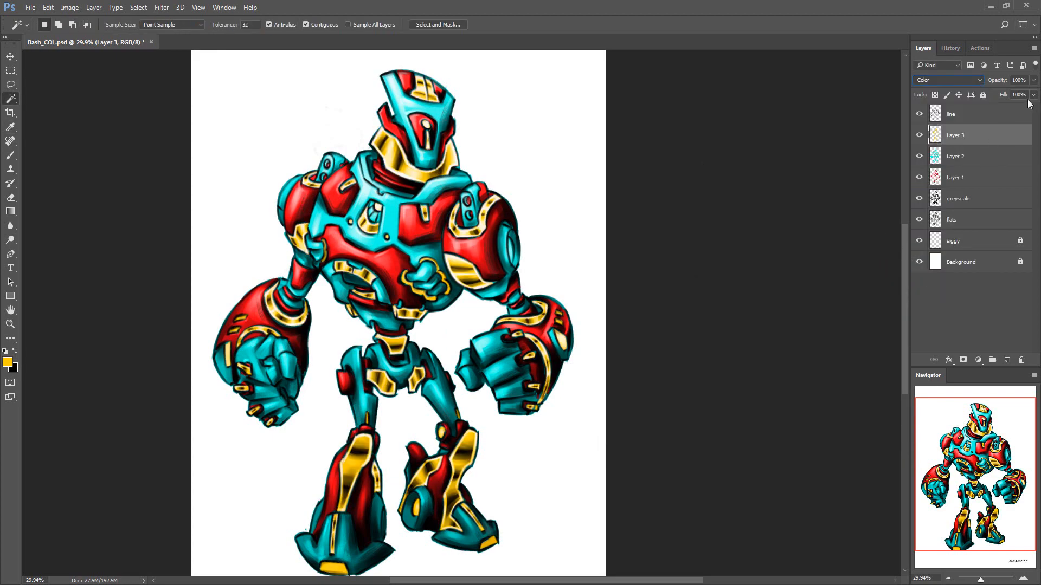
# Hide Layer 1 and shift Layer 3's hue by -137 with Hue/Saturation
pyautogui.click(920, 177)
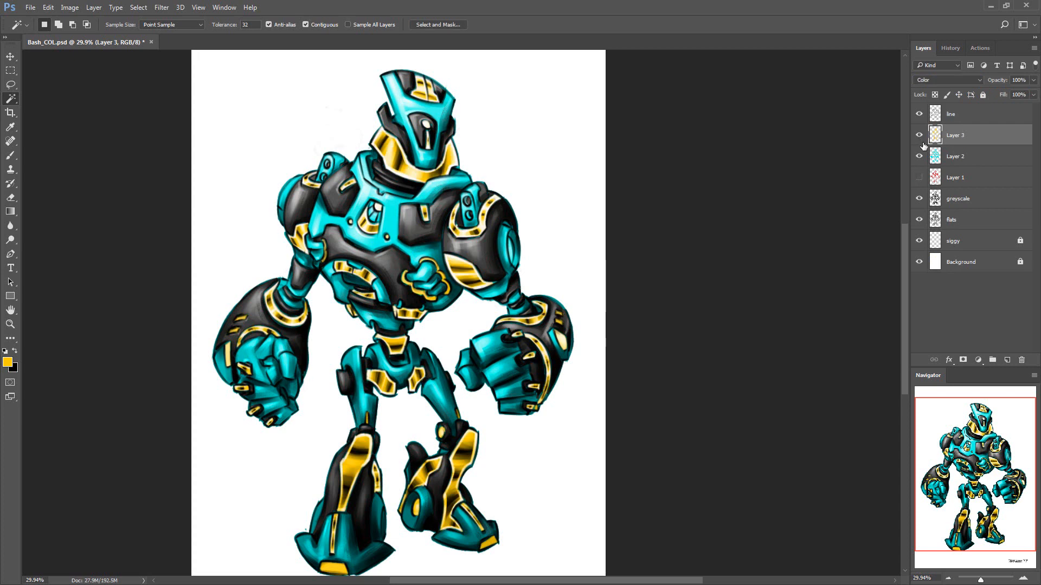
pyautogui.hotkey('ctrl', 'u')
pyautogui.moveTo(783, 372); pyautogui.dragTo(739, 383)
pyautogui.click(909, 302)
pyautogui.hotkey('ctrl', 'u')
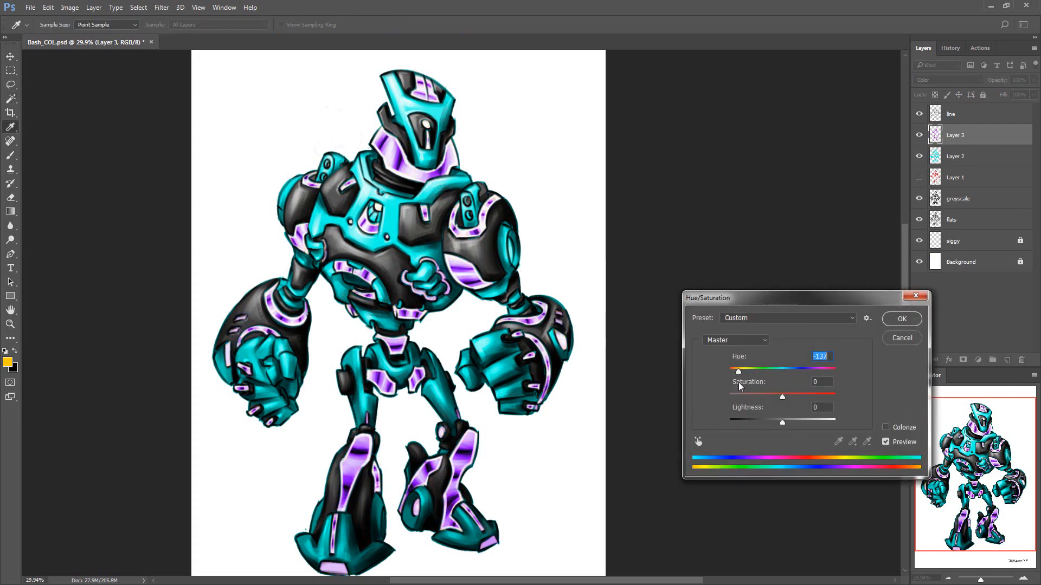
pyautogui.click(896, 324)
# Lower Layer 3's fill to 12%, and switch visibility so Layer 1 shows and Layer 2 is hidden
pyautogui.click(1033, 95)
pyautogui.moveTo(1031, 110); pyautogui.dragTo(993, 110)
pyautogui.click(965, 156)
pyautogui.click(918, 177)
pyautogui.click(918, 157)
# Shift Layer 1's hue from red to green with Hue/Saturation and lower its fill to about 40%
pyautogui.click(966, 177)
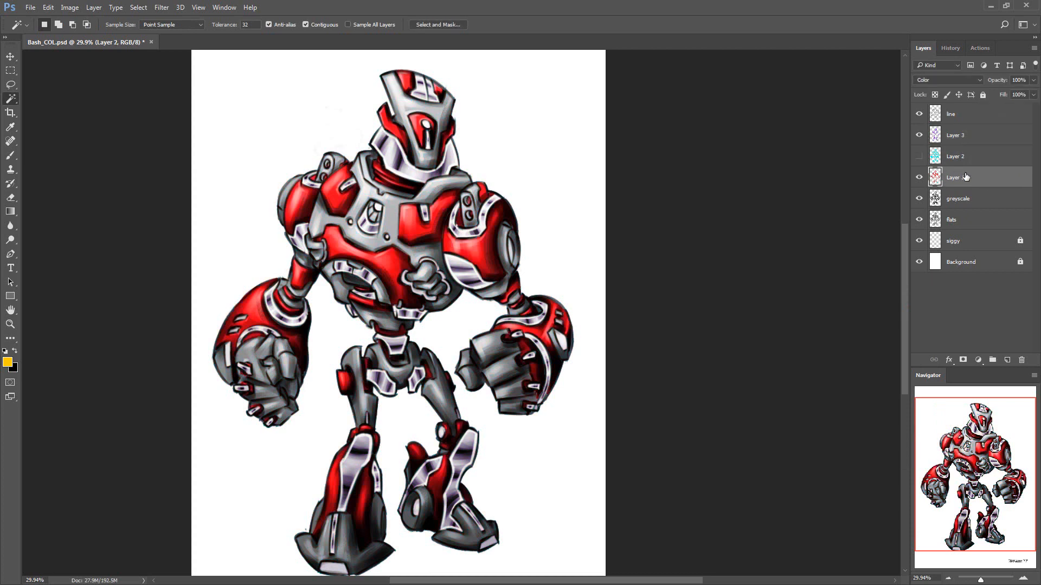
pyautogui.moveTo(991, 111); pyautogui.dragTo(1031, 110)
pyautogui.hotkey('ctrl', 'u')
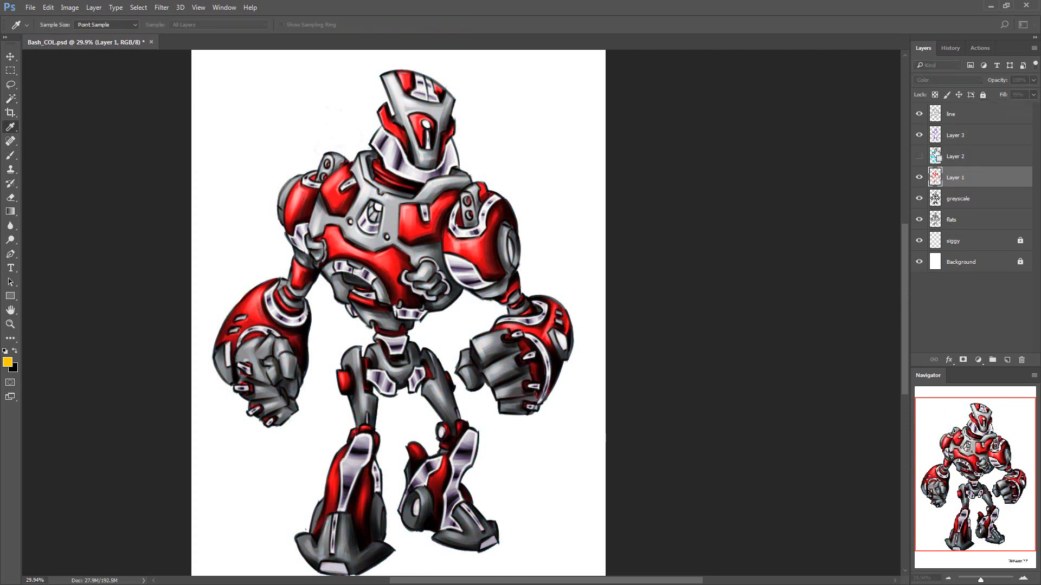
pyautogui.moveTo(782, 373); pyautogui.dragTo(820, 372)
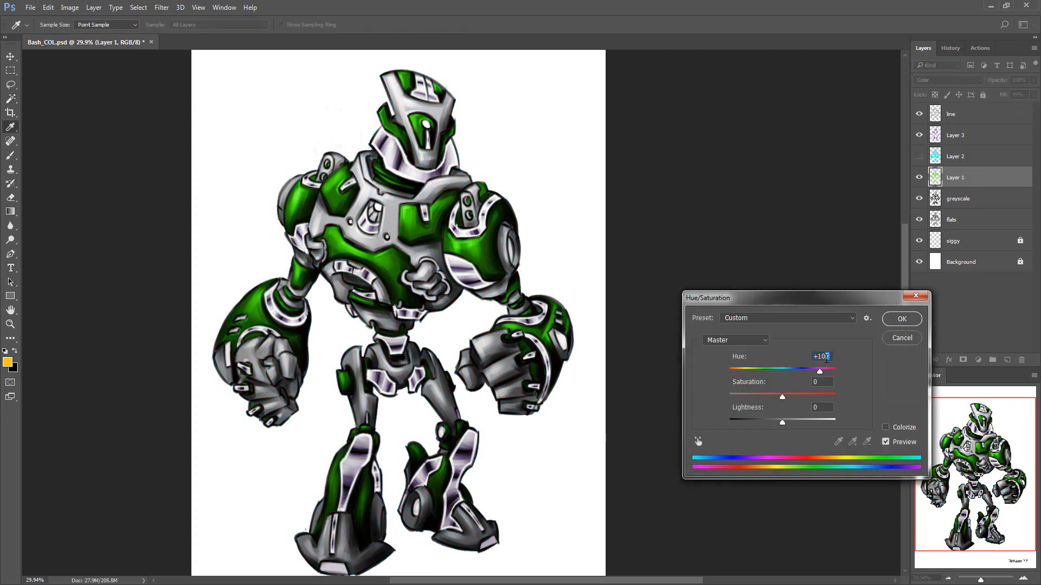
pyautogui.click(902, 320)
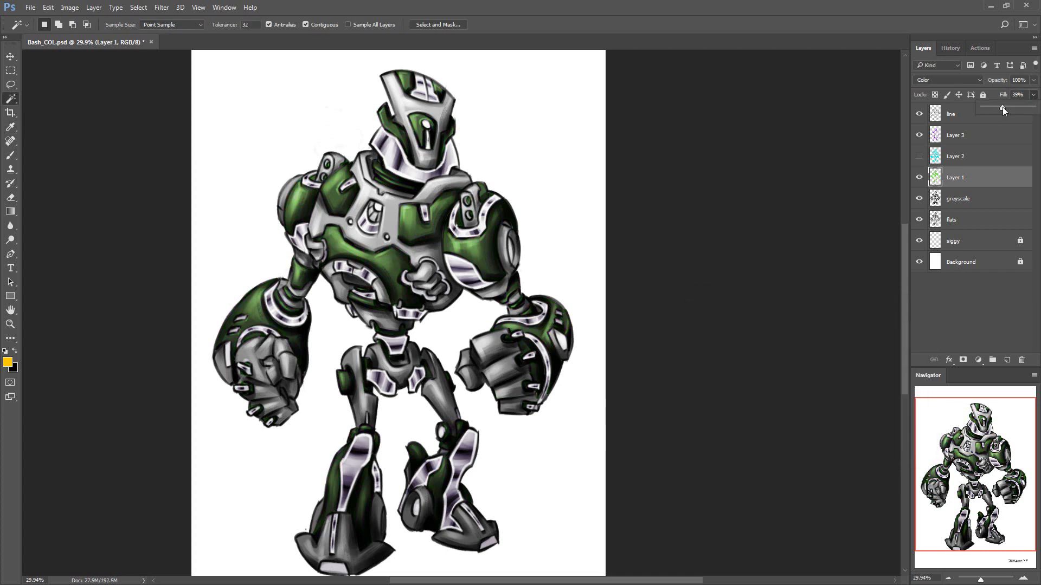
# Show Layer 2 again and shift its hue to orange with Hue/Saturation
pyautogui.click(919, 156)
pyautogui.click(955, 157)
pyautogui.hotkey('ctrl', 'u')
pyautogui.moveTo(782, 372); pyautogui.dragTo(738, 372)
pyautogui.click(900, 319)
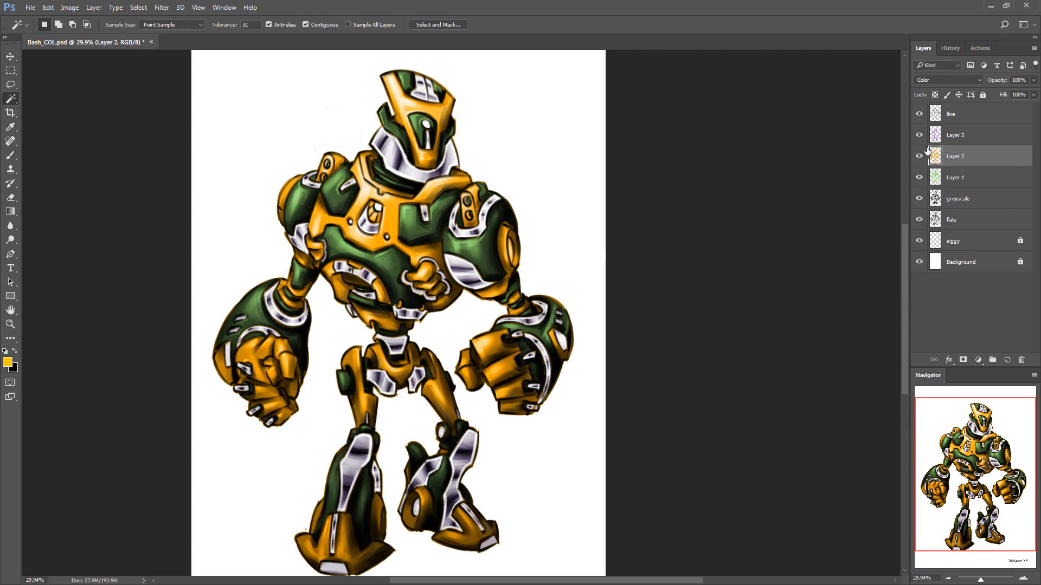
# Add a layer mask to Layer 2 and mask out both of the robot's fists with lasso selections filled black
pyautogui.press('z')
pyautogui.moveTo(776, 229); pyautogui.dragTo(718, 248)
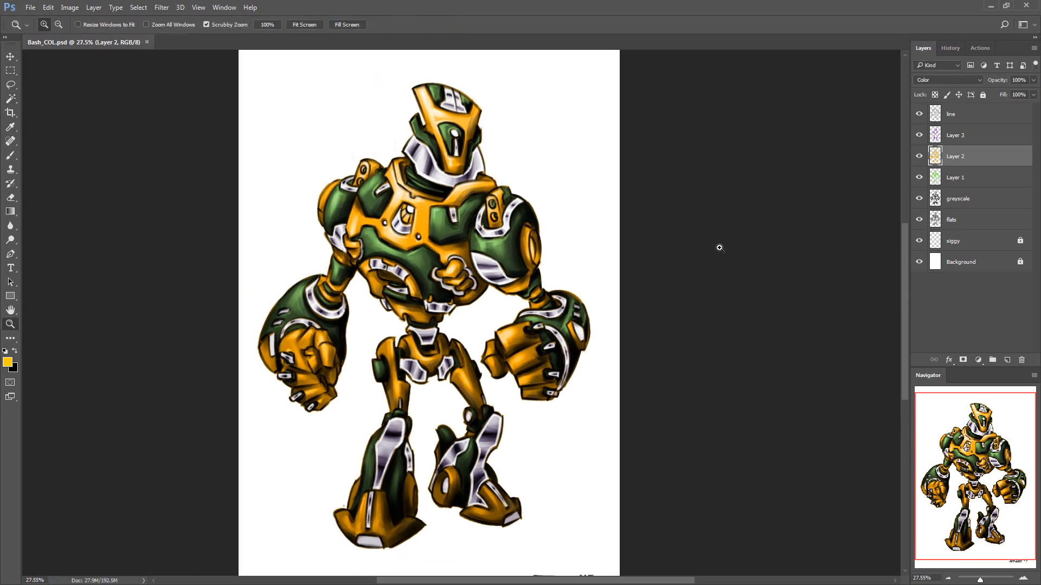
pyautogui.press('w')
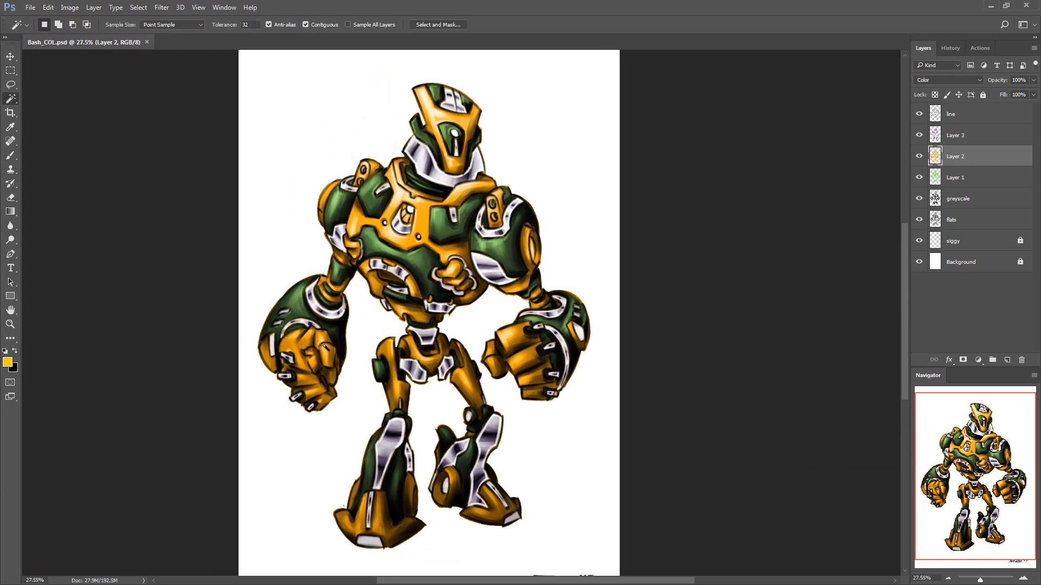
pyautogui.click(963, 360)
pyautogui.press('l')
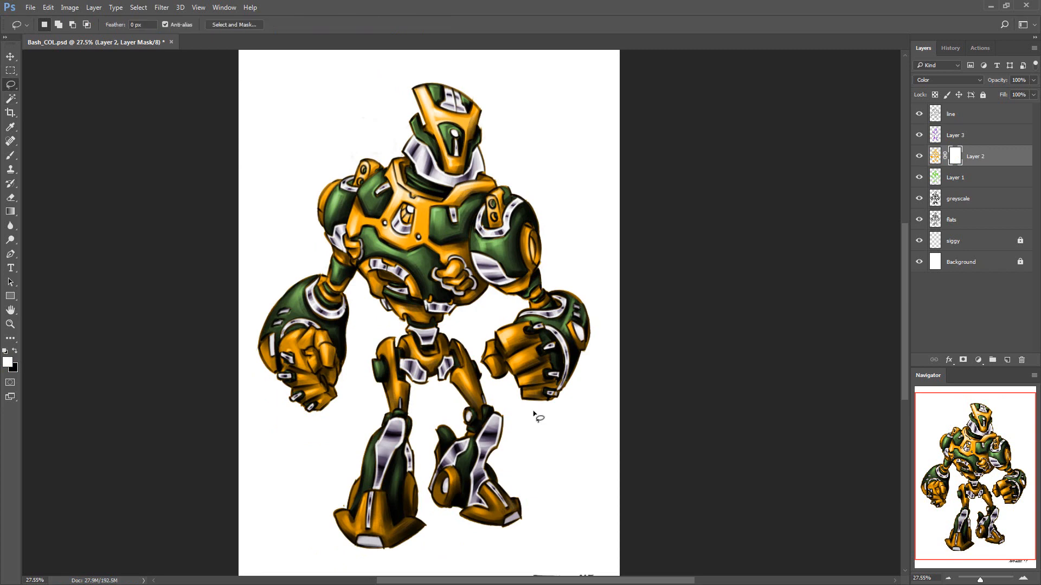
pyautogui.moveTo(512, 317); pyautogui.dragTo(577, 390)
pyautogui.hotkey('ctrl', 'BackSpace')
pyautogui.moveTo(346, 406); pyautogui.dragTo(274, 380)
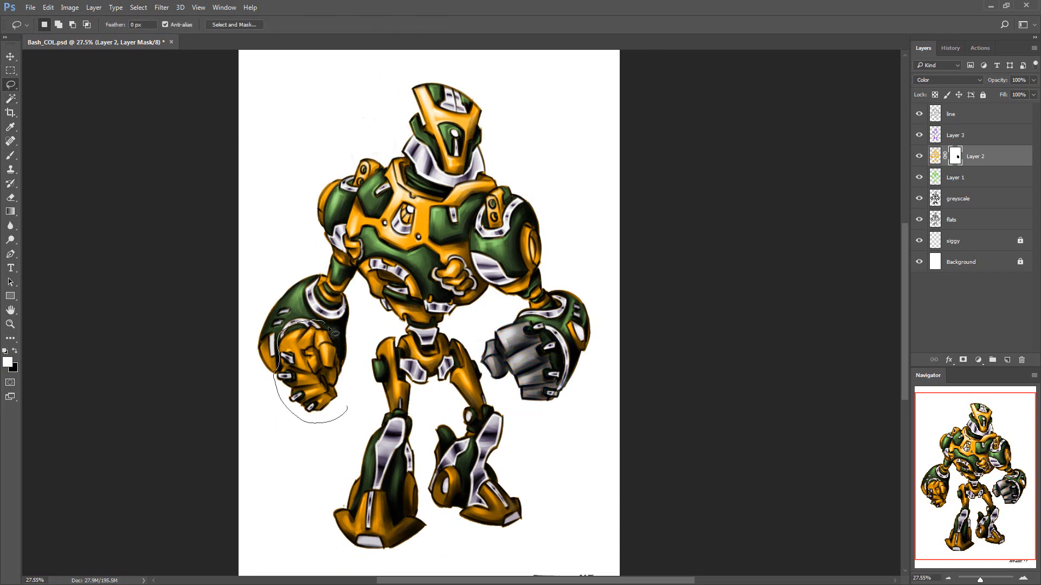
pyautogui.moveTo(328, 328); pyautogui.dragTo(348, 402)
pyautogui.hotkey('ctrl', 'BackSpace')
# Lasso the robot's feet and fill them with black on Layer 2's mask
pyautogui.moveTo(511, 539)
pyautogui.mouseDown()
pyautogui.moveTo(497, 475)
pyautogui.moveTo(475, 543)
pyautogui.mouseUp()
pyautogui.hotkey('ctrl', 'BackSpace')
pyautogui.moveTo(440, 532); pyautogui.dragTo(421, 512)
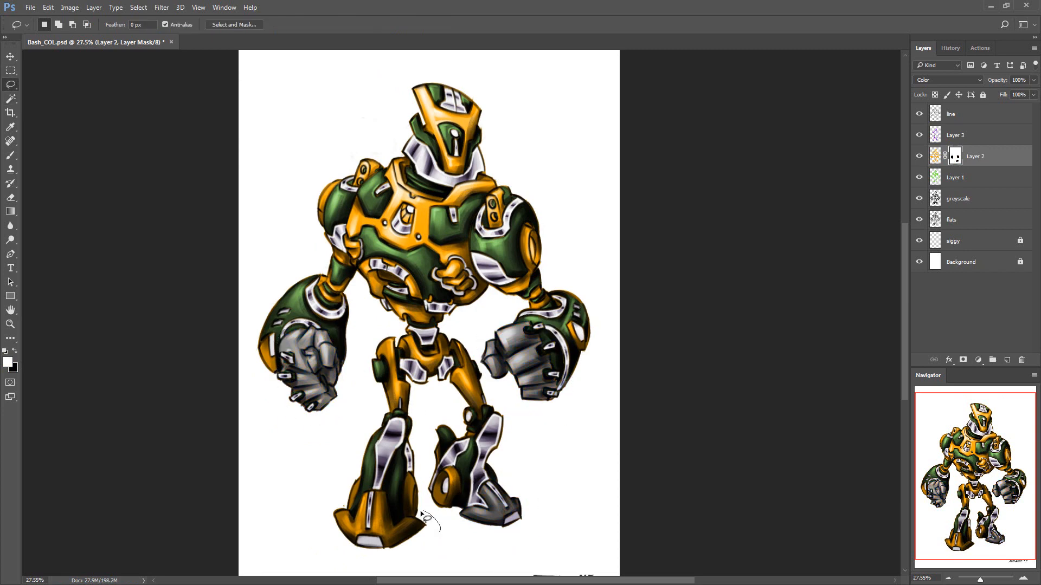
pyautogui.moveTo(356, 508); pyautogui.dragTo(448, 534)
pyautogui.hotkey('ctrl', 'BackSpace')
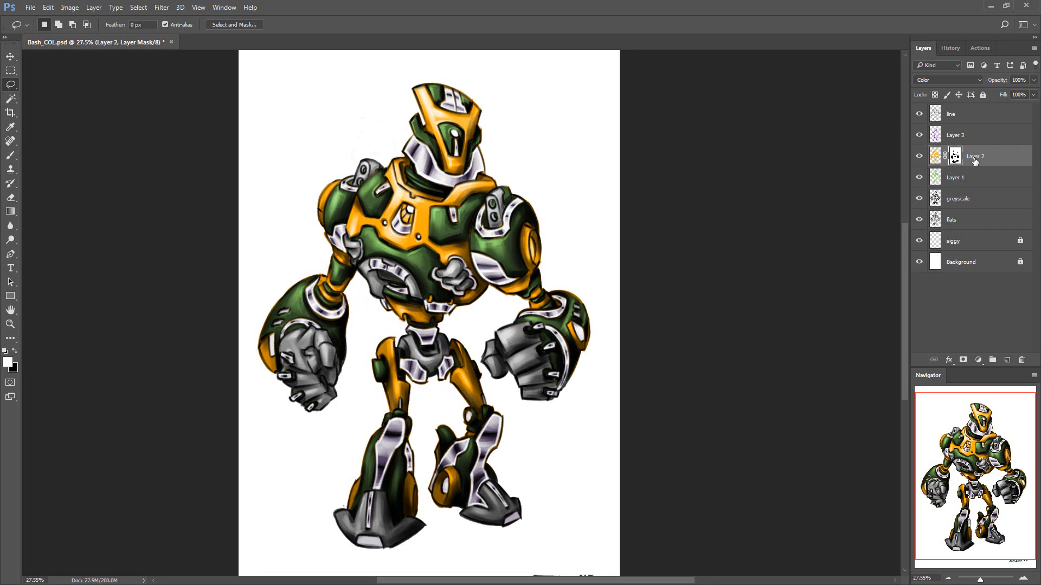
# Duplicate Layer 2, invert the copy's colour to blue and its mask, and save the file
pyautogui.hotkey('ctrl', 'j')
pyautogui.hotkey('ctrl', 'i')
pyautogui.click(958, 159)
pyautogui.hotkey('ctrl', 'i')
pyautogui.press('z')
pyautogui.hotkey('ctrl', '0')
pyautogui.hotkey('ctrl', 's')
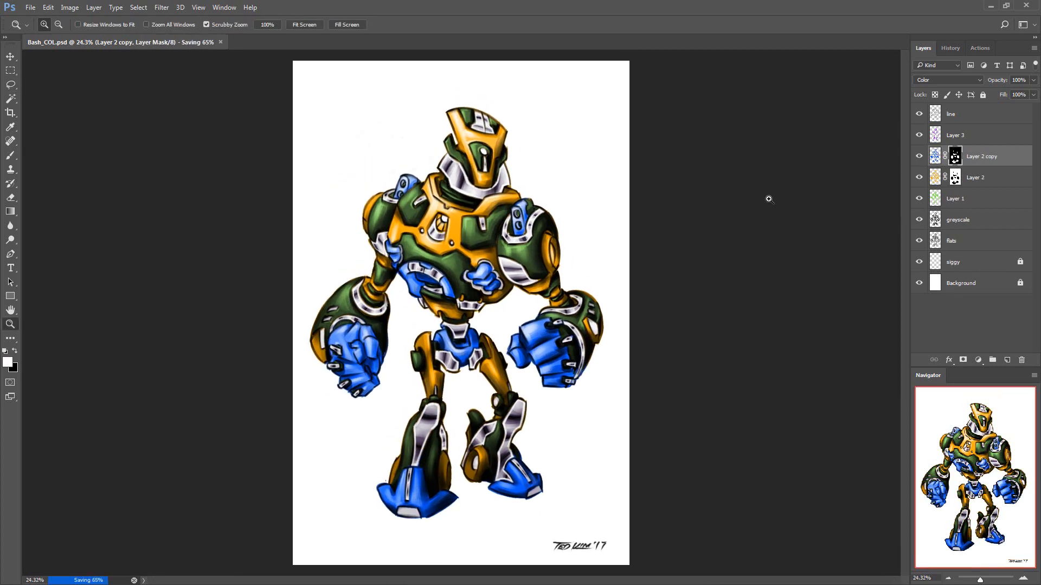
# Colorize Layer 2 copy with Hue/Saturation at hue 48 and saturation 25
pyautogui.click(935, 156)
pyautogui.hotkey('ctrl', 'u')
pyautogui.click(886, 427)
pyautogui.moveTo(755, 397); pyautogui.dragTo(870, 389)
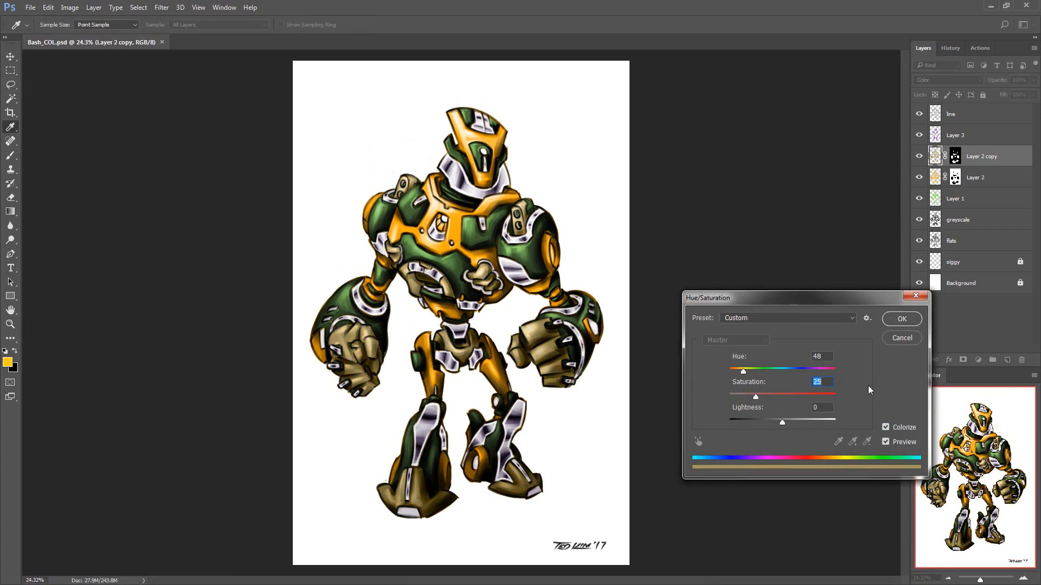
pyautogui.click(901, 319)
pyautogui.click(970, 177)
pyautogui.hotkey('ctrl', 'u')
pyautogui.click(879, 427)
pyautogui.moveTo(756, 397); pyautogui.dragTo(921, 400)
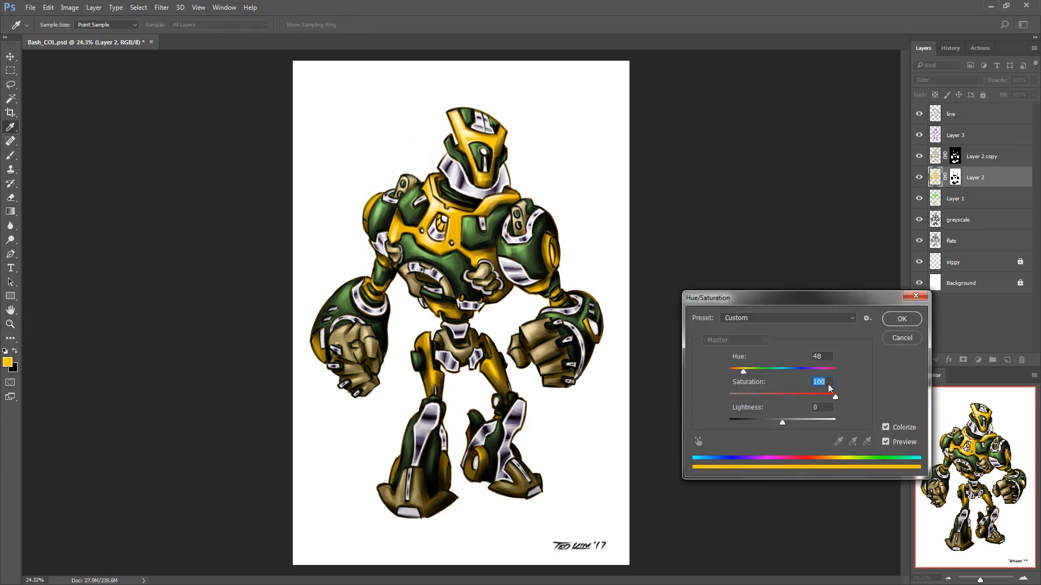
pyautogui.moveTo(744, 372)
pyautogui.mouseDown()
pyautogui.moveTo(841, 377)
pyautogui.moveTo(738, 386)
pyautogui.moveTo(852, 379)
pyautogui.moveTo(758, 384)
pyautogui.mouseUp()
pyautogui.click(903, 338)
# Hide Layer 2 and raise Layer 1's fill to 100%
pyautogui.click(919, 177)
pyautogui.click(962, 199)
pyautogui.click(1033, 95)
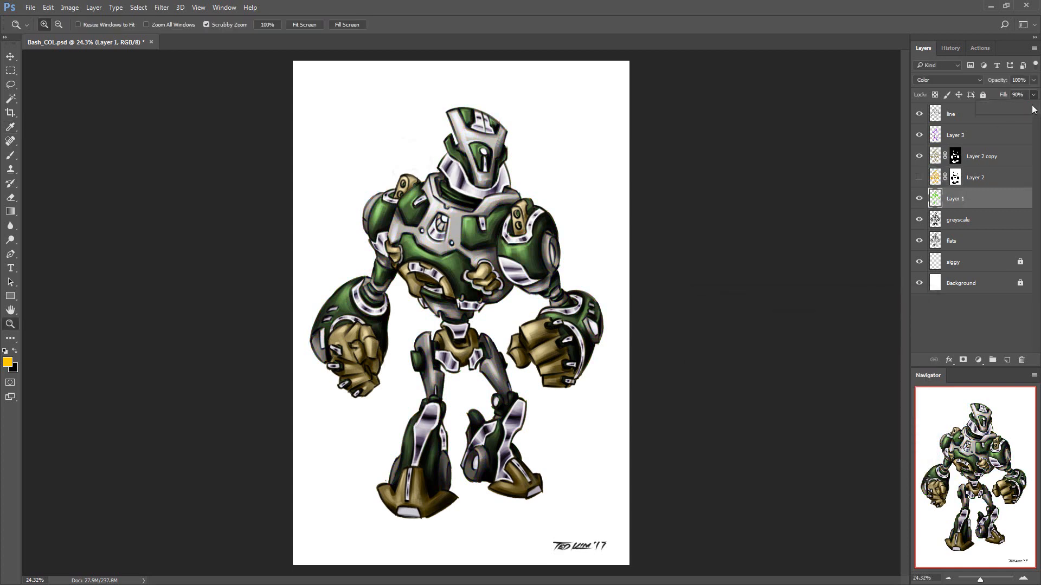
# Colorize Layer 1 red with Hue/Saturation at hue 360 and saturation 100
pyautogui.hotkey('ctrl', 'u')
pyautogui.click(886, 427)
pyautogui.moveTo(757, 397); pyautogui.dragTo(847, 399)
pyautogui.moveTo(743, 373); pyautogui.dragTo(847, 374)
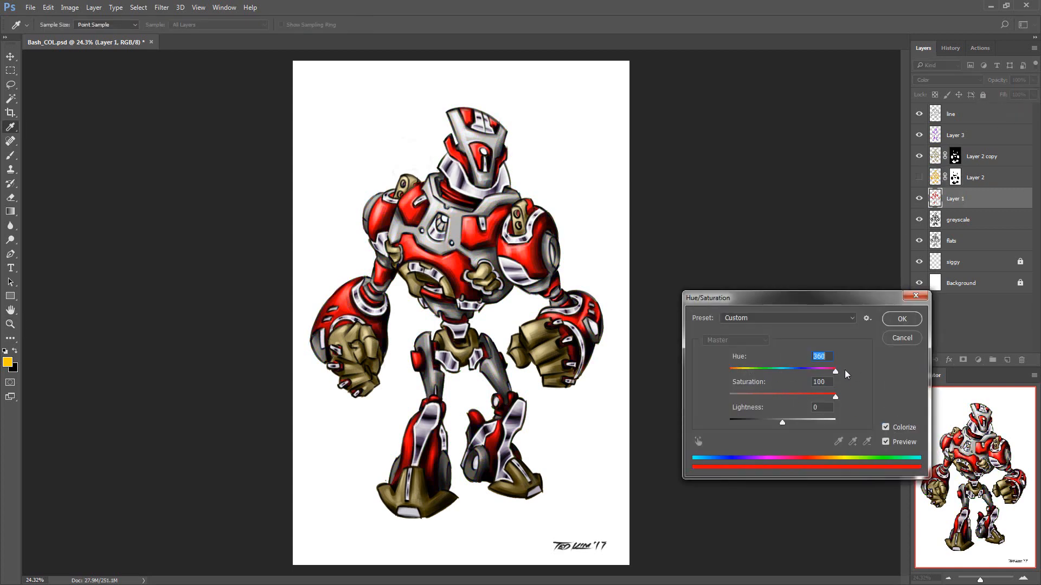
pyautogui.click(902, 319)
pyautogui.press('z')
pyautogui.click(962, 360)
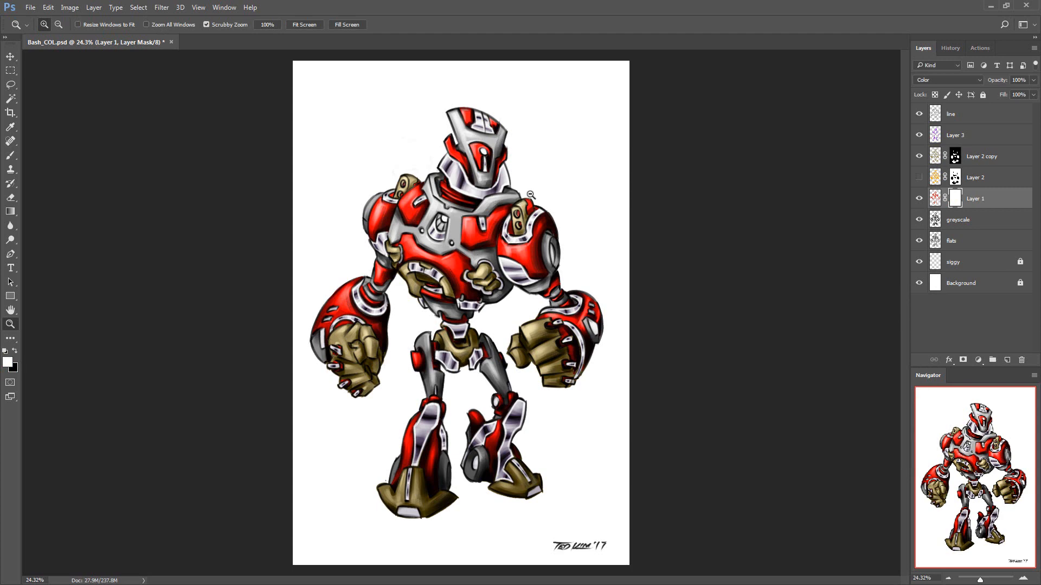
pyautogui.moveTo(530, 195); pyautogui.dragTo(558, 196)
pyautogui.moveTo(549, 285); pyautogui.dragTo(546, 243)
pyautogui.moveTo(546, 243); pyautogui.dragTo(523, 243)
pyautogui.hotkey('ctrl', 'z')
# Lower Layer 1's fill to 50%, save the file, and show Layer 2 again
pyautogui.click(1033, 95)
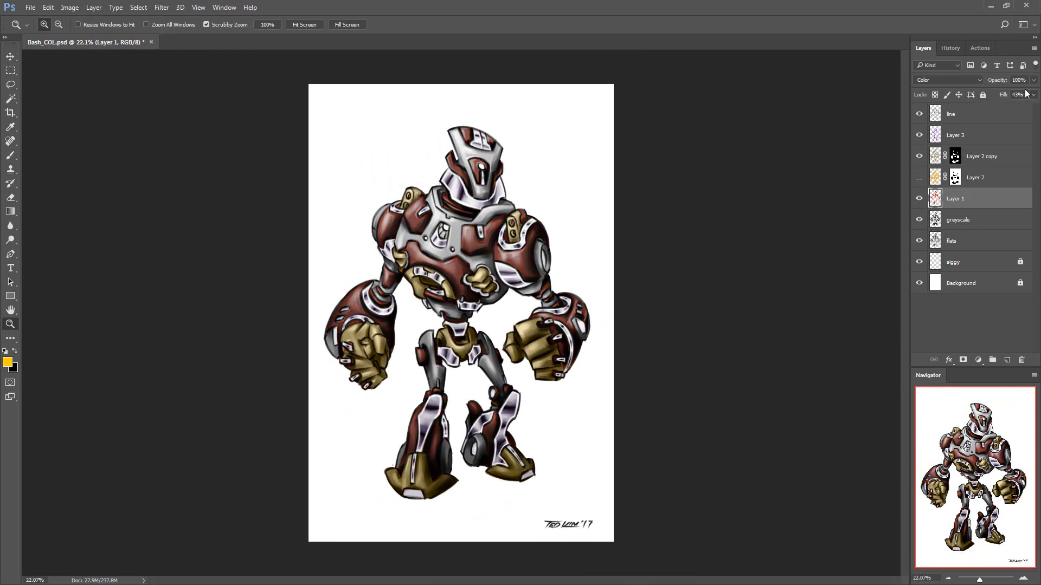
pyautogui.hotkey('ctrl', 's')
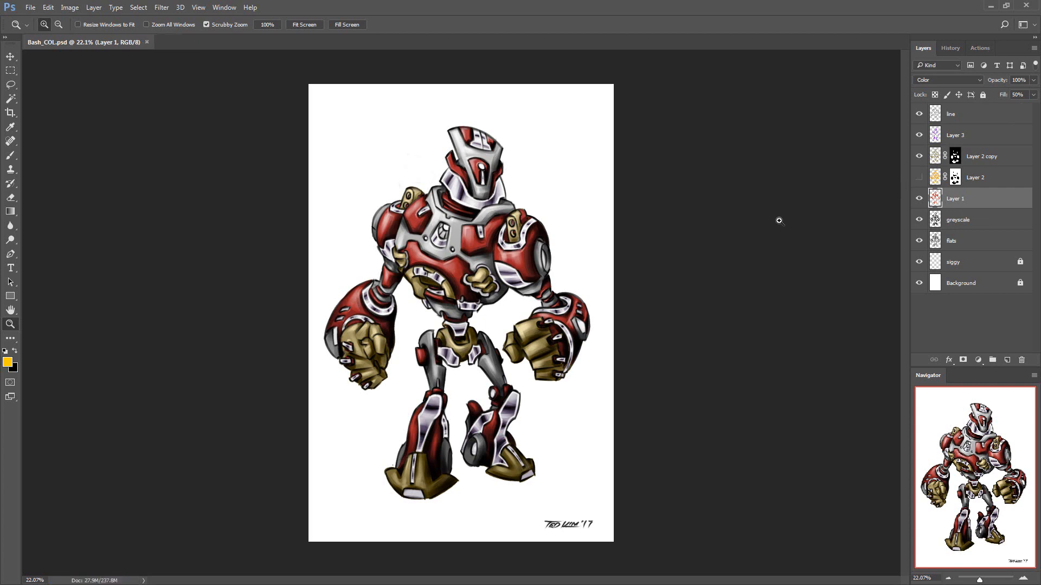
pyautogui.click(936, 177)
pyautogui.moveTo(802, 217); pyautogui.dragTo(814, 216)
pyautogui.hotkey('ctrl', 'u')
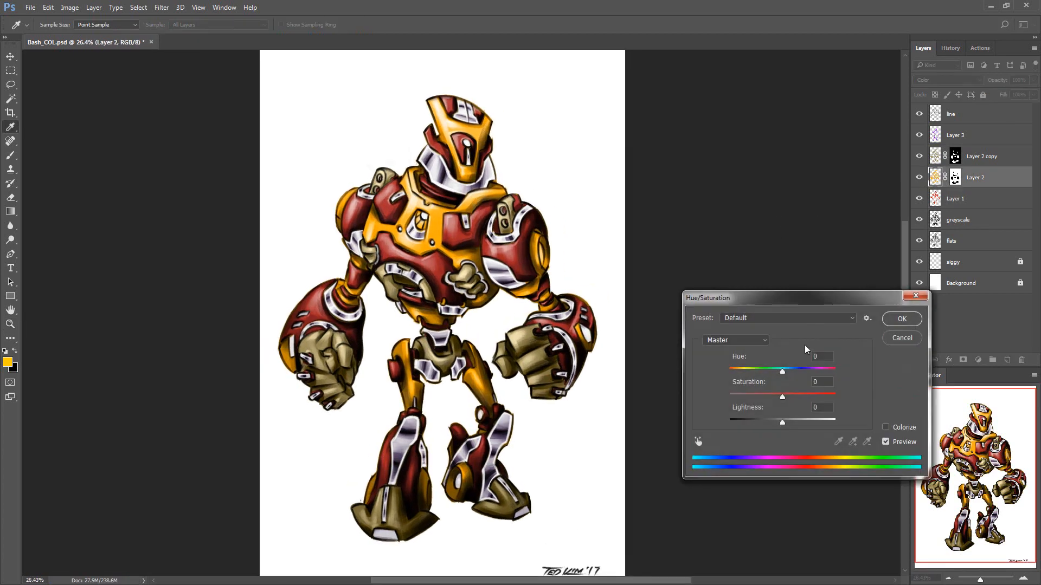
pyautogui.moveTo(784, 371)
pyautogui.mouseDown()
pyautogui.moveTo(843, 363)
pyautogui.moveTo(785, 389)
pyautogui.mouseUp()
pyautogui.click(913, 297)
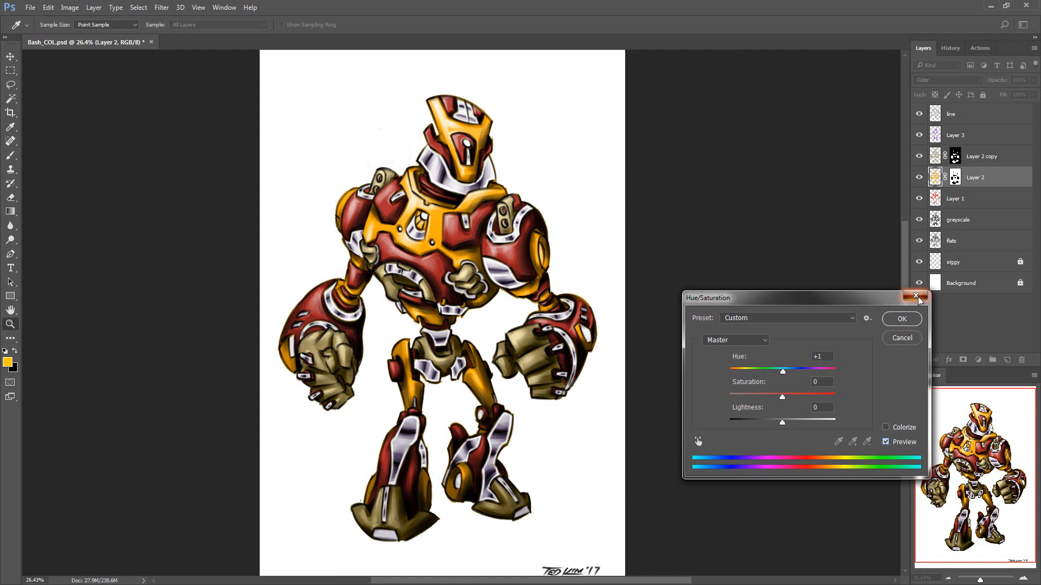
# Rename Layer 2 copy to bronze, Layer 2 to orange, Layer 1 to red, and Layer 3 to metal
pyautogui.doubleClick(977, 156)
pyautogui.write('bronze')
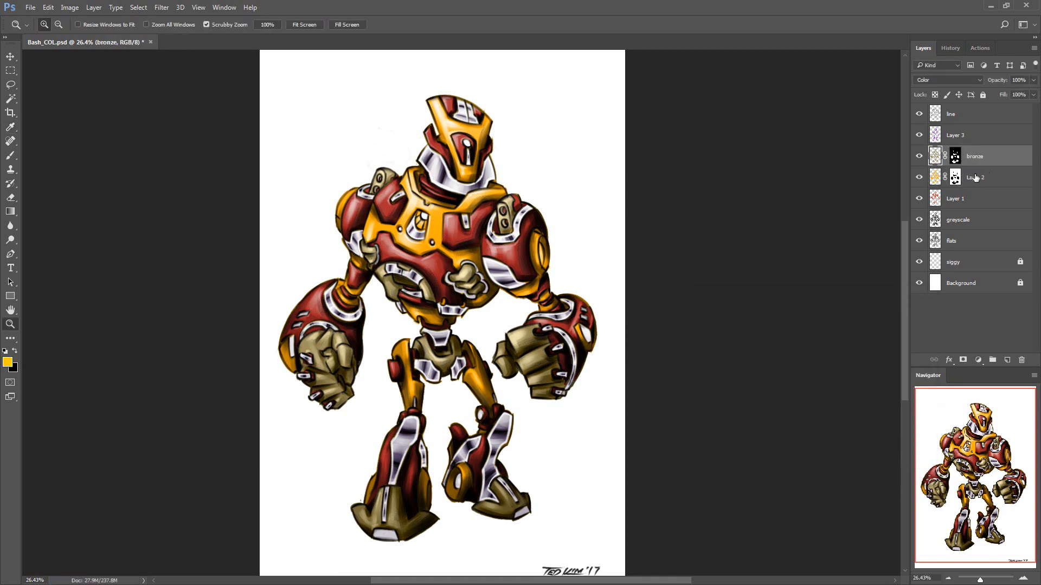
pyautogui.doubleClick(975, 177)
pyautogui.write('c')
pyautogui.write('red')
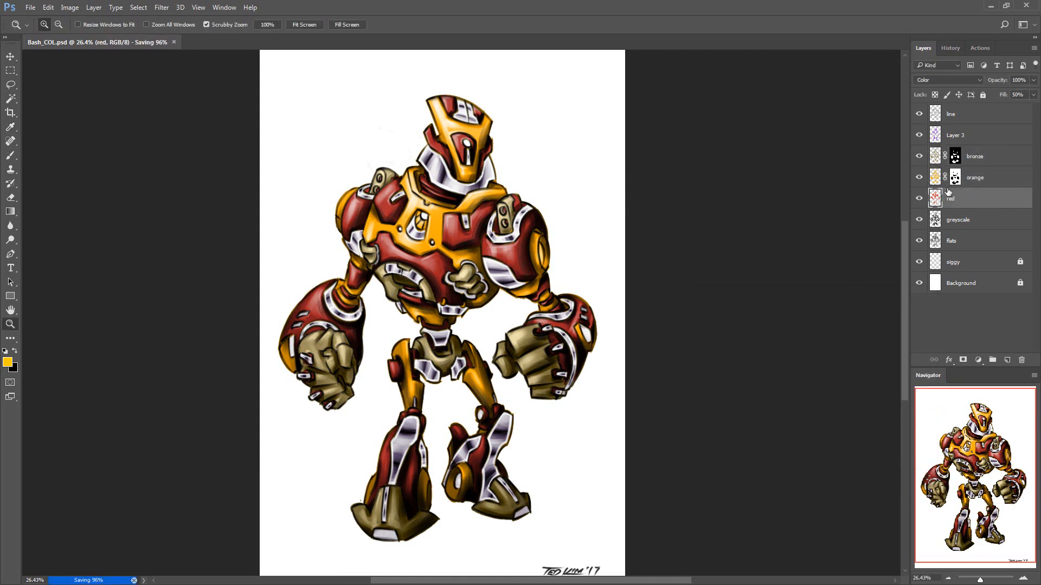
pyautogui.doubleClick(957, 136)
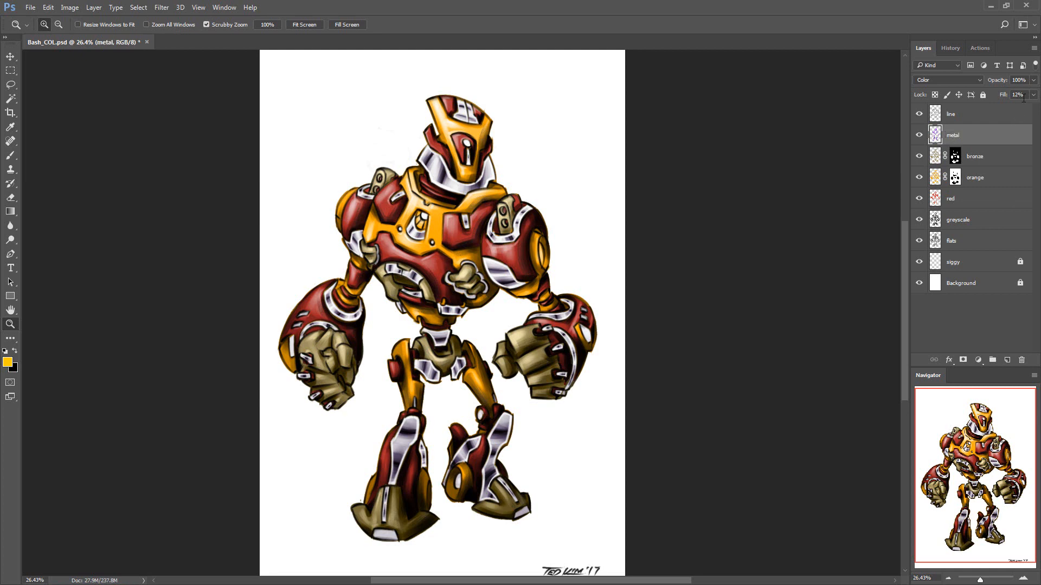
# Shift the metal layer's hue from purple to light blue, adjust its fill, and save the file
pyautogui.hotkey('ctrl', 'u')
pyautogui.moveTo(782, 371); pyautogui.dragTo(751, 373)
pyautogui.click(902, 320)
pyautogui.click(1033, 95)
pyautogui.moveTo(1034, 108); pyautogui.dragTo(989, 109)
pyautogui.hotkey('ctrl', 's')
# Duplicate the bronze layer and shift the copy's hue to teal with Hue/Saturation
pyautogui.click(981, 156)
pyautogui.hotkey('ctrl', 'j')
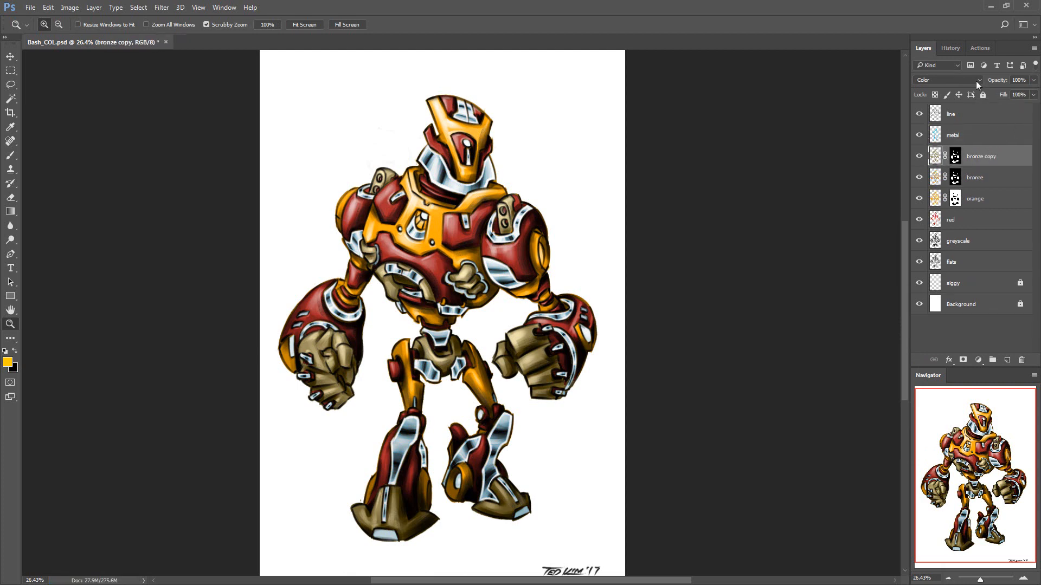
pyautogui.hotkey('ctrl', 'u')
pyautogui.press('Escape')
pyautogui.hotkey('ctrl', 'u')
pyautogui.moveTo(783, 371); pyautogui.dragTo(827, 379)
pyautogui.click(899, 319)
# Merge a new blank layer into the bronze copy to apply its mask, and rename the result teal tint
pyautogui.click(956, 159)
pyautogui.hotkey('ctrl', 'shift', 'n')
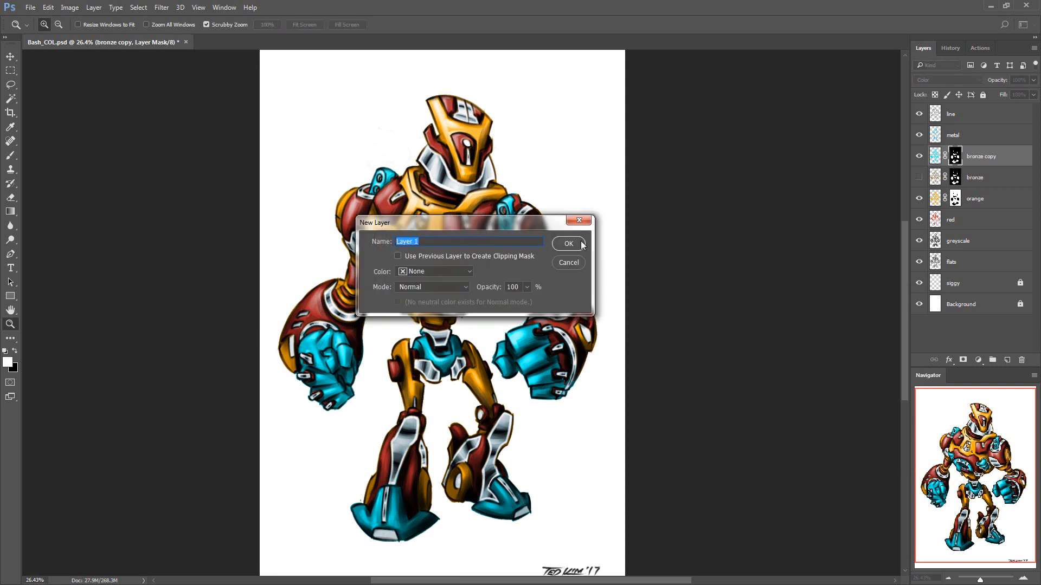
pyautogui.click(579, 243)
pyautogui.hotkey('ctrl', 'e')
pyautogui.click(520, 236)
pyautogui.doubleClick(963, 158)
pyautogui.write('teal tint')
pyautogui.press('Return')
# Add a black layer mask to teal tint and reveal teal over the robot's fists with white gradients
pyautogui.click(963, 359)
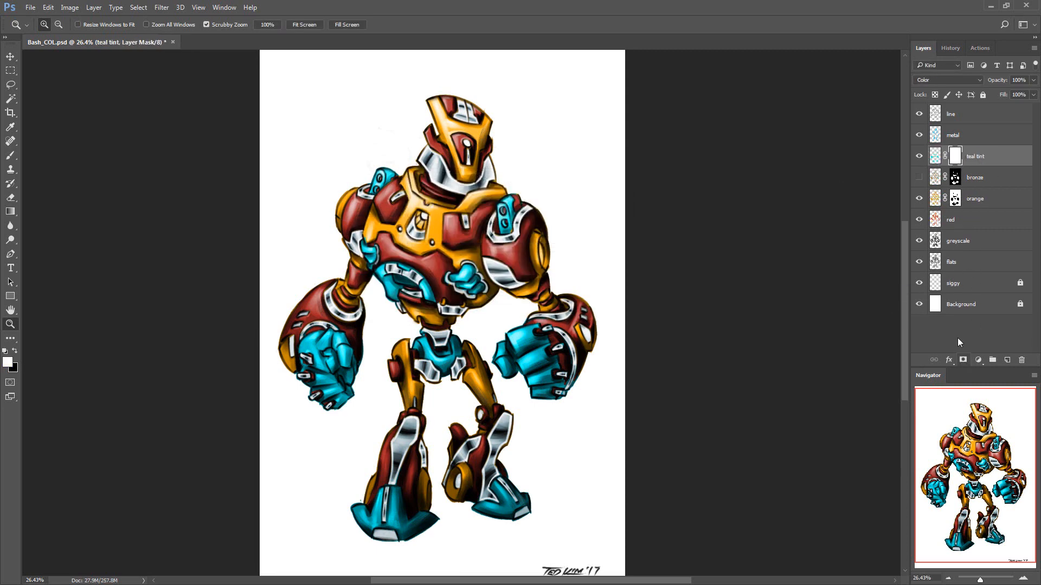
pyautogui.moveTo(387, 399); pyautogui.dragTo(400, 396)
pyautogui.moveTo(368, 365); pyautogui.dragTo(432, 386)
pyautogui.moveTo(353, 399); pyautogui.dragTo(400, 382)
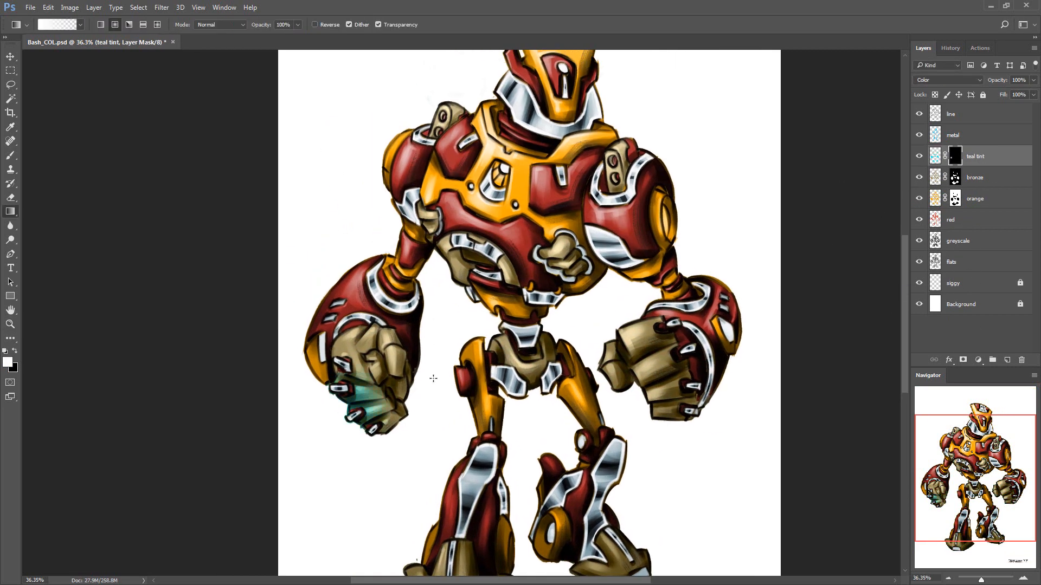
# Reveal the teal tint on both of the robot's feet with white gradients on the mask
pyautogui.moveTo(536, 399); pyautogui.dragTo(535, 292)
pyautogui.moveTo(434, 464); pyautogui.dragTo(467, 438)
pyautogui.moveTo(598, 449); pyautogui.dragTo(623, 419)
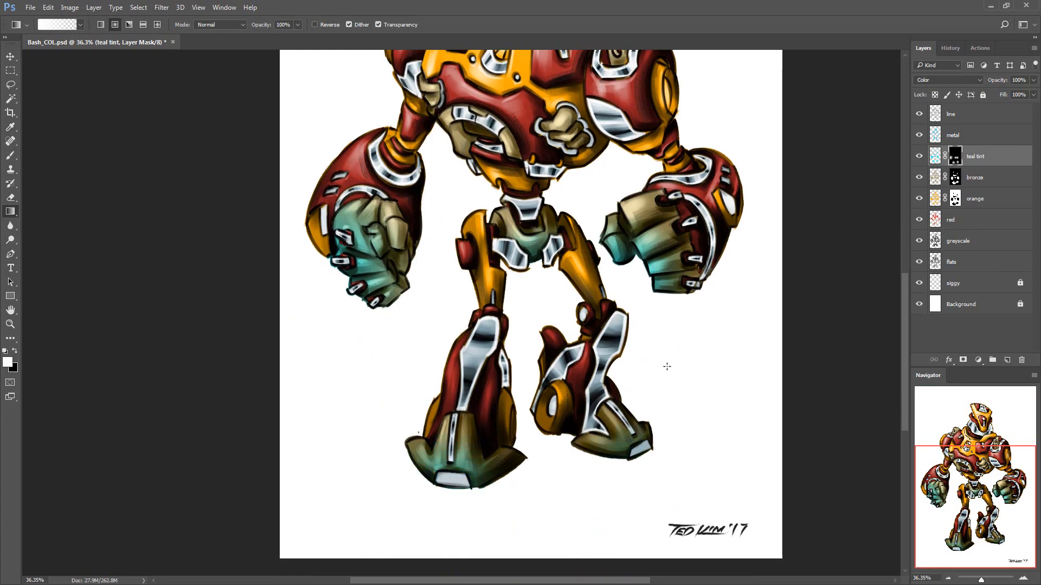
# Add mask gradients revealing teal on the waist, belly, torso joints and shoulder blocks, and save the file
pyautogui.moveTo(667, 366); pyautogui.dragTo(680, 478)
pyautogui.moveTo(543, 379); pyautogui.dragTo(543, 345)
pyautogui.moveTo(469, 271); pyautogui.dragTo(496, 250)
pyautogui.moveTo(435, 197); pyautogui.dragTo(458, 218)
pyautogui.moveTo(588, 186); pyautogui.dragTo(563, 278)
pyautogui.moveTo(450, 185); pyautogui.dragTo(433, 205)
pyautogui.moveTo(611, 286); pyautogui.dragTo(606, 223)
pyautogui.moveTo(705, 253); pyautogui.dragTo(727, 177)
pyautogui.press('z')
pyautogui.moveTo(753, 181); pyautogui.dragTo(720, 187)
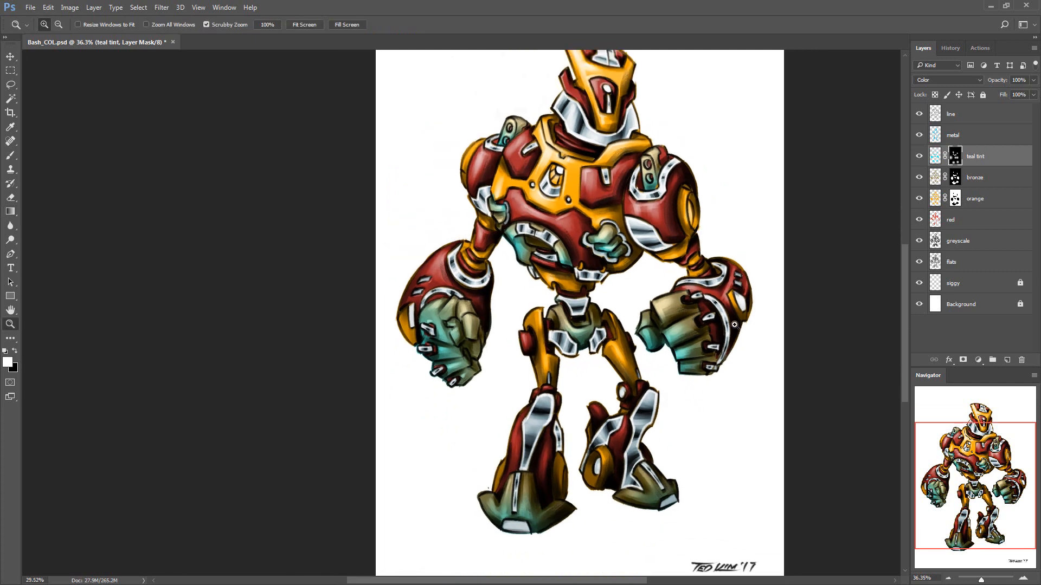
pyautogui.moveTo(749, 300); pyautogui.dragTo(728, 332)
pyautogui.hotkey('ctrl', 's')
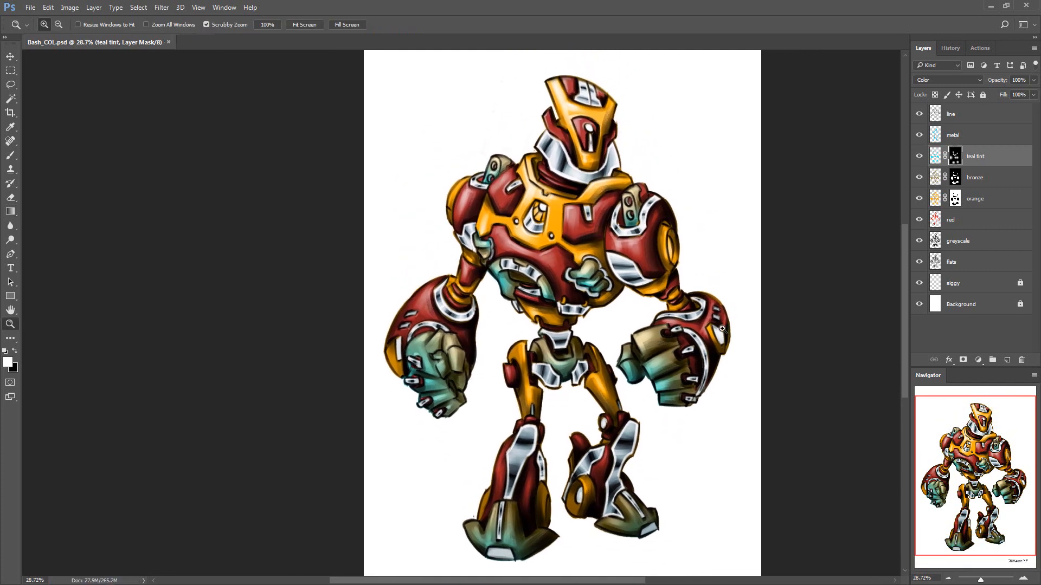
# Duplicate the orange layer and rename the copy orange red
pyautogui.click(997, 197)
pyautogui.hotkey('ctrl', 'j')
pyautogui.doubleClick(987, 198)
pyautogui.write('orange red')
pyautogui.press('Return')
# Hide the orange layer and merge a new blank layer into orange red to apply its mask
pyautogui.click(998, 218)
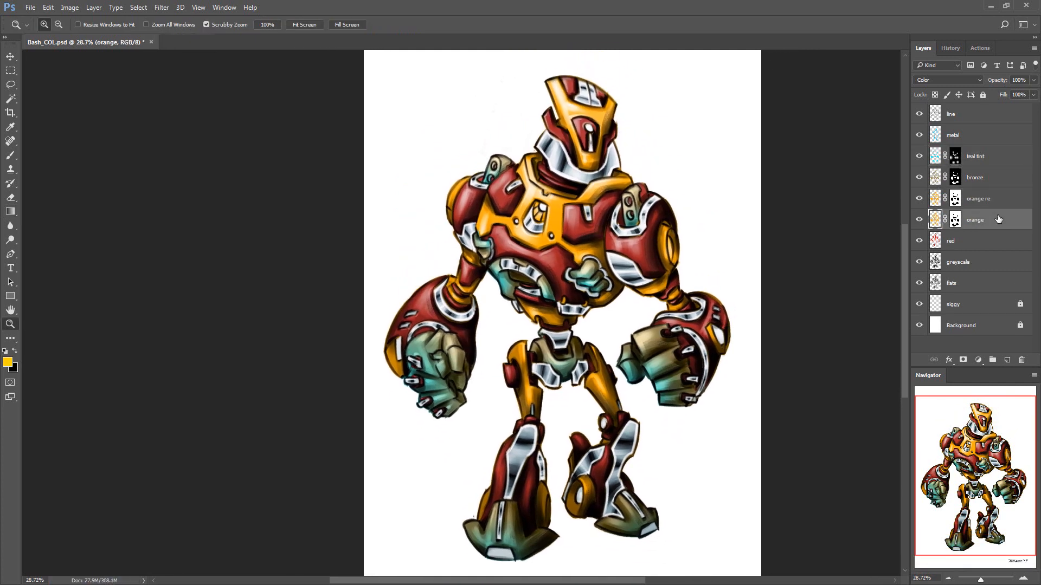
pyautogui.click(999, 199)
pyautogui.click(997, 220)
pyautogui.click(918, 220)
pyautogui.click(998, 199)
pyautogui.hotkey('ctrl', 'shift', 'n')
pyautogui.press('Return')
pyautogui.hotkey('ctrl', 'e')
# Rename the orange red layer bronze 2 and show the orange layer again
pyautogui.press('Return')
# Colorize the orange red layer to a muted bronze with Hue/Saturation, using hue 48 and saturation 25
pyautogui.hotkey('ctrl', 'u')
pyautogui.click(885, 427)
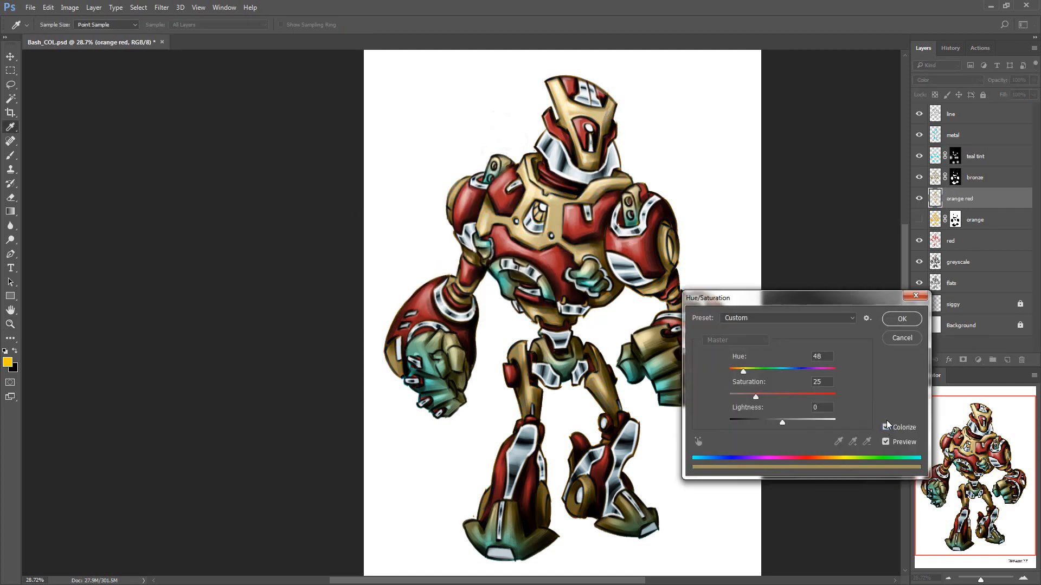
pyautogui.moveTo(756, 397); pyautogui.dragTo(843, 398)
pyautogui.moveTo(744, 372)
pyautogui.mouseDown()
pyautogui.moveTo(870, 374)
pyautogui.moveTo(743, 373)
pyautogui.mouseUp()
pyautogui.click(902, 319)
pyautogui.hotkey('ctrl', 'u')
pyautogui.click(886, 427)
pyautogui.click(901, 319)
pyautogui.doubleClick(959, 199)
pyautogui.write('bronze 2')
pyautogui.press('Return')
pyautogui.click(919, 219)
pyautogui.click(919, 200)
pyautogui.click(919, 200)
# Add an inverted mask to bronze 2 and reveal bronze on the head and torso with white gradients
pyautogui.click(963, 360)
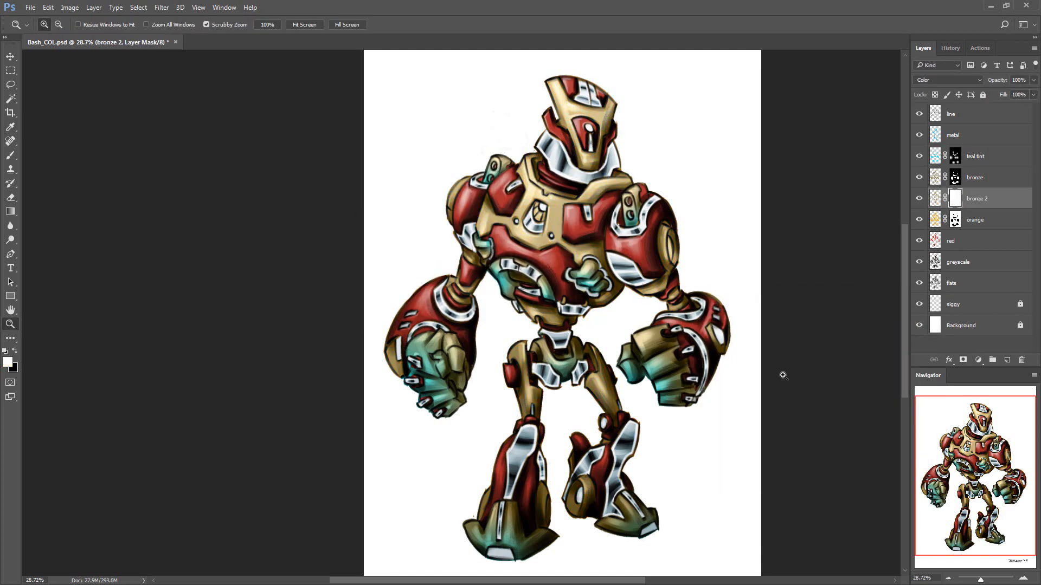
pyautogui.hotkey('ctrl', 'i')
pyautogui.moveTo(591, 112); pyautogui.dragTo(571, 173)
pyautogui.press('g')
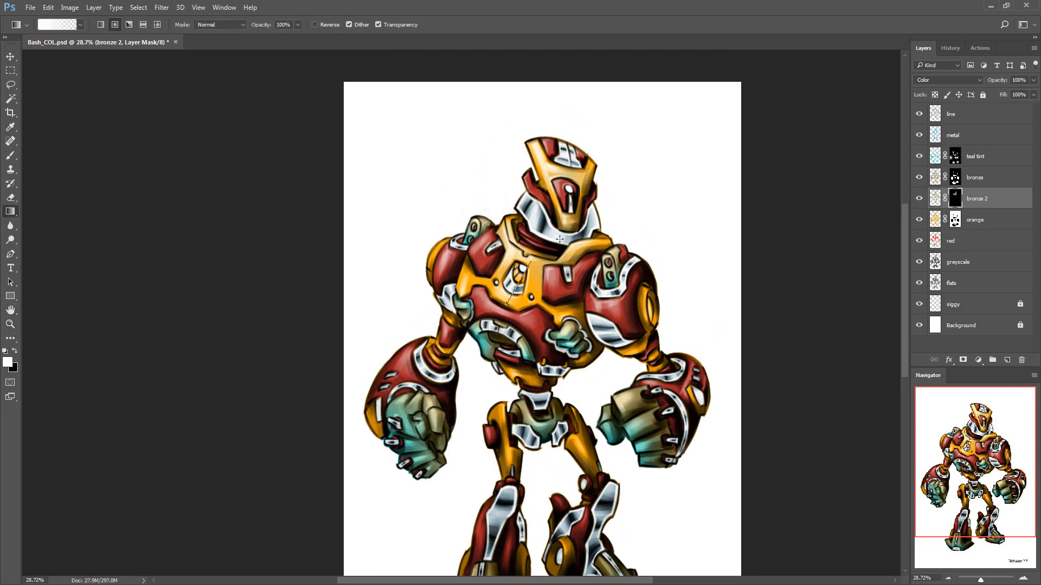
pyautogui.scroll(-3, 493, 403)
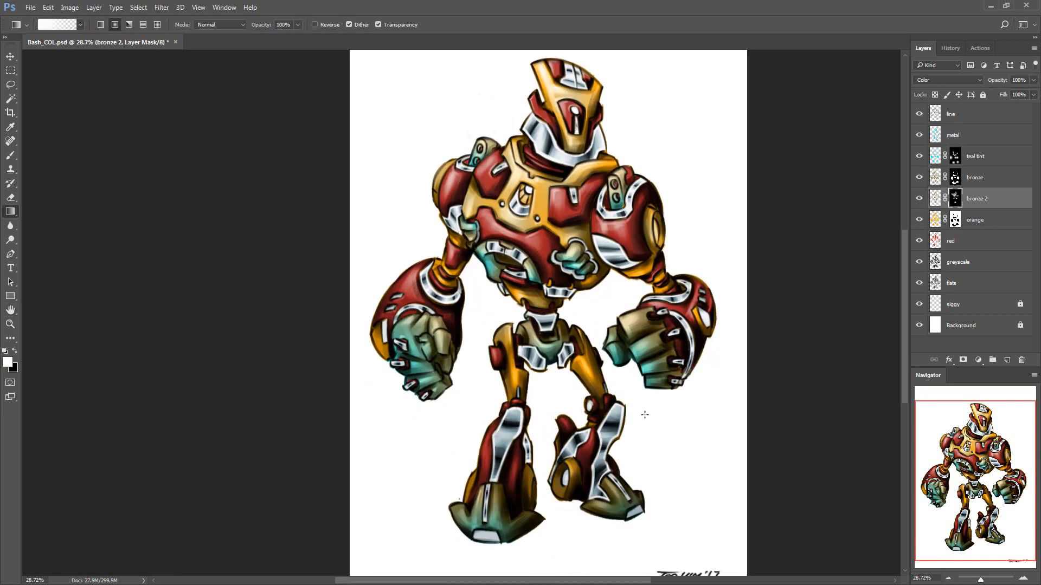
# Duplicate the red layer as a layer named blue and recolour the copy to blue
pyautogui.click(976, 241)
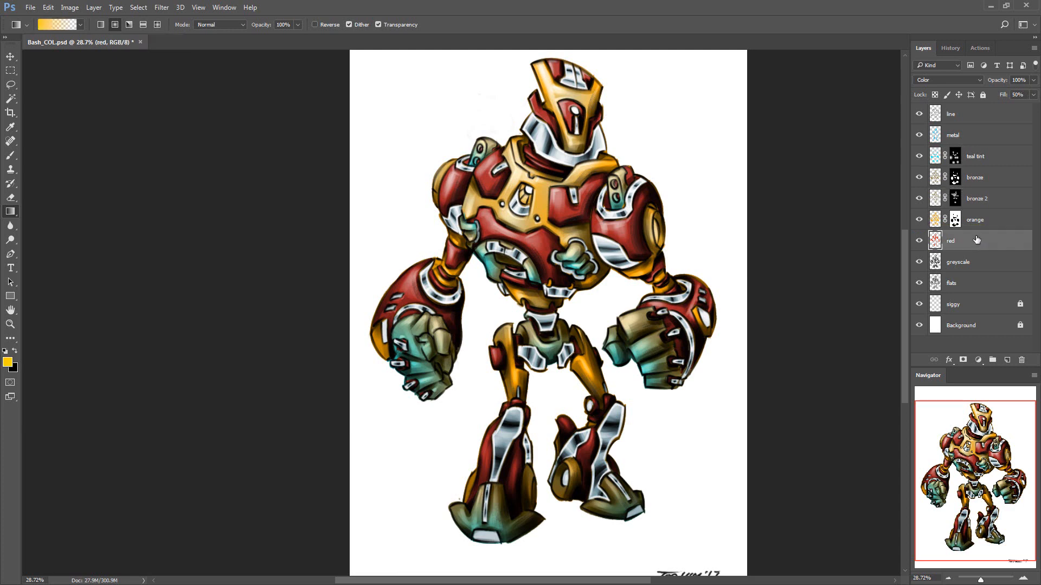
pyautogui.hotkey('ctrl', 'j')
pyautogui.doubleClick(953, 240)
pyautogui.write('blue')
pyautogui.press('Return')
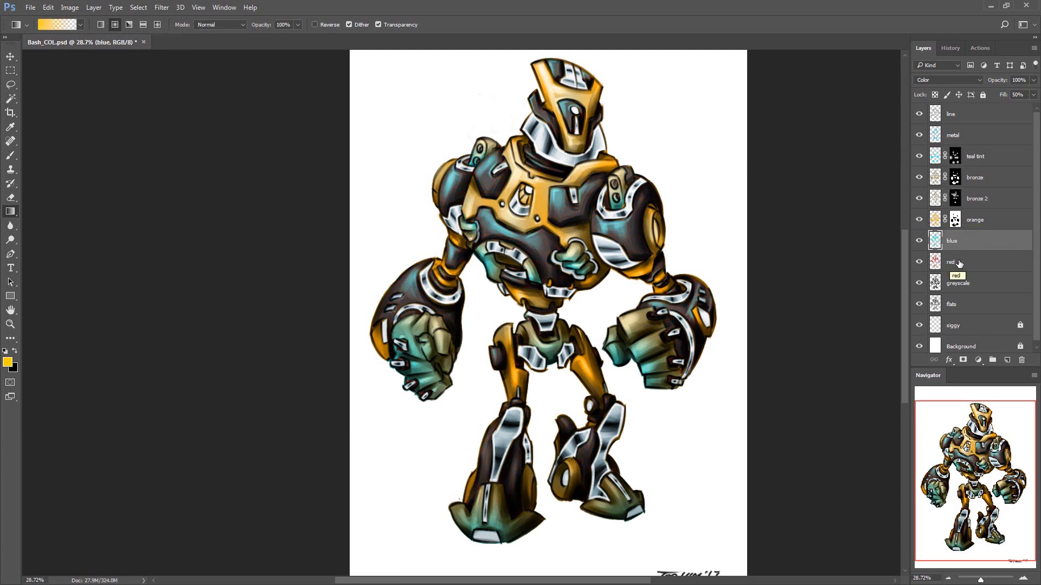
# Add an inverted mask to the blue layer, reveal blue across the red armour with white gradients, and save the file
pyautogui.click(963, 360)
pyautogui.hotkey('ctrl', 'i')
pyautogui.moveTo(605, 292); pyautogui.dragTo(605, 342)
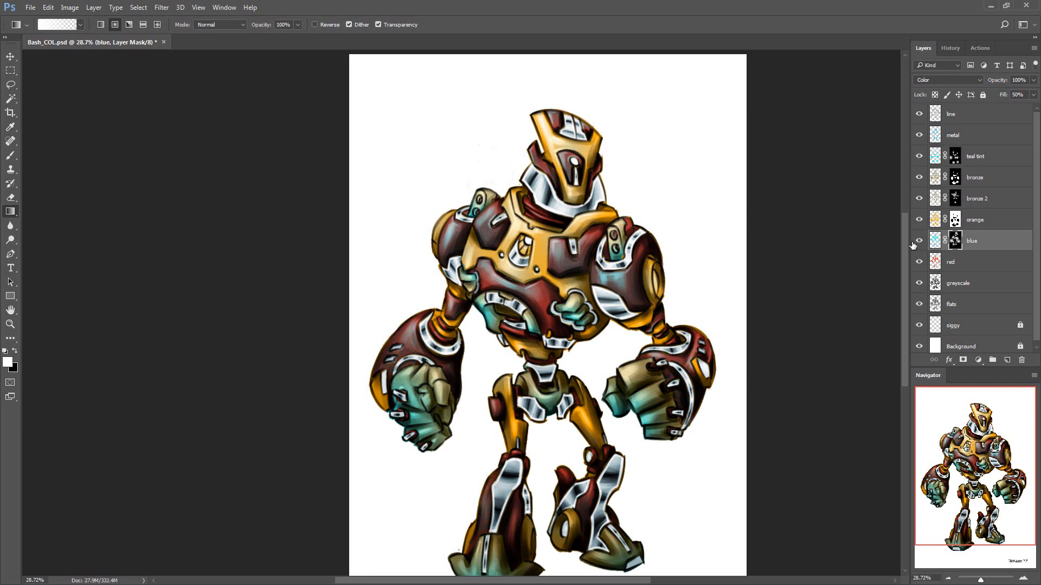
pyautogui.press('z')
pyautogui.moveTo(813, 278); pyautogui.dragTo(785, 293)
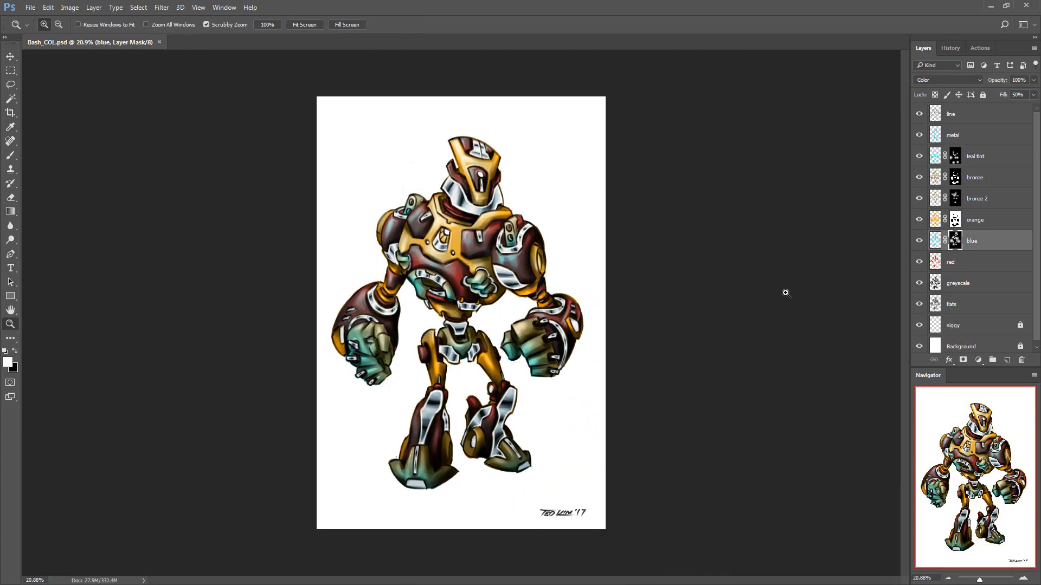
# Create a new layer named glows above the metal layer
pyautogui.click(970, 135)
pyautogui.hotkey('ctrl', 'shift', 'n')
pyautogui.write('glows')
pyautogui.press('Return')
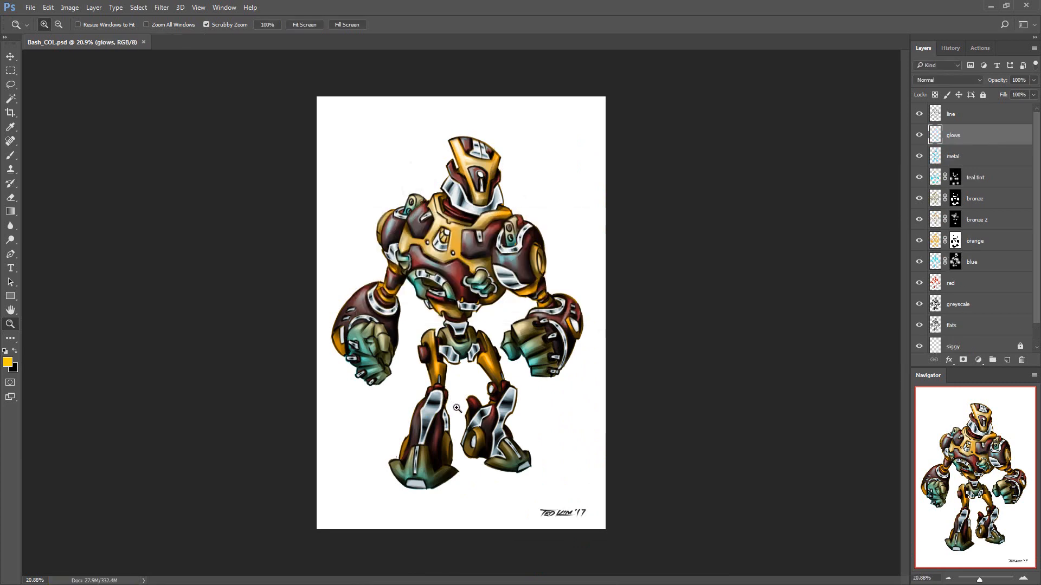
# Draw bright teal-green gradient glows on the head, chest, belly, forearm, knee and foot lights
pyautogui.click(10, 364)
pyautogui.moveTo(771, 409); pyautogui.dragTo(772, 366)
pyautogui.click(851, 286)
pyautogui.press('g')
pyautogui.moveTo(481, 174); pyautogui.dragTo(495, 166)
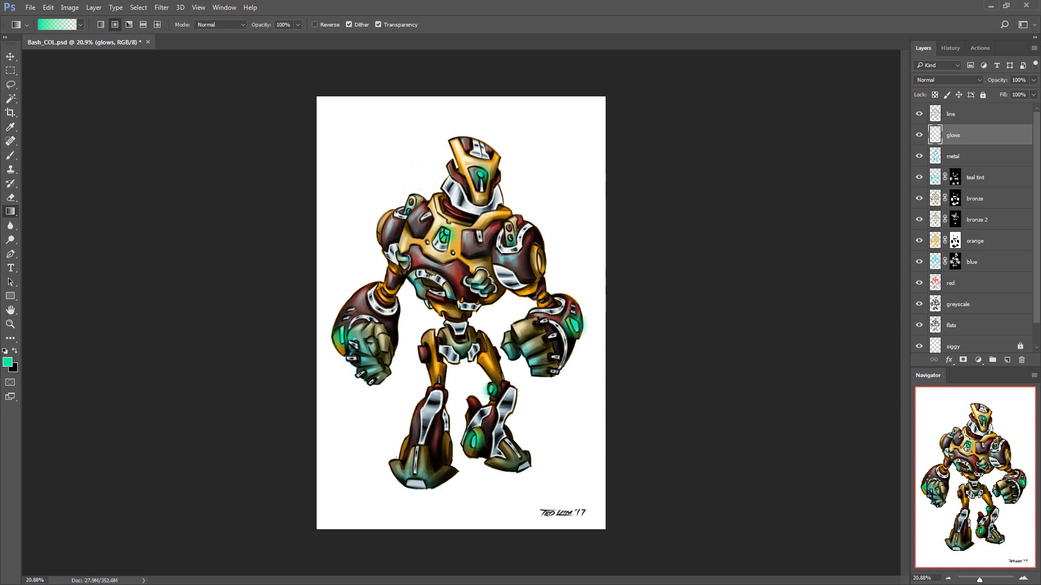
# Try the Overlay blend mode and a 98% fill on the glows layer, and return it to Normal
pyautogui.click(973, 80)
pyautogui.click(949, 186)
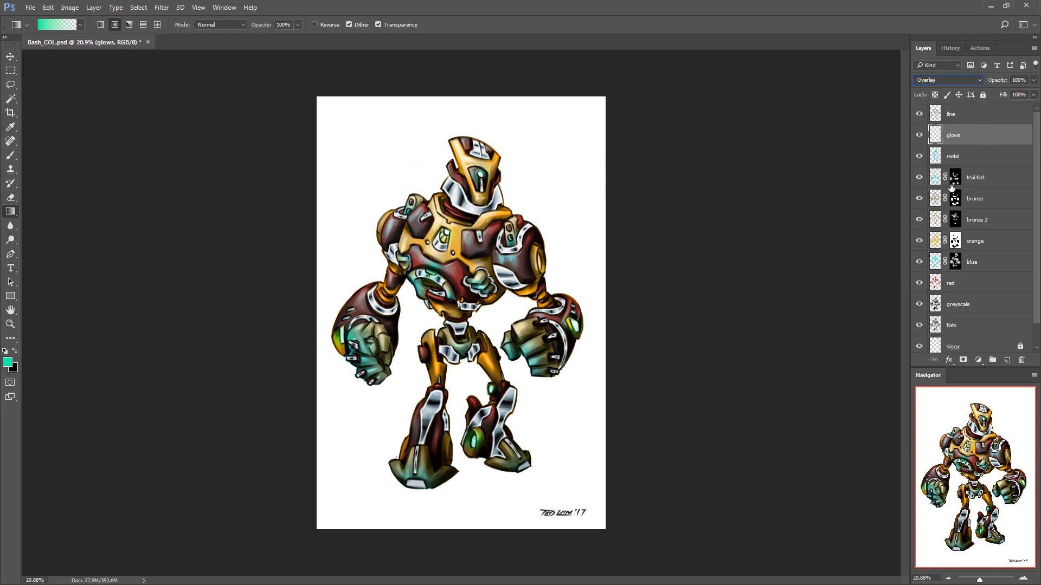
pyautogui.moveTo(1003, 95); pyautogui.dragTo(1002, 94)
pyautogui.click(973, 80)
pyautogui.click(965, 88)
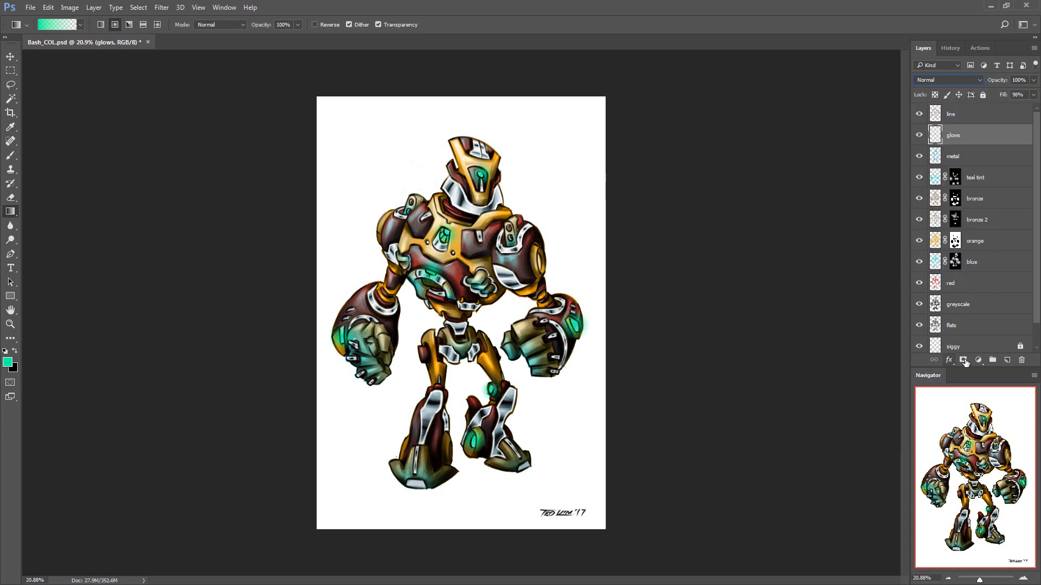
# Add small white gradient highlights inside the head and chest glows
pyautogui.click(11, 62)
pyautogui.press('g')
pyautogui.press('d')
pyautogui.press('x')
pyautogui.hotkey('ctrl', 'space')
pyautogui.moveTo(450, 187); pyautogui.dragTo(501, 190)
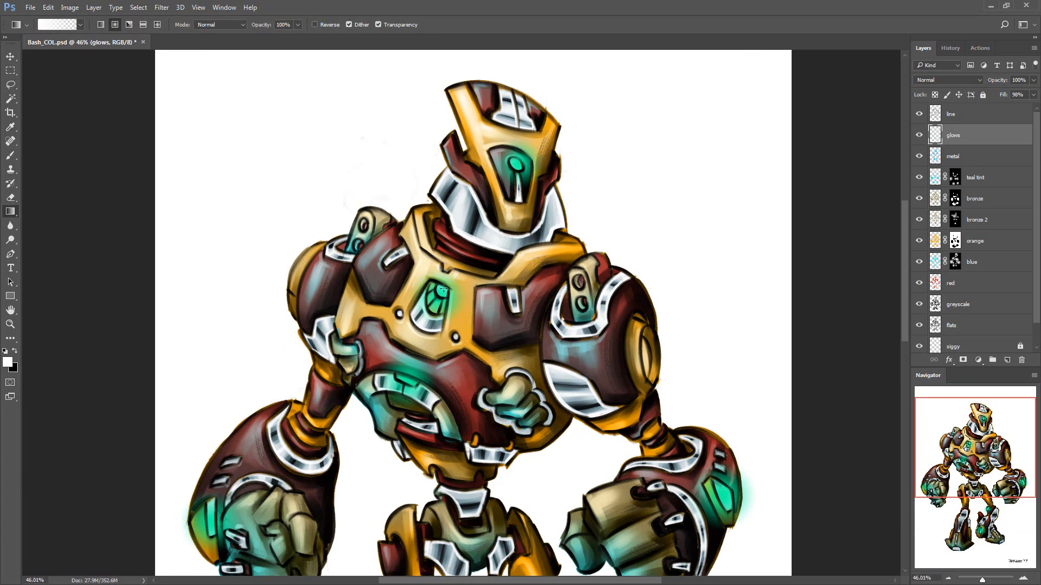
pyautogui.scroll(-5, 542, 217)
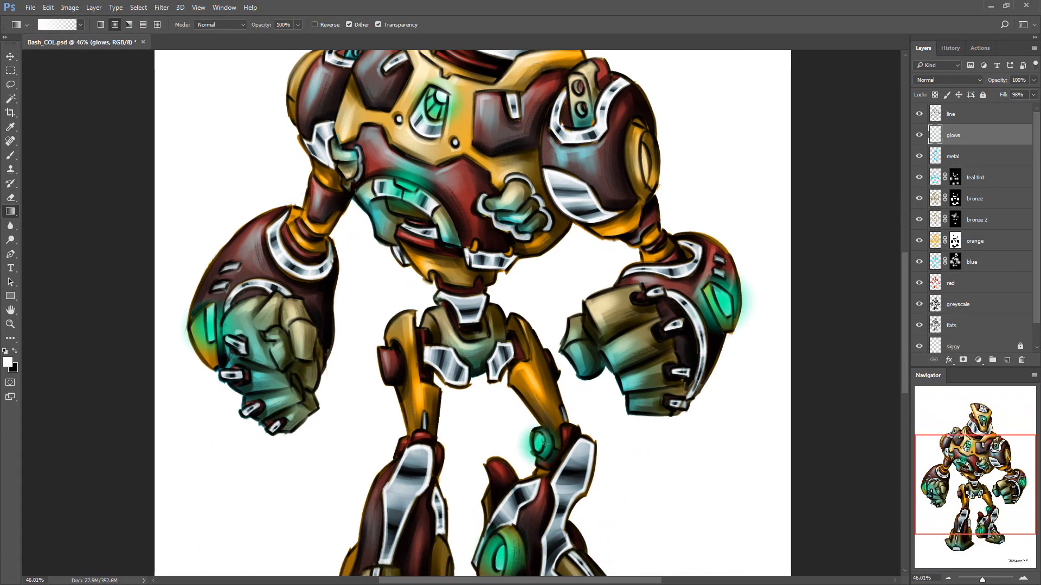
# Add white gradient highlights inside the forearm and knee glows, undoing unwanted strokes
pyautogui.moveTo(727, 293); pyautogui.dragTo(742, 311)
pyautogui.moveTo(217, 315)
pyautogui.mouseDown()
pyautogui.moveTo(231, 330)
pyautogui.moveTo(222, 324)
pyautogui.mouseUp()
pyautogui.hotkey('ctrl', 'z')
pyautogui.hotkey('ctrl', 'z')
pyautogui.scroll(3, 551, 383)
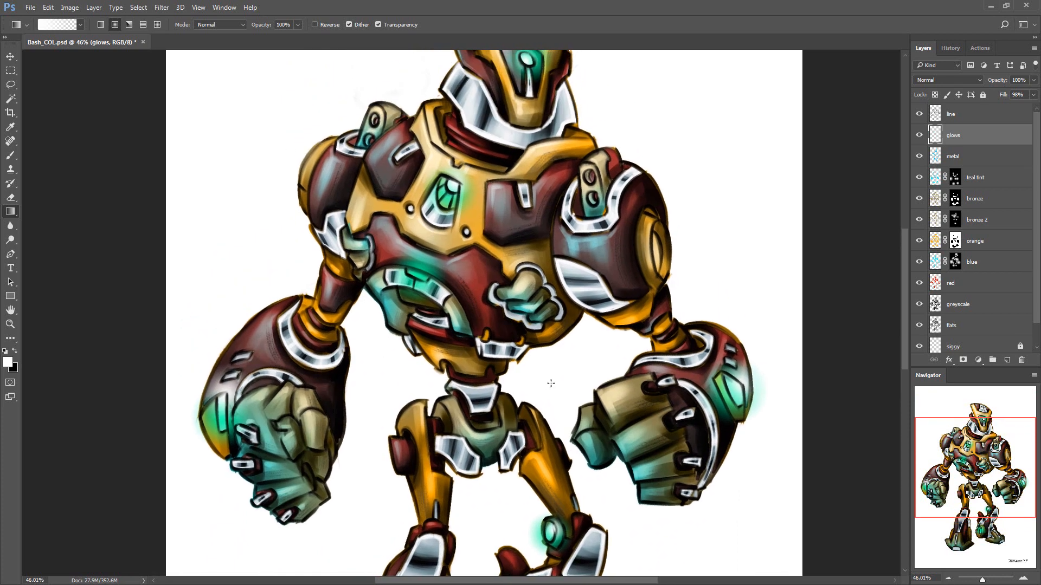
# Add a mask to the glows layer and select the empty background around the robot from the line layer
pyautogui.click(963, 360)
pyautogui.click(959, 302)
pyautogui.moveTo(883, 342); pyautogui.dragTo(879, 309)
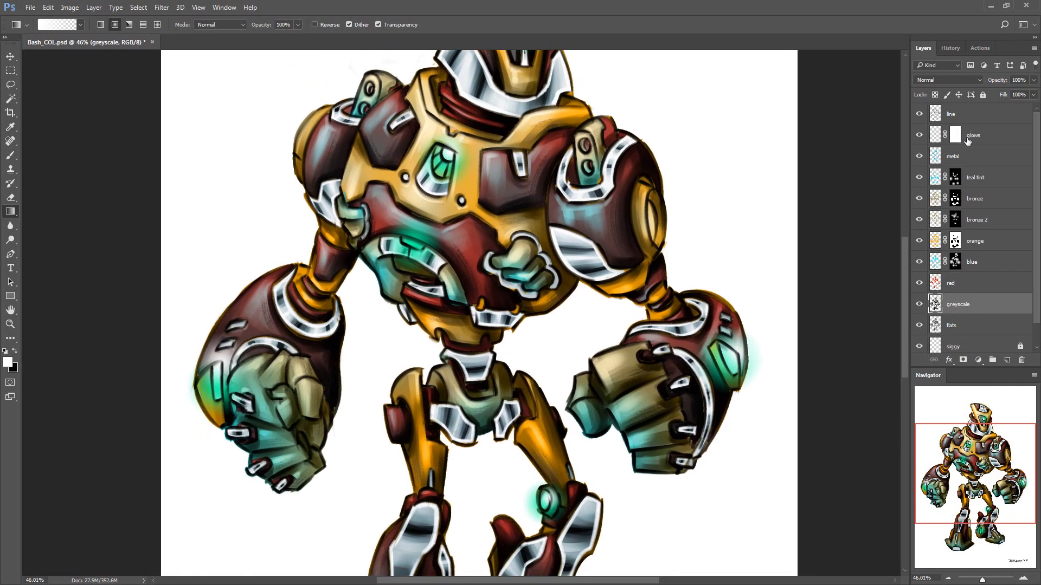
pyautogui.click(966, 115)
pyautogui.press('w')
pyautogui.click(765, 297)
# Expand the background selection and clear it from the glows mask, removing the glow outside the robot
pyautogui.click(955, 136)
pyautogui.click(138, 7)
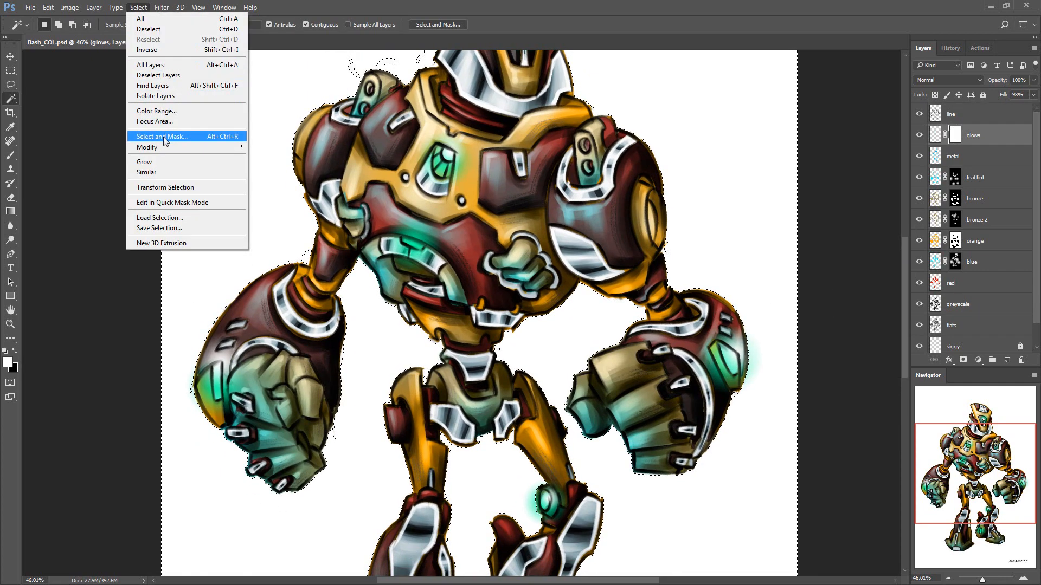
pyautogui.moveTo(184, 147)
pyautogui.click(86, 168)
pyautogui.click(574, 191)
pyautogui.press('Delete')
pyautogui.hotkey('ctrl', 'd')
pyautogui.moveTo(568, 336); pyautogui.dragTo(588, 255)
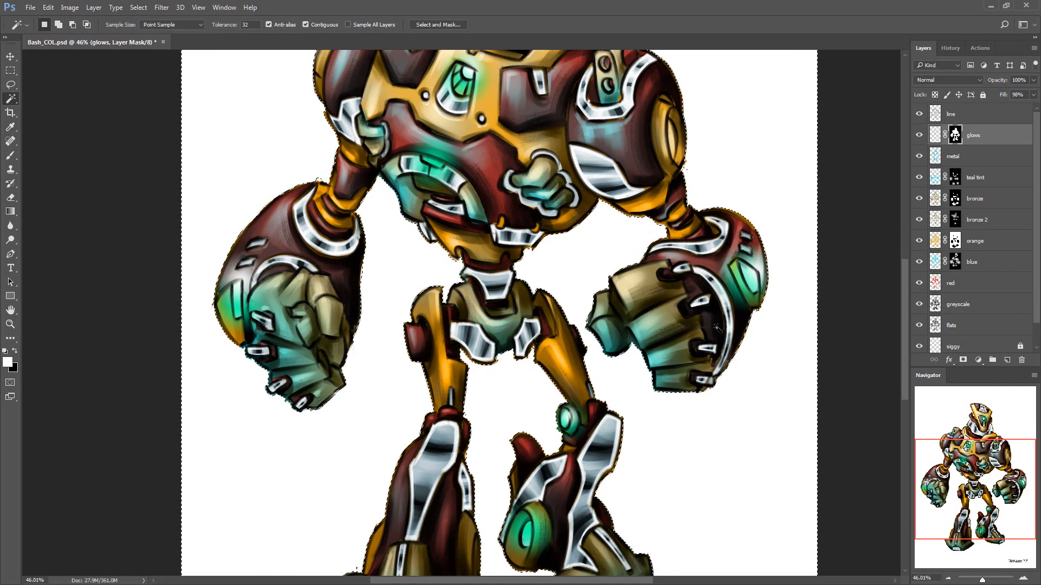
# Choose a soft round eraser at size 60 and trim the glow around the light on the robot's left forearm
pyautogui.press('e')
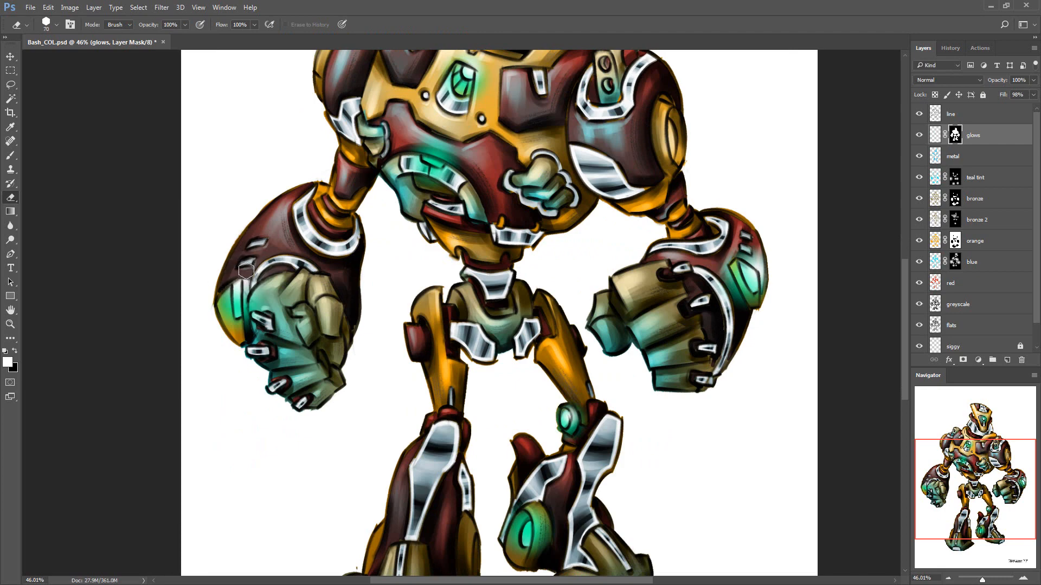
pyautogui.click(56, 27)
pyautogui.click(40, 102)
pyautogui.click(290, 54)
pyautogui.moveTo(769, 247); pyautogui.dragTo(755, 256)
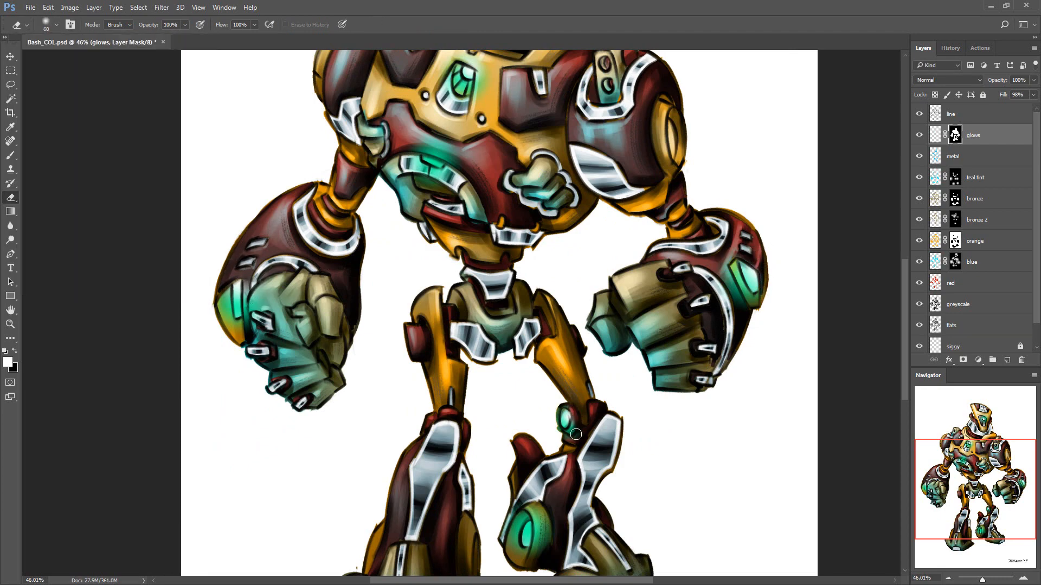
# Erase the excess glow around the knee, foot, belly and head lights on the glows mask
pyautogui.moveTo(576, 434); pyautogui.dragTo(571, 422)
pyautogui.moveTo(565, 552)
pyautogui.mouseDown()
pyautogui.moveTo(545, 423)
pyautogui.moveTo(509, 380)
pyautogui.mouseUp()
pyautogui.moveTo(433, 108); pyautogui.dragTo(393, 398)
pyautogui.moveTo(368, 307); pyautogui.dragTo(390, 312)
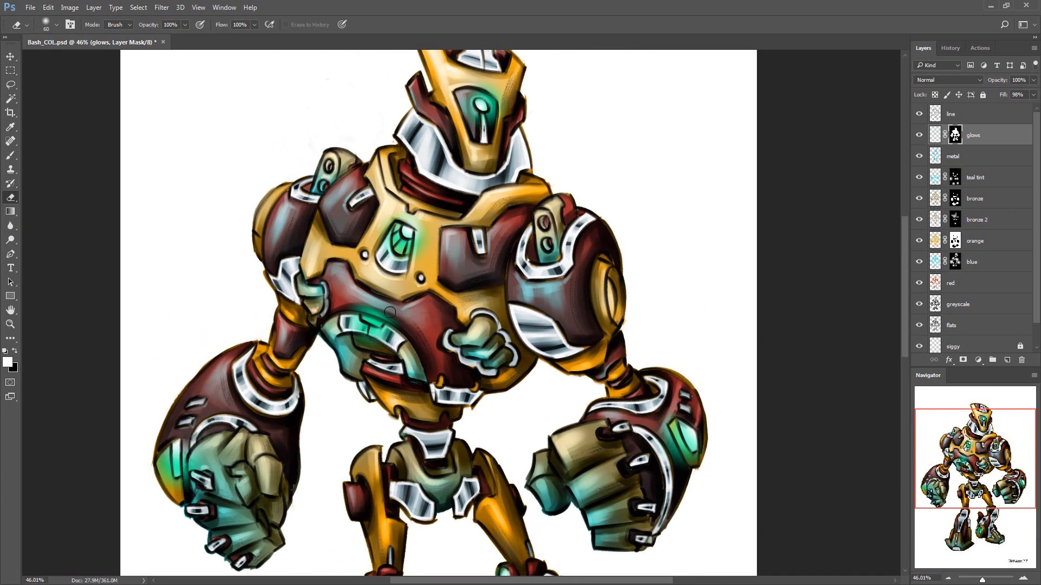
pyautogui.moveTo(480, 85); pyautogui.dragTo(492, 183)
# Create a new layer above glows and draw red gradient glows on the two round chest bolts
pyautogui.moveTo(653, 395); pyautogui.dragTo(698, 267)
pyautogui.hotkey('ctrl', 'shift', 'n')
pyautogui.press('Return')
pyautogui.press('g')
pyautogui.press('e')
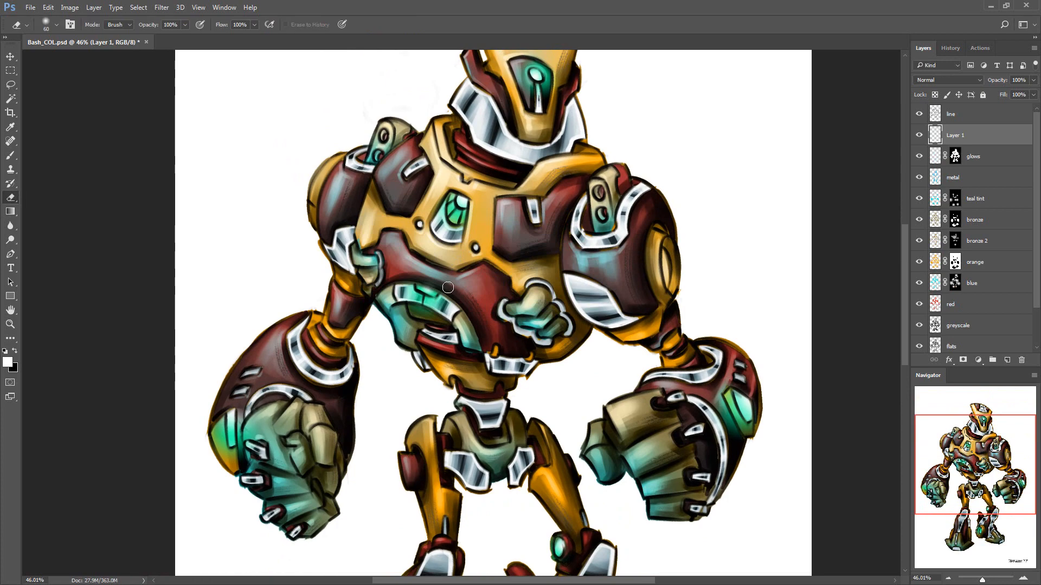
pyautogui.click(8, 362)
pyautogui.click(751, 292)
pyautogui.click(861, 285)
pyautogui.moveTo(507, 216); pyautogui.dragTo(492, 273)
pyautogui.press('g')
pyautogui.moveTo(404, 282); pyautogui.dragTo(416, 278)
pyautogui.moveTo(461, 306); pyautogui.dragTo(474, 301)
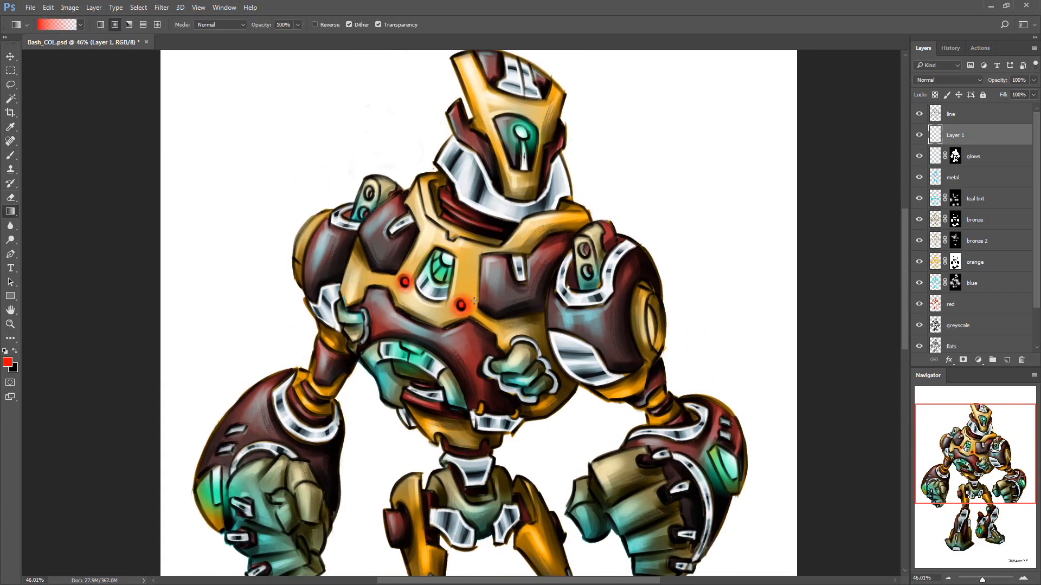
# Add small white gradient highlights at the centres of the two red chest bolts
pyautogui.moveTo(571, 360); pyautogui.dragTo(579, 343)
pyautogui.press('d')
pyautogui.press('x')
pyautogui.moveTo(411, 265); pyautogui.dragTo(415, 263)
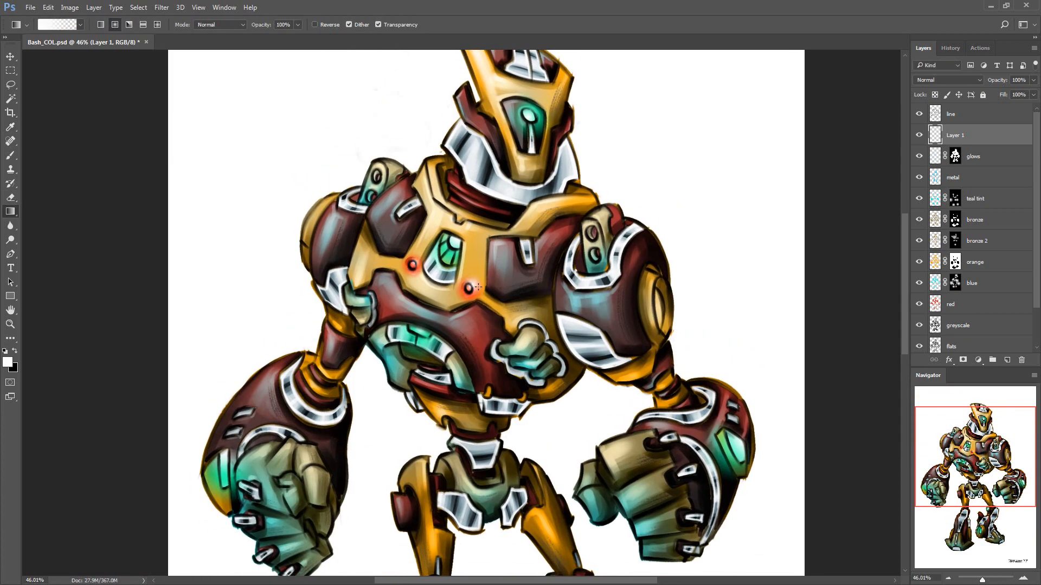
# Erase the excess red around the chest bolts and merge the layer down into glows
pyautogui.press('e')
pyautogui.press('z')
pyautogui.hotkey('ctrl', '0')
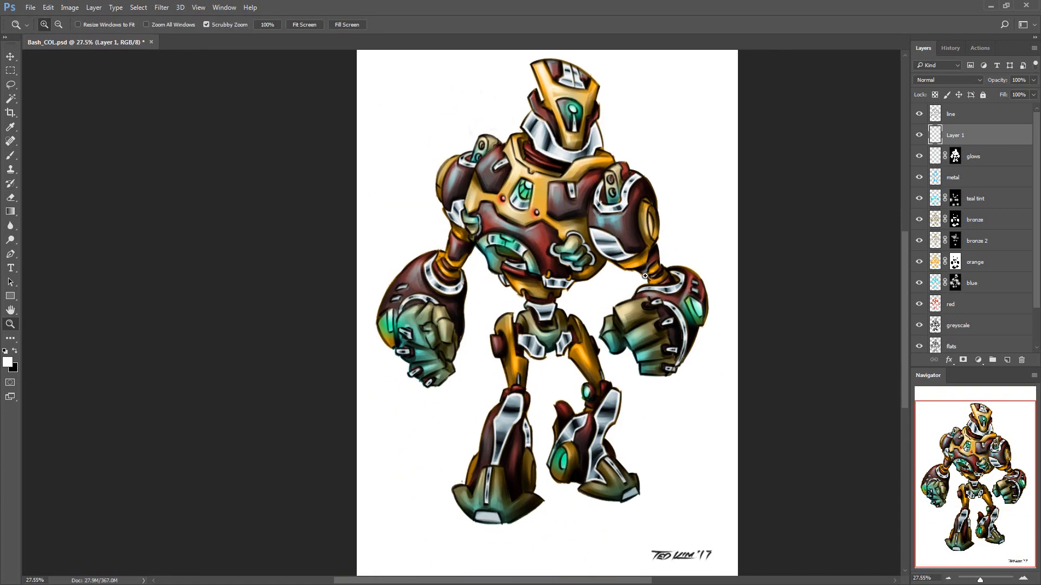
pyautogui.moveTo(753, 215); pyautogui.dragTo(751, 240)
pyautogui.hotkey('ctrl', 'e')
# Try to recolour the lassoed head light with a colorized, more saturated Hue/Saturation adjustment
pyautogui.click(475, 230)
pyautogui.moveTo(593, 162)
pyautogui.mouseDown()
pyautogui.moveTo(615, 122)
pyautogui.moveTo(573, 302)
pyautogui.moveTo(543, 281)
pyautogui.mouseUp()
pyautogui.press('l')
pyautogui.hotkey('ctrl', 'i')
pyautogui.hotkey('ctrl', 'z')
pyautogui.hotkey('ctrl', 'u')
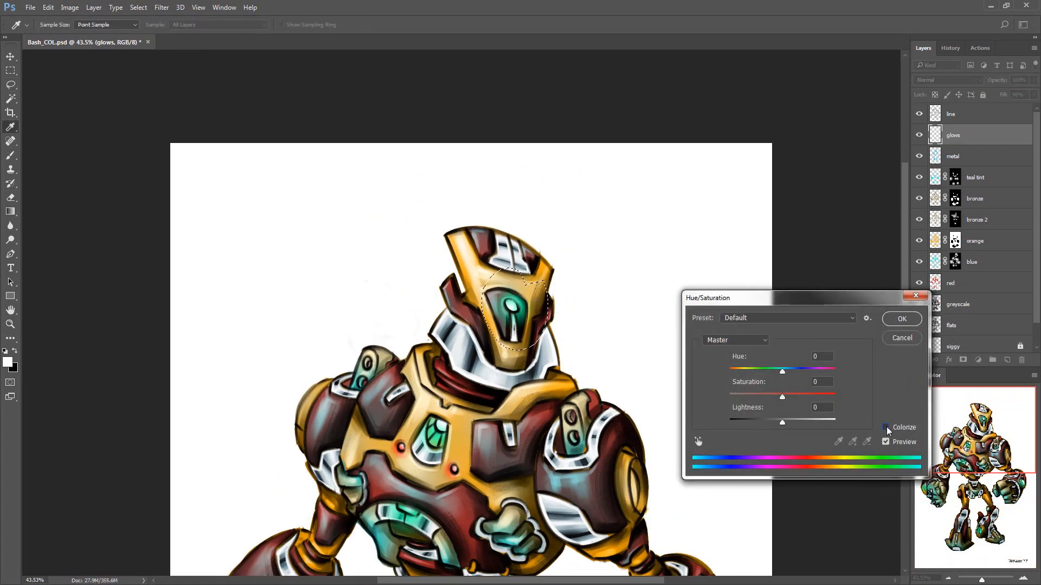
pyautogui.click(887, 429)
pyautogui.moveTo(756, 398); pyautogui.dragTo(874, 391)
pyautogui.moveTo(615, 438); pyautogui.dragTo(642, 306)
pyautogui.click(911, 297)
# Step through the earlier history states and return to the Merge Down state
pyautogui.click(951, 48)
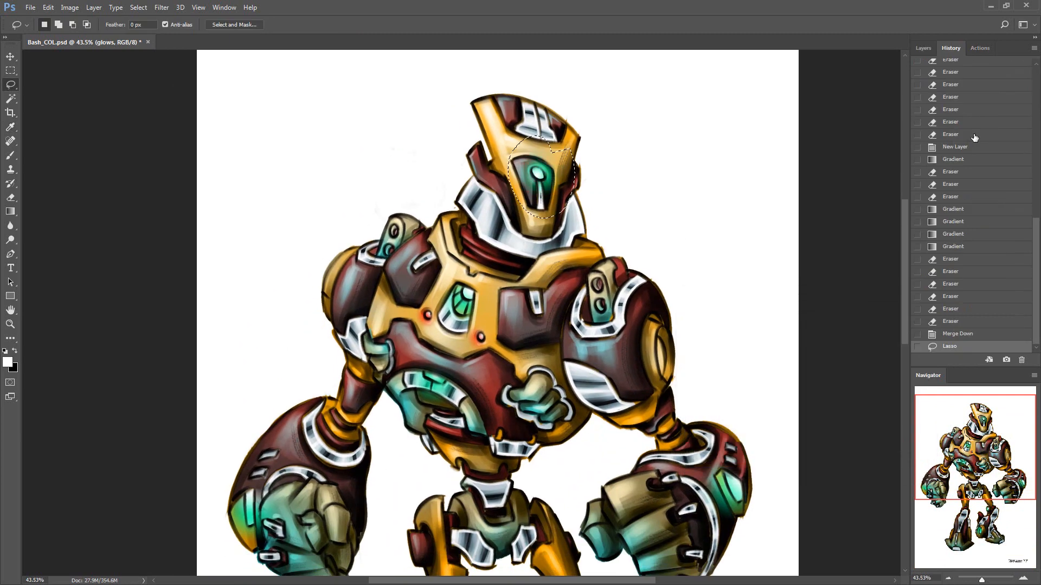
pyautogui.click(959, 296)
pyautogui.click(956, 209)
pyautogui.click(955, 172)
pyautogui.click(954, 197)
pyautogui.click(955, 221)
pyautogui.click(956, 247)
pyautogui.click(956, 259)
pyautogui.click(958, 284)
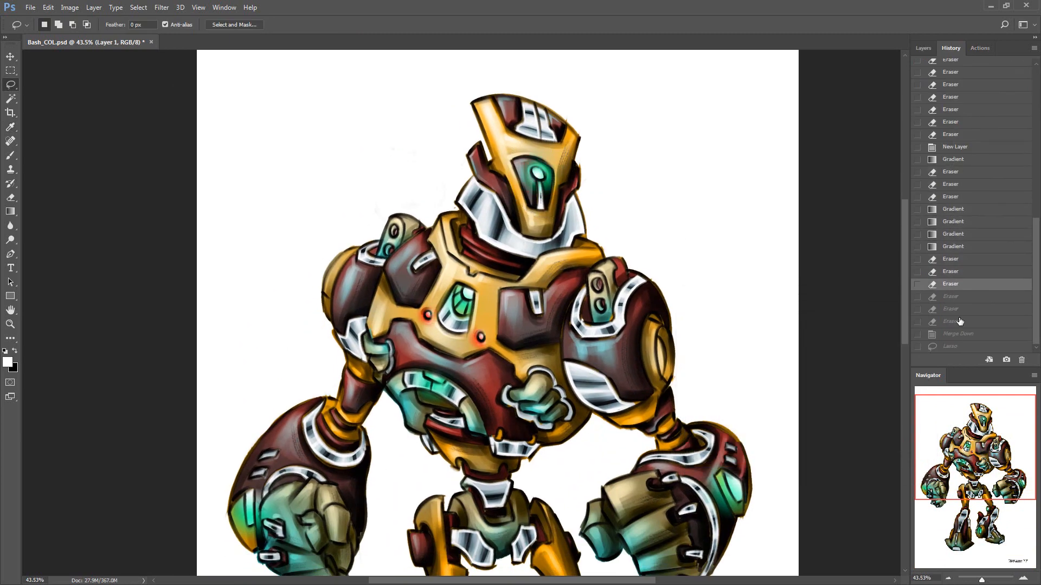
pyautogui.click(960, 322)
pyautogui.click(964, 333)
pyautogui.click(923, 48)
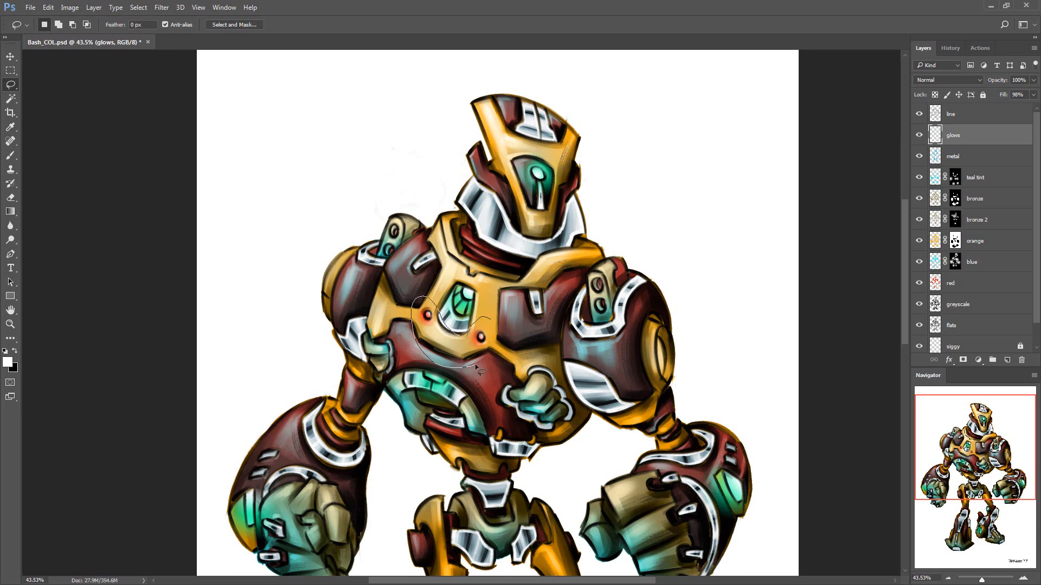
# Lasso the two red chest lights, shift their hue to green with Hue/Saturation, and deselect
pyautogui.hotkey('ctrl', 'u')
pyautogui.moveTo(731, 372); pyautogui.dragTo(761, 372)
pyautogui.click(824, 357)
pyautogui.press('Return')
pyautogui.hotkey('ctrl', 'd')
# Compare the robot with the glows layer hidden and try Overlay mode with a duplicate of that layer
pyautogui.moveTo(684, 393); pyautogui.dragTo(641, 273)
pyautogui.click(918, 136)
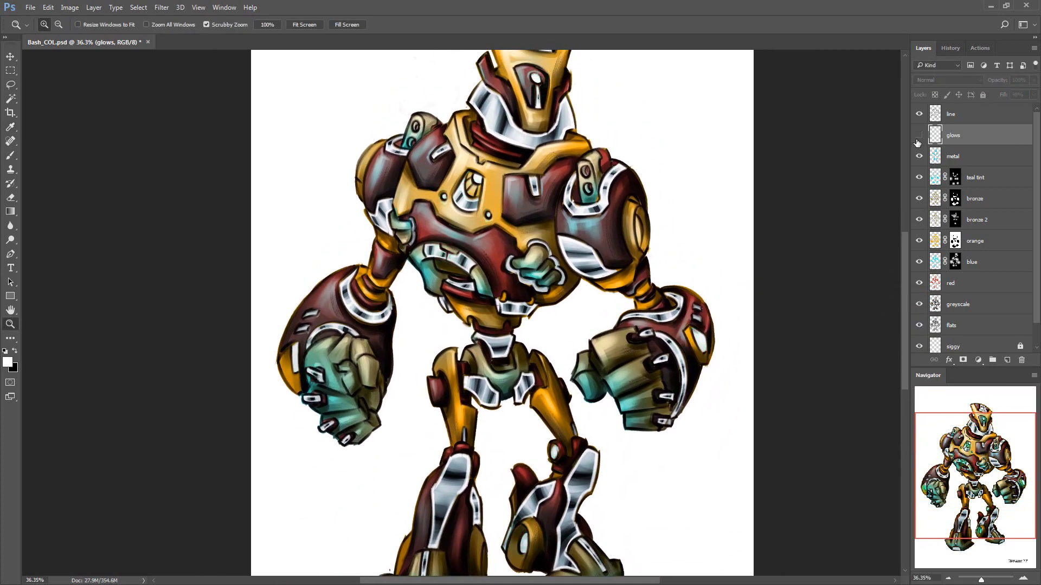
pyautogui.click(917, 139)
pyautogui.click(948, 80)
pyautogui.click(948, 185)
pyautogui.hotkey('ctrl', 'j')
pyautogui.hotkey('ctrl', 'alt', 'z')
pyautogui.hotkey('ctrl', 'alt', 'z')
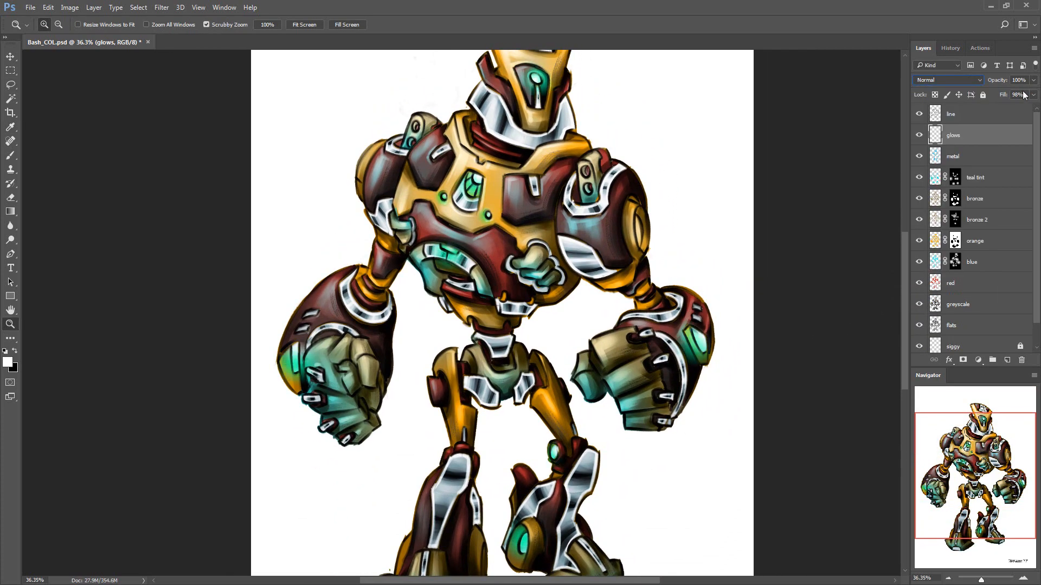
# Set the glows layer's fill to 100% and duplicate the layer
pyautogui.moveTo(1033, 95); pyautogui.dragTo(993, 108)
pyautogui.hotkey('ctrl', 'j')
# Try the Soft Light blend mode on the glows copy and compare the robot with that copy hidden
pyautogui.click(948, 80)
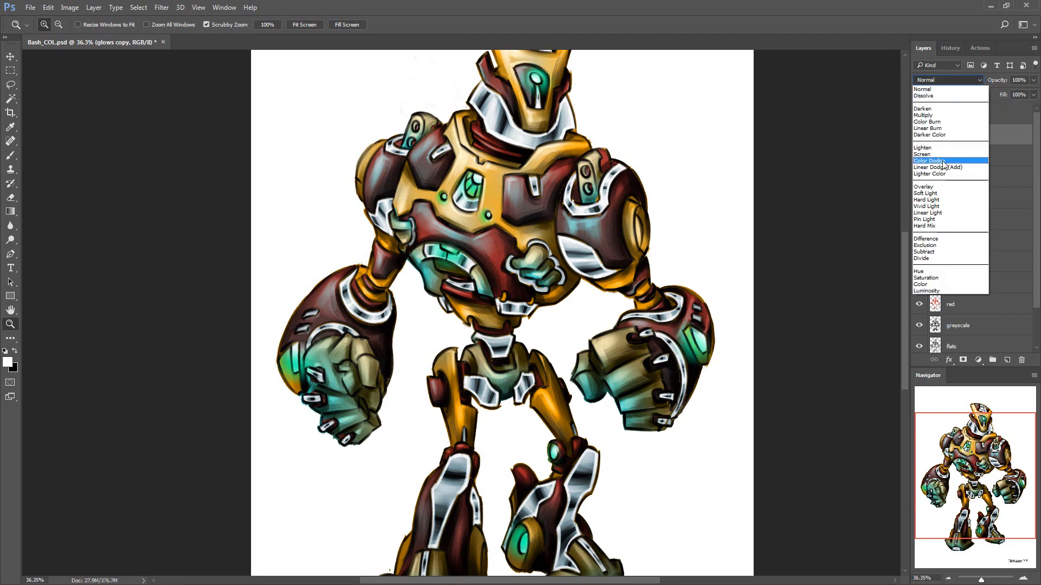
pyautogui.click(948, 194)
pyautogui.click(919, 138)
pyautogui.click(919, 138)
# Set the glows copy layer's blend mode to Color
pyautogui.click(948, 81)
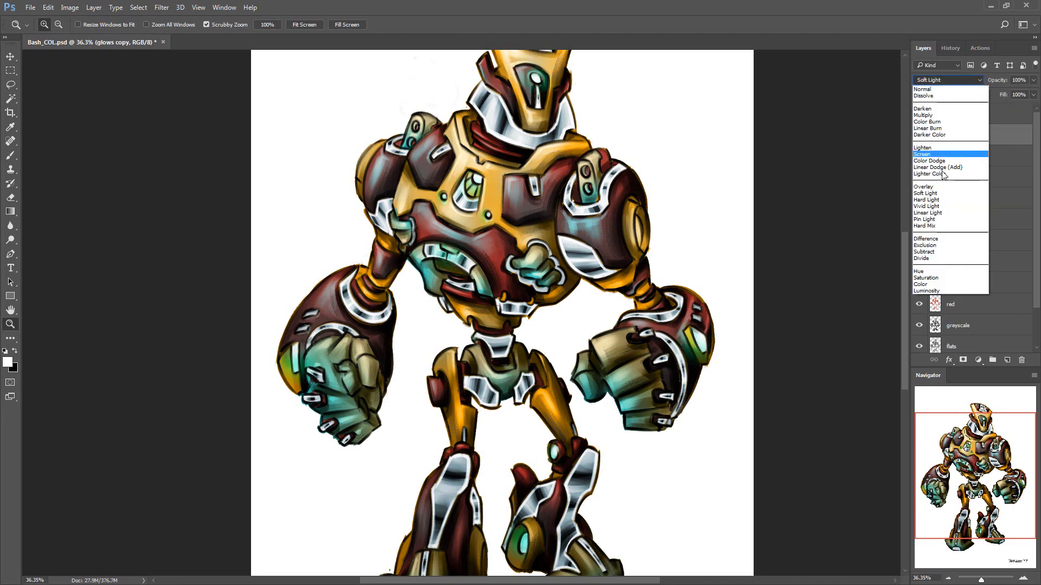
pyautogui.click(930, 286)
pyautogui.moveTo(835, 196); pyautogui.dragTo(794, 199)
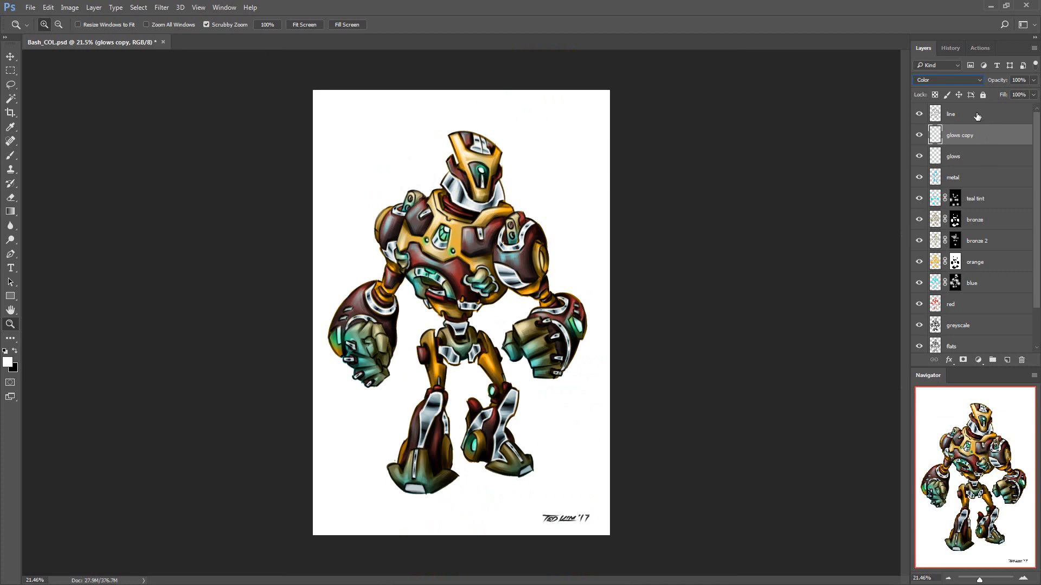
# Group the layers from glows copy down to red and name the group colours
pyautogui.keyDown('shift'); pyautogui.click(954, 304); pyautogui.keyUp('shift')
pyautogui.hotkey('ctrl', 'g')
pyautogui.doubleClick(957, 132)
pyautogui.write('colou')
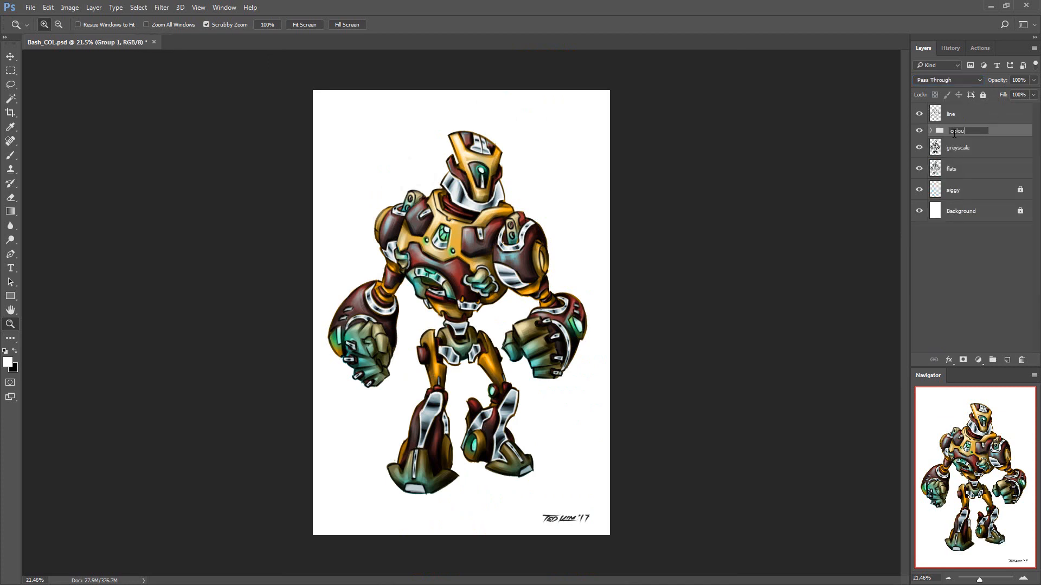
pyautogui.write('rs')
pyautogui.press('Return')
# Hide the flats layer, then group all robot layers from line to flats and merge a duplicate of that group into one layer
pyautogui.click(919, 169)
pyautogui.click(951, 168)
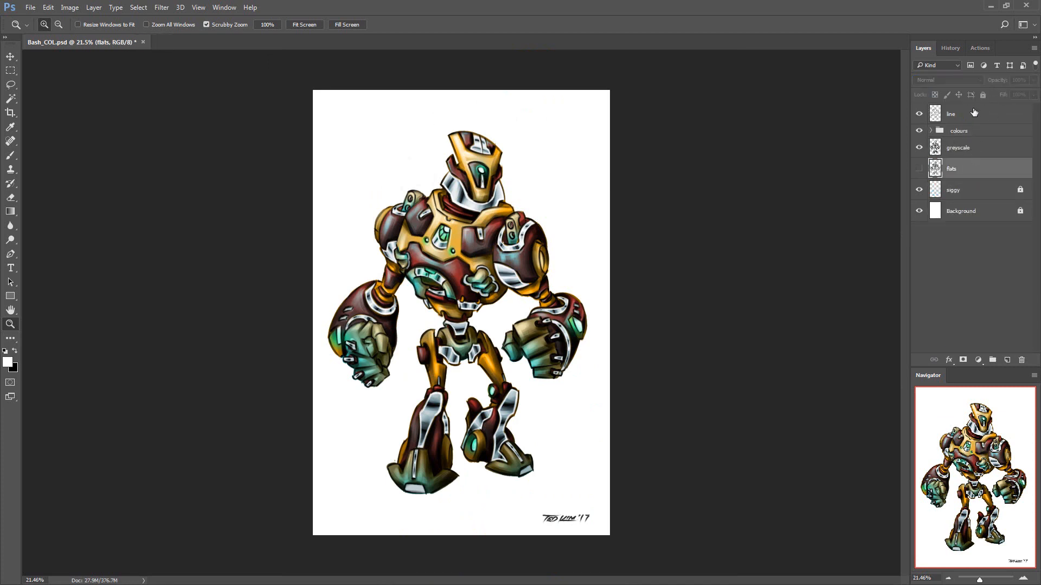
pyautogui.keyDown('shift'); pyautogui.click(973, 113); pyautogui.keyUp('shift')
pyautogui.hotkey('ctrl', 'g')
pyautogui.hotkey('ctrl', 'j')
pyautogui.hotkey('ctrl', 'e')
# Colorize the merged robot copy in a strongly saturated red with Hue/Saturation
pyautogui.hotkey('ctrl', 'u')
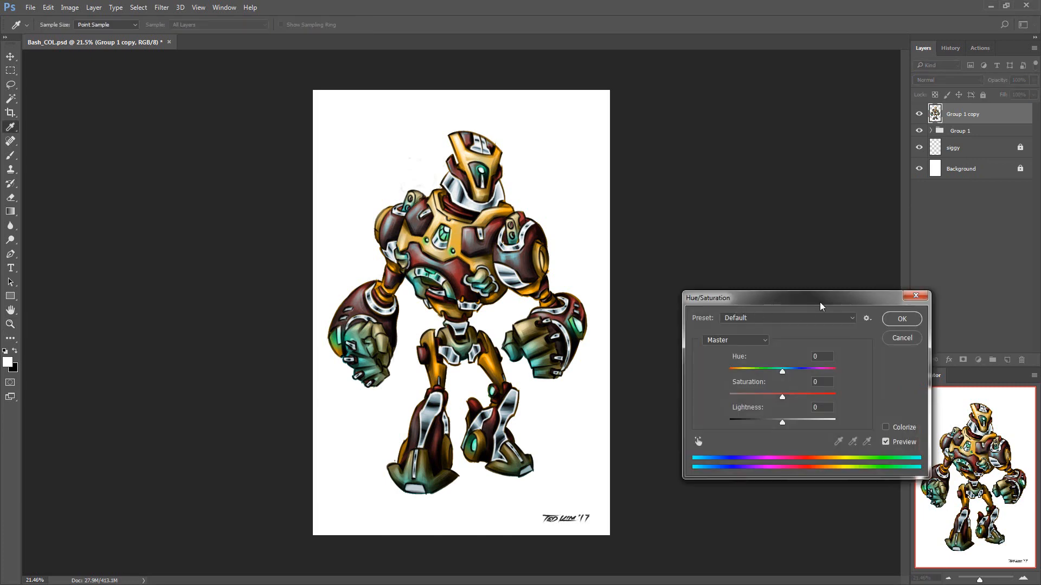
pyautogui.moveTo(819, 300); pyautogui.dragTo(801, 235)
pyautogui.click(877, 257)
pyautogui.moveTo(764, 356); pyautogui.dragTo(792, 356)
pyautogui.hotkey('ctrl', 'u')
pyautogui.click(867, 361)
pyautogui.moveTo(739, 331); pyautogui.dragTo(847, 330)
pyautogui.click(882, 255)
# Set the red robot copy's blend mode to Color and its fill to 5%
pyautogui.click(977, 81)
pyautogui.click(965, 283)
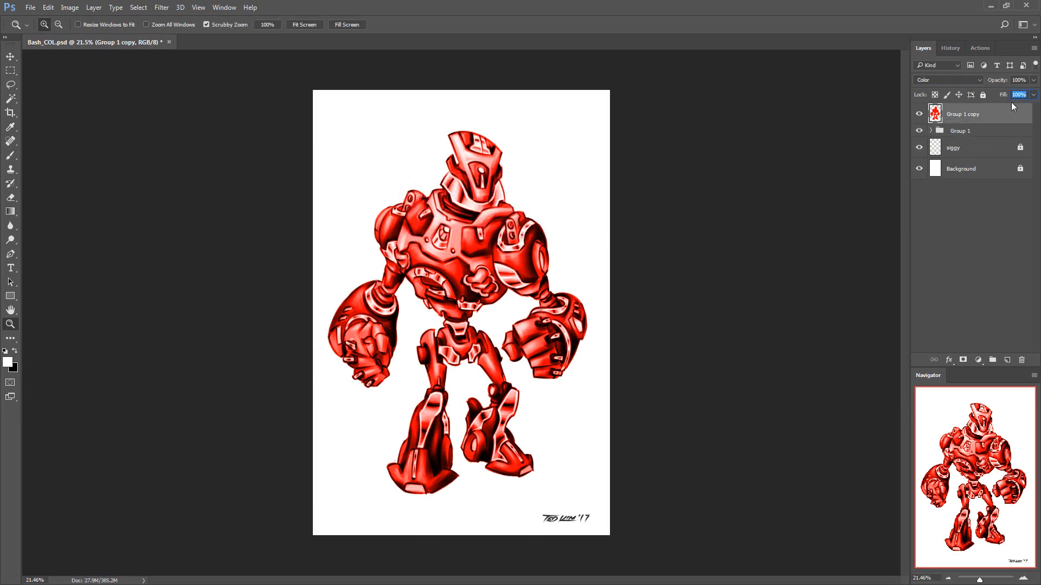
pyautogui.press('Return')
# Invert the red copy's colour to cyan and rename the layer tint
pyautogui.hotkey('ctrl', 'i')
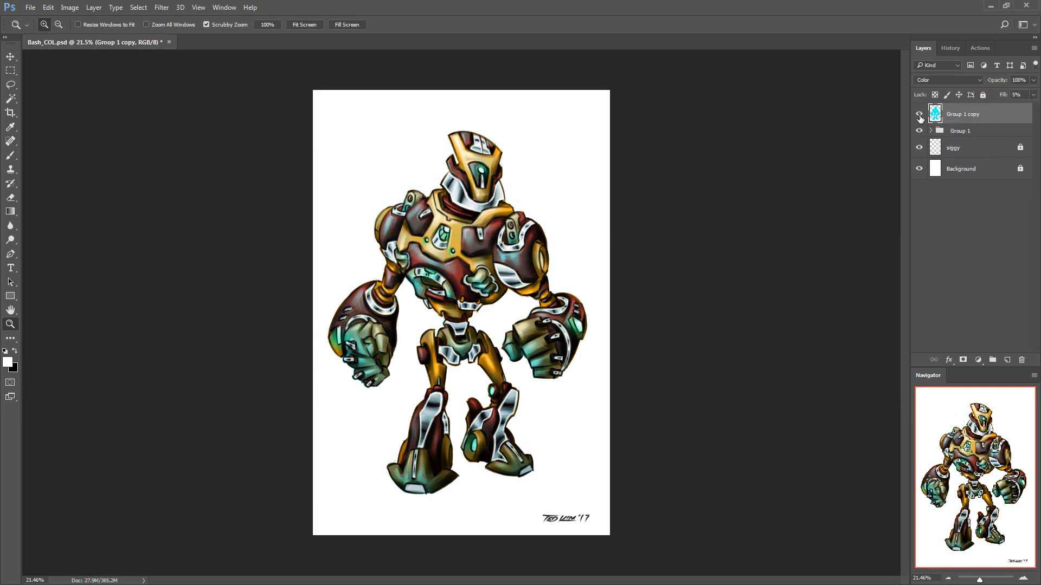
pyautogui.write('tint')
pyautogui.press('Return')
# Move the tint layer to the top inside the robot group and rename the group base
pyautogui.moveTo(601, 186); pyautogui.dragTo(646, 188)
pyautogui.click(931, 131)
pyautogui.moveTo(942, 115); pyautogui.dragTo(939, 141)
pyautogui.moveTo(801, 182); pyautogui.dragTo(760, 221)
pyautogui.click(931, 109)
pyautogui.click(973, 113)
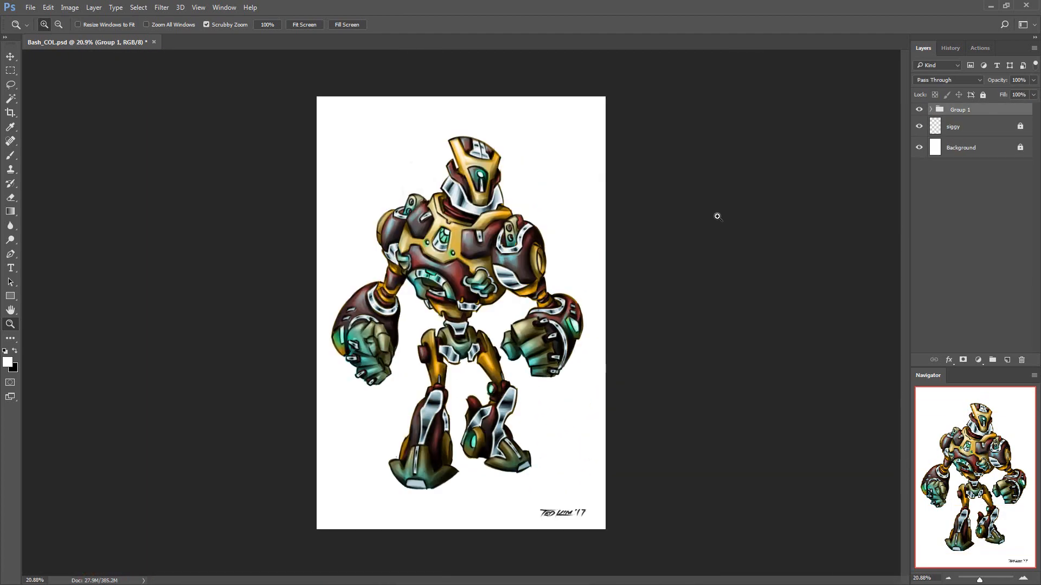
pyautogui.doubleClick(960, 110)
pyautogui.write('base')
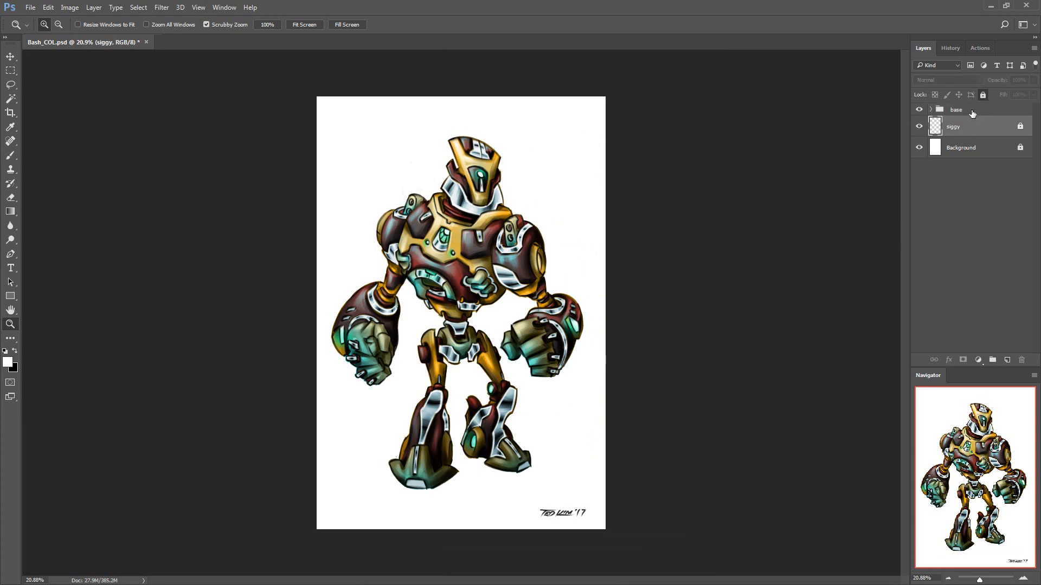
# Merge a duplicate of the base group into one layer and hide the original group
pyautogui.click(971, 112)
pyautogui.hotkey('ctrl', 'j')
pyautogui.click(918, 123)
pyautogui.hotkey('ctrl', 'e')
# Duplicate the merged base copy and set the duplicate to Screen mode with a reduced fill
pyautogui.hotkey('ctrl', 'j')
pyautogui.click(948, 81)
pyautogui.click(933, 193)
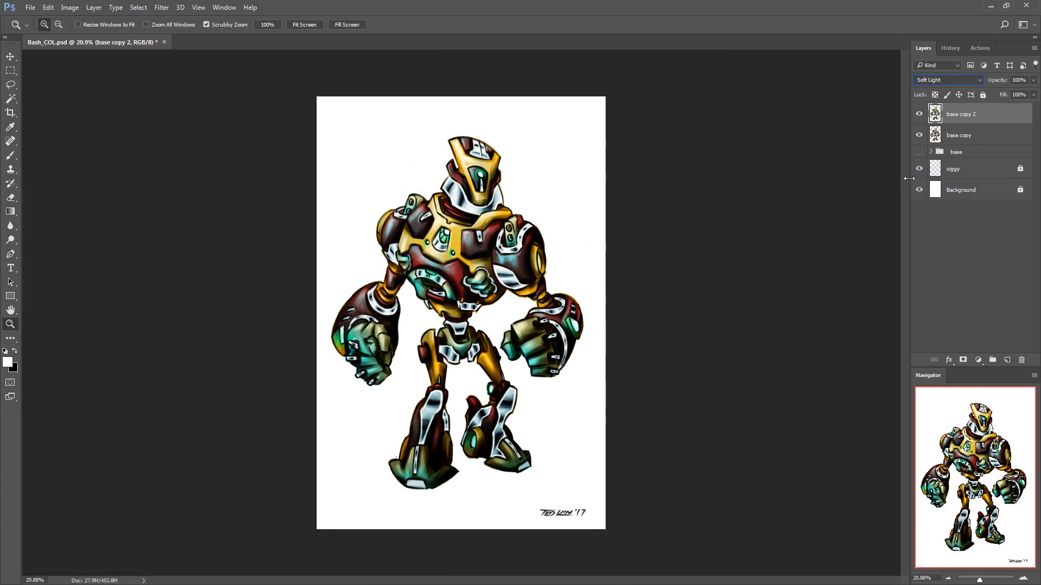
pyautogui.click(962, 81)
pyautogui.click(957, 156)
pyautogui.moveTo(1003, 95); pyautogui.dragTo(956, 96)
# Add another copy of the merged robot layer on top, in Soft Light mode at 50% fill
pyautogui.click(974, 135)
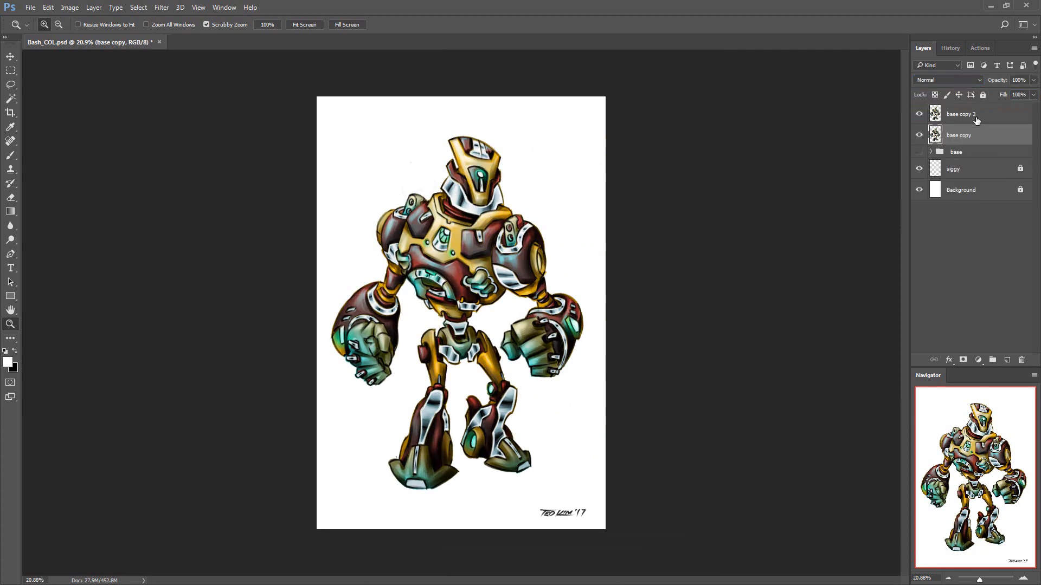
pyautogui.click(975, 116)
pyautogui.hotkey('ctrl', 'j')
pyautogui.click(952, 80)
pyautogui.click(948, 193)
pyautogui.click(1003, 95)
pyautogui.write('50')
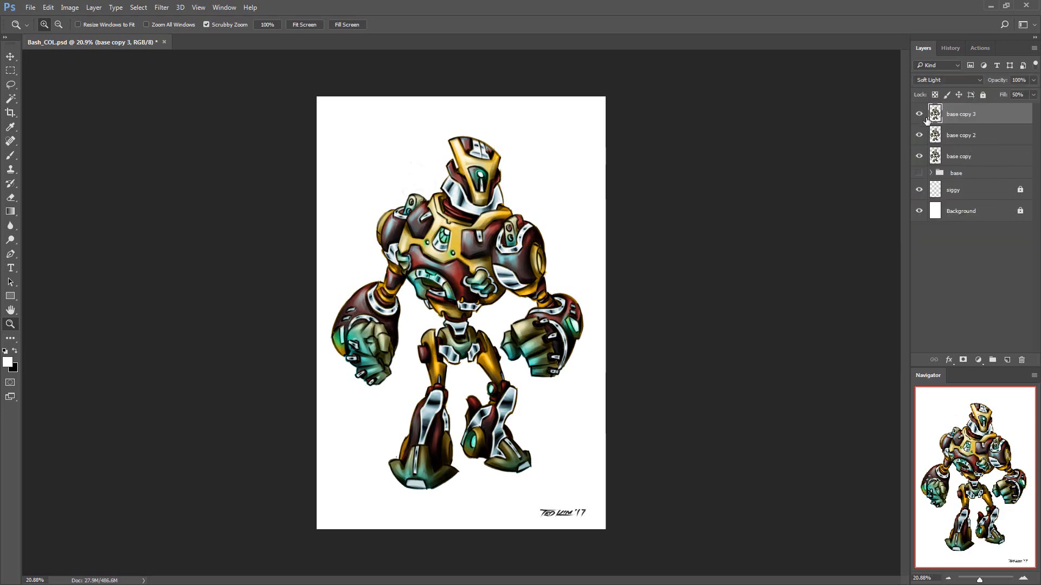
# Group the three merged base copies and name the group contrast
pyautogui.keyDown('shift'); pyautogui.click(950, 156); pyautogui.keyUp('shift')
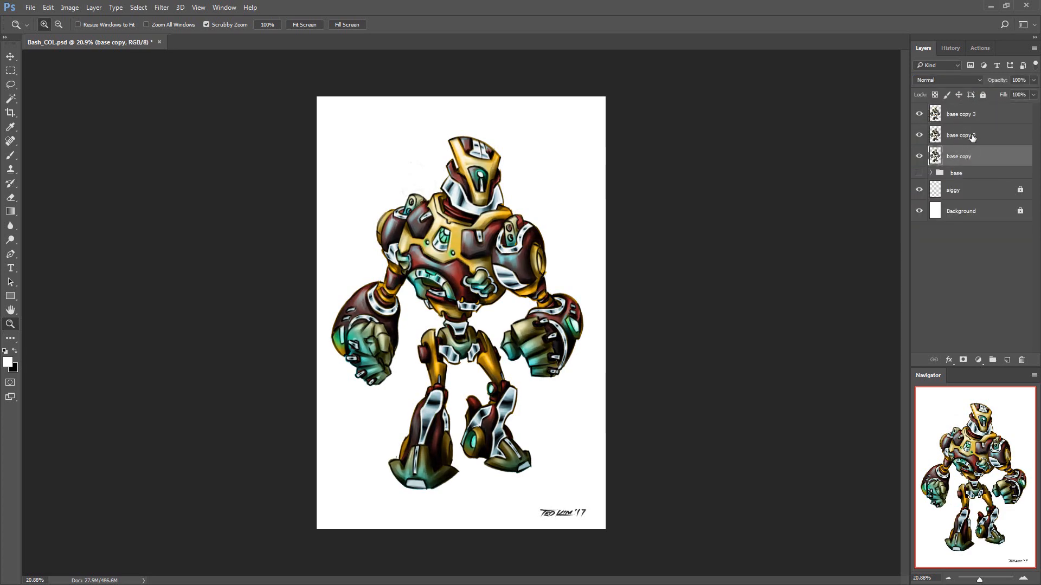
pyautogui.hotkey('ctrl', 'g')
pyautogui.write('ntrast')
pyautogui.press('Return')
# Add a new layer named desat above the contrast group, fill it with black and set it to Saturation mode
pyautogui.hotkey('ctrl', 'shift', 'n')
pyautogui.write('desat')
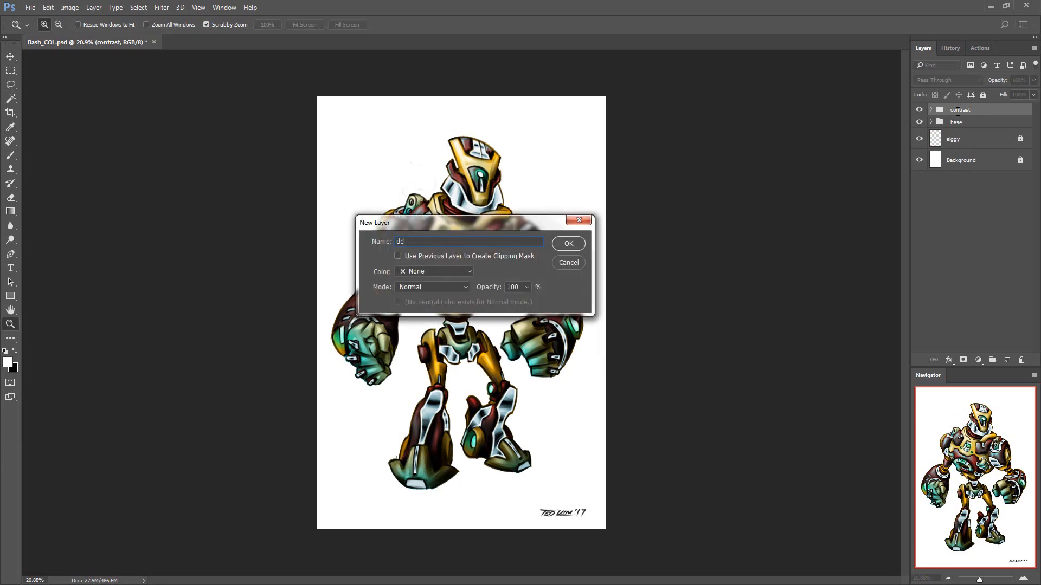
pyautogui.press('Return')
pyautogui.hotkey('ctrl', 'BackSpace')
pyautogui.click(948, 80)
pyautogui.click(943, 278)
# Check the contrast group's effect in greyscale, then hide the desat layer and save the file
pyautogui.click(920, 131)
pyautogui.click(921, 132)
pyautogui.click(920, 115)
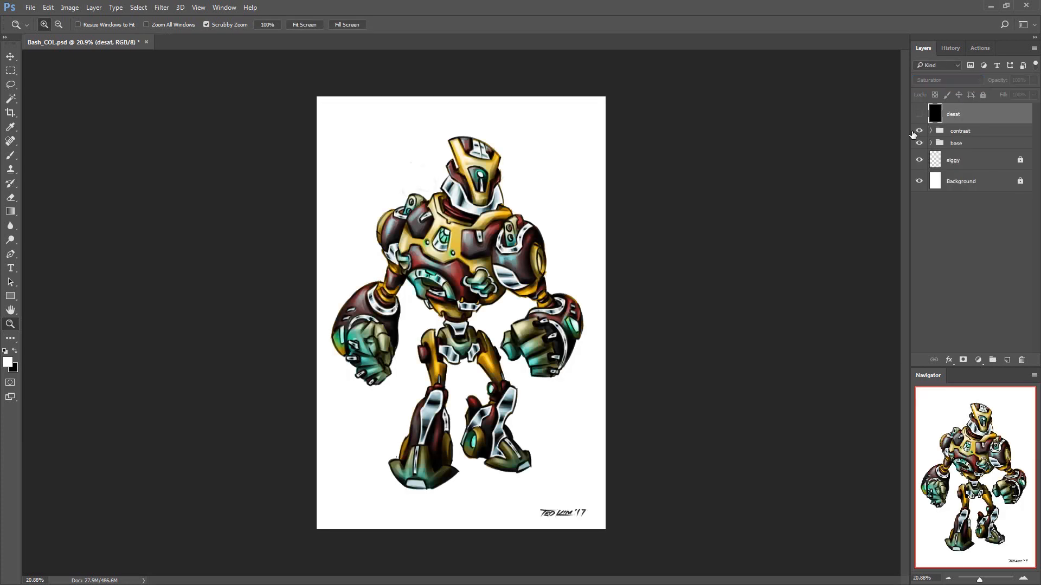
pyautogui.moveTo(656, 308); pyautogui.dragTo(658, 308)
pyautogui.hotkey('ctrl', 's')
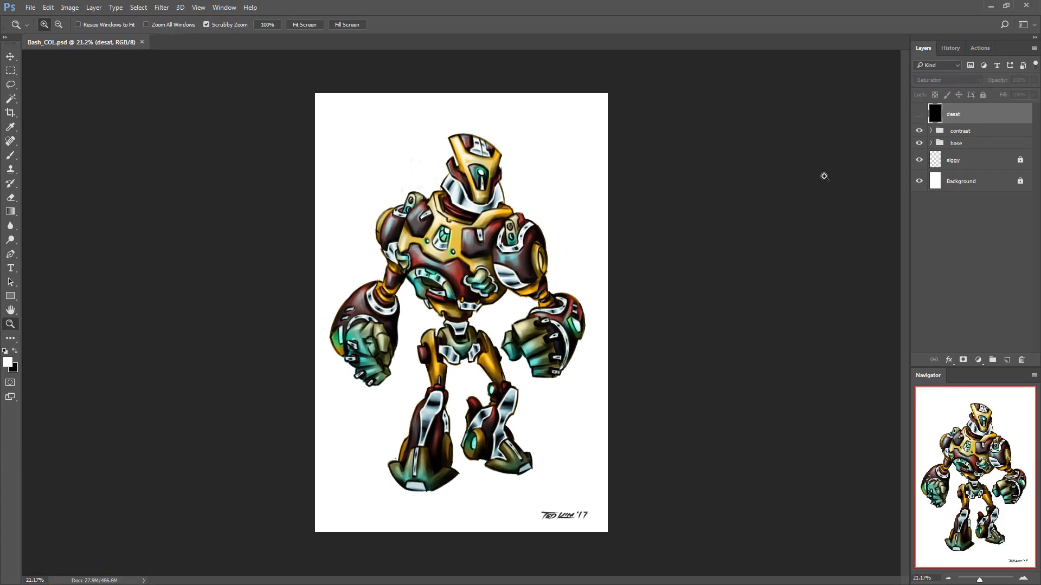
# Merge duplicates of the contrast and base groups into one layer, hiding both original groups, and duplicate the merged layer
pyautogui.click(984, 131)
pyautogui.keyDown('shift'); pyautogui.click(980, 143); pyautogui.keyUp('shift')
pyautogui.hotkey('ctrl', 'j')
pyautogui.hotkey('ctrl', 'e')
pyautogui.moveTo(918, 152); pyautogui.dragTo(919, 164)
pyautogui.hotkey('ctrl', 'j')
pyautogui.click(948, 81)
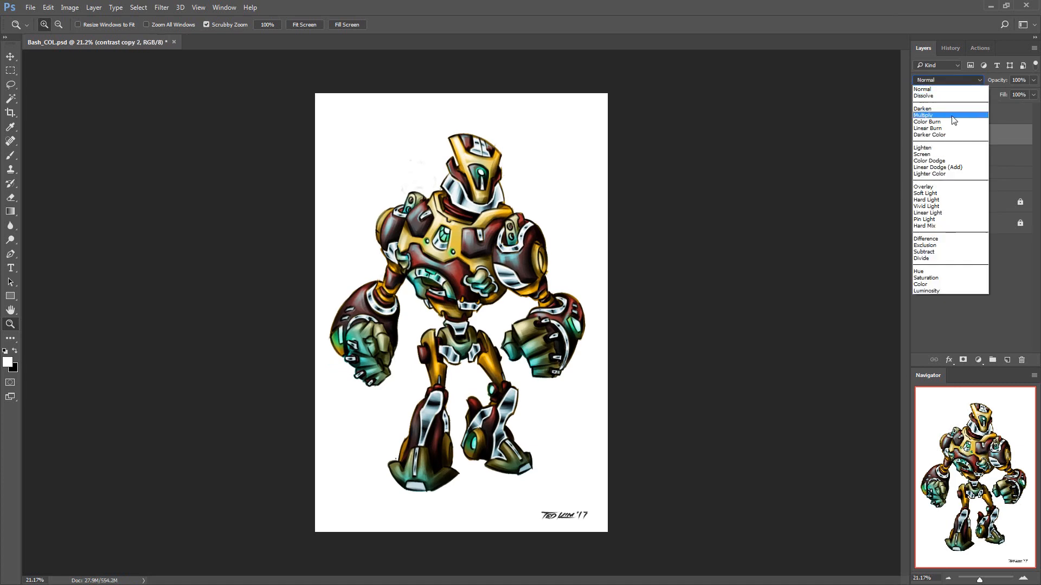
pyautogui.click(952, 115)
pyautogui.hotkey('ctrl', 'z')
# Add a third copy of the merged robot layer and hide it, leaving contrast copy 2 selected
pyautogui.hotkey('ctrl', 'j')
pyautogui.click(950, 156)
pyautogui.click(919, 135)
# Lower the brightness and contrast of contrast copy 2 with Brightness/Contrast and rename the layer redux
pyautogui.click(69, 7)
pyautogui.moveTo(86, 37)
pyautogui.click(217, 36)
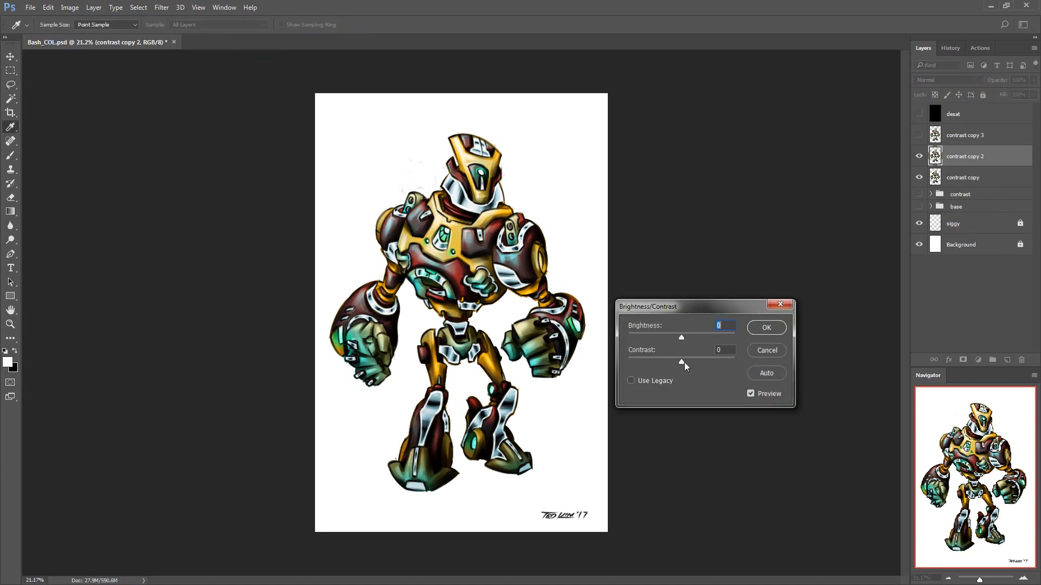
pyautogui.moveTo(682, 362); pyautogui.dragTo(627, 362)
pyautogui.moveTo(681, 337); pyautogui.dragTo(646, 336)
pyautogui.press('Return')
pyautogui.write('zx')
# Hide the redux layer, then show contrast copy 3 and rename it curves
pyautogui.click(919, 156)
pyautogui.click(918, 135)
pyautogui.doubleClick(959, 134)
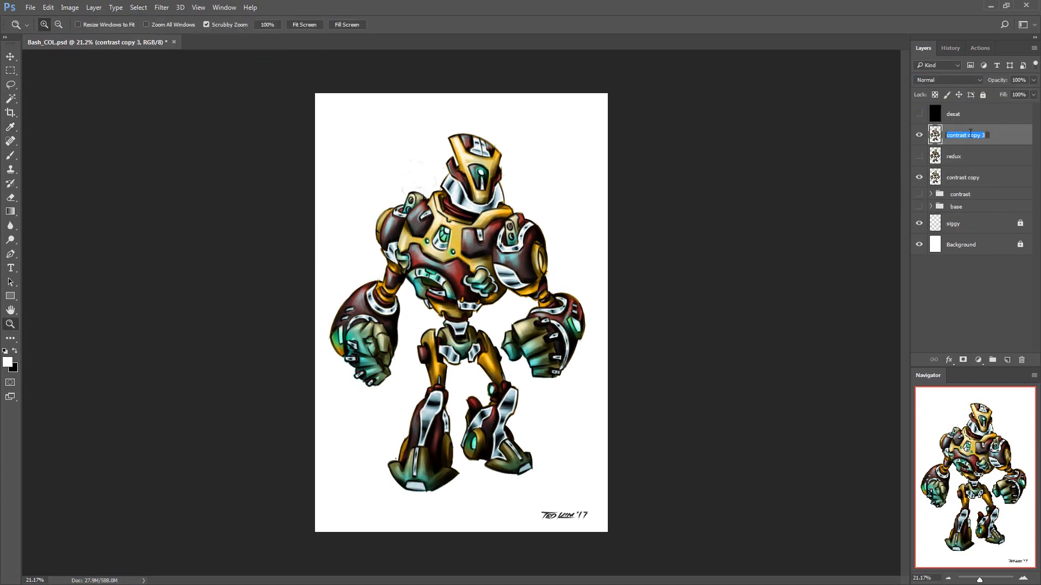
pyautogui.write('curves')
pyautogui.press('Return')
pyautogui.click(69, 7)
pyautogui.click(215, 101)
pyautogui.click(630, 143)
# Adjust the tones of the curves layer with a two-point Curves adjustment
pyautogui.click(69, 8)
pyautogui.moveTo(87, 36)
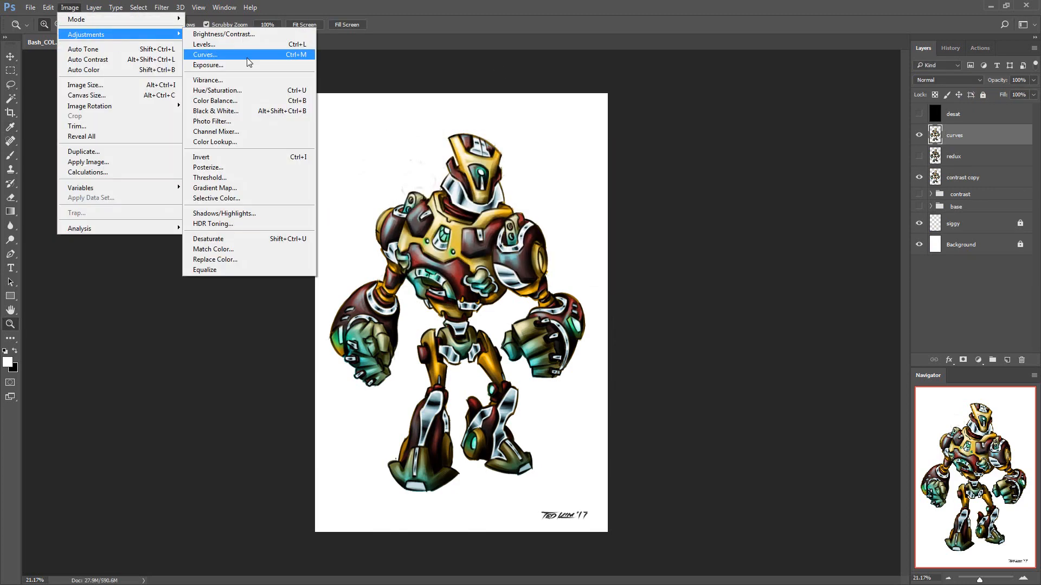
pyautogui.click(247, 55)
pyautogui.click(720, 275)
pyautogui.click(691, 336)
pyautogui.click(937, 275)
# Add black layer masks to the curves and redux layers
pyautogui.click(963, 360)
pyautogui.hotkey('ctrl', 'i')
pyautogui.click(918, 156)
pyautogui.click(964, 156)
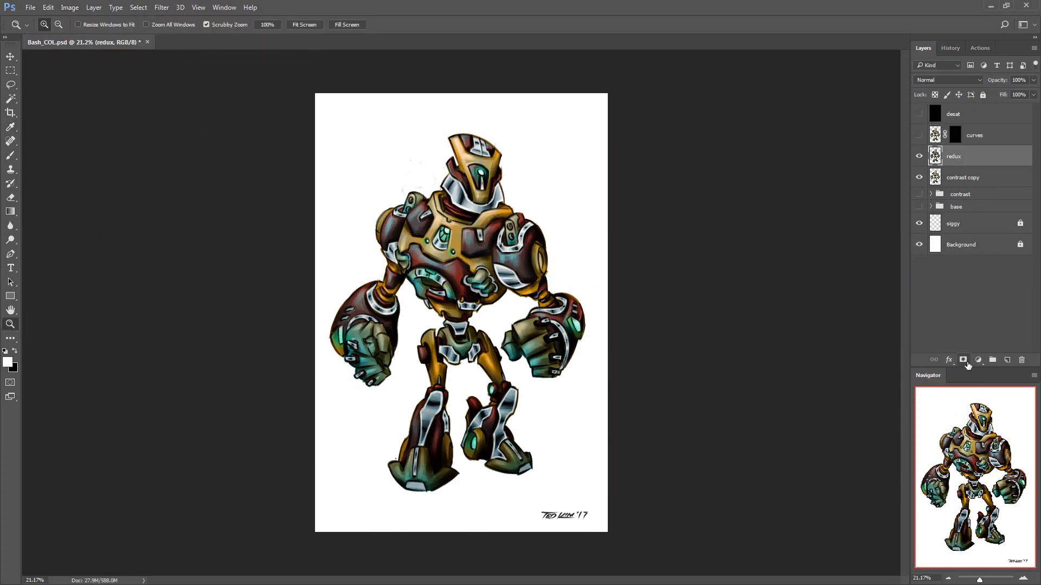
pyautogui.click(963, 359)
pyautogui.hotkey('ctrl', 'i')
# Draw white gradients on the masks, revealing redux from the bottom of the robot and curves from the top
pyautogui.moveTo(652, 363); pyautogui.dragTo(602, 380)
pyautogui.press('g')
pyautogui.moveTo(468, 523); pyautogui.dragTo(480, 357)
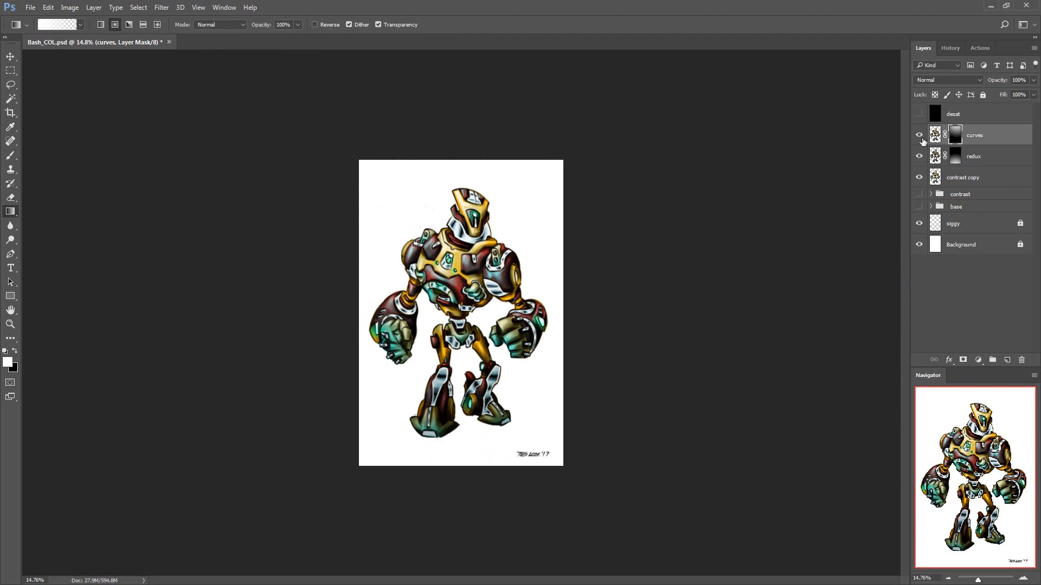
# Group the curves, redux and contrast copy layers and merge a duplicate of the group into one layer
pyautogui.keyDown('shift'); pyautogui.click(978, 174); pyautogui.keyUp('shift')
pyautogui.hotkey('ctrl', 'g')
pyautogui.hotkey('ctrl', 'j')
pyautogui.hotkey('ctrl', 'e')
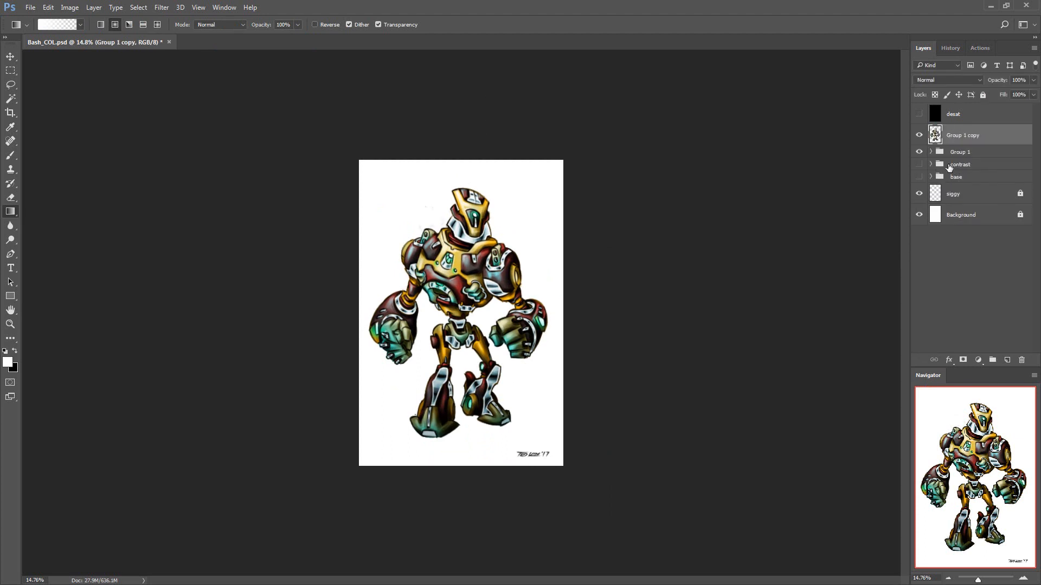
# Desaturate the merged Group 1 copy and set its blend mode to Color
pyautogui.hotkey('ctrl', 'shift', 'u')
pyautogui.click(947, 80)
pyautogui.click(938, 286)
# Add a black mask to the desaturated copy and reveal its lower part with a white gradient
pyautogui.click(963, 360)
pyautogui.hotkey('ctrl', 'i')
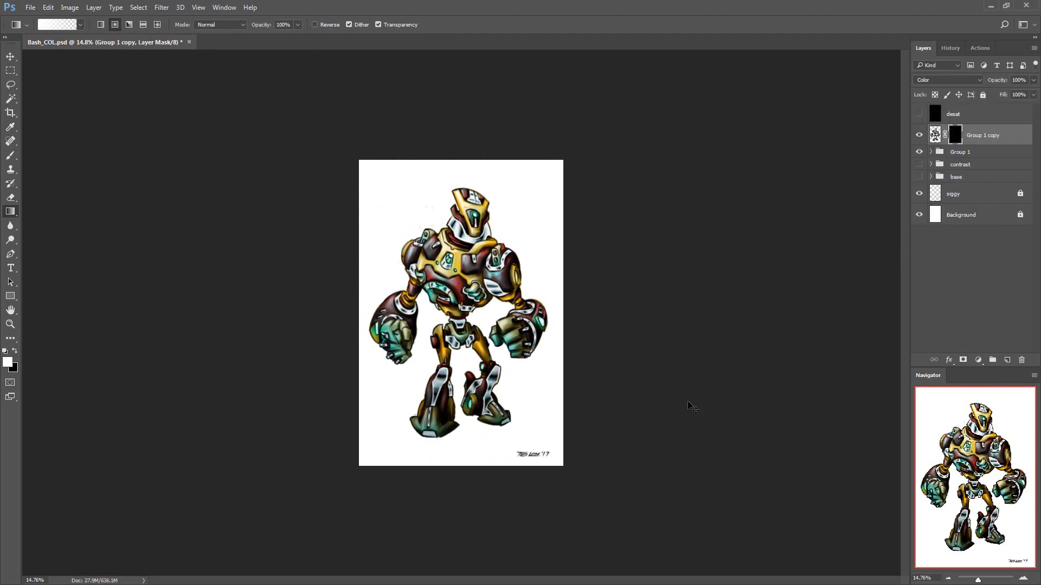
pyautogui.moveTo(627, 404); pyautogui.dragTo(580, 424)
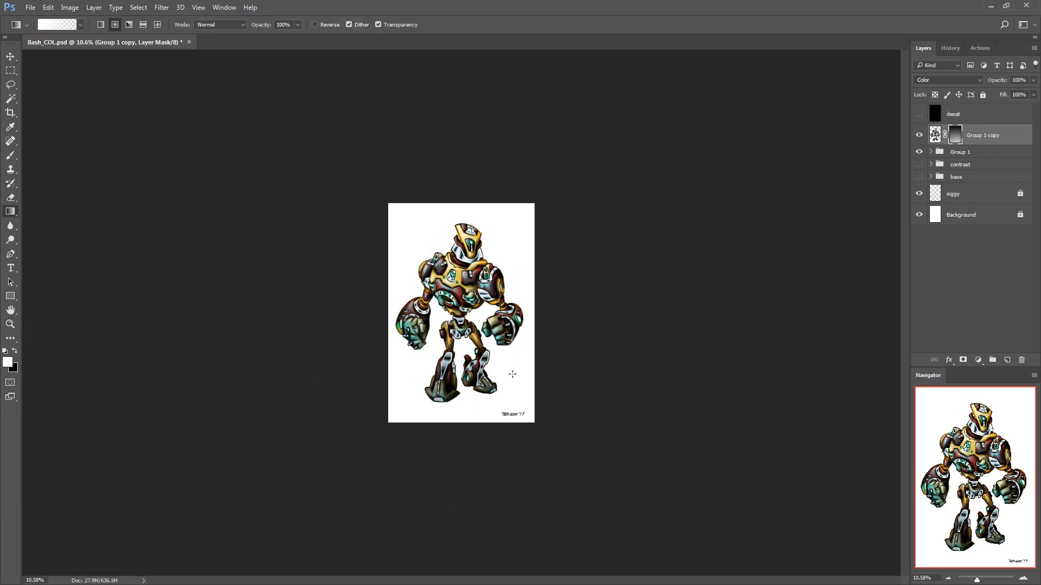
# Copy the tint layer out of the base group to just below desat and hide the copy
pyautogui.click(931, 164)
pyautogui.click(930, 165)
pyautogui.click(931, 177)
pyautogui.click(990, 193)
pyautogui.hotkey('ctrl', 'j')
pyautogui.moveTo(990, 193); pyautogui.dragTo(976, 126)
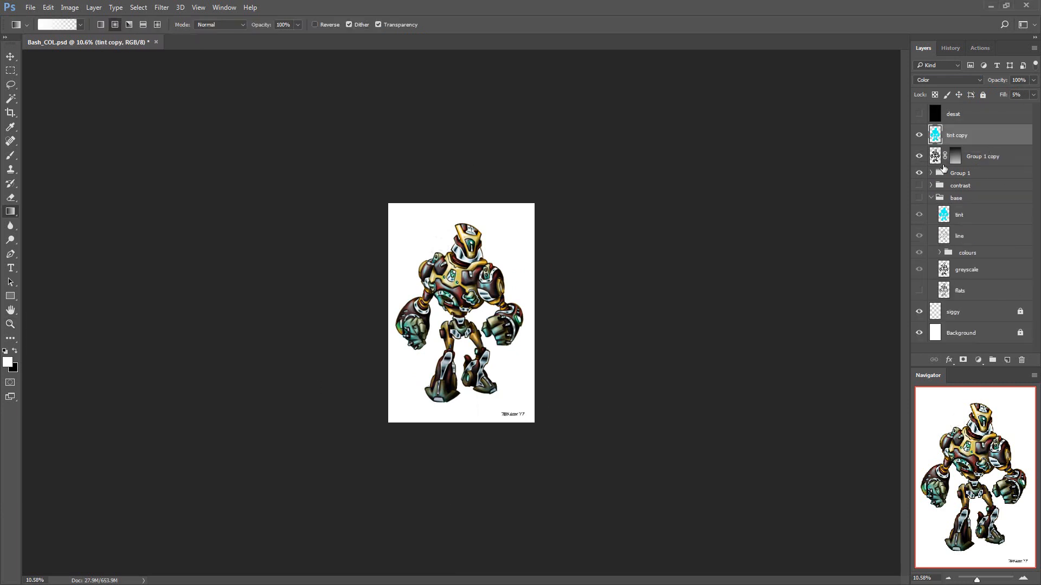
pyautogui.click(931, 198)
pyautogui.click(919, 135)
# Merge a duplicate of Group 1 into one layer and place it above the masked desaturated copy
pyautogui.click(968, 157)
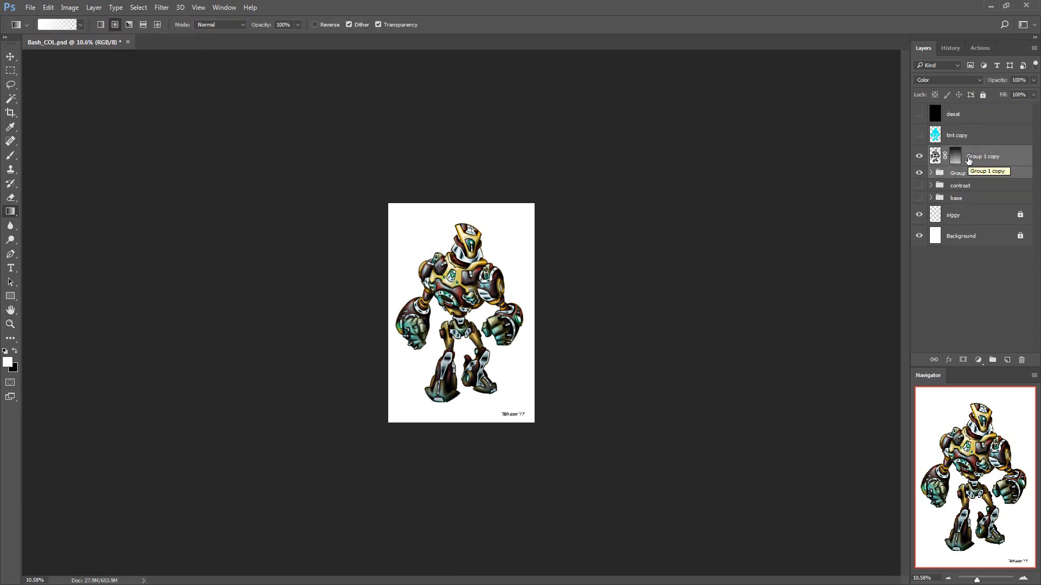
pyautogui.click(931, 173)
pyautogui.click(931, 172)
pyautogui.click(976, 174)
pyautogui.hotkey('ctrl', 'j')
pyautogui.hotkey('ctrl', 'e')
pyautogui.moveTo(978, 181); pyautogui.dragTo(978, 145)
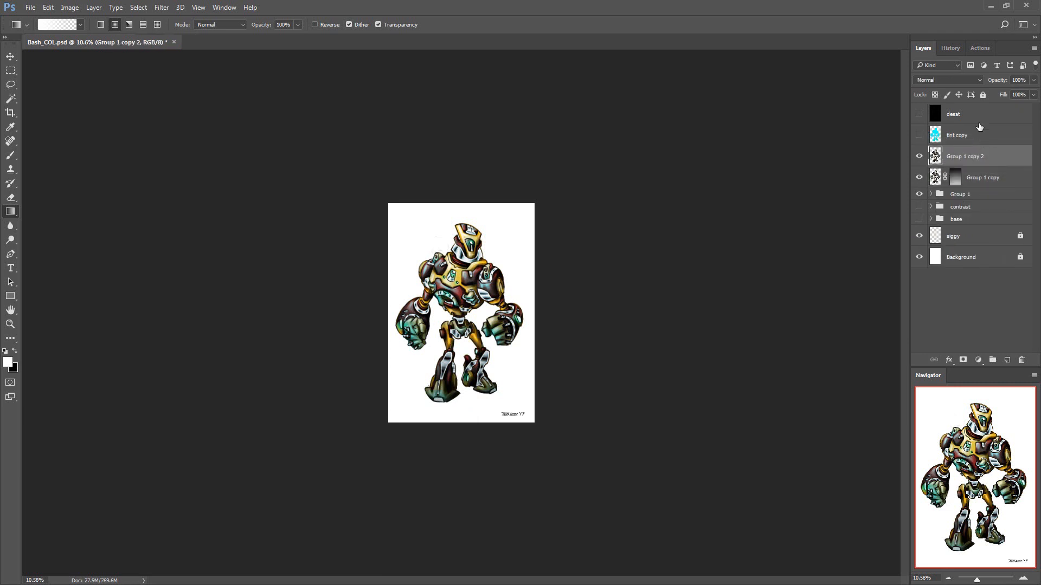
# Set Group 1 copy 2 to Soft Light with a gradient mask revealing its upper part, and show the tint copy inverted to red
pyautogui.hotkey('shift', 'alt', 'o')
pyautogui.keyDown('alt'); pyautogui.click(962, 359); pyautogui.keyUp('alt')
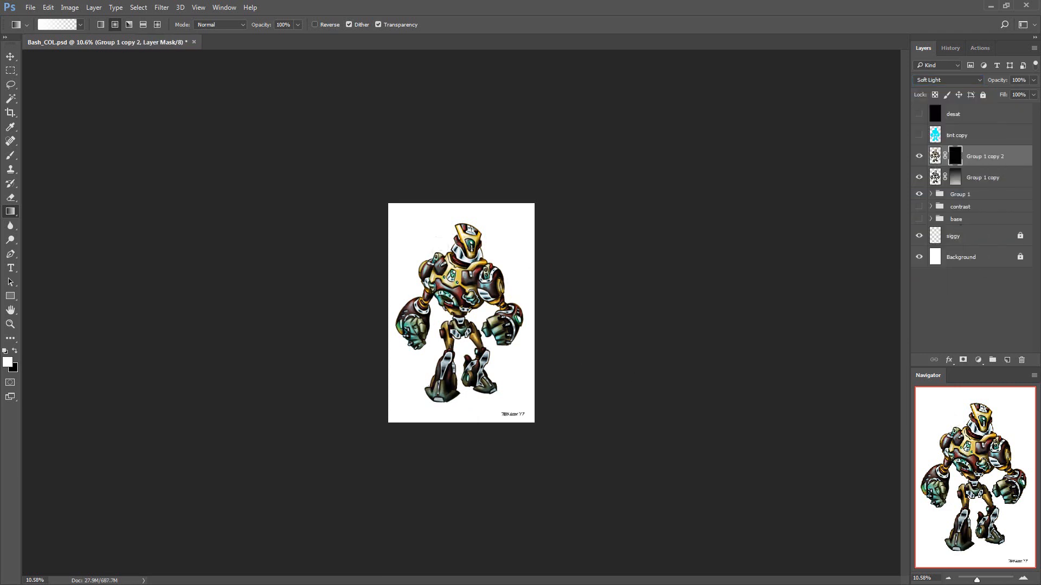
pyautogui.click(934, 135)
pyautogui.keyDown('shift'); pyautogui.click(971, 197); pyautogui.keyUp('shift')
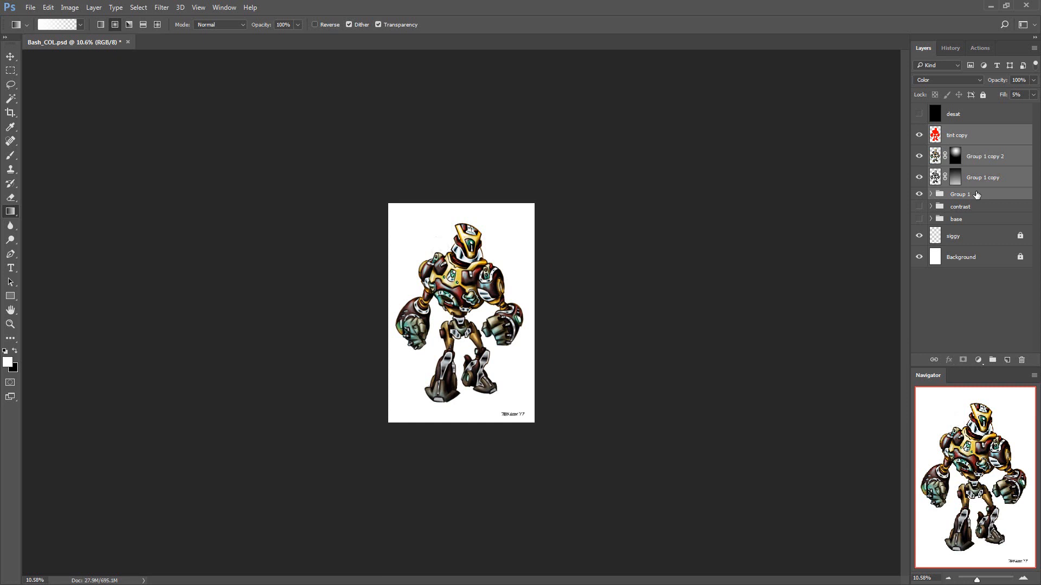
pyautogui.click(976, 194)
pyautogui.click(981, 178)
pyautogui.keyDown('shift'); pyautogui.click(985, 140); pyautogui.keyUp('shift')
pyautogui.hotkey('ctrl', 'g')
pyautogui.doubleClick(970, 130)
pyautogui.click(950, 48)
pyautogui.click(959, 334)
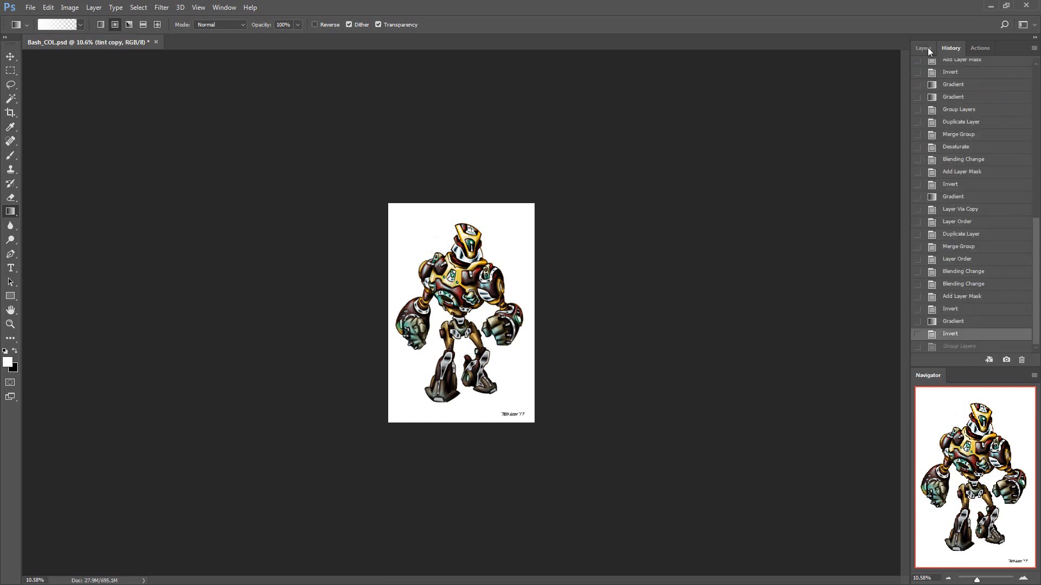
pyautogui.click(928, 50)
# Group the layers from tint copy down to Group 1 as contrast 2 and show the contrast and base groups
pyautogui.keyDown('shift'); pyautogui.click(976, 192); pyautogui.keyUp('shift')
pyautogui.hotkey('ctrl', 'g')
pyautogui.doubleClick(971, 131)
pyautogui.write('contrast 2')
pyautogui.click(965, 144)
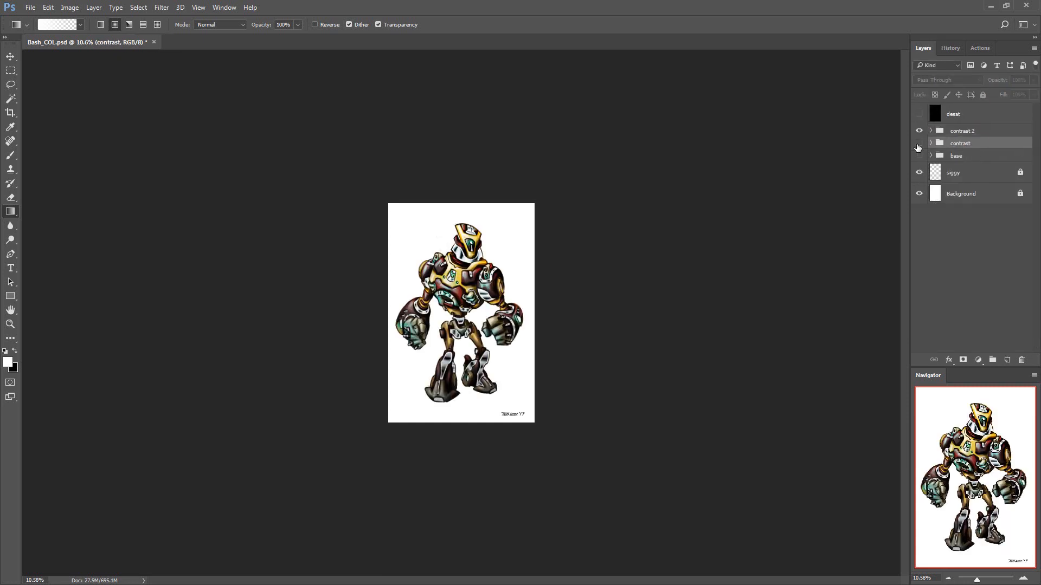
pyautogui.moveTo(919, 144); pyautogui.dragTo(919, 156)
# Compare the robot with the contrast 2 group on and off, in colour and under the desaturation layer
pyautogui.press('z')
pyautogui.moveTo(499, 284); pyautogui.dragTo(555, 283)
pyautogui.click(919, 131)
pyautogui.click(919, 131)
pyautogui.click(919, 113)
pyautogui.click(919, 131)
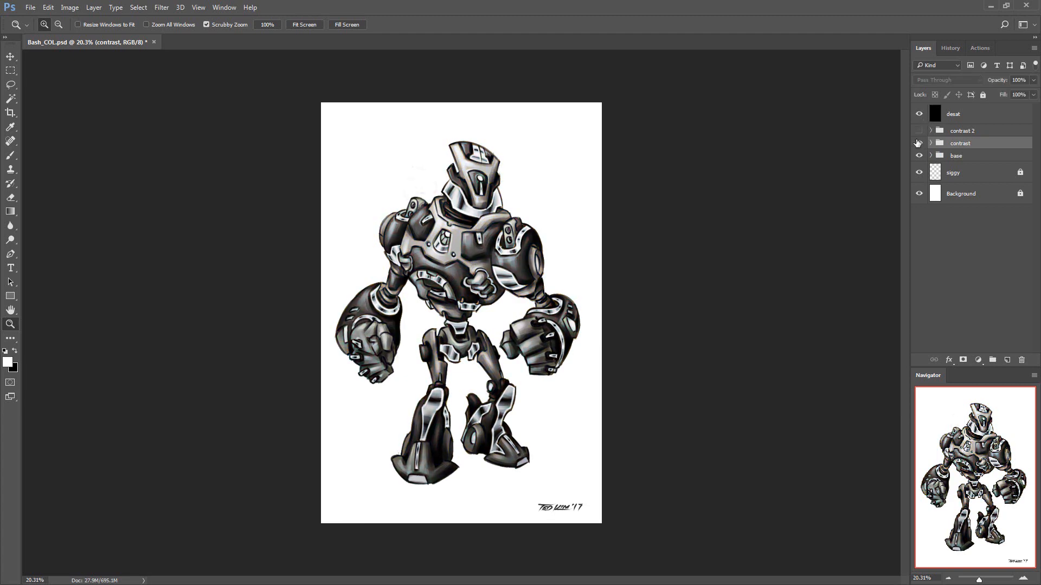
# Show the contrast 2 group, hide the contrast and base groups and the desat layer, and save the document
pyautogui.click(919, 131)
pyautogui.moveTo(918, 143); pyautogui.dragTo(919, 155)
pyautogui.click(919, 113)
pyautogui.moveTo(691, 240); pyautogui.dragTo(683, 245)
pyautogui.hotkey('ctrl', 's')
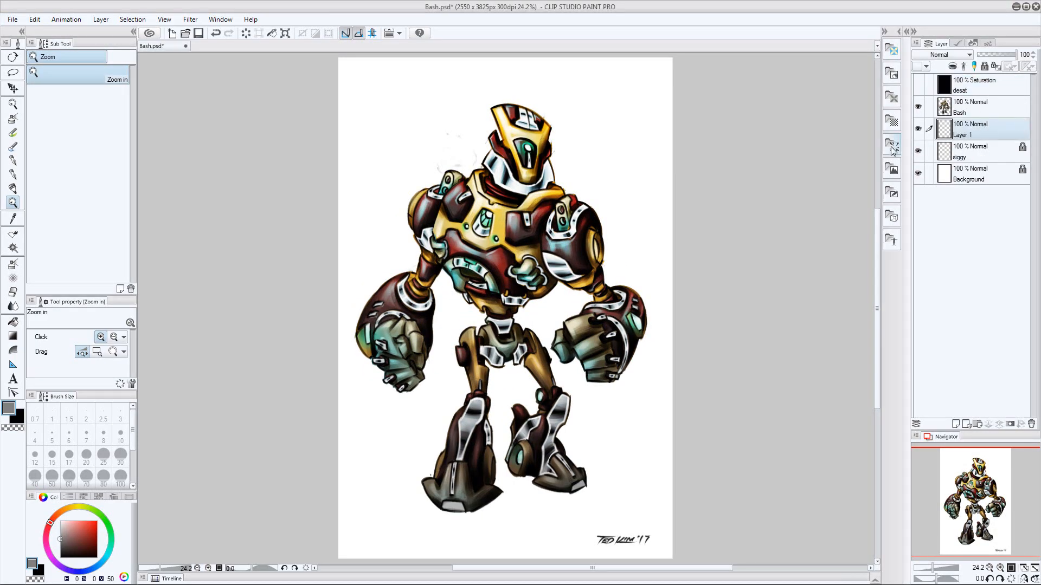
# Switch to Clip Studio Paint, name the empty layer below Bash "line", and choose the DAUB Fine Pencil Hard
pyautogui.doubleClick(962, 133)
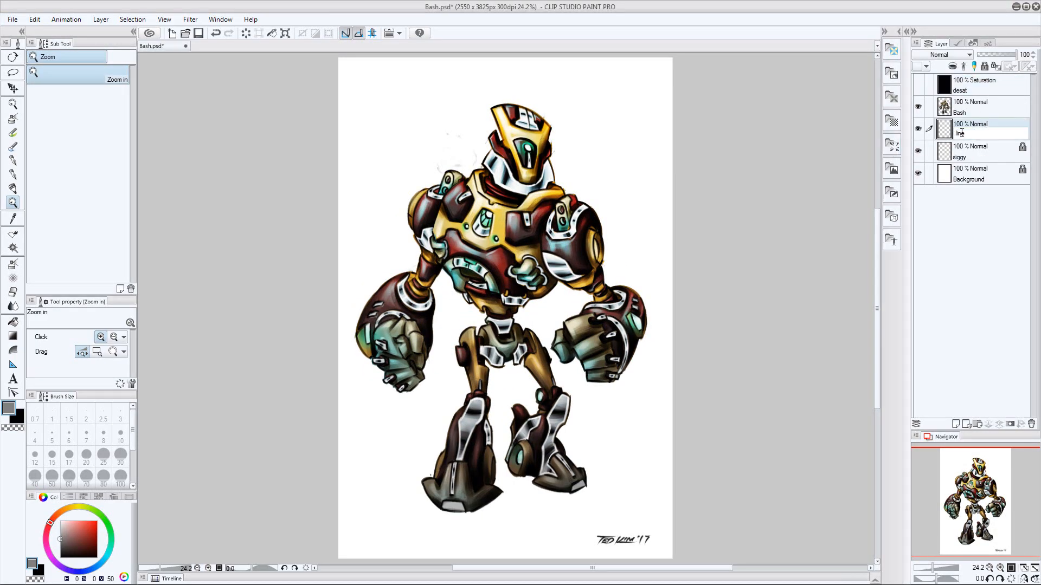
pyautogui.press('Return')
pyautogui.press('p')
pyautogui.hotkey('ctrl', 'space')
pyautogui.moveTo(613, 433)
pyautogui.mouseDown()
pyautogui.moveTo(639, 343)
pyautogui.moveTo(605, 393)
pyautogui.moveTo(606, 339)
pyautogui.mouseUp()
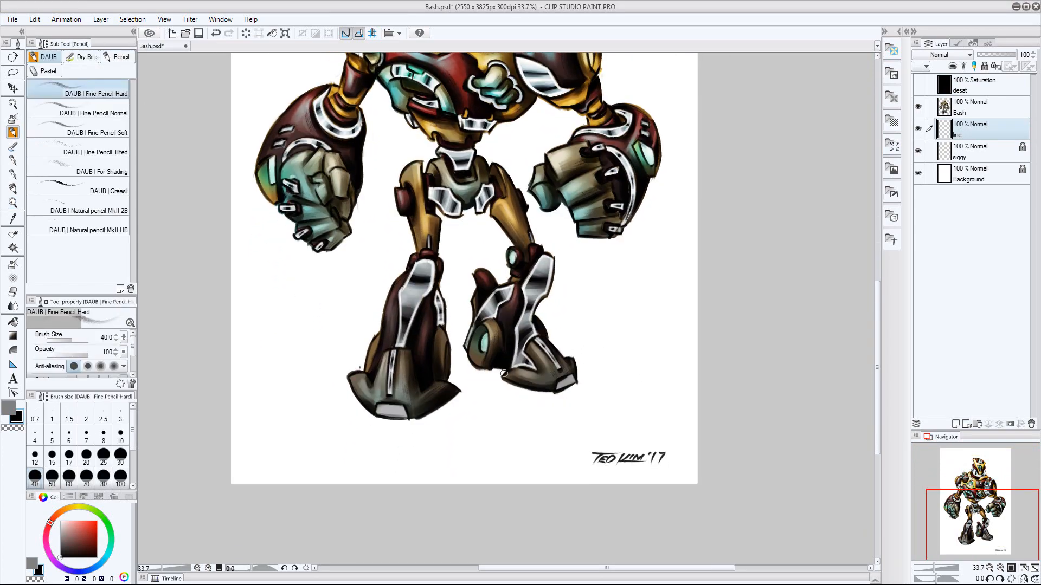
# Add a layer mask to the Bash layer and choose the Soft eraser
pyautogui.click(989, 107)
pyautogui.click(1009, 424)
pyautogui.press('e')
pyautogui.scroll(3, 361, 367)
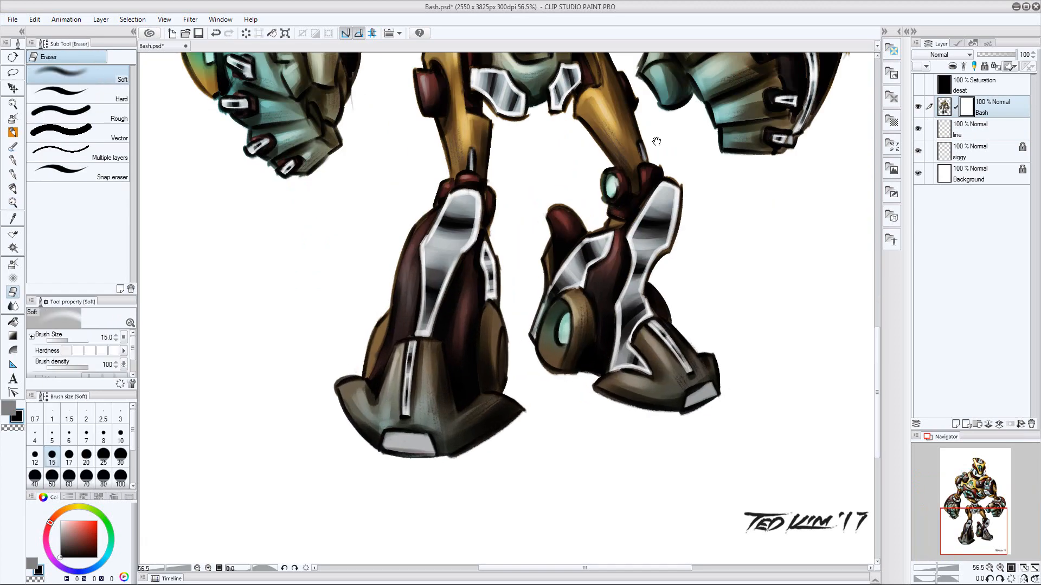
# Erase the stray smudges beside the robot's head and above its shoulder on the Bash mask, using eraser size 40 for the larger marks
pyautogui.moveTo(656, 142); pyautogui.dragTo(527, 246)
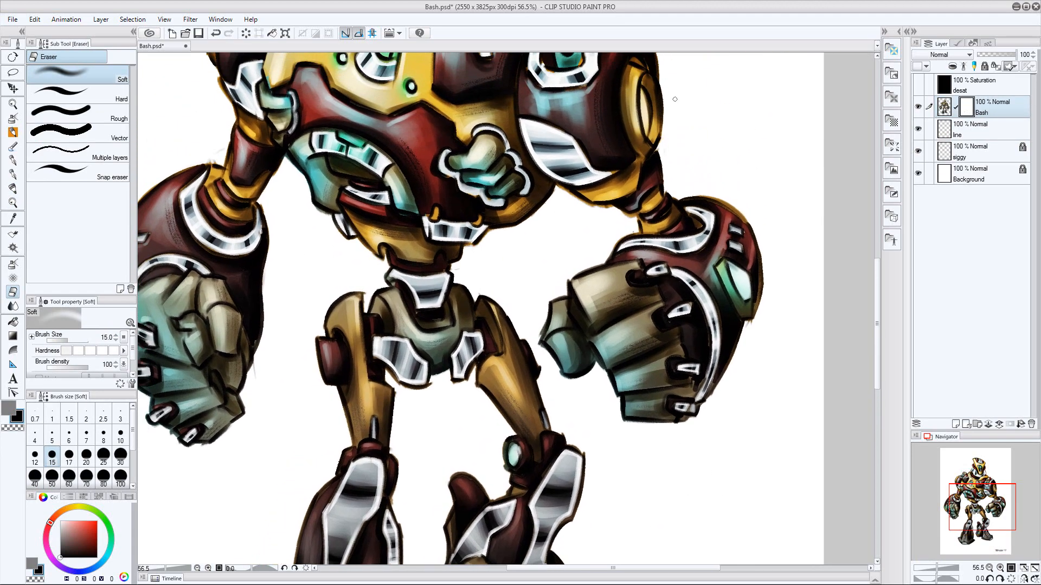
pyautogui.moveTo(675, 100); pyautogui.dragTo(697, 225)
pyautogui.moveTo(561, 166); pyautogui.dragTo(568, 270)
pyautogui.moveTo(552, 77); pyautogui.dragTo(553, 115)
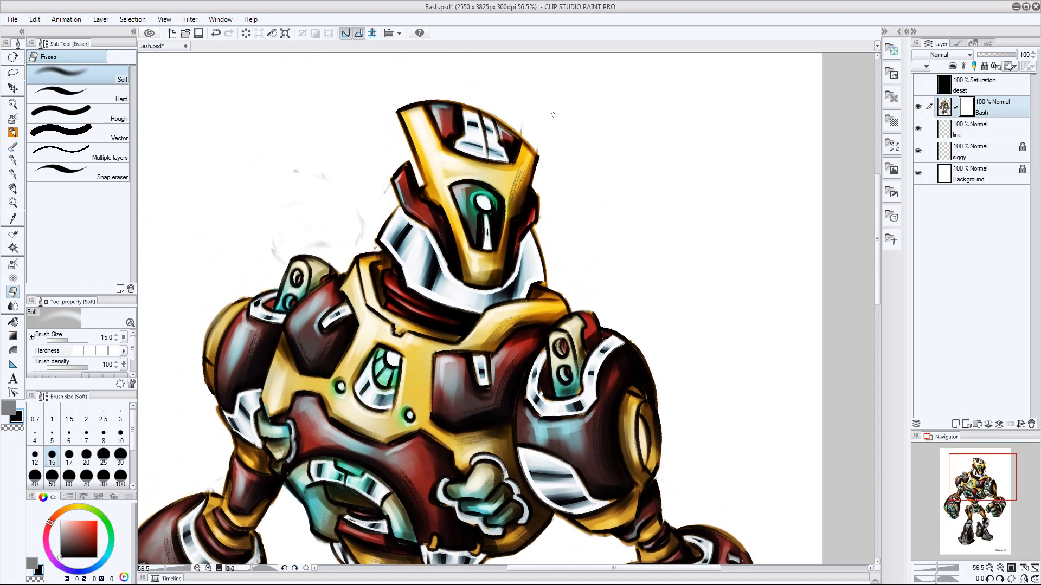
pyautogui.press(']')
pyautogui.press(']')
pyautogui.press(']')
pyautogui.press(']')
pyautogui.press(']')
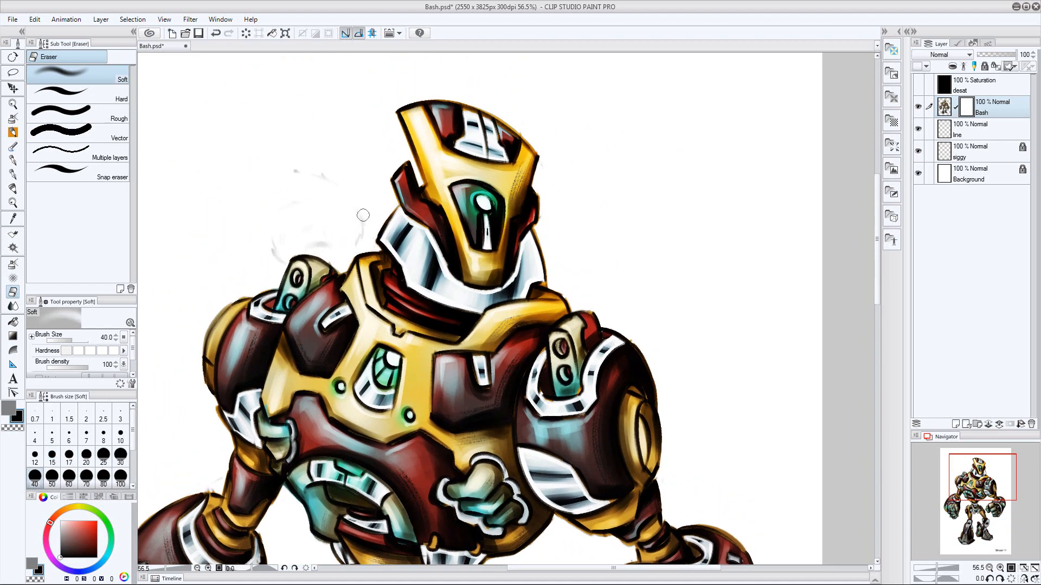
pyautogui.press('[')
pyautogui.press('[')
pyautogui.press('[')
pyautogui.press('[')
pyautogui.press('[')
pyautogui.moveTo(329, 257); pyautogui.dragTo(334, 262)
pyautogui.press(']')
pyautogui.press(']')
pyautogui.press(']')
pyautogui.press(']')
pyautogui.press(']')
pyautogui.moveTo(296, 171); pyautogui.dragTo(324, 173)
pyautogui.moveTo(274, 240); pyautogui.dragTo(278, 257)
# Clean up stray marks around the robot's arms, fists and legs on the Bash mask with the Soft eraser at size 17
pyautogui.moveTo(212, 410)
pyautogui.mouseDown()
pyautogui.moveTo(331, 294)
pyautogui.moveTo(325, 302)
pyautogui.mouseUp()
pyautogui.press('[')
pyautogui.press('[')
pyautogui.press('[')
pyautogui.press('[')
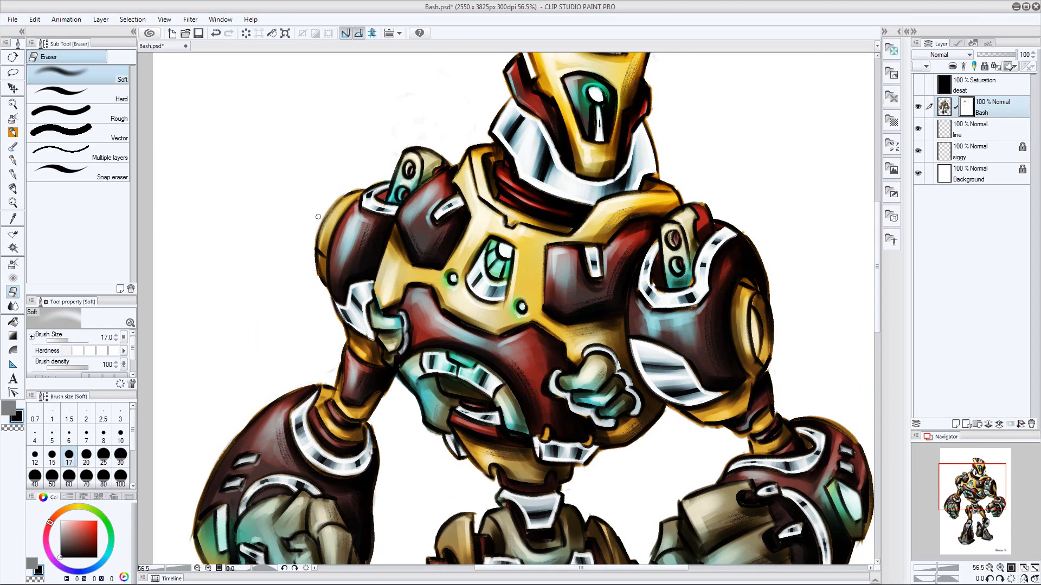
pyautogui.moveTo(393, 422); pyautogui.dragTo(427, 200)
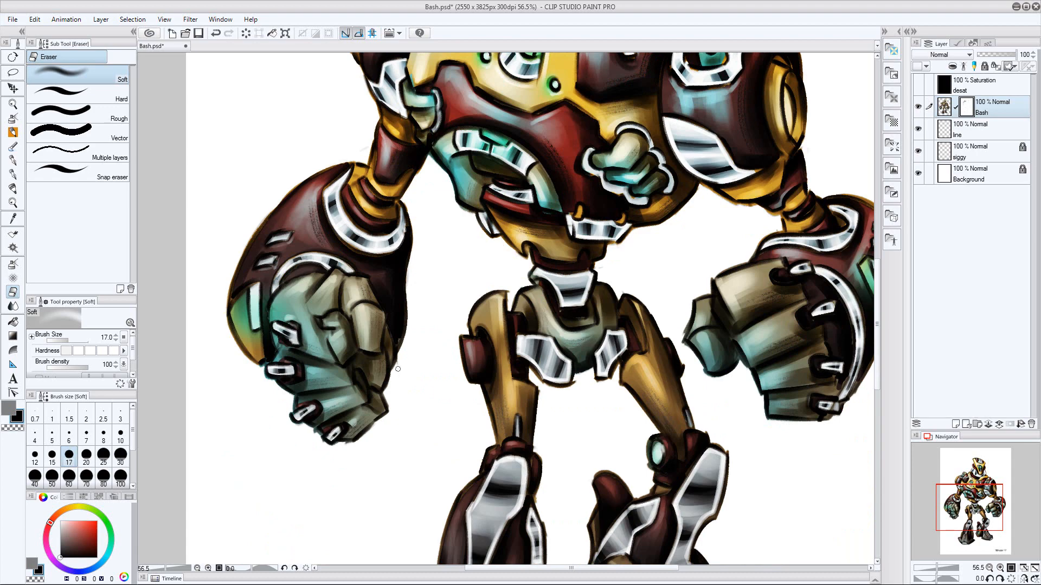
pyautogui.moveTo(476, 468); pyautogui.dragTo(466, 215)
pyautogui.moveTo(542, 142); pyautogui.dragTo(467, 281)
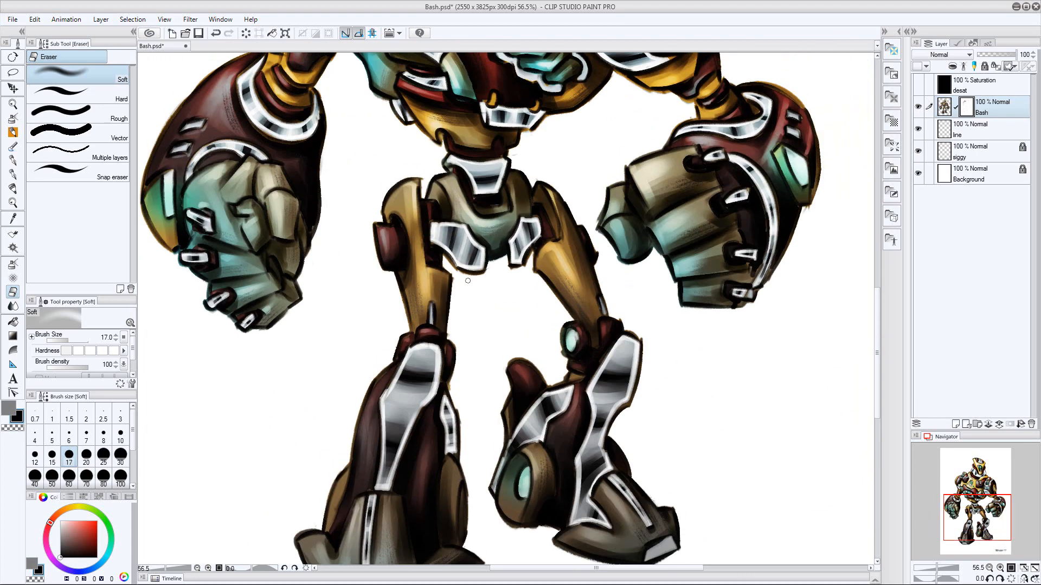
pyautogui.moveTo(620, 167); pyautogui.dragTo(519, 280)
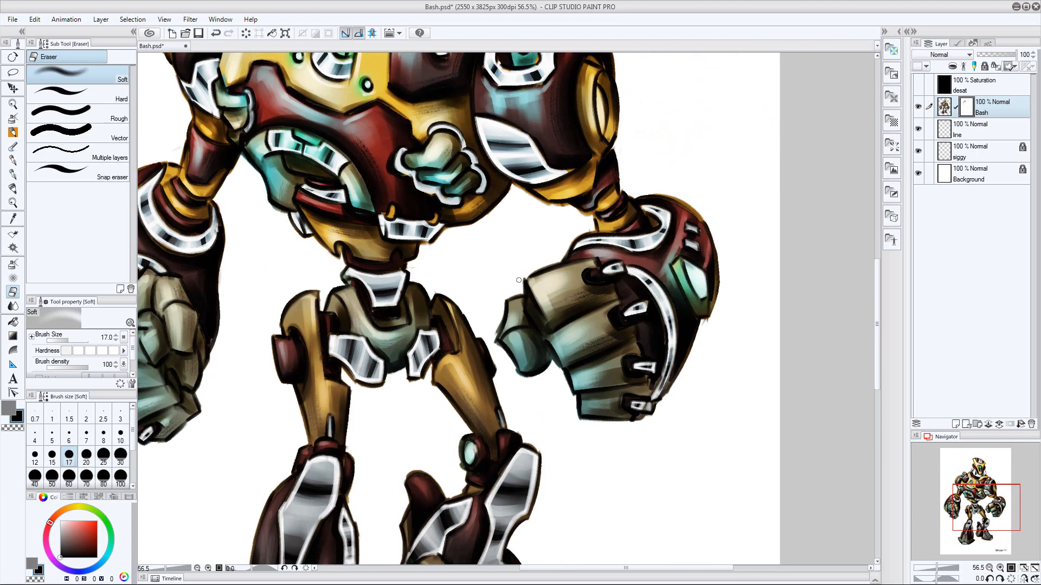
pyautogui.moveTo(597, 214); pyautogui.dragTo(583, 215)
pyautogui.moveTo(457, 258)
pyautogui.mouseDown()
pyautogui.moveTo(471, 272)
pyautogui.moveTo(452, 426)
pyautogui.moveTo(600, 201)
pyautogui.mouseUp()
pyautogui.keyDown('ctrl'); pyautogui.moveTo(650, 304); pyautogui.dragTo(621, 309); pyautogui.keyUp('ctrl')
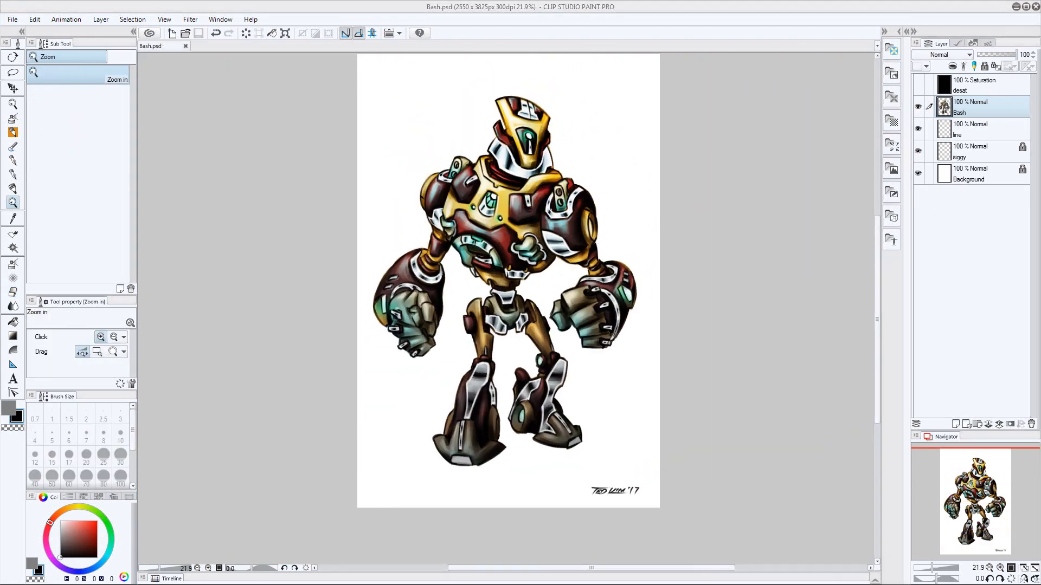
# Add a new layer above Bash and choose the Corel Painter Brush at size 80 for work on the feet
pyautogui.moveTo(690, 330); pyautogui.dragTo(665, 271)
pyautogui.keyDown('ctrl'); pyautogui.moveTo(542, 347); pyautogui.dragTo(575, 341); pyautogui.keyUp('ctrl')
pyautogui.moveTo(555, 323); pyautogui.dragTo(571, 290)
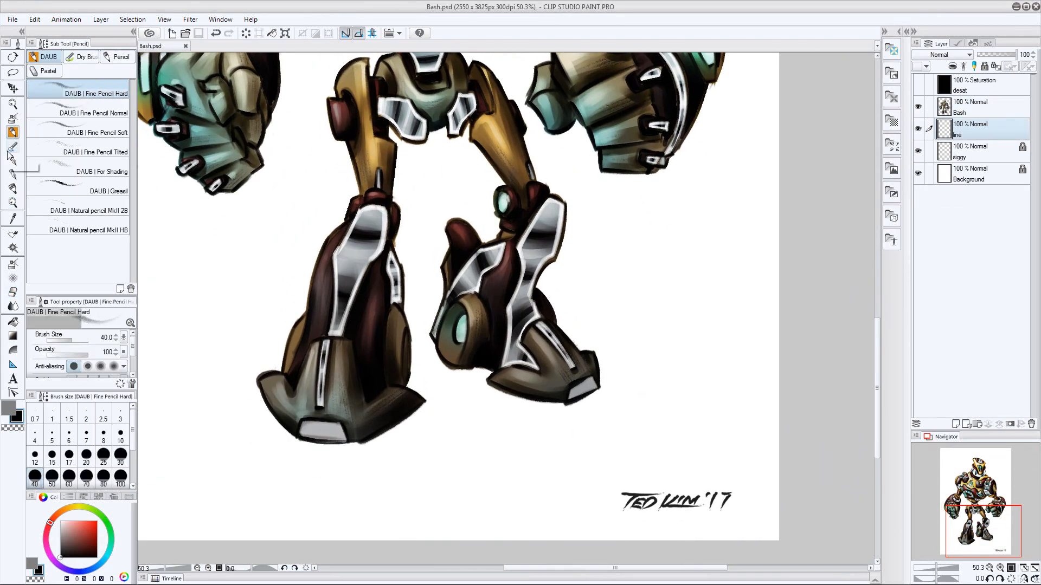
pyautogui.moveTo(678, 59)
pyautogui.mouseDown()
pyautogui.moveTo(567, 410)
pyautogui.moveTo(666, 238)
pyautogui.mouseUp()
pyautogui.moveTo(553, 465)
pyautogui.mouseDown()
pyautogui.moveTo(660, 314)
pyautogui.moveTo(677, 248)
pyautogui.mouseUp()
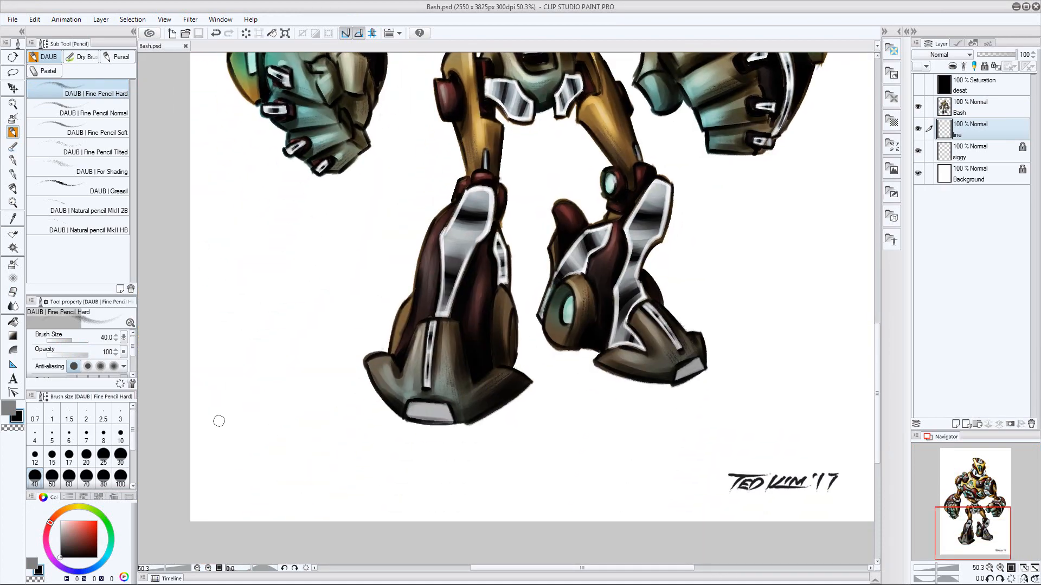
pyautogui.moveTo(219, 422); pyautogui.dragTo(224, 388)
pyautogui.moveTo(271, 313)
pyautogui.mouseDown()
pyautogui.moveTo(295, 367)
pyautogui.moveTo(303, 313)
pyautogui.mouseUp()
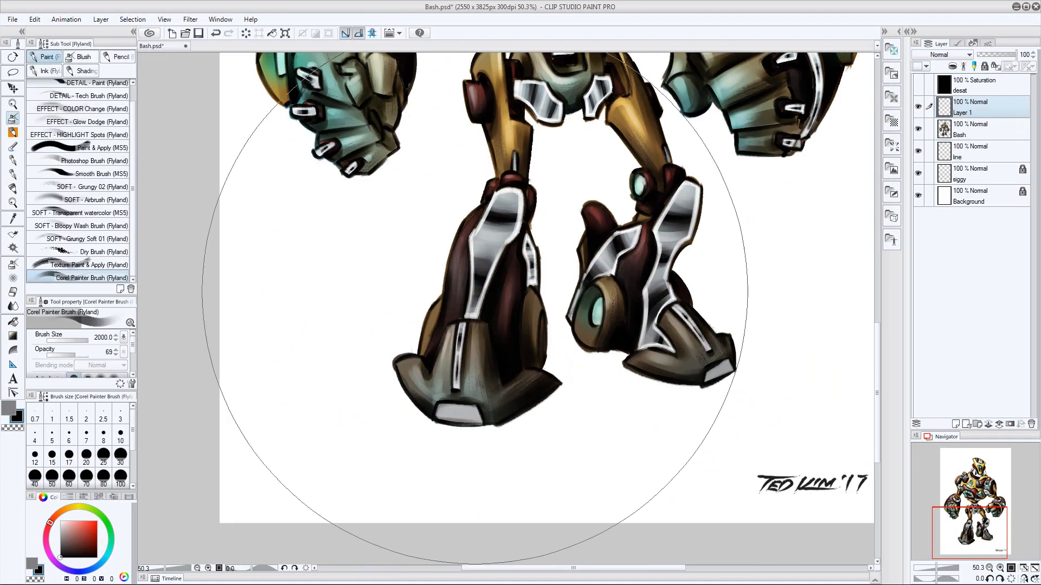
pyautogui.click(104, 476)
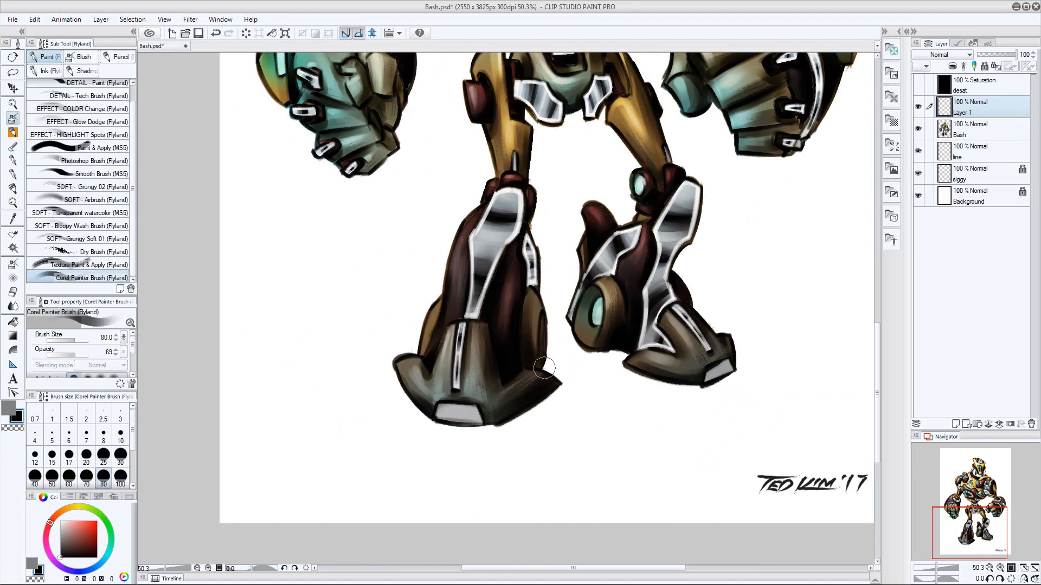
# Touch up the light toe plates and edges of both feet on the new layer with the Corel Painter Brush at size 30
pyautogui.keyDown('alt'); pyautogui.click(476, 416); pyautogui.keyUp('alt')
pyautogui.press('[')
pyautogui.press('[')
pyautogui.press('[')
pyautogui.press('[')
pyautogui.press('[')
pyautogui.moveTo(726, 373); pyautogui.dragTo(709, 372)
pyautogui.moveTo(740, 256); pyautogui.dragTo(734, 272)
pyautogui.moveTo(435, 422); pyautogui.dragTo(456, 423)
pyautogui.keyDown('alt'); pyautogui.click(471, 424); pyautogui.keyUp('alt')
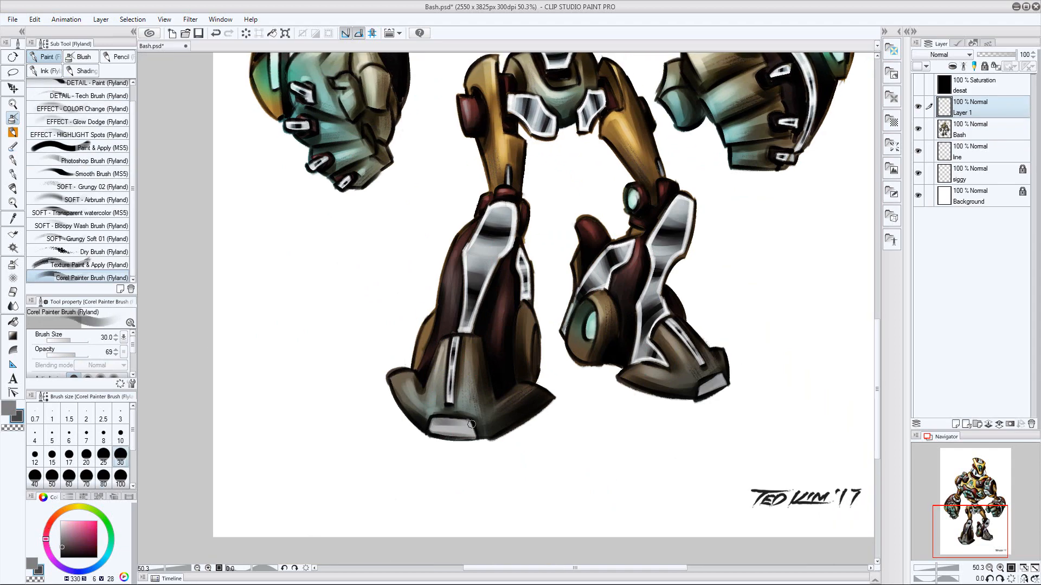
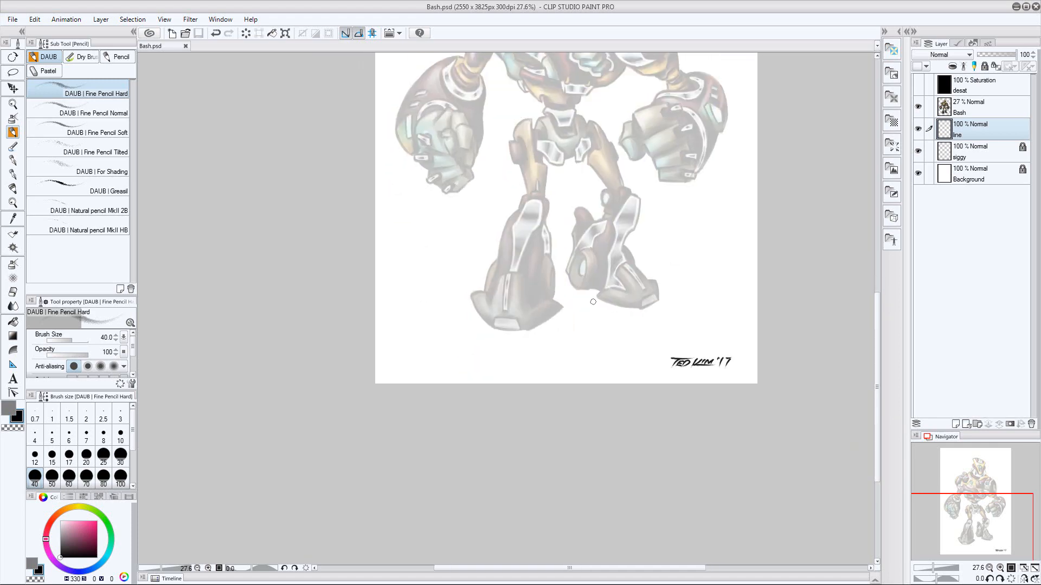
# Rough in a horizon with a crater and hill behind the feet, plus a foreground crater, using Fine Pencil Hard at size 30
pyautogui.moveTo(468, 258); pyautogui.dragTo(669, 251)
pyautogui.hotkey('ctrl', 'z')
pyautogui.click(120, 461)
pyautogui.moveTo(453, 274)
pyautogui.mouseDown()
pyautogui.moveTo(681, 270)
pyautogui.moveTo(540, 364)
pyautogui.moveTo(673, 337)
pyautogui.moveTo(702, 315)
pyautogui.mouseUp()
pyautogui.hotkey('ctrl', 'z')
pyautogui.moveTo(440, 290); pyautogui.dragTo(438, 287)
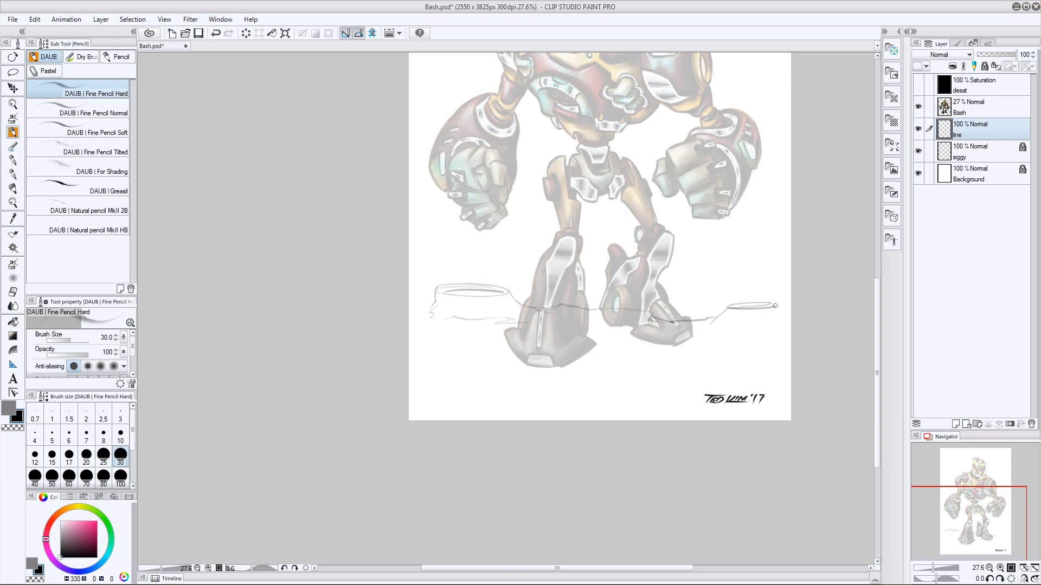
pyautogui.hotkey('ctrl', 'z')
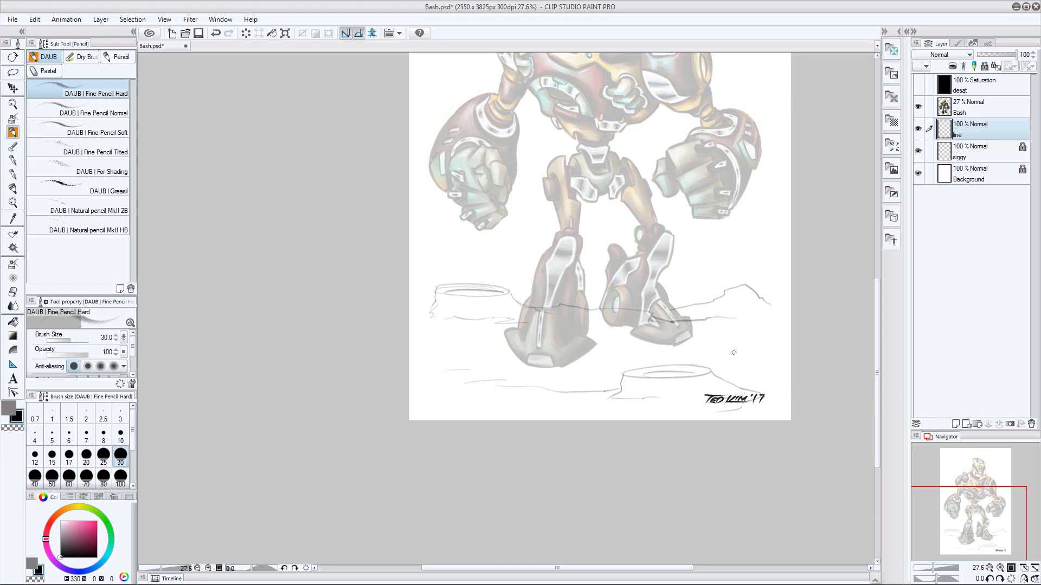
# Sketch the base contours and short vertical creases on the sides of both craters
pyautogui.moveTo(735, 361); pyautogui.dragTo(699, 363)
pyautogui.moveTo(399, 289); pyautogui.dragTo(426, 280)
pyautogui.press('e')
pyautogui.press('p')
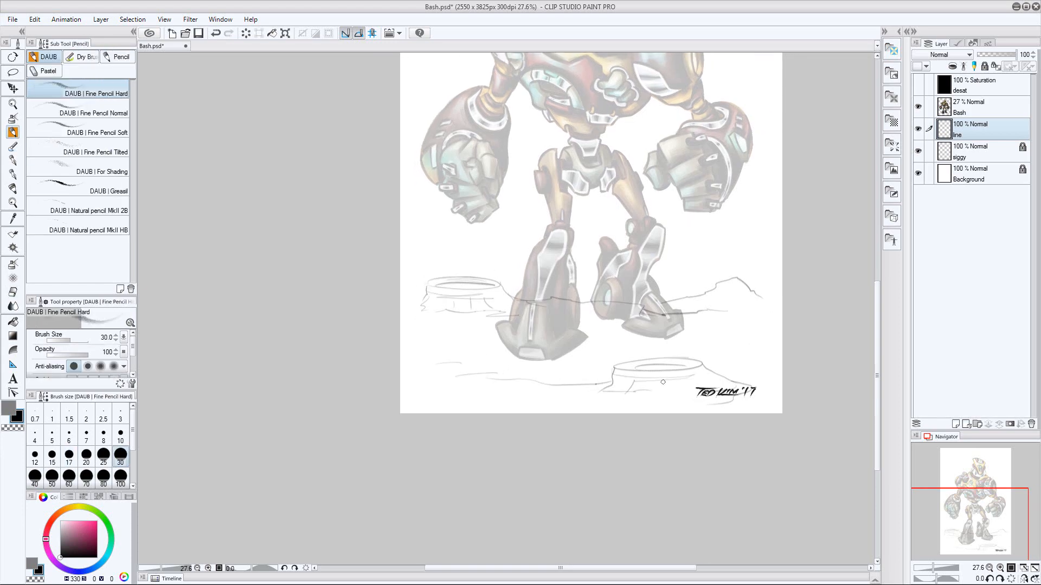
pyautogui.moveTo(662, 382); pyautogui.dragTo(664, 392)
pyautogui.moveTo(681, 383); pyautogui.dragTo(681, 391)
pyautogui.moveTo(703, 379); pyautogui.dragTo(709, 388)
# Add a new raster layer and reselect the line layer for drawing
pyautogui.moveTo(823, 316); pyautogui.dragTo(794, 328)
pyautogui.click(956, 424)
pyautogui.click(937, 157)
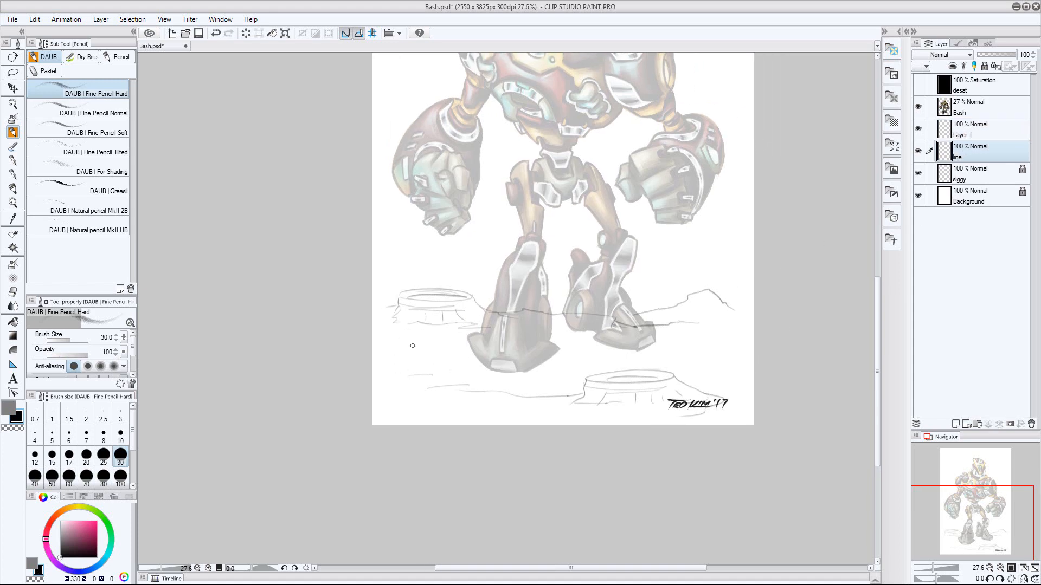
# Hide Bash and trace the distant crater's outline and slope with the DAUB Greasil pencil at size 60
pyautogui.click(70, 187)
pyautogui.click(918, 107)
pyautogui.hotkey('ctrl', 'space')
pyautogui.moveTo(373, 345); pyautogui.dragTo(433, 325)
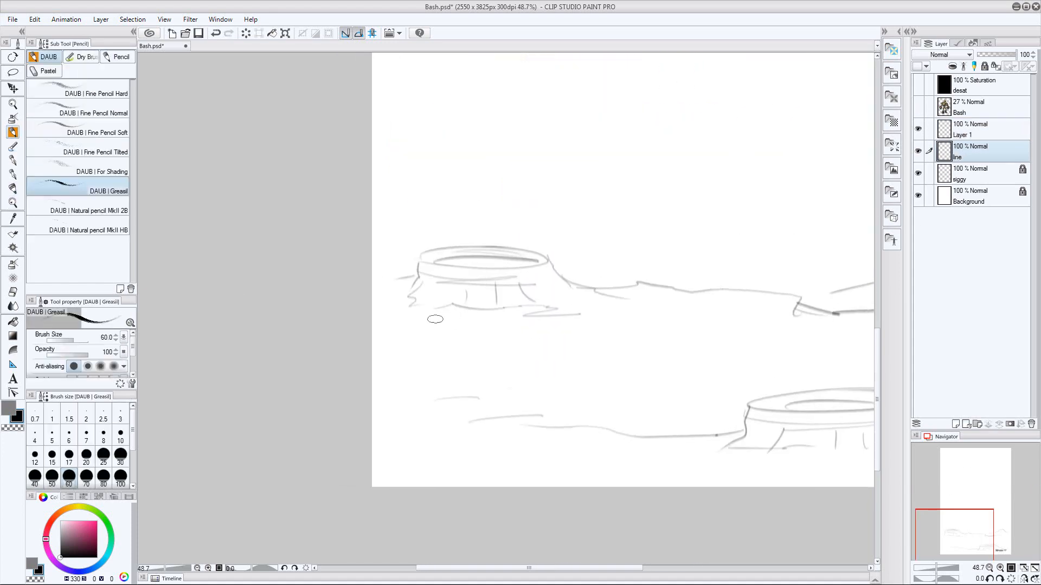
pyautogui.moveTo(419, 257); pyautogui.dragTo(478, 247)
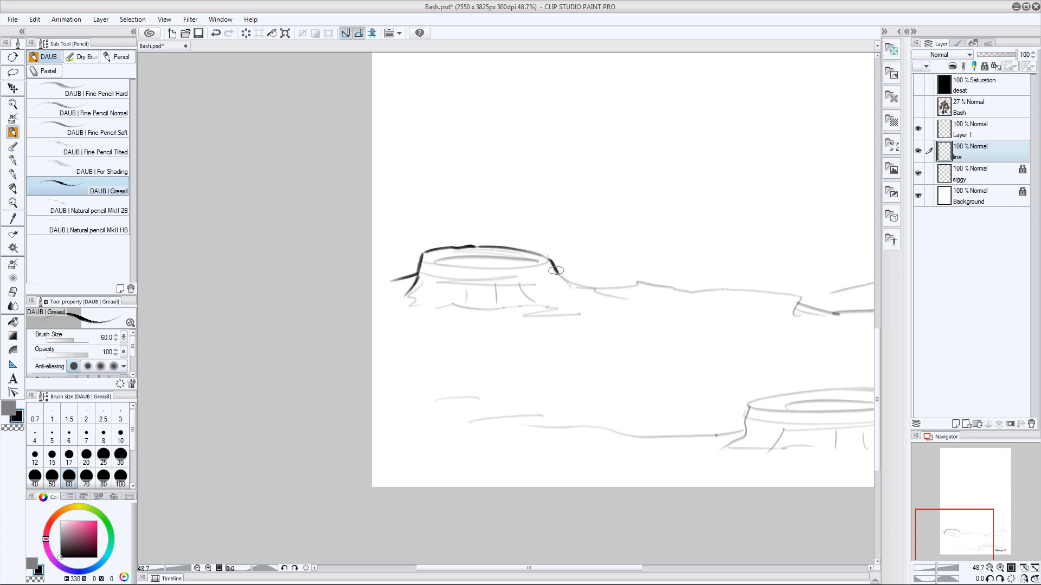
pyautogui.moveTo(568, 285); pyautogui.dragTo(661, 287)
# Darken the horizon line, the ridge below it and the hill outline with the Greasil pencil
pyautogui.moveTo(714, 291); pyautogui.dragTo(599, 301)
pyautogui.moveTo(578, 302)
pyautogui.mouseDown()
pyautogui.moveTo(668, 306)
pyautogui.moveTo(678, 323)
pyautogui.mouseUp()
pyautogui.hotkey('ctrl', 'z')
pyautogui.moveTo(701, 316); pyautogui.dragTo(587, 335)
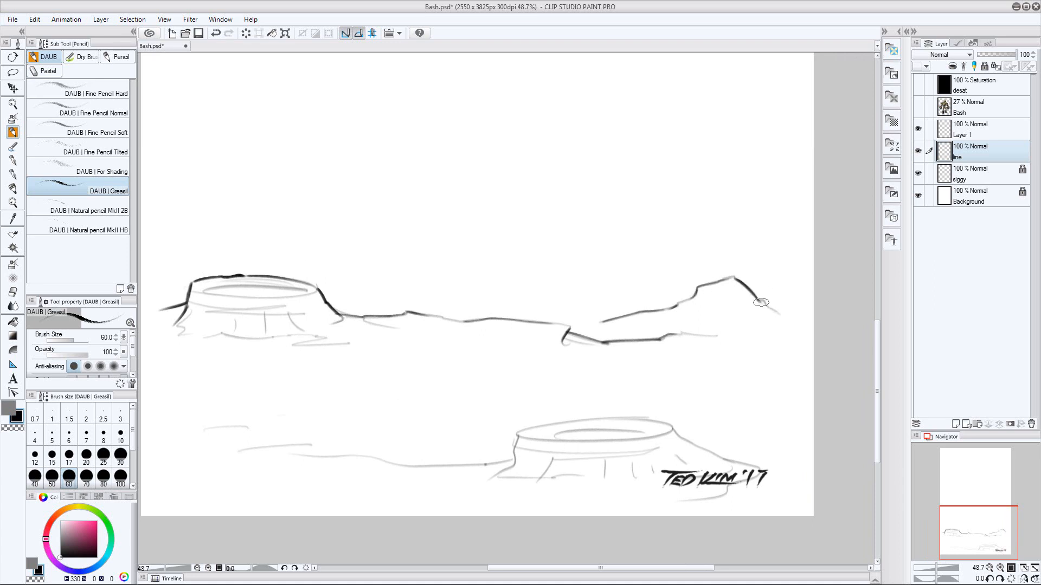
pyautogui.moveTo(734, 278); pyautogui.dragTo(763, 302)
# Trace the distant crater's rim and side creases, and the foreground ground line
pyautogui.moveTo(559, 353); pyautogui.dragTo(726, 344)
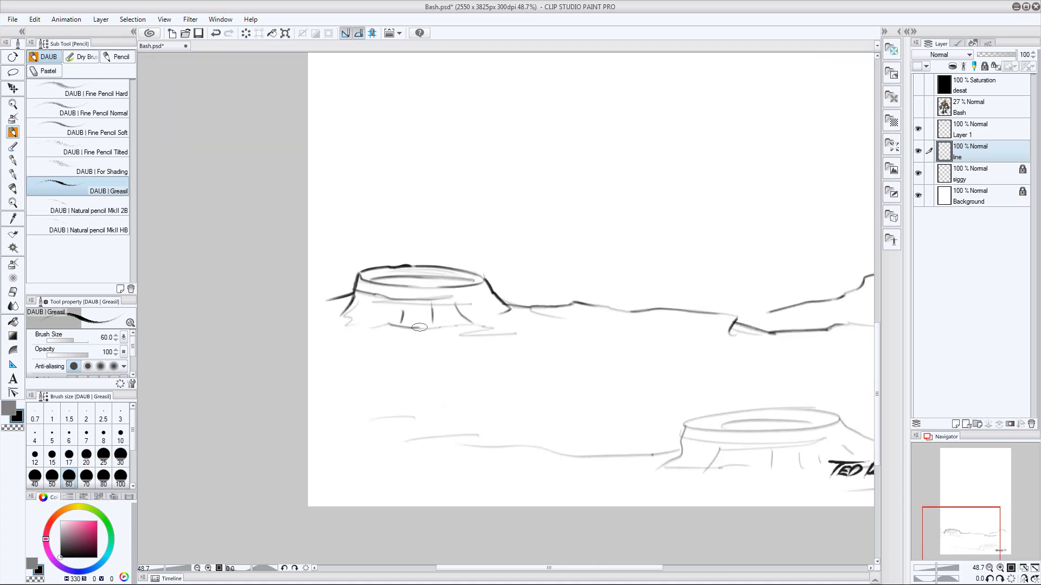
pyautogui.moveTo(419, 328)
pyautogui.mouseDown()
pyautogui.moveTo(355, 283)
pyautogui.moveTo(332, 182)
pyautogui.mouseUp()
pyautogui.moveTo(573, 345); pyautogui.dragTo(426, 340)
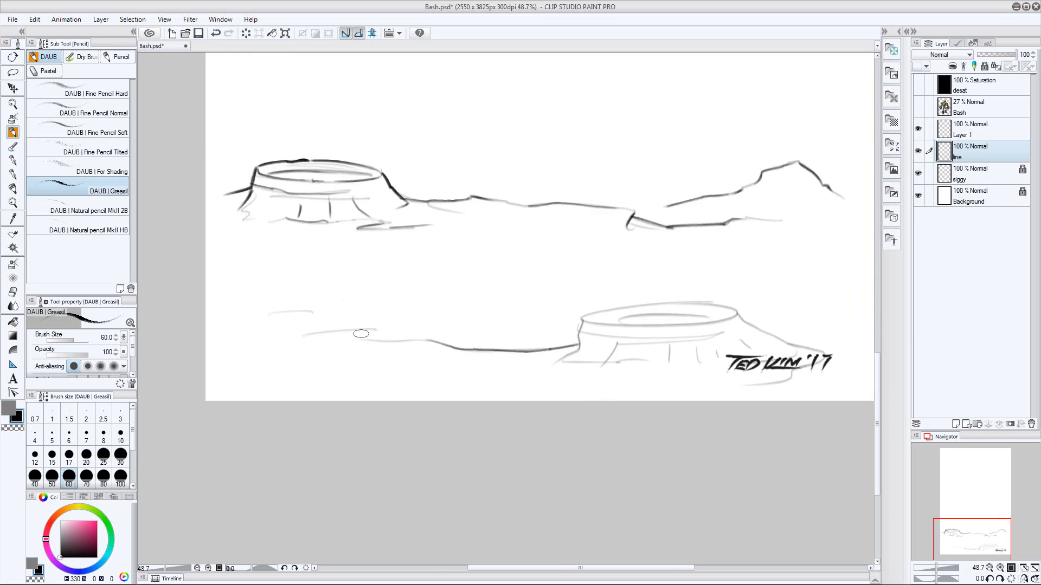
pyautogui.moveTo(293, 331); pyautogui.dragTo(416, 338)
# Hide the siggy layer and trace the foreground crater's rim, slopes and creases
pyautogui.moveTo(581, 320); pyautogui.dragTo(699, 305)
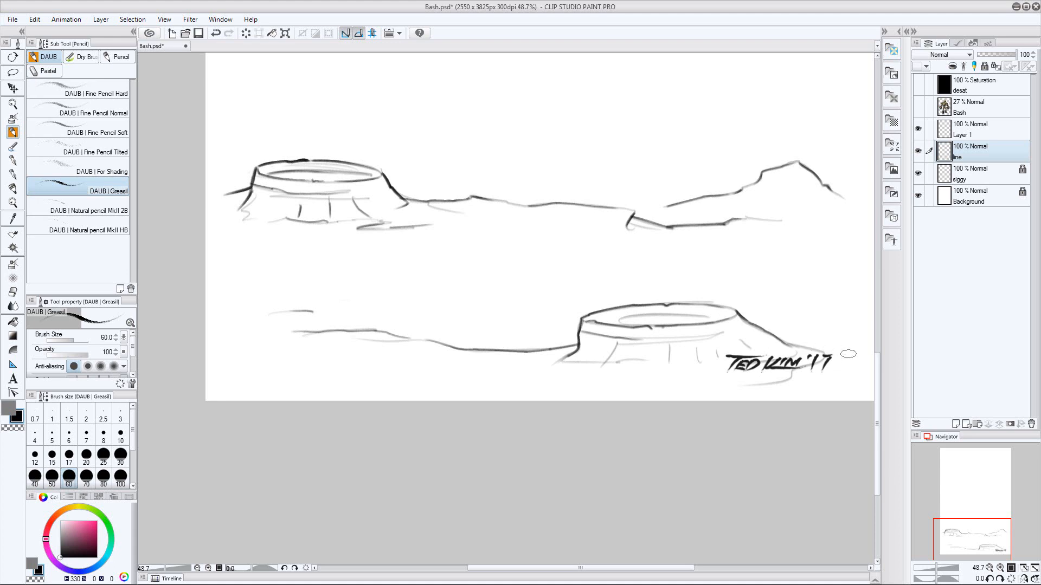
pyautogui.click(918, 174)
pyautogui.moveTo(812, 351); pyautogui.dragTo(808, 366)
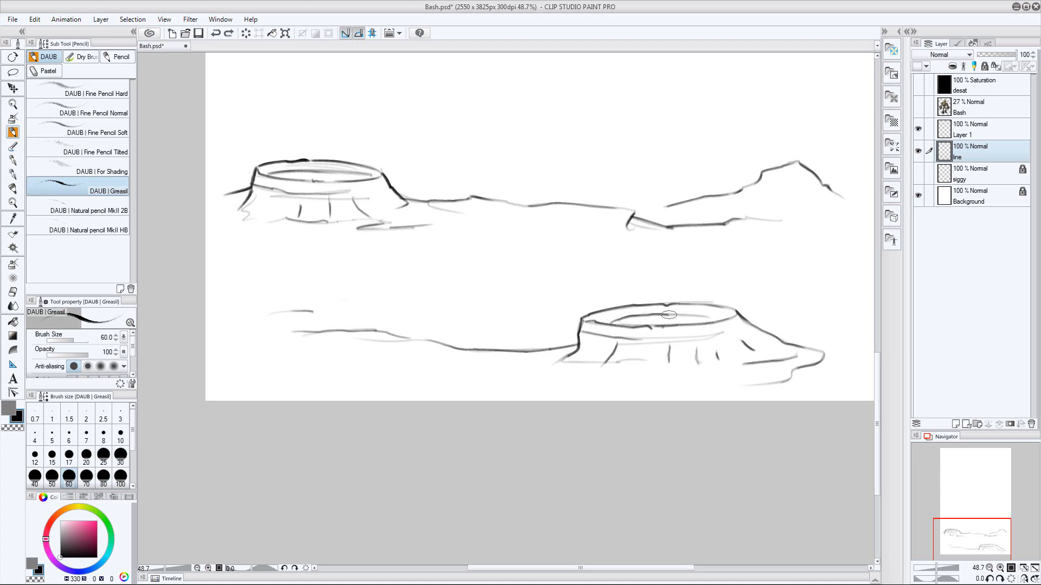
pyautogui.moveTo(615, 363); pyautogui.dragTo(627, 380)
# Show Bash again and set up a blank layer directly beneath the line layer
pyautogui.moveTo(976, 152); pyautogui.dragTo(978, 122)
pyautogui.click(918, 107)
pyautogui.click(988, 103)
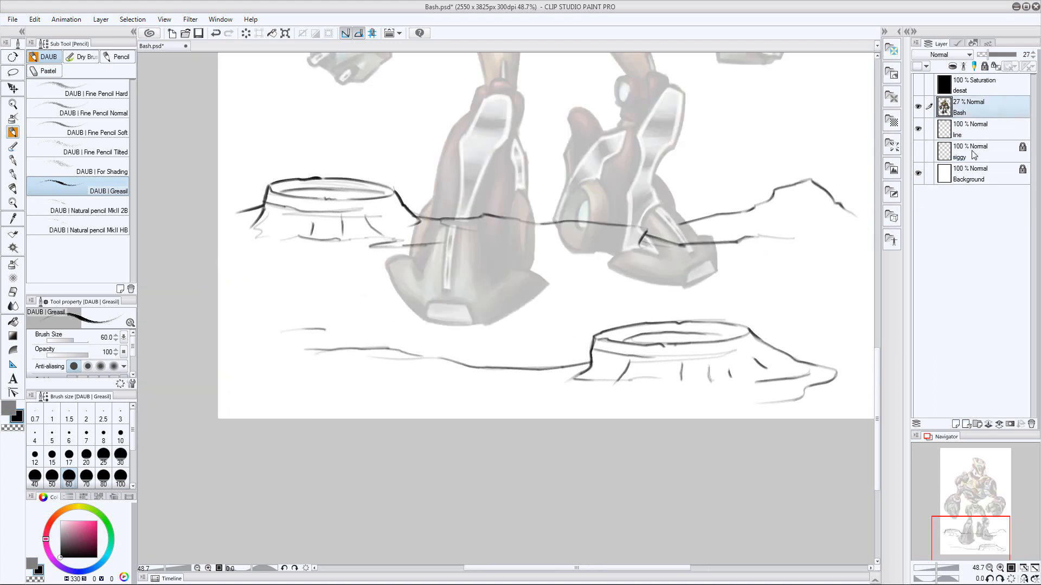
pyautogui.click(970, 155)
pyautogui.hotkey('ctrl', 'space')
pyautogui.moveTo(521, 316); pyautogui.dragTo(354, 357)
# Block in the distant crater edges and horizon in mid grey on Layer 1 with the Marker pen at size 40
pyautogui.click(32, 564)
pyautogui.click(60, 533)
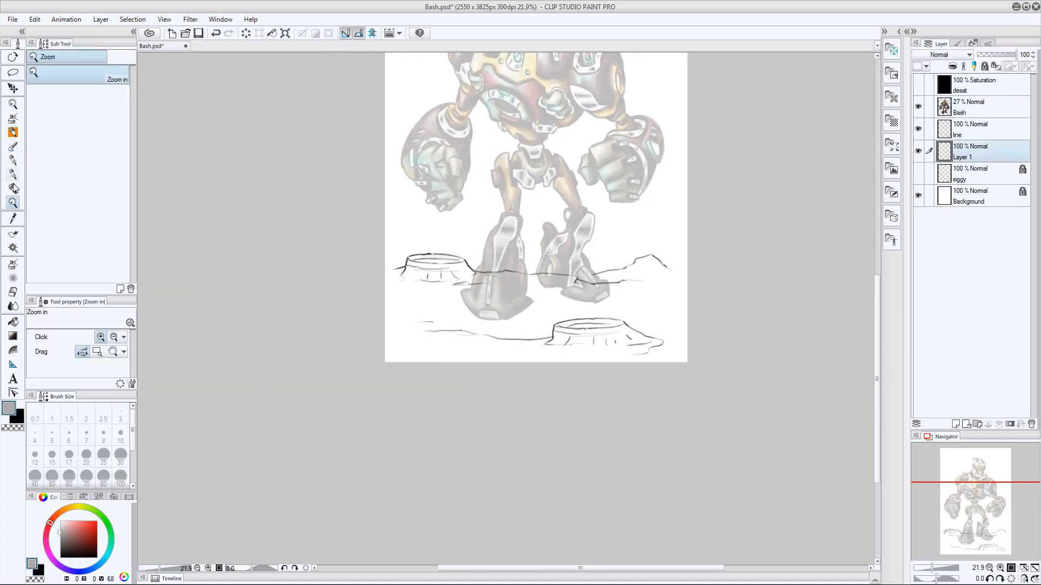
pyautogui.moveTo(410, 275)
pyautogui.mouseDown()
pyautogui.moveTo(480, 294)
pyautogui.moveTo(458, 327)
pyautogui.mouseUp()
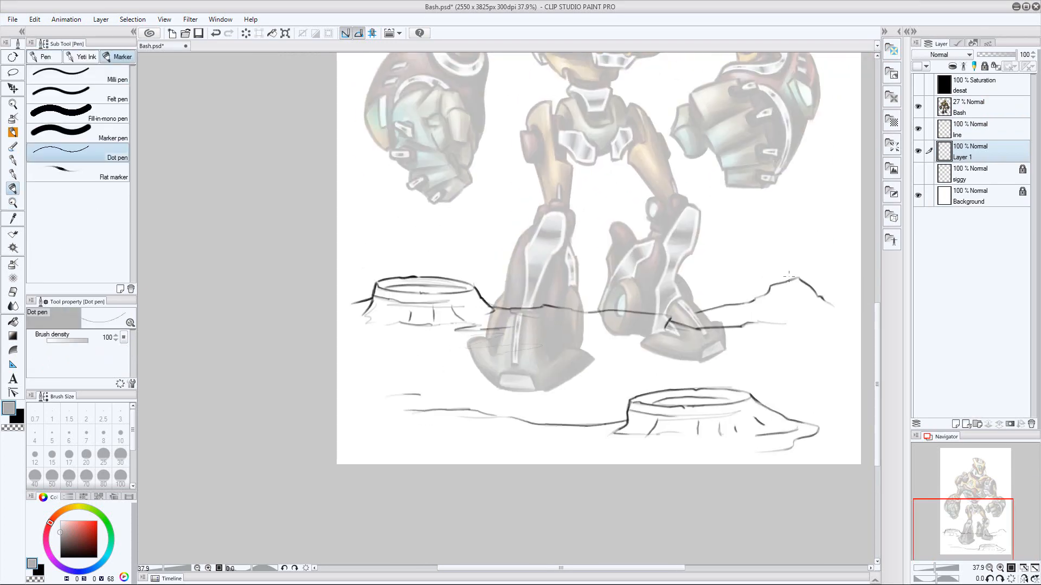
pyautogui.hotkey('ctrl', 'z')
pyautogui.click(78, 134)
pyautogui.moveTo(466, 324)
pyautogui.mouseDown()
pyautogui.moveTo(404, 283)
pyautogui.moveTo(369, 308)
pyautogui.moveTo(431, 284)
pyautogui.moveTo(490, 321)
pyautogui.moveTo(799, 326)
pyautogui.moveTo(668, 325)
pyautogui.mouseUp()
pyautogui.press('[')
pyautogui.press('[')
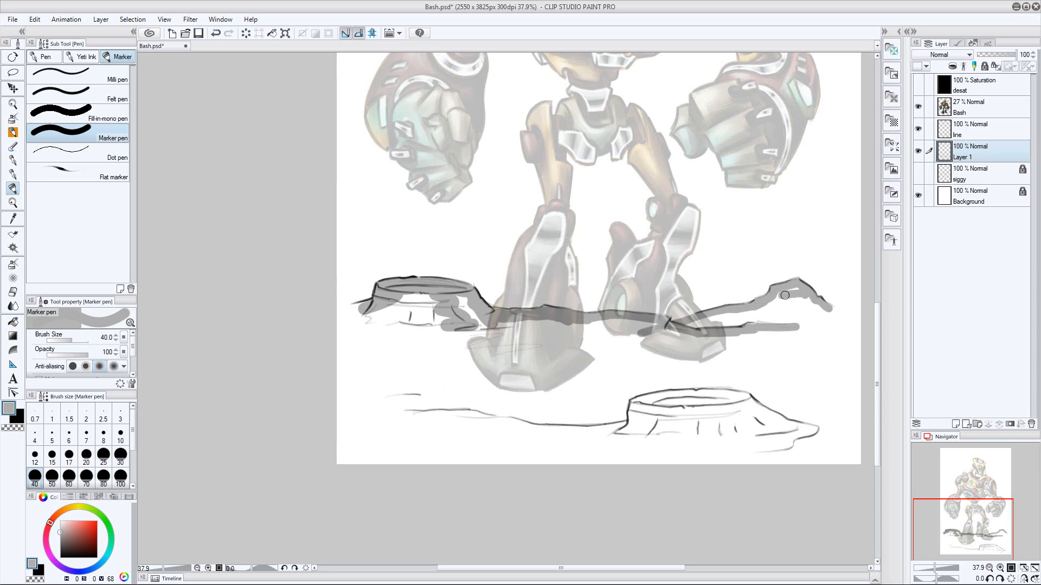
pyautogui.moveTo(785, 295)
pyautogui.mouseDown()
pyautogui.moveTo(732, 315)
pyautogui.moveTo(780, 309)
pyautogui.mouseUp()
# Fill the rest of the distant crater, hill and horizon strip with grey using a larger Marker pen
pyautogui.press(']')
pyautogui.press(']')
pyautogui.press(']')
pyautogui.press(']')
pyautogui.moveTo(398, 304)
pyautogui.mouseDown()
pyautogui.moveTo(799, 336)
pyautogui.moveTo(680, 348)
pyautogui.mouseUp()
# Fill the foreground crater and ground line with grey using a smaller Marker pen, with Bash hidden
pyautogui.moveTo(409, 418)
pyautogui.mouseDown()
pyautogui.moveTo(650, 433)
pyautogui.moveTo(664, 398)
pyautogui.moveTo(756, 404)
pyautogui.moveTo(803, 433)
pyautogui.moveTo(648, 415)
pyautogui.moveTo(715, 428)
pyautogui.moveTo(654, 436)
pyautogui.mouseUp()
pyautogui.hotkey('ctrl', 'z')
pyautogui.press('[')
pyautogui.press('[')
pyautogui.click(918, 107)
pyautogui.moveTo(790, 371); pyautogui.dragTo(715, 346)
# Brush soft grey ground across the area between and around the craters with the Corel Painter Brush at size 120
pyautogui.click(13, 118)
pyautogui.moveTo(295, 289)
pyautogui.mouseDown()
pyautogui.moveTo(274, 290)
pyautogui.moveTo(463, 309)
pyautogui.moveTo(775, 298)
pyautogui.mouseUp()
pyautogui.click(917, 107)
pyautogui.click(975, 107)
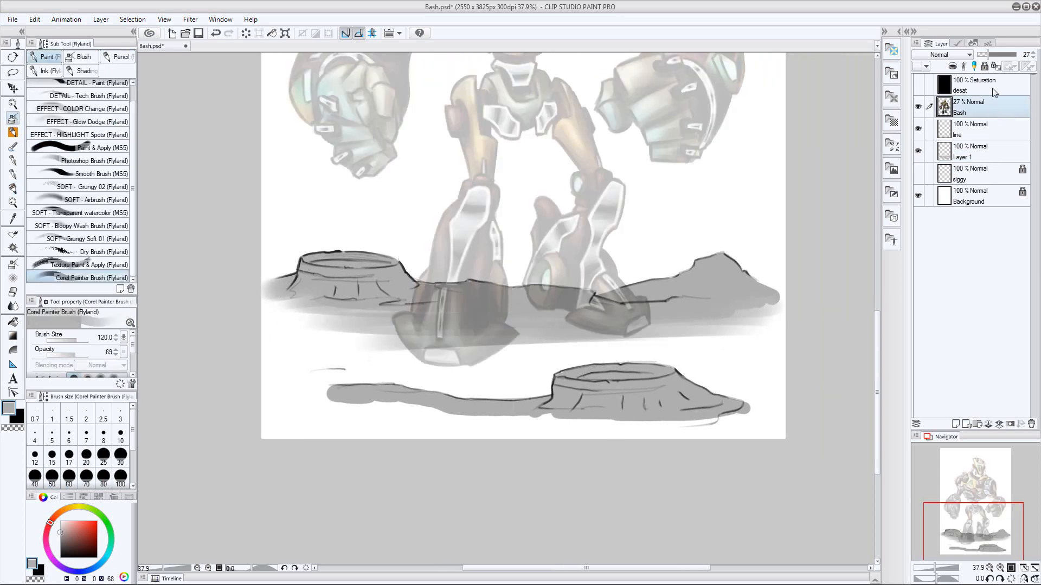
pyautogui.click(917, 107)
pyautogui.click(975, 151)
pyautogui.moveTo(686, 353)
pyautogui.mouseDown()
pyautogui.moveTo(600, 344)
pyautogui.moveTo(566, 387)
pyautogui.moveTo(297, 400)
pyautogui.moveTo(464, 413)
pyautogui.moveTo(721, 374)
pyautogui.moveTo(645, 333)
pyautogui.mouseUp()
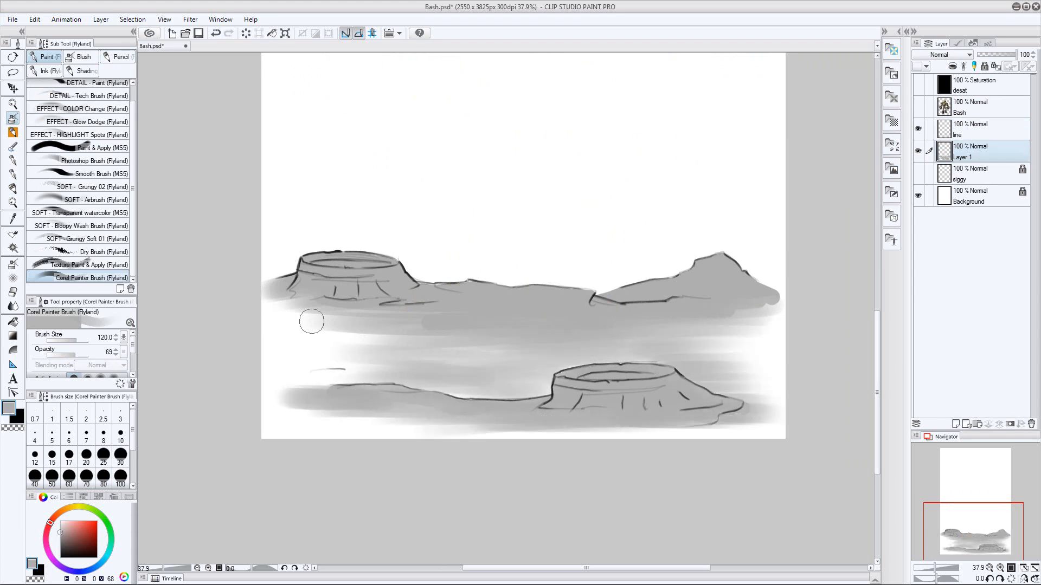
pyautogui.moveTo(312, 321)
pyautogui.mouseDown()
pyautogui.moveTo(485, 304)
pyautogui.moveTo(313, 406)
pyautogui.moveTo(382, 360)
pyautogui.moveTo(843, 300)
pyautogui.moveTo(832, 323)
pyautogui.mouseUp()
# Duplicate Layer 1 and set the copy's blending mode to Multiply
pyautogui.click(103, 20)
pyautogui.click(130, 106)
pyautogui.click(951, 55)
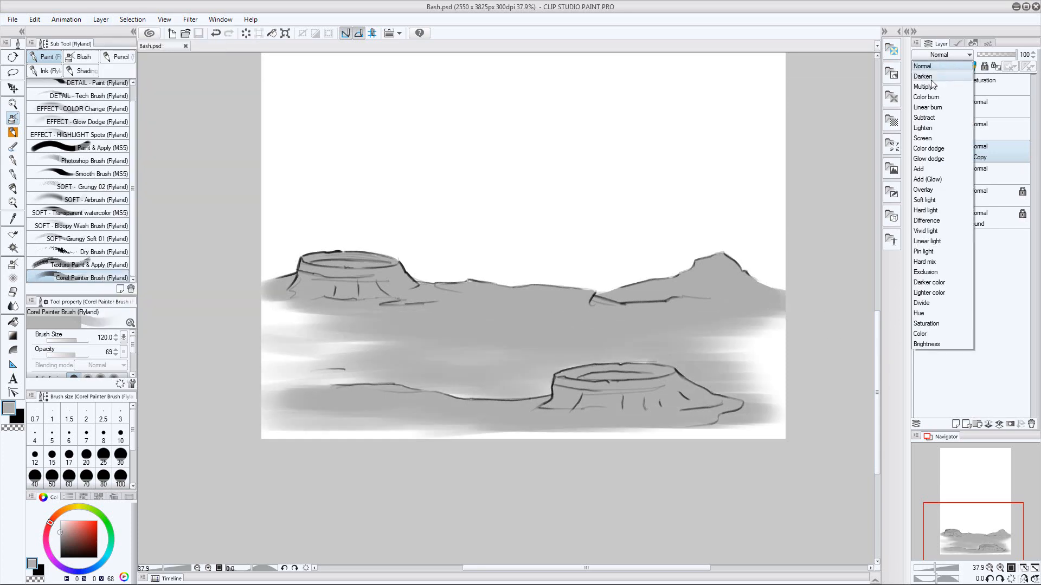
pyautogui.click(928, 87)
# Add a layer mask to the Multiply copy and clear the ground area on it to hide the shading
pyautogui.click(1010, 425)
pyautogui.press('m')
pyautogui.moveTo(281, 484)
pyautogui.mouseDown()
pyautogui.moveTo(454, 99)
pyautogui.moveTo(389, 516)
pyautogui.mouseUp()
pyautogui.press('Delete')
pyautogui.hotkey('ctrl', 'd')
pyautogui.press('b')
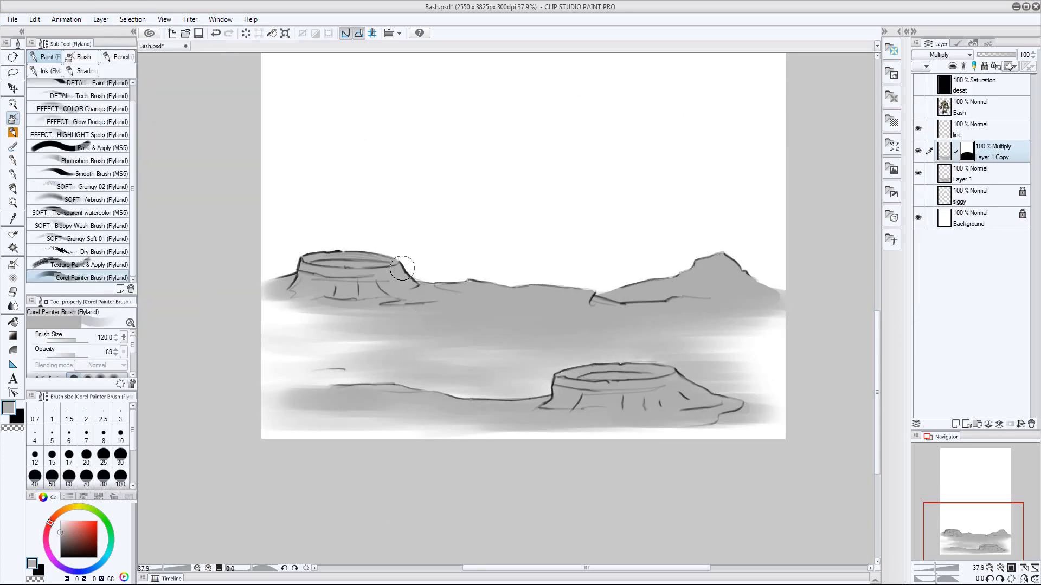
# Paint shadows on the Multiply mask along the distant crater's slope and the hill with the Corel Painter Brush
pyautogui.moveTo(404, 268)
pyautogui.mouseDown()
pyautogui.moveTo(345, 288)
pyautogui.moveTo(459, 295)
pyautogui.mouseUp()
pyautogui.moveTo(395, 296); pyautogui.dragTo(488, 296)
pyautogui.moveTo(732, 276)
pyautogui.mouseDown()
pyautogui.moveTo(764, 297)
pyautogui.moveTo(736, 280)
pyautogui.moveTo(729, 288)
pyautogui.mouseUp()
# Shade the ridge at the foot of the hill on the Multiply mask with a smaller brush
pyautogui.press('[')
pyautogui.press('[')
pyautogui.press('[')
pyautogui.press('[')
# Darken the middle ground just below the horizon on the Multiply mask
pyautogui.press('[')
pyautogui.press('[')
pyautogui.press('[')
pyautogui.press(']')
pyautogui.press(']')
pyautogui.press(']')
pyautogui.moveTo(654, 297); pyautogui.dragTo(597, 297)
# Shade the foreground crater's outer slope on the Multiply mask
pyautogui.press('[')
pyautogui.press('[')
pyautogui.press(']')
pyautogui.press(']')
pyautogui.press(']')
pyautogui.press(']')
pyautogui.press(']')
pyautogui.moveTo(492, 321)
pyautogui.mouseDown()
pyautogui.moveTo(673, 326)
pyautogui.moveTo(509, 323)
pyautogui.moveTo(574, 310)
pyautogui.mouseUp()
pyautogui.press('[')
pyautogui.press('[')
pyautogui.press('[')
# Darken the foreground ground beside the crater and below its base on the Multiply mask
pyautogui.press('[')
pyautogui.press('[')
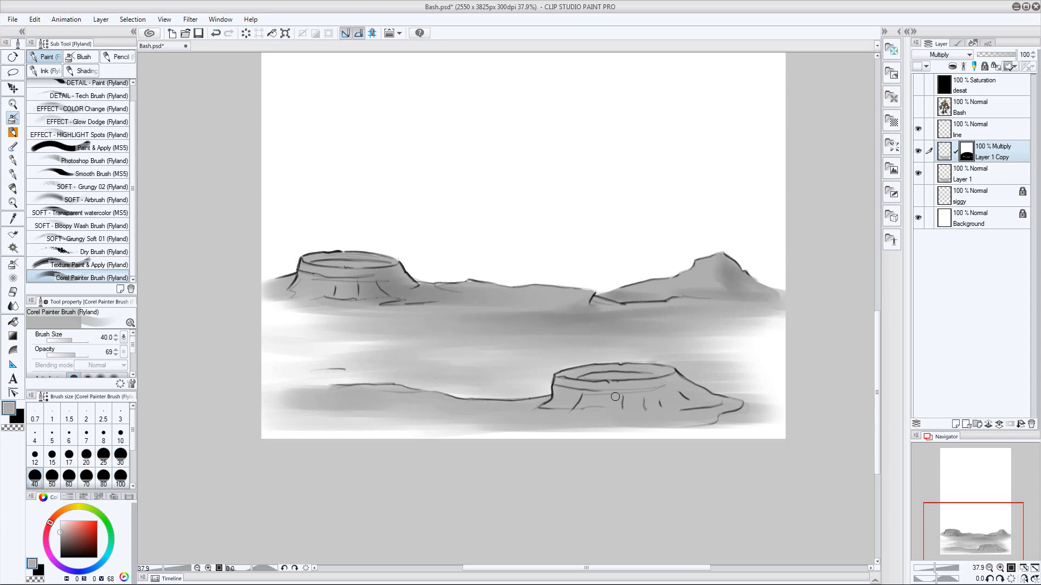
pyautogui.press(']')
pyautogui.press(']')
pyautogui.press(']')
pyautogui.press(']')
pyautogui.moveTo(671, 384)
pyautogui.mouseDown()
pyautogui.moveTo(724, 403)
pyautogui.moveTo(661, 396)
pyautogui.moveTo(725, 402)
pyautogui.moveTo(657, 422)
pyautogui.mouseUp()
# Deepen the shadows on both craters' walls and along the hill ridge with the brush at size 40
pyautogui.press('[')
pyautogui.moveTo(546, 402); pyautogui.dragTo(400, 396)
pyautogui.moveTo(500, 413); pyautogui.dragTo(589, 410)
pyautogui.press('[')
pyautogui.press('[')
pyautogui.press('[')
pyautogui.press(']')
pyautogui.press(']')
pyautogui.moveTo(355, 280)
pyautogui.mouseDown()
pyautogui.moveTo(355, 296)
pyautogui.moveTo(330, 273)
pyautogui.mouseUp()
pyautogui.moveTo(677, 381)
pyautogui.mouseDown()
pyautogui.moveTo(619, 388)
pyautogui.moveTo(642, 408)
pyautogui.mouseUp()
pyautogui.press('[')
pyautogui.press('[')
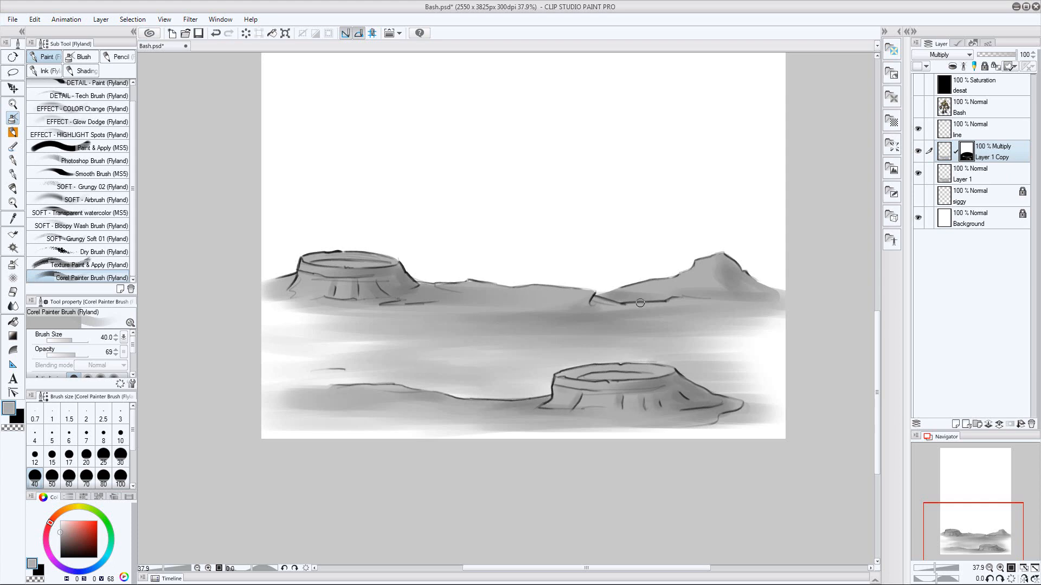
pyautogui.moveTo(640, 303); pyautogui.dragTo(718, 298)
# Duplicate Layer 1, move the copy above the Multiply layer and set its blending mode to Screen
pyautogui.click(979, 174)
pyautogui.click(101, 19)
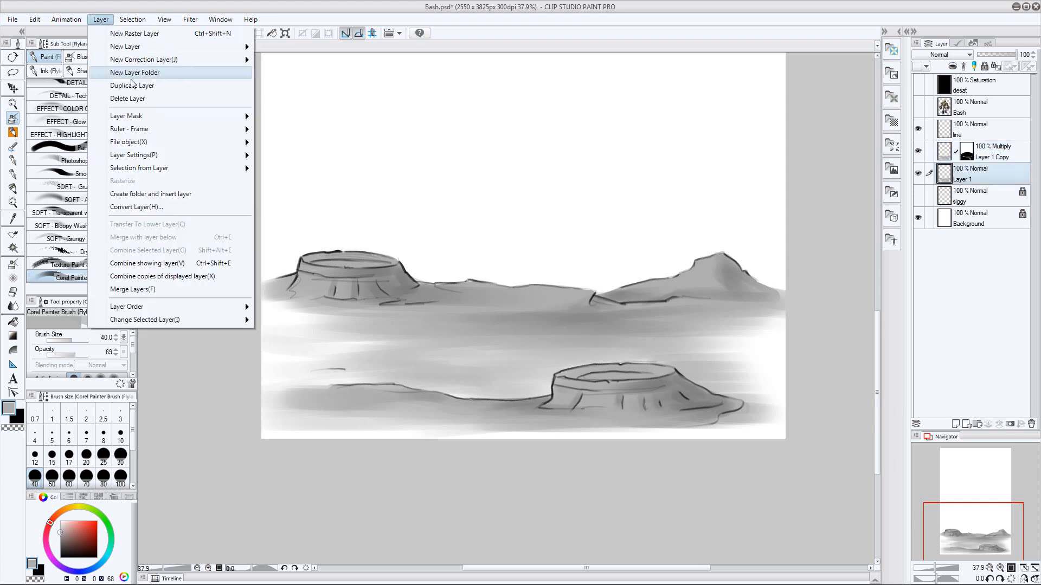
pyautogui.click(131, 85)
pyautogui.moveTo(976, 174); pyautogui.dragTo(976, 143)
pyautogui.click(950, 55)
pyautogui.click(941, 141)
# Add a layer mask to the Screen copy and clear the ground area on it to hide the lightening
pyautogui.click(1009, 423)
pyautogui.press('m')
pyautogui.moveTo(227, 397)
pyautogui.mouseDown()
pyautogui.moveTo(391, 516)
pyautogui.moveTo(244, 434)
pyautogui.mouseUp()
pyautogui.press('Delete')
pyautogui.hotkey('ctrl', 'd')
pyautogui.press('b')
# Paint highlights on the Screen mask inside both crater openings and on the foreground crater's side at size 30
pyautogui.press('[')
pyautogui.moveTo(369, 264); pyautogui.dragTo(303, 262)
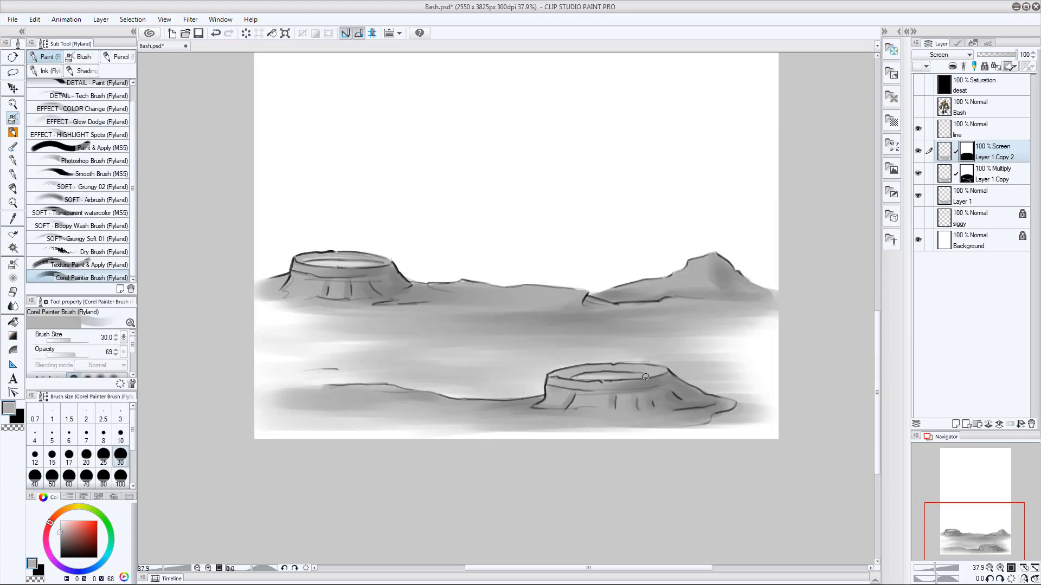
pyautogui.moveTo(645, 377)
pyautogui.mouseDown()
pyautogui.moveTo(574, 378)
pyautogui.moveTo(550, 404)
pyautogui.moveTo(608, 415)
pyautogui.mouseUp()
# Add highlights to the hill's slope on the Screen mask with the brush at size 40
pyautogui.press(']')
pyautogui.press(']')
pyautogui.press(']')
pyautogui.press(']')
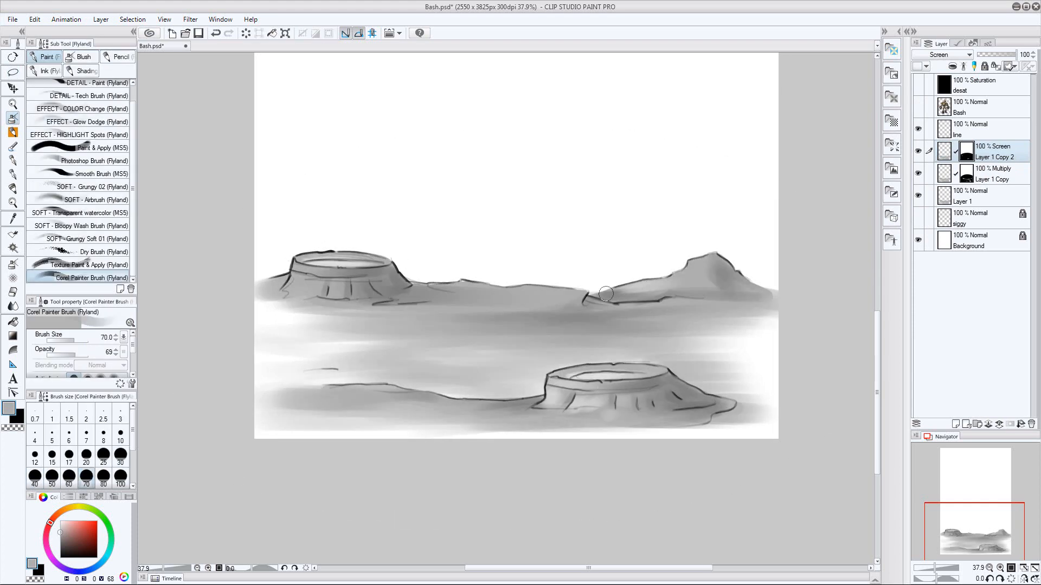
pyautogui.press('[')
pyautogui.press('[')
pyautogui.press('[')
pyautogui.moveTo(680, 274); pyautogui.dragTo(725, 259)
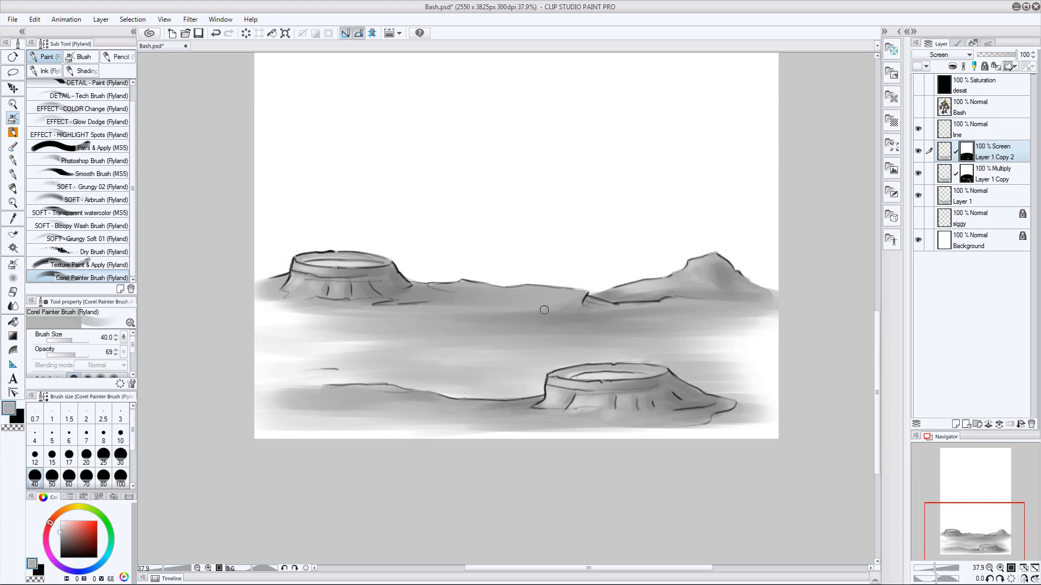
# Lighten the middle ground and the areas along the horizon on the Screen mask at brush size 70
pyautogui.press(']')
pyautogui.press(']')
pyautogui.press(']')
pyautogui.moveTo(415, 323)
pyautogui.mouseDown()
pyautogui.moveTo(678, 326)
pyautogui.moveTo(477, 345)
pyautogui.mouseUp()
pyautogui.moveTo(575, 299); pyautogui.dragTo(528, 300)
pyautogui.moveTo(751, 298); pyautogui.dragTo(808, 296)
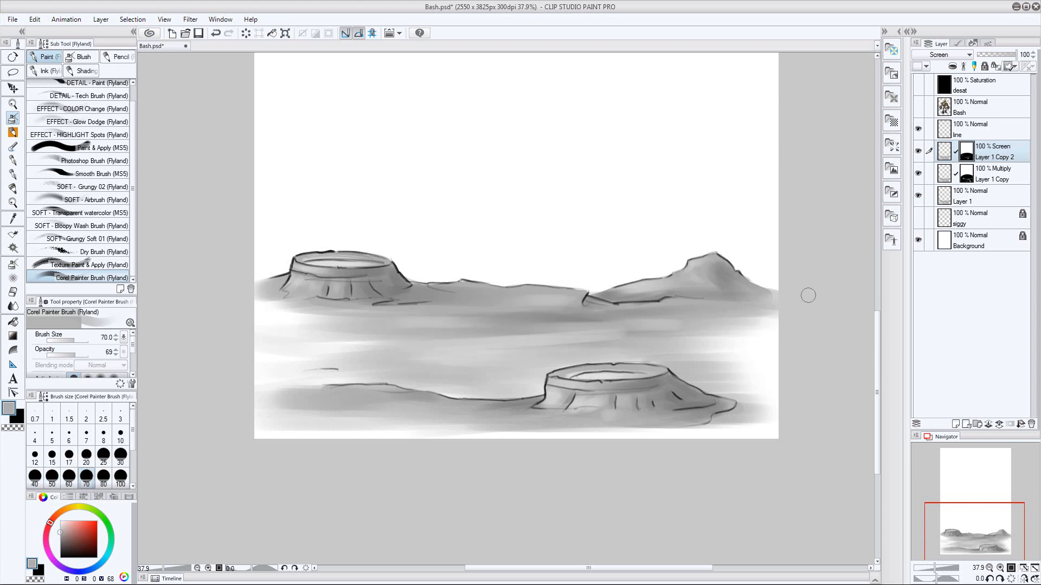
# Lighten the foreground ground around the near crater and a patch of middle ground on the Screen mask
pyautogui.moveTo(269, 390); pyautogui.dragTo(332, 403)
pyautogui.moveTo(293, 428); pyautogui.dragTo(574, 426)
pyautogui.moveTo(741, 428); pyautogui.dragTo(570, 418)
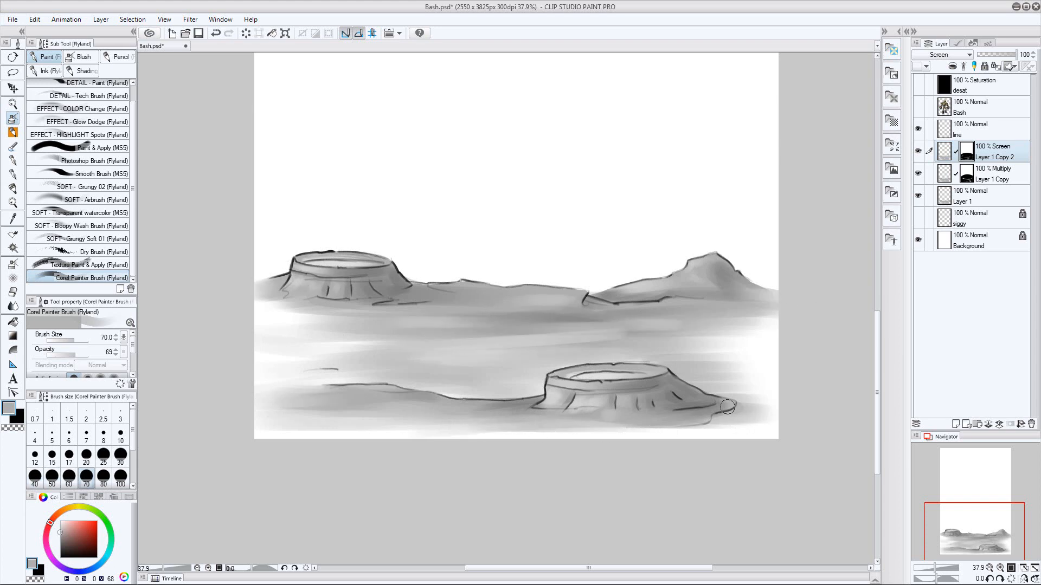
pyautogui.moveTo(727, 407)
pyautogui.mouseDown()
pyautogui.moveTo(624, 422)
pyautogui.moveTo(751, 415)
pyautogui.mouseUp()
pyautogui.moveTo(271, 413); pyautogui.dragTo(369, 407)
pyautogui.moveTo(533, 327); pyautogui.dragTo(596, 323)
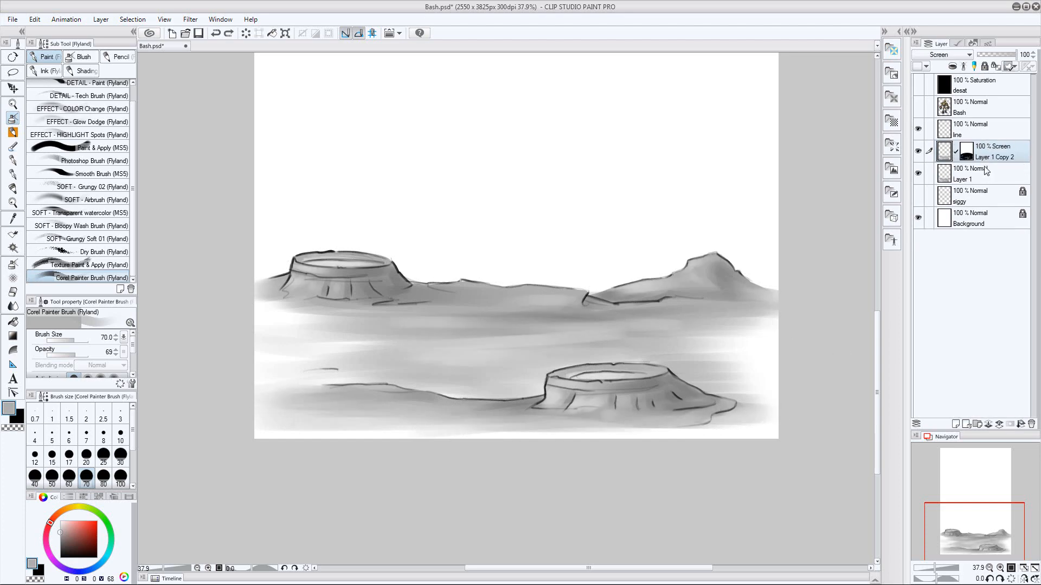
# Show the robot layer over the landscape and duplicate Layer 1
pyautogui.press('/')
pyautogui.moveTo(779, 191); pyautogui.dragTo(774, 205)
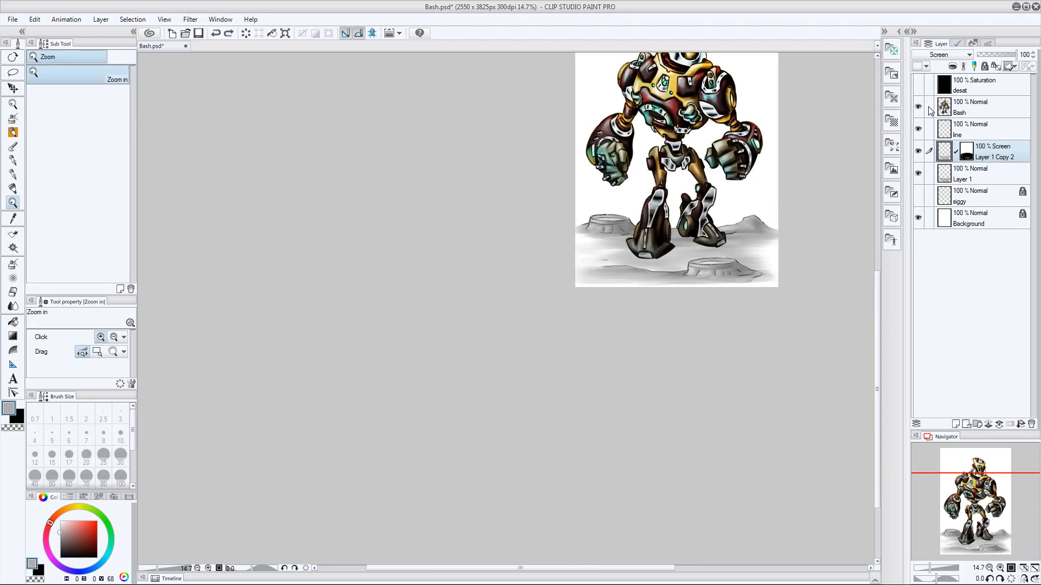
pyautogui.moveTo(771, 202); pyautogui.dragTo(766, 198)
pyautogui.keyDown('ctrl'); pyautogui.click(990, 175); pyautogui.keyUp('ctrl')
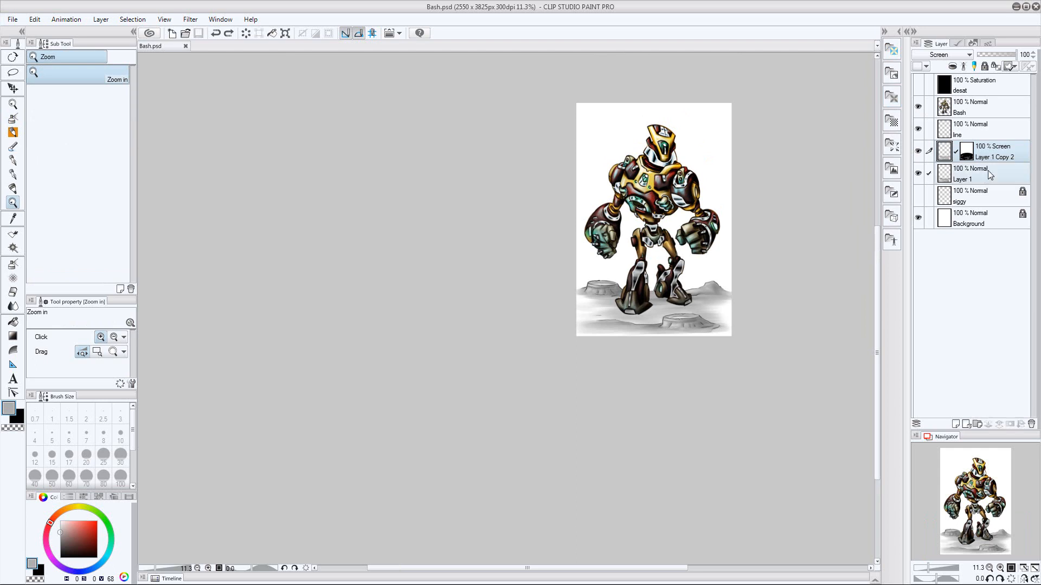
pyautogui.click(990, 175)
pyautogui.click(101, 20)
pyautogui.click(124, 81)
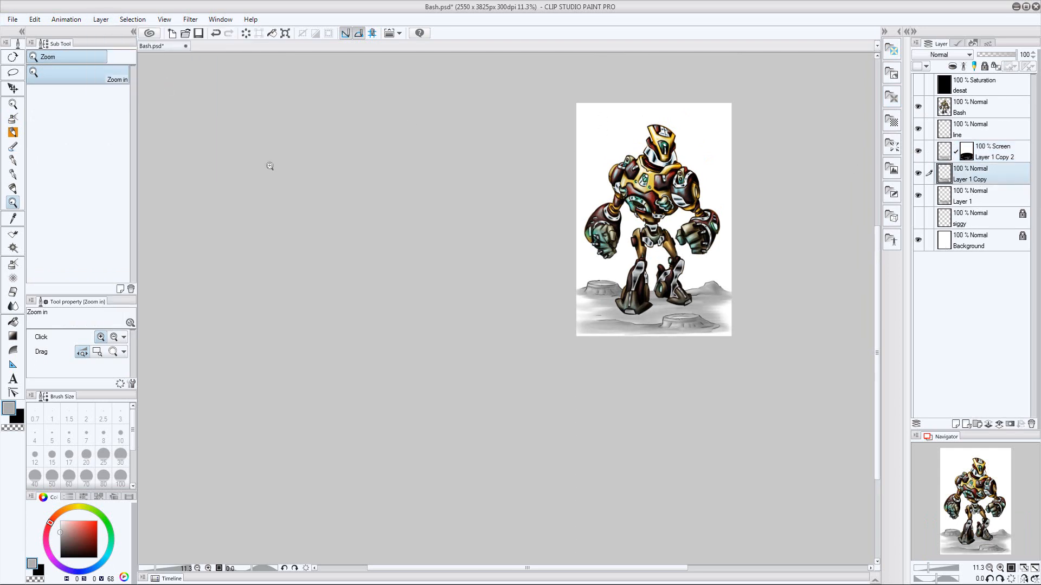
# Rename the copy of Layer 1 as colour and move it above the Screen layer
pyautogui.doubleClick(965, 179)
pyautogui.write('colour')
pyautogui.press('Return')
pyautogui.moveTo(995, 173); pyautogui.dragTo(995, 149)
# Recolour the colour layer's drawing, set its blending mode to Color and turn it into a faint cyan tint at 5% opacity
pyautogui.click(34, 20)
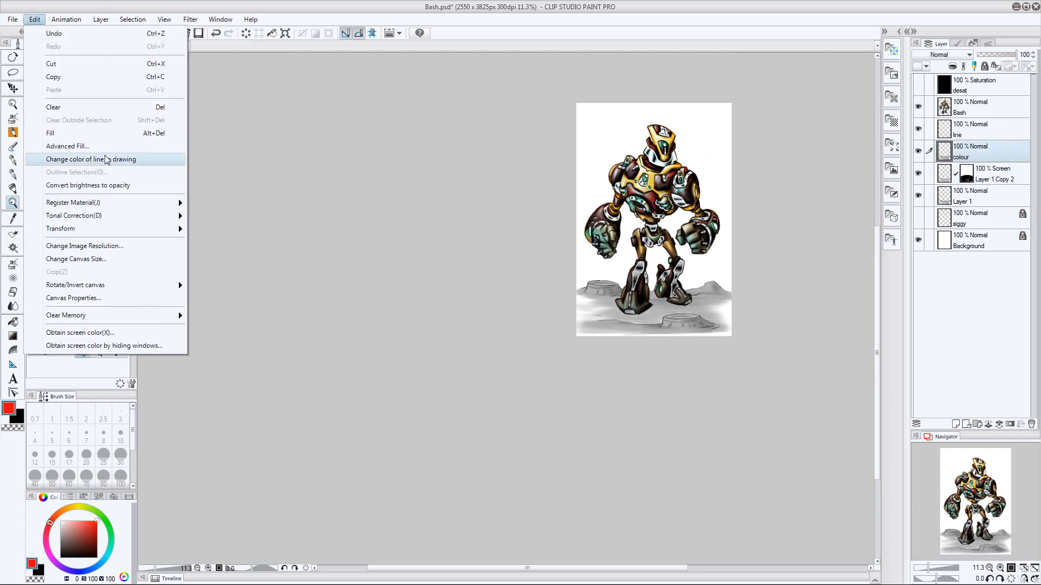
pyautogui.click(139, 158)
pyautogui.click(943, 55)
pyautogui.click(941, 337)
pyautogui.moveTo(1013, 55); pyautogui.dragTo(984, 60)
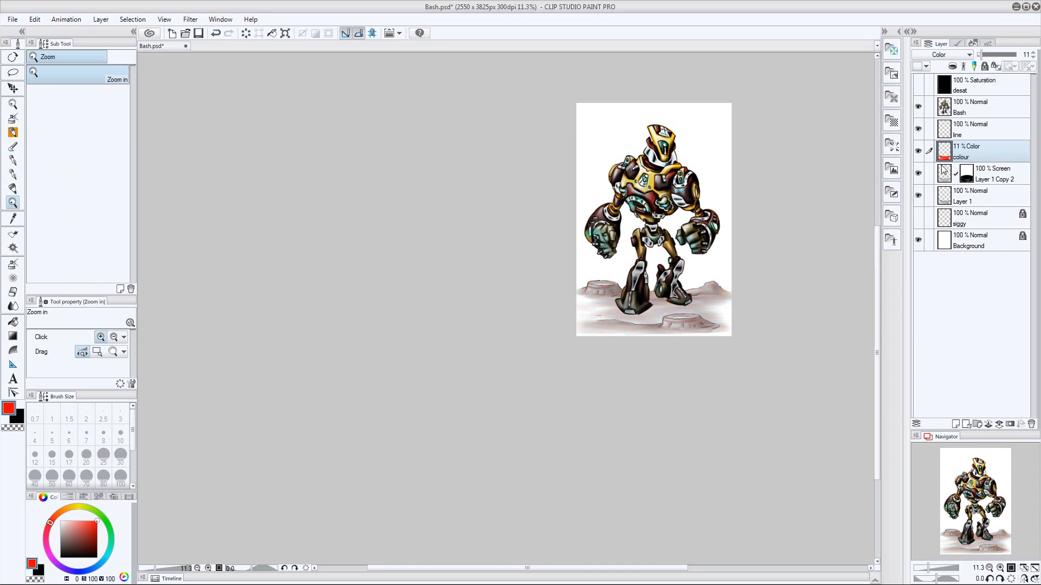
pyautogui.click(995, 175)
pyautogui.click(994, 152)
# Add a new layer in Color mode and tint the inside of both crater openings red with the Corel Painter Brush
pyautogui.hotkey('ctrl', 'shift', 'n')
pyautogui.click(943, 55)
pyautogui.click(922, 337)
pyautogui.moveTo(750, 328); pyautogui.dragTo(804, 328)
pyautogui.press('b')
pyautogui.moveTo(548, 296)
pyautogui.mouseDown()
pyautogui.moveTo(558, 296)
pyautogui.moveTo(529, 296)
pyautogui.mouseUp()
pyautogui.press('[')
pyautogui.press('[')
pyautogui.press('[')
pyautogui.press(']')
pyautogui.moveTo(325, 204)
pyautogui.mouseDown()
pyautogui.moveTo(379, 205)
pyautogui.moveTo(328, 206)
pyautogui.mouseUp()
pyautogui.press(']')
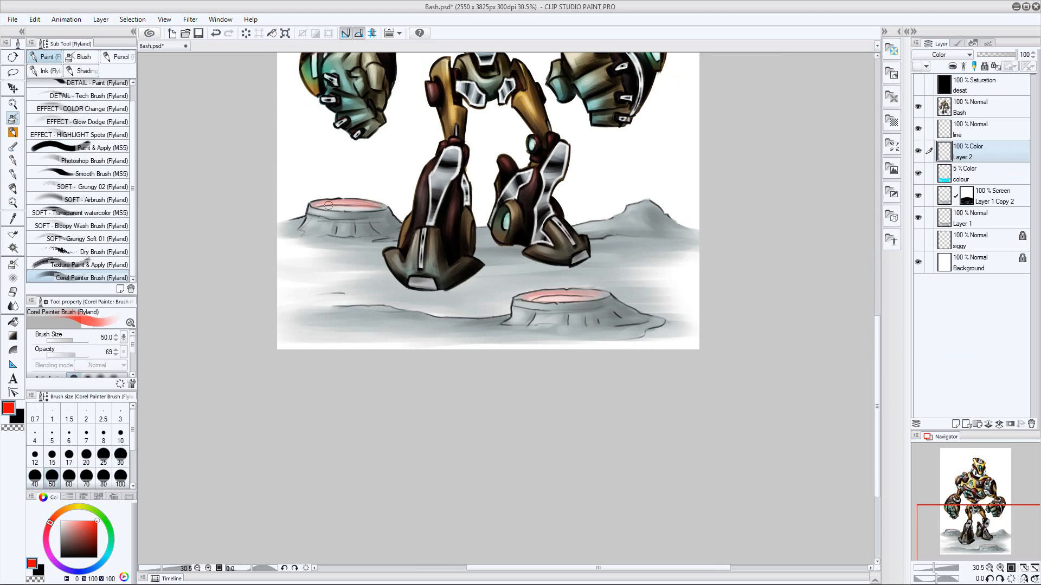
# Add a new layer and lasso a wavy smoke plume rising diagonally from the far crater to the page's upper right edge
pyautogui.hotkey('ctrl', 'shift', 'n')
pyautogui.press('z')
pyautogui.moveTo(416, 401); pyautogui.dragTo(379, 401)
pyautogui.moveTo(441, 379); pyautogui.dragTo(441, 395)
pyautogui.click(13, 72)
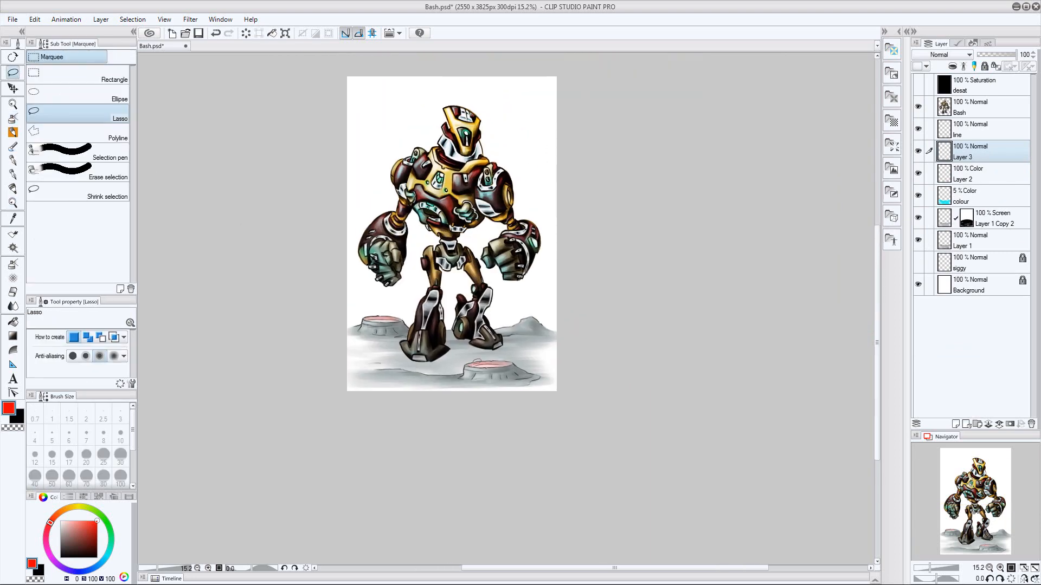
pyautogui.moveTo(375, 316); pyautogui.dragTo(489, 182)
pyautogui.moveTo(523, 132)
pyautogui.mouseDown()
pyautogui.moveTo(550, 108)
pyautogui.moveTo(556, 171)
pyautogui.mouseUp()
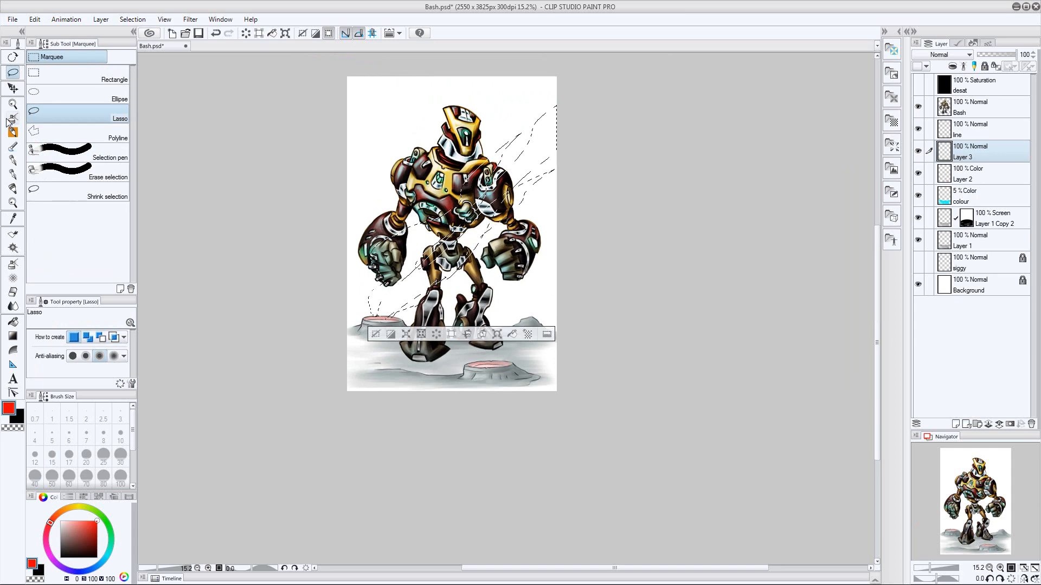
pyautogui.press('b')
pyautogui.click(13, 278)
pyautogui.click(13, 336)
pyautogui.moveTo(378, 316); pyautogui.dragTo(426, 260)
pyautogui.hotkey('ctrl', 'z')
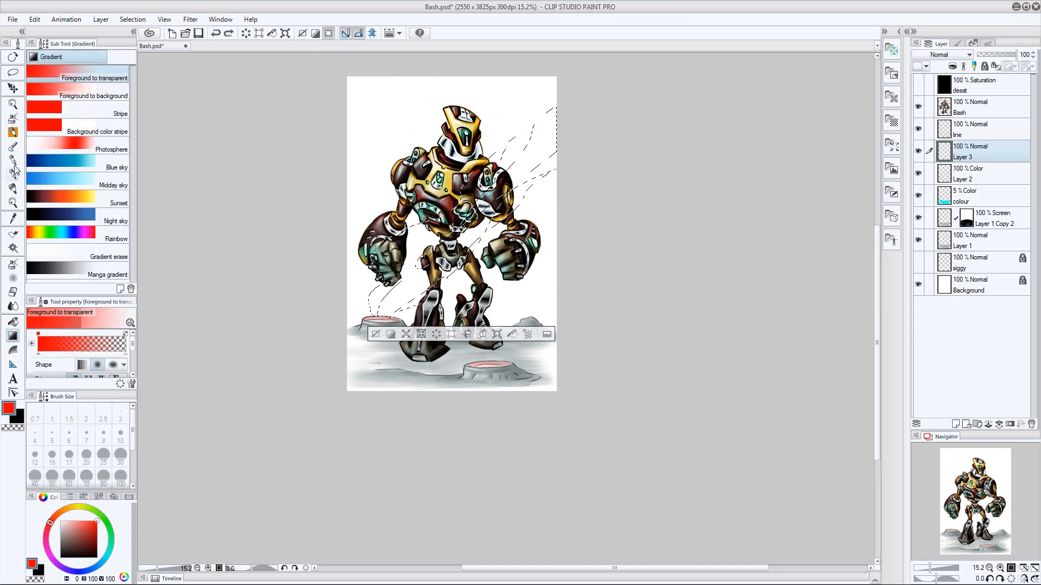
# Paint the selected smoke plume pale red with a very large Corel Painter Brush and clear the selection
pyautogui.press('b')
pyautogui.press(']')
pyautogui.press(']')
pyautogui.press(']')
pyautogui.press(']')
pyautogui.press(']')
pyautogui.press(']')
pyautogui.press(']')
pyautogui.press(']')
pyautogui.press(']')
pyautogui.press(']')
pyautogui.press(']')
pyautogui.press(']')
pyautogui.press(']')
pyautogui.press(']')
pyautogui.press(']')
pyautogui.press(']')
pyautogui.press(']')
pyautogui.press(']')
pyautogui.press(']')
pyautogui.moveTo(338, 392); pyautogui.dragTo(494, 231)
pyautogui.hotkey('ctrl', 'd')
# Hide the robot layer, then lasso a second smoke streak beside the far crater's plume and paint it pale red at brush size 1700
pyautogui.click(13, 72)
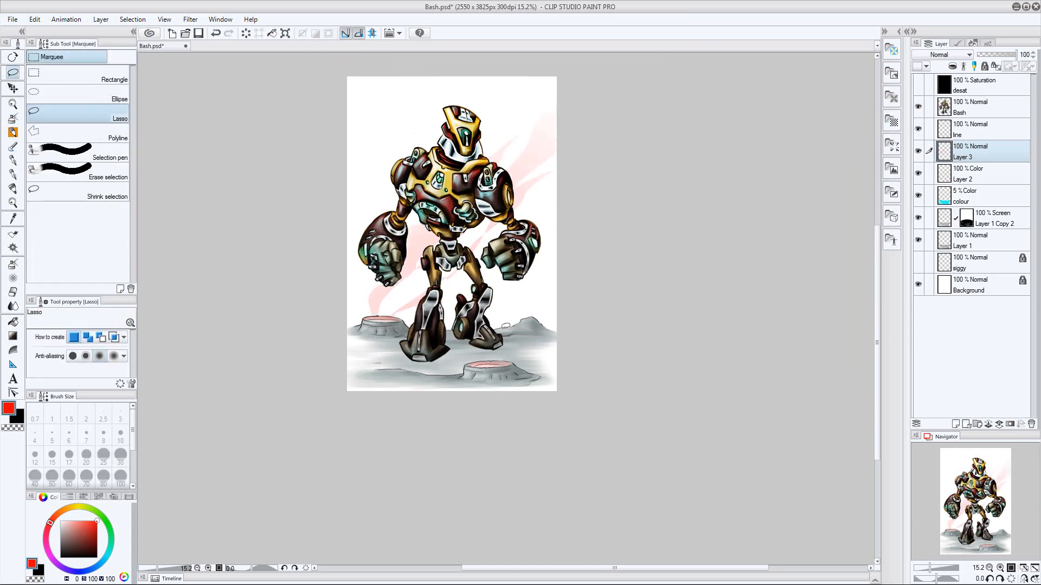
pyautogui.click(918, 107)
pyautogui.press('e')
pyautogui.press(']')
pyautogui.press(']')
pyautogui.click(13, 72)
pyautogui.moveTo(399, 317)
pyautogui.mouseDown()
pyautogui.moveTo(468, 265)
pyautogui.moveTo(388, 320)
pyautogui.mouseUp()
pyautogui.moveTo(432, 275); pyautogui.dragTo(369, 325)
pyautogui.press('b')
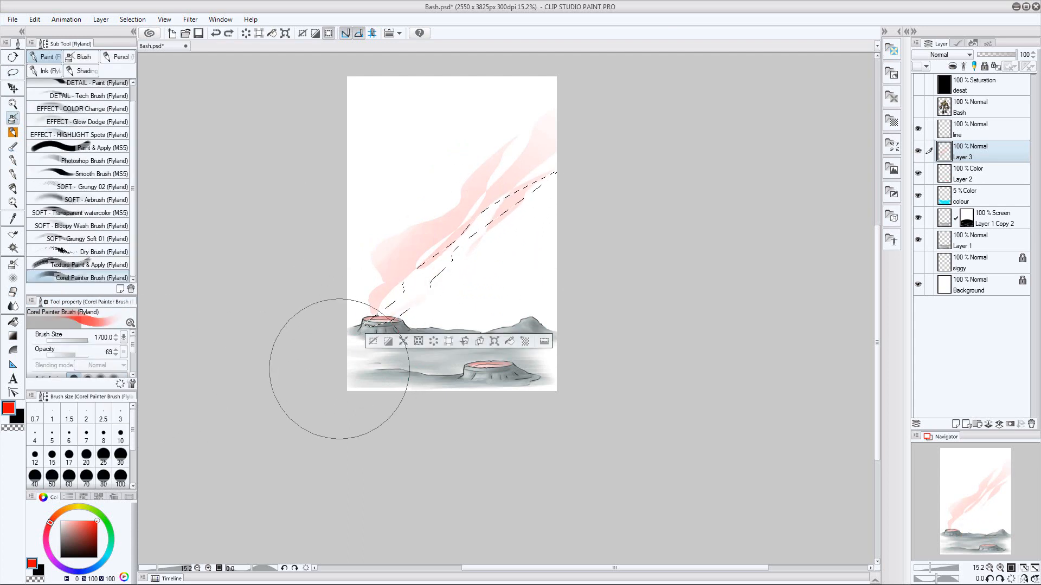
pyautogui.moveTo(339, 378); pyautogui.dragTo(378, 357)
pyautogui.press('e')
pyautogui.hotkey('ctrl', 'd')
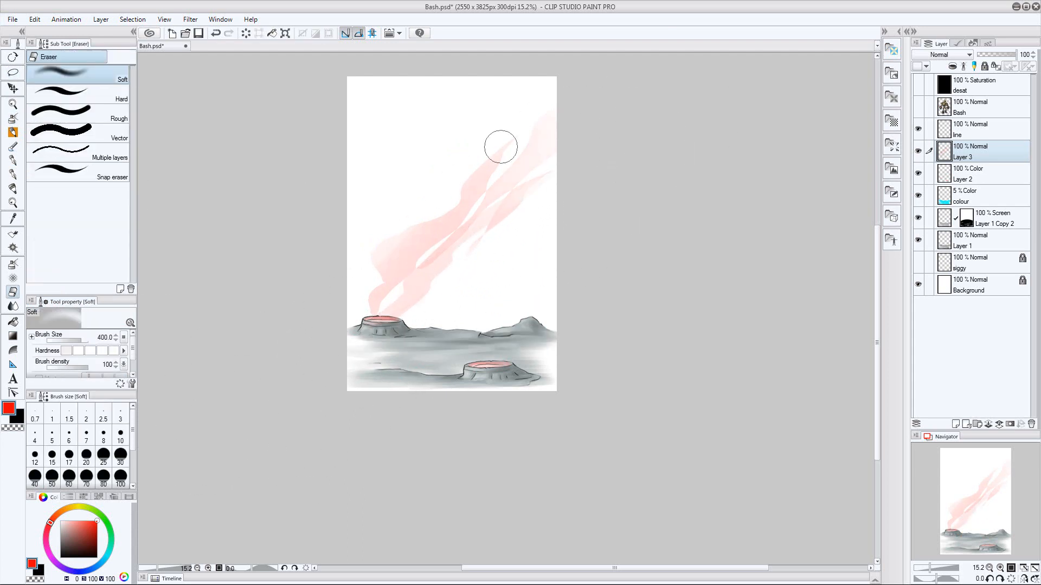
# Lasso and paint a pale red smoke plume rising from the near crater, fading it with the soft eraser at size 400
pyautogui.click(13, 72)
pyautogui.moveTo(472, 366)
pyautogui.mouseDown()
pyautogui.moveTo(525, 279)
pyautogui.moveTo(510, 360)
pyautogui.moveTo(477, 371)
pyautogui.moveTo(528, 271)
pyautogui.mouseUp()
pyautogui.click(13, 118)
pyautogui.hotkey('ctrl', 'd')
pyautogui.press('e')
pyautogui.moveTo(482, 352); pyautogui.dragTo(496, 295)
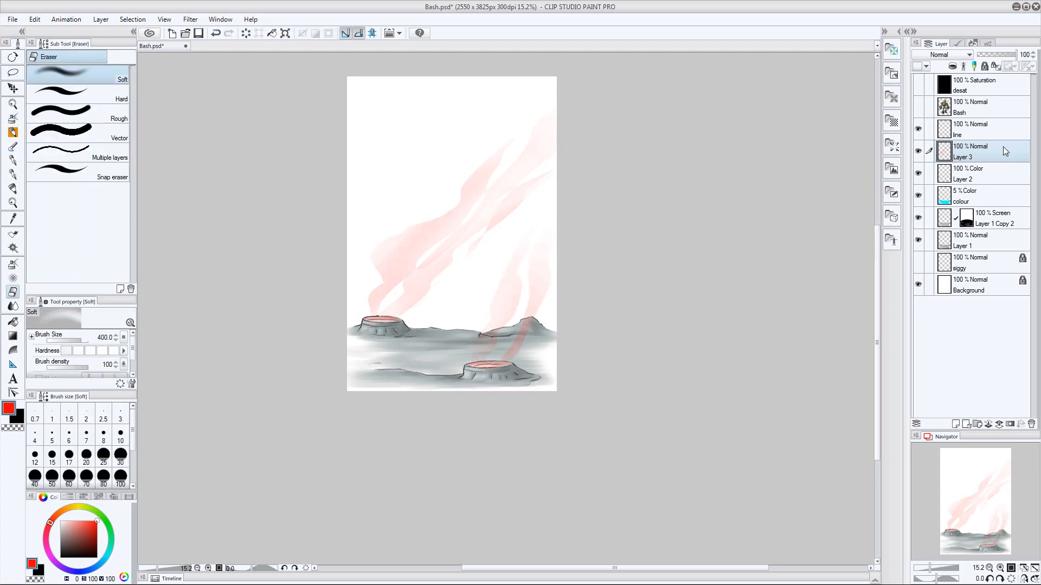
# Duplicate the colour layer, shift the copy's hue to violet-blue and raise its opacity to 100%
pyautogui.click(968, 169)
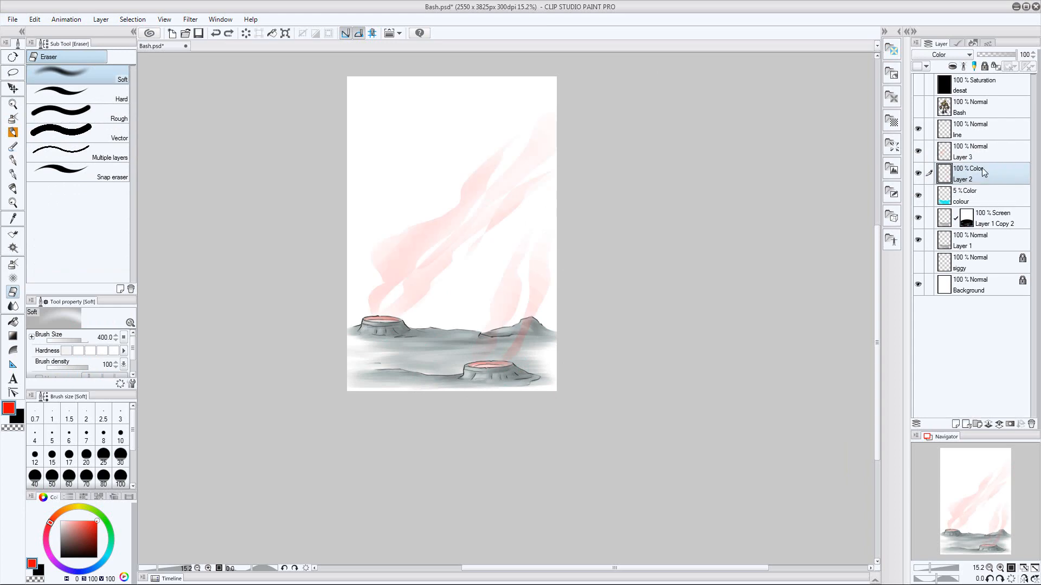
pyautogui.click(974, 194)
pyautogui.click(101, 19)
pyautogui.click(116, 66)
pyautogui.click(1012, 54)
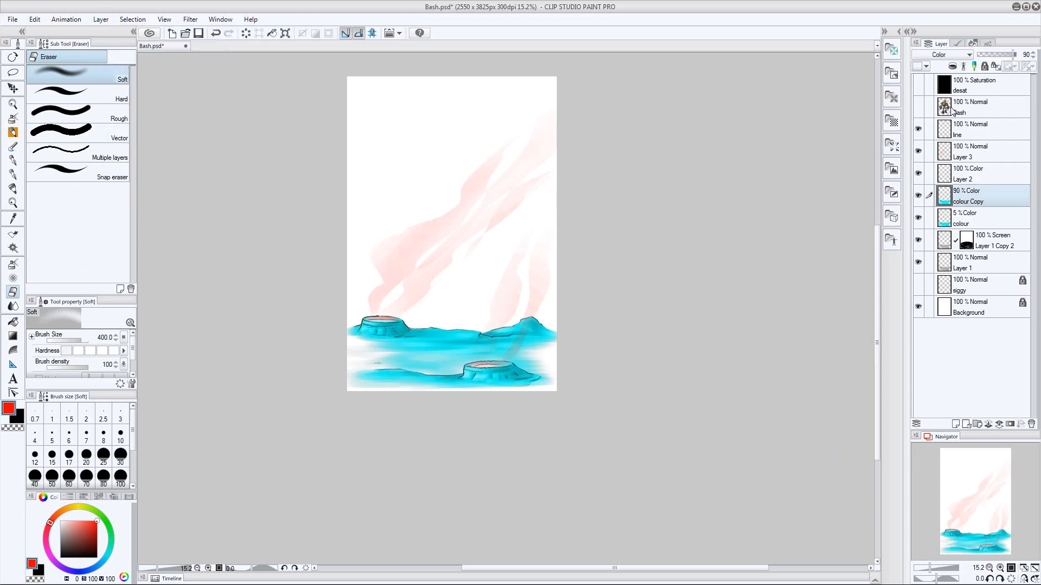
pyautogui.hotkey('ctrl', 'u')
pyautogui.moveTo(790, 284); pyautogui.dragTo(748, 284)
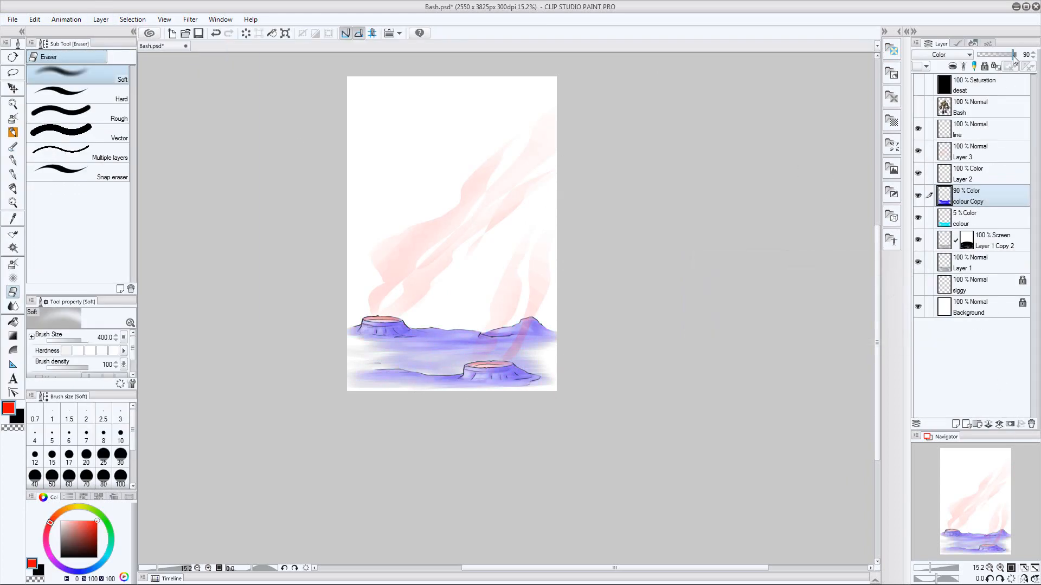
pyautogui.moveTo(1014, 60); pyautogui.dragTo(1020, 59)
# Add a layer mask to the colour copy and clear it over the landscape to hide the violet tint
pyautogui.click(1009, 424)
pyautogui.press('m')
pyautogui.moveTo(684, 315); pyautogui.dragTo(672, 433)
pyautogui.press('Delete')
pyautogui.hotkey('ctrl', 'd')
# Paint on the colour copy's mask at brush size 170 to reveal the violet tint on the sides of both craters
pyautogui.moveTo(389, 448); pyautogui.dragTo(502, 327)
pyautogui.press('b')
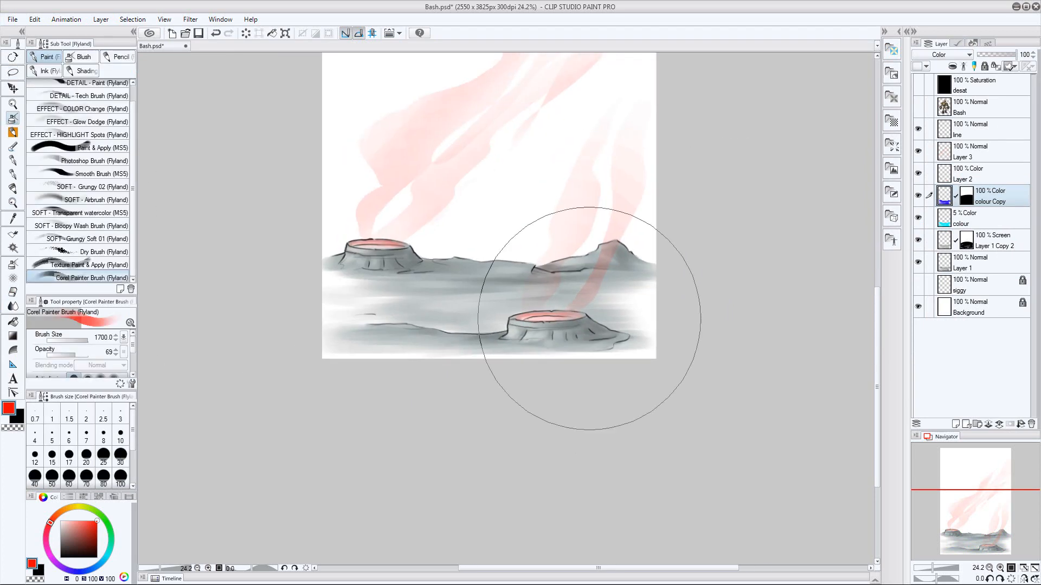
pyautogui.press('[')
pyautogui.press('[')
pyautogui.press('[')
pyautogui.press('[')
pyautogui.press('[')
pyautogui.press('[')
pyautogui.press('[')
pyautogui.press('[')
pyautogui.press('[')
pyautogui.press('[')
pyautogui.press('[')
pyautogui.press('[')
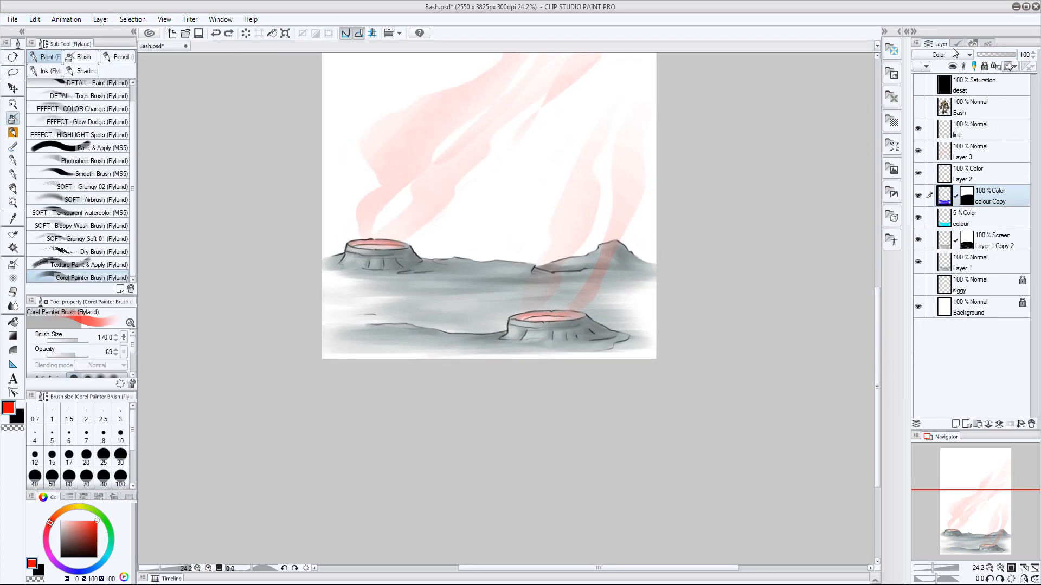
pyautogui.hotkey('ctrl', 'z')
pyautogui.hotkey('ctrl', 'z')
pyautogui.hotkey('ctrl', 'y')
pyautogui.hotkey('ctrl', 'y')
pyautogui.click(967, 197)
pyautogui.moveTo(517, 328); pyautogui.dragTo(562, 324)
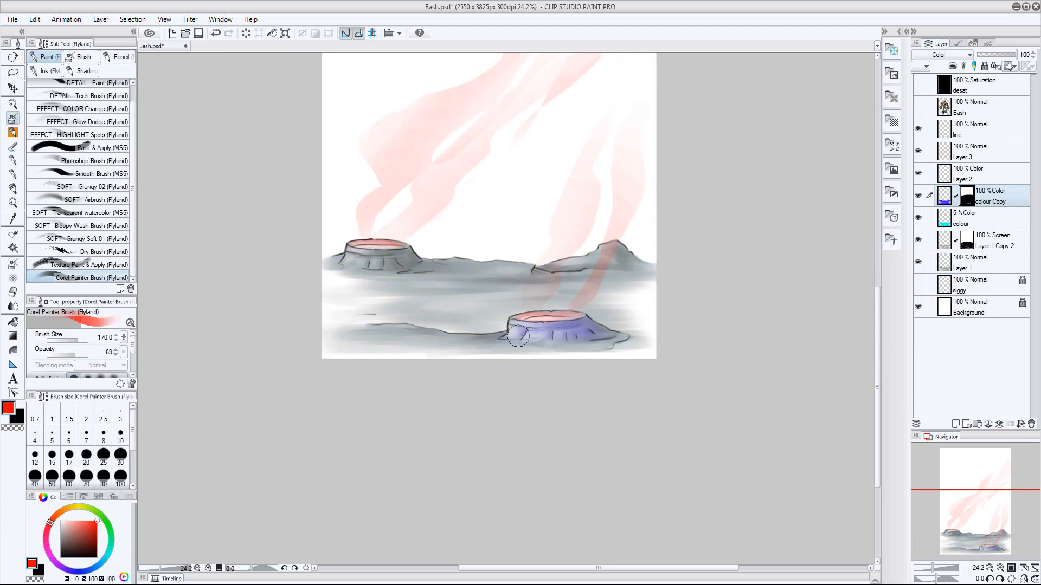
# Shift the colour copy's hue to blue and lower its opacity to 42%
pyautogui.hotkey('ctrl', 'u')
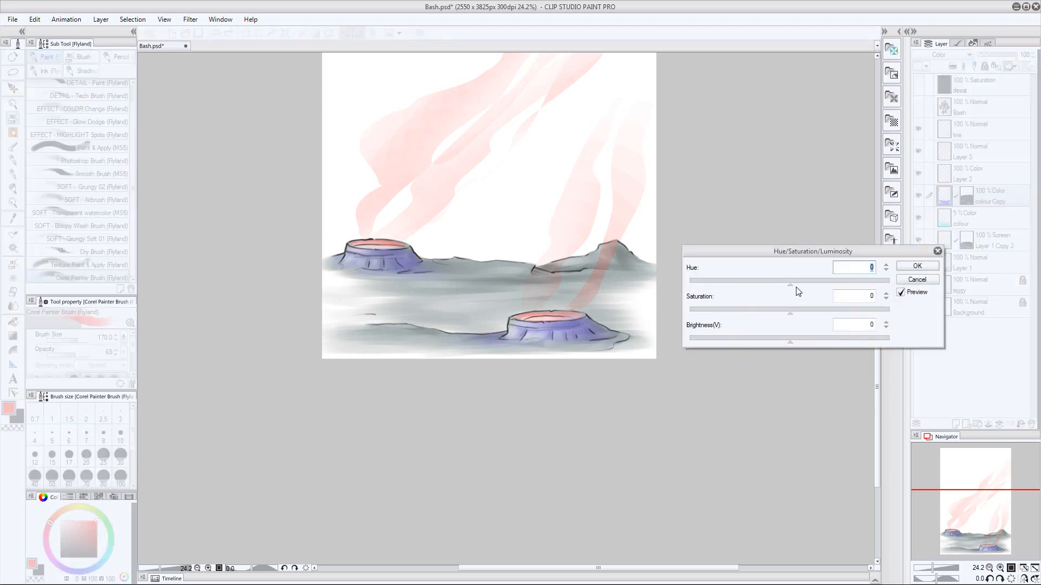
pyautogui.click(917, 266)
pyautogui.click(993, 55)
# Create a layer folder below the robot and move the landscape layers from line down to Layer 1 into it
pyautogui.click(973, 174)
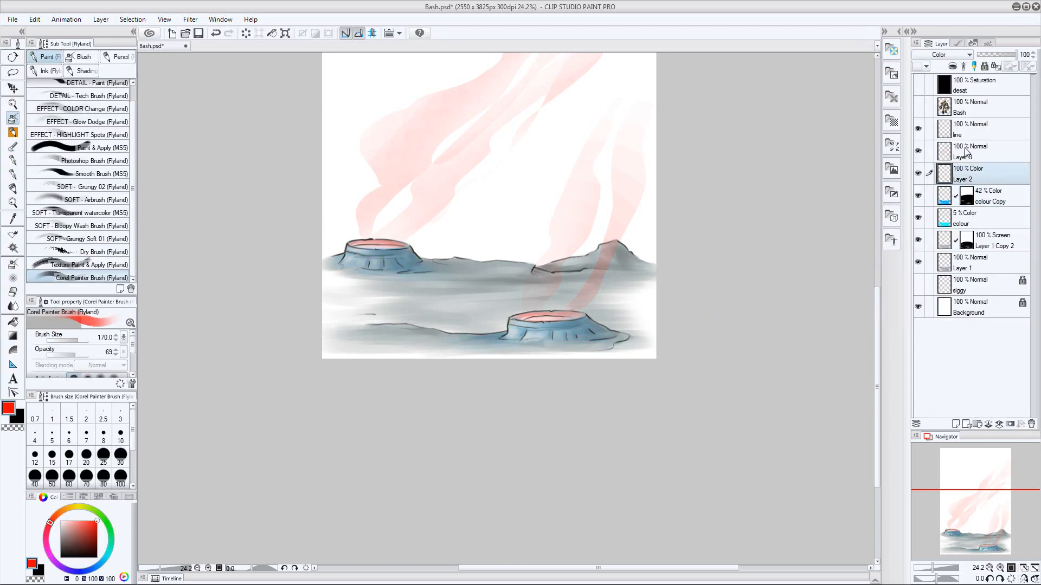
pyautogui.click(977, 424)
pyautogui.moveTo(976, 172); pyautogui.dragTo(976, 120)
pyautogui.click(976, 145)
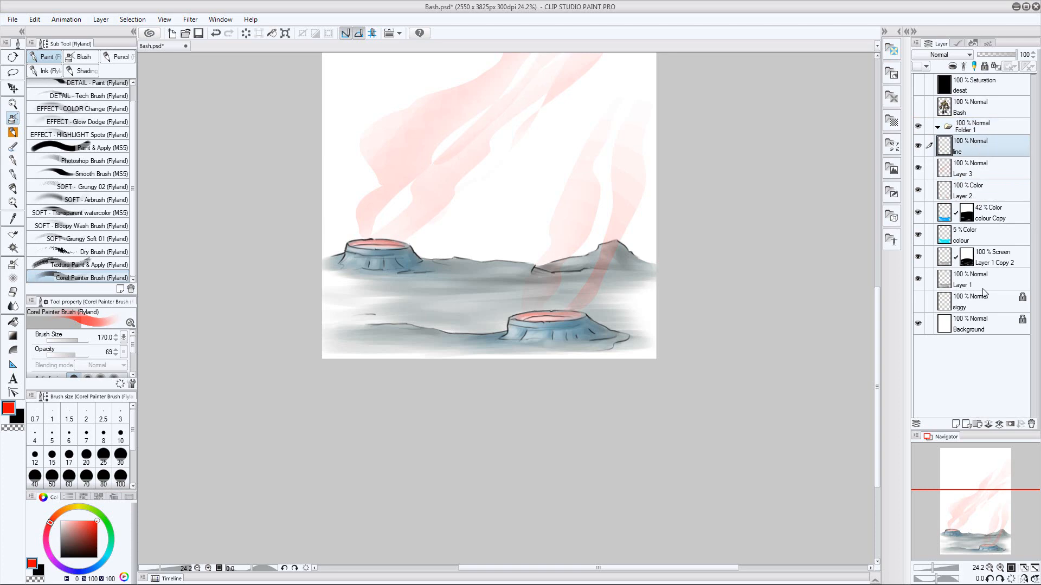
pyautogui.keyDown('shift'); pyautogui.click(978, 283); pyautogui.keyUp('shift')
pyautogui.hotkey('ctrl', 'z')
pyautogui.click(101, 19)
pyautogui.click(944, 127)
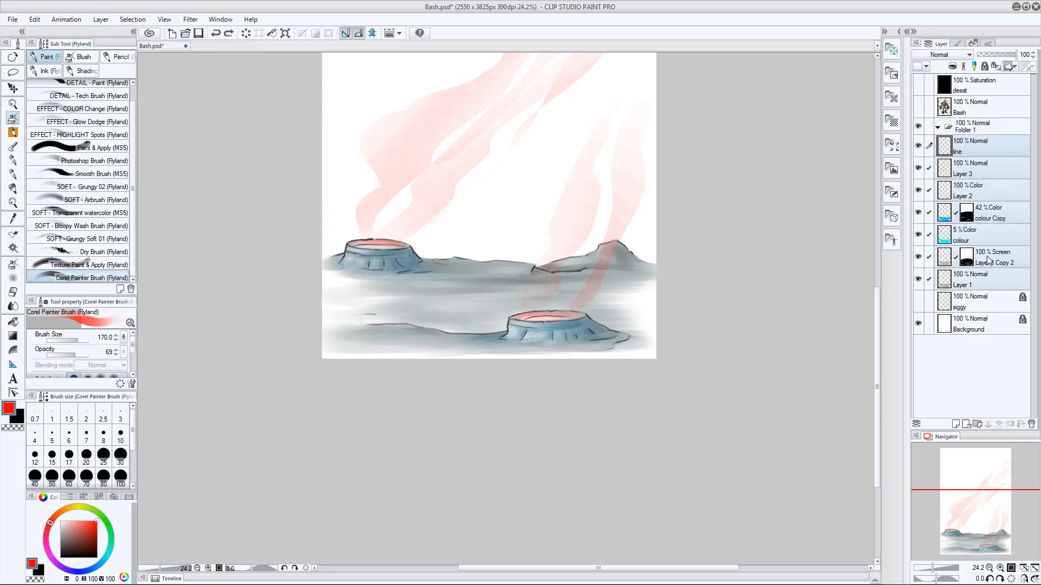
pyautogui.moveTo(986, 256); pyautogui.dragTo(951, 129)
pyautogui.click(938, 128)
pyautogui.click(101, 20)
pyautogui.click(129, 85)
pyautogui.click(918, 145)
pyautogui.click(938, 126)
pyautogui.click(919, 168)
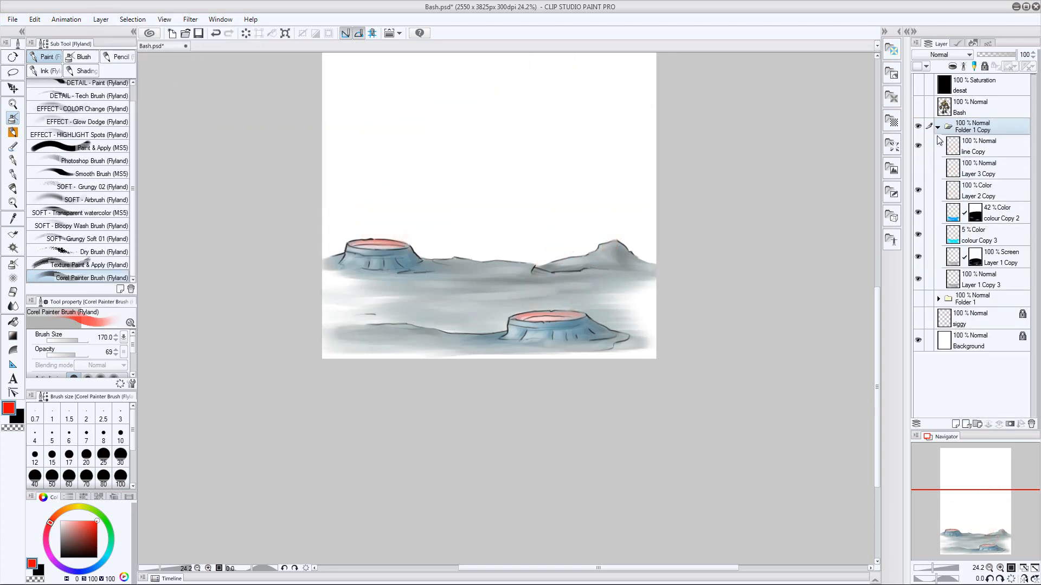
pyautogui.click(938, 128)
pyautogui.click(100, 20)
pyautogui.click(130, 249)
pyautogui.doubleClick(961, 135)
pyautogui.write('tint')
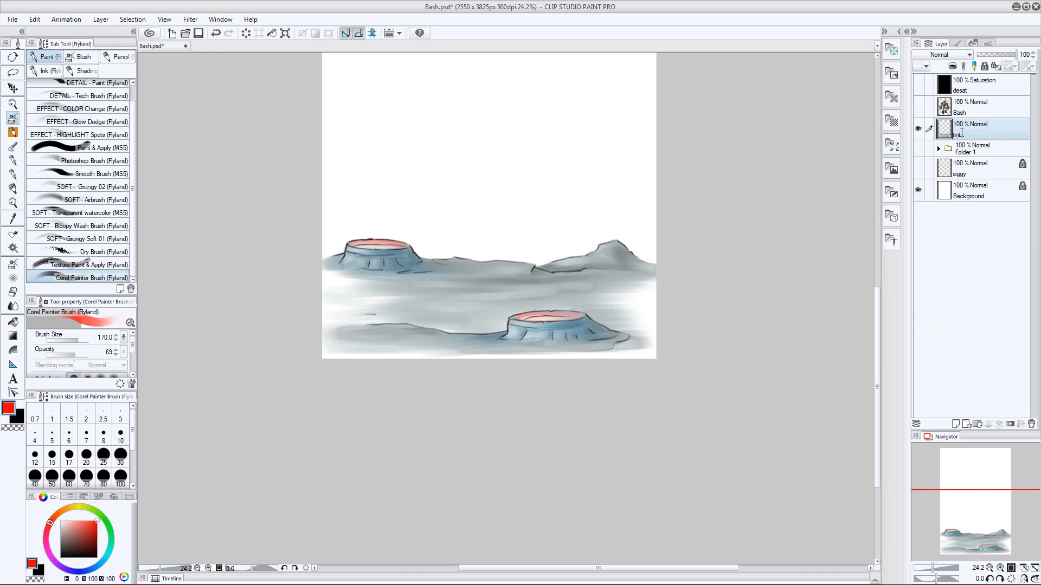
pyautogui.click(1031, 425)
pyautogui.click(918, 126)
pyautogui.click(938, 128)
# Unlock and show the siggy layer and move it into the folder together with the Background layer
pyautogui.click(988, 323)
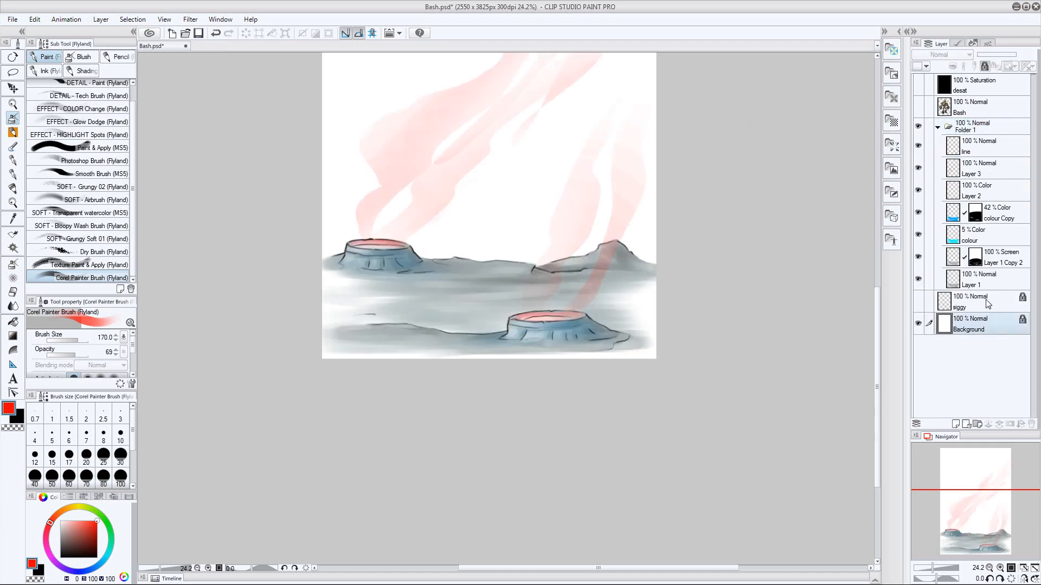
pyautogui.click(987, 302)
pyautogui.click(984, 66)
pyautogui.keyDown('shift'); pyautogui.click(995, 321); pyautogui.keyUp('shift')
pyautogui.moveTo(996, 319); pyautogui.dragTo(1001, 295)
pyautogui.click(966, 306)
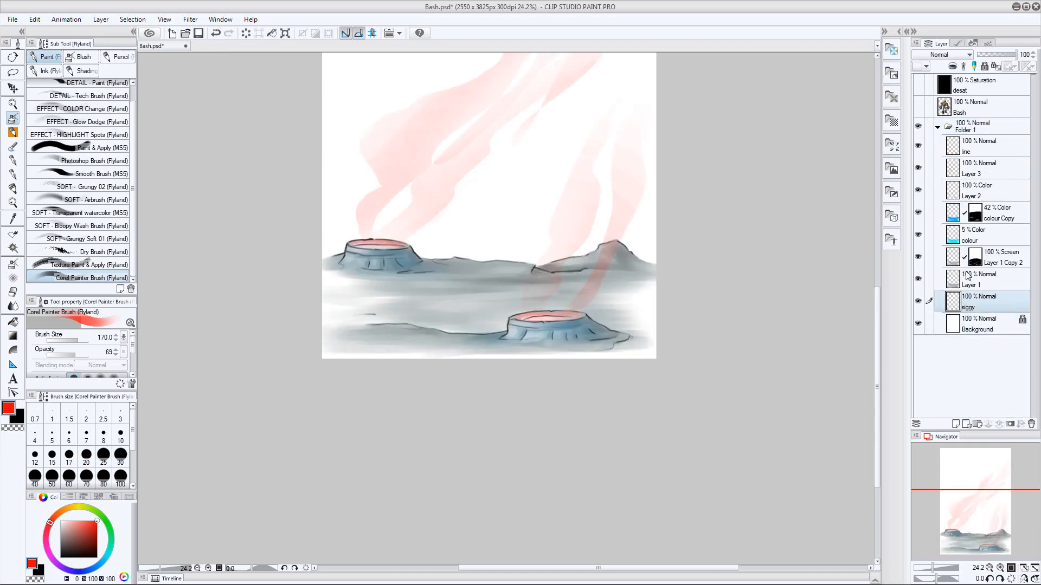
# Place the siggy layer above Layer 3 and move the signature onto the slope of the right-hand hill
pyautogui.press('k')
pyautogui.moveTo(974, 299); pyautogui.dragTo(999, 158)
pyautogui.moveTo(630, 315)
pyautogui.mouseDown()
pyautogui.moveTo(526, 337)
pyautogui.moveTo(635, 305)
pyautogui.moveTo(638, 280)
pyautogui.mouseUp()
# Show the robot layer again and lower the siggy layer's opacity to 50%
pyautogui.click(918, 107)
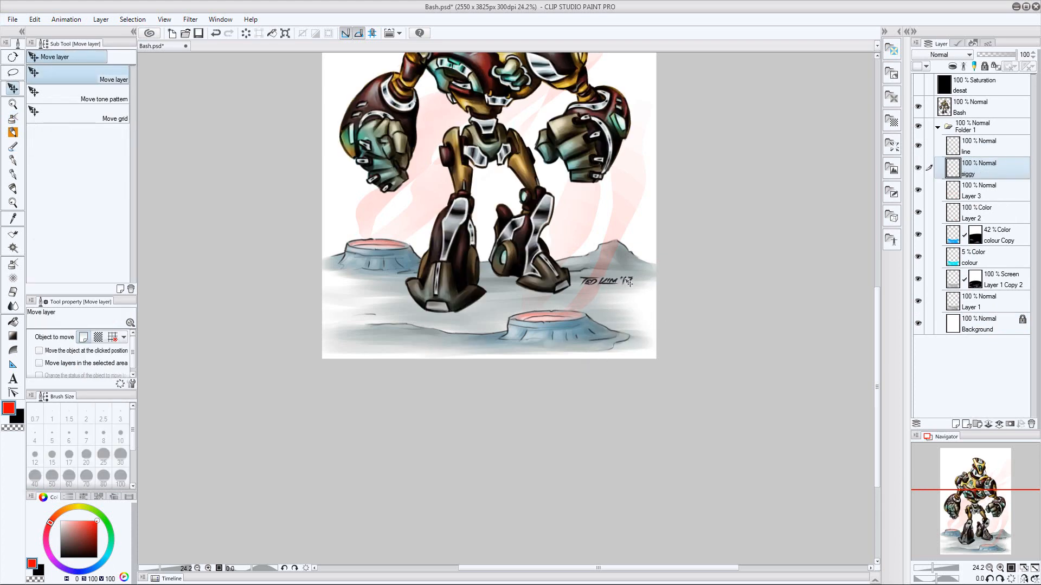
pyautogui.click(969, 151)
pyautogui.press('/')
pyautogui.scroll(-2, 840, 195)
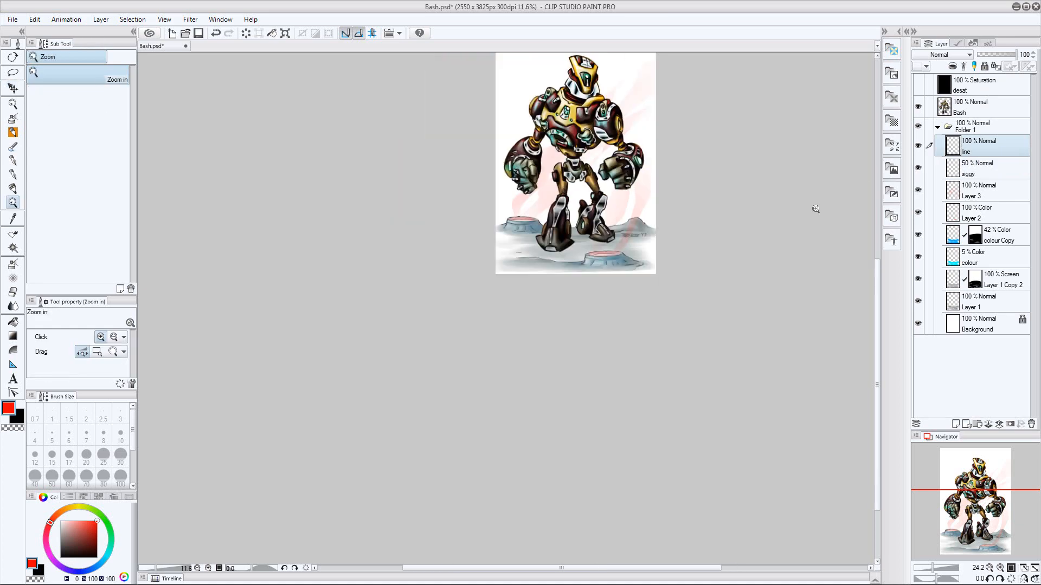
pyautogui.moveTo(815, 210); pyautogui.dragTo(790, 244)
pyautogui.scroll(3, 585, 307)
pyautogui.scroll(-3, 694, 239)
pyautogui.moveTo(712, 217); pyautogui.dragTo(695, 231)
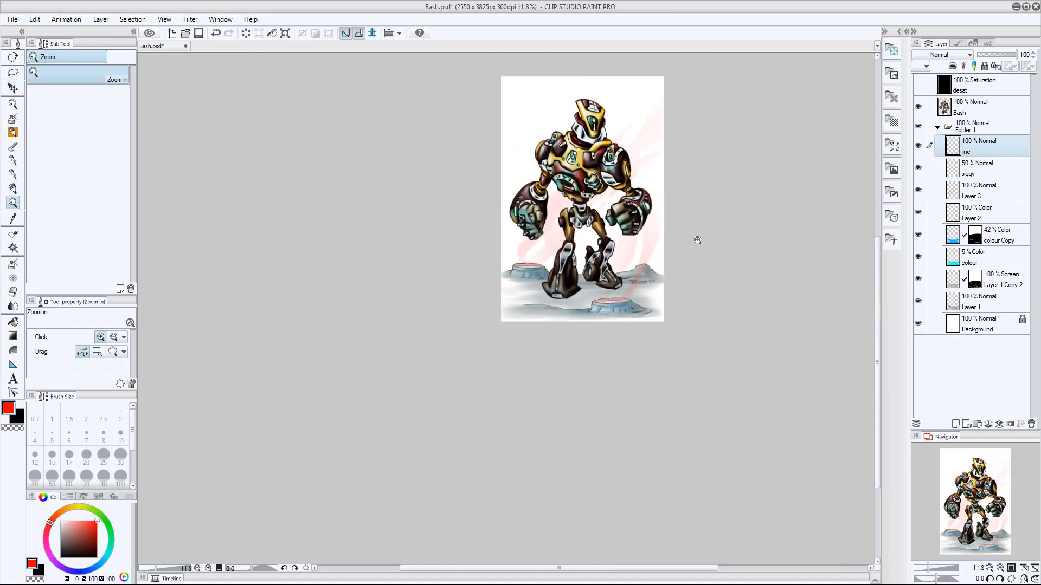
# Scale the folder's landscape layers down slightly to leave a white margin around the artwork
pyautogui.click(938, 127)
pyautogui.press('k')
pyautogui.click(938, 127)
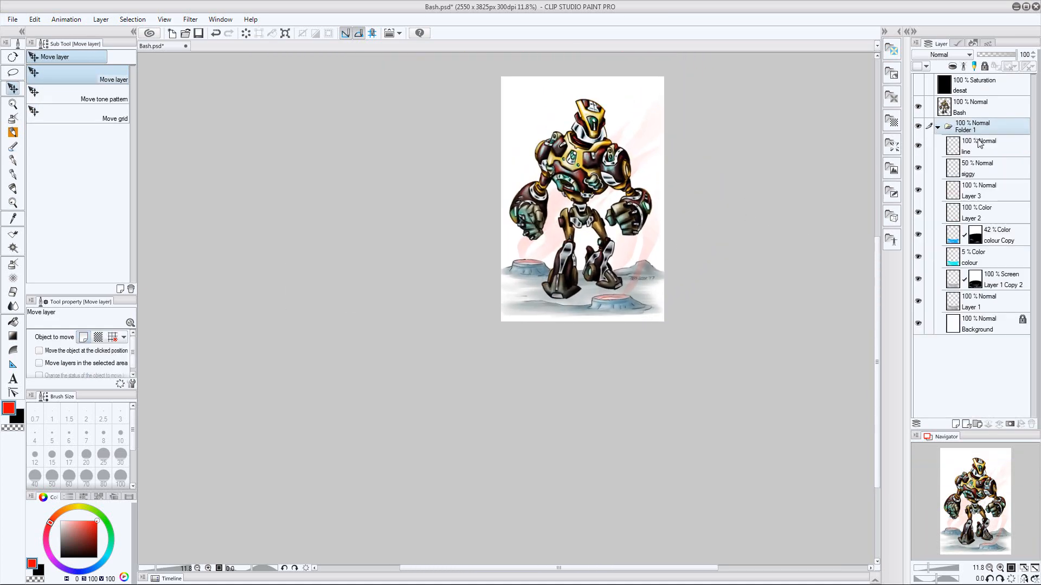
pyautogui.moveTo(991, 159)
pyautogui.mouseDown()
pyautogui.moveTo(976, 118)
pyautogui.moveTo(991, 176)
pyautogui.mouseUp()
pyautogui.hotkey('ctrl', 't')
pyautogui.press('Return')
# Lower the line layer's opacity to 50% and check the result around the robot
pyautogui.click(978, 146)
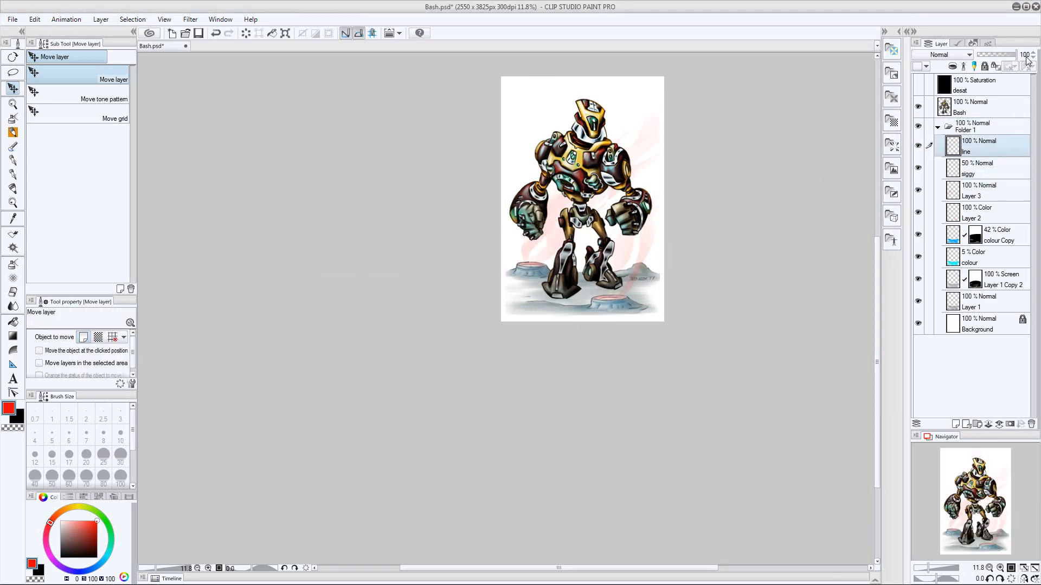
pyautogui.moveTo(1016, 55); pyautogui.dragTo(997, 55)
pyautogui.hotkey('ctrl', 'space')
pyautogui.moveTo(664, 245); pyautogui.dragTo(716, 223)
pyautogui.press('space')
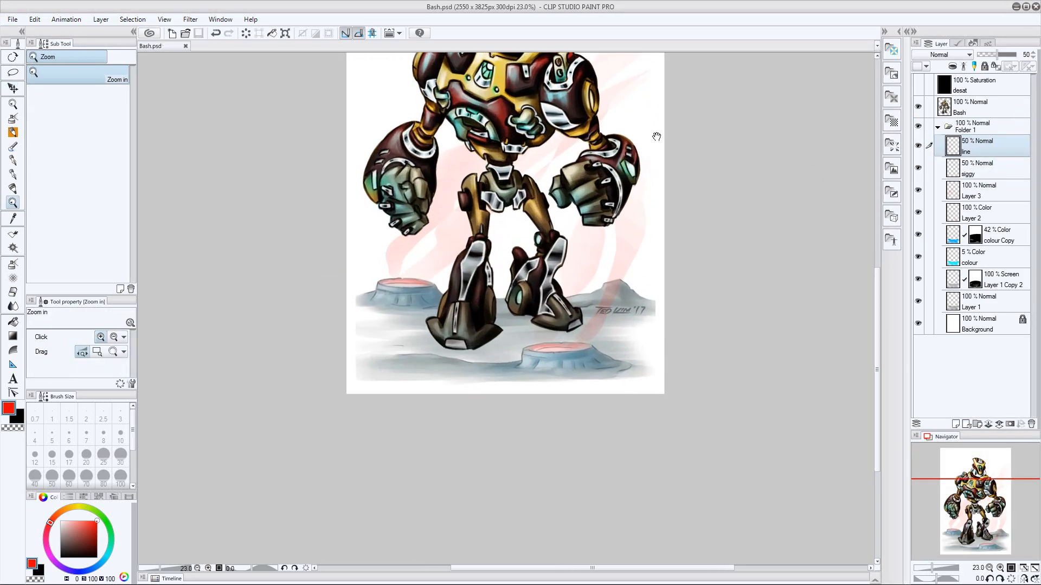
pyautogui.moveTo(656, 137); pyautogui.dragTo(617, 268)
# Add a new layer named tint above the robot layer and fill it with red
pyautogui.click(979, 114)
pyautogui.hotkey('ctrl', 'shift', 'n')
pyautogui.doubleClick(967, 111)
pyautogui.write('tint')
pyautogui.press('Return')
pyautogui.hotkey('alt', 'Delete')
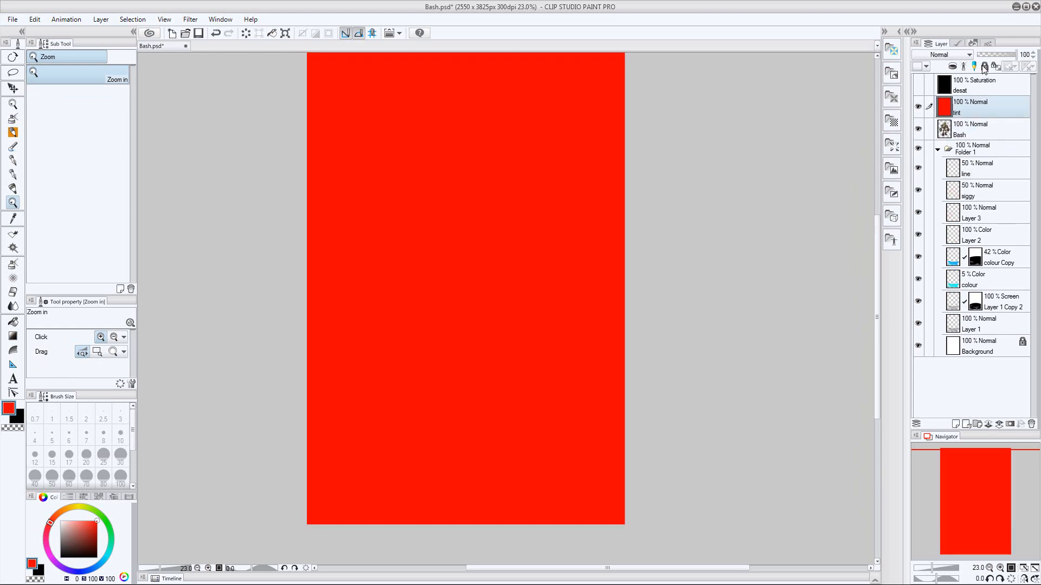
# Set the tint layer's blending mode to Color and its opacity to 5%
pyautogui.click(950, 55)
pyautogui.click(933, 337)
pyautogui.click(1022, 56)
# Collapse the landscape folder, Folder 1, and rename it BG
pyautogui.click(980, 149)
pyautogui.click(937, 149)
pyautogui.doubleClick(965, 152)
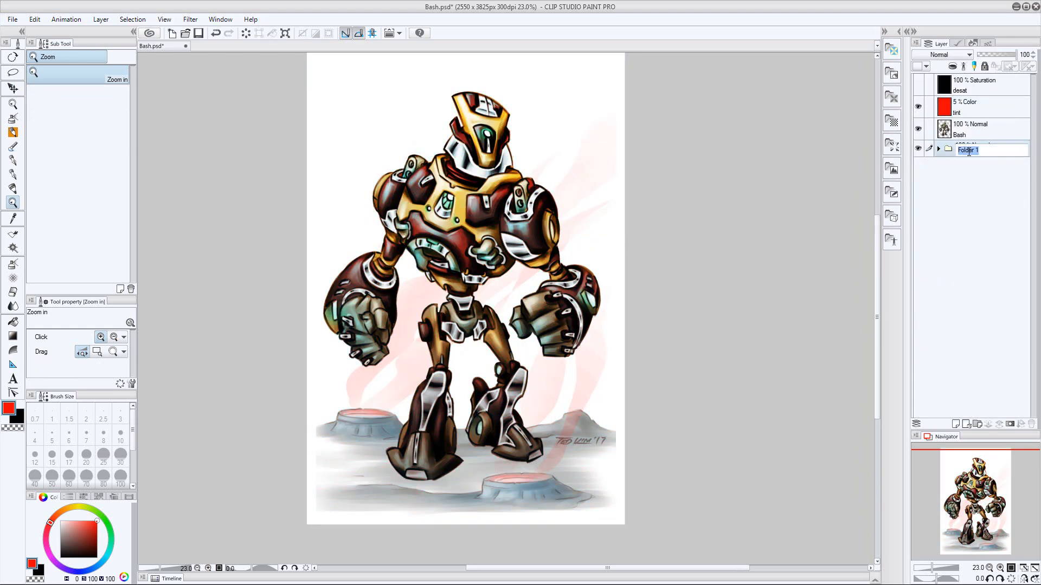
pyautogui.write('BG')
pyautogui.press('Return')
# Duplicate the Bash robot layer and name the copy shadow
pyautogui.click(980, 130)
pyautogui.hotkey('ctrl', 'j')
pyautogui.write('shadow')
pyautogui.press('Return')
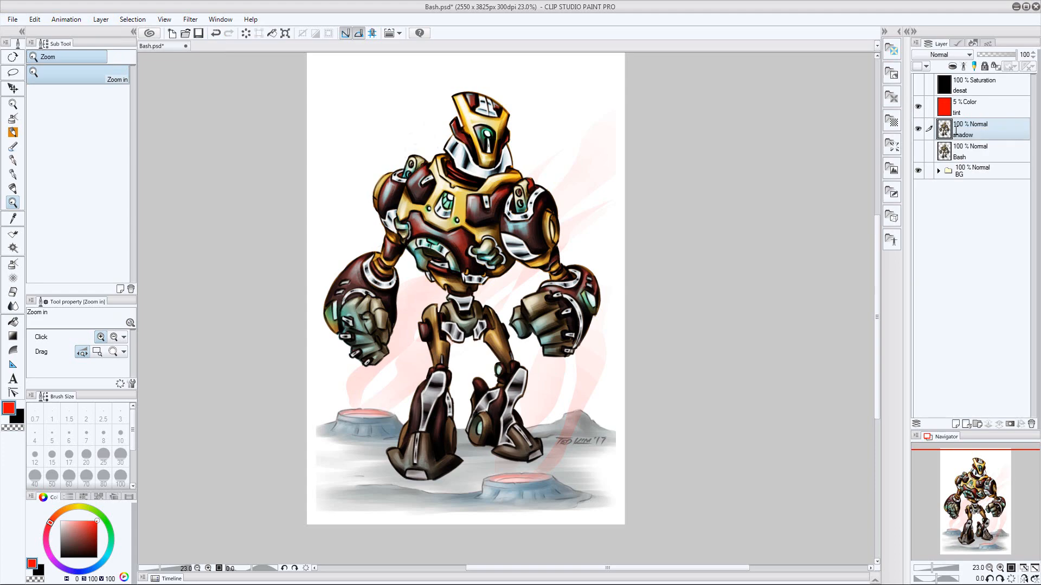
# Darken the shadow layer to a solid black silhouette and place it below the visible Bash layer
pyautogui.hotkey('ctrl', 'u')
pyautogui.moveTo(789, 342); pyautogui.dragTo(689, 342)
pyautogui.click(918, 268)
pyautogui.hotkey('ctrl', '[')
pyautogui.click(920, 130)
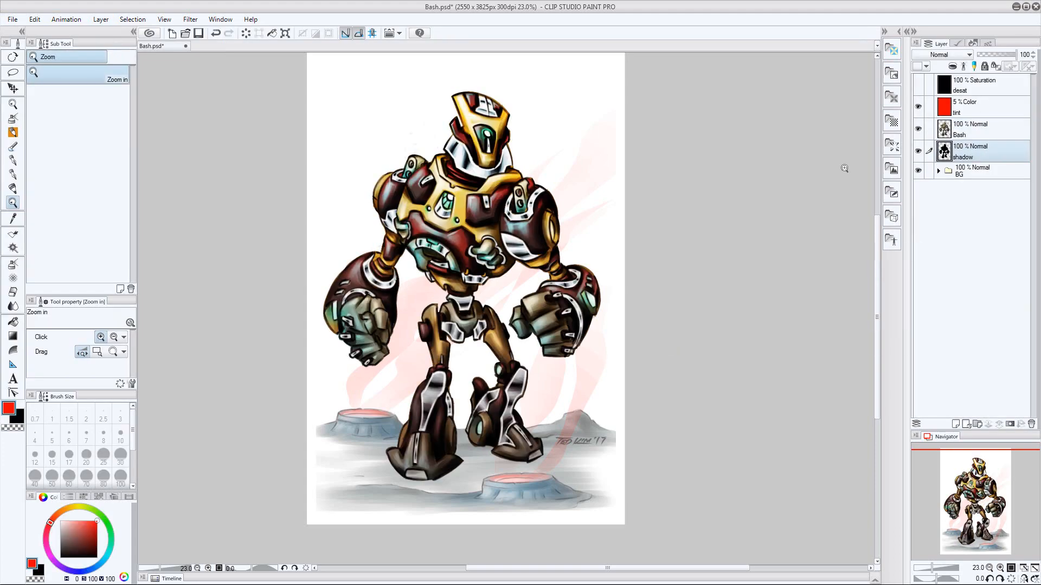
# Flatten and skew the black silhouette into a cast shadow on the ground behind the robot, and nudge it towards the feet
pyautogui.hotkey('ctrl', 't')
pyautogui.moveTo(460, 91); pyautogui.dragTo(602, 337)
pyautogui.press('Return')
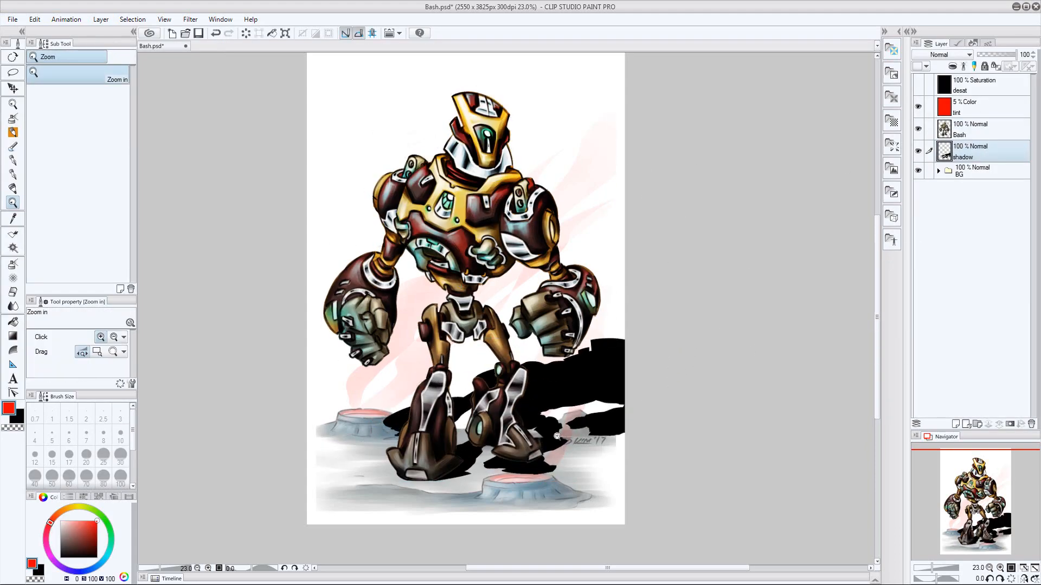
pyautogui.moveTo(558, 438); pyautogui.dragTo(601, 437)
pyautogui.moveTo(602, 438); pyautogui.dragTo(596, 346)
pyautogui.press('k')
pyautogui.moveTo(583, 301); pyautogui.dragTo(585, 298)
pyautogui.hotkey('ctrl', 't')
pyautogui.click(35, 19)
pyautogui.moveTo(164, 230)
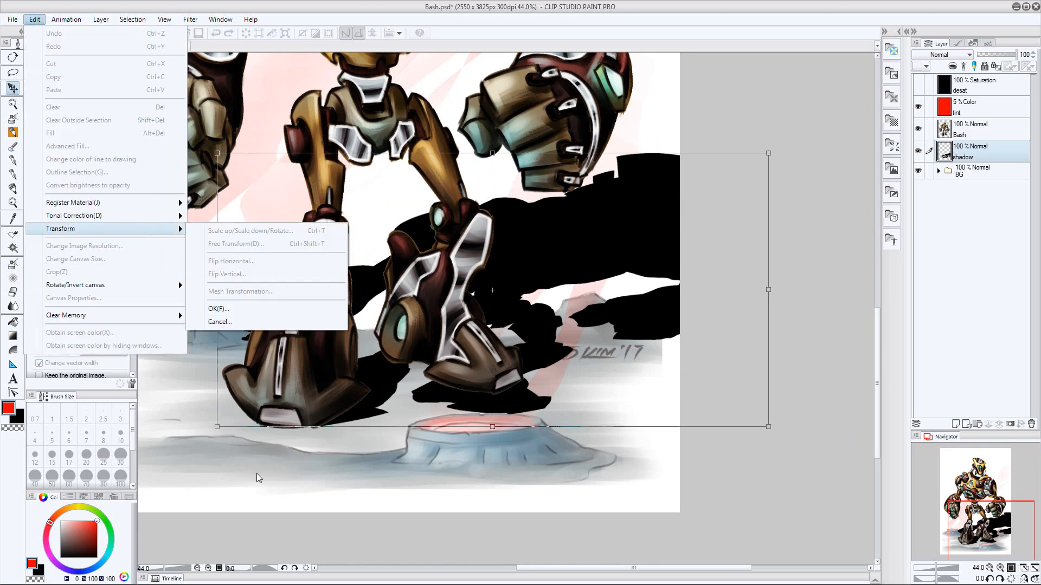
pyautogui.click(256, 475)
pyautogui.press('Escape')
# Warp the shadow with Mesh Transformation so its lower edge lines up with the robot's two feet
pyautogui.click(41, 21)
pyautogui.moveTo(119, 229)
pyautogui.click(242, 292)
pyautogui.moveTo(584, 427); pyautogui.dragTo(576, 381)
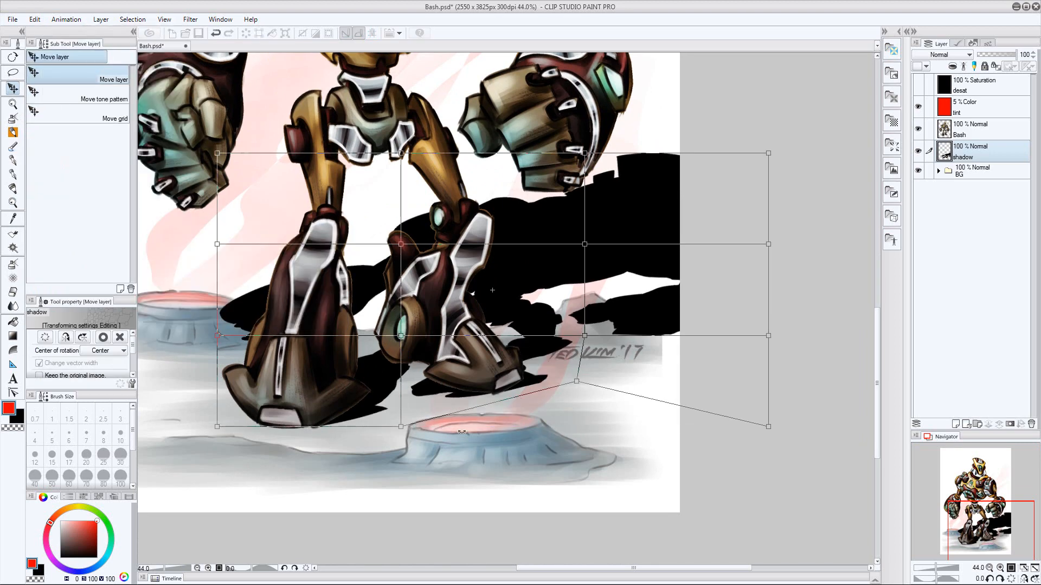
pyautogui.moveTo(584, 336)
pyautogui.mouseDown()
pyautogui.moveTo(602, 347)
pyautogui.moveTo(587, 347)
pyautogui.mouseUp()
pyautogui.moveTo(400, 426); pyautogui.dragTo(436, 406)
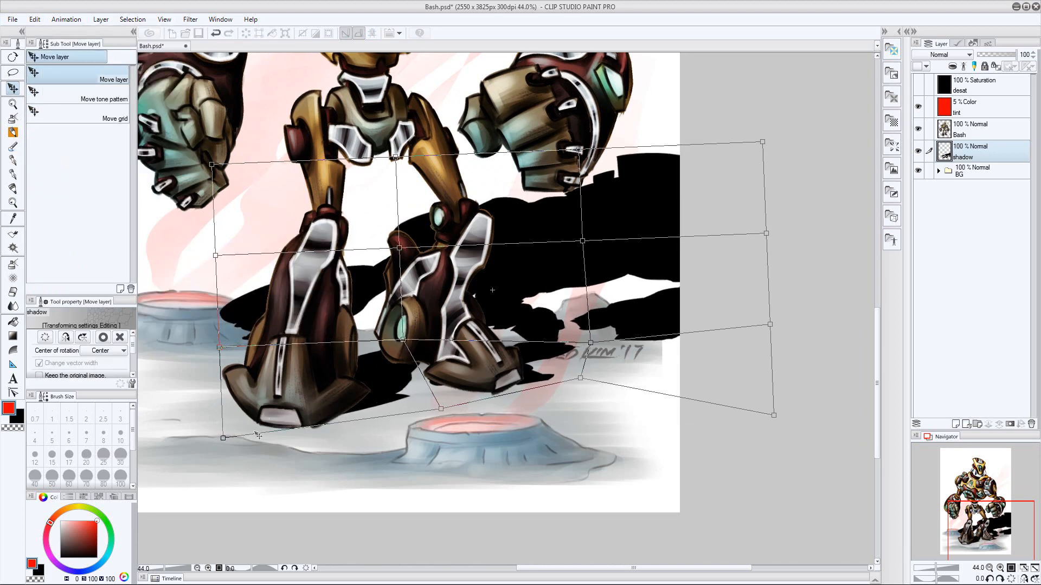
pyautogui.moveTo(217, 427); pyautogui.dragTo(280, 436)
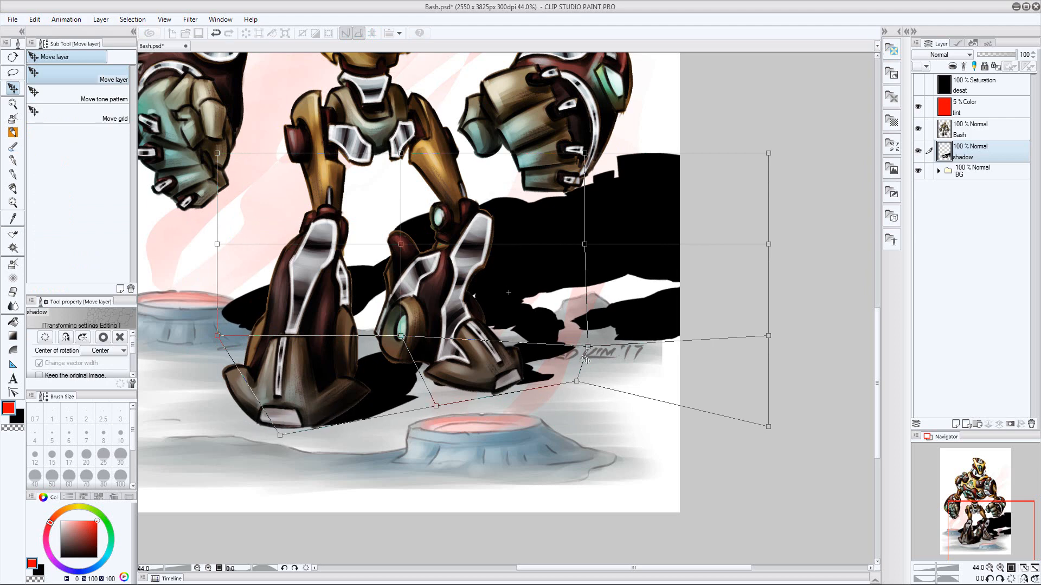
pyautogui.moveTo(588, 347); pyautogui.dragTo(558, 279)
pyautogui.moveTo(576, 382); pyautogui.dragTo(590, 384)
pyautogui.press('Return')
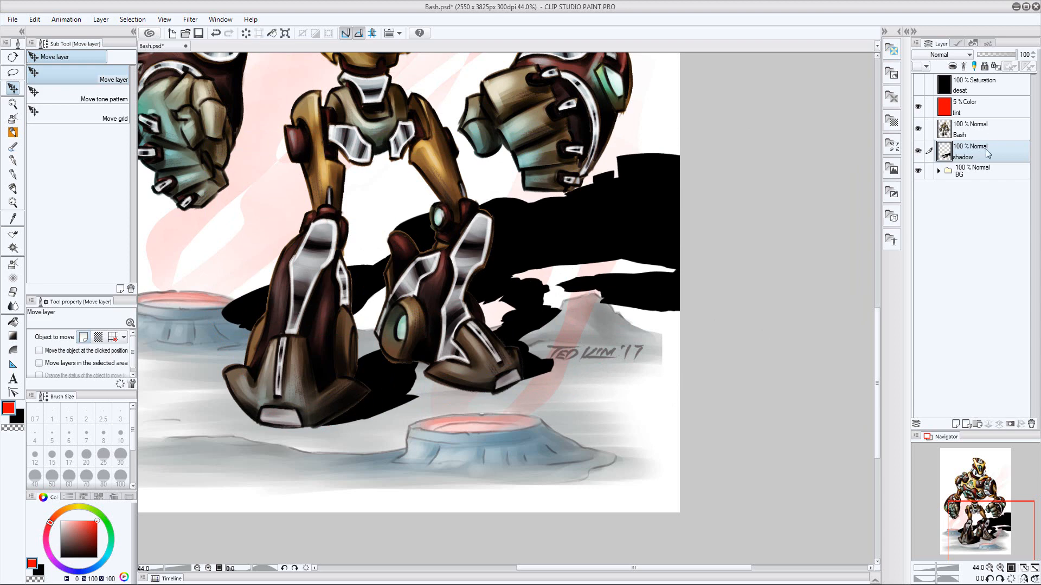
# Add a layer mask to the shadow layer
pyautogui.click(1011, 425)
pyautogui.click(975, 130)
pyautogui.click(971, 172)
pyautogui.click(938, 171)
pyautogui.click(970, 302)
pyautogui.press('w')
pyautogui.click(939, 171)
pyautogui.click(989, 152)
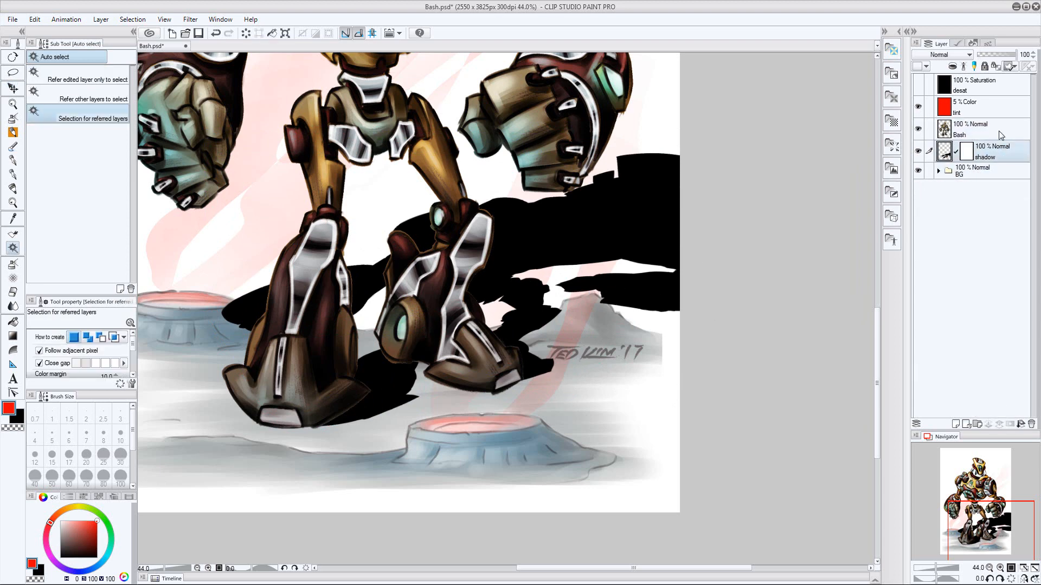
# Set the shadow layer's blending mode to Soft light
pyautogui.click(946, 55)
pyautogui.click(932, 200)
pyautogui.moveTo(656, 161); pyautogui.dragTo(786, 178)
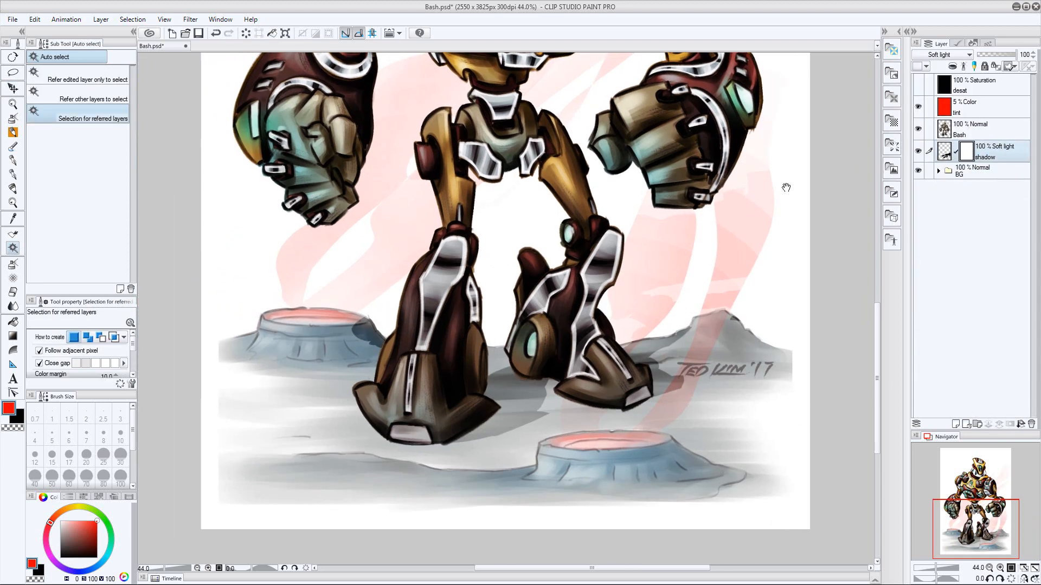
# Set the shadow layer's opacity to 75% and mask out a small area of the shadow with the Eraser
pyautogui.click(998, 54)
pyautogui.write('75')
pyautogui.press('Return')
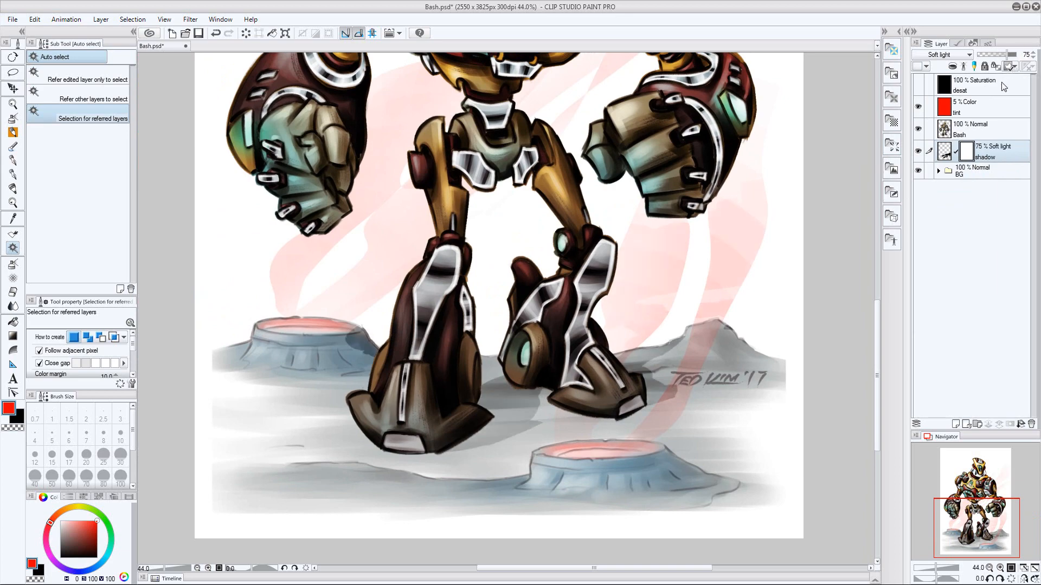
pyautogui.press('e')
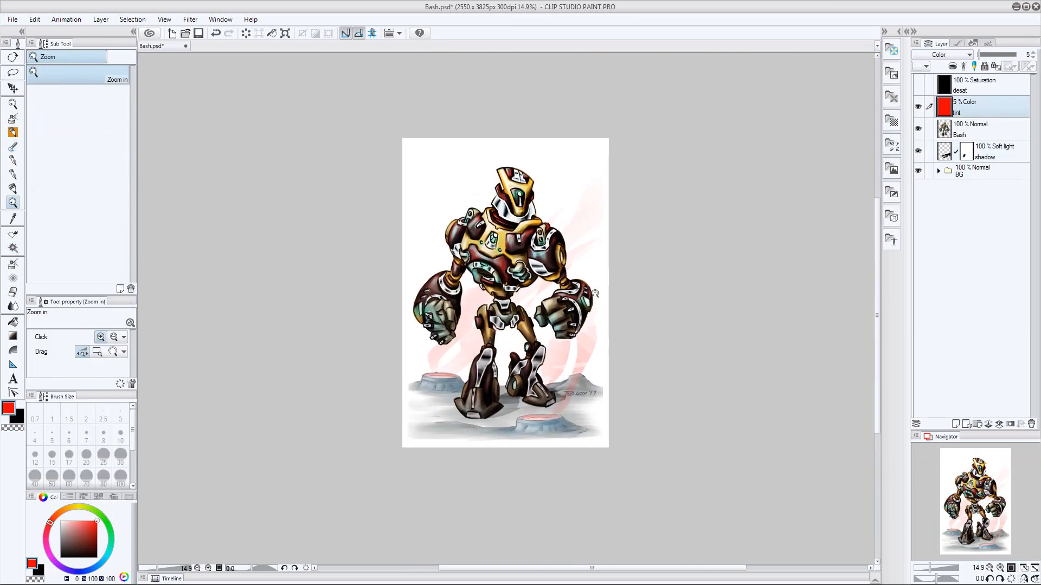
# Nudge the signature on the siggy layer slightly down and to the right, and collapse the BG folder
pyautogui.click(939, 171)
pyautogui.click(968, 213)
pyautogui.moveTo(609, 411); pyautogui.dragTo(666, 410)
pyautogui.press('k')
pyautogui.moveTo(574, 380)
pyautogui.mouseDown()
pyautogui.moveTo(579, 419)
pyautogui.moveTo(580, 385)
pyautogui.mouseUp()
pyautogui.click(976, 171)
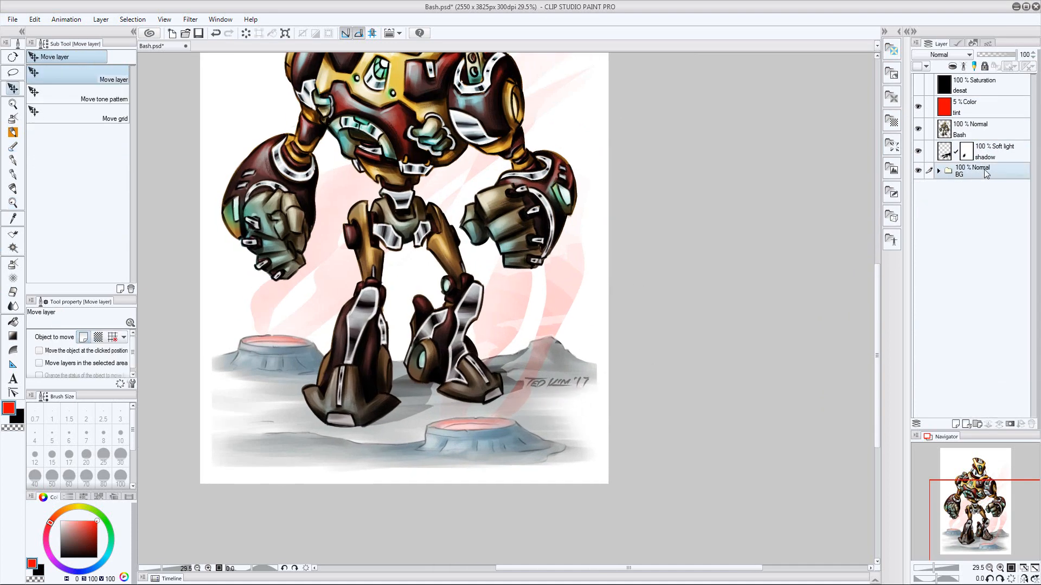
# Add a layer mask to Layer 1, soften the landscape's outer edges with the Soft eraser, and save the file
pyautogui.click(986, 347)
pyautogui.click(1009, 65)
pyautogui.press('b')
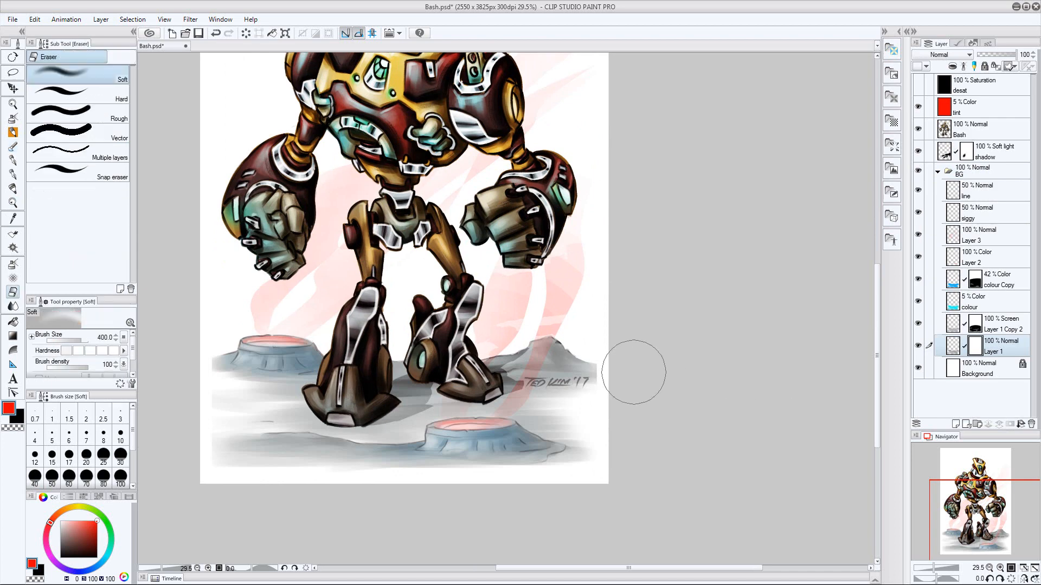
pyautogui.press('e')
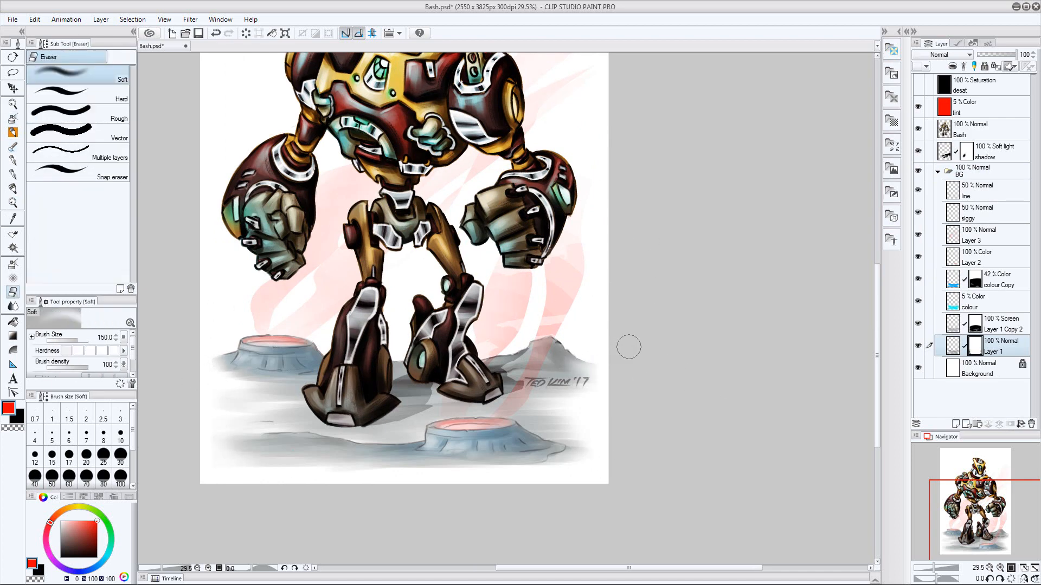
pyautogui.press('/')
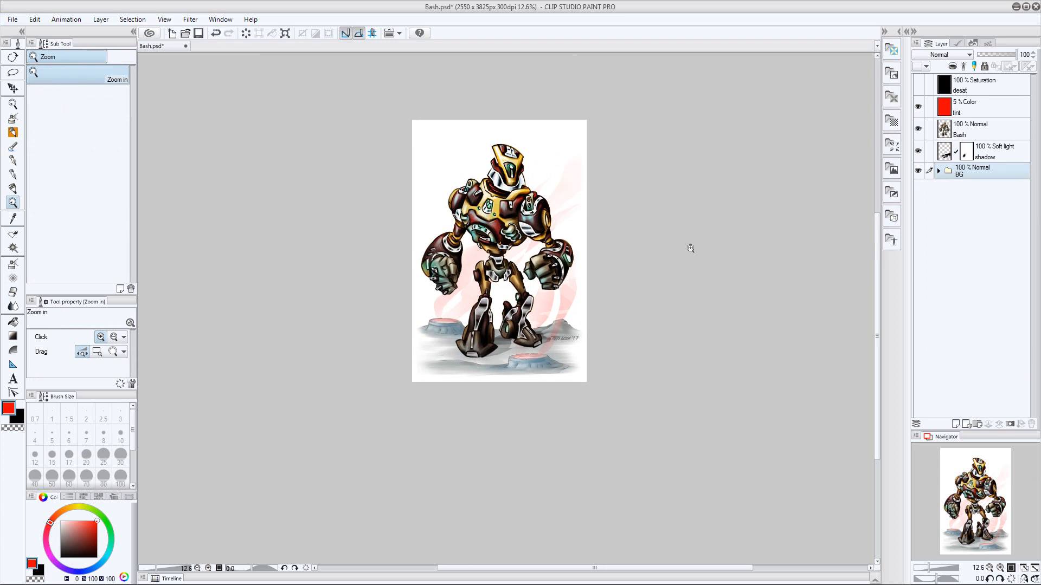
pyautogui.hotkey('ctrl', 's')
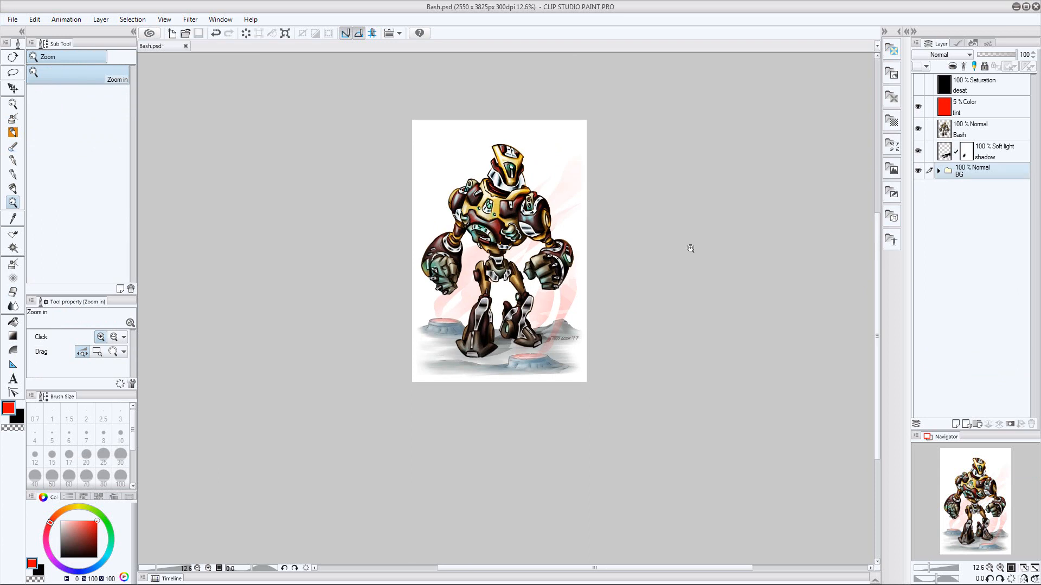
# Duplicate Layer 1, place the copy above Layer 1 Copy 2 and set its blending mode to Multiply
pyautogui.click(937, 171)
pyautogui.click(1000, 347)
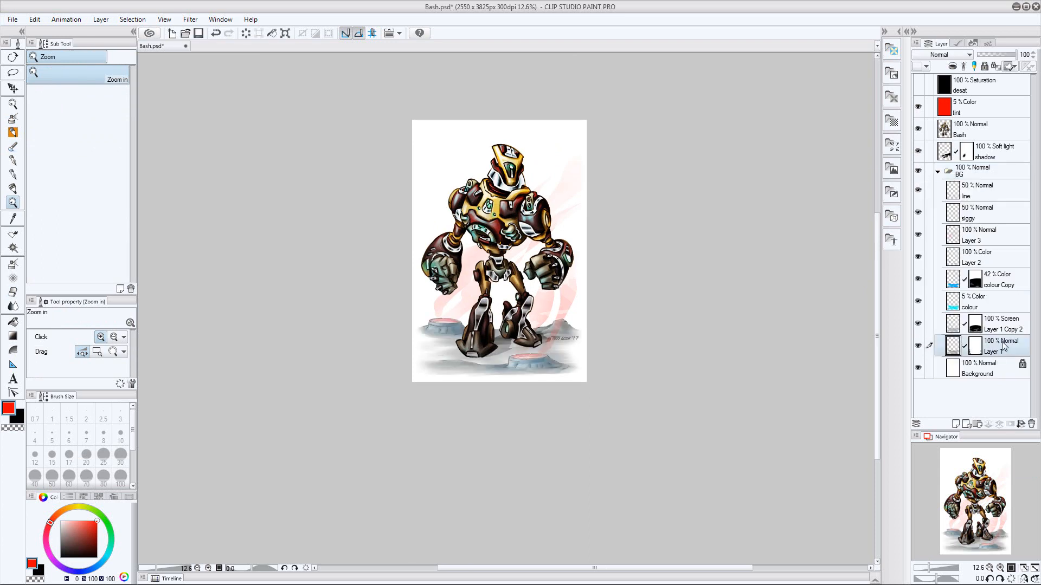
pyautogui.click(101, 19)
pyautogui.click(132, 85)
pyautogui.moveTo(1009, 346); pyautogui.dragTo(1012, 310)
pyautogui.click(947, 55)
pyautogui.click(942, 87)
# Merge a new blank layer with the Multiply copy and give the result a blacked-out layer mask
pyautogui.click(955, 424)
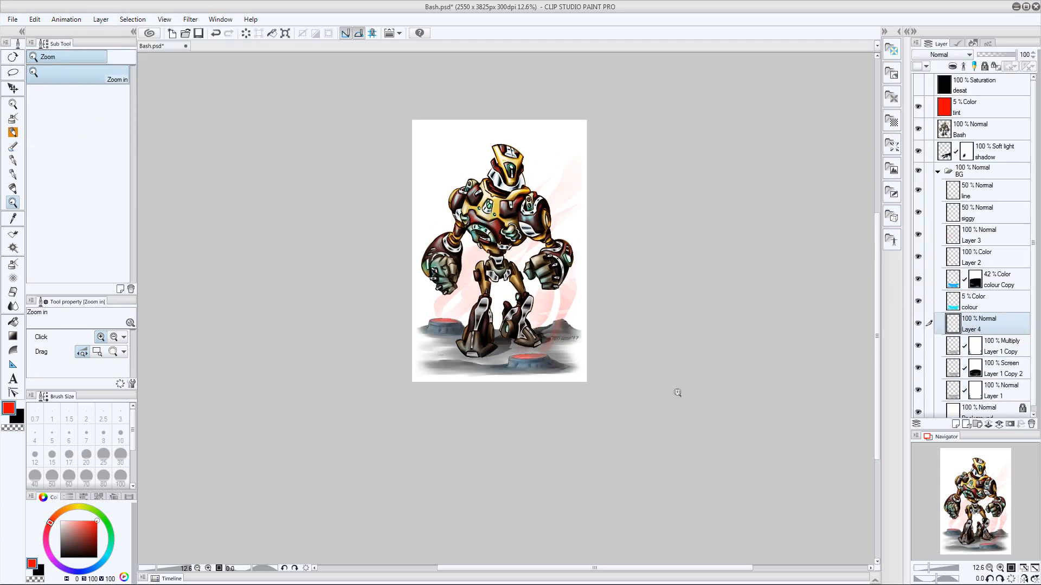
pyautogui.hotkey('ctrl', 'e')
pyautogui.click(1010, 424)
pyautogui.press('l')
pyautogui.moveTo(408, 462)
pyautogui.mouseDown()
pyautogui.moveTo(740, 373)
pyautogui.moveTo(450, 472)
pyautogui.mouseUp()
pyautogui.press('Delete')
pyautogui.hotkey('ctrl', 'd')
# Hide the Bash layer and paint darker shading onto the craters in the Multiply layer's mask with the Corel Painter Brush at size 50
pyautogui.press('z')
pyautogui.moveTo(526, 321)
pyautogui.mouseDown()
pyautogui.moveTo(578, 367)
pyautogui.moveTo(623, 374)
pyautogui.mouseUp()
pyautogui.press('b')
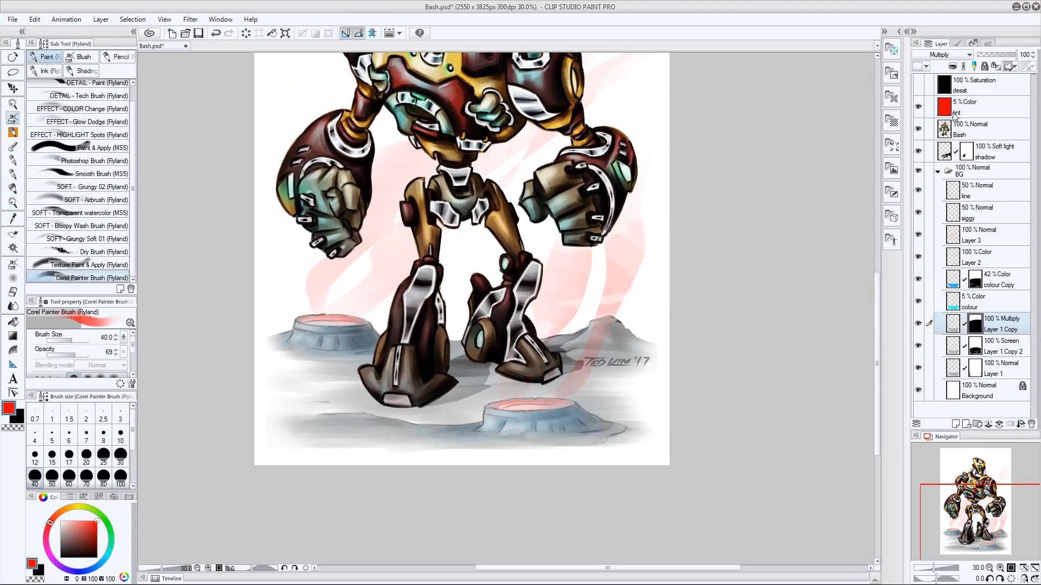
pyautogui.click(918, 128)
pyautogui.press(']')
pyautogui.press(']')
pyautogui.press(']')
pyautogui.press(']')
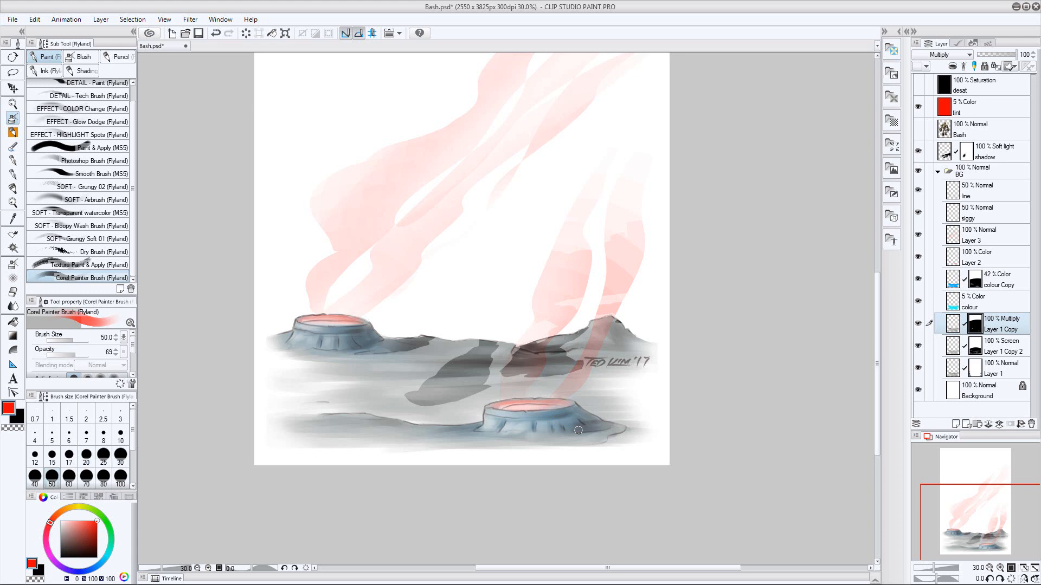
# Hide the shadow layer, paint darker shading along the hills and ground at brush sizes 30 to 60, and restore both hidden layers
pyautogui.click(918, 151)
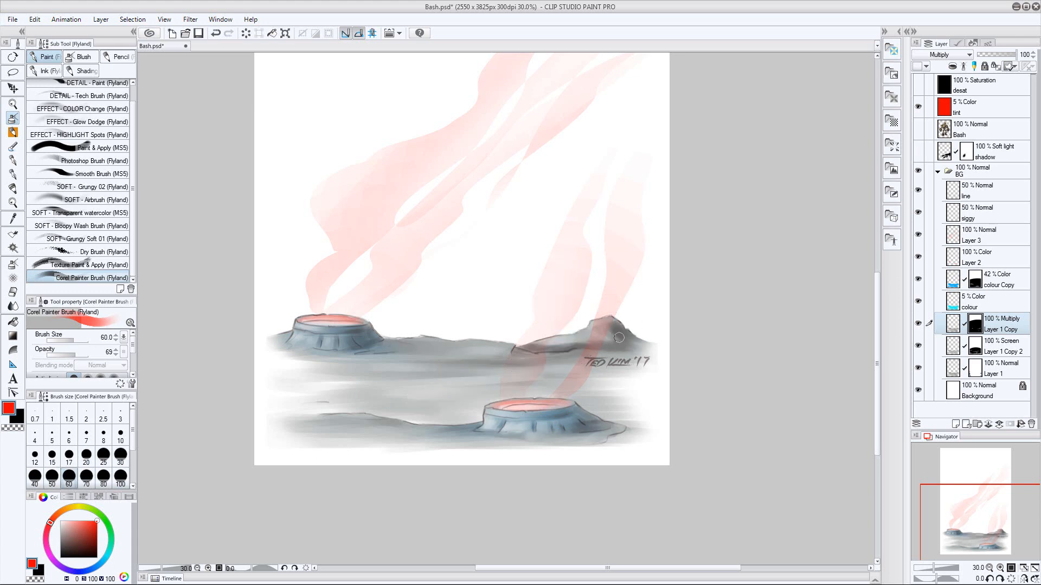
pyautogui.press('[')
pyautogui.press('[')
pyautogui.press('[')
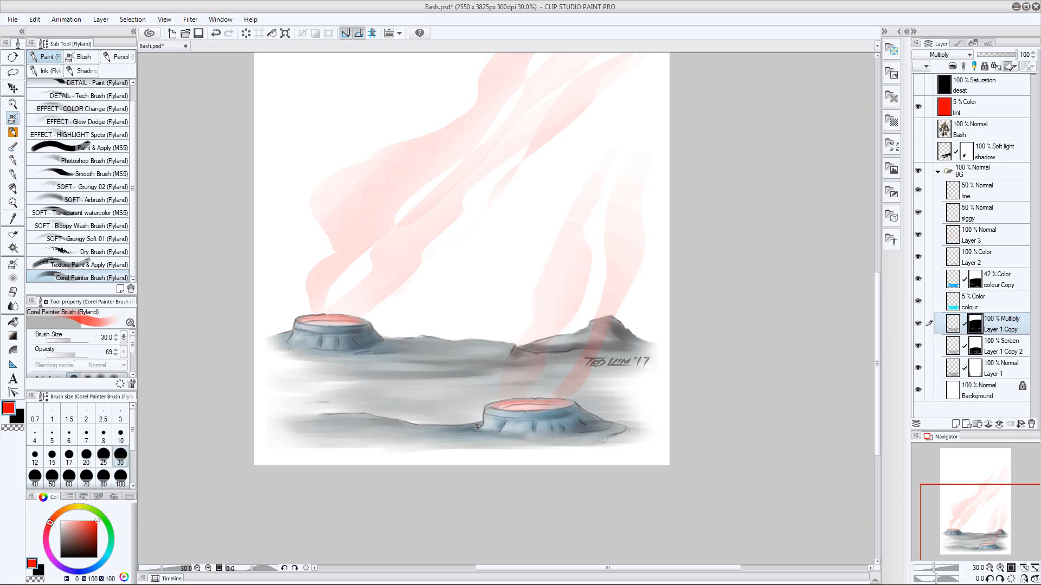
pyautogui.press(']')
pyautogui.press(']')
pyautogui.press(']')
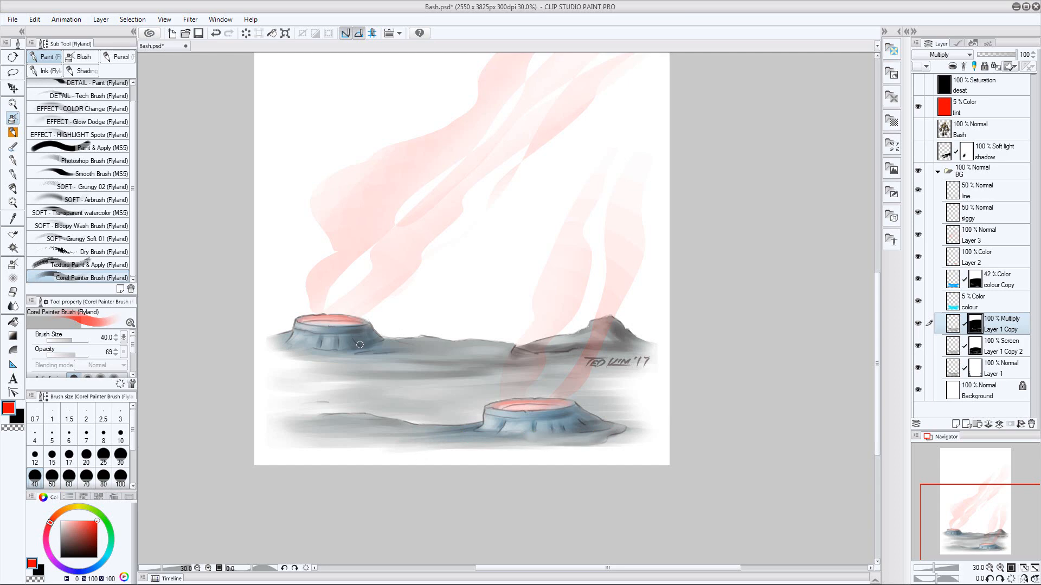
pyautogui.click(937, 171)
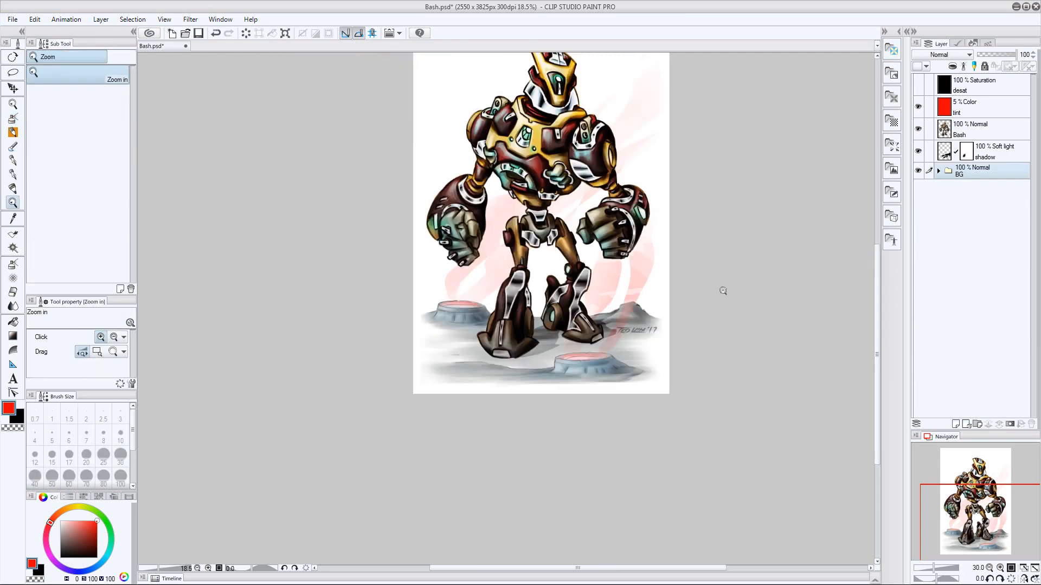